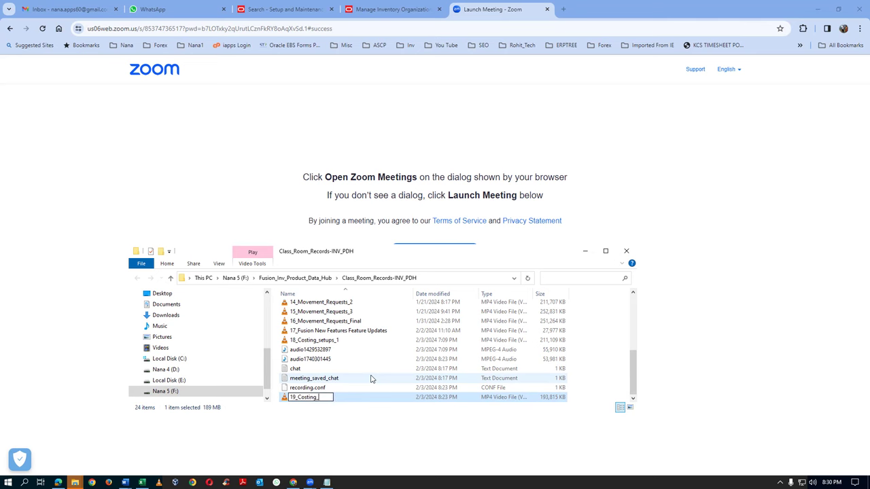
Rename the recording to 19_Costing_Setups_2 and close the File Explorer window
type("ps_2")
key("Left")
key("Left")
key("Left")
key("Left")
key("Left")
key("Left")
key("Left")
key("BackSpace")
type("S")
key("Return")
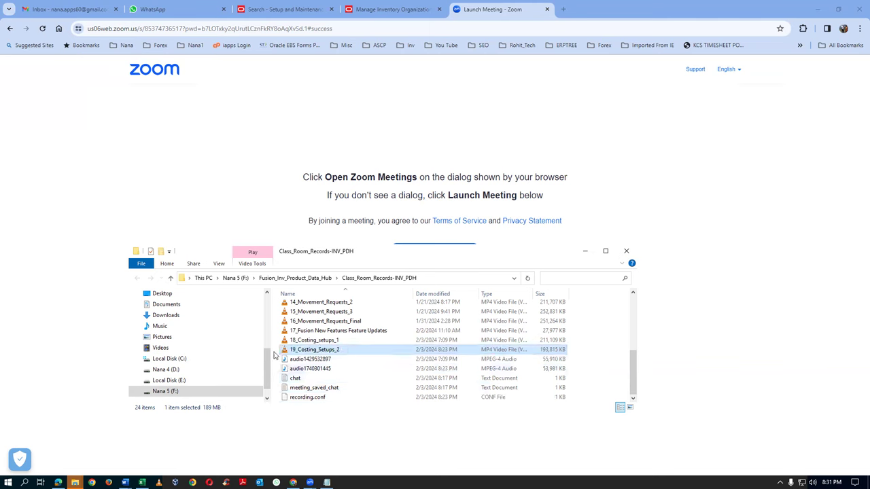
left_click(626, 251)
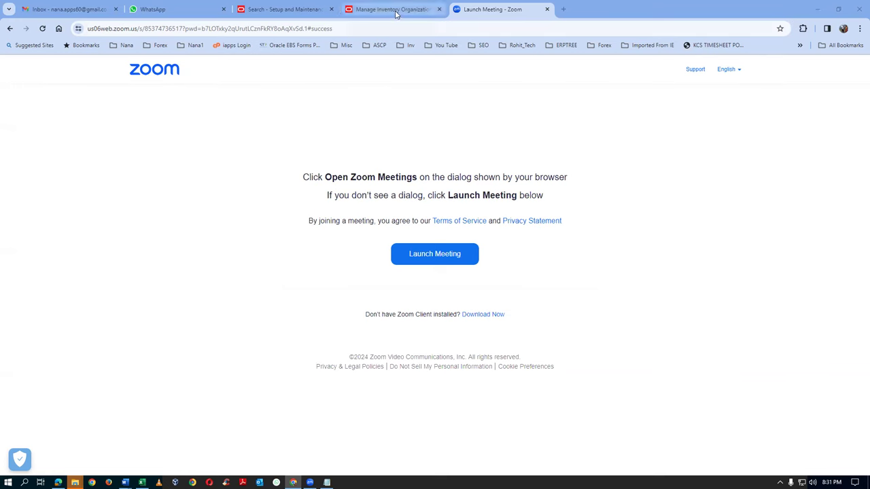
Open Manage Default Cost Profiles from the 'man%' setup task search results
left_click(272, 12)
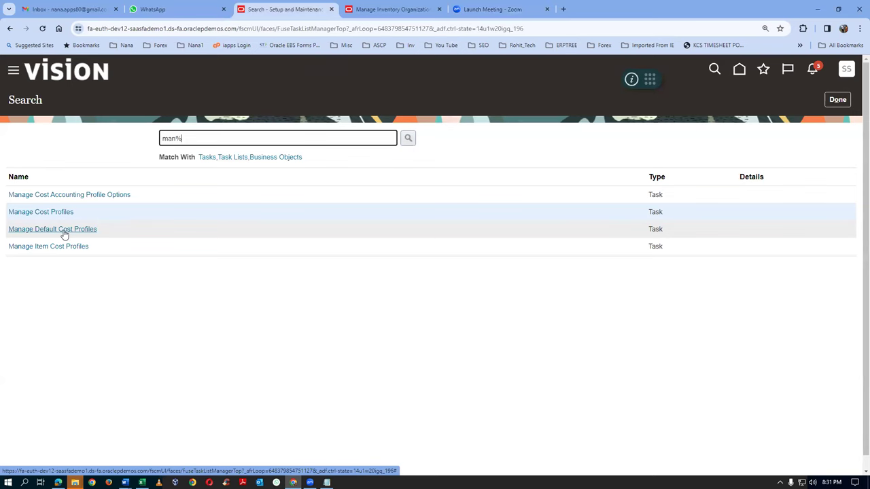
left_click(64, 231)
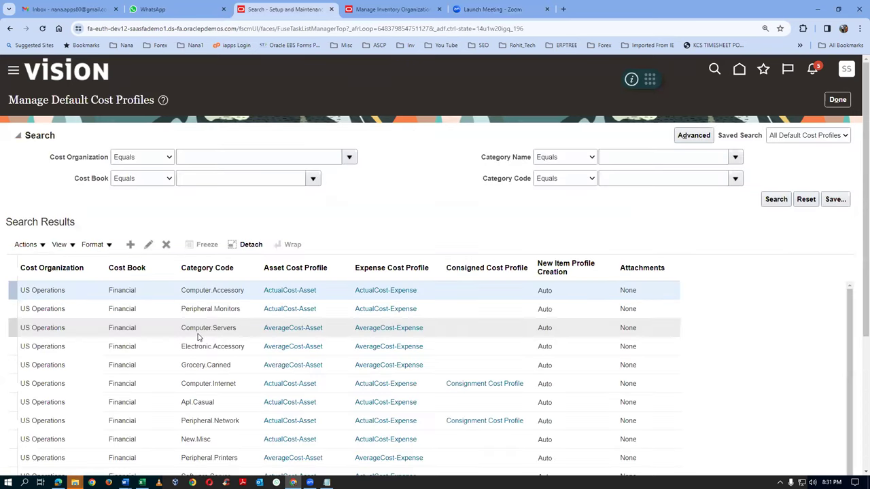
Start a new default cost profile with cost organization t01_cost_org and cost book t01_cost_book
left_click(131, 247)
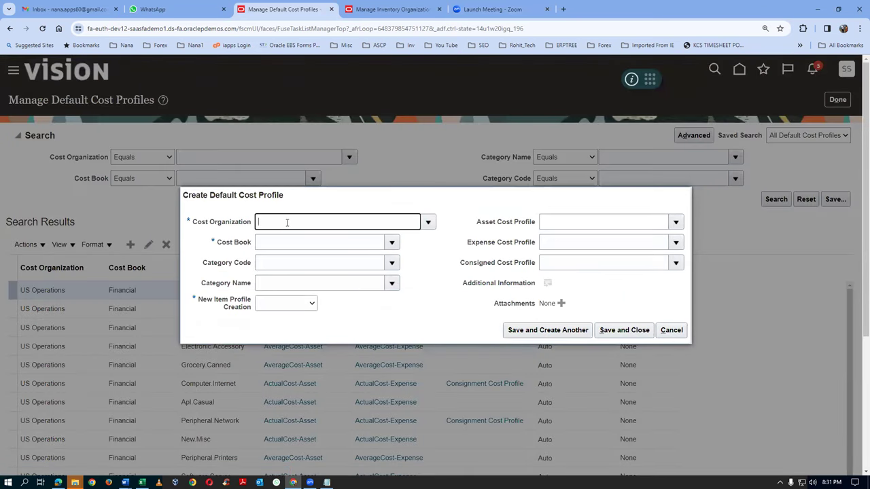
type("t01")
key("Tab")
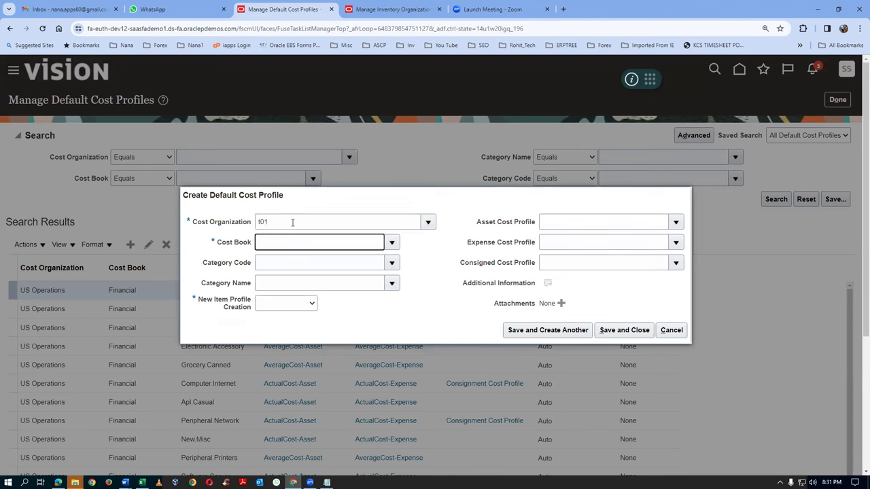
type("t0")
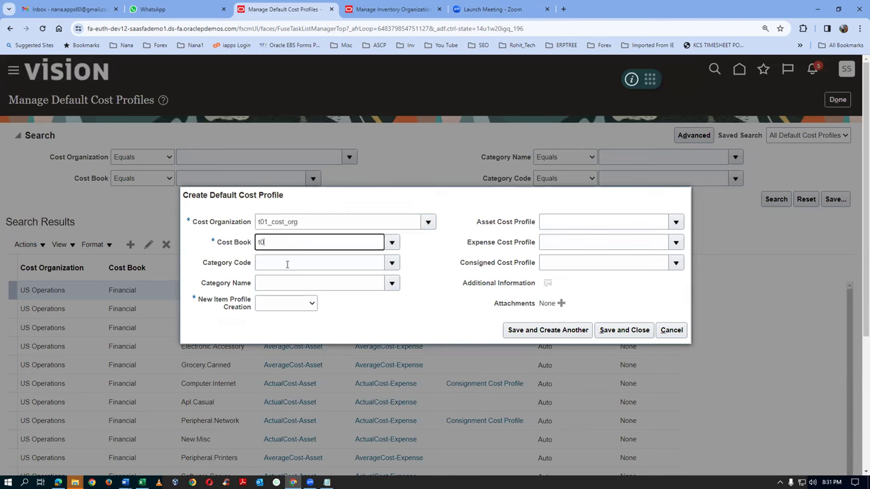
type("1")
key("Tab")
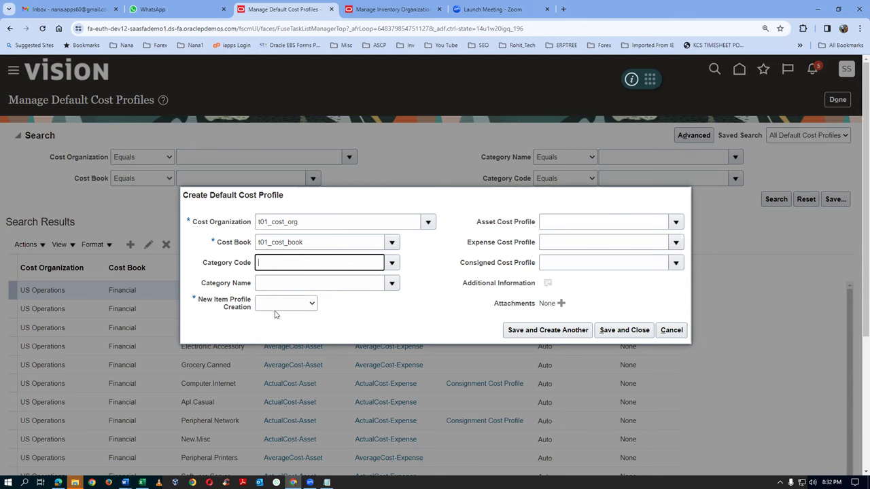
Leave Category Code empty and set New Item Profile Creation to Auto
left_click(392, 263)
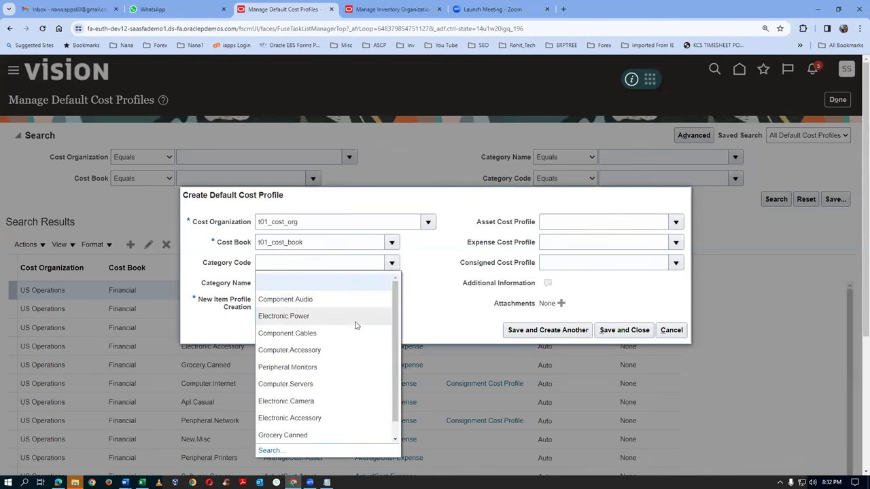
scroll(397, 396, "down", 1)
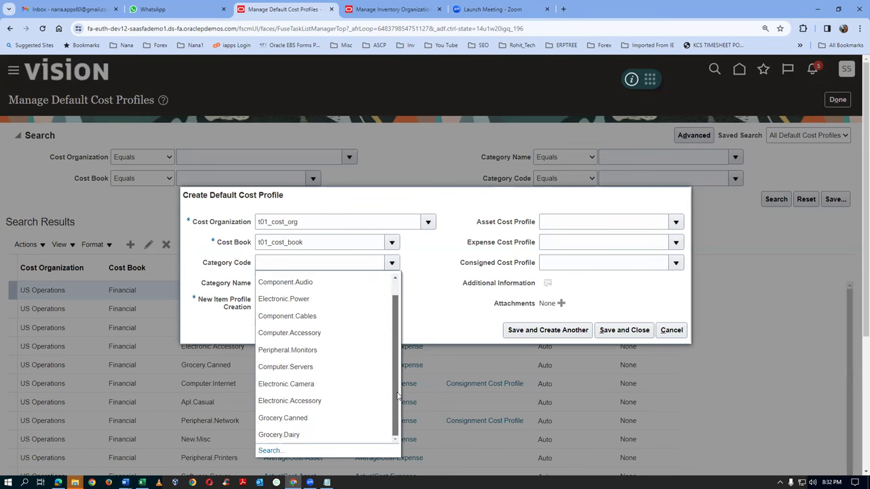
scroll(395, 360, "up", 1)
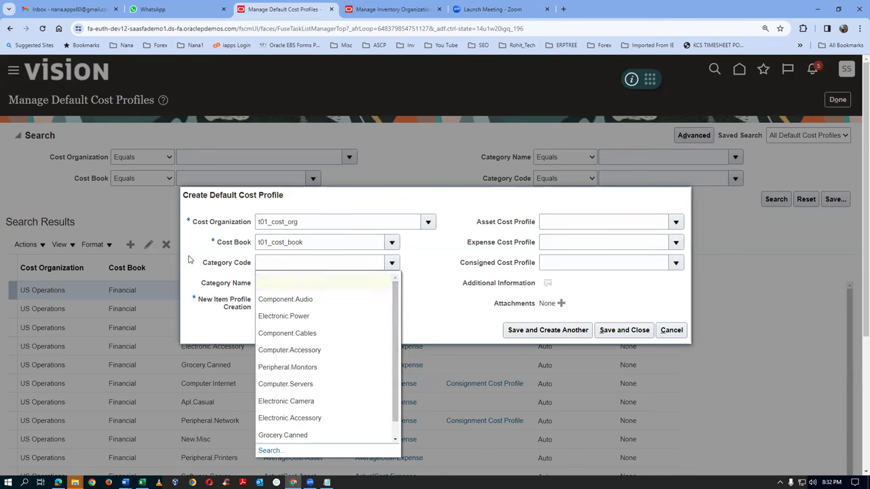
left_click(185, 280)
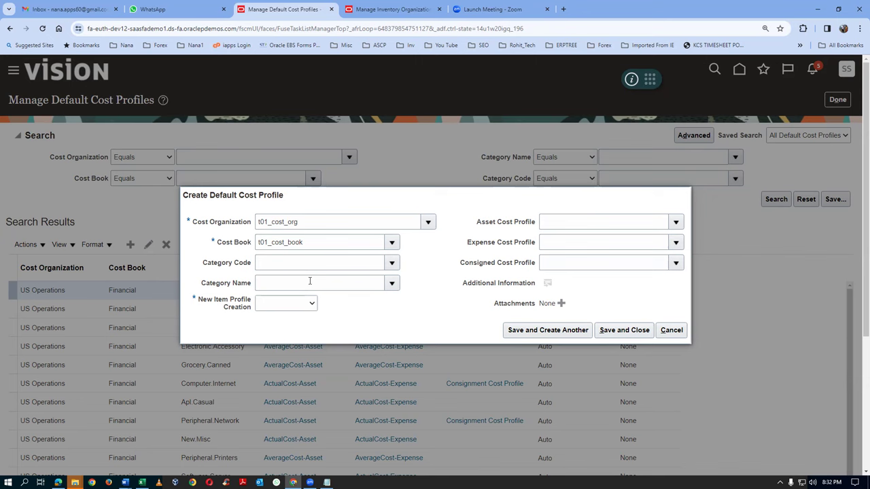
left_click(280, 307)
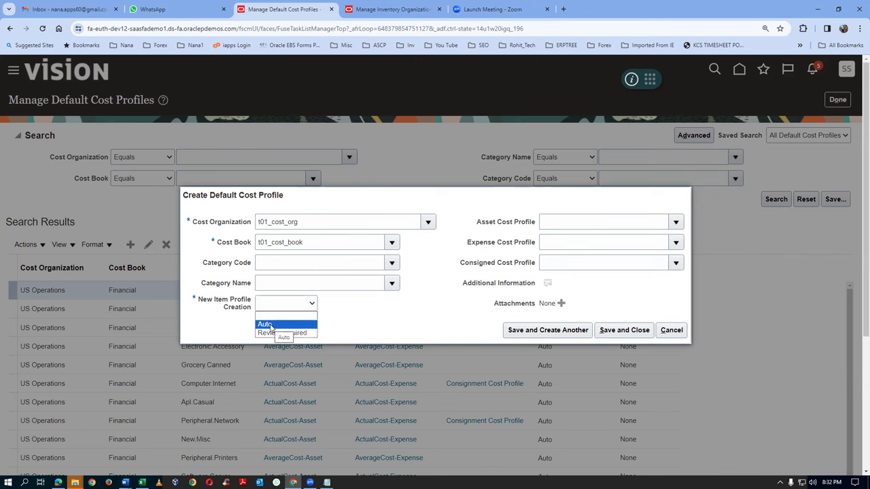
left_click(271, 325)
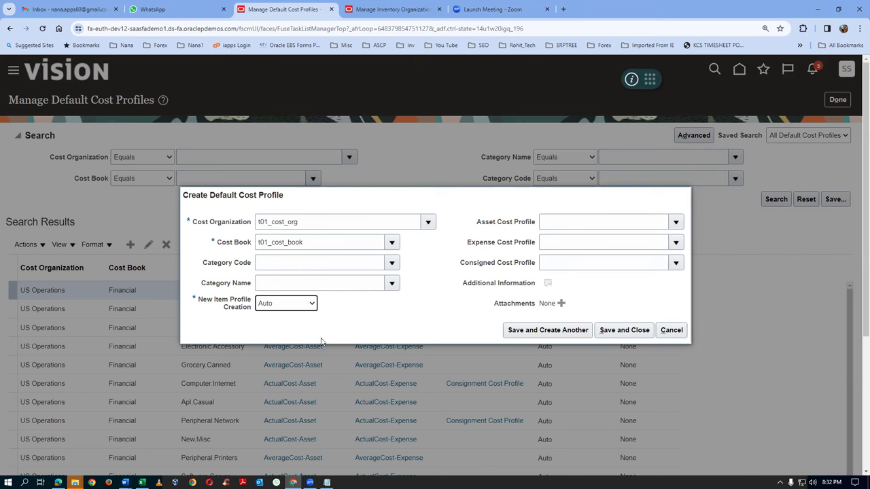
right_click(303, 10)
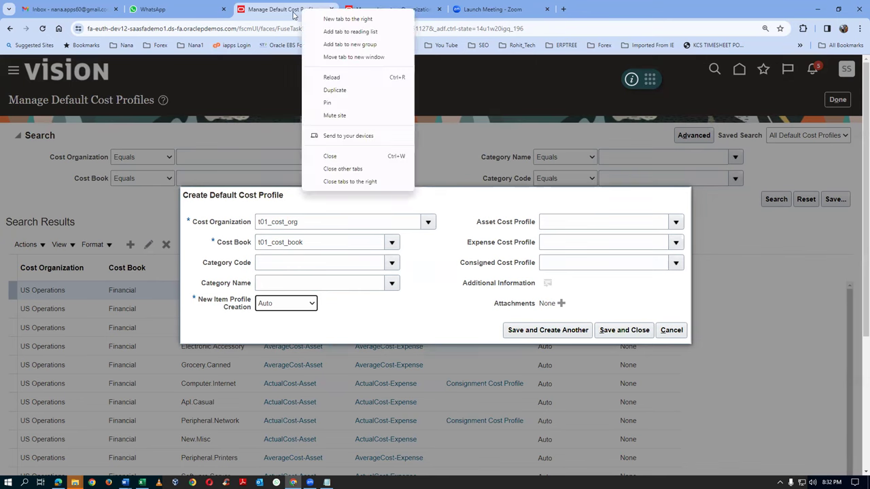
Duplicate the page in a new tab and open Product Information Management
left_click(334, 90)
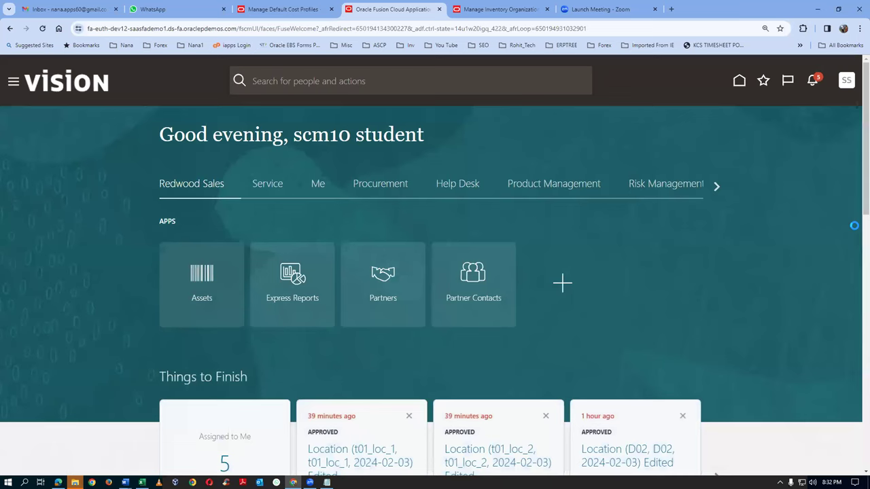
left_click(551, 184)
left_click(484, 406)
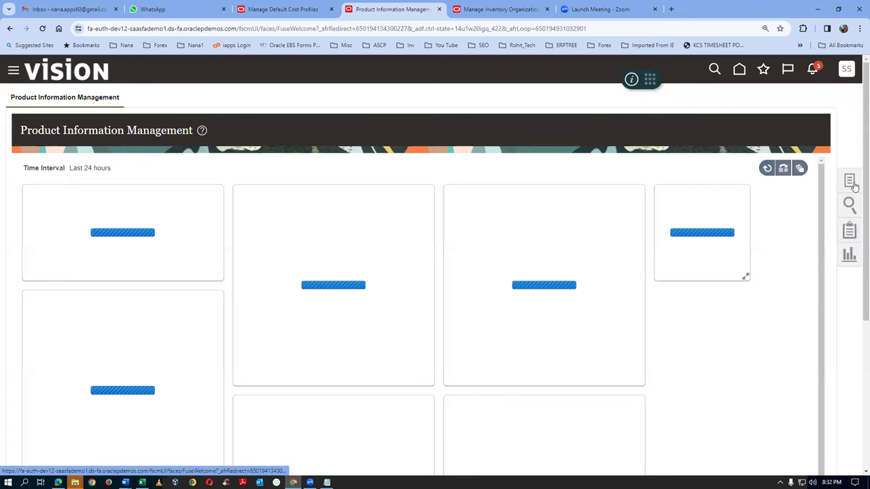
Start creating a new item in organization 000 Operations, accepting the warning
left_click(849, 181)
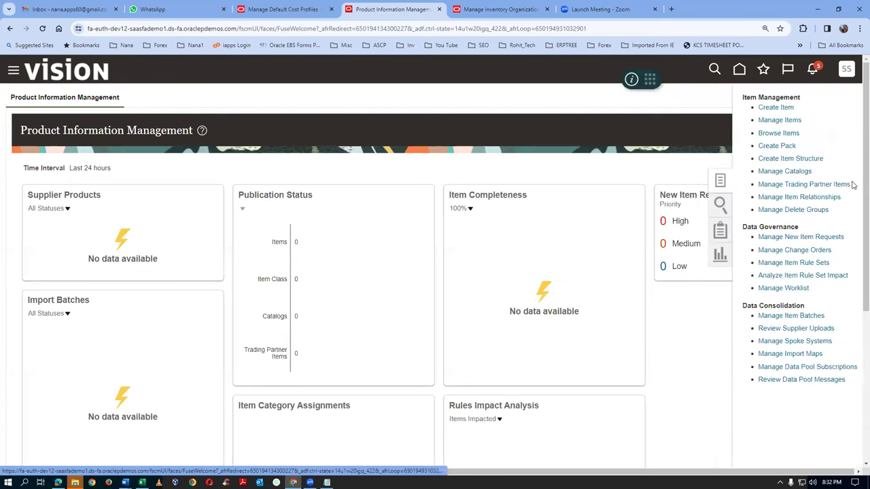
left_click(755, 108)
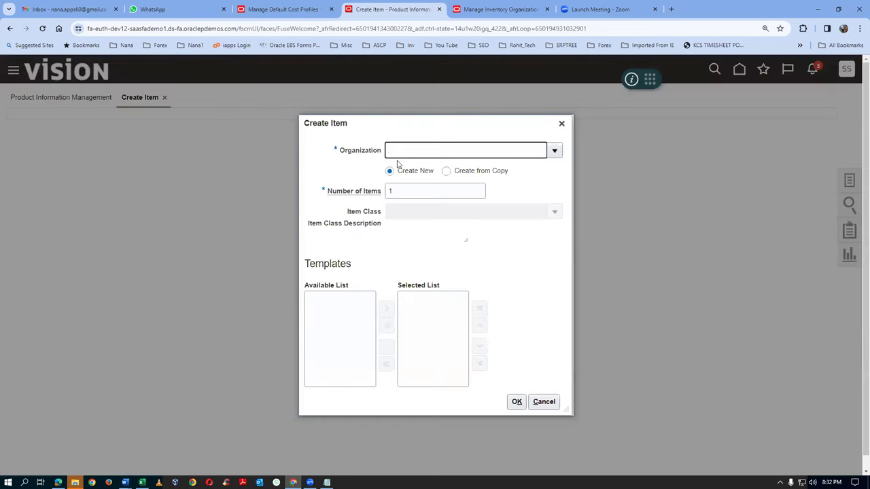
type("000")
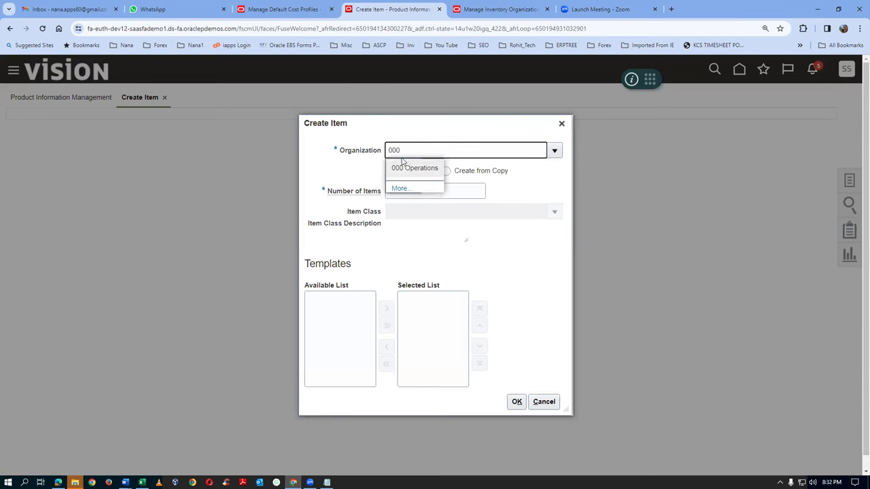
left_click(416, 169)
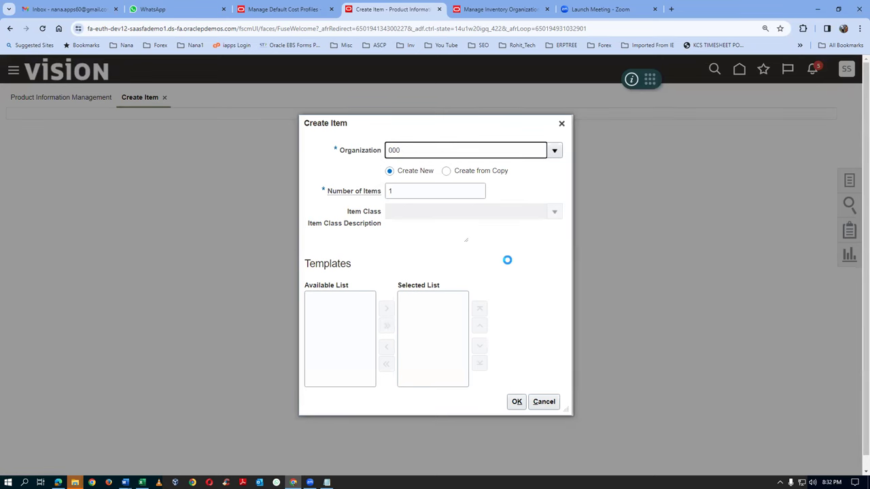
left_click(562, 402)
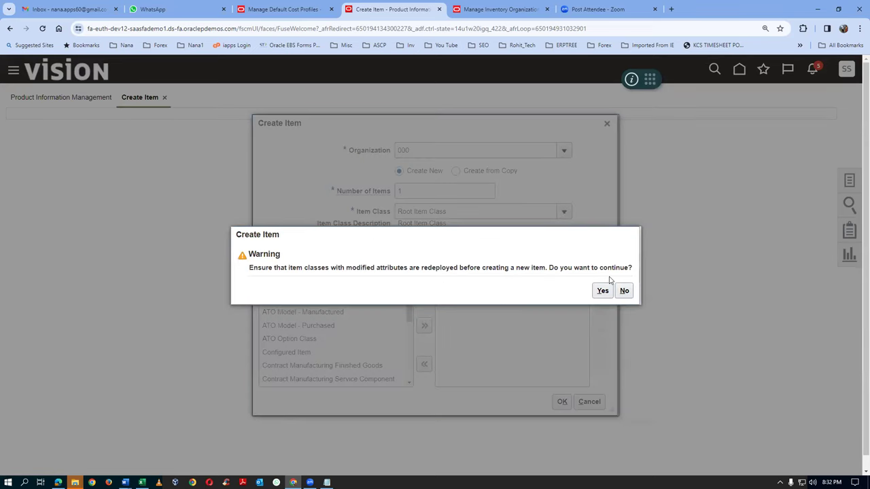
left_click(603, 291)
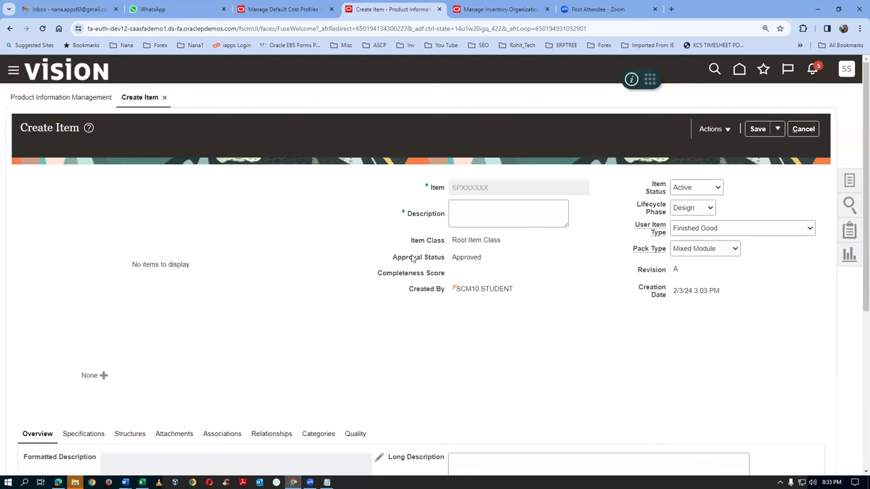
Give the new item description 'fghcdftghc' and review its costing specifications
left_click(469, 217)
type("fghcdftghc")
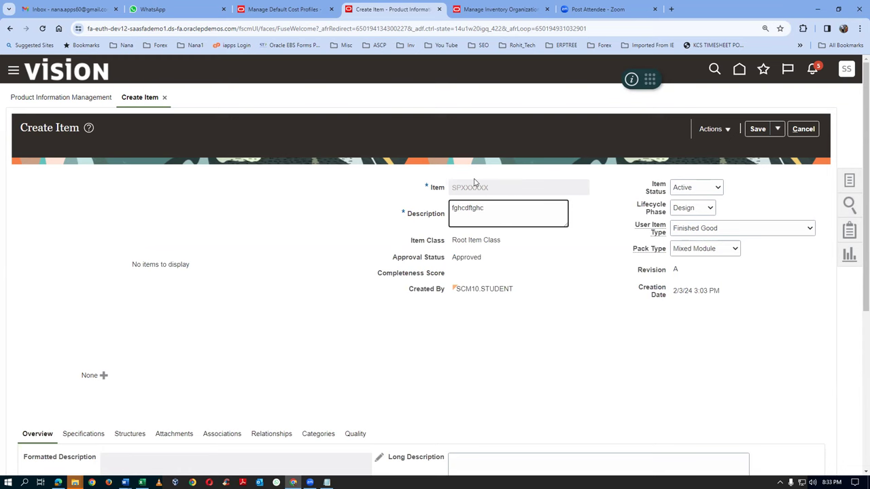
scroll(140, 296, "down", 2)
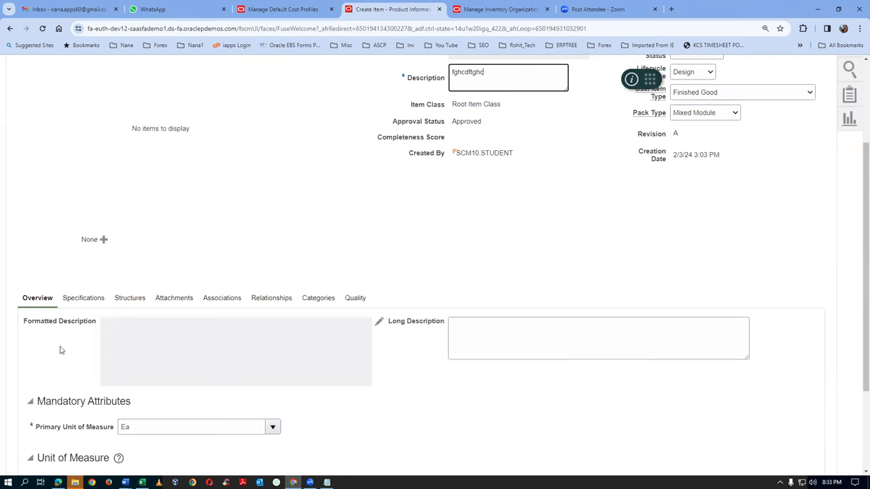
left_click(80, 301)
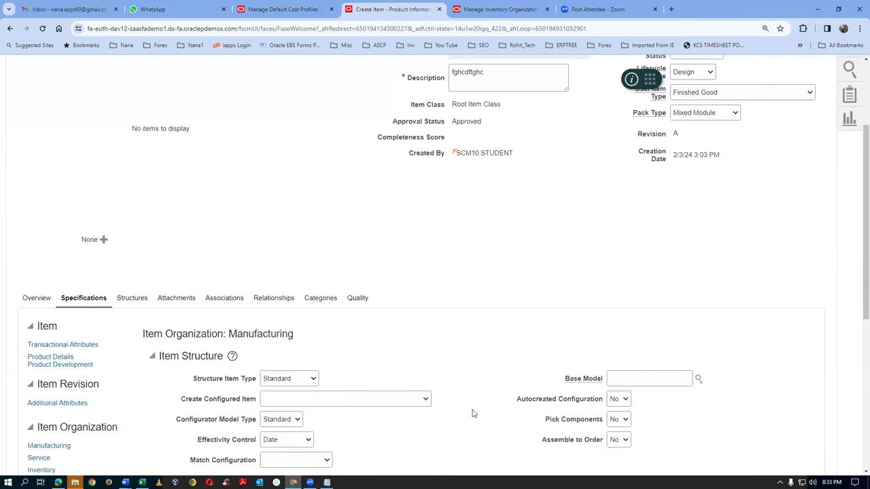
scroll(473, 415, "down", 1)
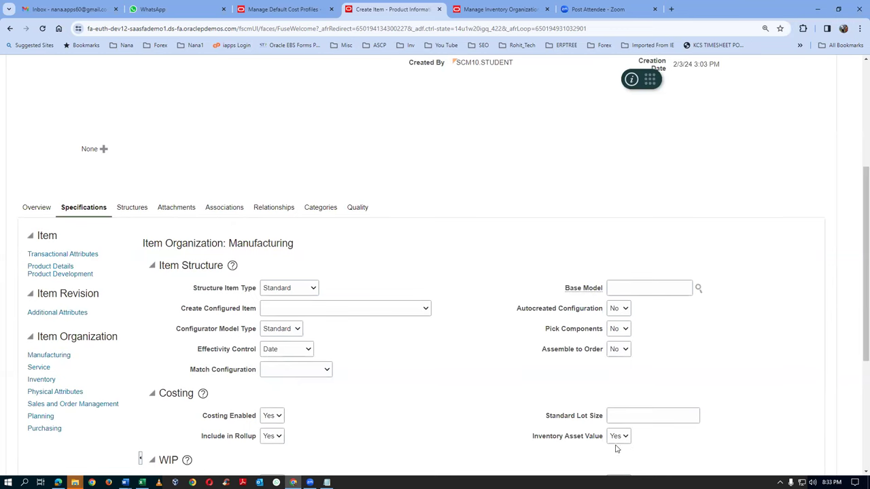
left_click(289, 9)
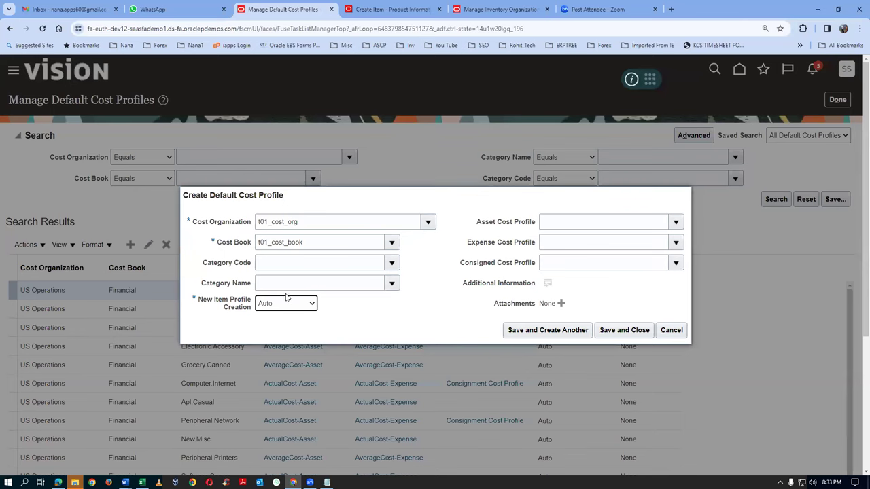
Set asset cost profile t01_Asset_Cost_profile, then return to the item's Manufacturing specifications
left_click(561, 224)
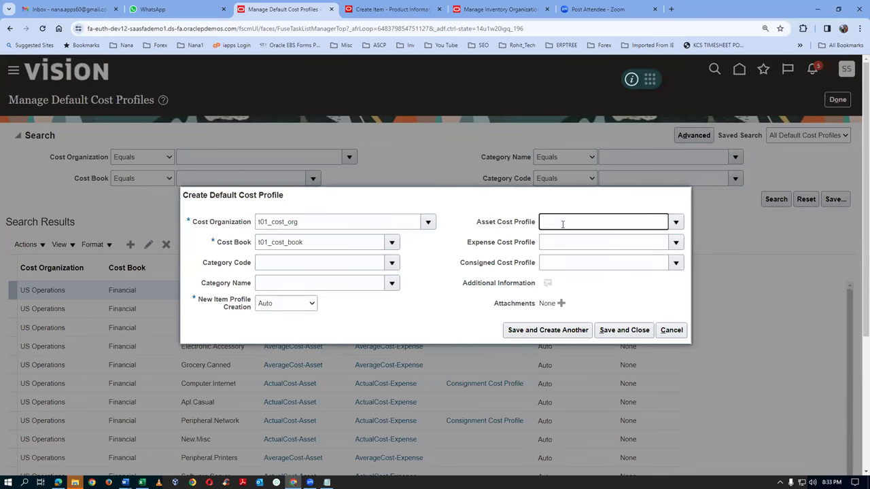
type("t01")
key("Tab")
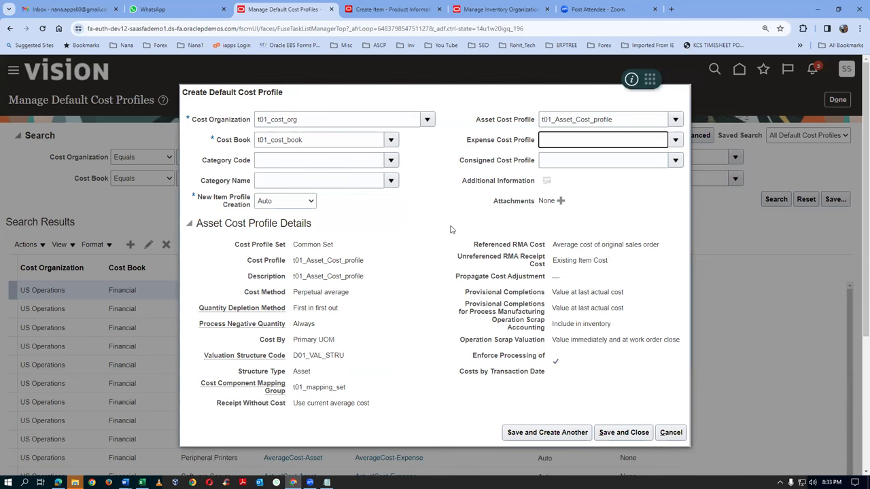
key("alt+Tab")
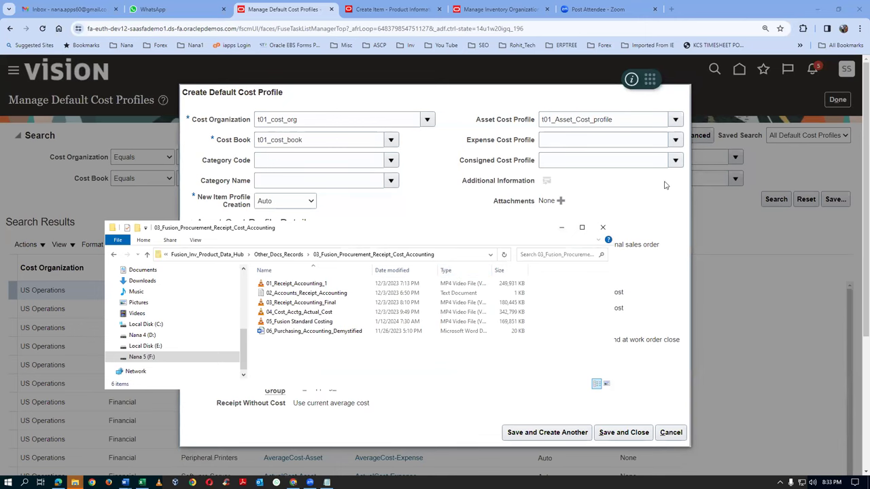
key("alt+Tab")
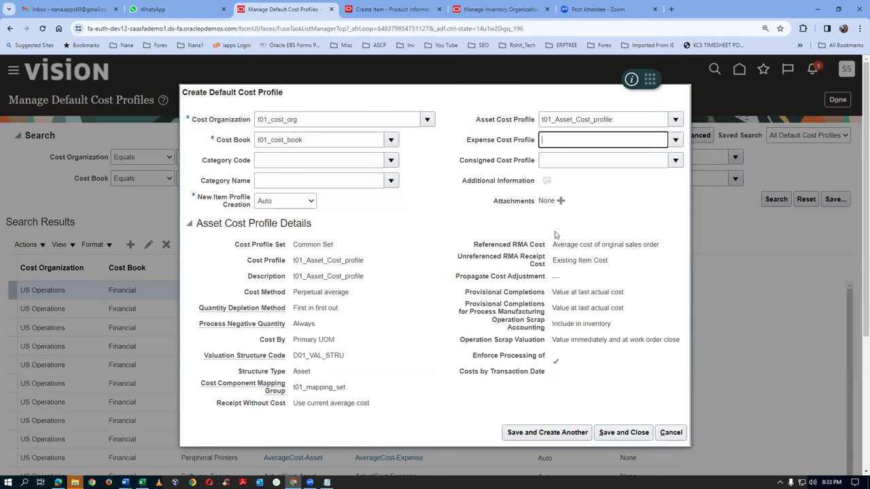
left_click(378, 9)
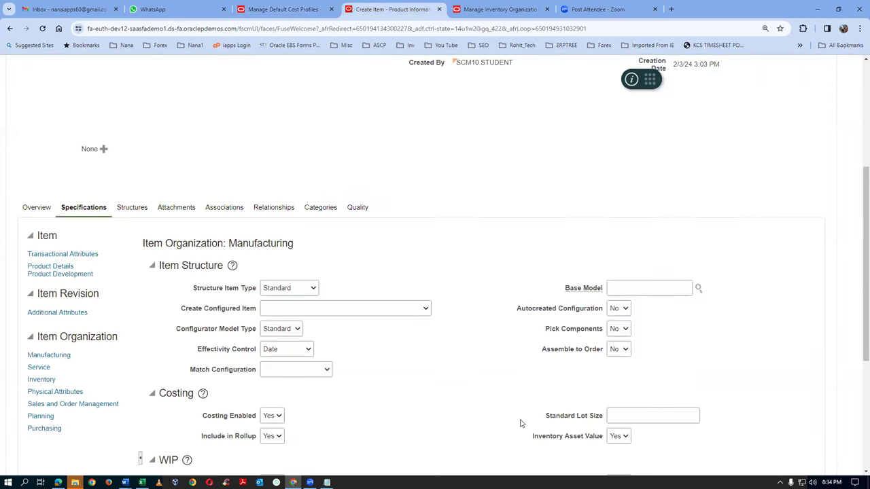
Set the item's Inventory Asset Value to No, making it an expense item
left_click(620, 439)
left_click(616, 450)
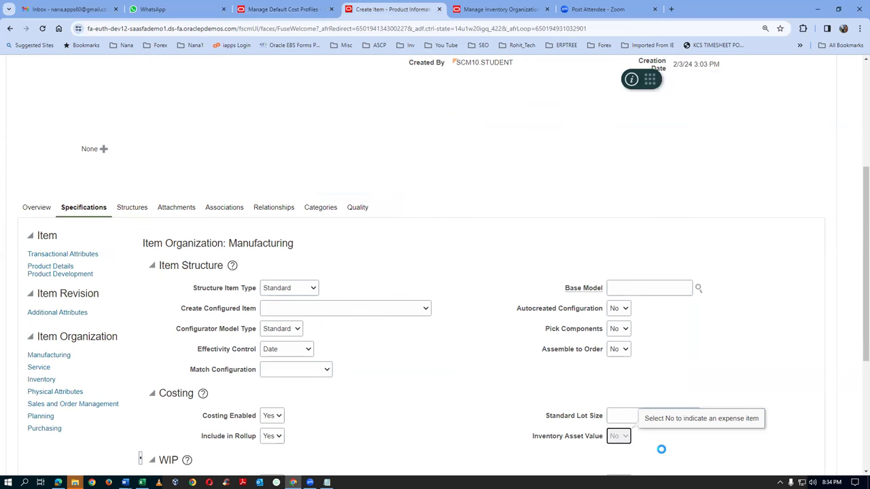
left_click_drag(857, 345, 856, 384)
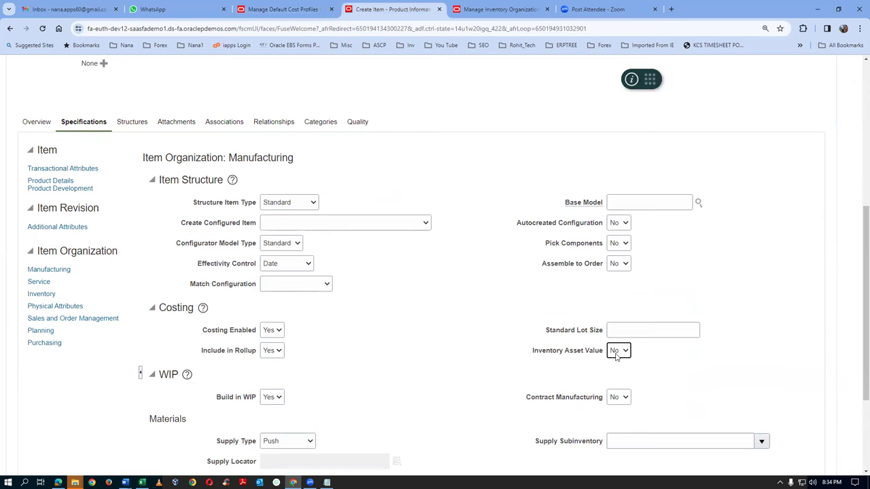
left_click(277, 9)
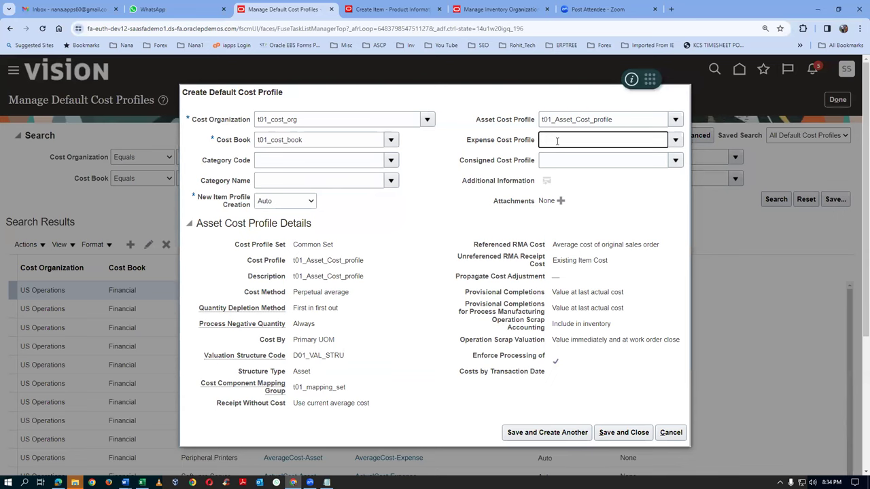
Enter expense cost profile t01_expense_cost_profile, keep New Item Profile Creation at Auto, and save
type("01")
key("Tab")
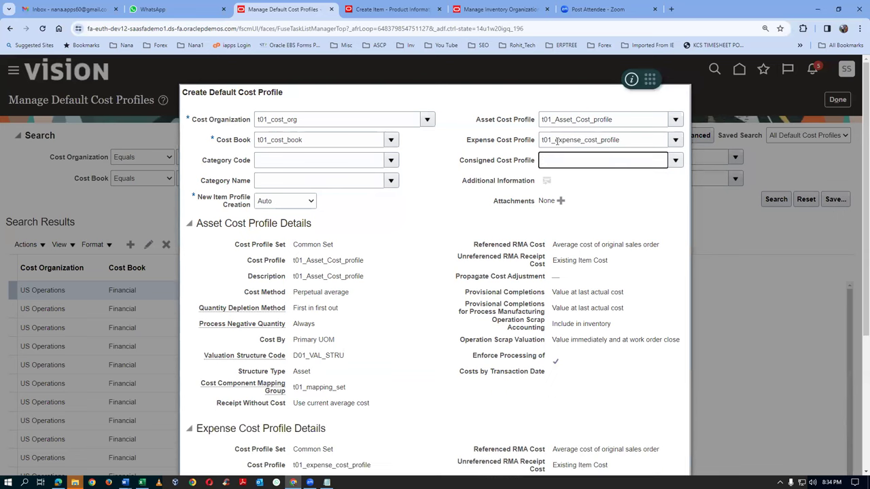
scroll(462, 319, "down", 2)
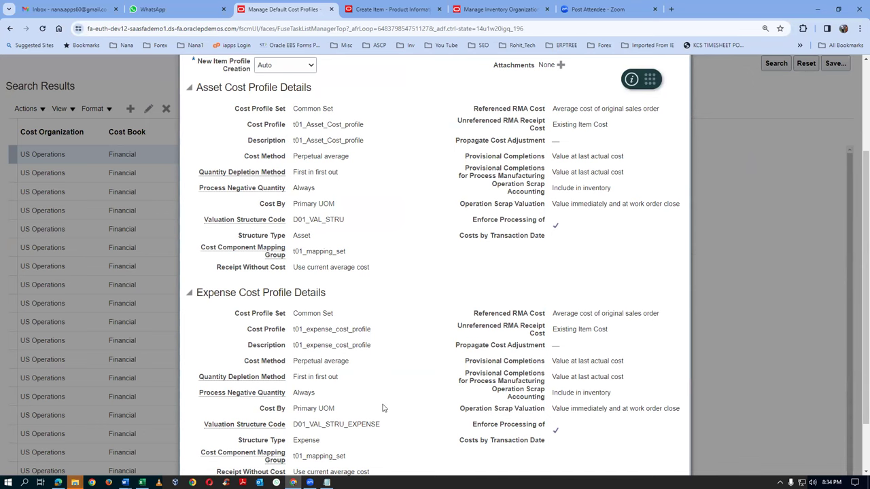
scroll(384, 408, "up", 2)
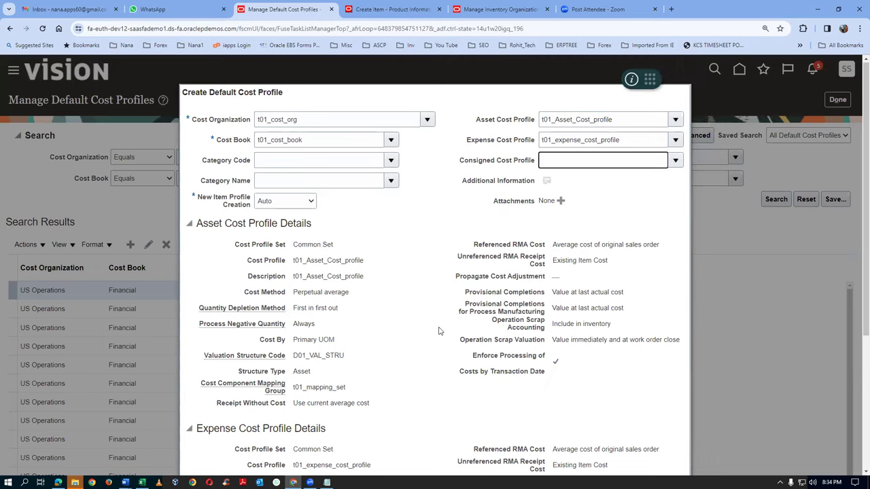
scroll(440, 332, "down", 2)
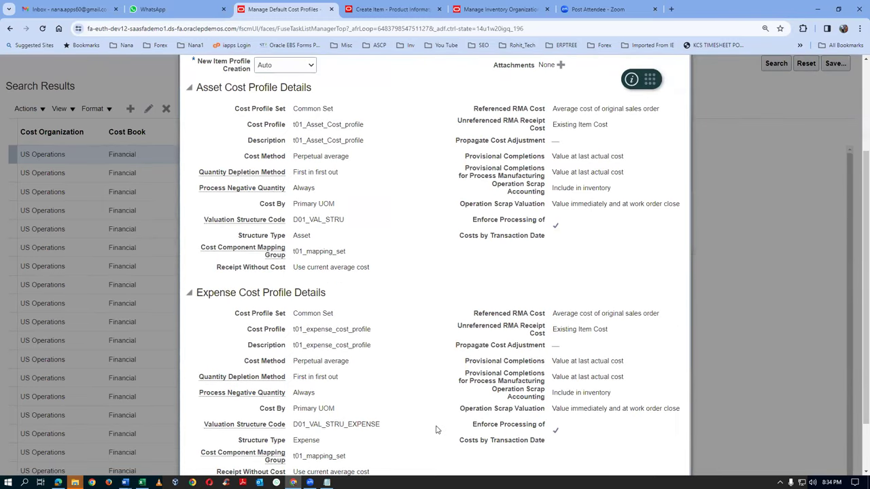
scroll(437, 431, "down", 1)
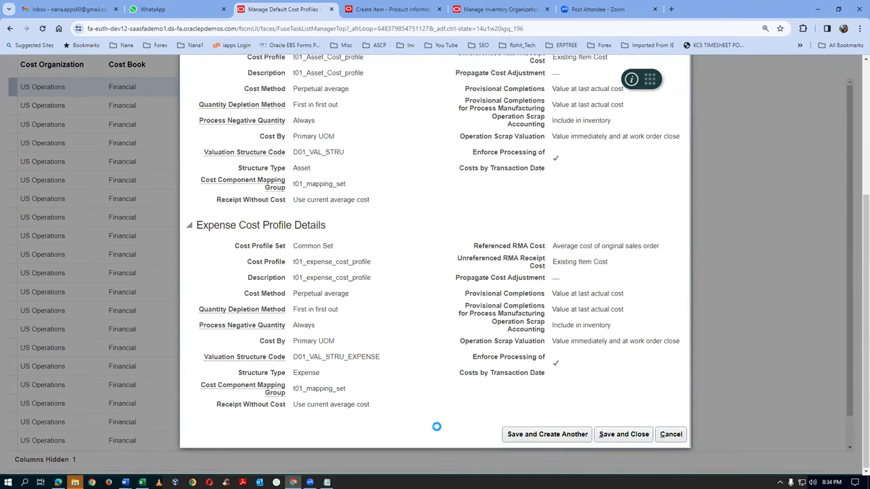
scroll(456, 364, "up", 3)
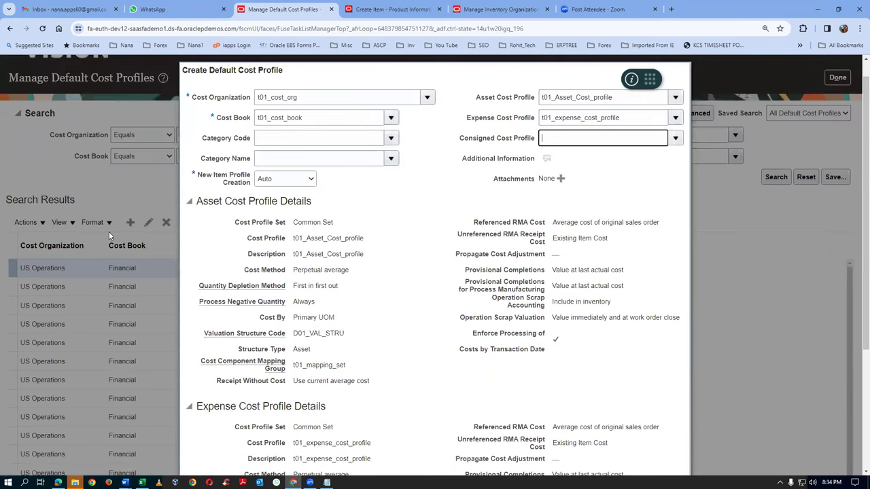
left_click(270, 180)
left_click(269, 180)
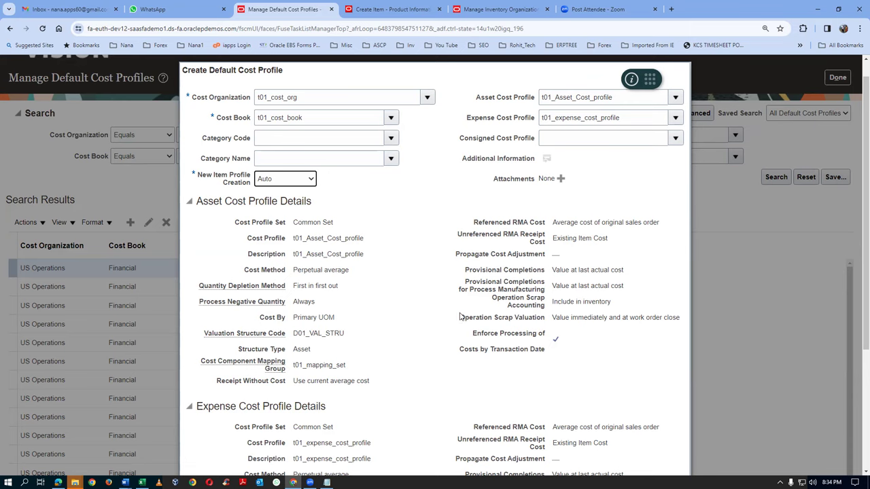
scroll(460, 317, "down", 3)
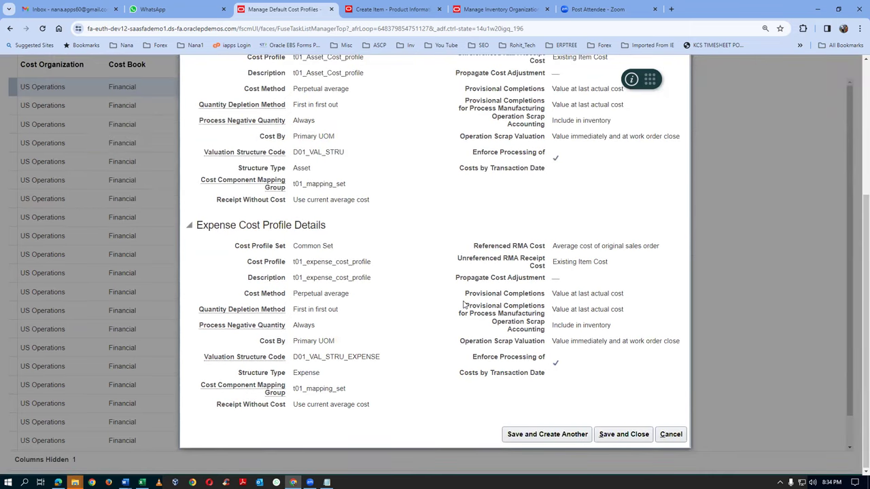
left_click(624, 435)
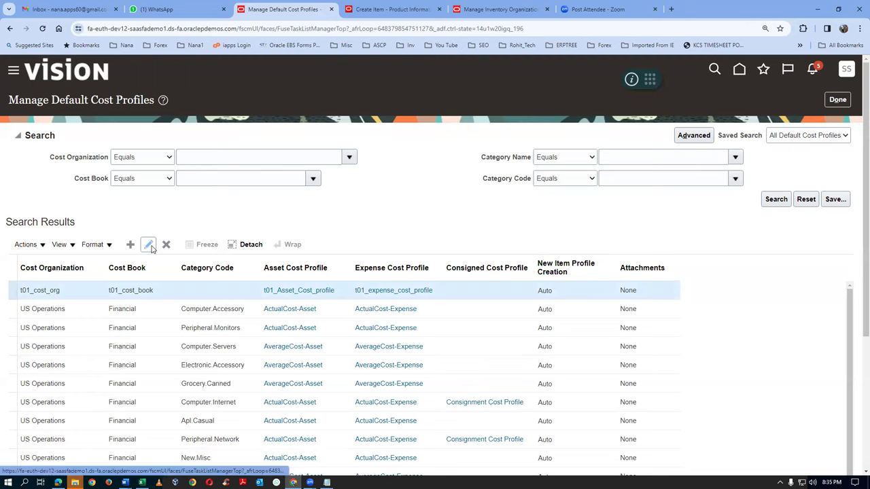
Scroll the results to check the saved t01_cost_org / t01_cost_book profile set to Auto
scroll(154, 246, "down", 3)
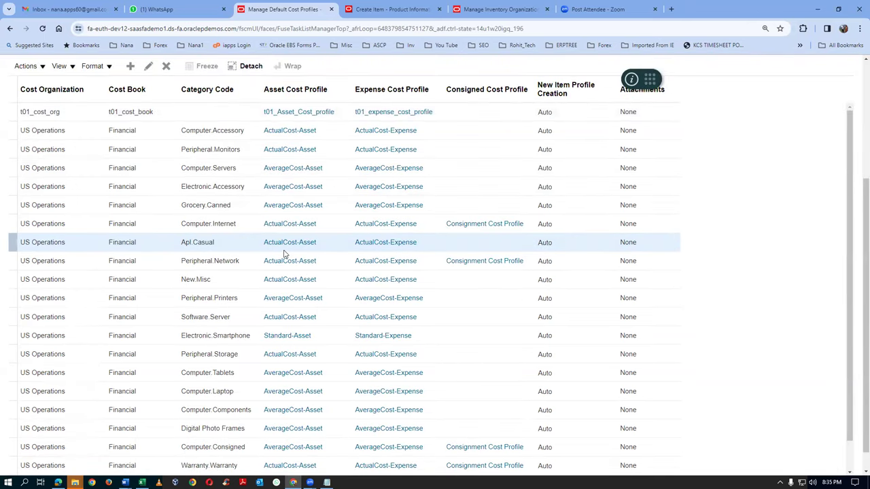
scroll(286, 253, "up", 3)
left_click(112, 291)
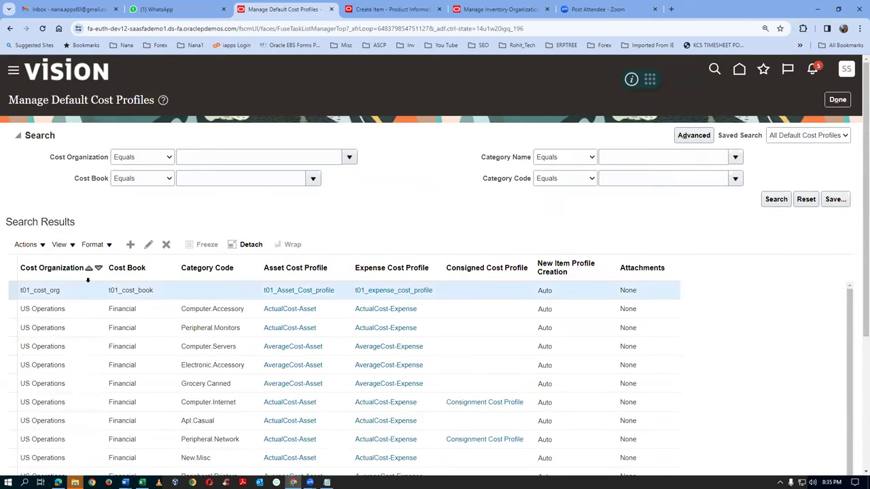
scroll(91, 269, "down", 3)
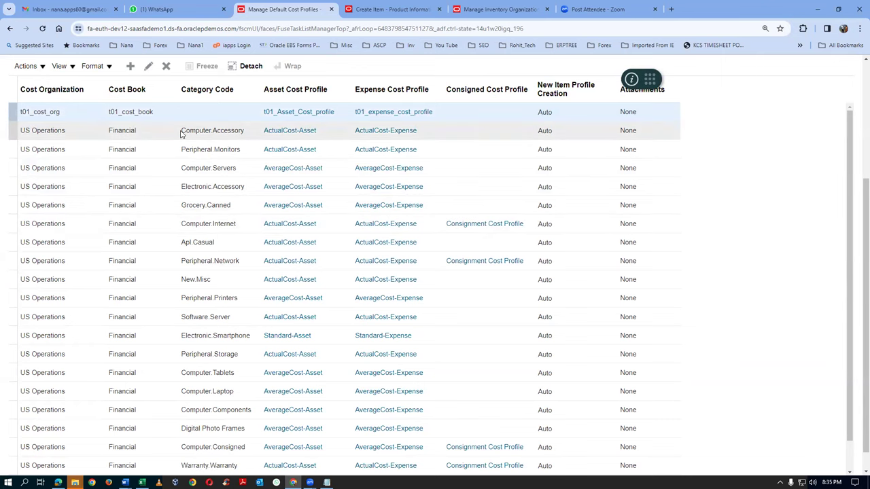
scroll(181, 134, "up", 2)
left_click(148, 159)
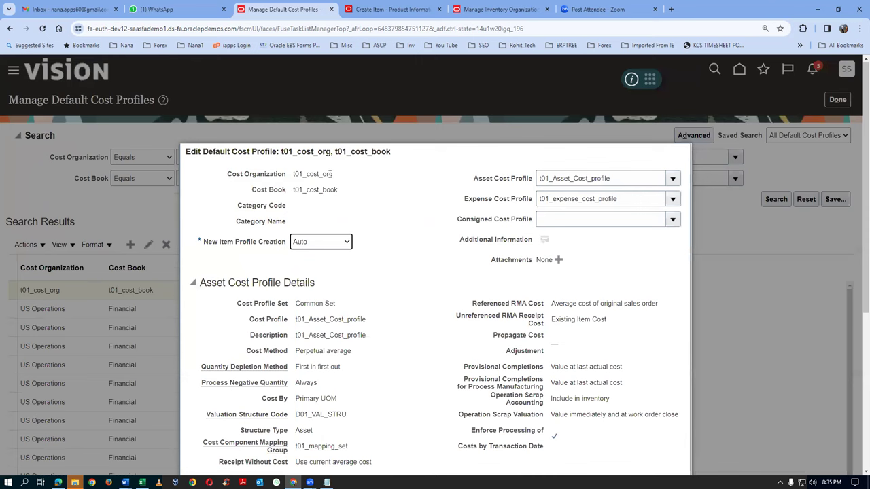
left_click_drag(310, 174, 320, 196)
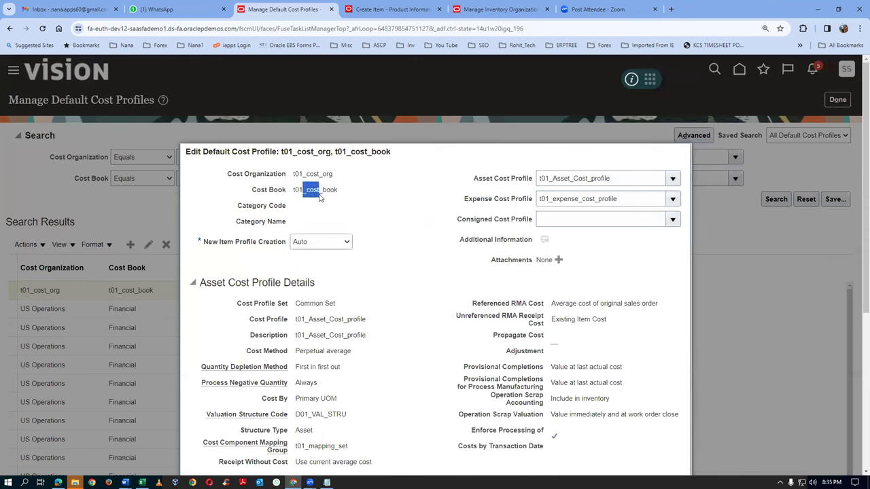
left_click(347, 215)
scroll(510, 223, "down", 3)
scroll(510, 224, "down", 1)
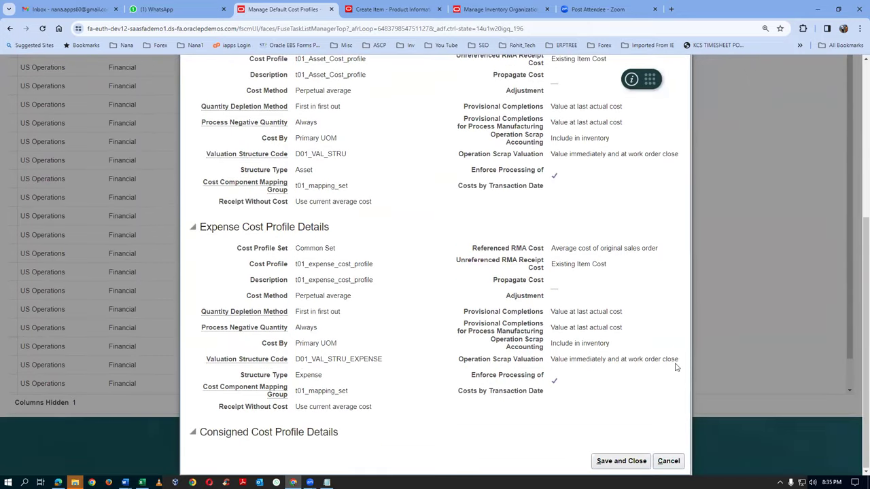
left_click(668, 461)
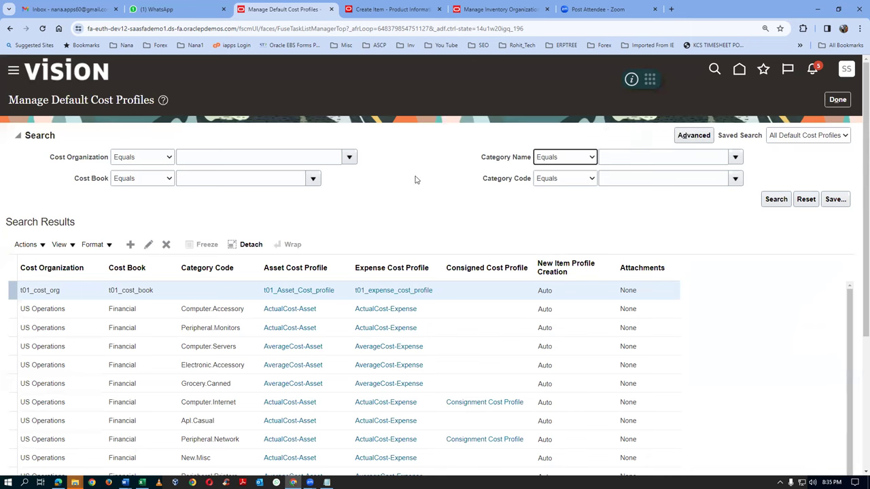
left_click(32, 102)
left_click_drag(32, 102, 144, 101)
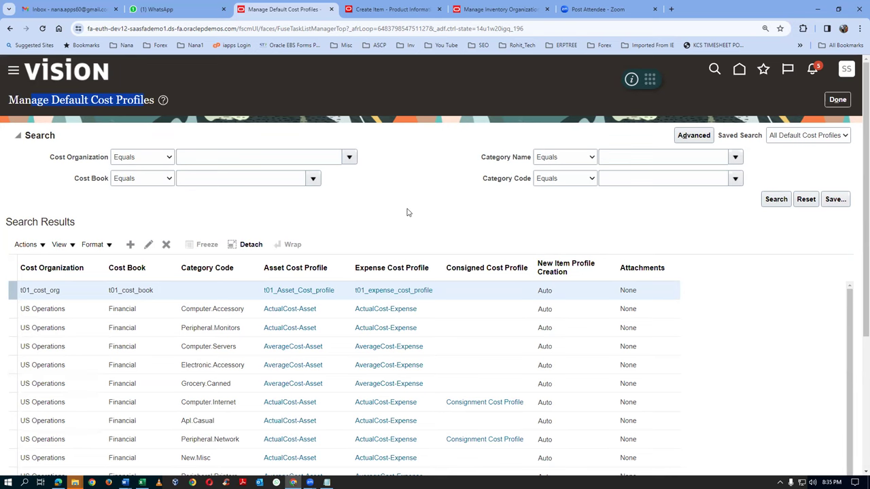
Close the cost profiles task and check the Costing_Setups checklist in Word before returning
left_click(838, 100)
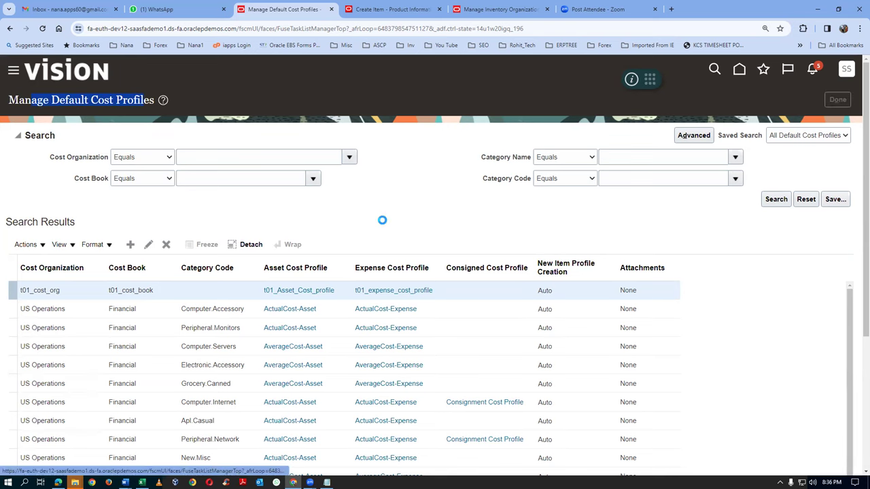
key("alt+Tab")
key("alt+Tab")
key("alt+Tab")
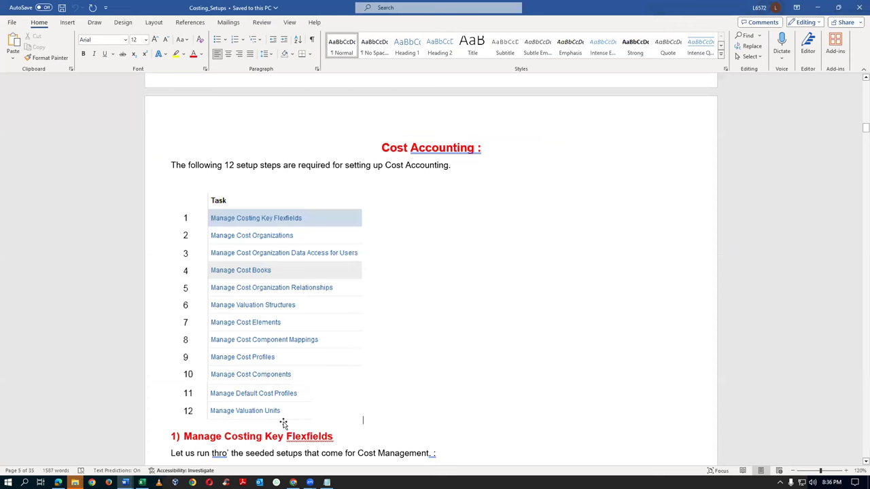
key("alt+Tab")
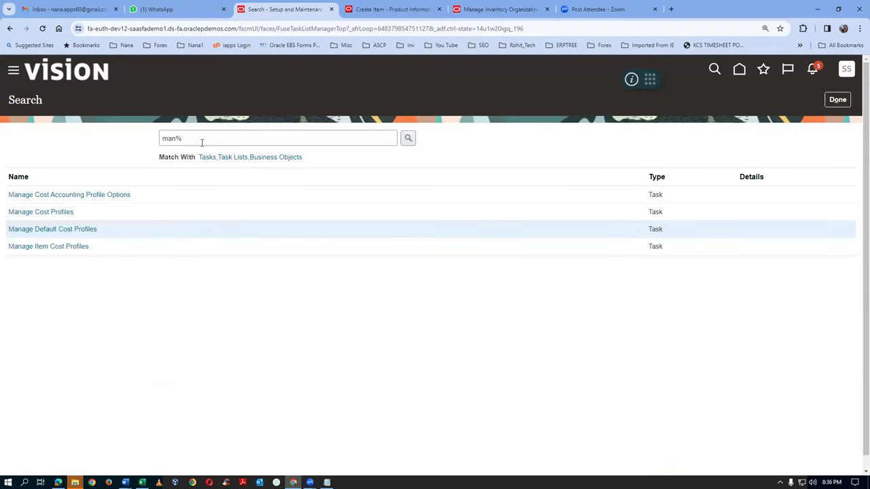
Find the Manage Valuation Units task and start a new valuation unit
left_click(202, 140)
type("man%valu%unit%")
key("Return")
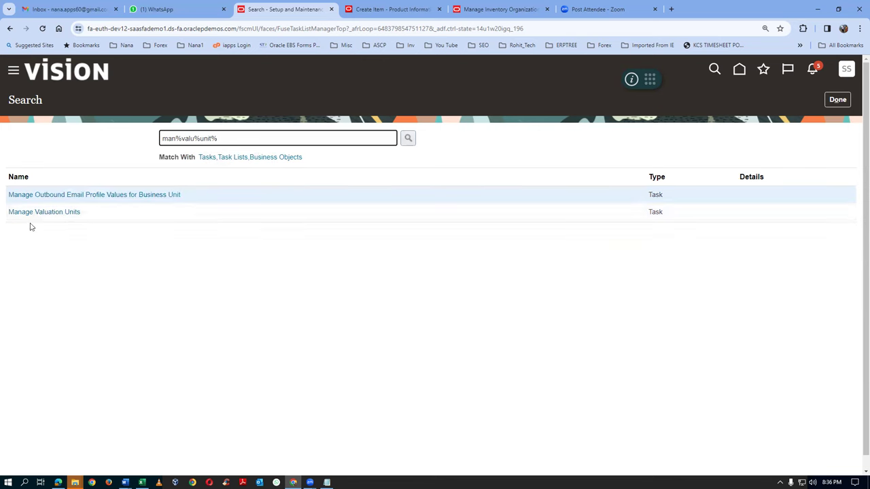
left_click(44, 212)
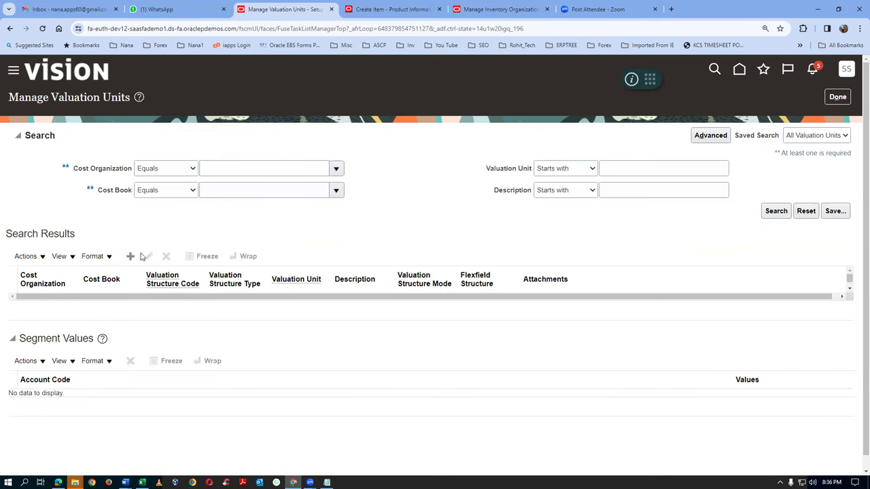
left_click(130, 258)
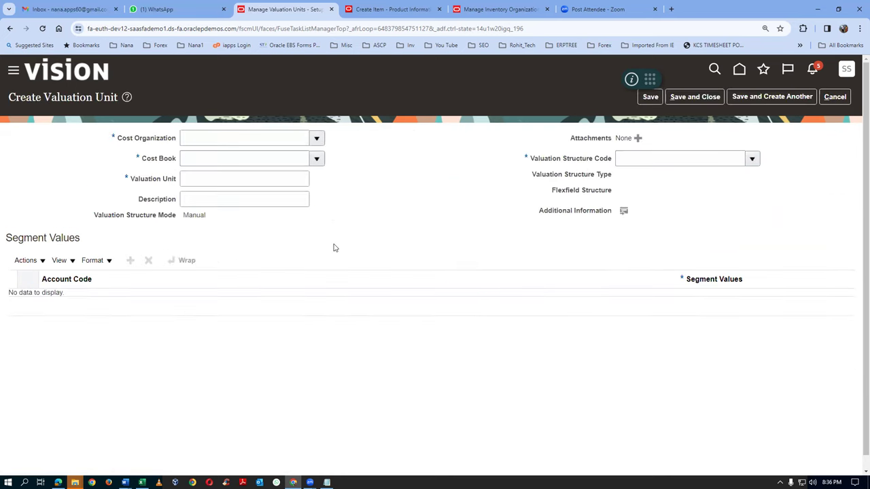
Set cost organization t01_cost_org and cost book t01_cost_book
left_click(212, 141)
type("t01")
key("Tab")
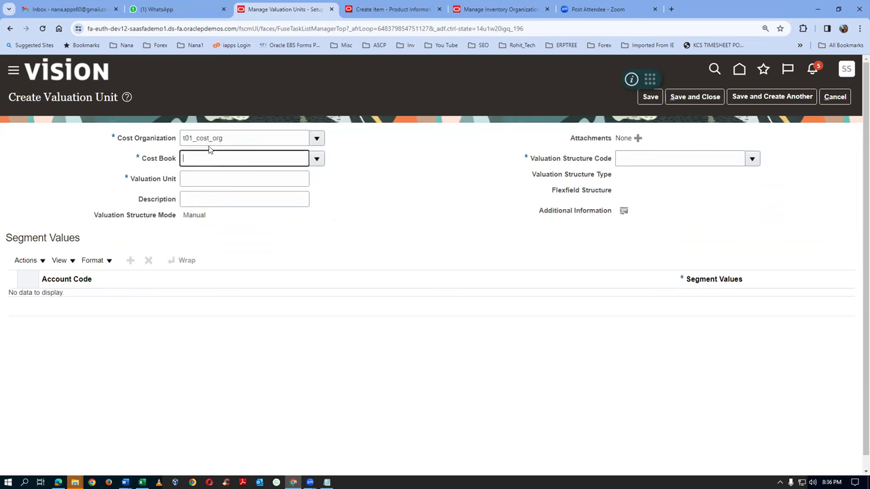
type("t01")
key("Tab")
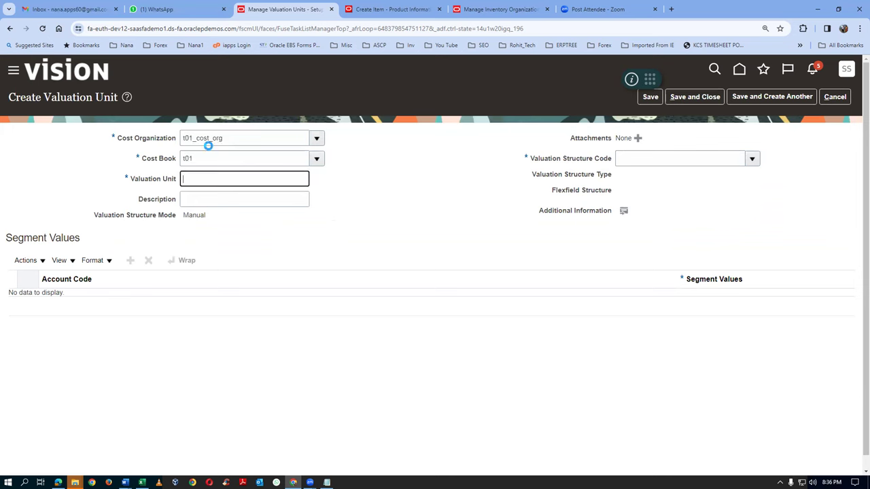
Name the valuation unit t01_asset_valuation_Unit and paste that name as its description
type("t01_asset_valuation_Unit")
left_click_drag(272, 180, 129, 187)
key("ctrl+c")
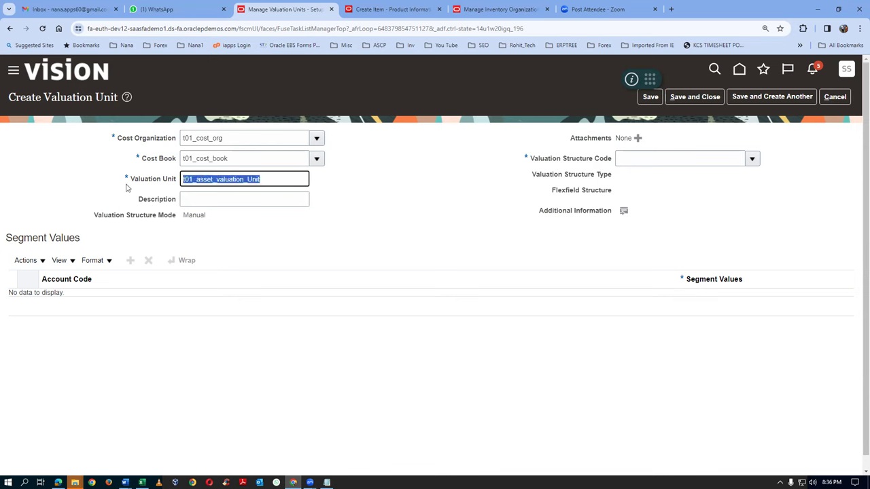
left_click(208, 201)
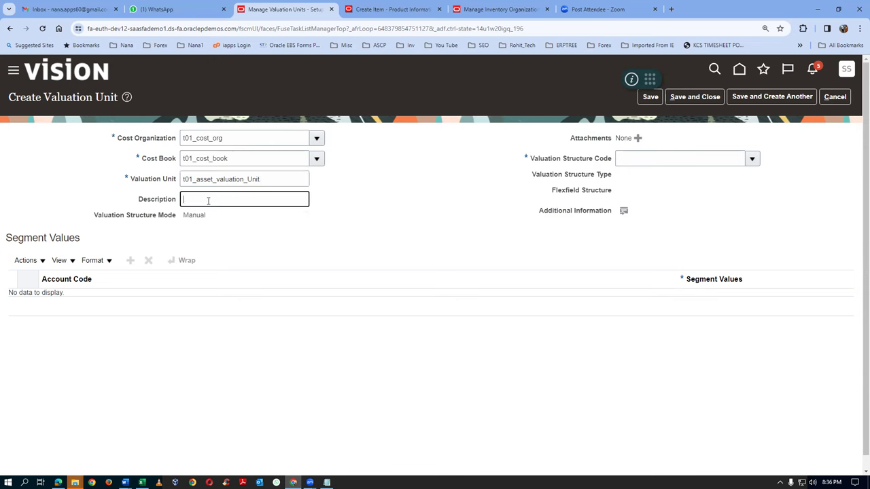
key("ctrl+v")
left_click(640, 158)
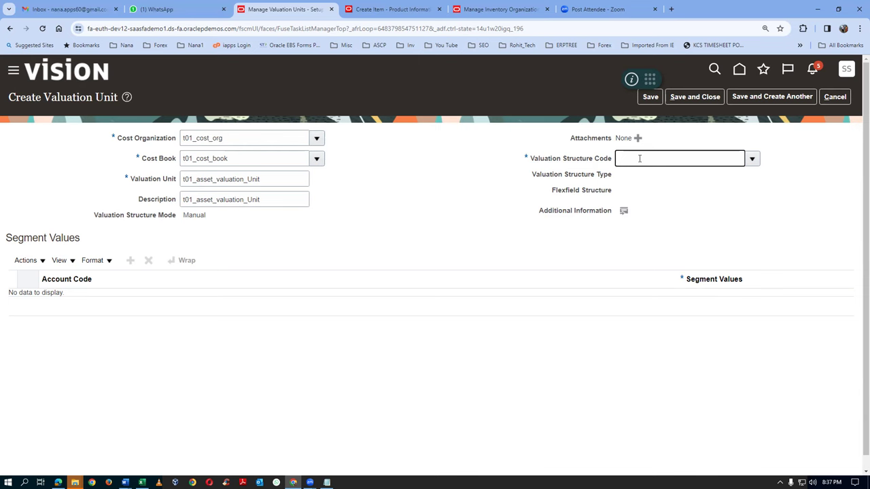
Set valuation structure code D01_VAL_STRU and add a Segment Values row
type("d01")
key("Tab")
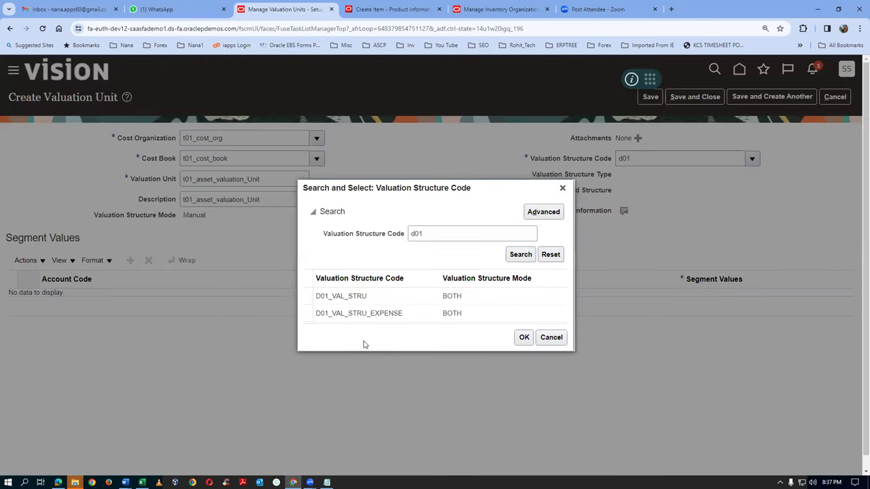
left_click(391, 297)
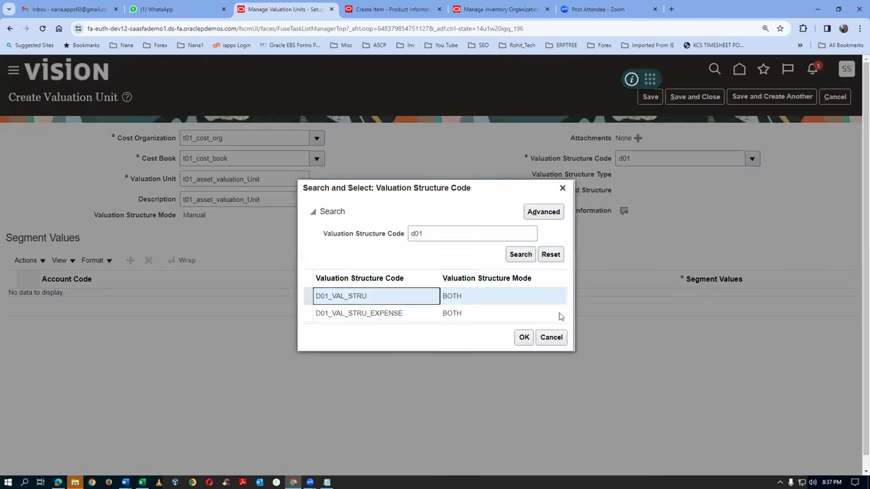
left_click(524, 337)
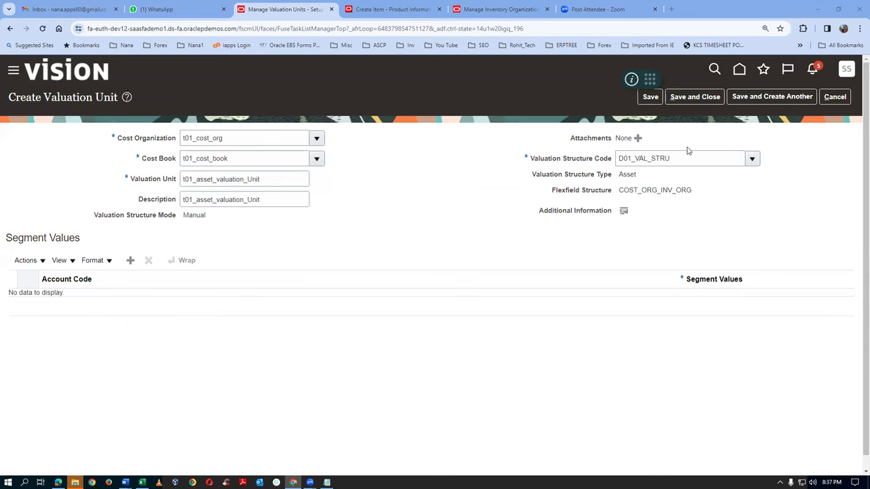
left_click(130, 260)
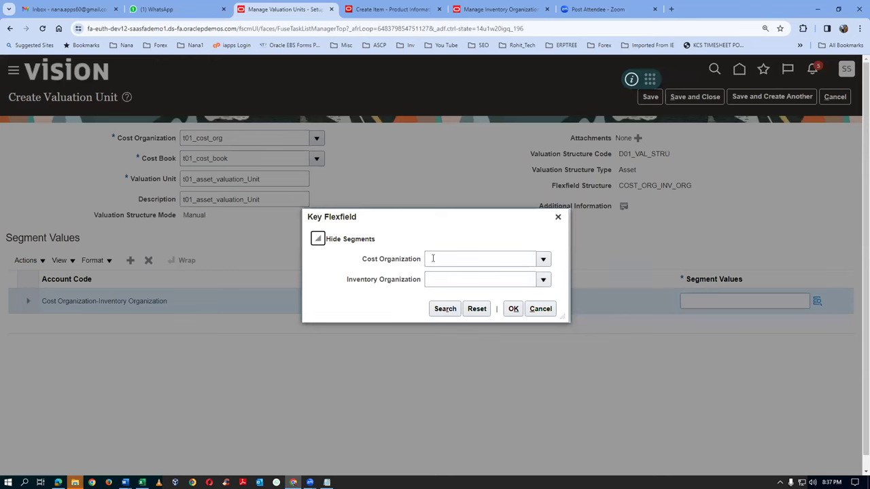
Set the first segment to Cost Organization T001 and Inventory Organization T011
left_click(433, 259)
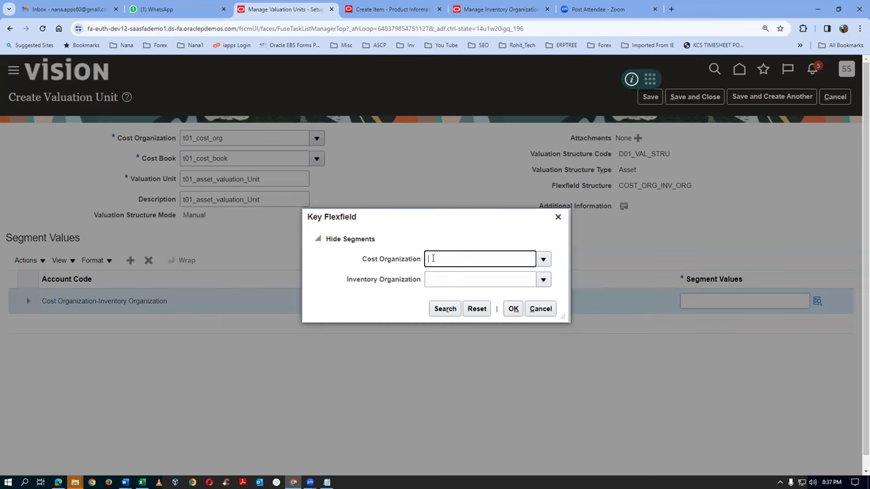
type("00")
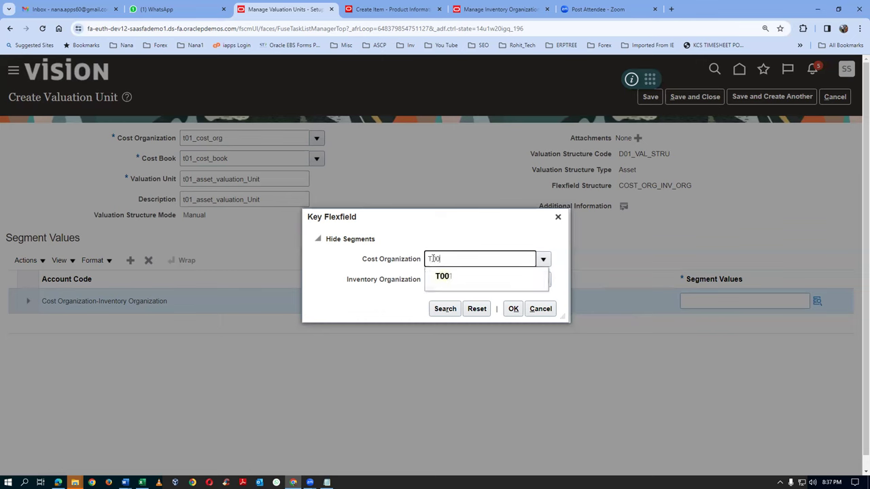
left_click(441, 277)
left_click(455, 281)
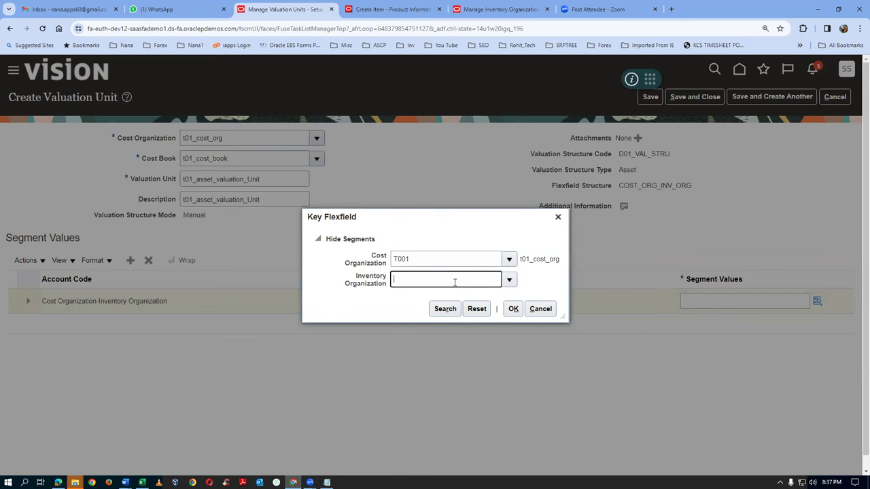
type("T011")
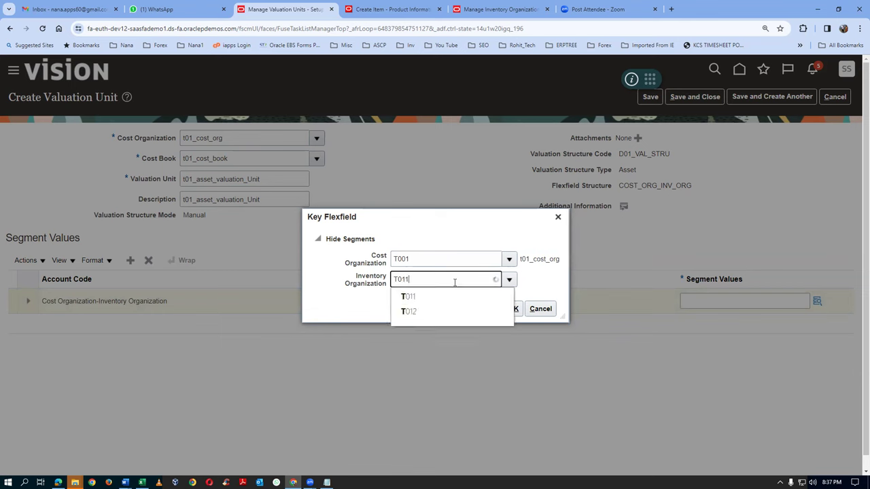
left_click(413, 297)
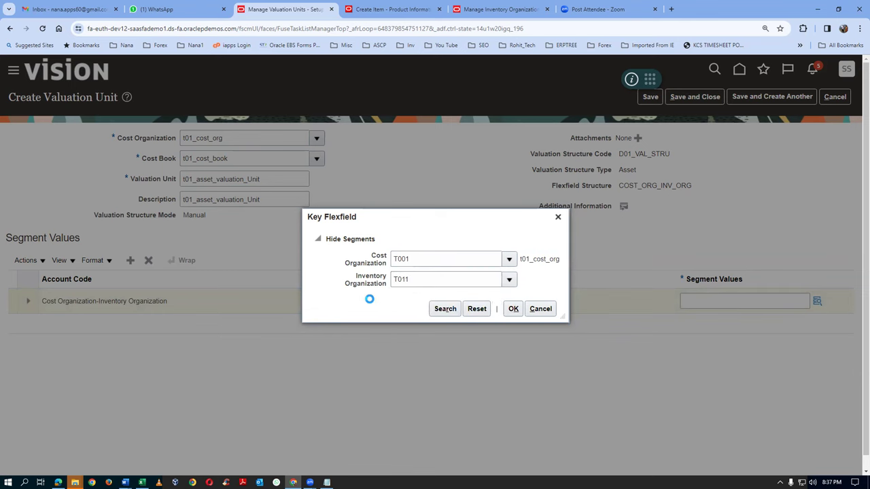
left_click(514, 309)
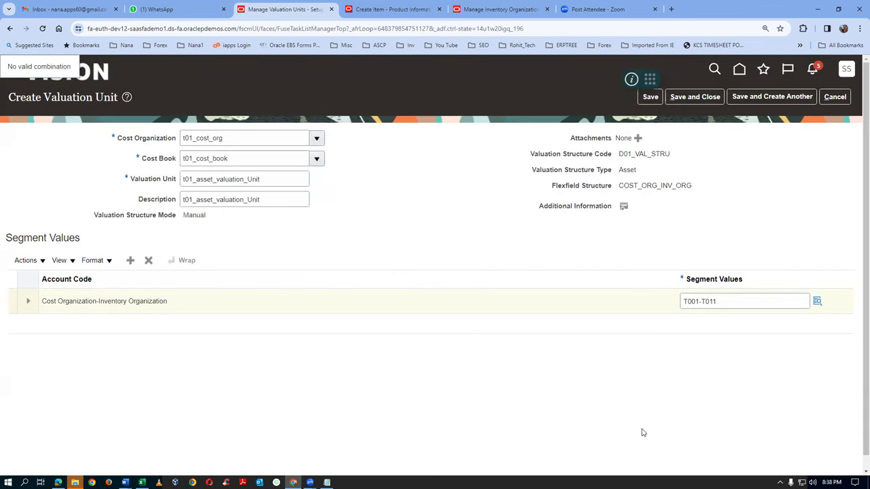
Add a second segment row, accepting the multiple-segment-values warning
left_click(130, 261)
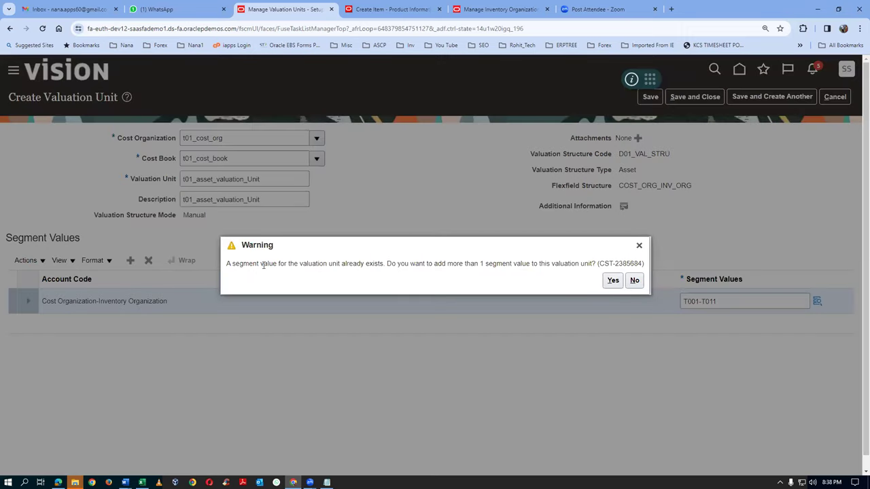
left_click_drag(262, 267, 364, 265)
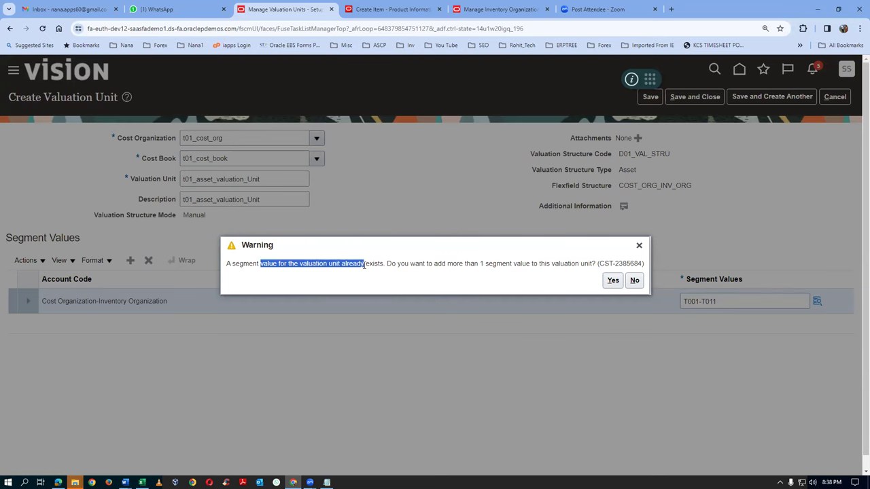
left_click(613, 280)
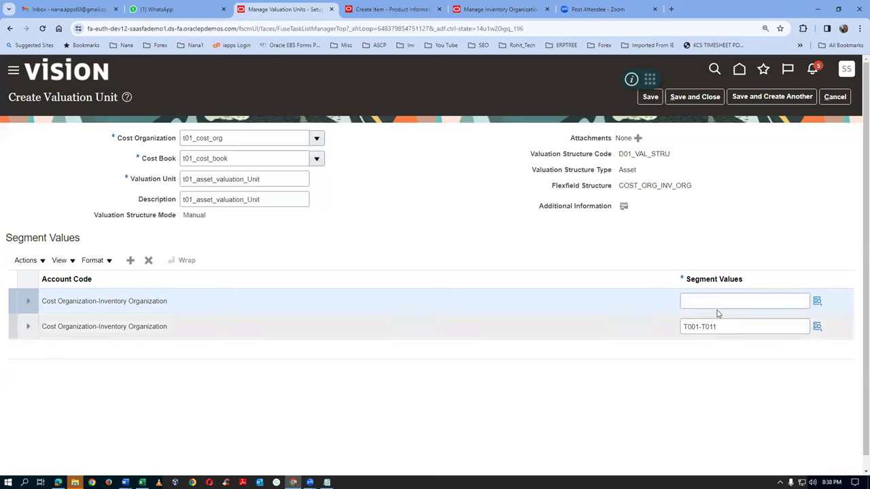
Set the new segment row to Cost Organization T001 and Inventory Organization T012
left_click(817, 300)
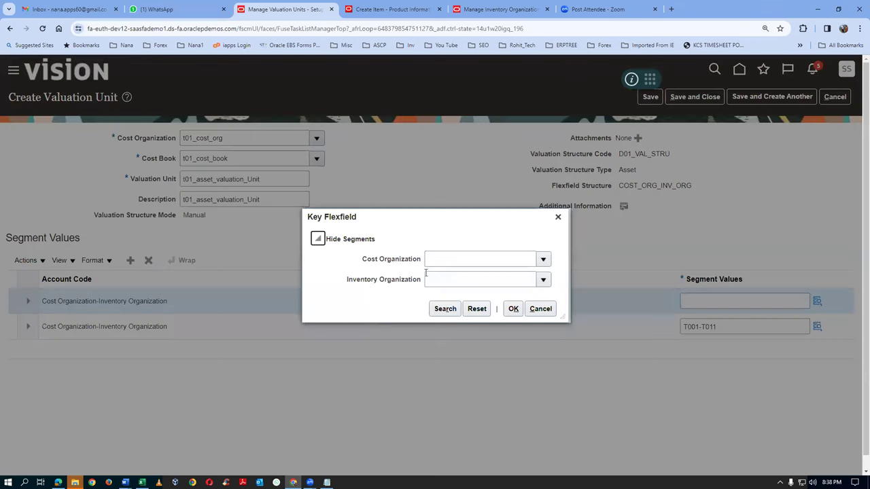
left_click(428, 264)
type("T01")
left_click(432, 275)
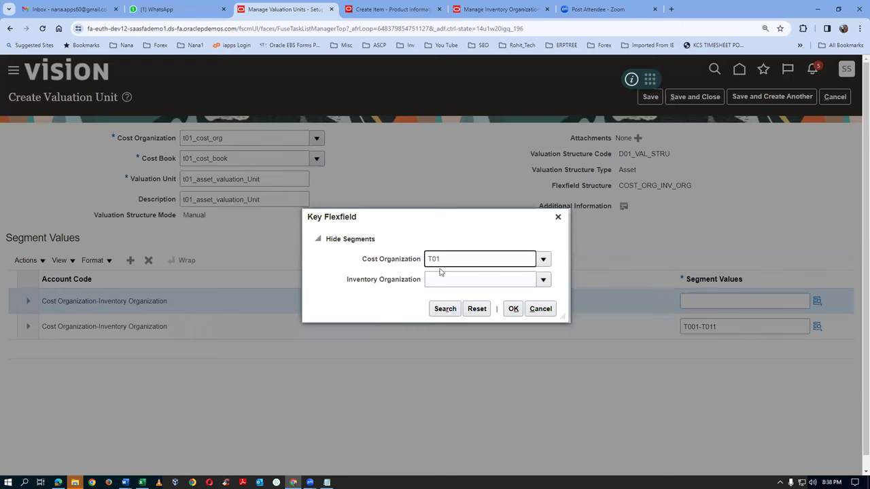
key("BackSpace")
left_click(443, 278)
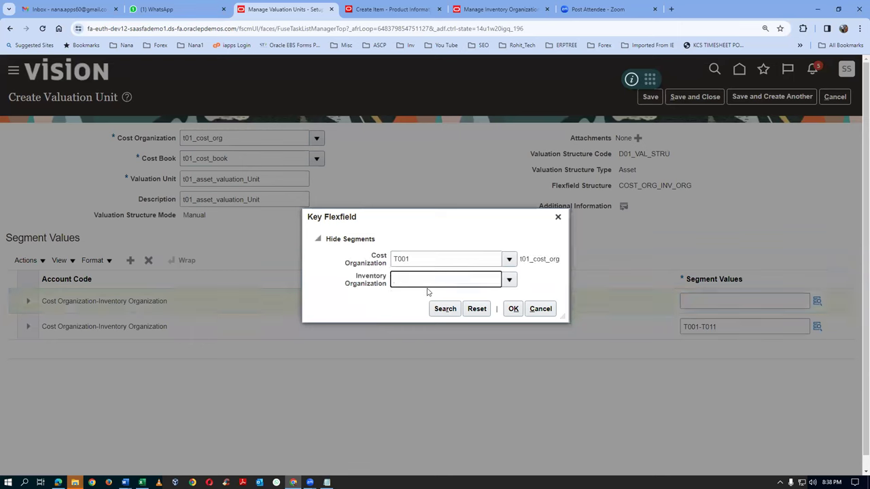
type("T01")
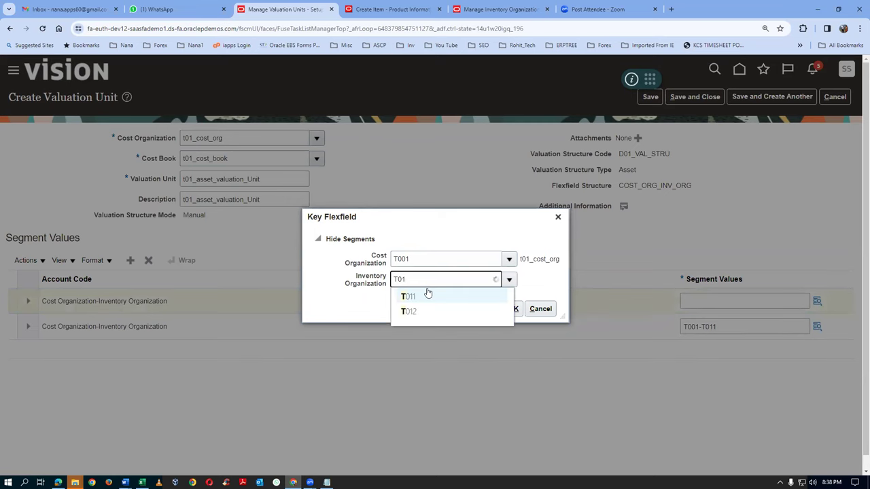
left_click(414, 311)
left_click(513, 309)
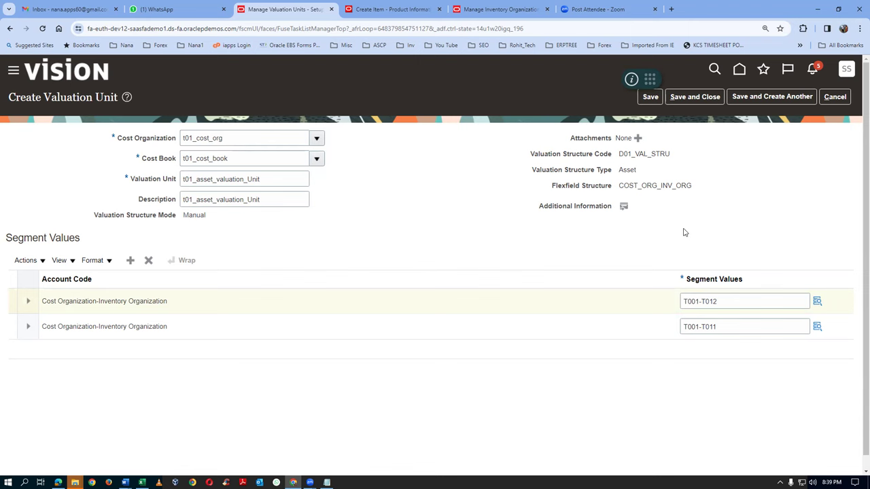
Save and close the t01_asset_valuation_Unit valuation unit
left_click_drag(240, 137, 181, 147)
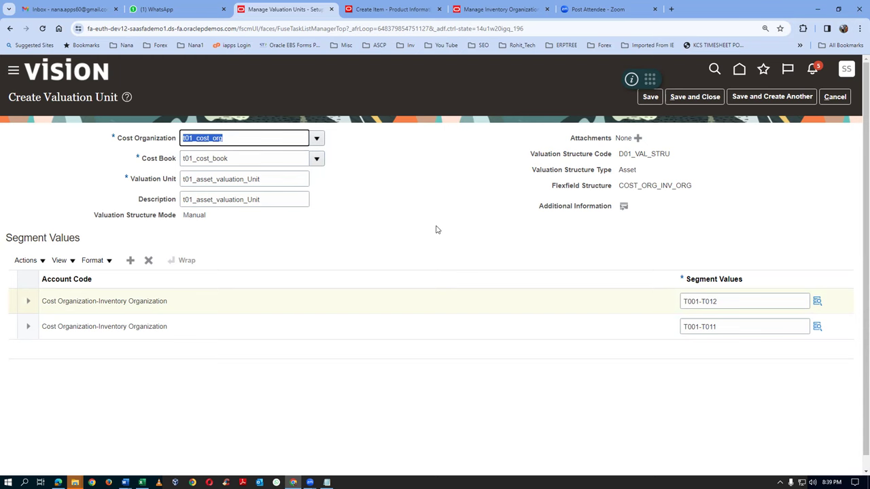
left_click(443, 249)
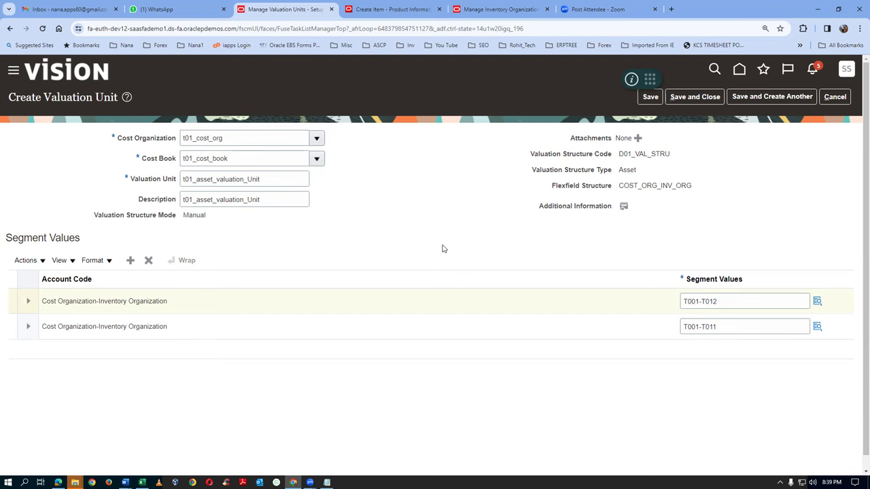
left_click(700, 103)
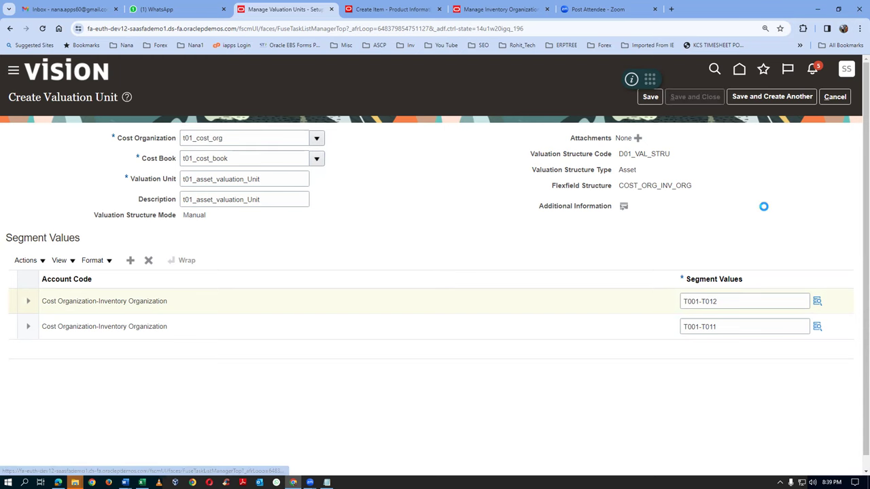
Exit the setup tasks, sign out and back in, then show the Favorites list
left_click(837, 97)
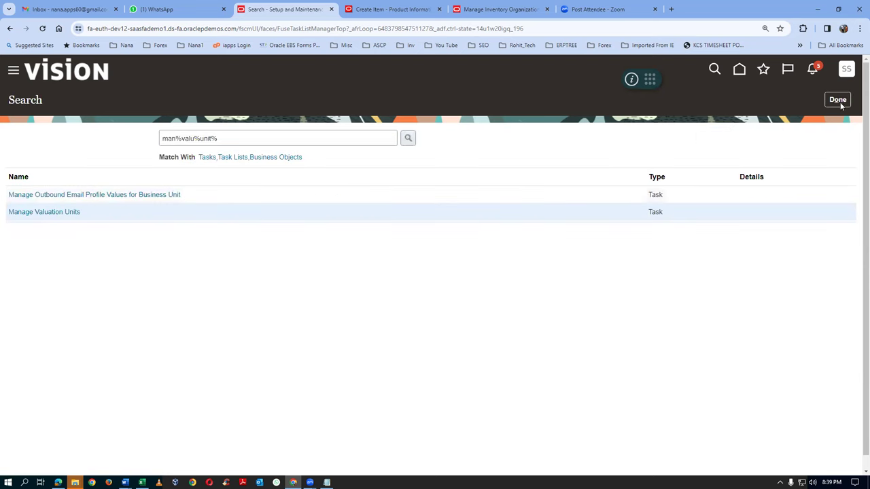
left_click(843, 101)
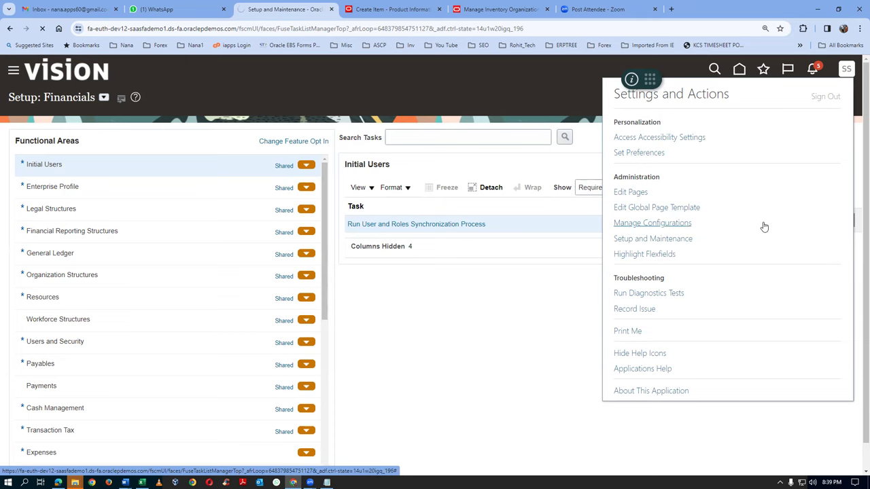
left_click(425, 241)
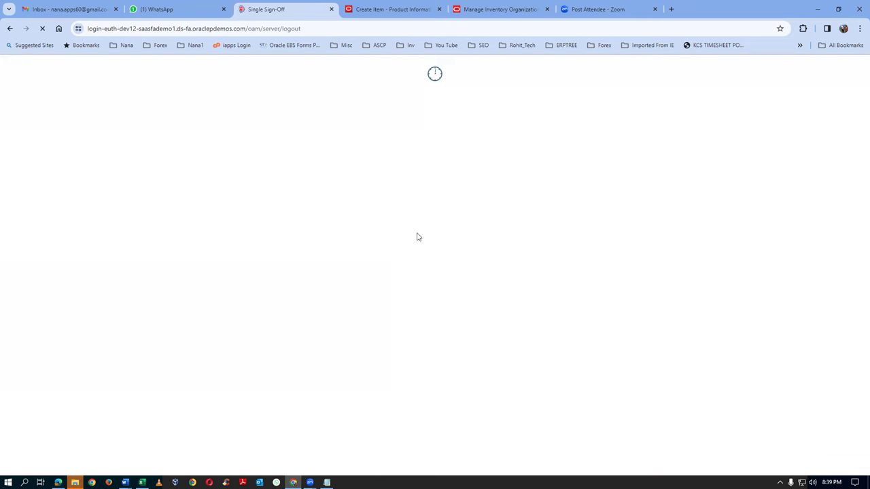
left_click(387, 294)
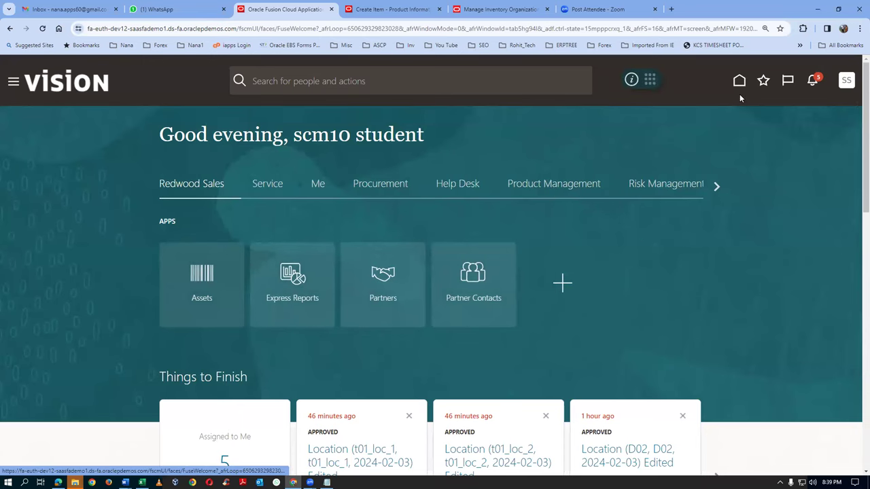
left_click(764, 83)
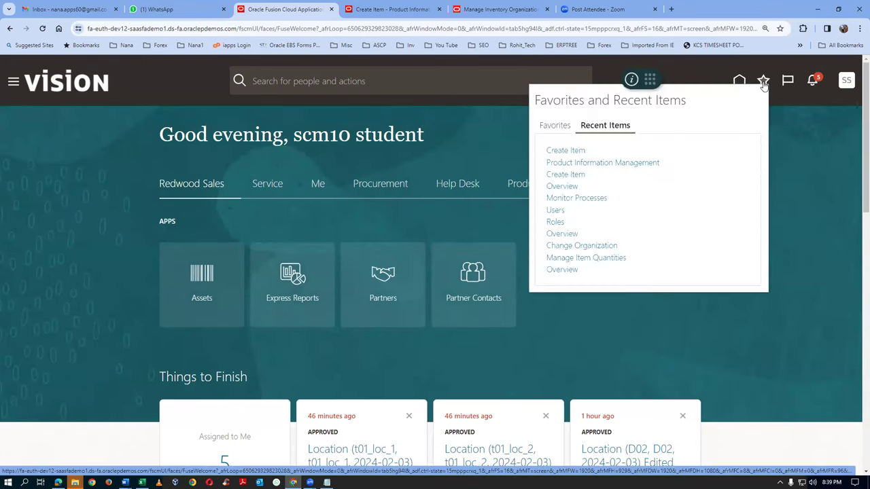
left_click(547, 126)
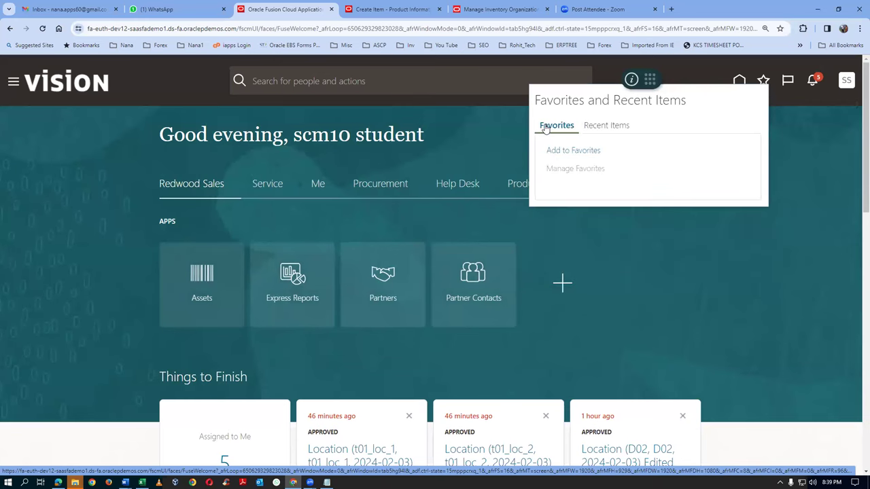
Switch to Product Management and save the page as a favorite
left_click(458, 160)
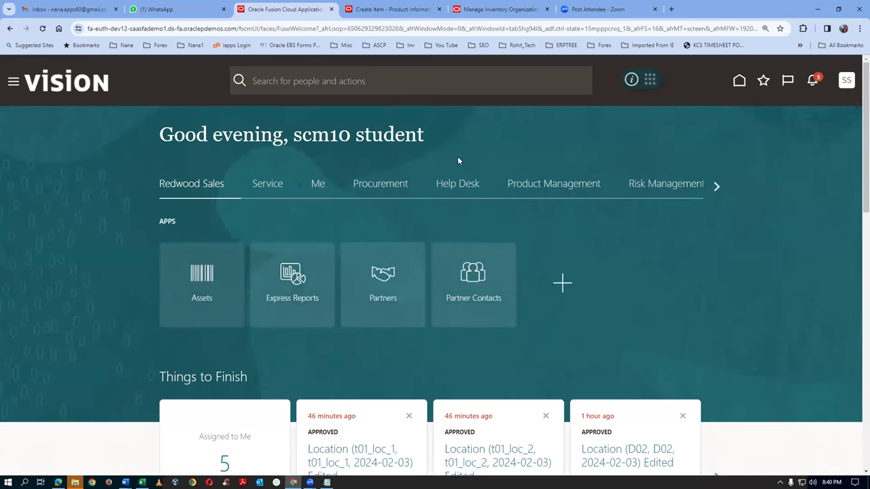
left_click(557, 185)
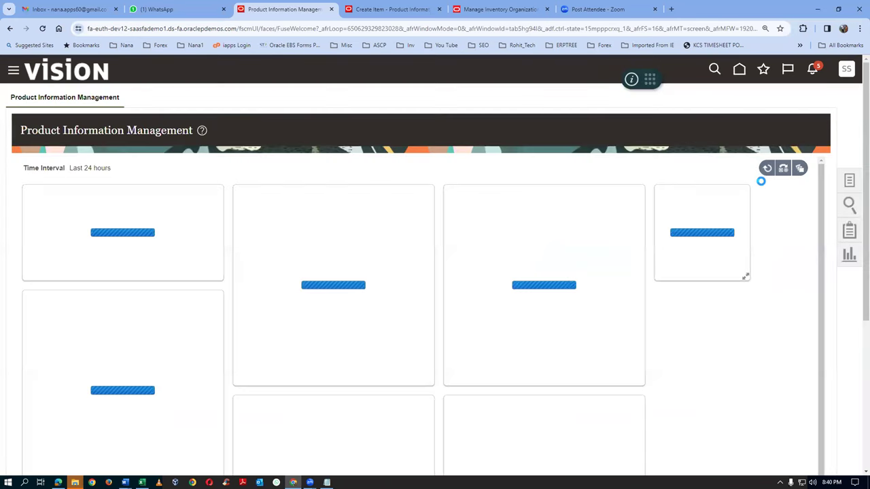
left_click(763, 70)
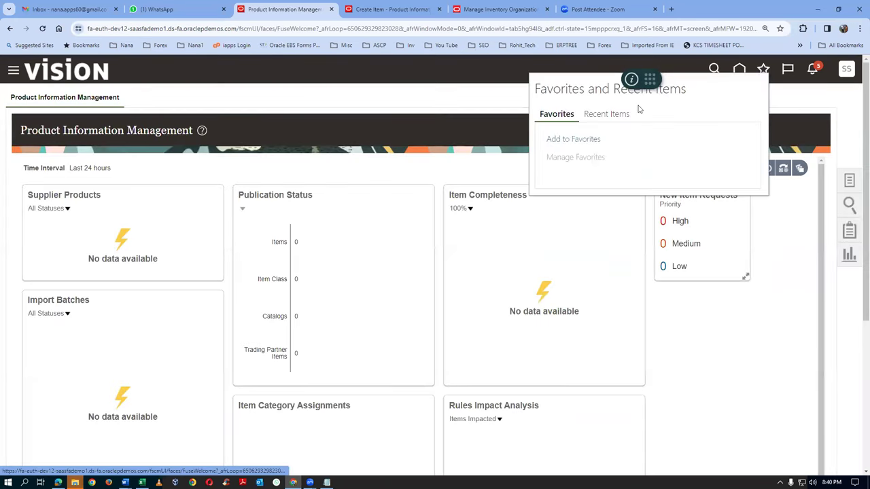
left_click(564, 139)
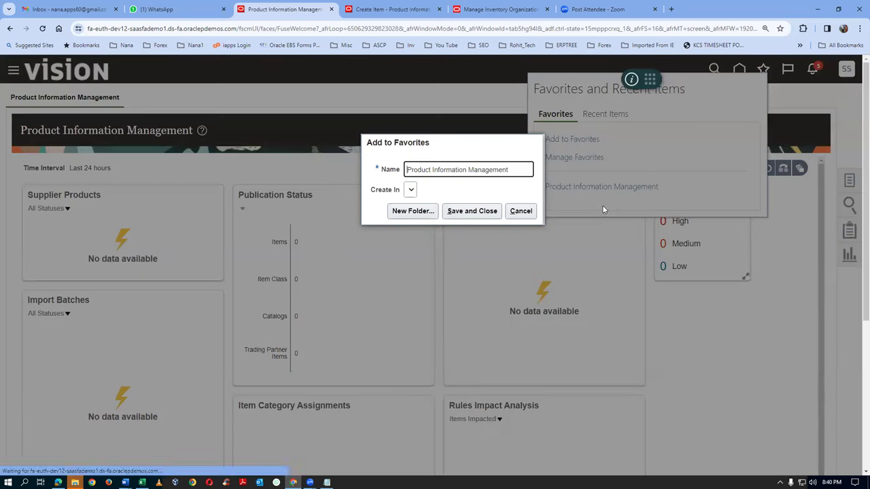
left_click(469, 212)
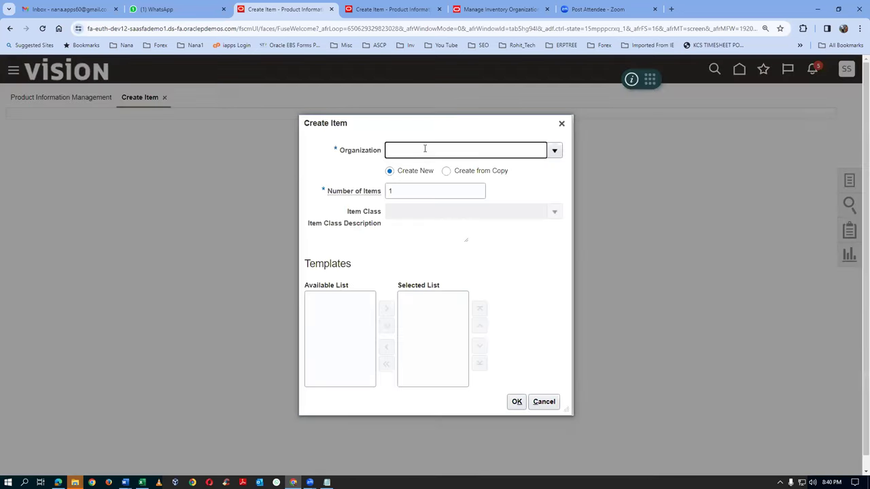
Create an item in organization 000 with item class Automotive, accepting the redeploy warning
type("000")
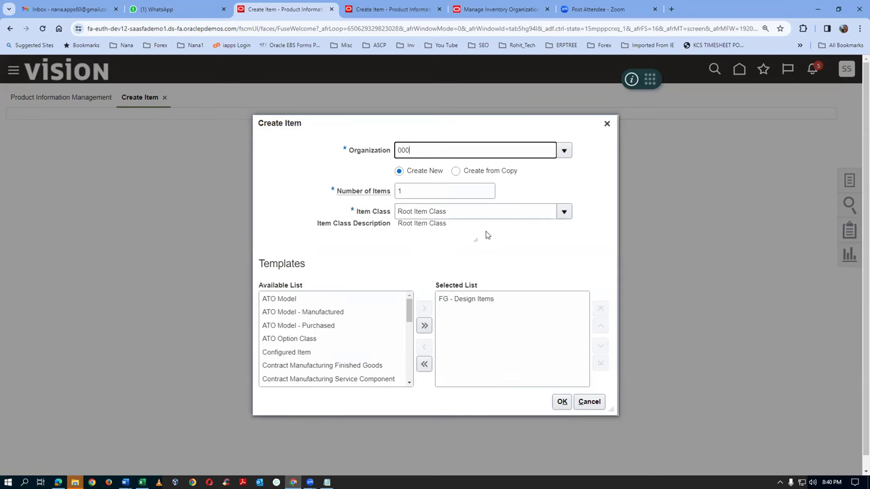
left_click(564, 211)
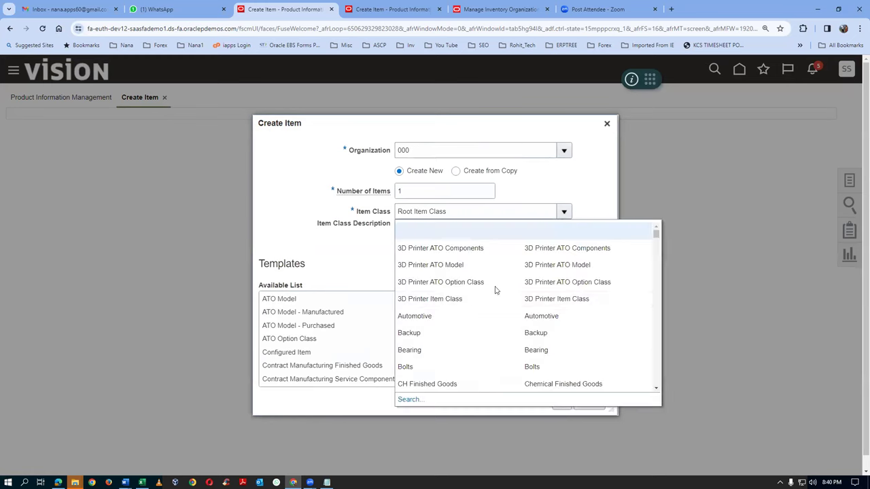
left_click(451, 319)
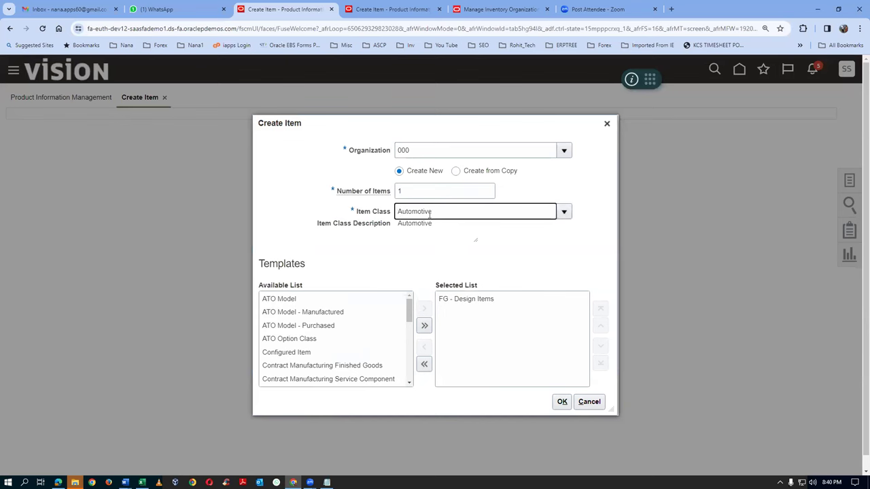
left_click(562, 401)
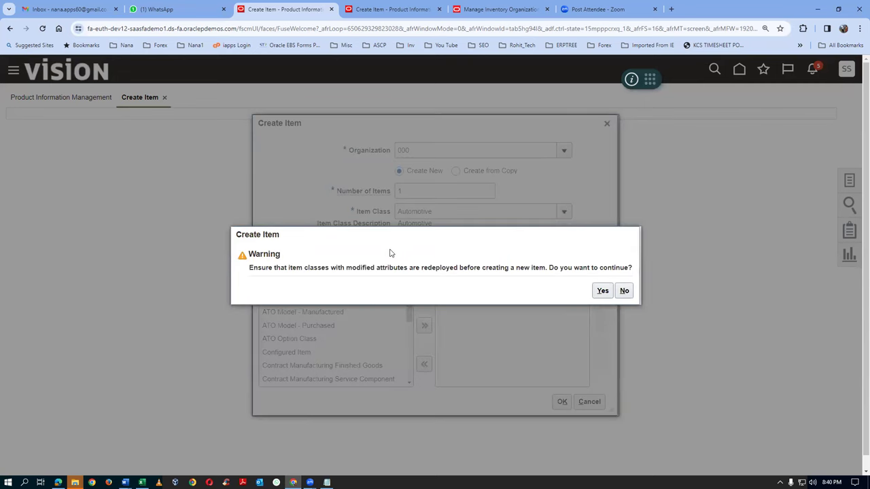
left_click(603, 291)
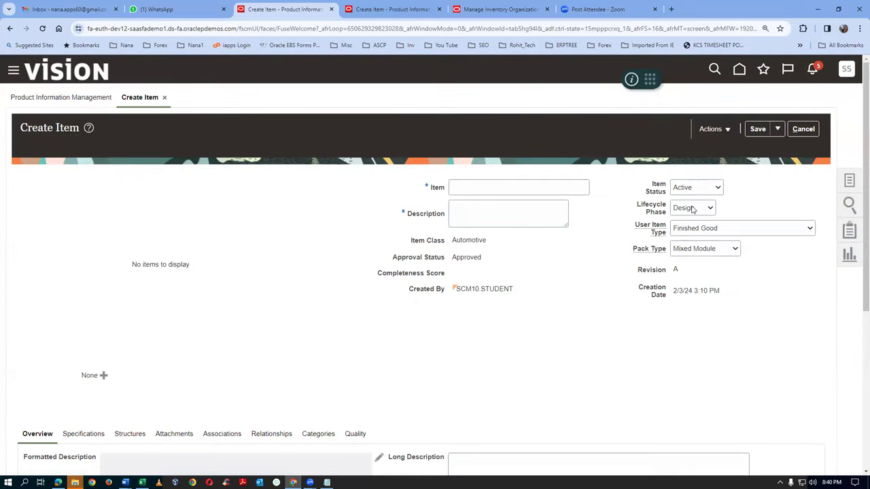
Enter item t0101_cost_test, reuse it as the description, and view Specifications
scroll(404, 307, "down", 2)
scroll(153, 469, "down", 2)
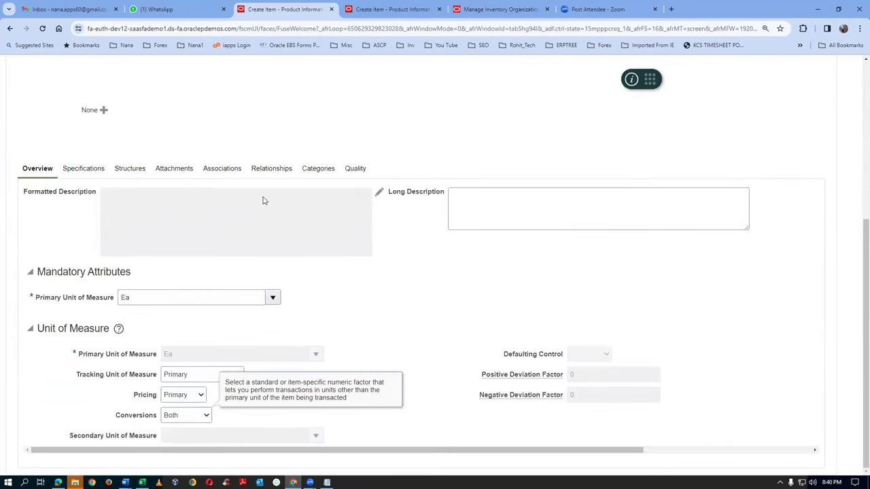
scroll(450, 231, "up", 3)
left_click(492, 105)
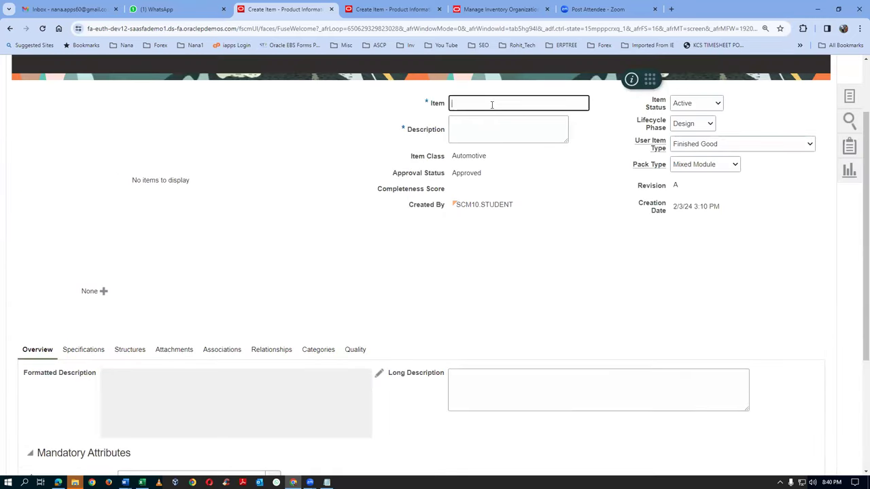
type("01")
key("ctrl+a")
key("ctrl+c")
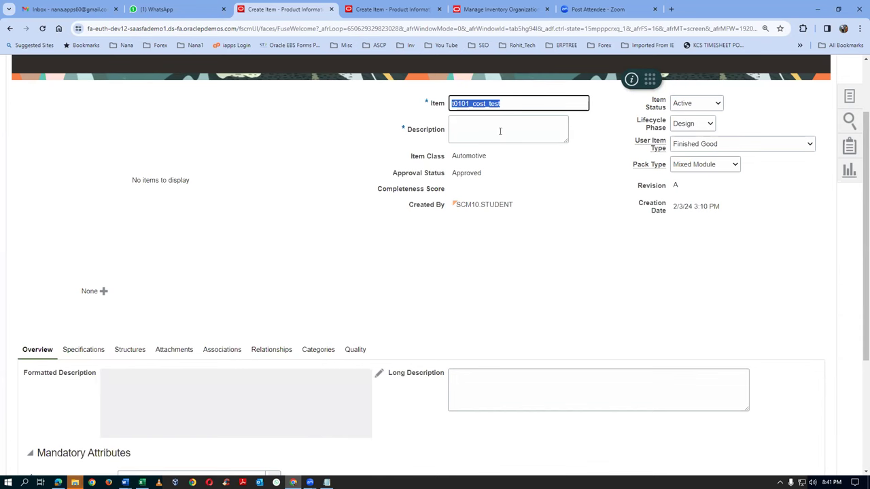
left_click(500, 131)
key("ctrl+v")
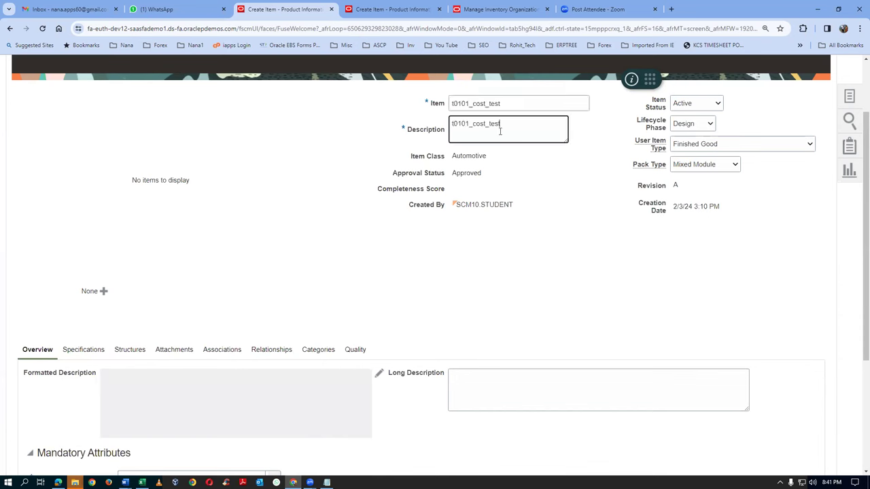
left_click(81, 352)
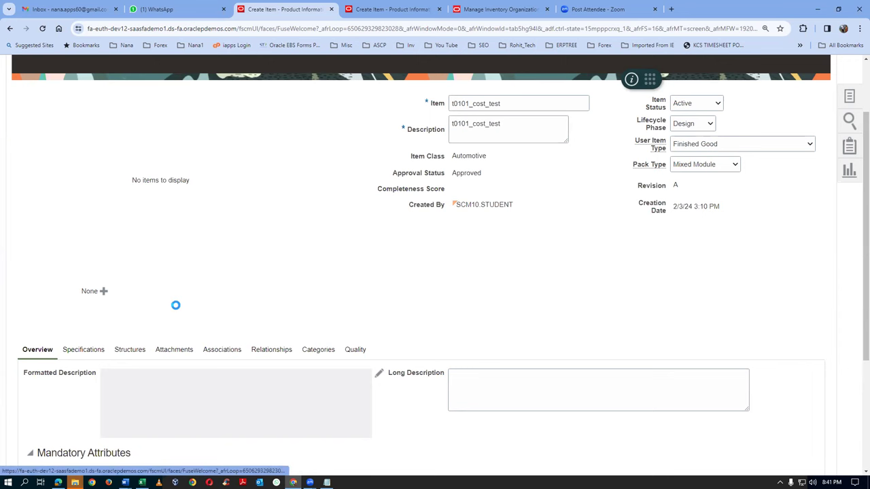
scroll(210, 306, "down", 3)
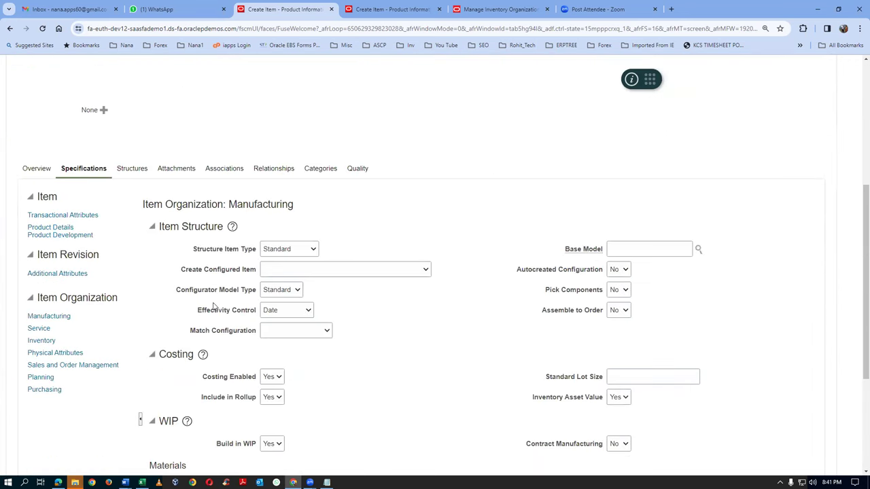
Review the specifications, then show the item's organization Associations and their Actions menu
scroll(218, 306, "down", 2)
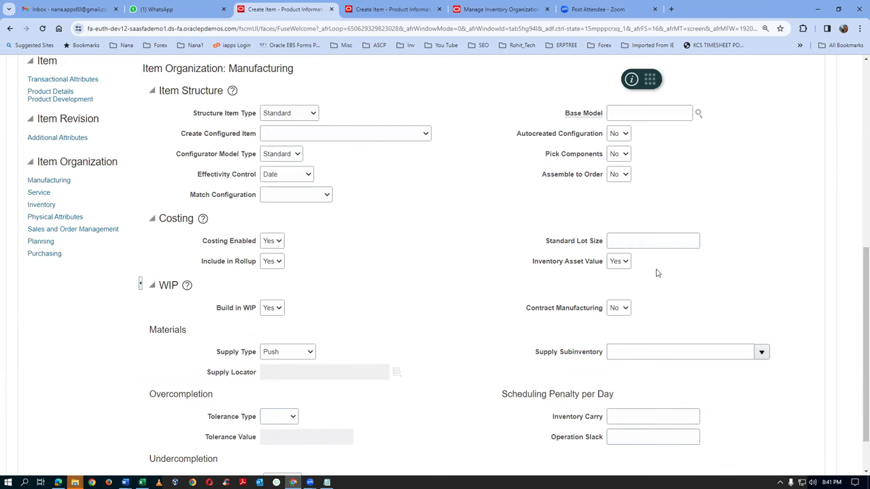
scroll(389, 227, "up", 2)
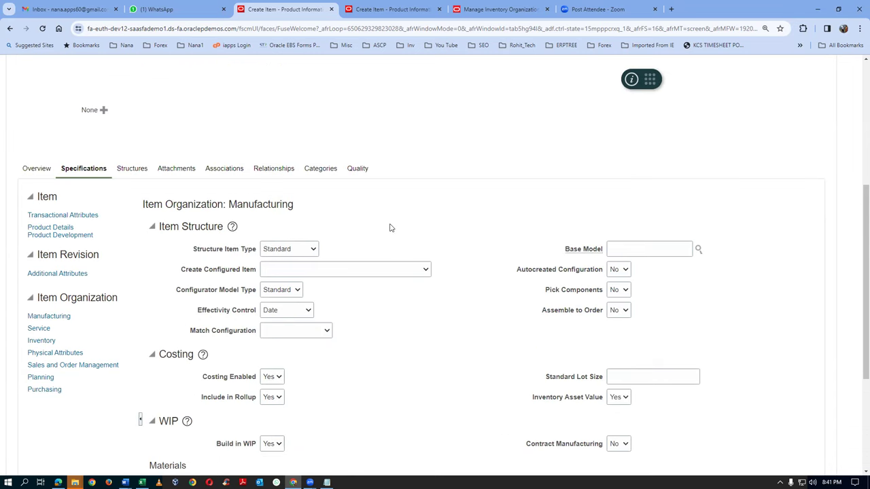
left_click(224, 168)
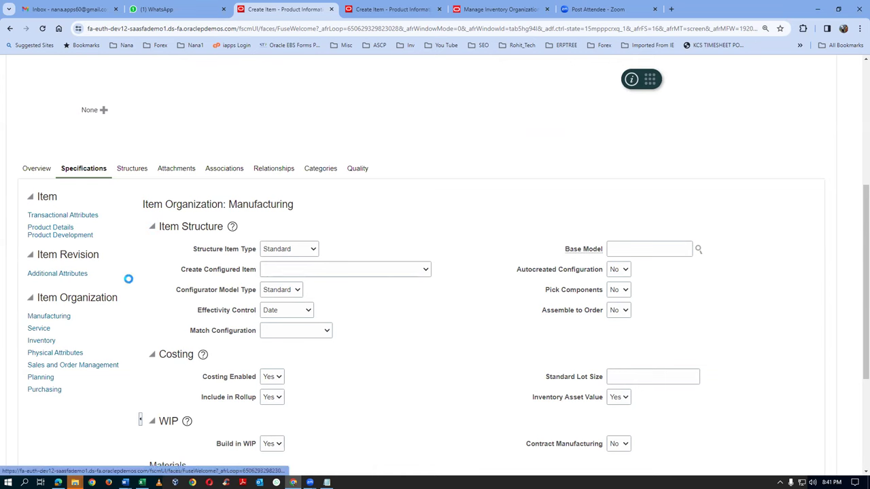
left_click(43, 367)
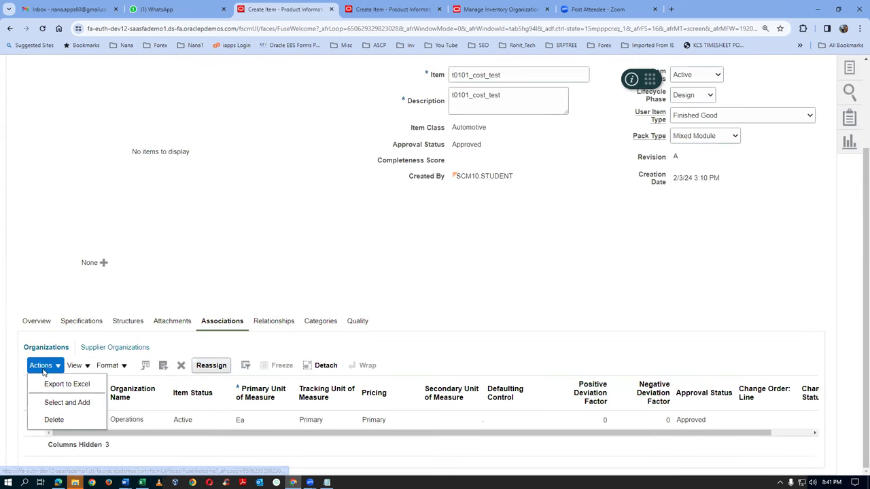
Try assigning organization T011 to the item, dismiss the permission error, and save
left_click(65, 404)
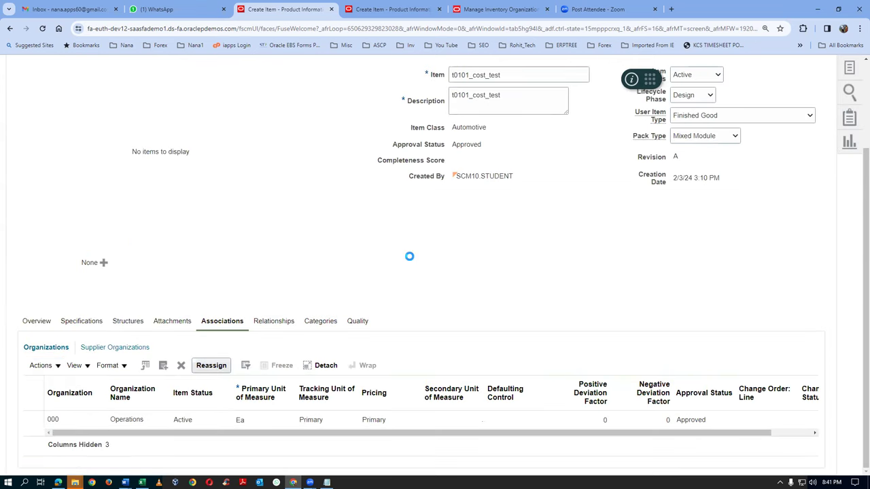
left_click(470, 176)
type("T011")
key("Return")
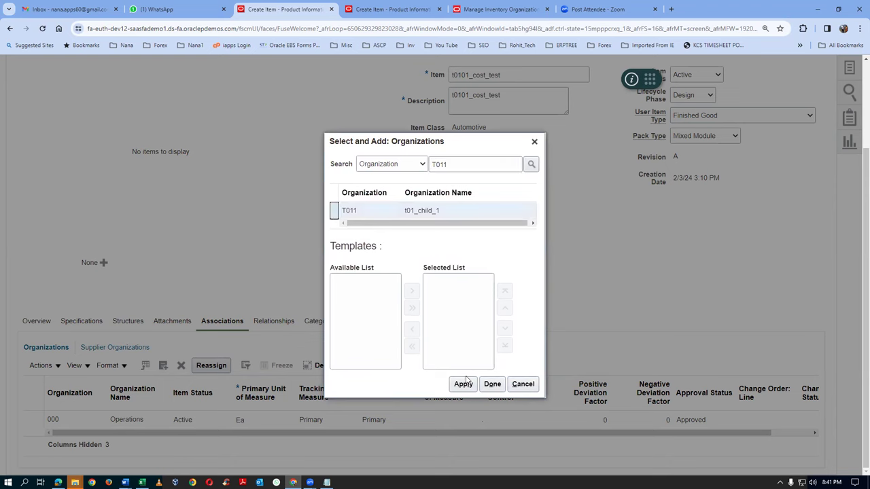
left_click(465, 384)
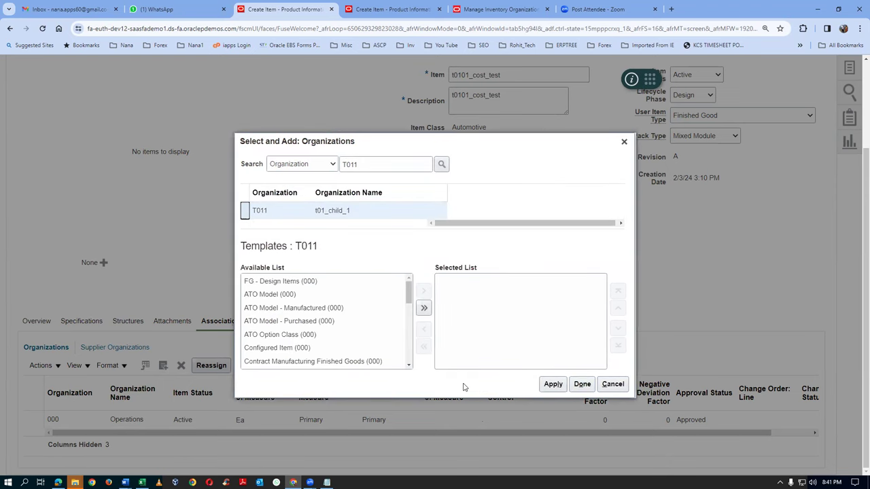
left_click(581, 386)
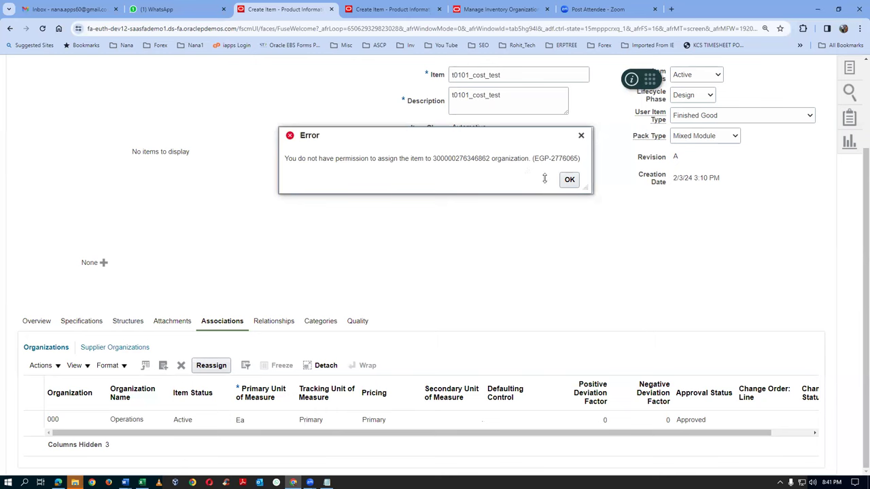
left_click(570, 179)
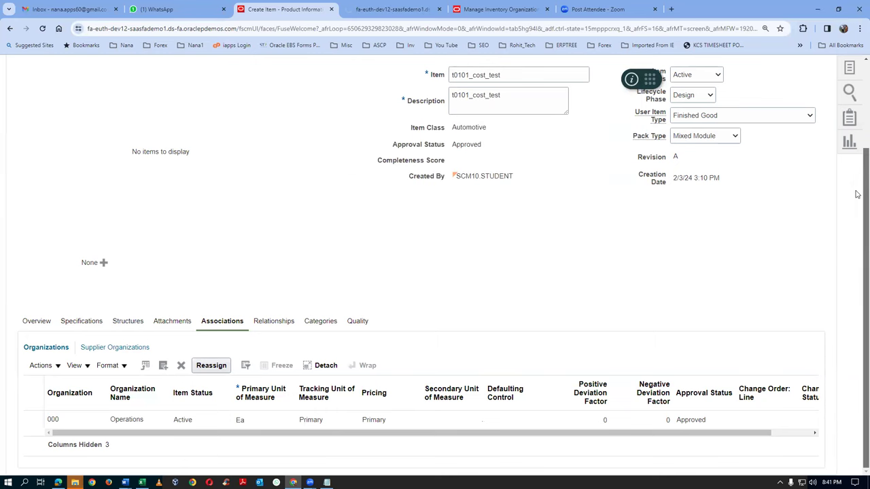
scroll(855, 184, "up", 2)
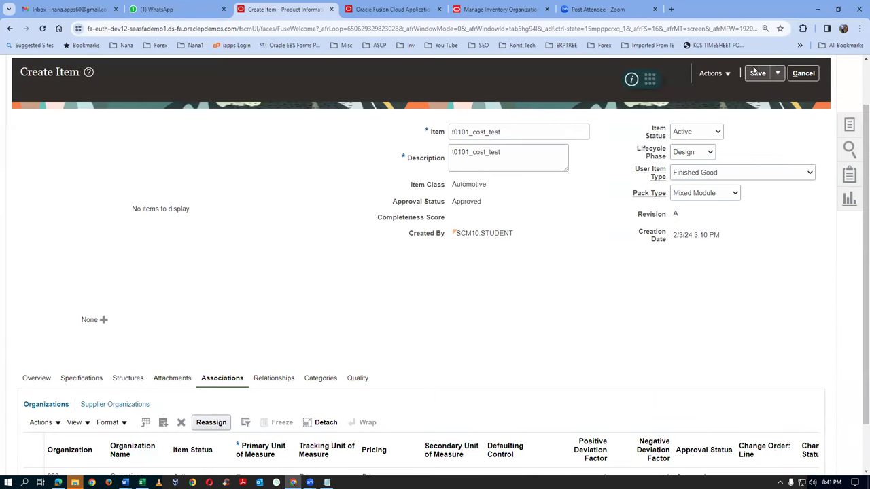
left_click(757, 74)
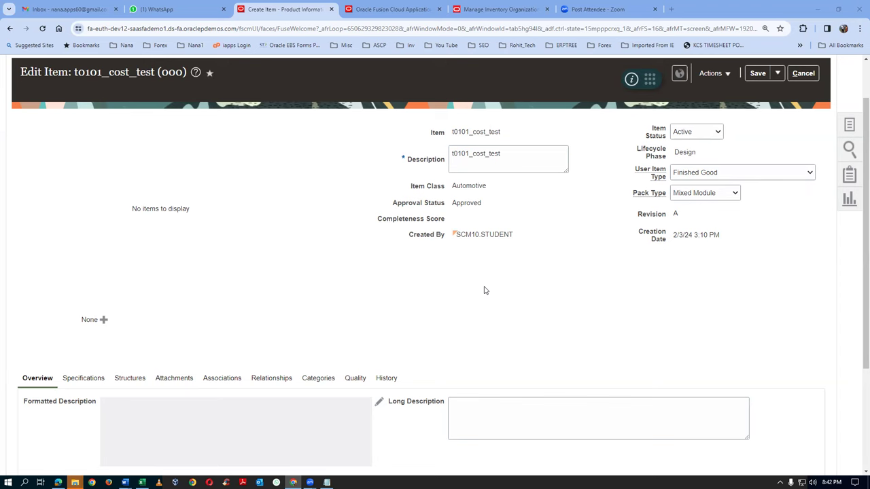
Save and close item t0101_cost_test in organization 000 using Save and Close
left_click(781, 74)
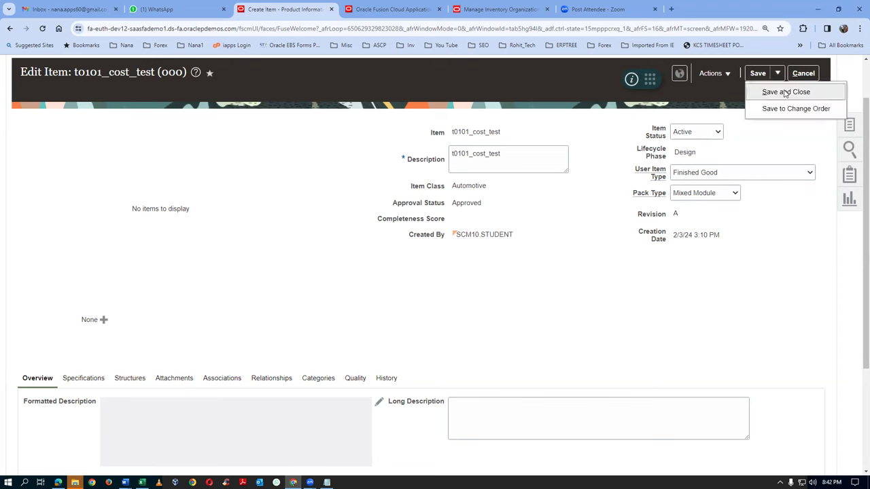
left_click(783, 91)
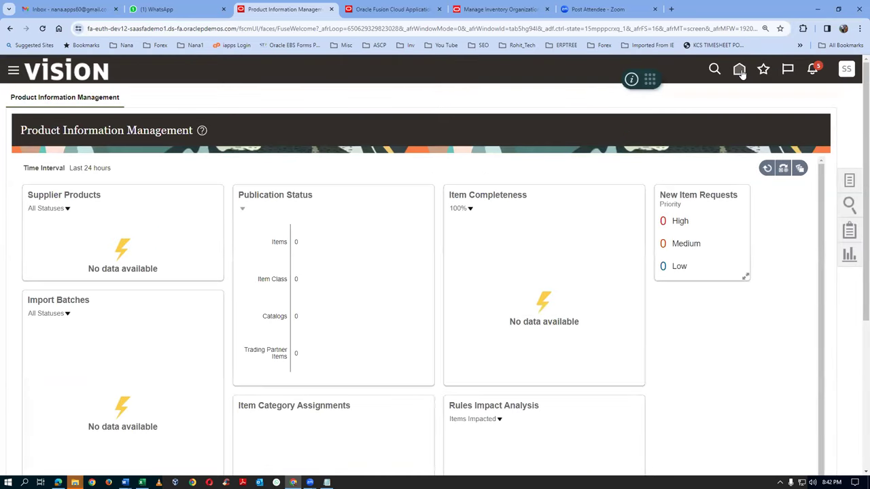
Open the Security Console from the home page Tools group and show its User Accounts list
left_click(740, 70)
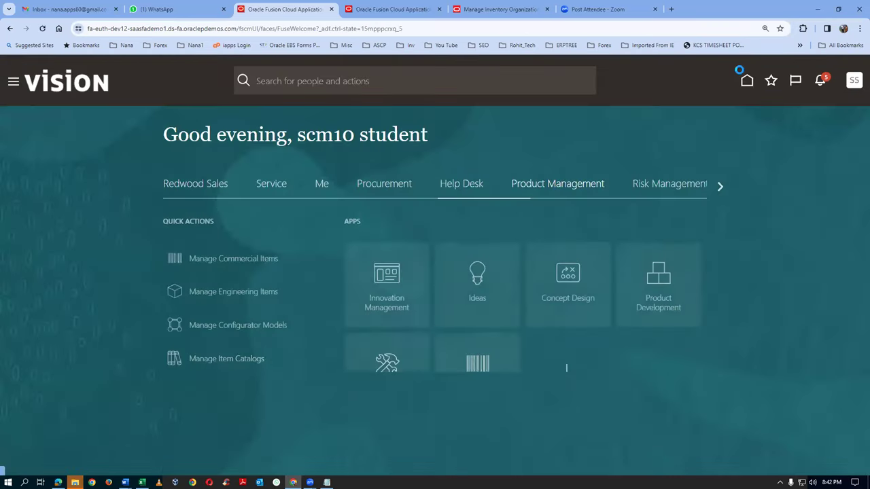
left_click(717, 189)
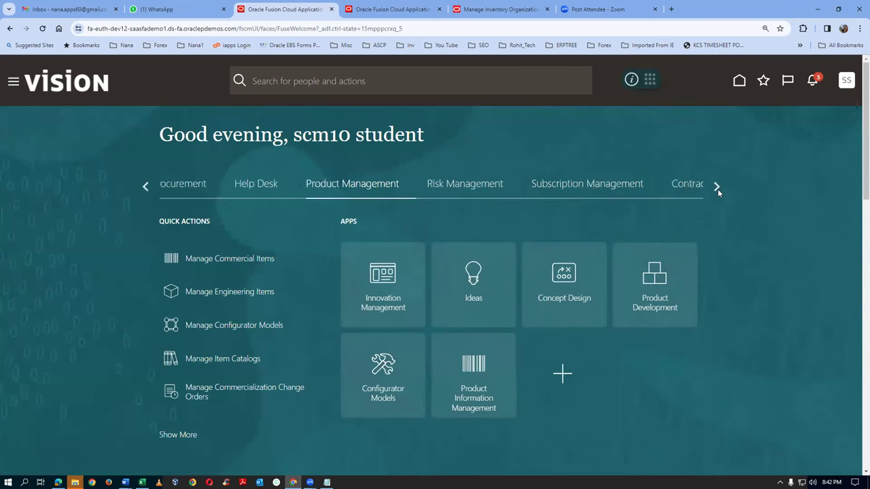
left_click(717, 189)
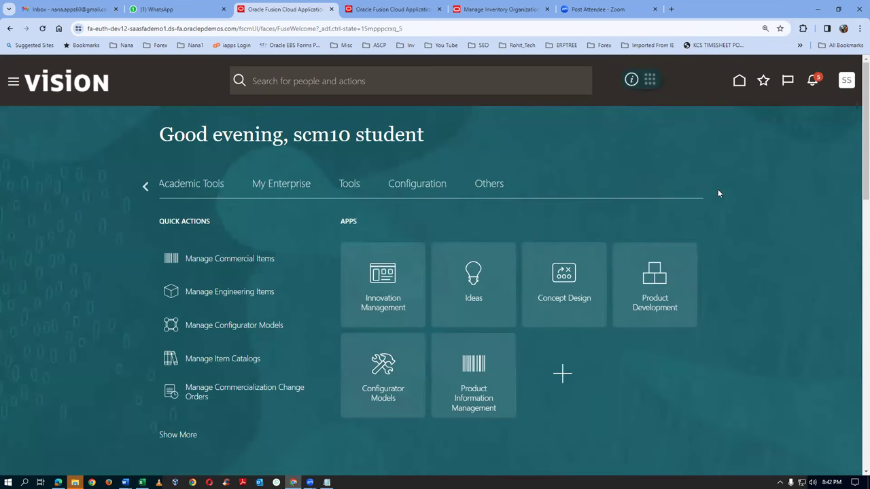
left_click(348, 188)
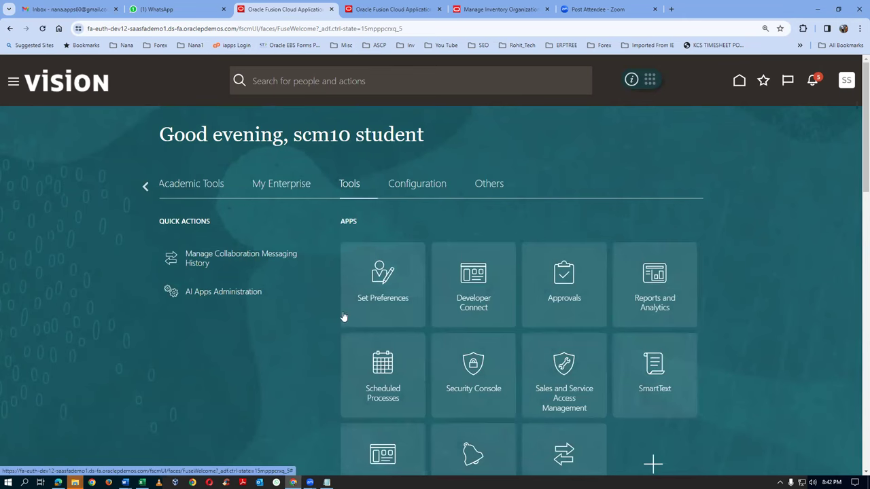
scroll(557, 321, "down", 1)
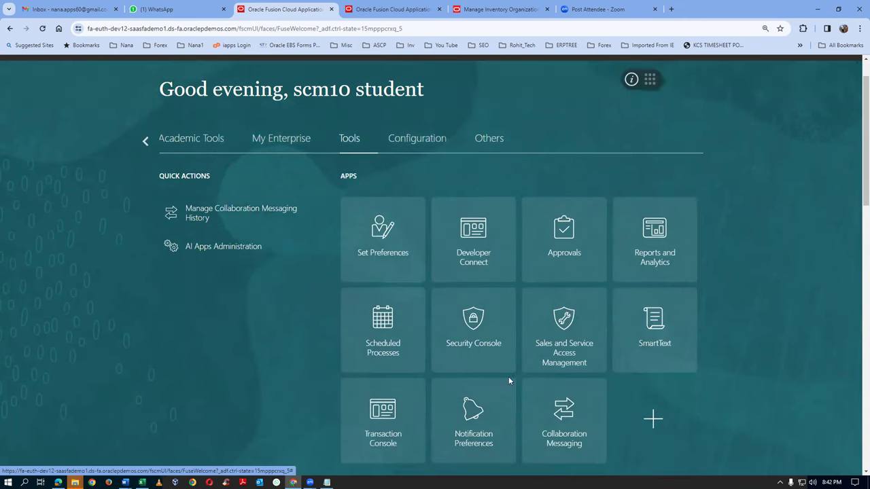
left_click(480, 350)
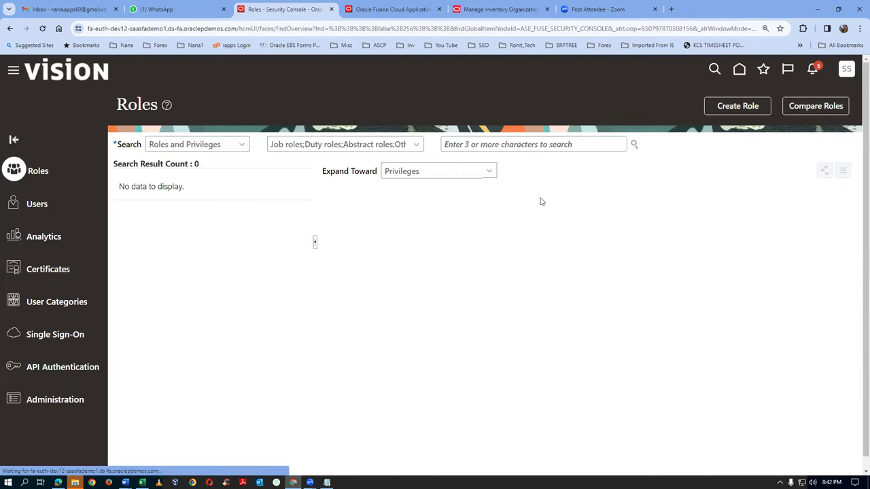
left_click(33, 205)
left_click(407, 144)
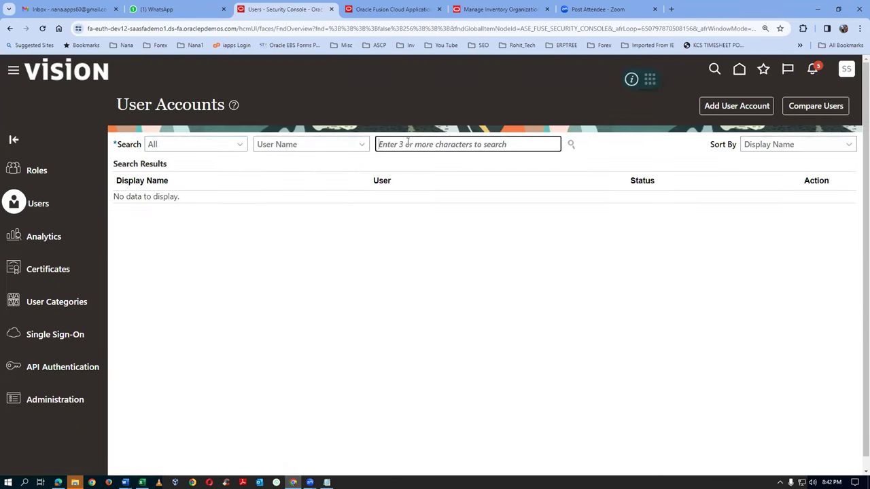
Search for scm10 and open the scm10 student account for editing
type("scm10")
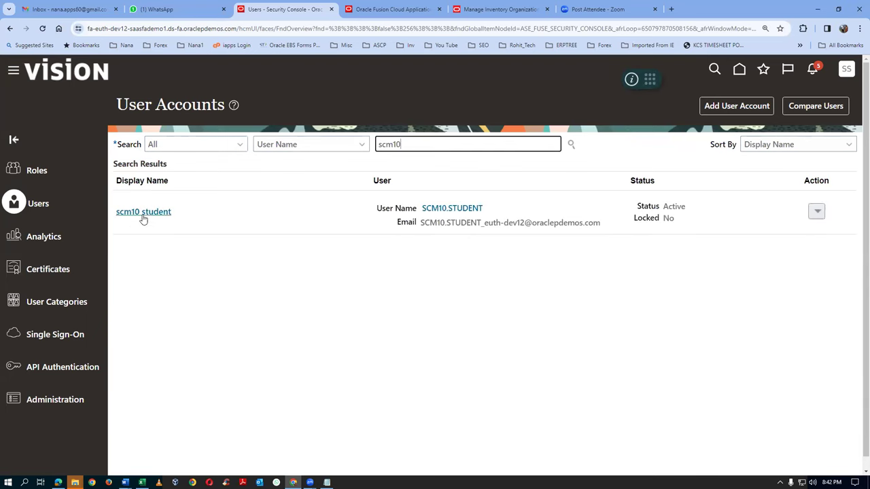
left_click(142, 214)
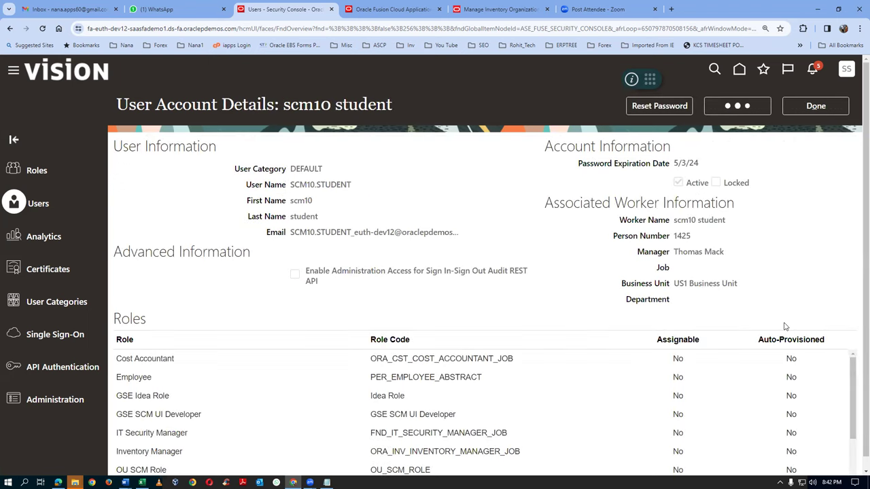
left_click(642, 399)
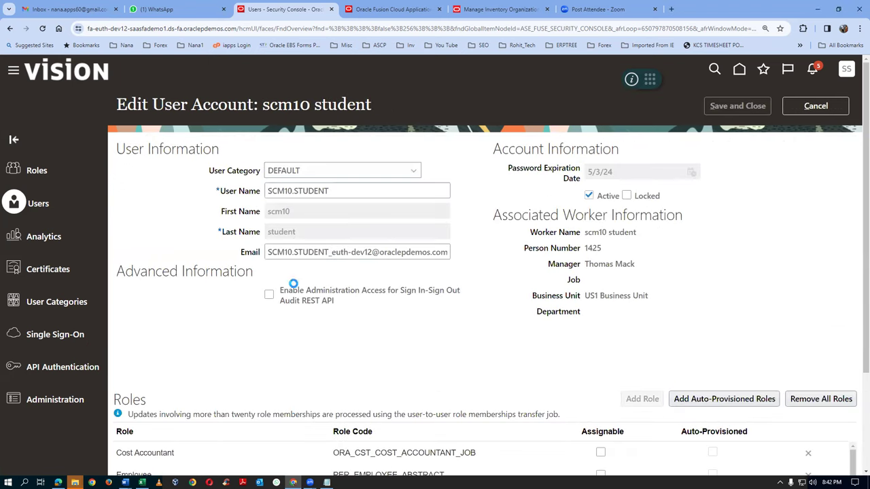
Start a role search for 'Product a', then cancel it and review the account's roles
left_click(369, 153)
type("Product a")
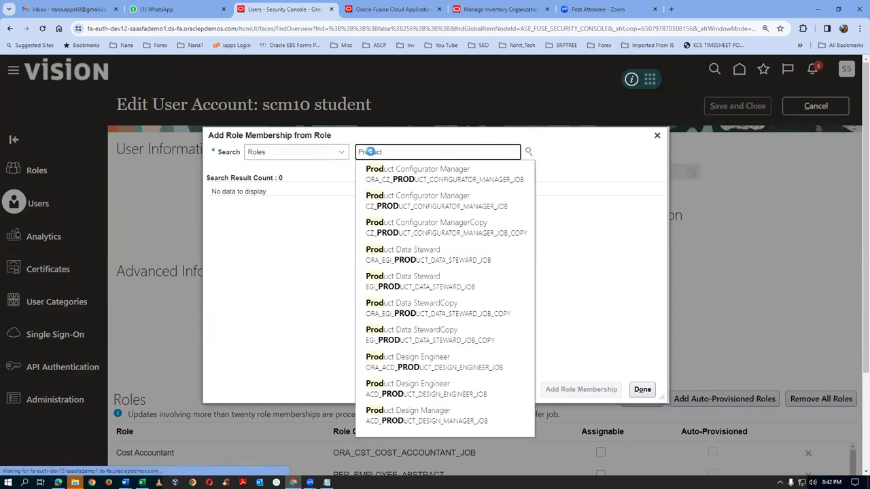
key("BackSpace")
key("BackSpace")
key("BackSpace")
key("BackSpace")
key("BackSpace")
key("BackSpace")
key("BackSpace")
key("BackSpace")
key("BackSpace")
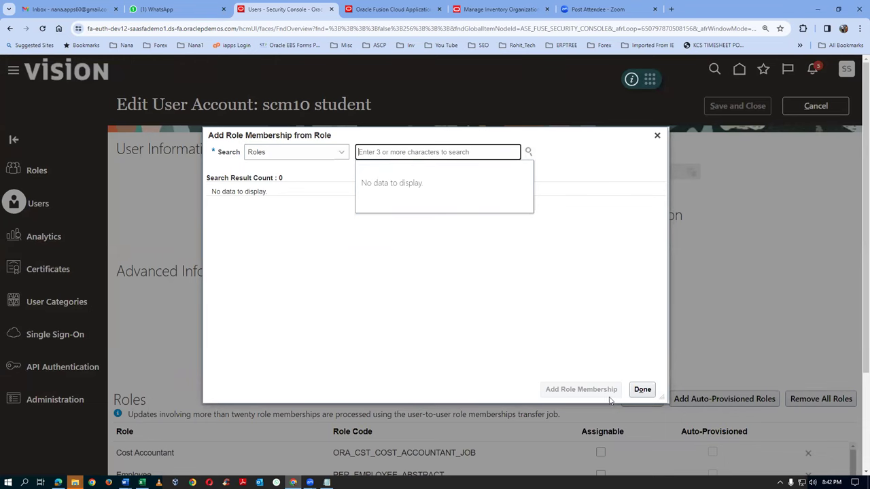
left_click(657, 137)
scroll(220, 334, "down", 2)
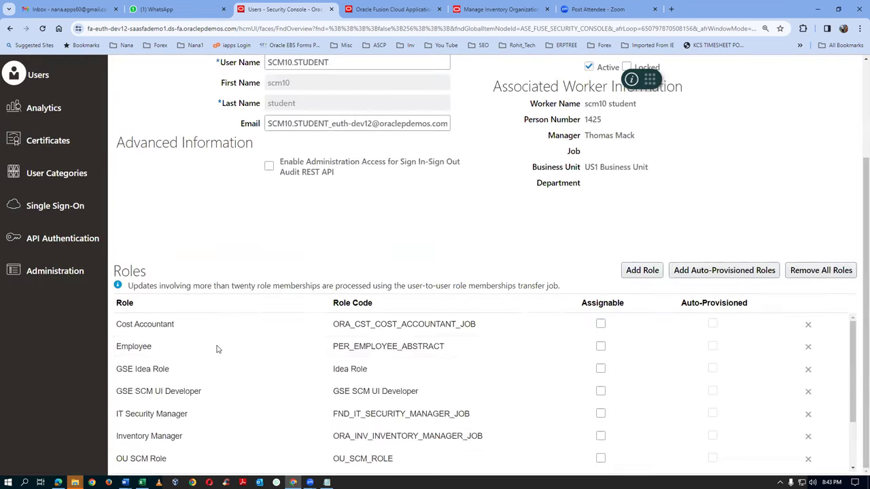
scroll(219, 349, "down", 1)
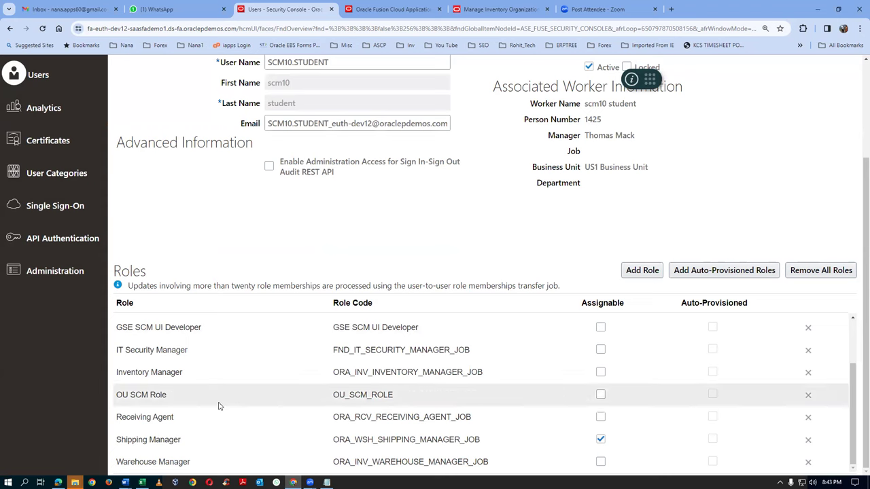
scroll(162, 429, "up", 5)
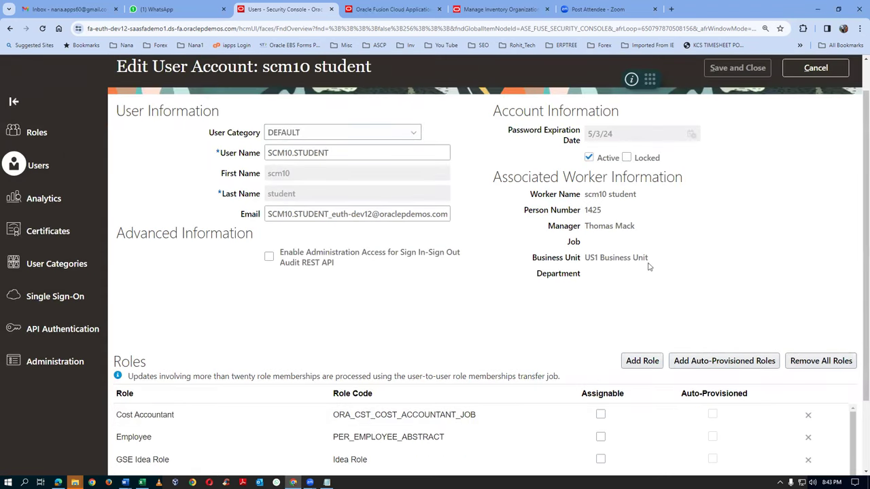
Add the Product Data Steward role to the scm10 student account
left_click(639, 359)
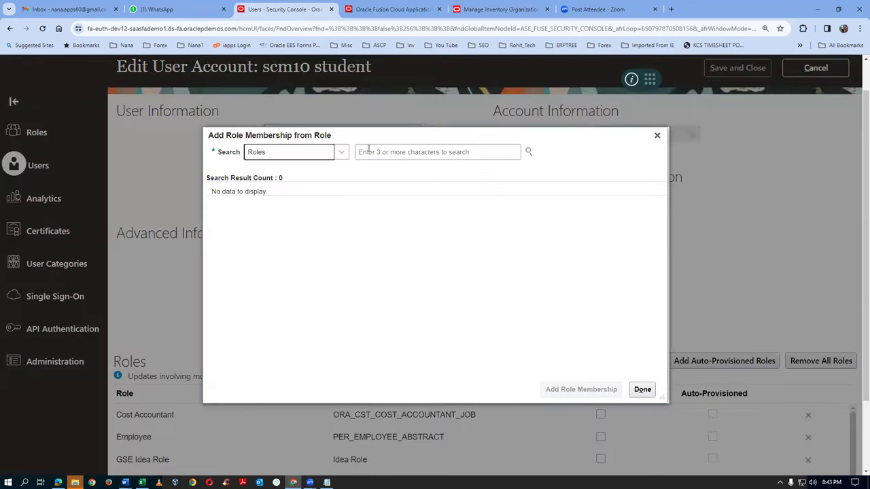
left_click(369, 150)
type("Product")
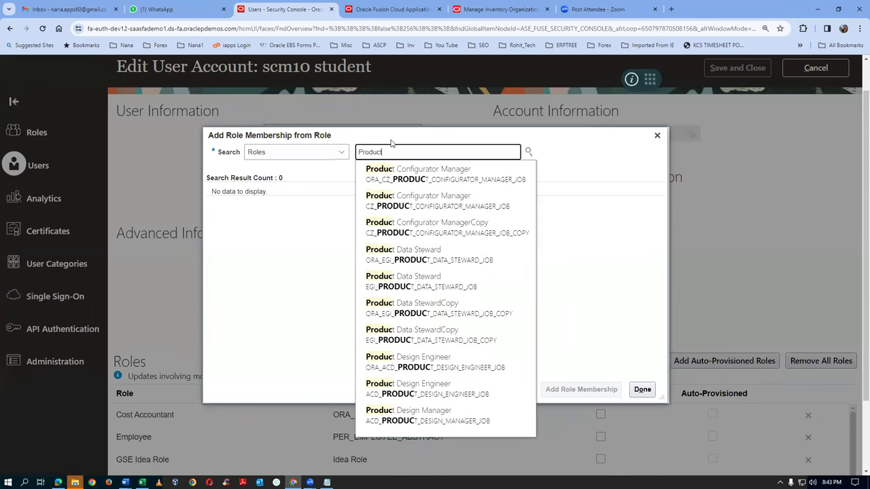
type(" data")
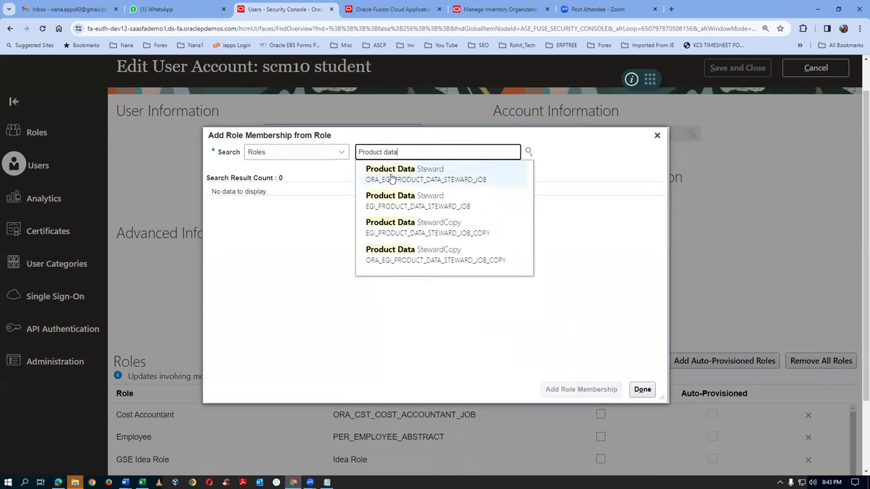
left_click(424, 176)
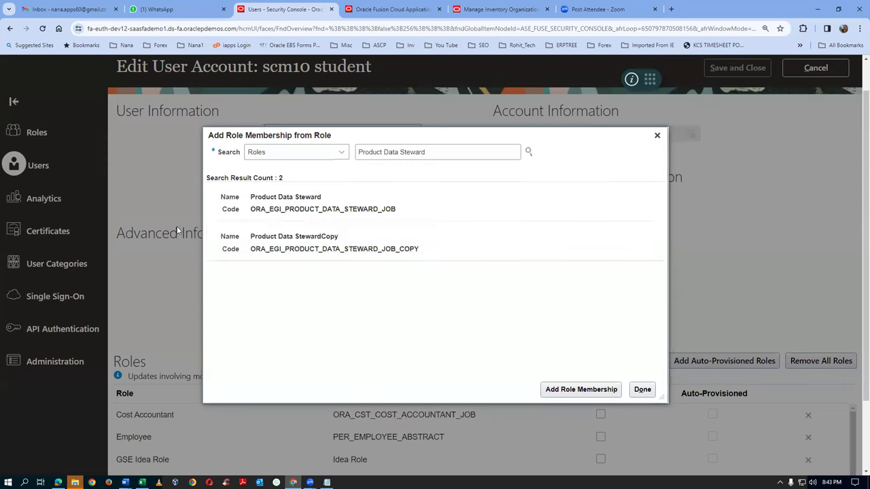
left_click(330, 207)
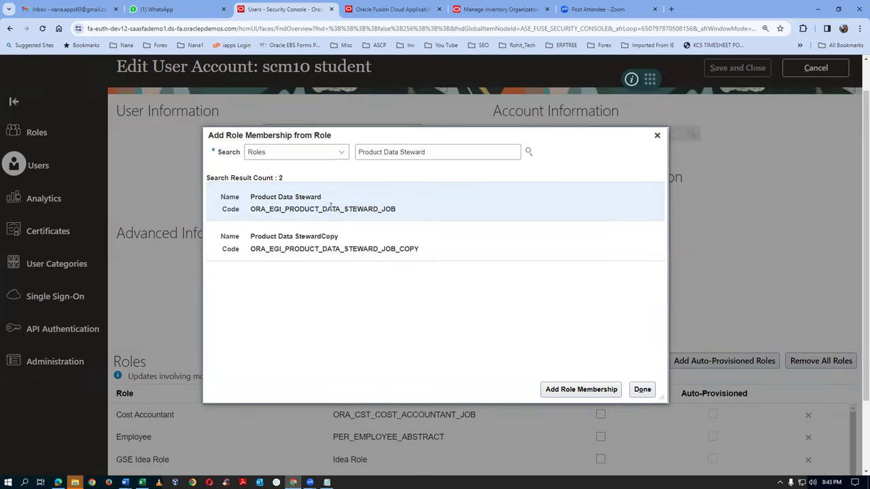
left_click(582, 390)
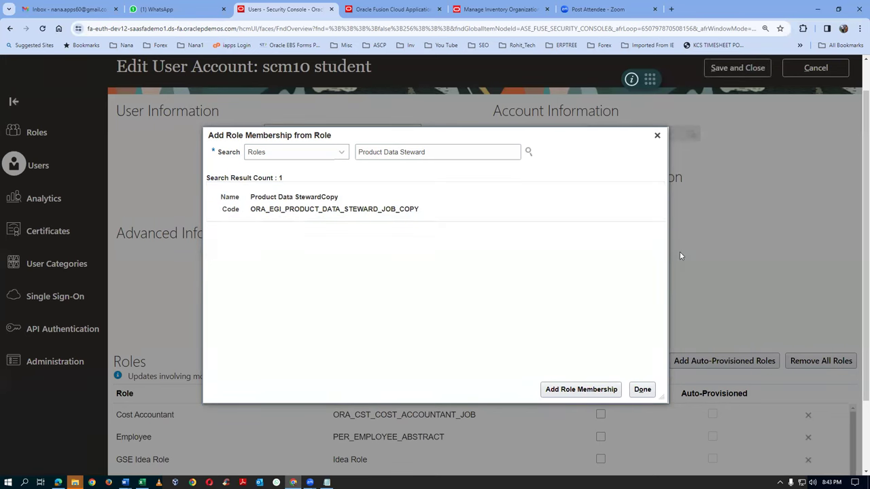
left_click(643, 390)
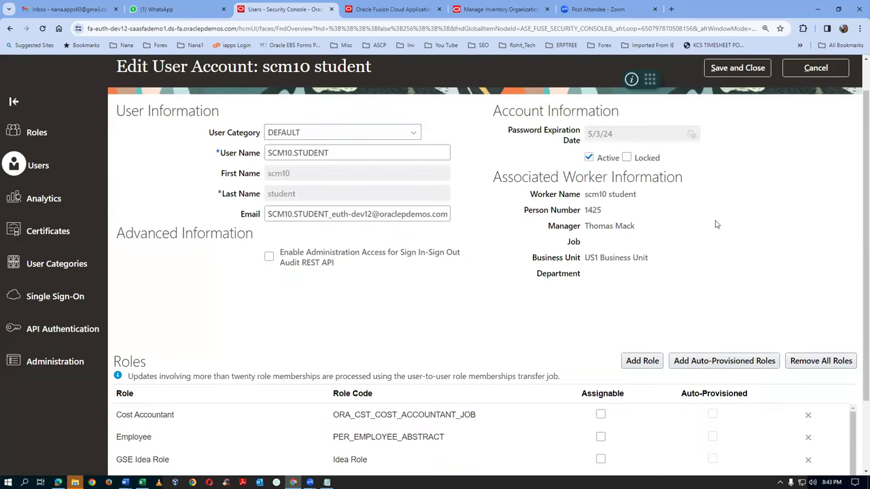
Save the user account changes and return to the home page
left_click(749, 67)
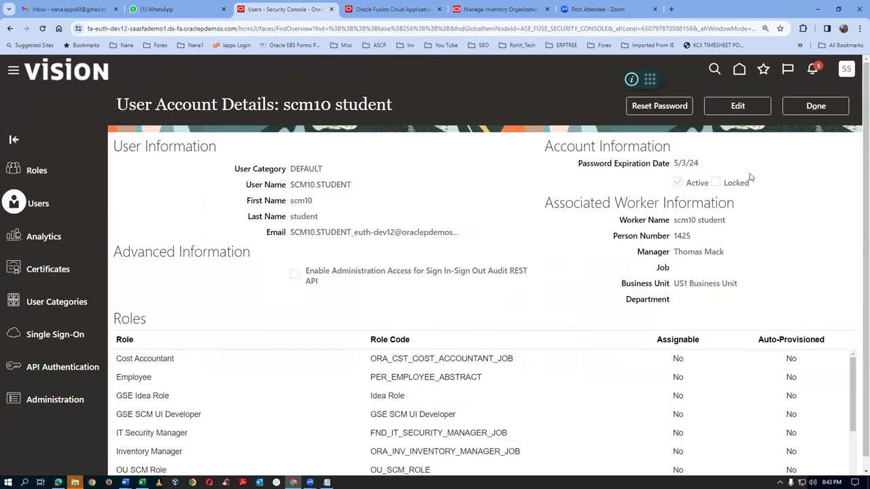
left_click(826, 109)
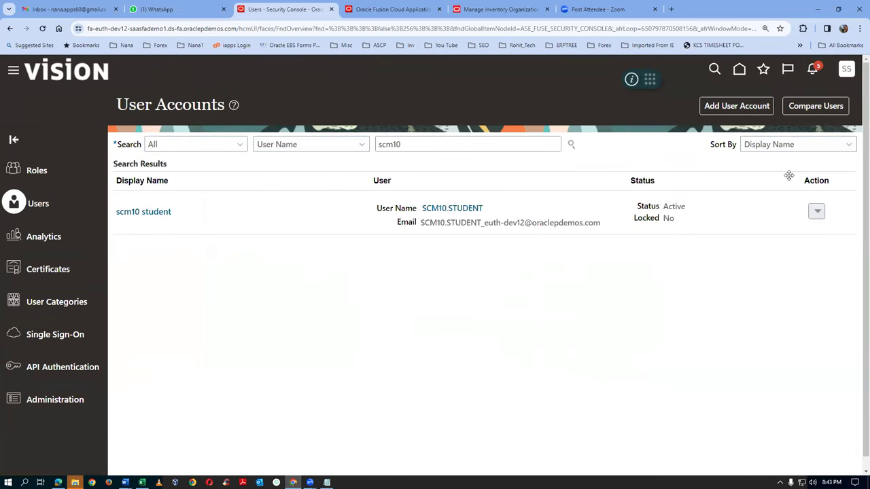
left_click(742, 70)
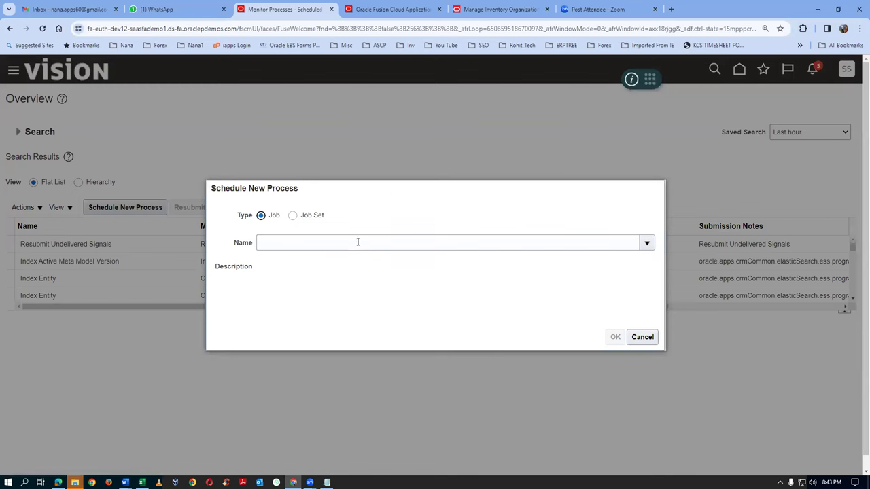
Submit the Import User and Role Application Security Data process and refresh the list
left_click(355, 243)
type("i")
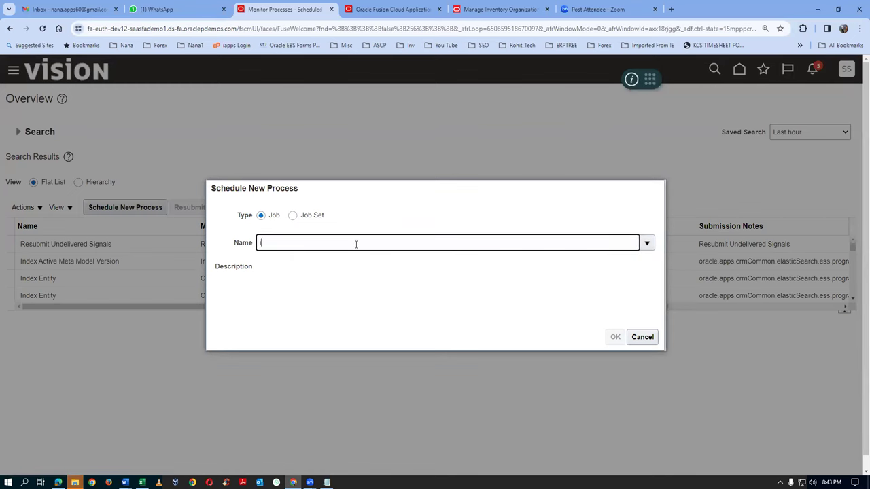
type("mport%user%role%")
key("Tab")
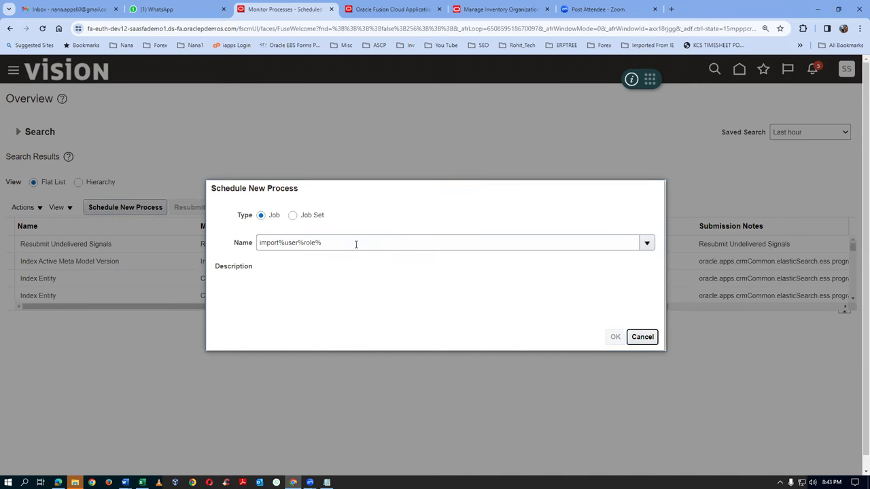
left_click(615, 336)
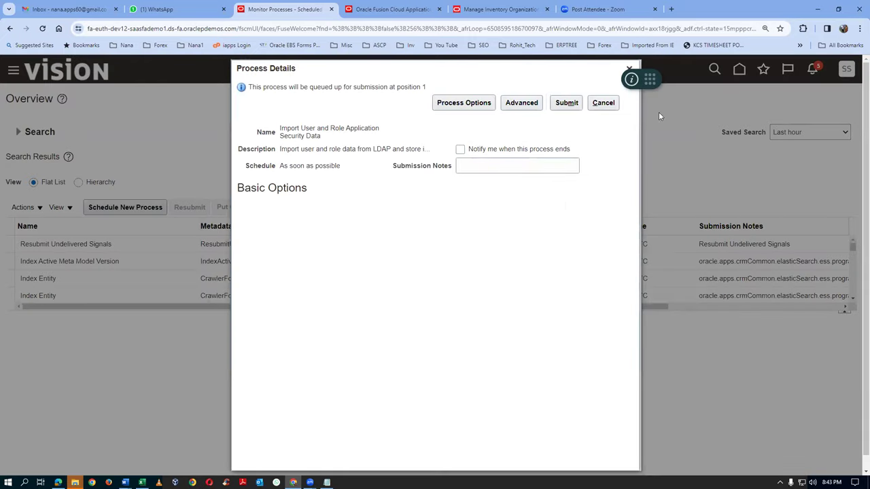
left_click(570, 103)
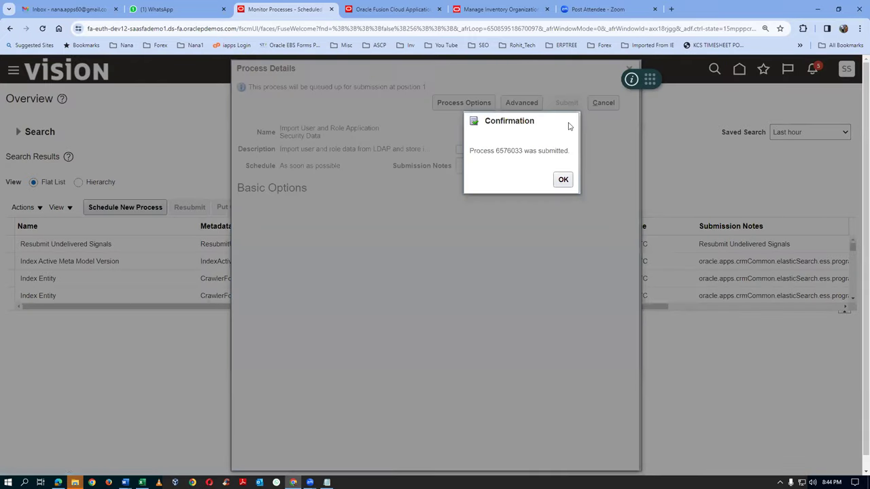
left_click(561, 181)
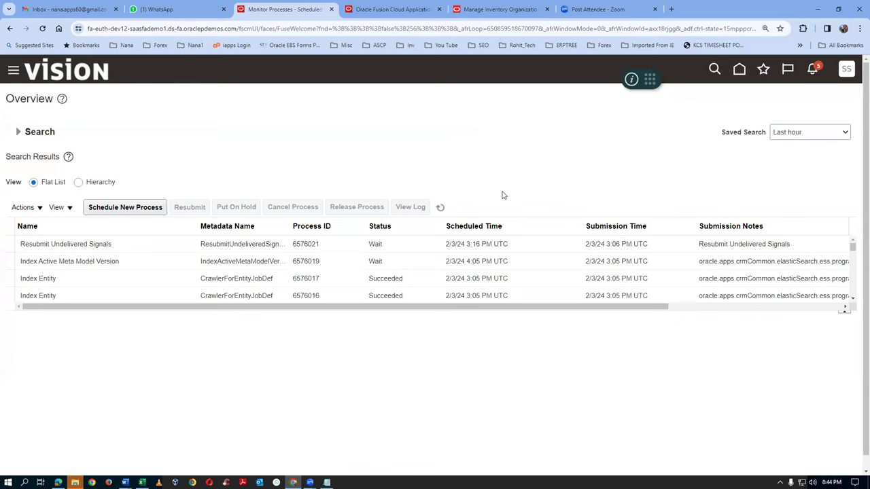
left_click(440, 208)
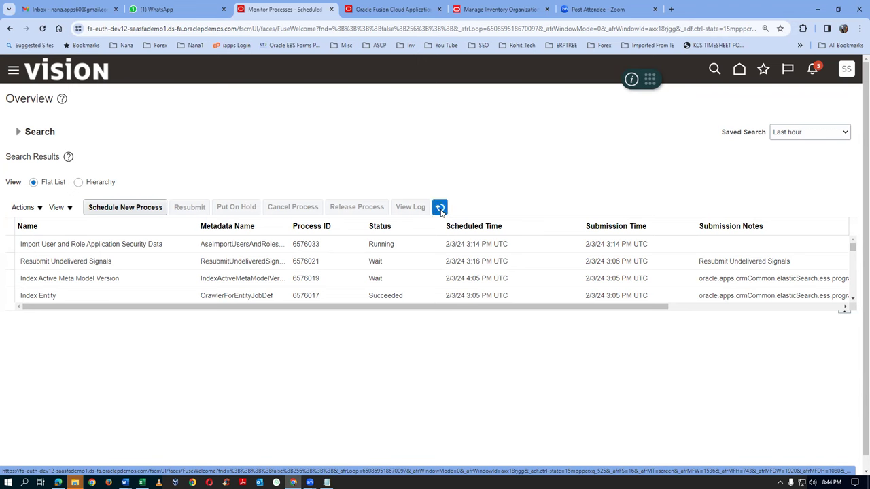
left_click(528, 9)
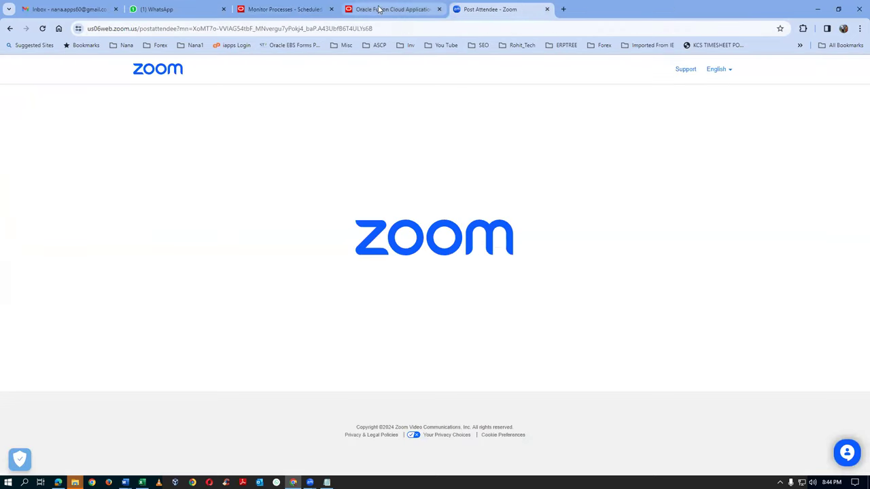
Close the extra browser tabs, refresh the scheduled processes, and sign out
left_click(381, 9)
left_click(439, 10)
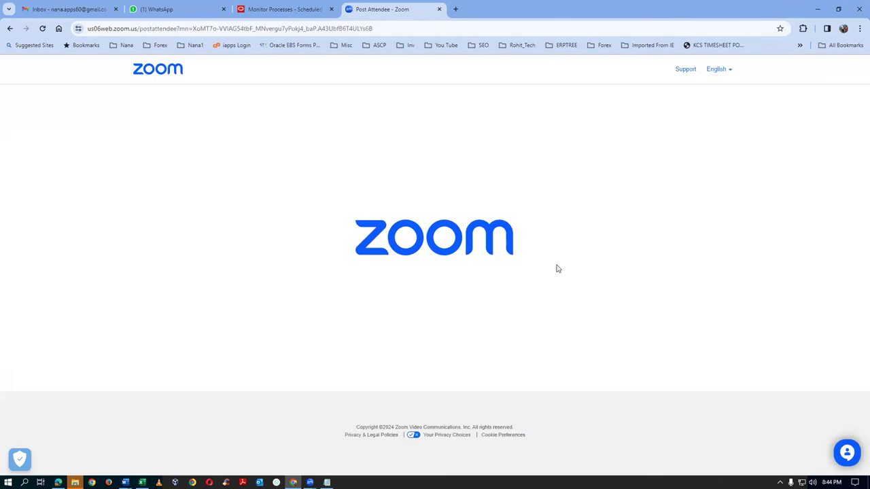
left_click(439, 9)
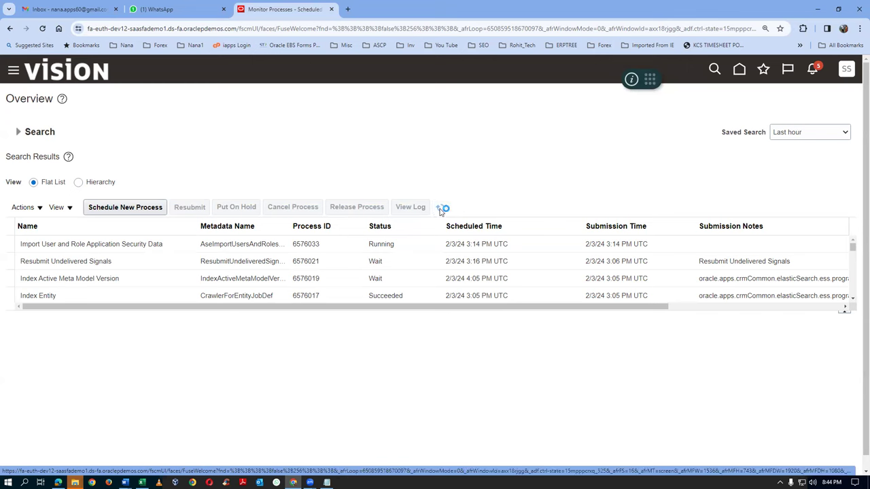
left_click(440, 209)
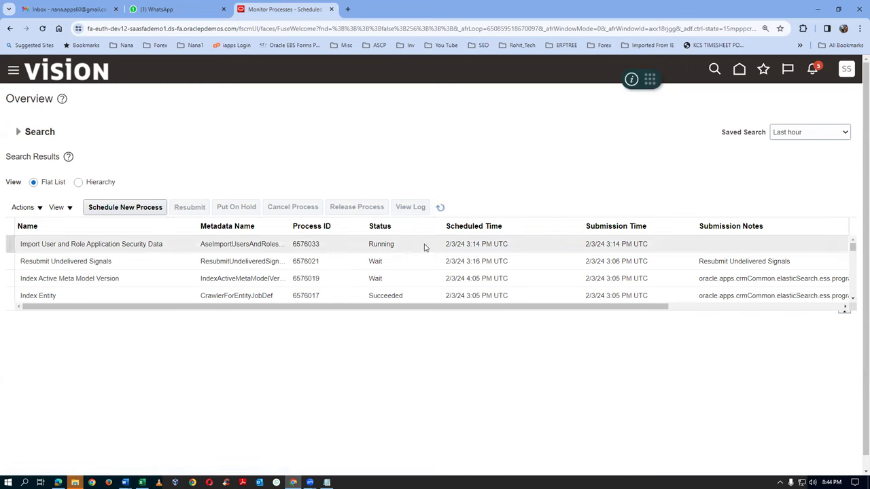
left_click(438, 208)
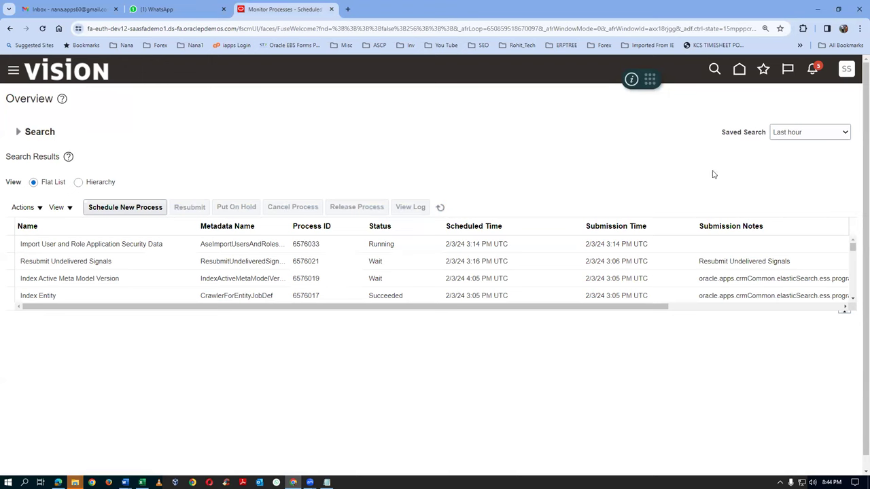
left_click(847, 69)
left_click(826, 96)
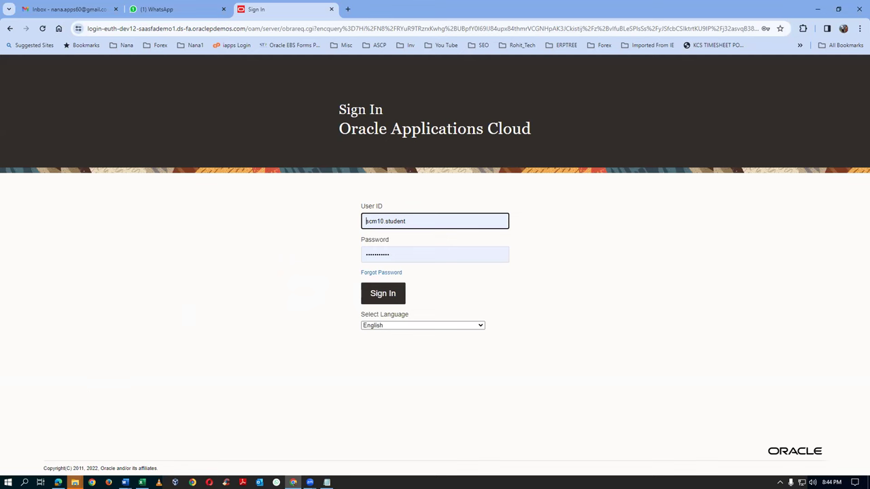
Bring up File Explorer and show the contents of the F: drive
mouse_move(75, 483)
left_click(141, 445)
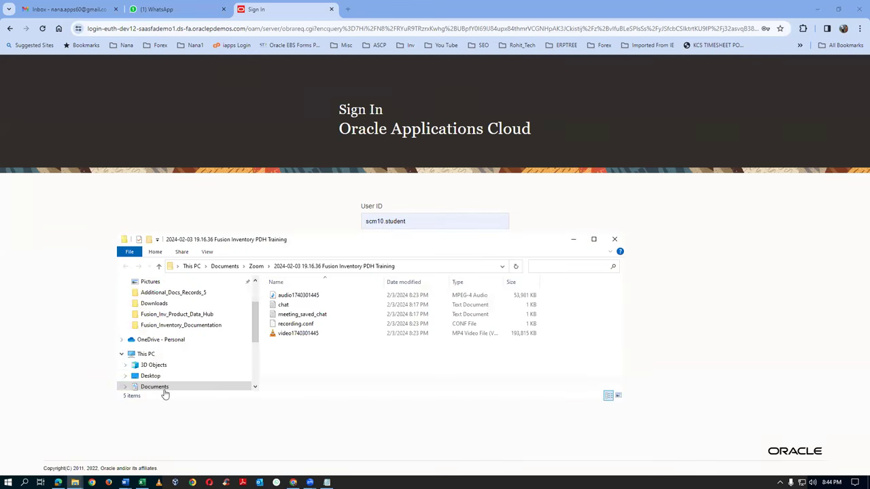
scroll(188, 360, "down", 4)
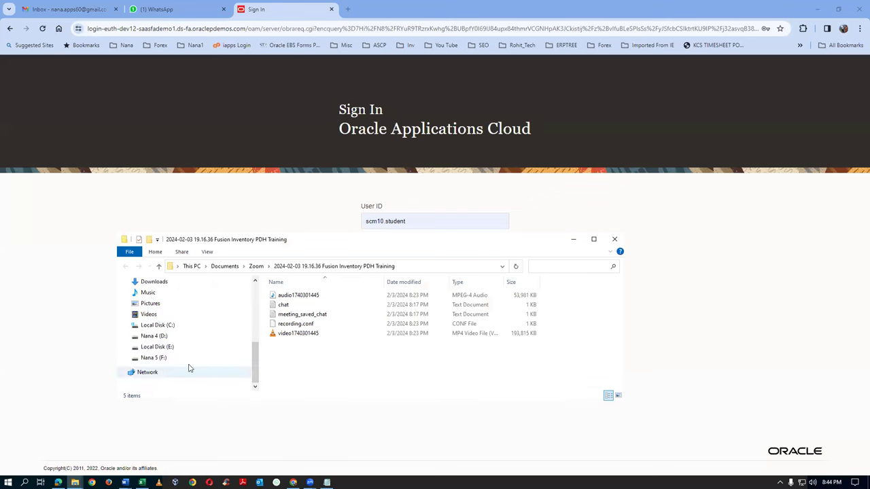
left_click(163, 358)
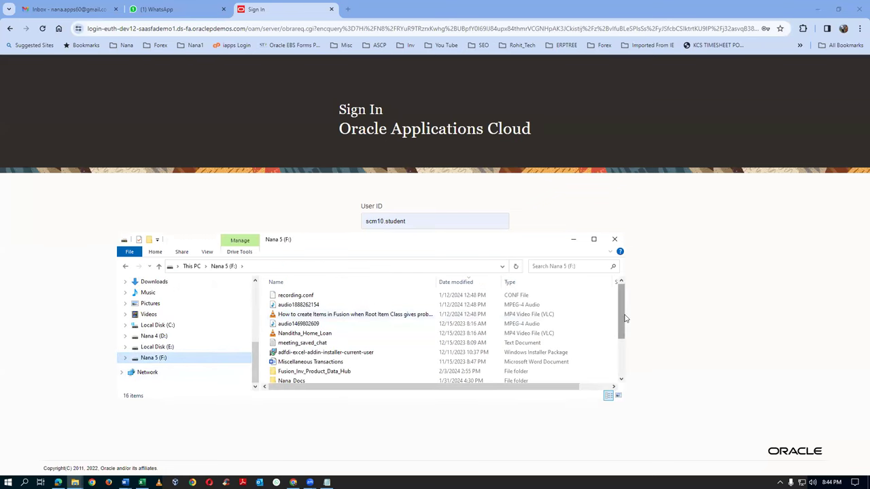
left_click_drag(624, 319, 629, 342)
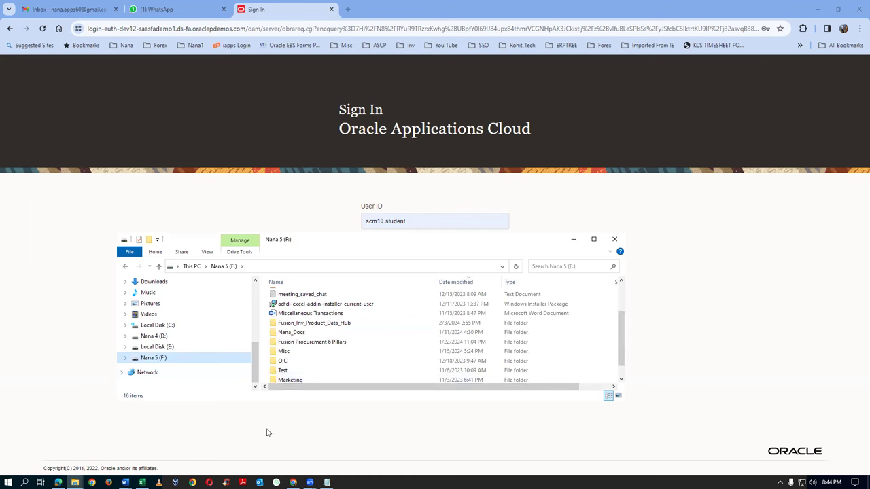
left_click(621, 379)
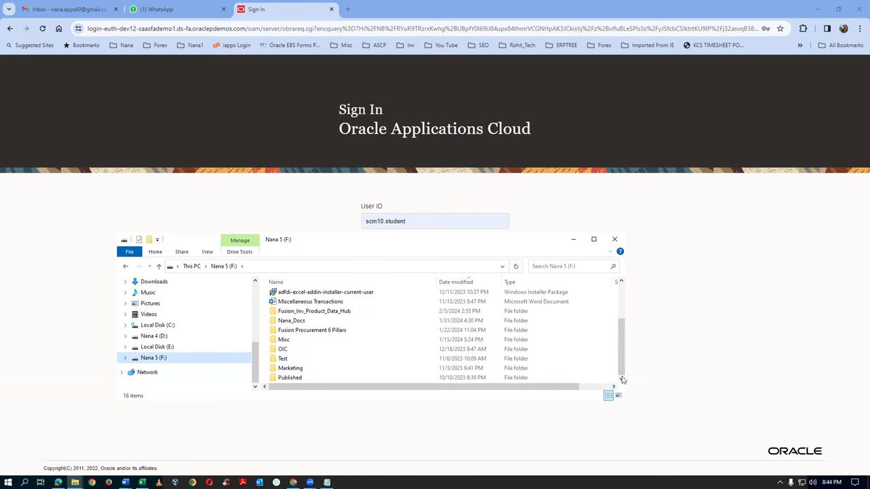
left_click(166, 362)
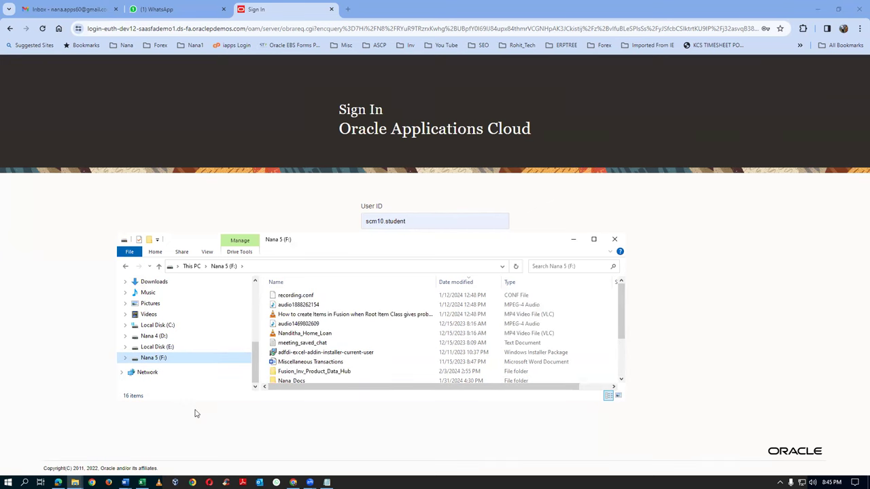
Go into Fusion_Inv_Product_Data_Hub > Additional_Docs_Records_5 and select 03_Asset_Expense_Items_Sub_Inventories
double_click(363, 374)
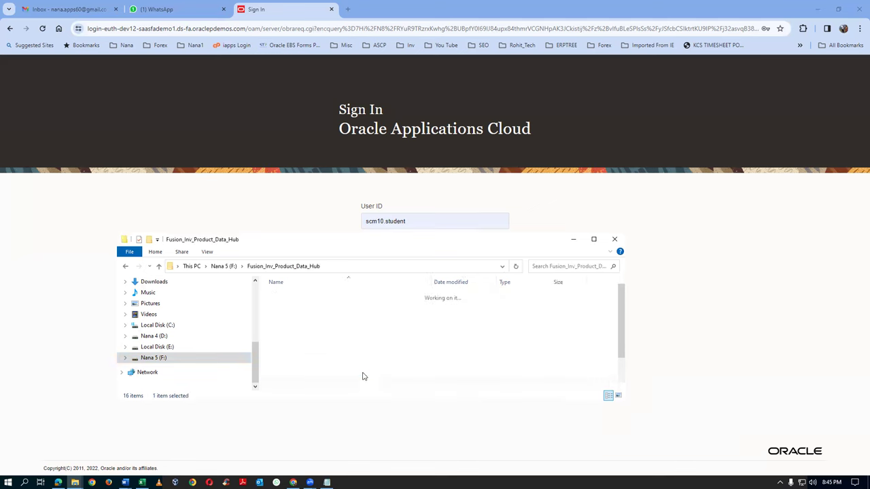
double_click(364, 366)
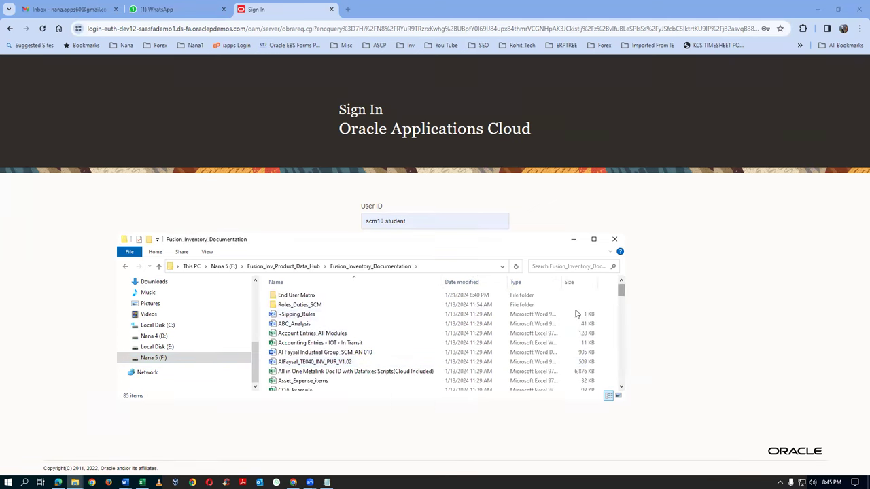
left_click(274, 267)
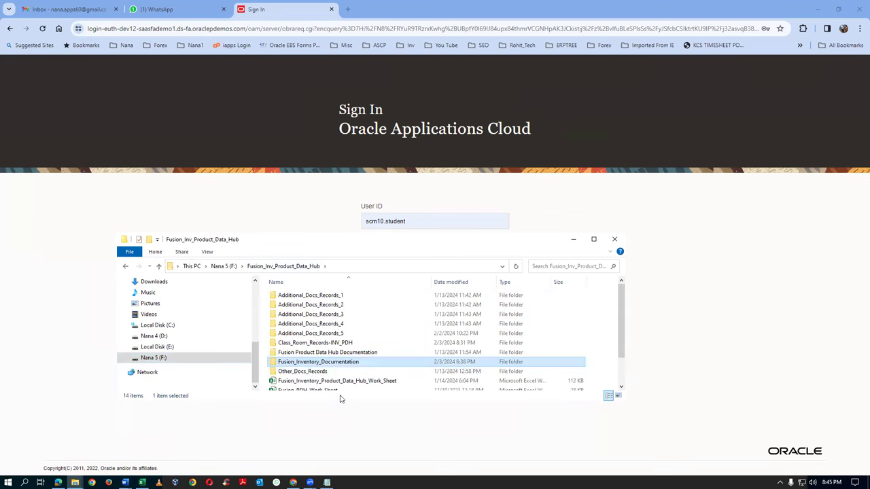
left_click(345, 334)
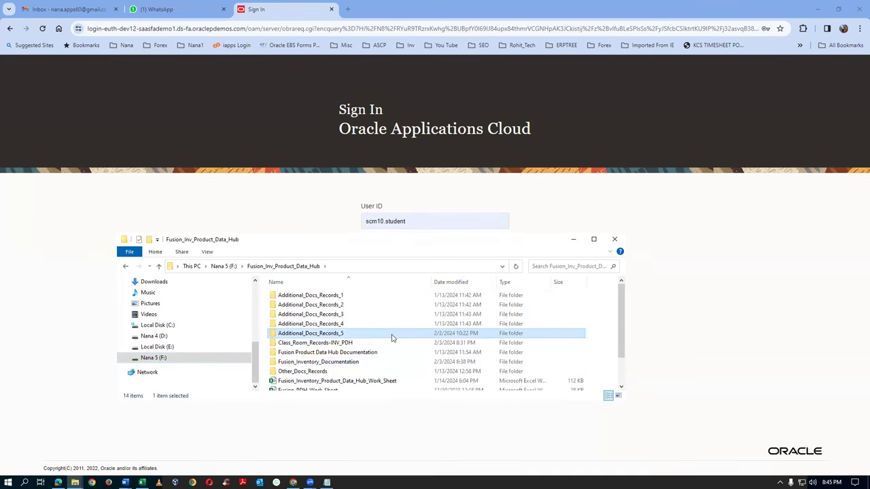
double_click(352, 335)
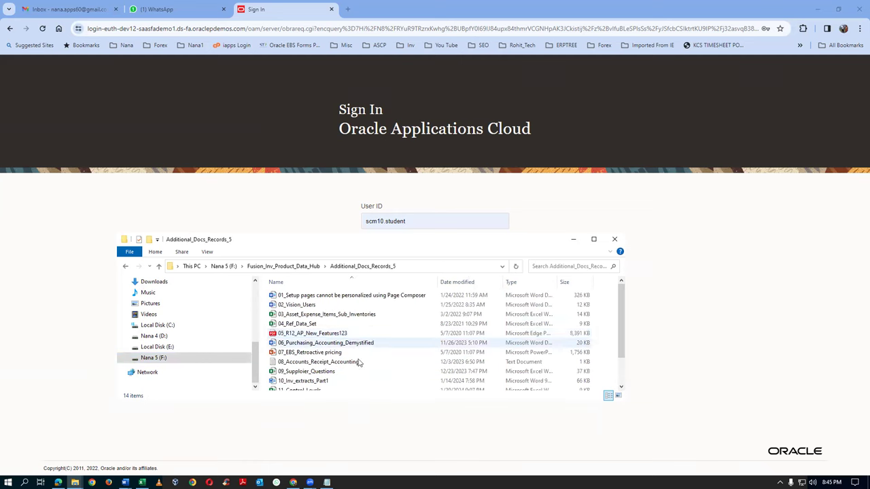
left_click(314, 315)
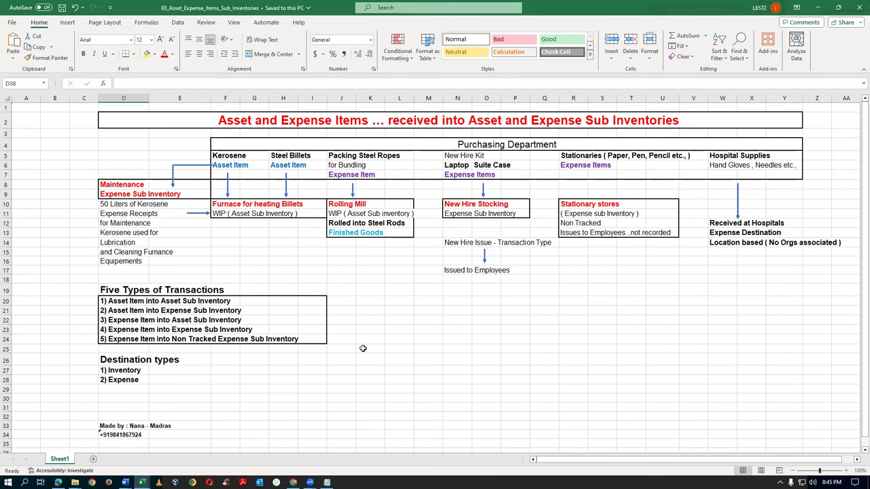
left_click(223, 120)
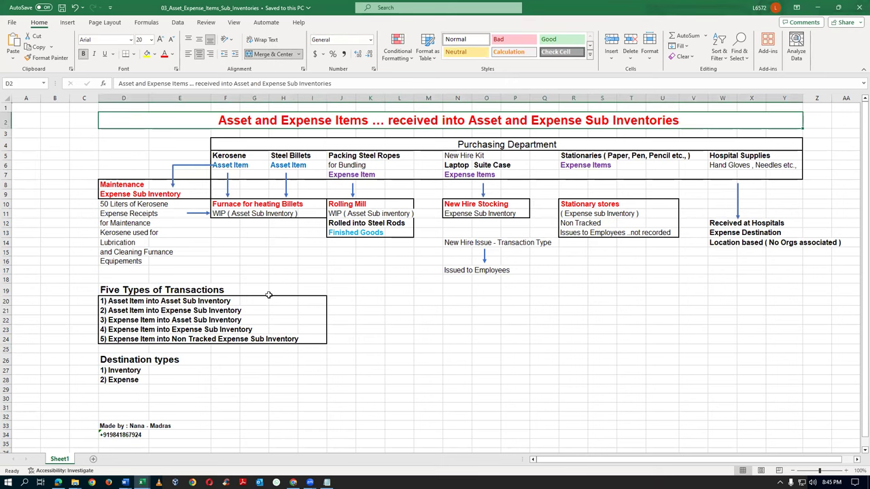
scroll(271, 295, "up", 1, "ctrl")
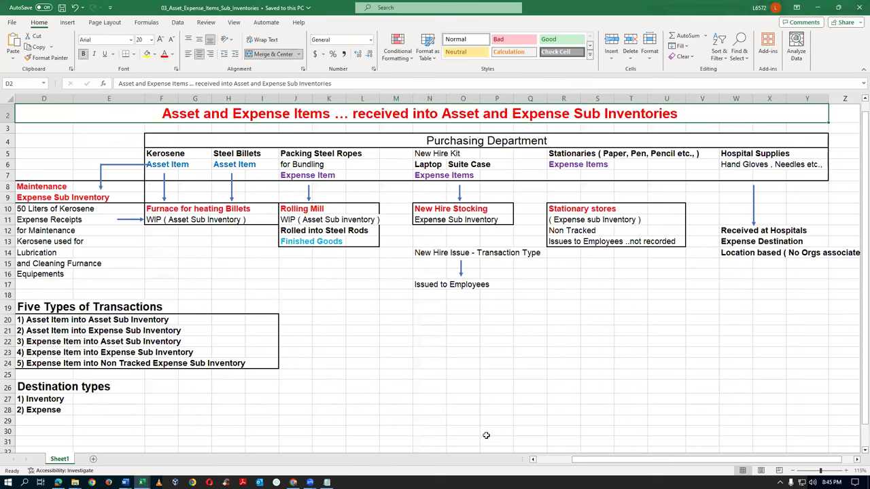
left_click_drag(579, 465, 548, 467)
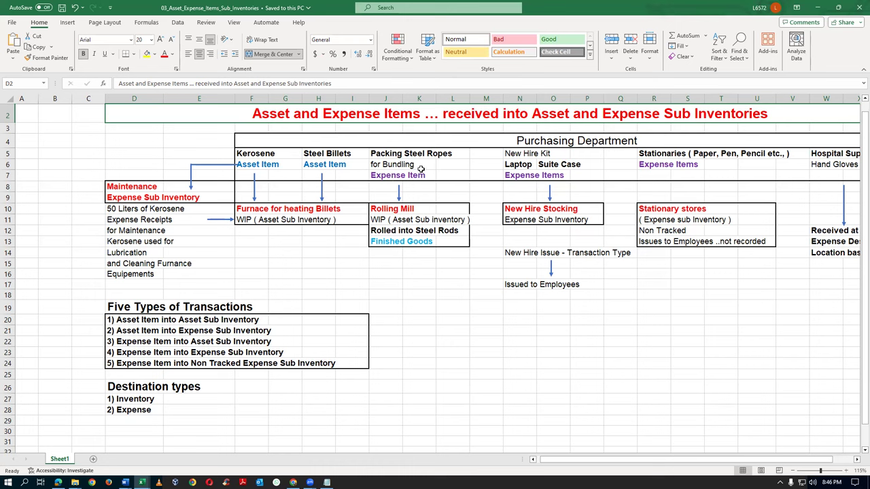
left_click(315, 156)
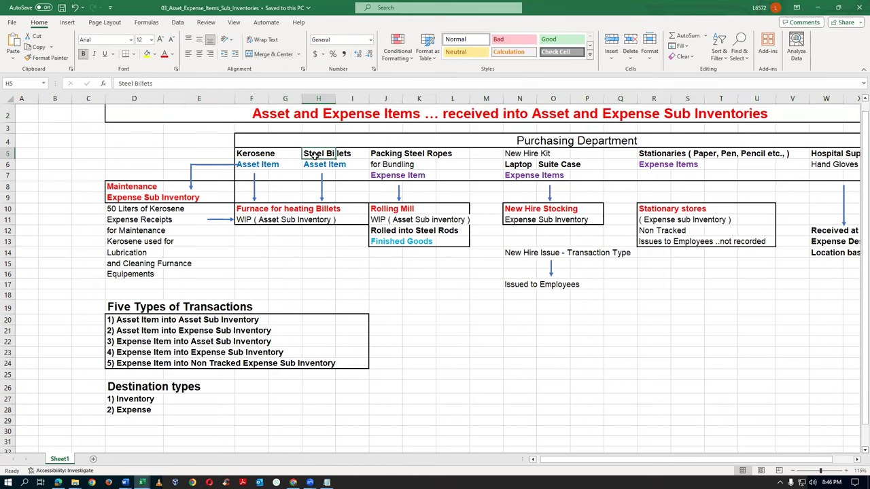
left_click(384, 231)
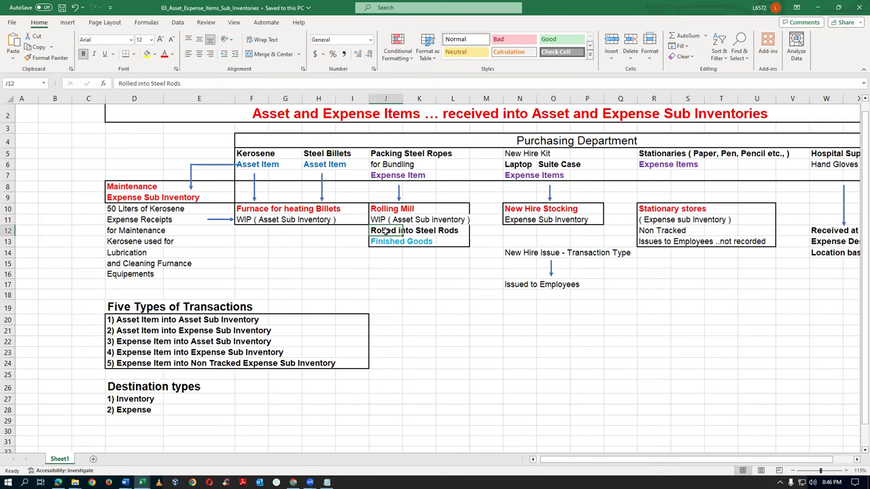
left_click(250, 155)
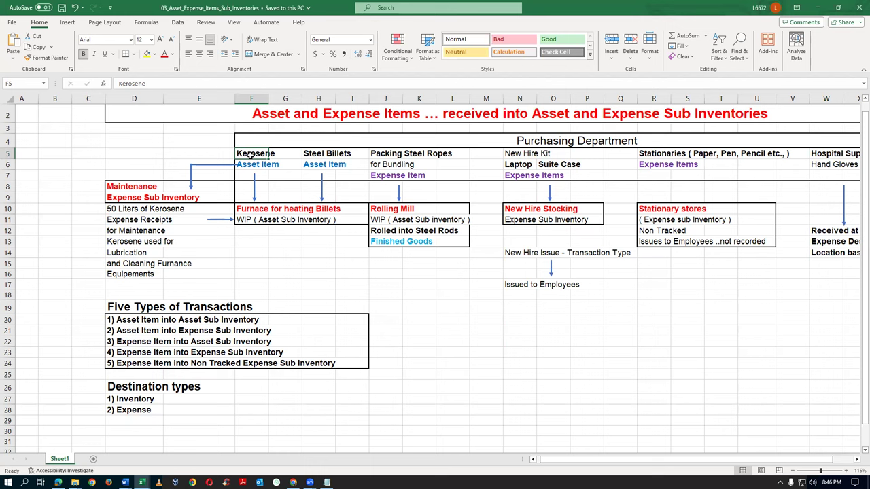
left_click(249, 211)
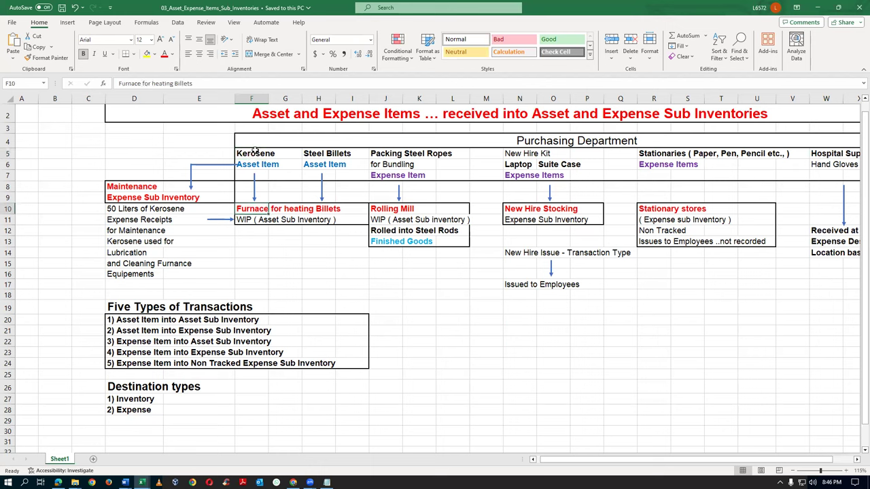
left_click(9, 320)
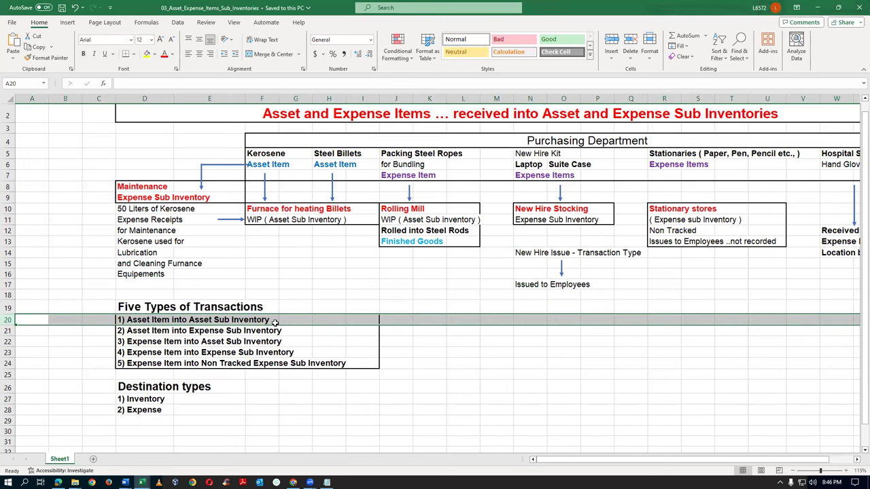
left_click(266, 155)
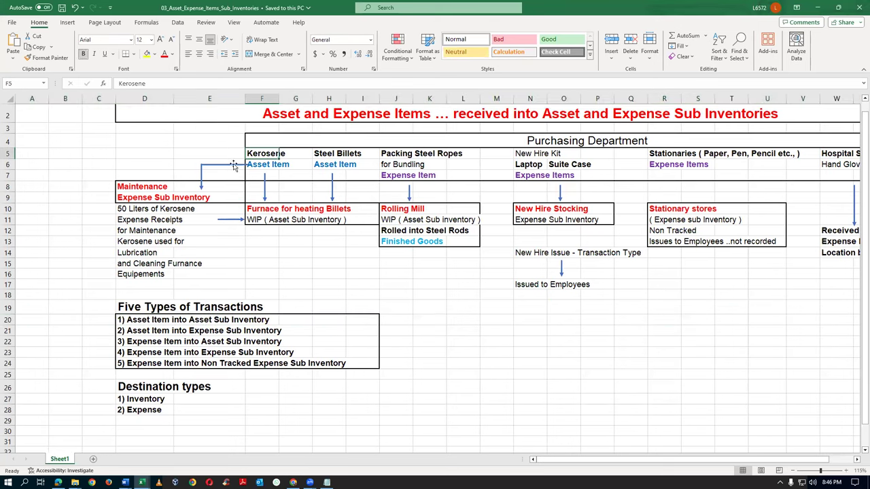
left_click(122, 189)
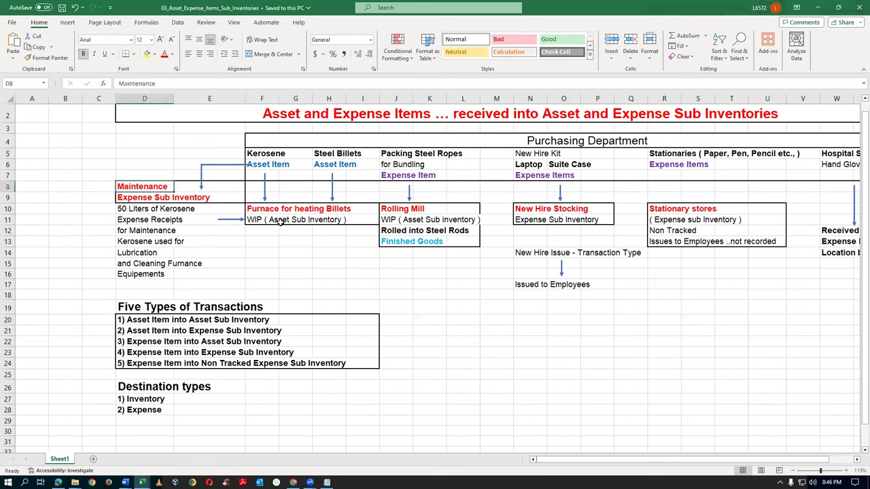
left_click(123, 210)
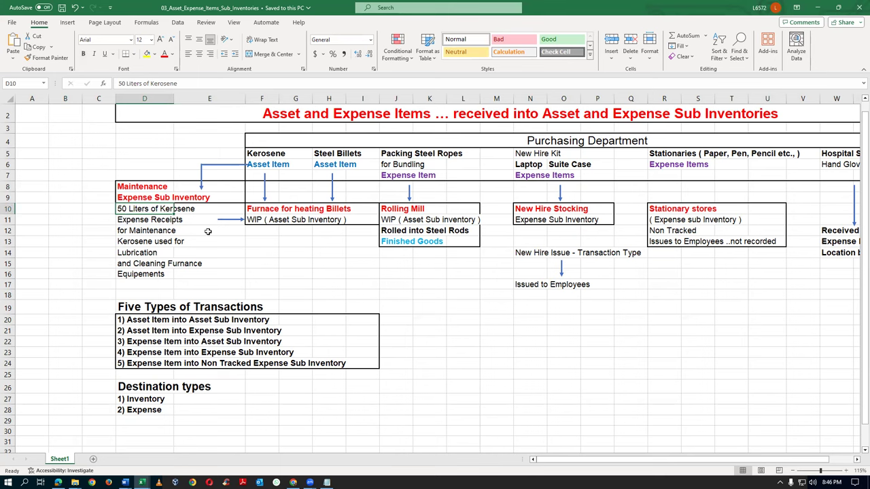
left_click(258, 154)
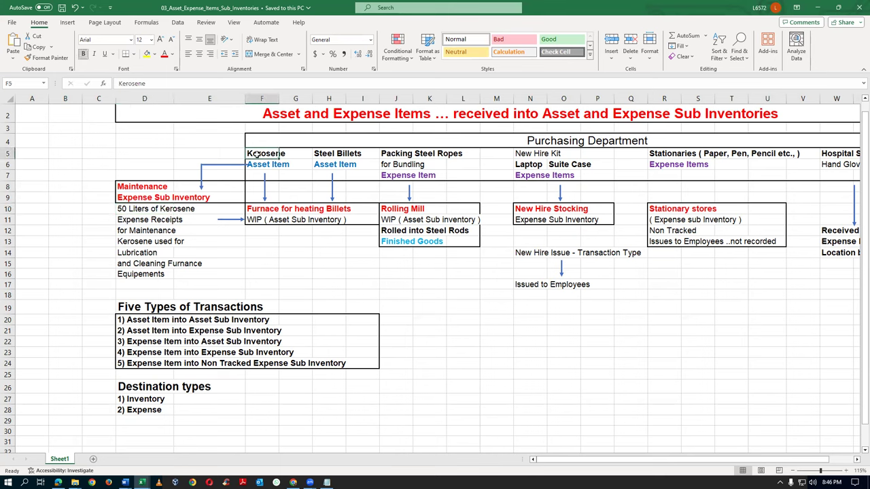
left_click(126, 188)
left_click(130, 197)
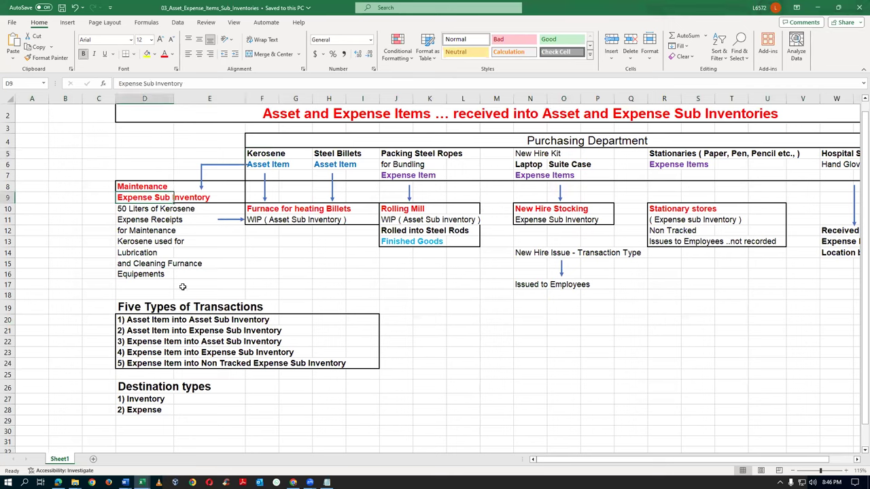
left_click(140, 253)
left_click(150, 268)
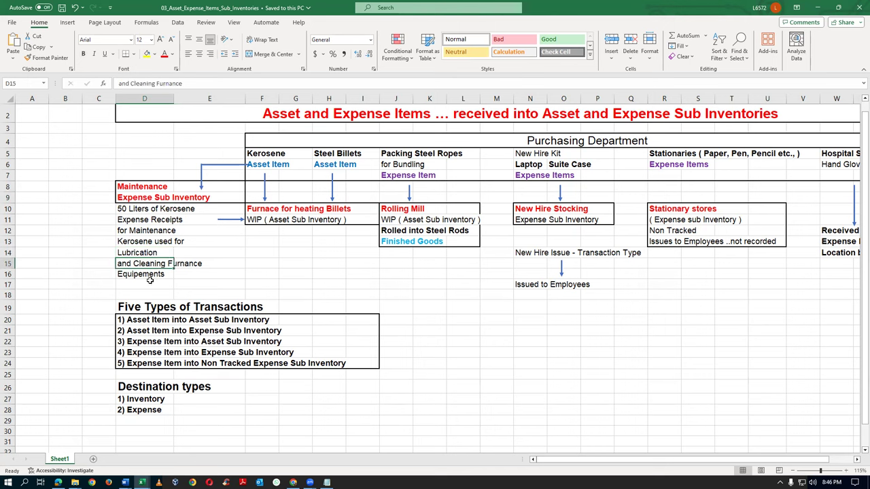
left_click(123, 211)
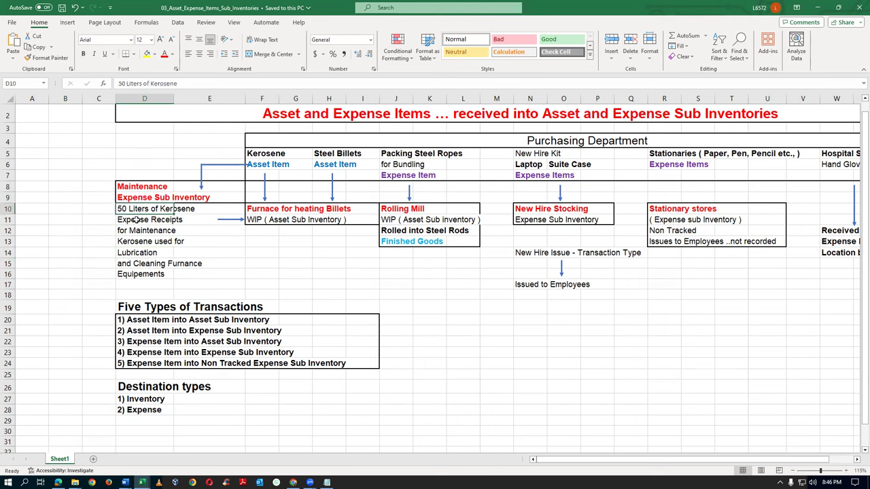
left_click(274, 155)
left_click(140, 189)
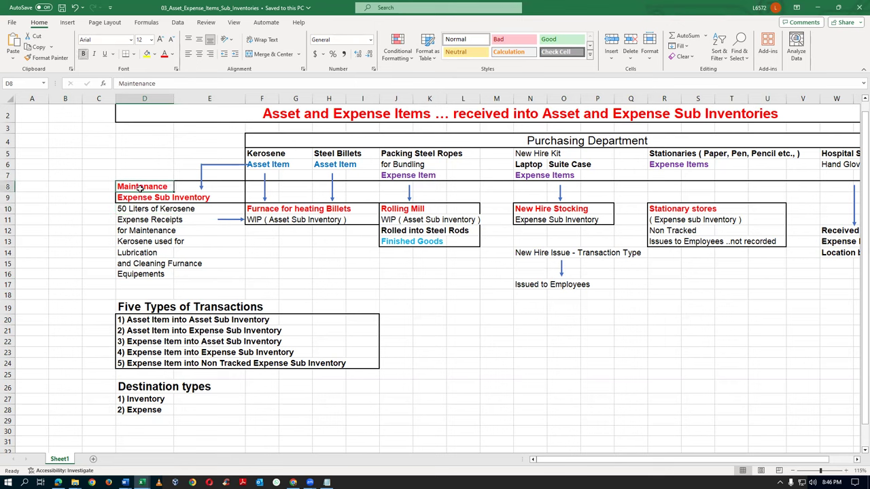
left_click(7, 331)
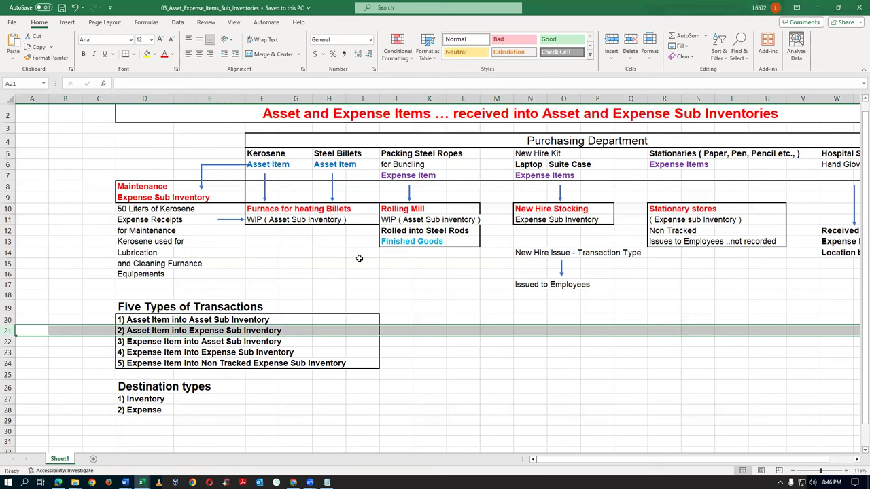
left_click(349, 153)
left_click(330, 155)
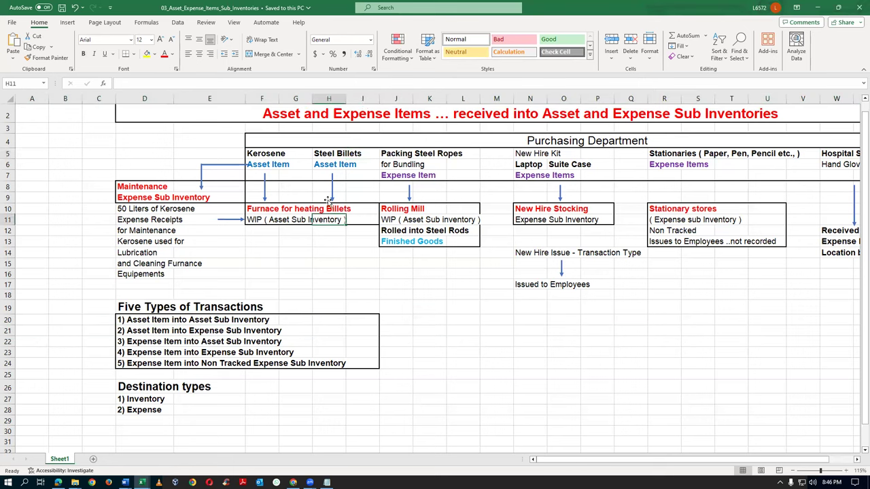
left_click(315, 220)
left_click(387, 155)
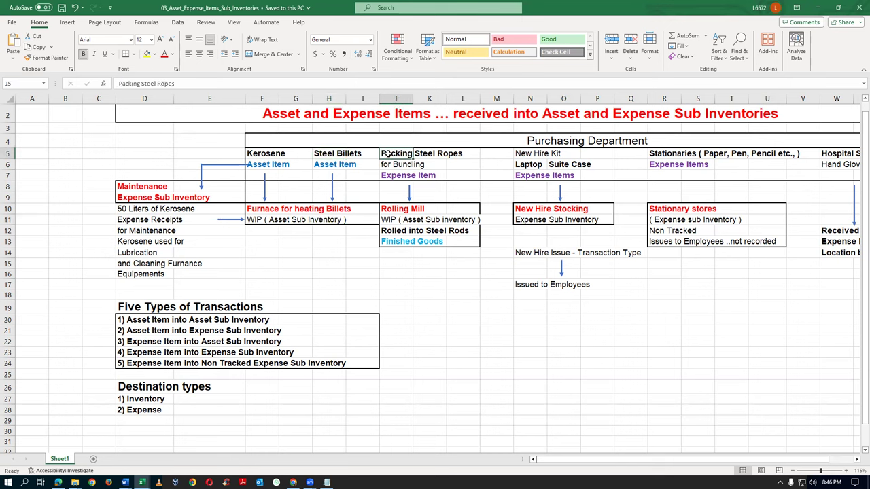
left_click(385, 175)
left_click(402, 208)
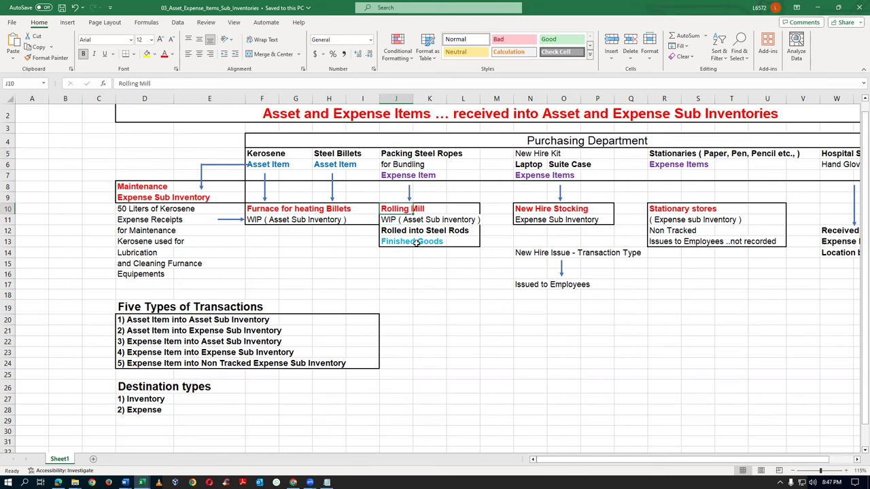
left_click(394, 230)
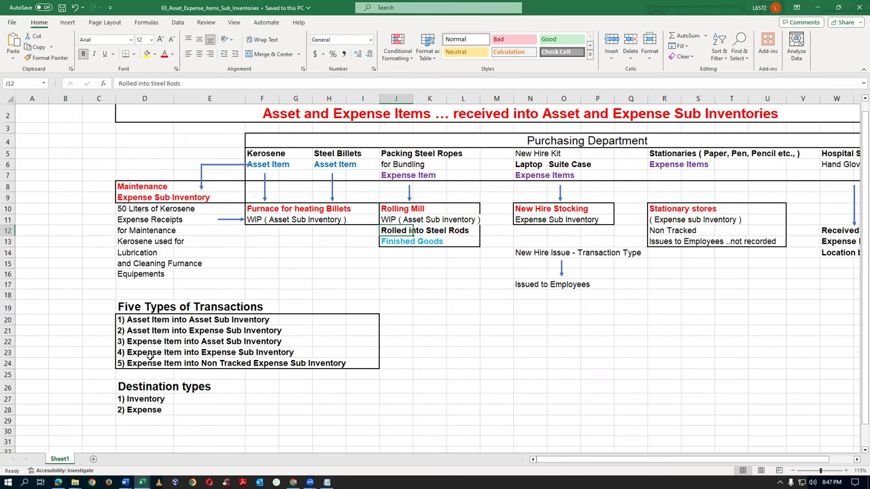
left_click(7, 341)
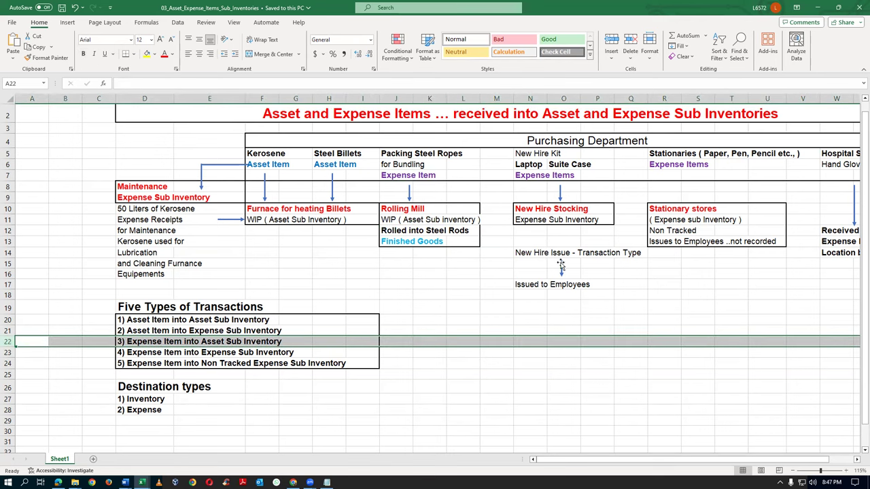
left_click(533, 156)
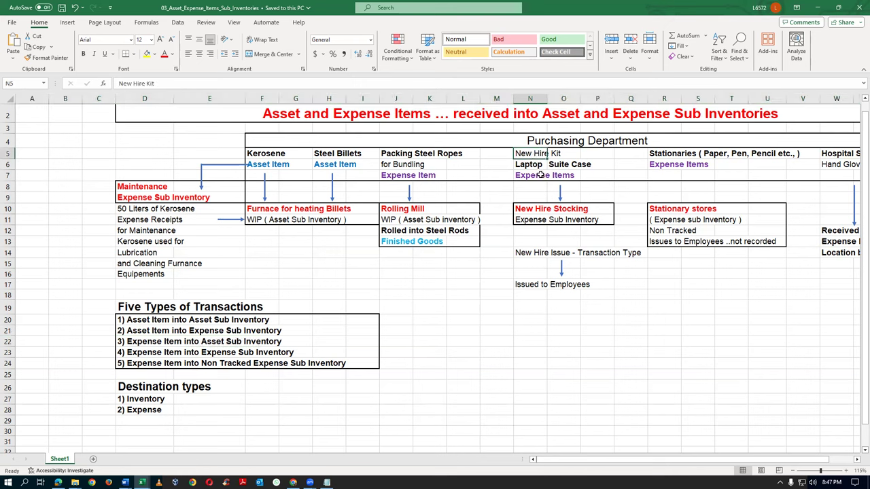
left_click(530, 163)
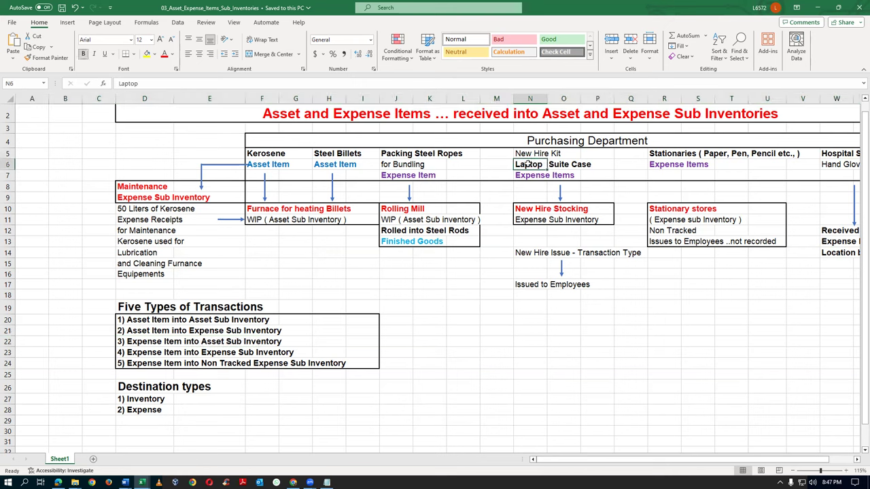
left_click(573, 166)
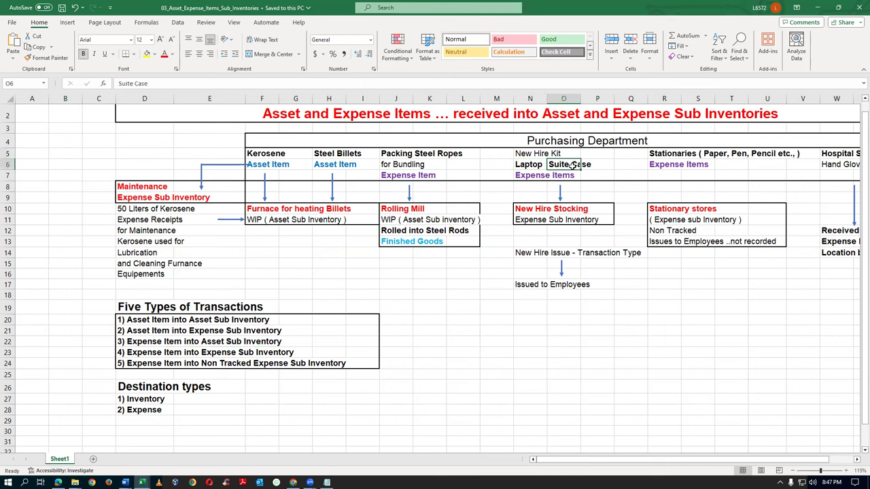
left_click(524, 166)
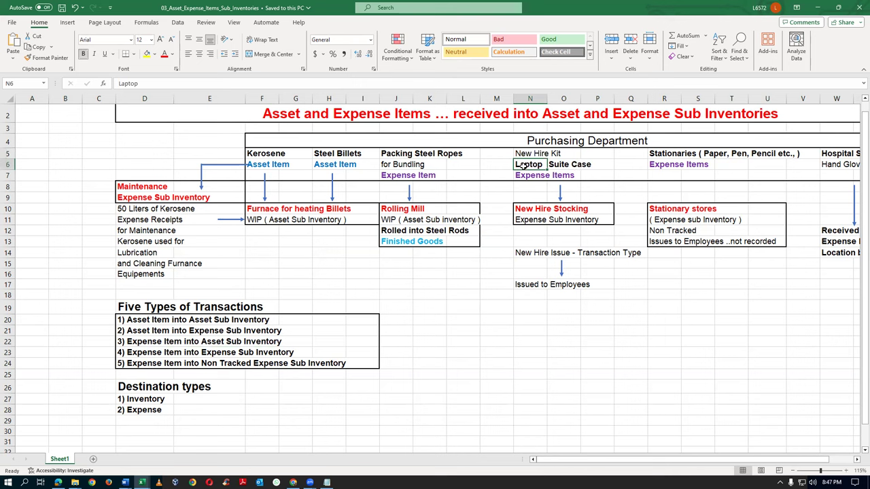
left_click(569, 165)
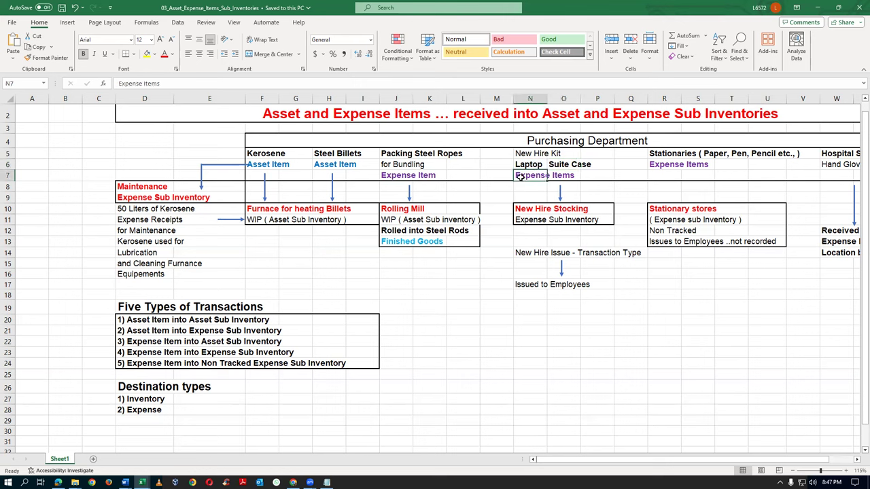
left_click(524, 166)
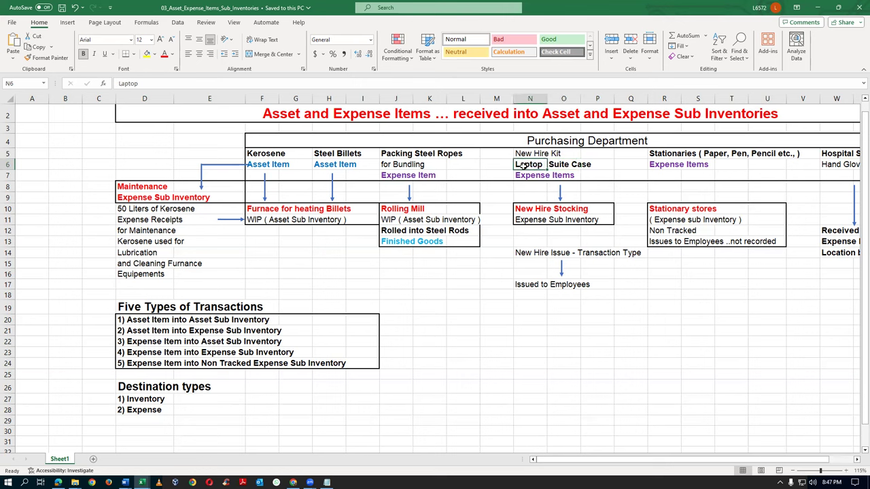
left_click(567, 166)
left_click(529, 163)
left_click(542, 176)
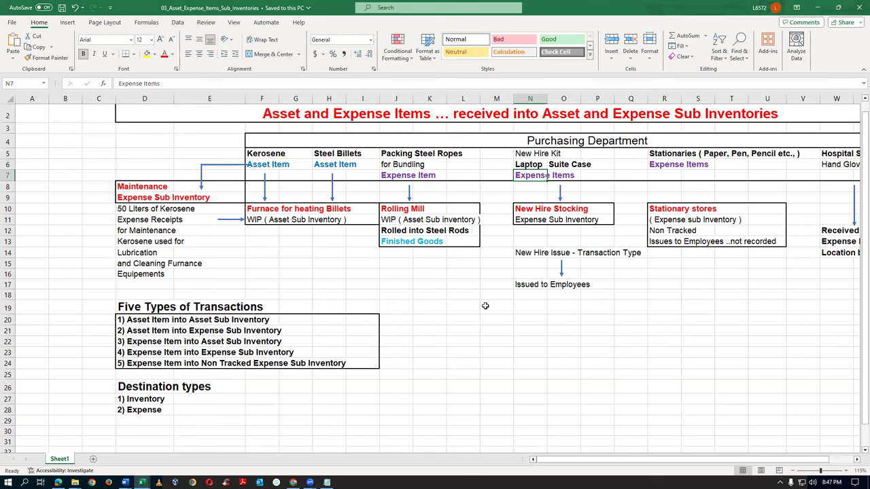
left_click(525, 212)
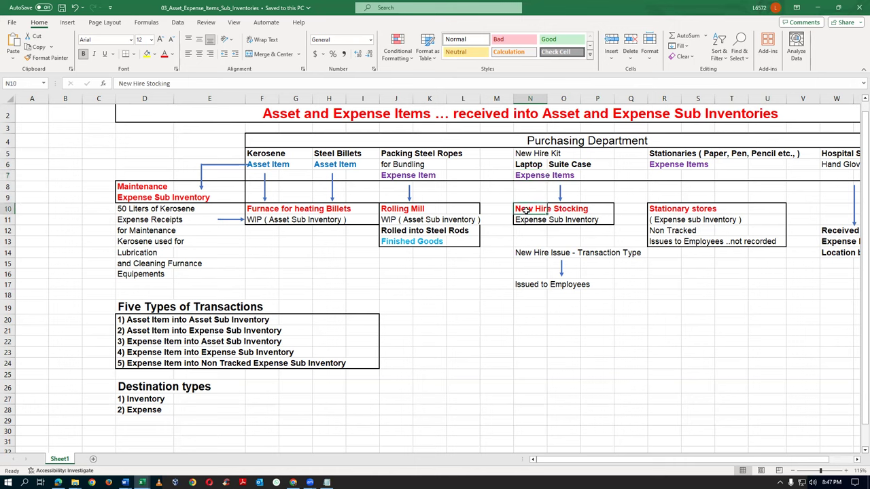
left_click(526, 222)
left_click(527, 177)
left_click(527, 222)
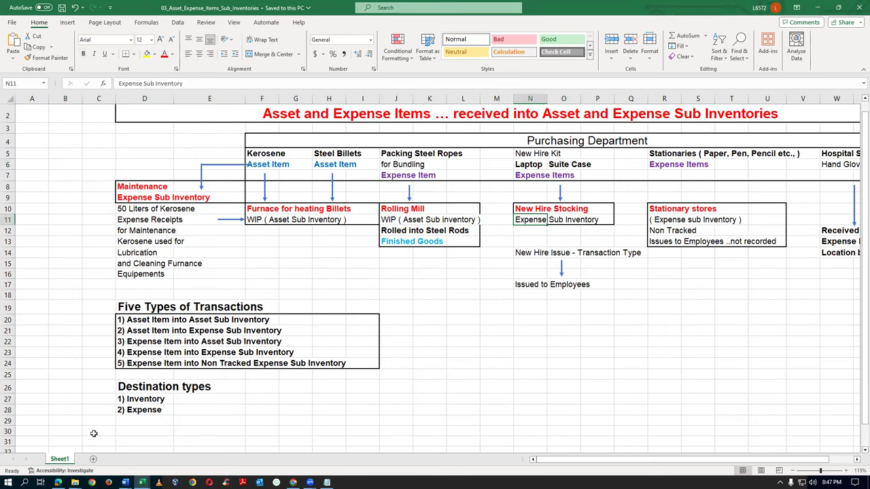
left_click(7, 352)
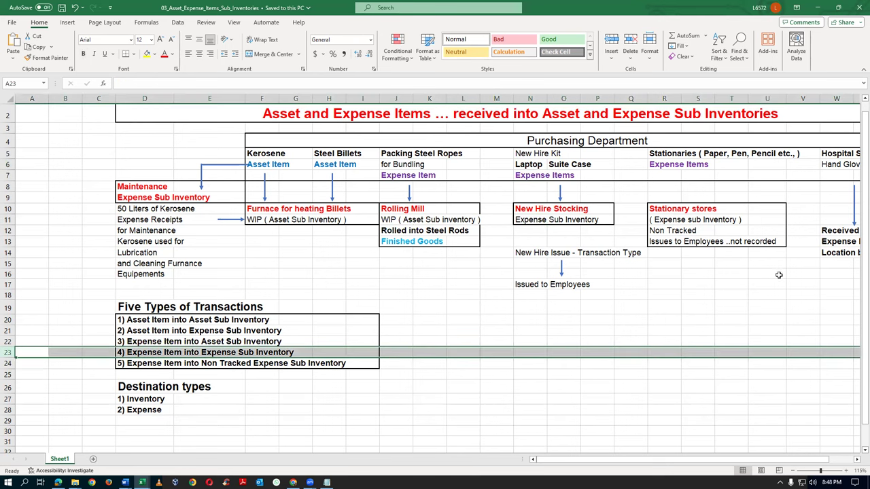
left_click(660, 156)
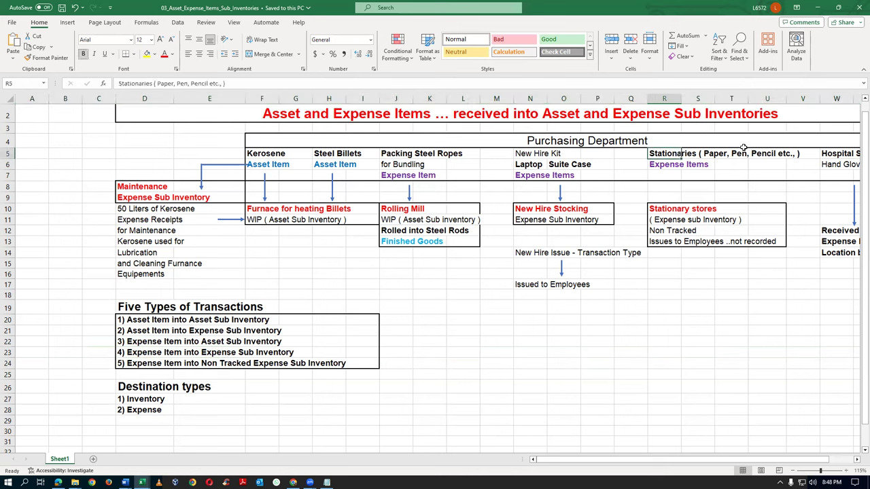
left_click(660, 168)
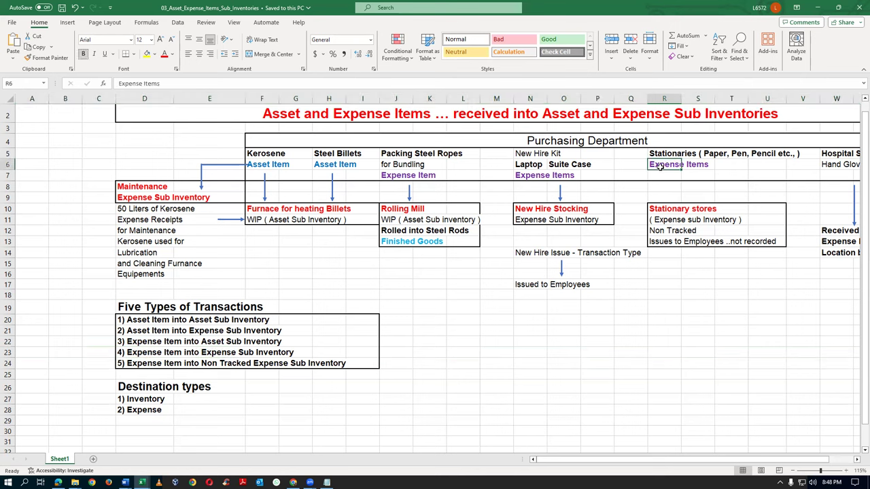
left_click(657, 231)
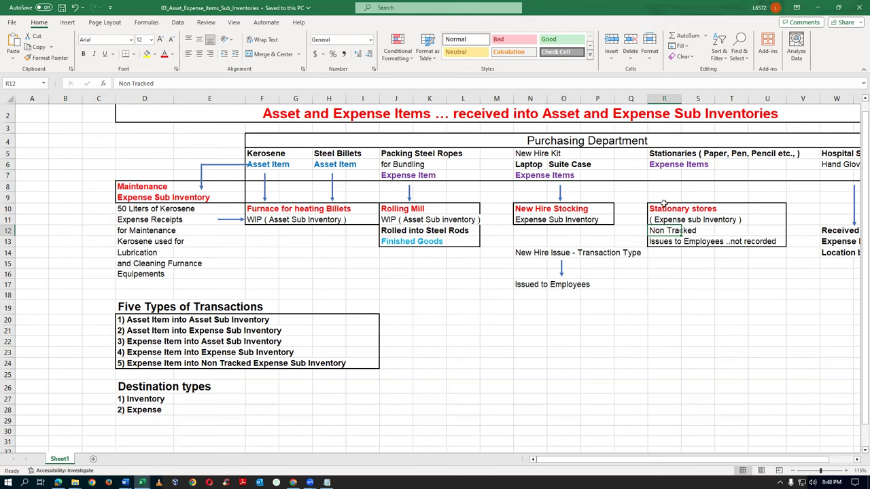
left_click(660, 163)
left_click(671, 233)
left_click(8, 364)
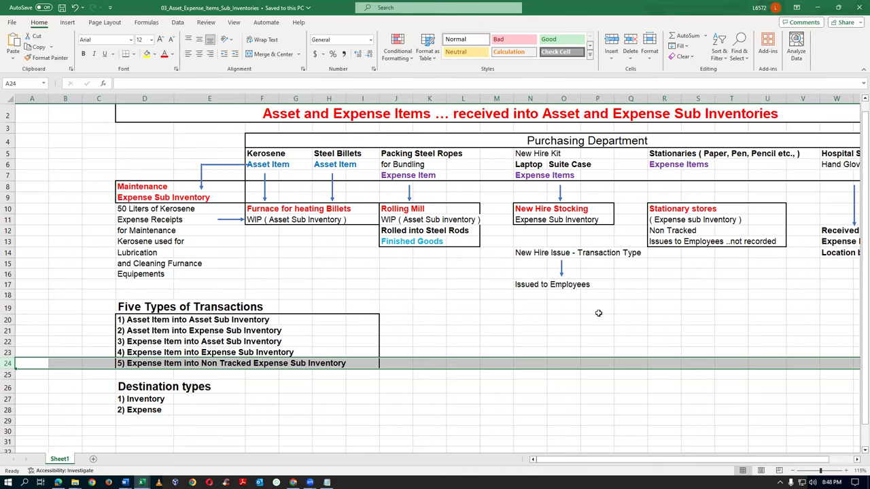
left_click(344, 401)
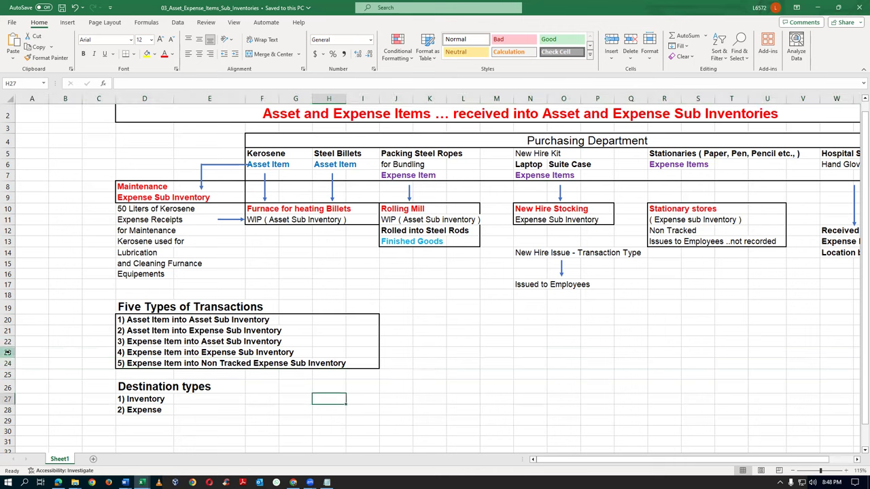
left_click_drag(4, 319, 8, 366)
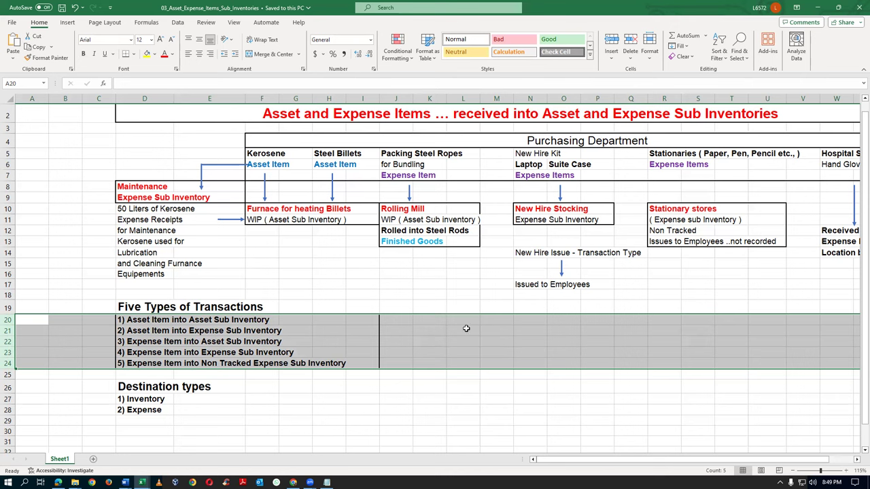
left_click_drag(547, 463, 670, 464)
left_click(759, 153)
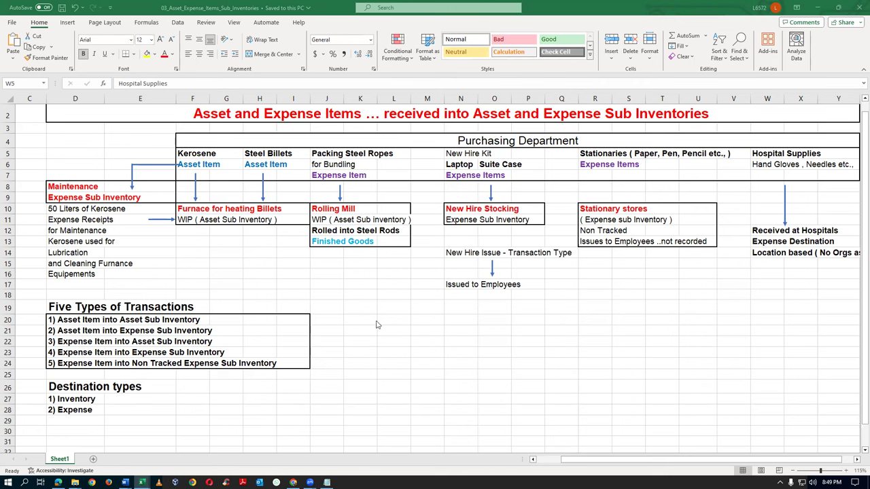
left_click(406, 320)
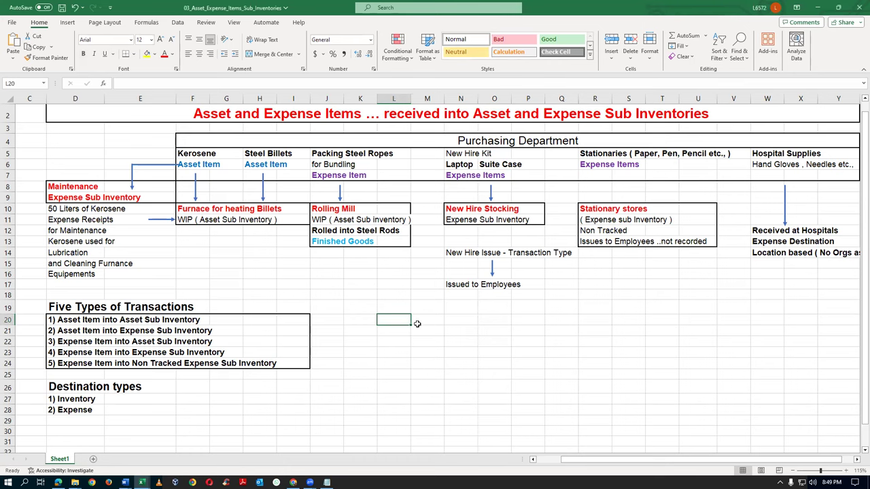
left_click_drag(8, 319, 12, 364)
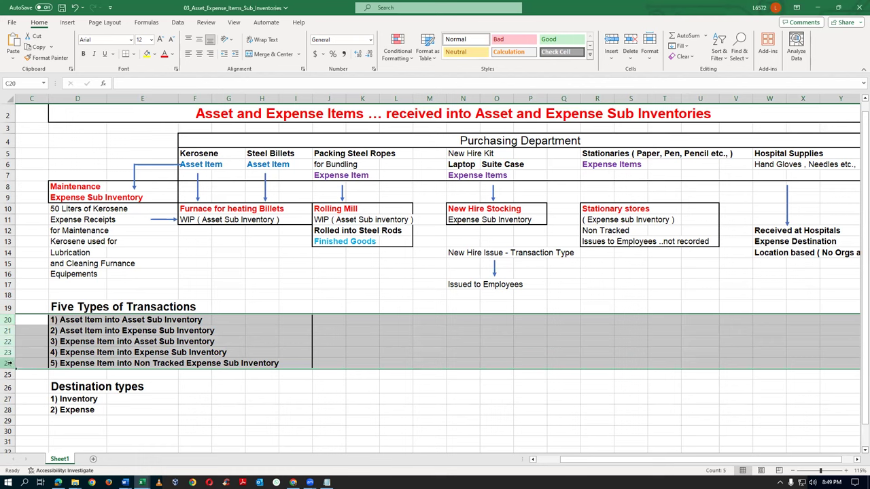
left_click(368, 399)
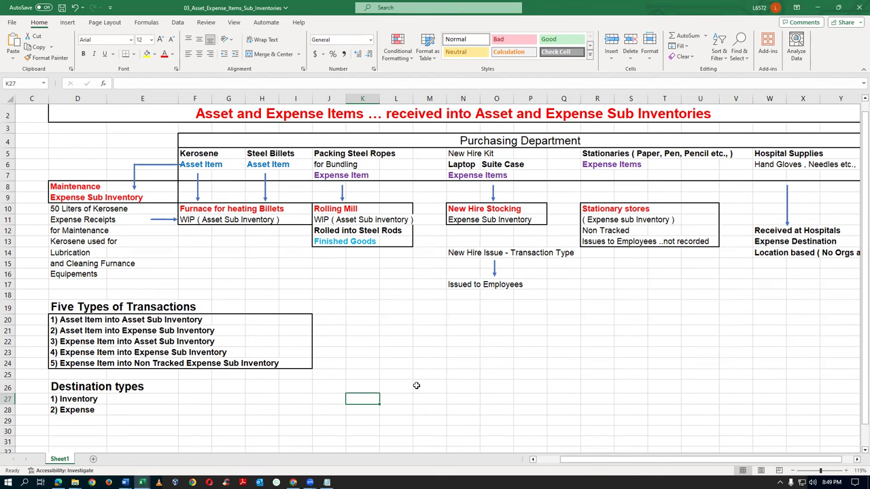
key("alt+Tab")
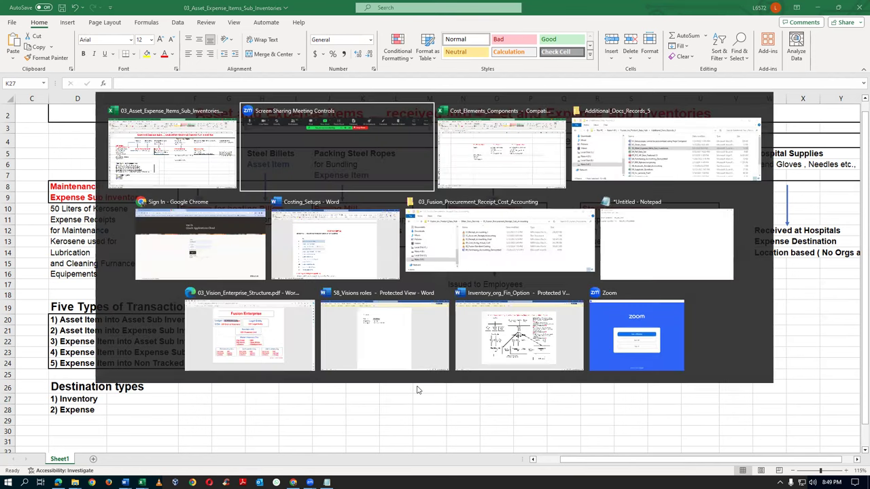
Switch back to the Oracle sign-in page and sign in to Oracle Applications Cloud
key("alt+Tab")
key("alt+Tab")
key("alt+Tab")
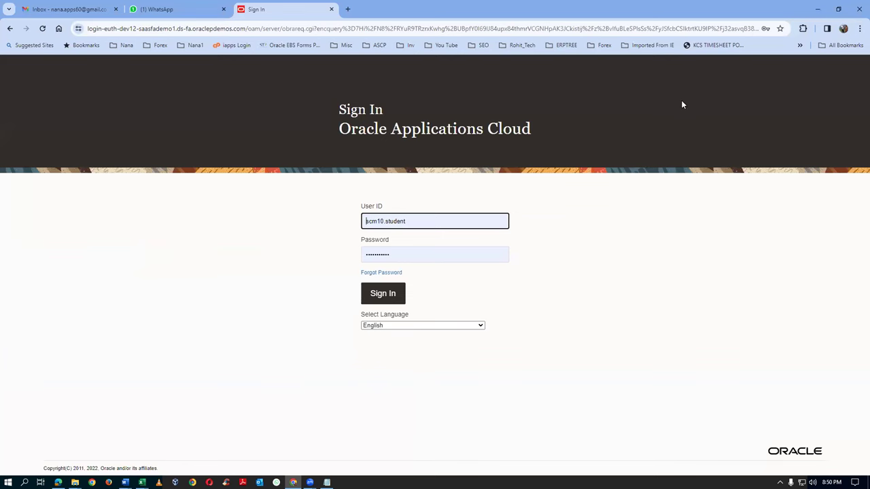
key("alt+Tab")
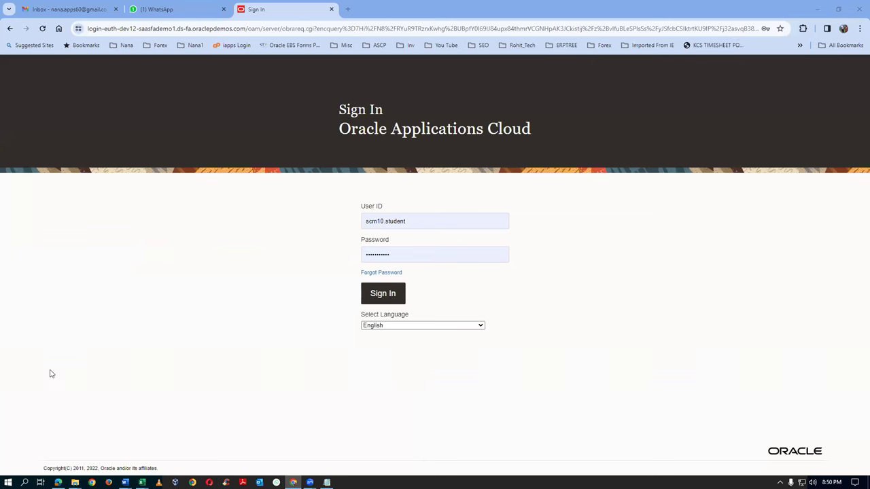
left_click(52, 373)
left_click(392, 297)
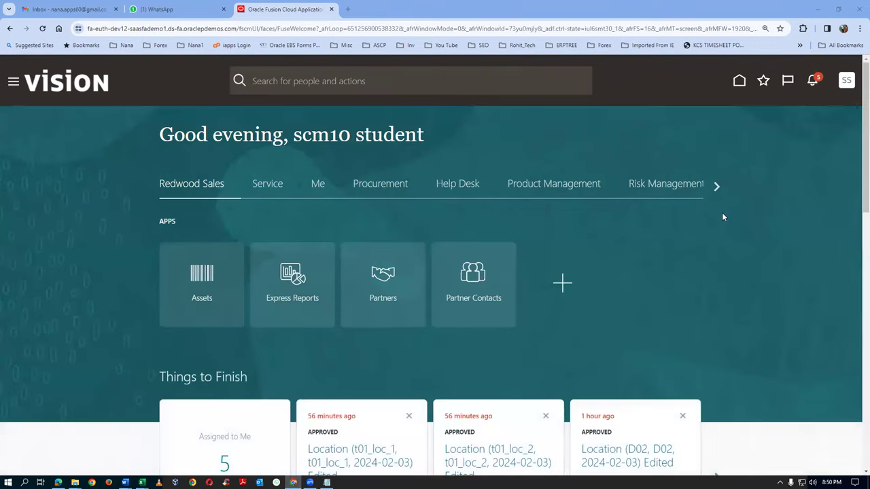
In Product Information Management, search items for t0101 and open t0101_cost_test
left_click(763, 81)
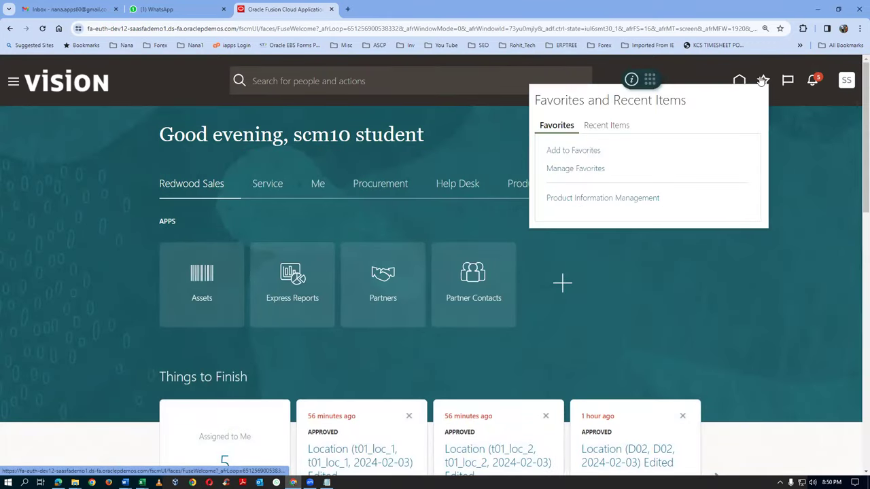
left_click(600, 198)
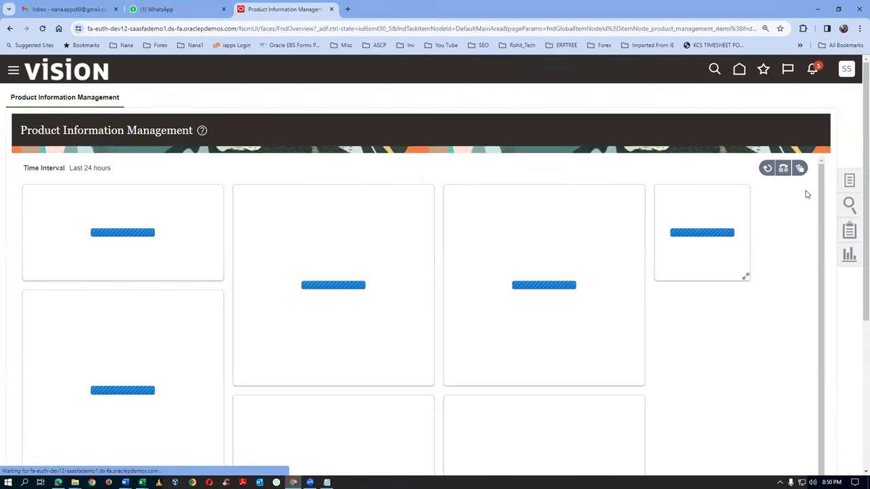
left_click(849, 183)
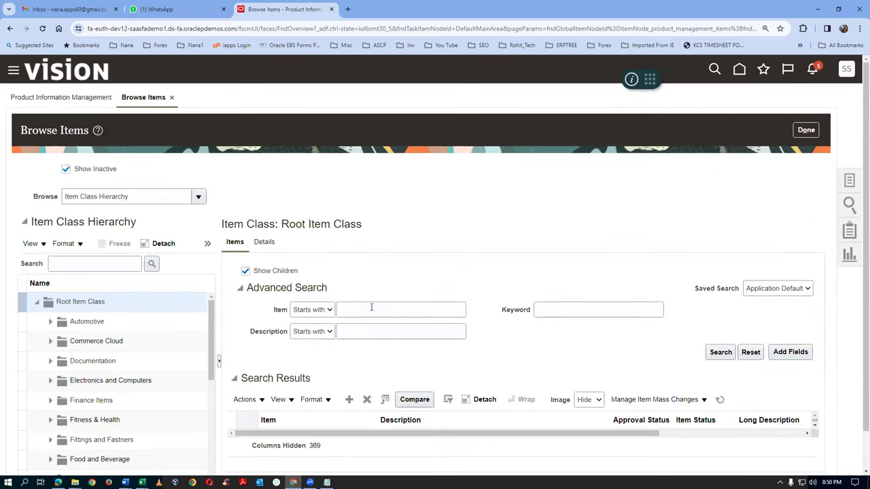
left_click(375, 310)
type("t0101")
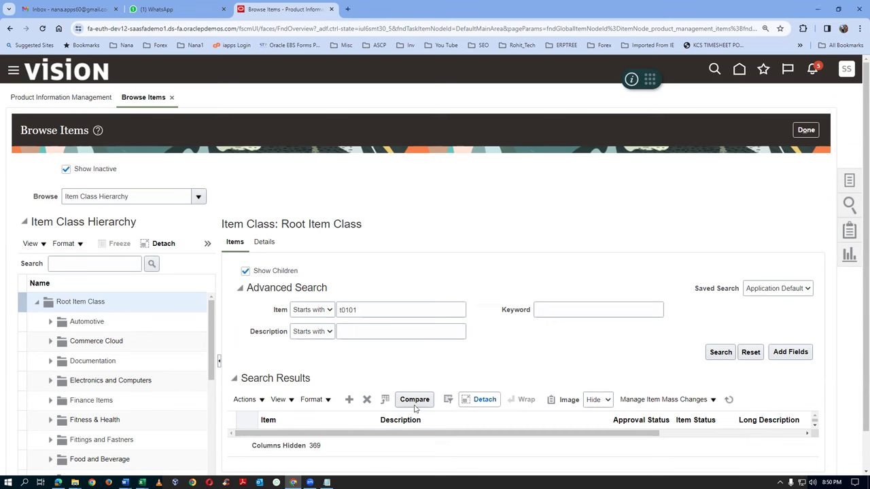
key("Return")
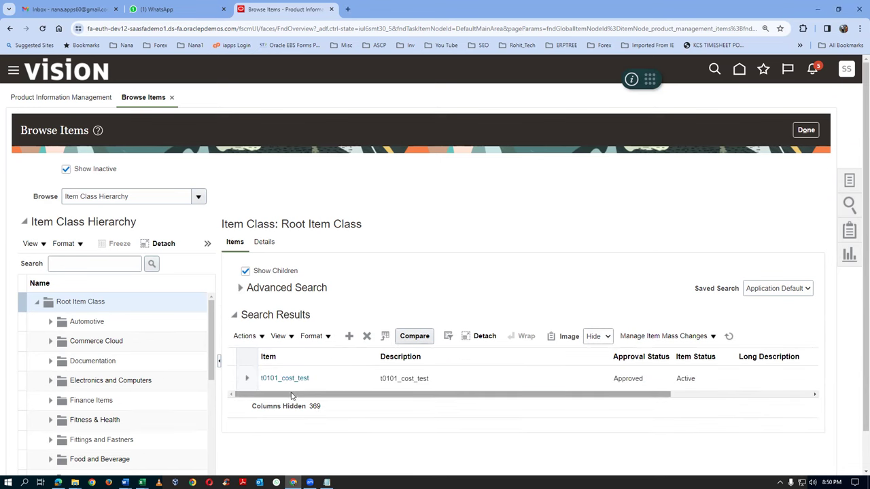
left_click(291, 378)
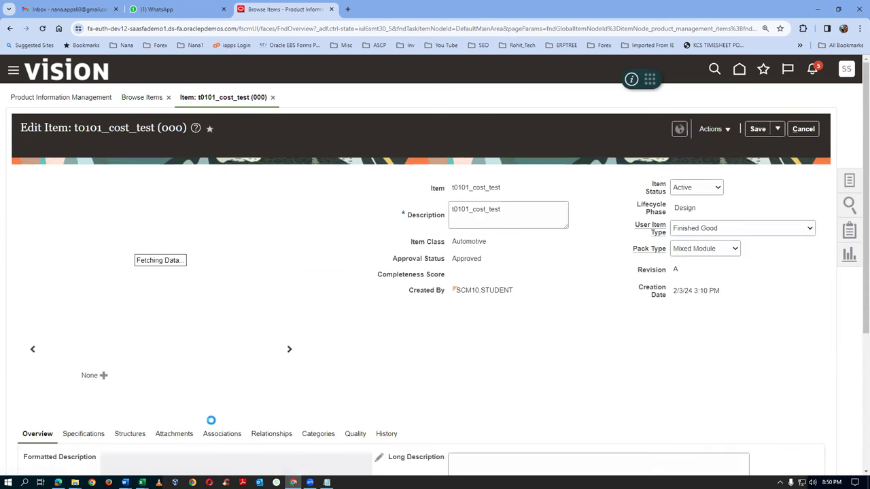
Try adding organization T011 to t0101_cost_test's organization associations, then dismiss the permission error
left_click(213, 438)
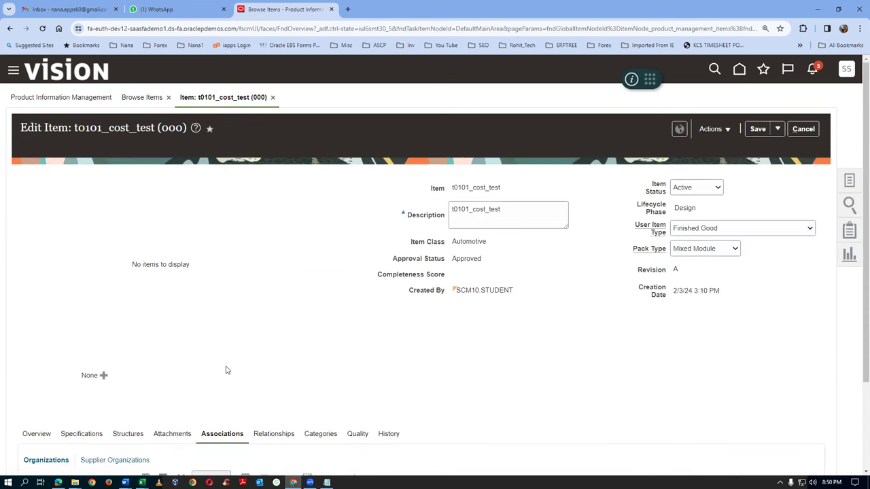
scroll(225, 367, "down", 3)
left_click(39, 366)
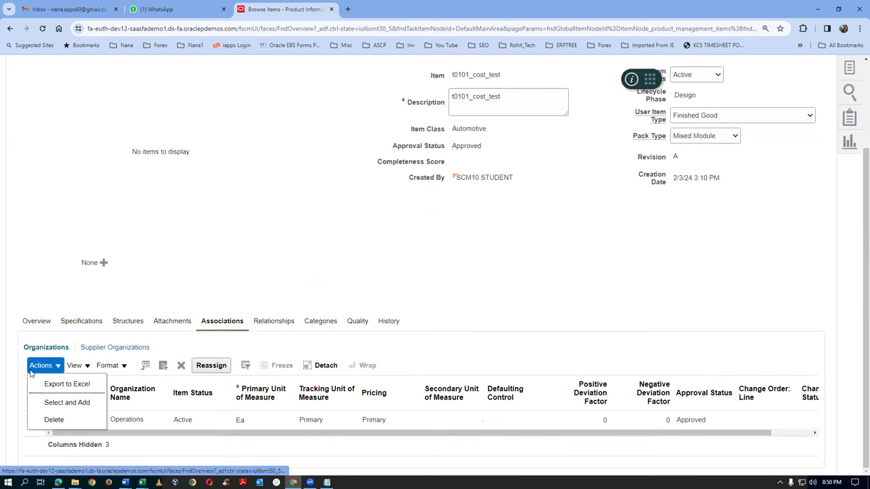
left_click(54, 400)
left_click(450, 175)
type("T011")
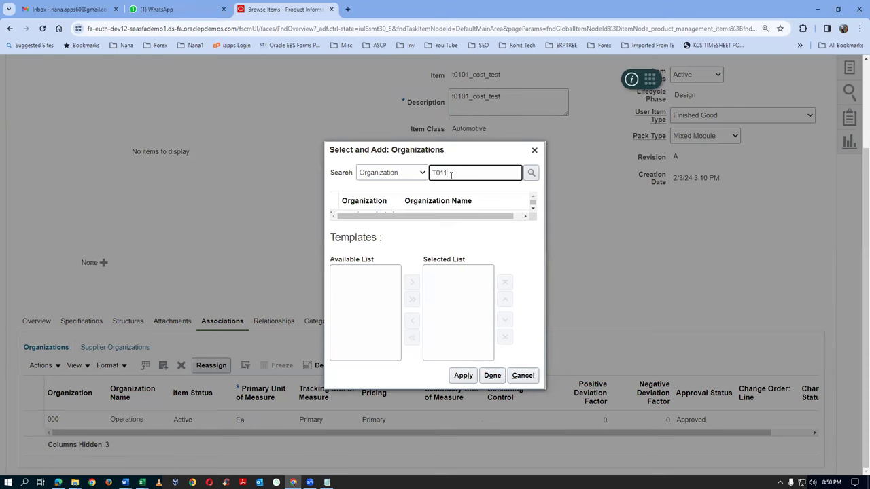
key("Return")
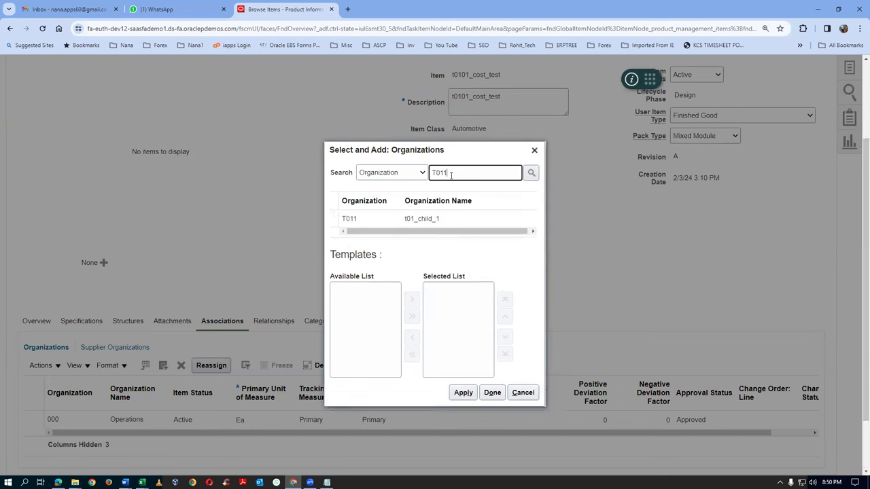
left_click(334, 211)
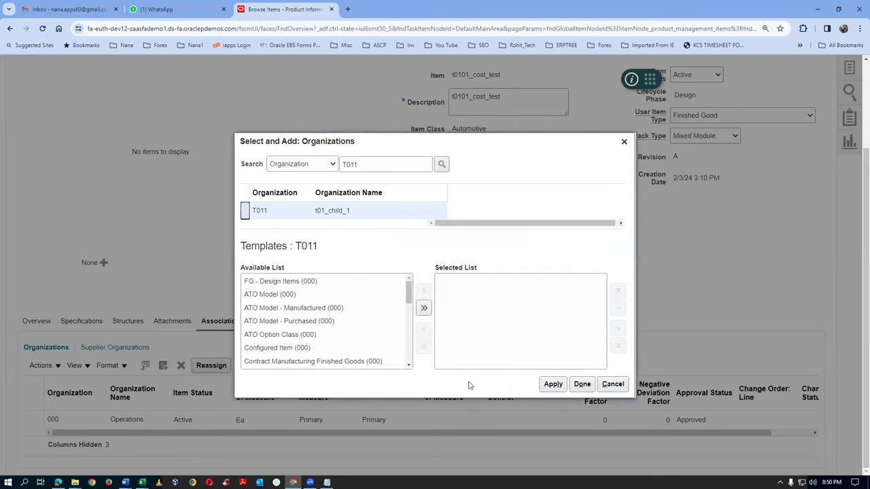
left_click(550, 385)
left_click(583, 385)
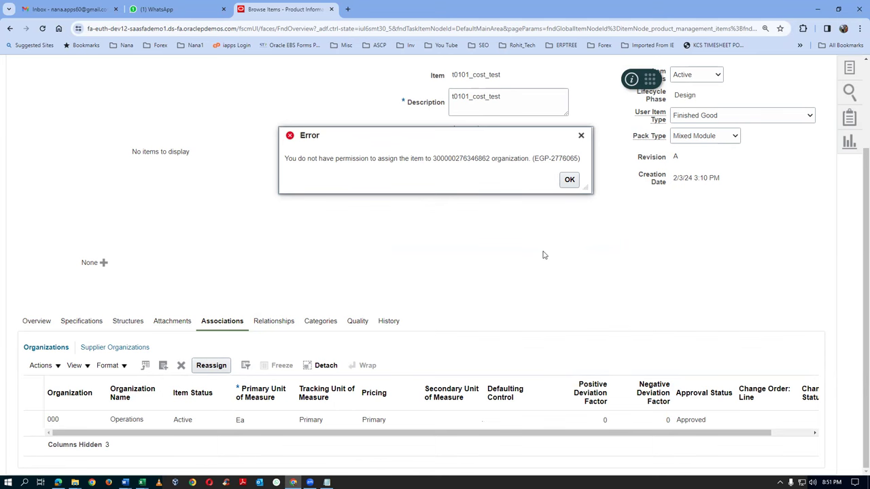
left_click(569, 181)
Duplicate the Browse Items tab and open Setup and Maintenance in the new tab
right_click(282, 9)
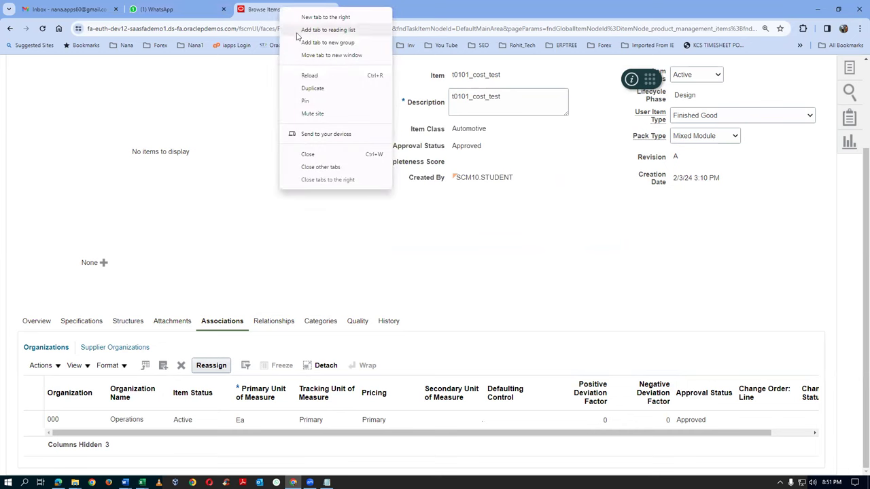
left_click(313, 87)
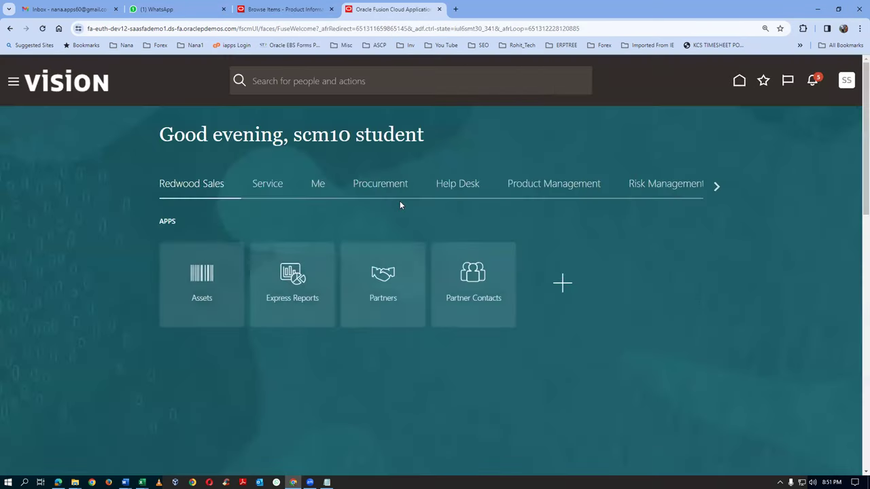
left_click(846, 80)
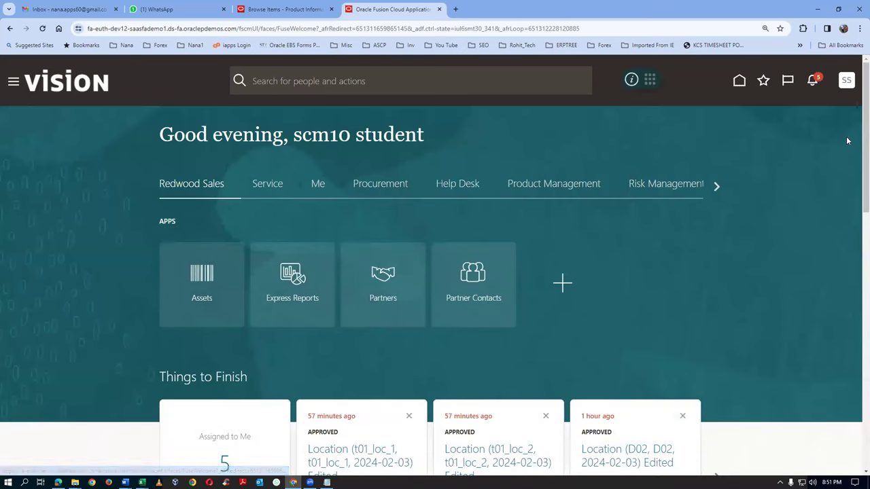
left_click(659, 252)
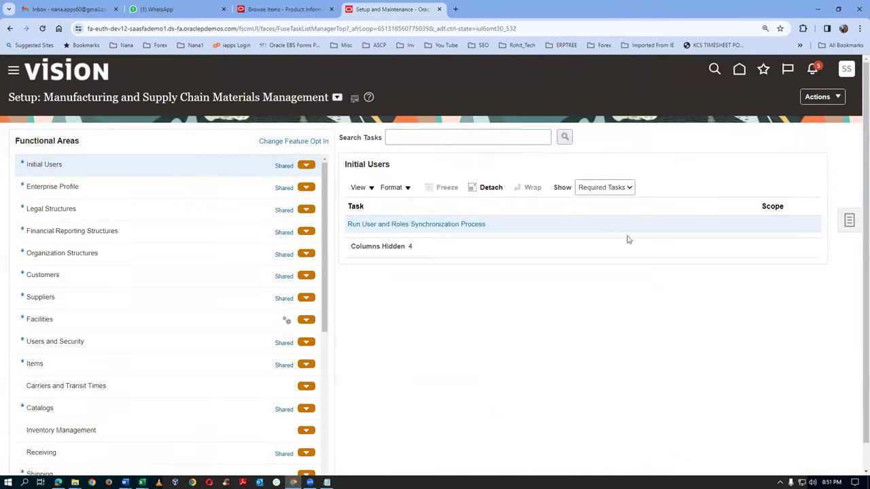
Search Setup and Maintenance tasks for 'man%item%class%' and open Manage Item Classes
left_click(849, 223)
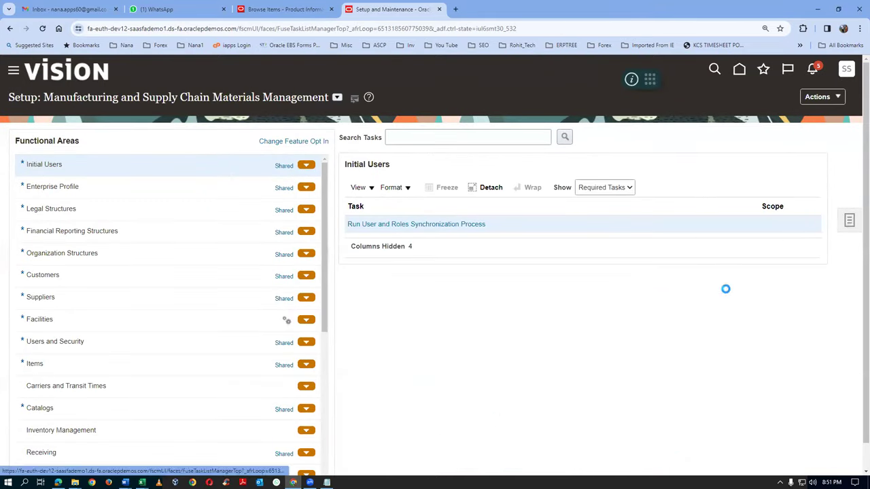
left_click(748, 224)
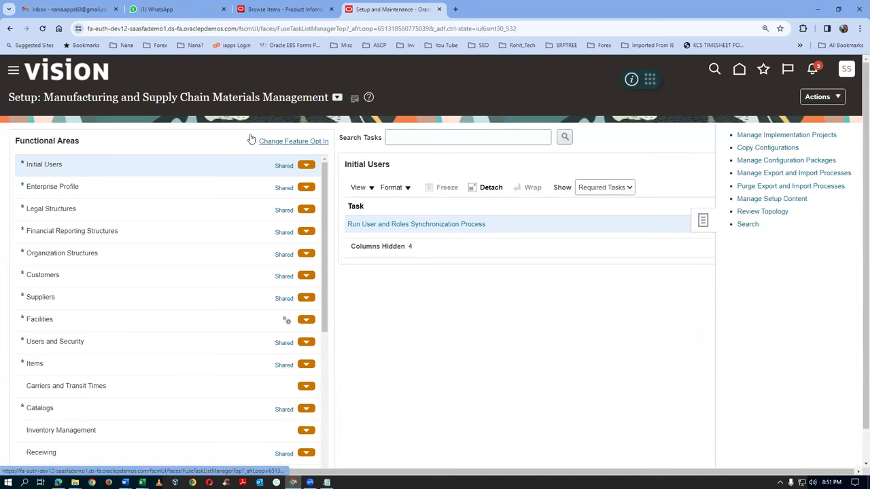
left_click(277, 138)
type("man%item%class%")
key("Return")
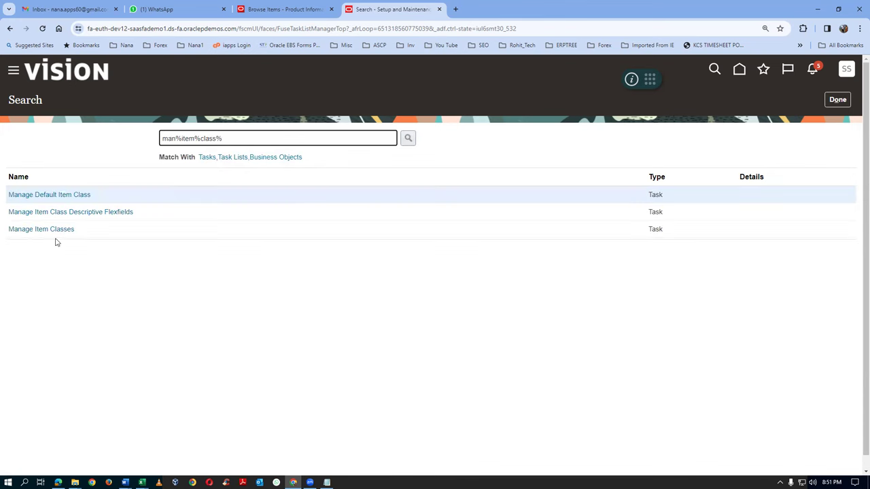
left_click(55, 232)
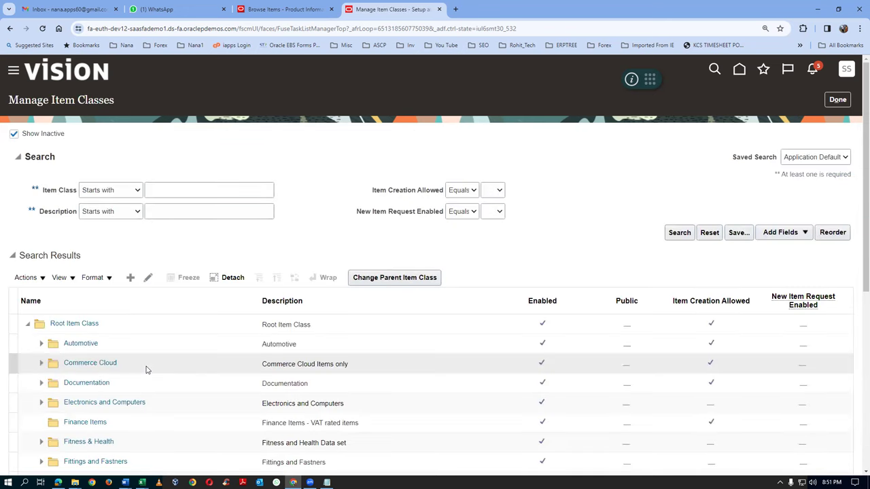
Open the Automotive item class for editing, then leave it without changes
scroll(146, 369, "down", 1)
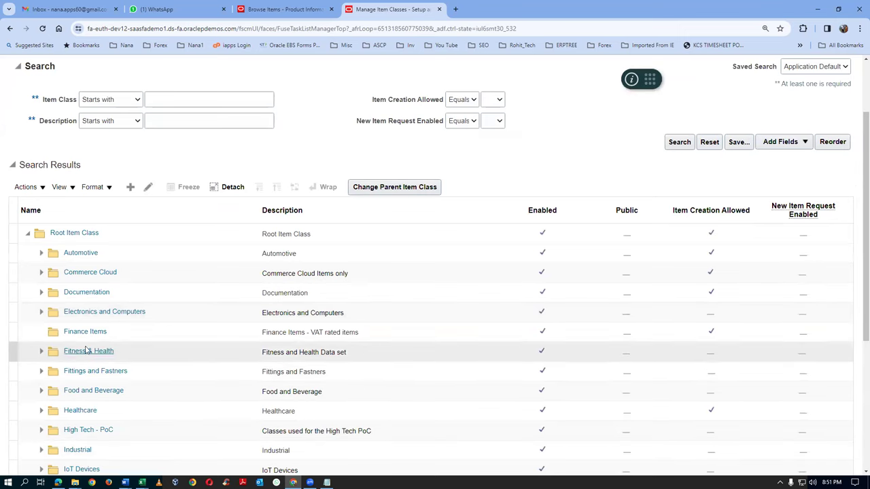
left_click(123, 249)
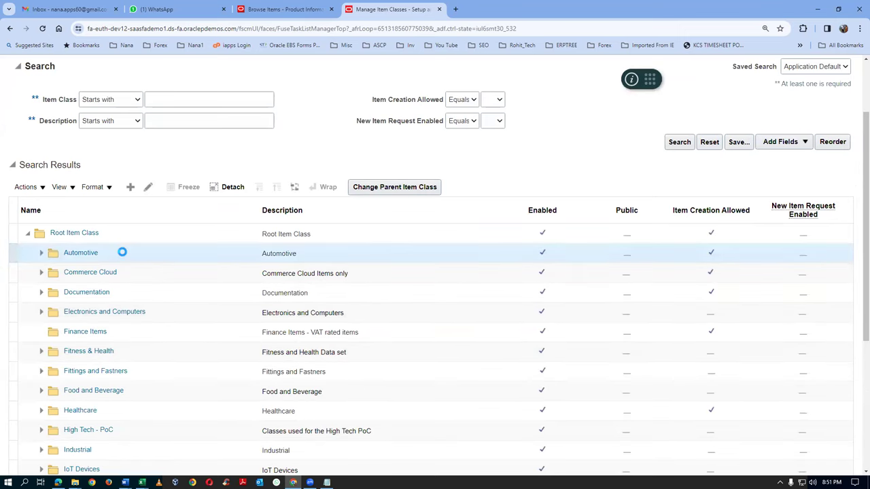
scroll(136, 238, "down", 2)
scroll(146, 217, "up", 2)
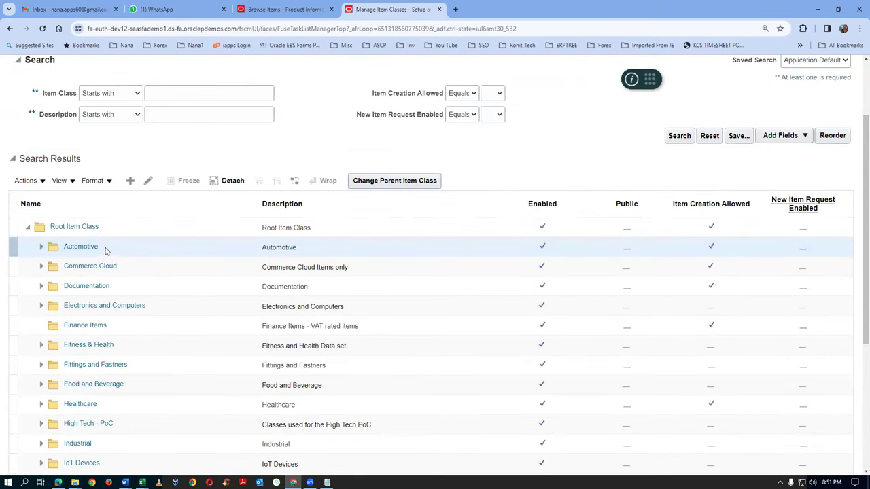
left_click(149, 181)
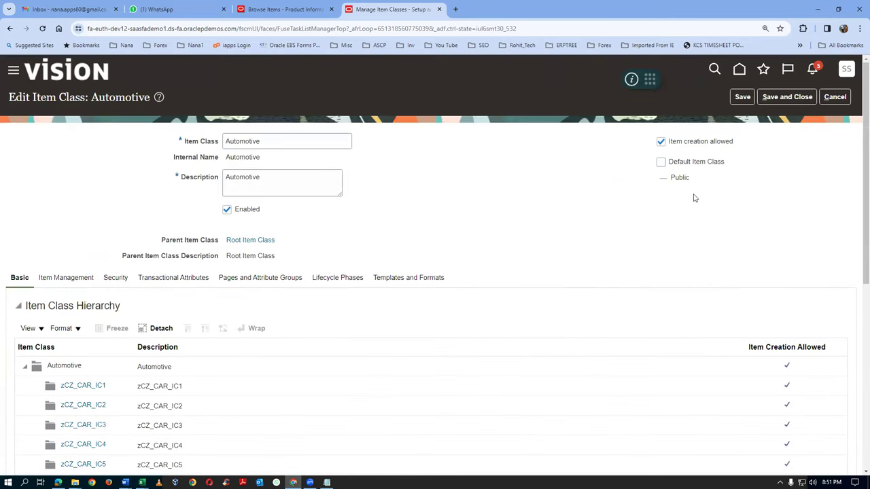
left_click(834, 97)
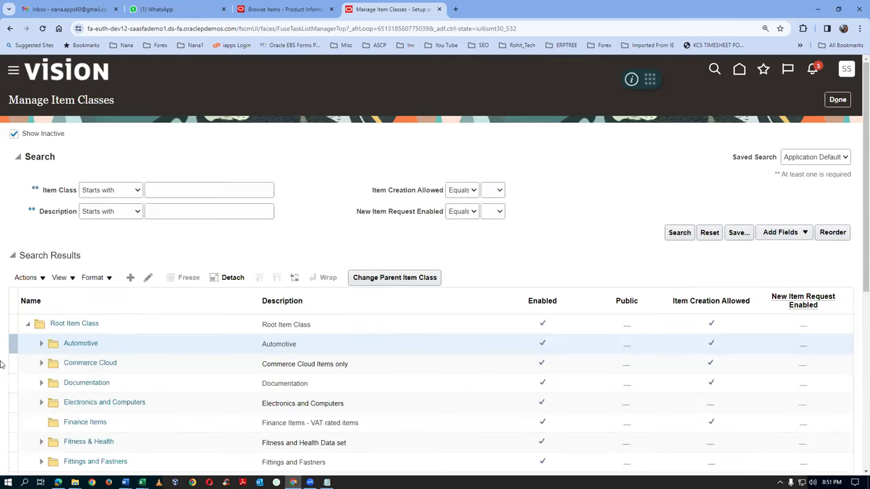
Open and cancel Root Item Class, then reopen Automotive for editing
left_click(131, 327)
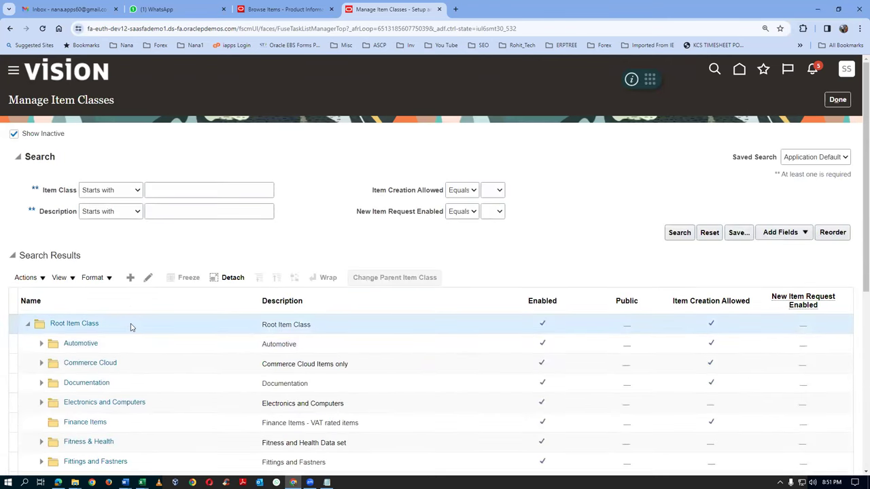
left_click(149, 278)
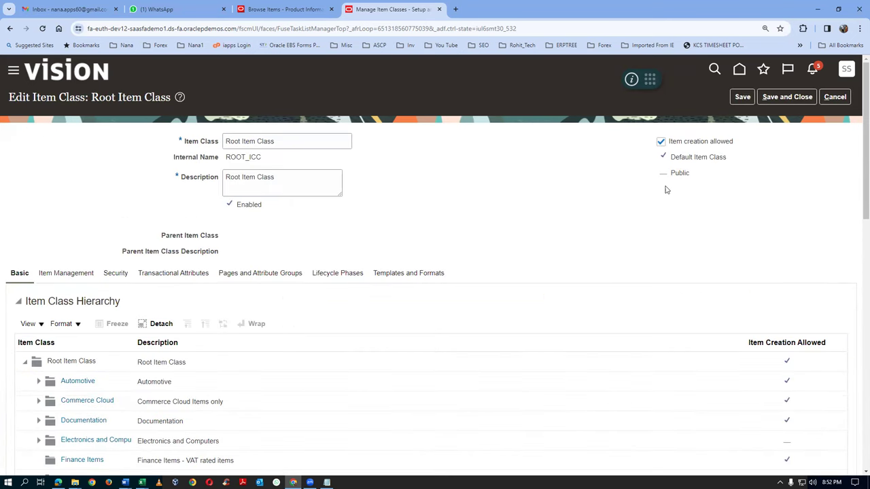
left_click(834, 97)
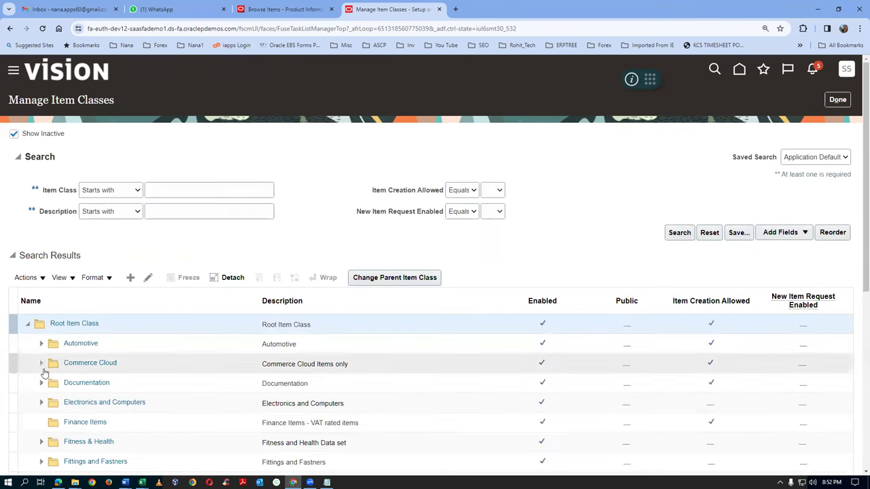
left_click(112, 344)
scroll(112, 344, "down", 3)
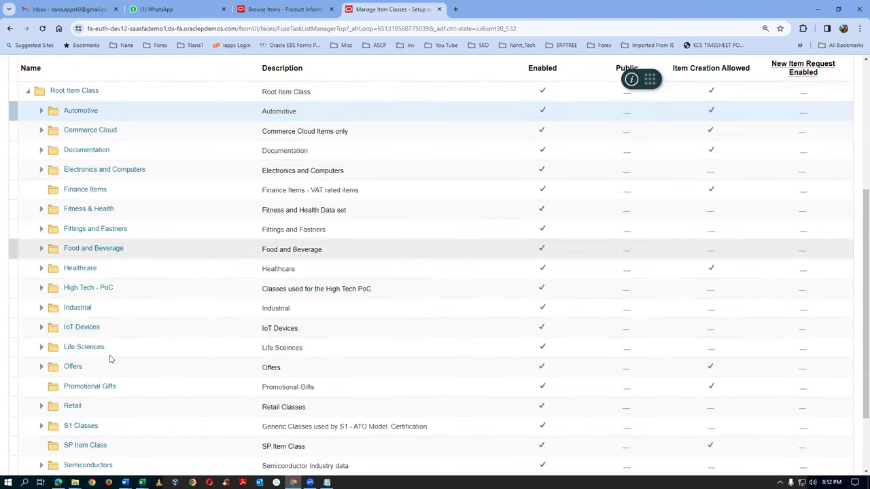
scroll(74, 272, "up", 2)
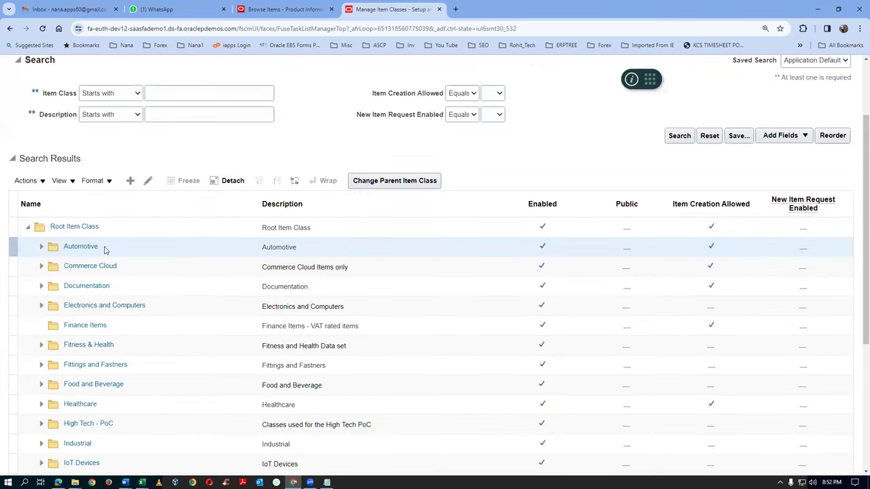
left_click(148, 181)
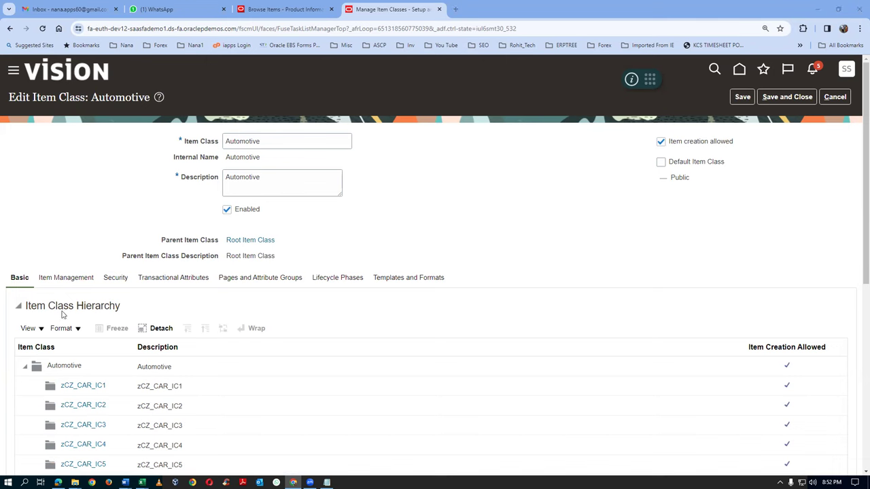
Show Automotive's Item Management security grants and begin entering a new grant's role
left_click(50, 286)
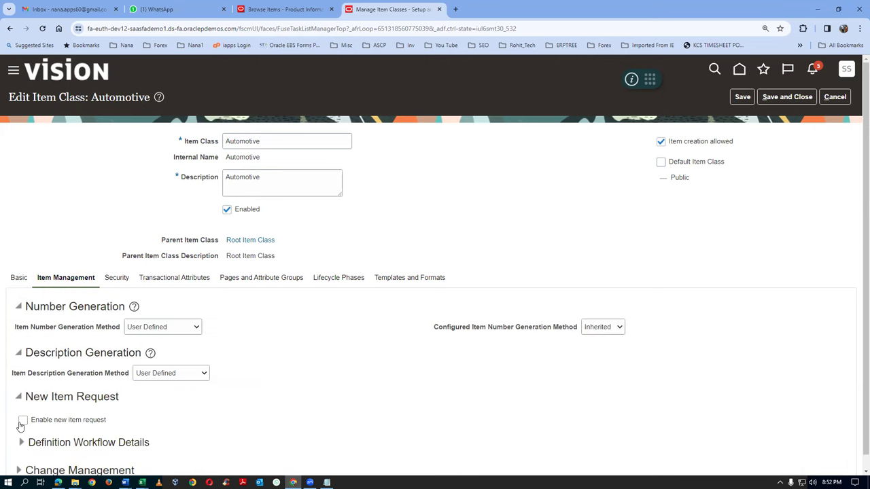
left_click(118, 280)
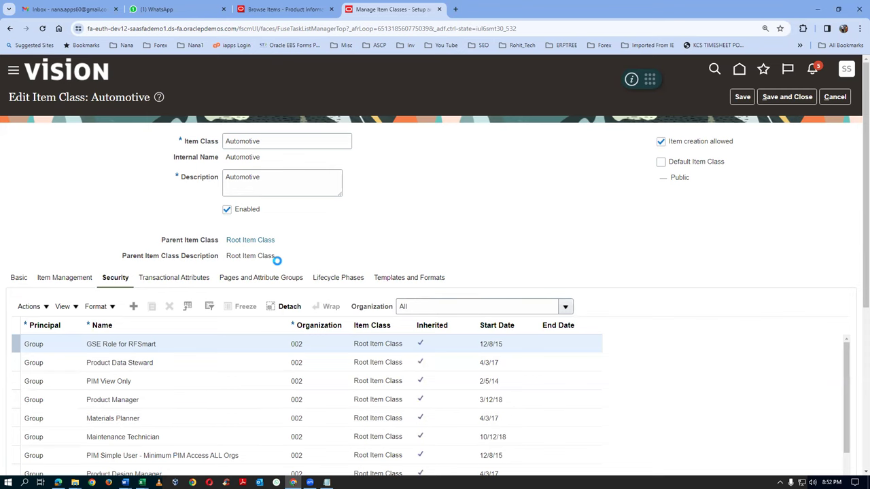
left_click(189, 347)
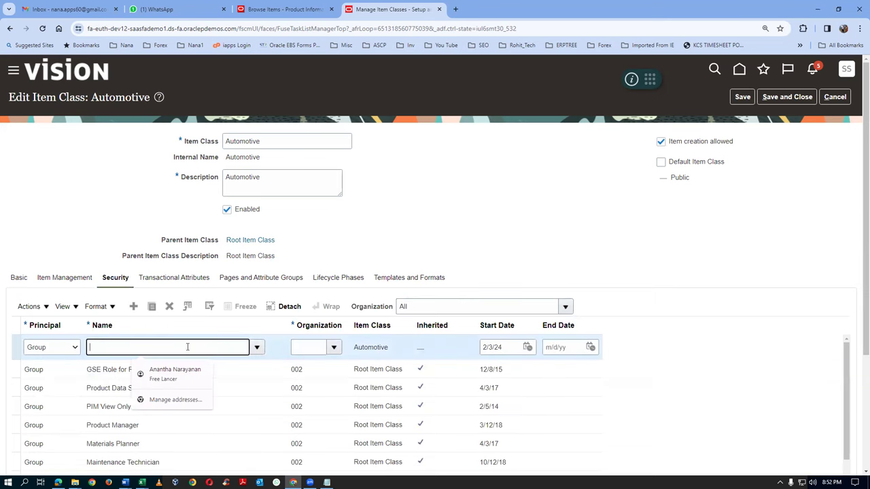
Set the new grant's role to Product Data Steward via a 'Product data Ste' lookup
type("Prod")
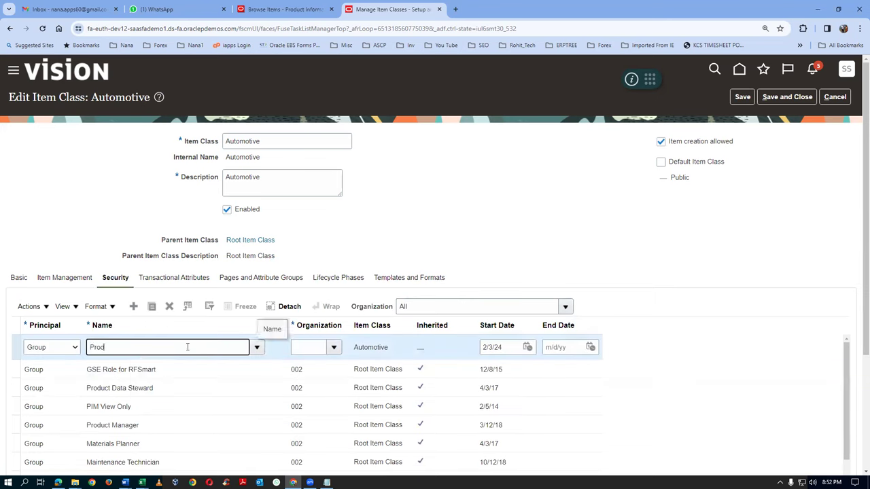
type("uct data Ste")
key("Tab")
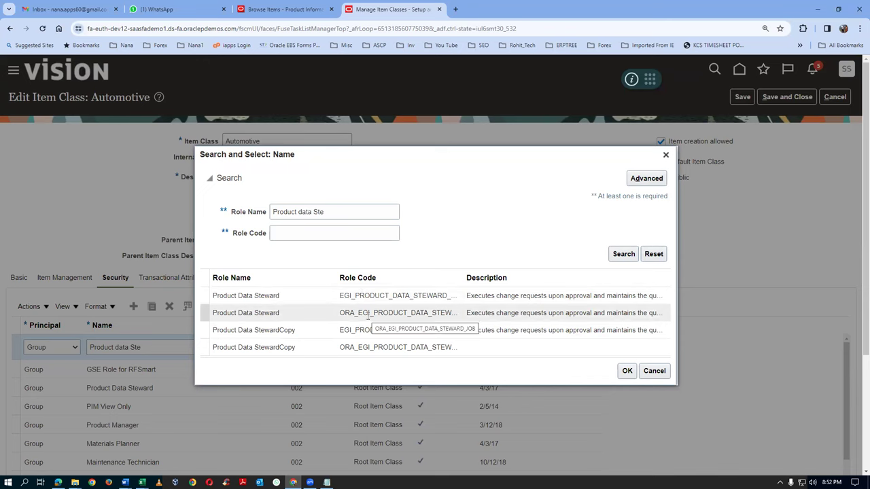
left_click(368, 317)
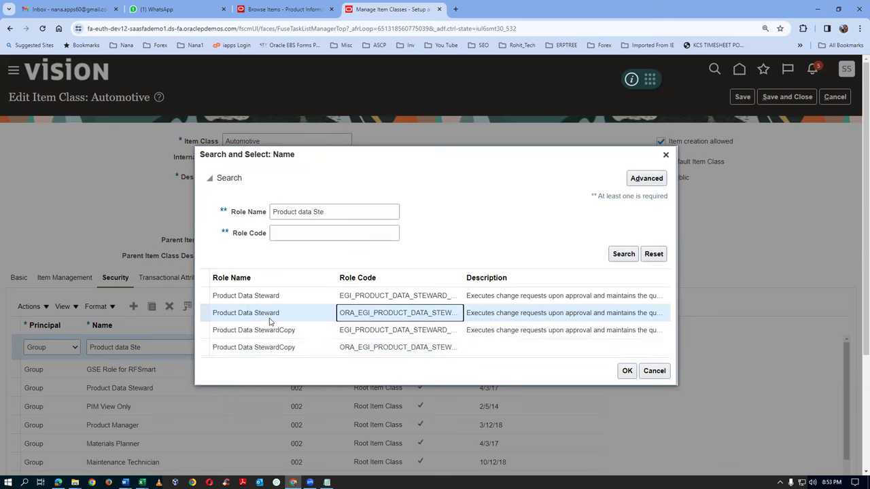
left_click(627, 371)
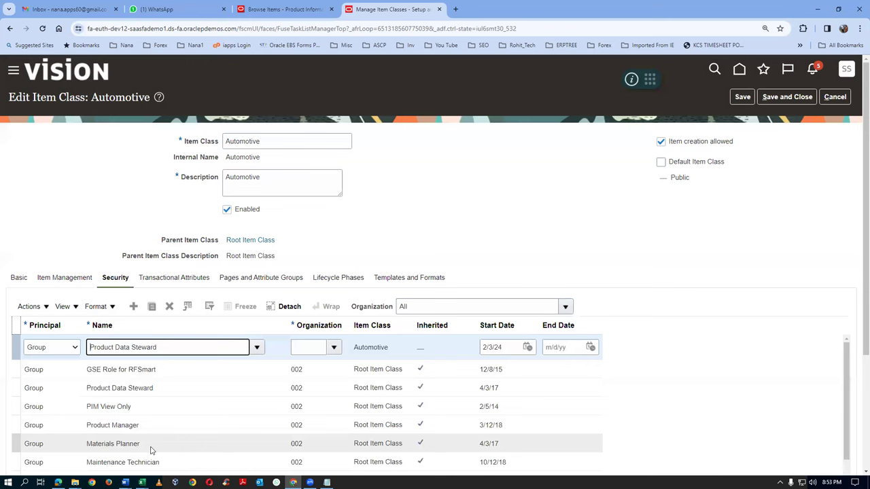
Set the grant's organization to T011 and select it to show its Actions table
left_click(310, 348)
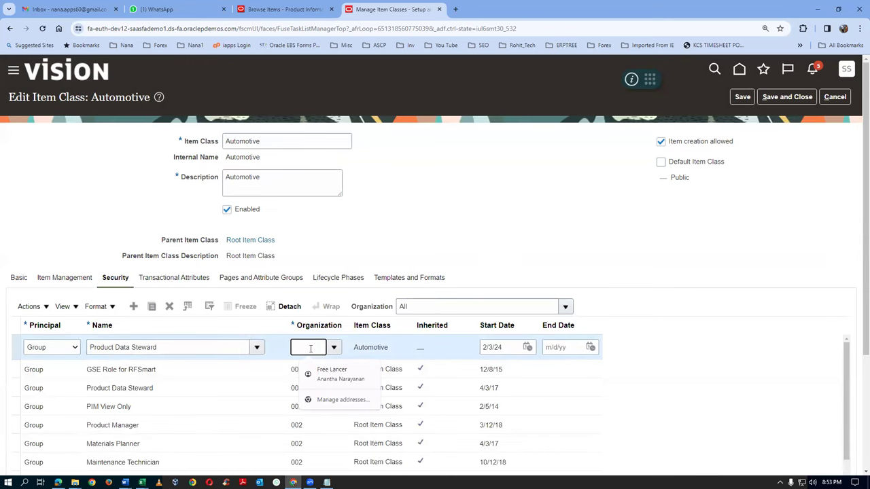
type("T01")
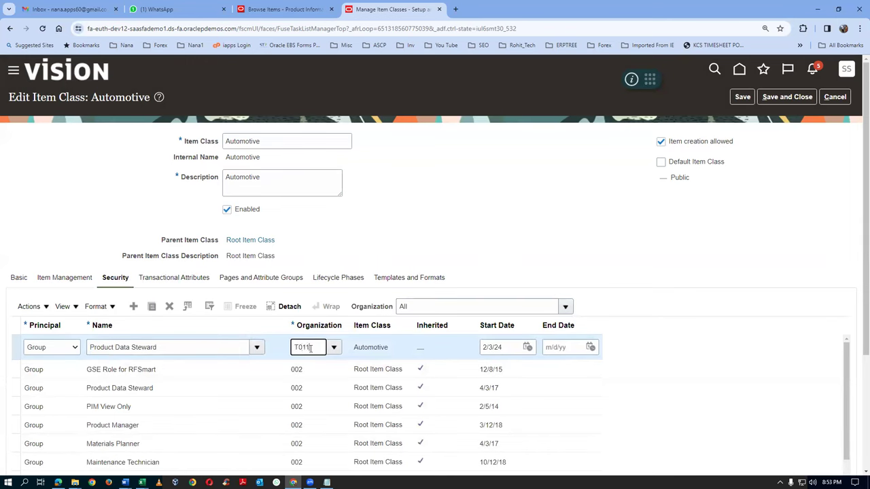
key("Tab")
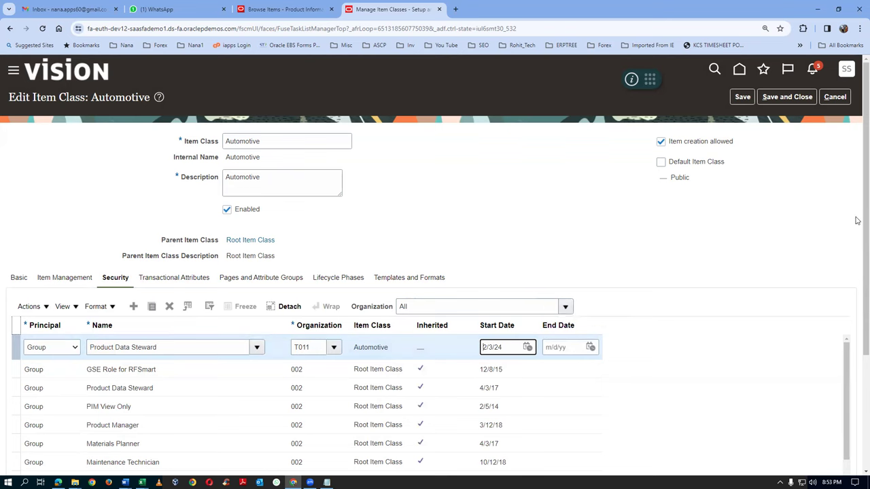
scroll(858, 286, "down", 3)
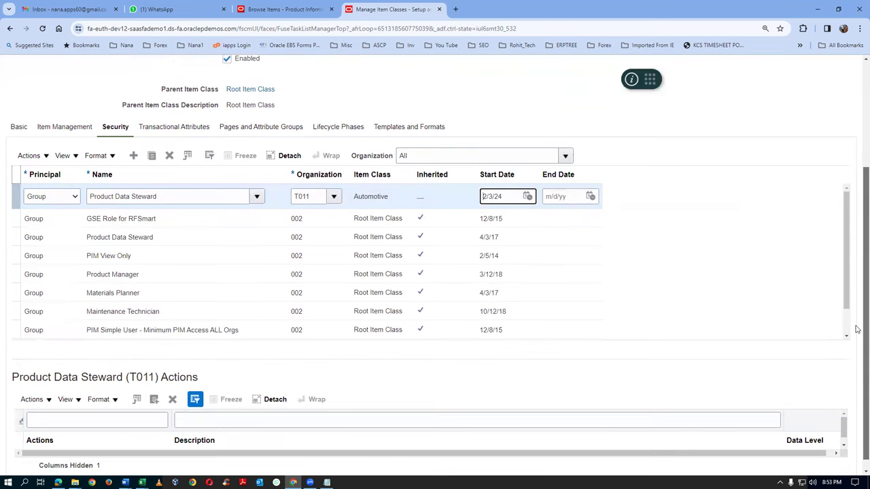
left_click(14, 201)
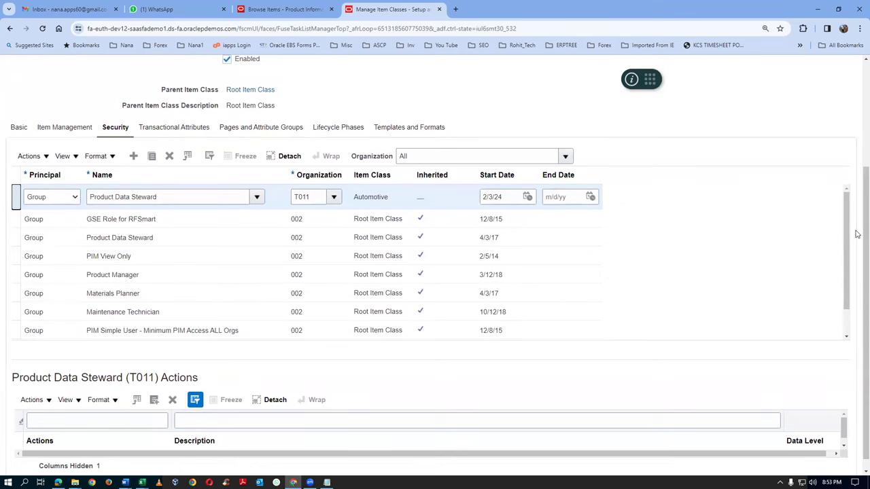
scroll(857, 234, "down", 1)
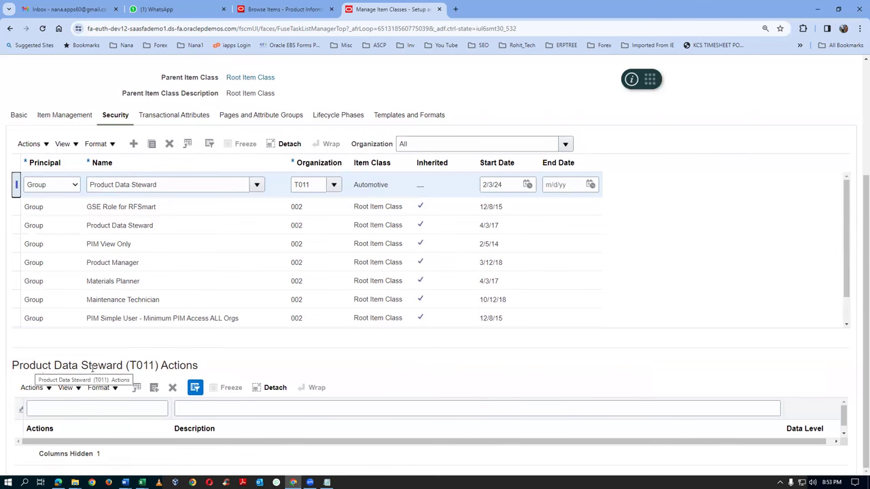
left_click_drag(13, 368, 155, 367)
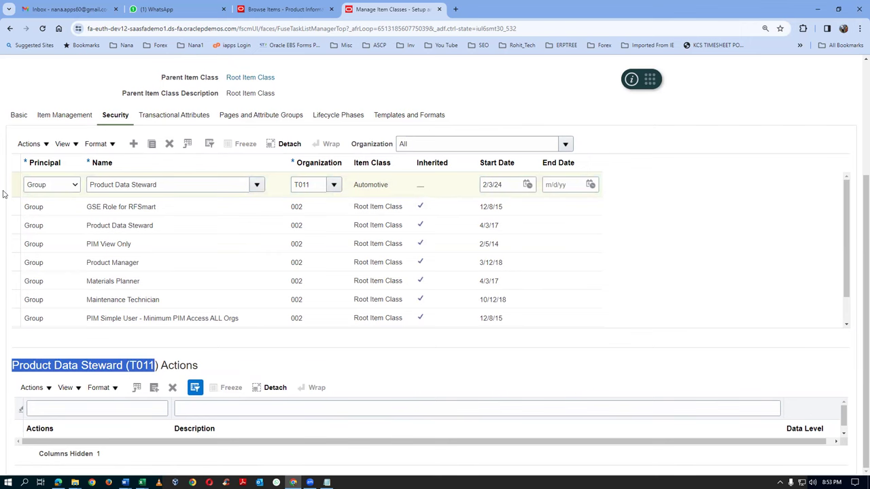
left_click(34, 391)
Add all actions, including Delete, Read, Update and View Item Basic, to the T011 grant and save
left_click(41, 427)
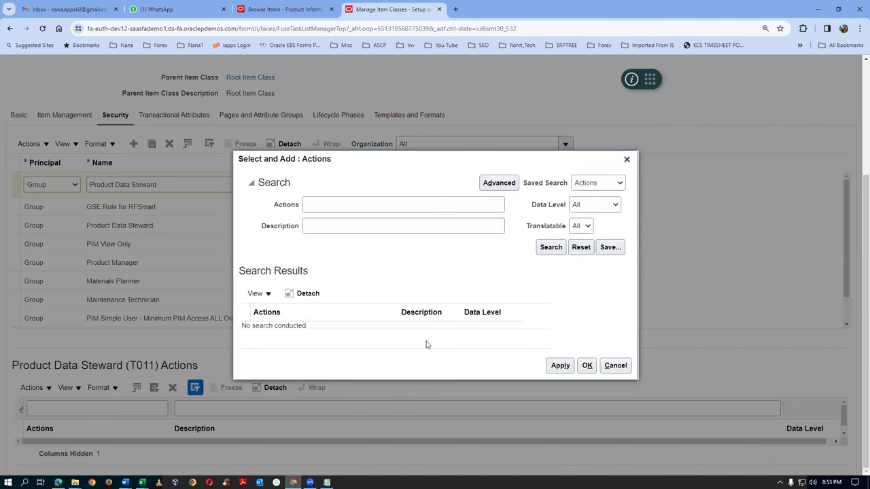
left_click(551, 251)
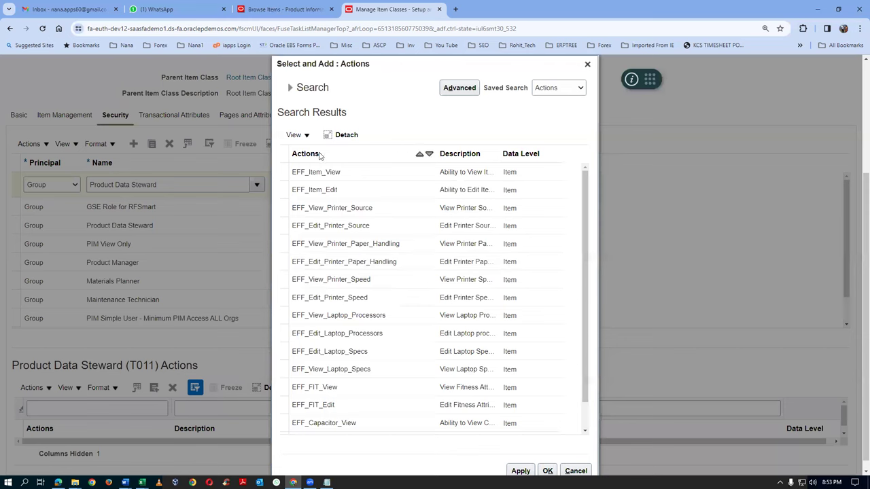
left_click(284, 154)
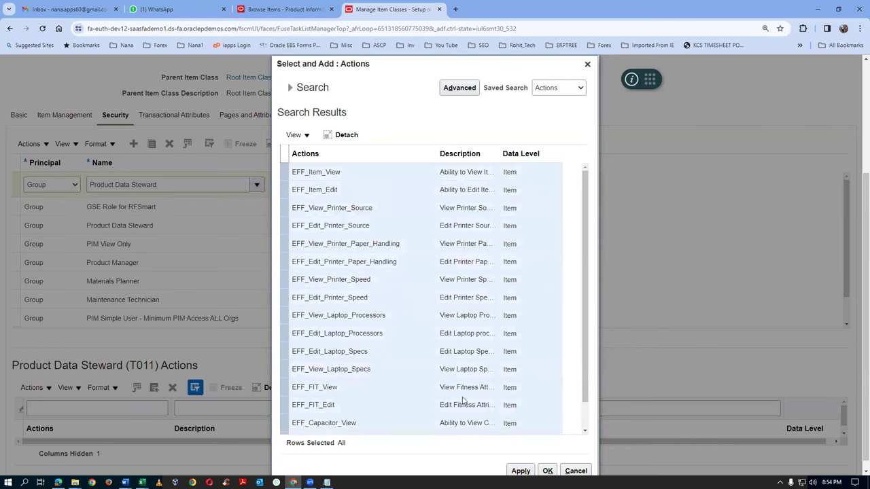
left_click(521, 472)
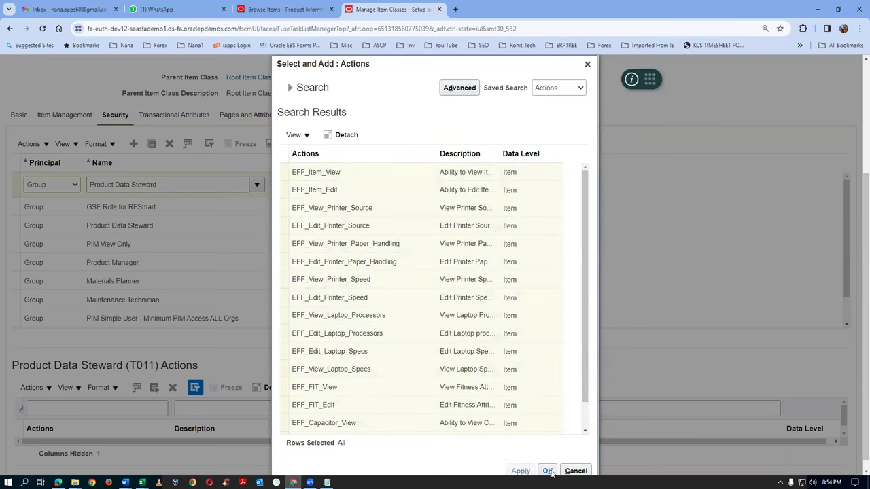
left_click(550, 471)
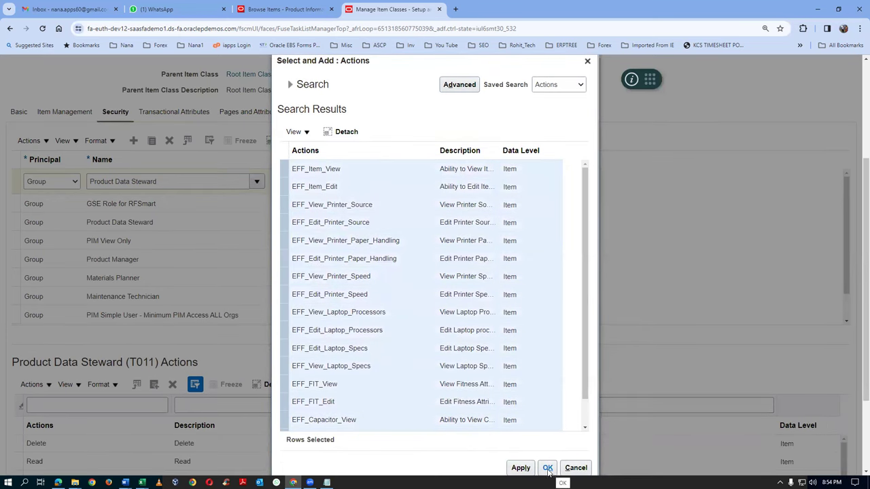
left_click(548, 469)
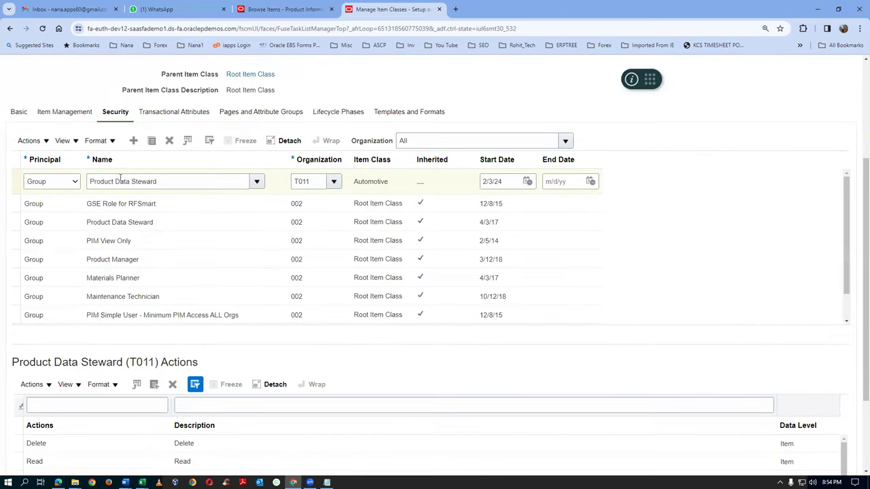
scroll(65, 428, "down", 2)
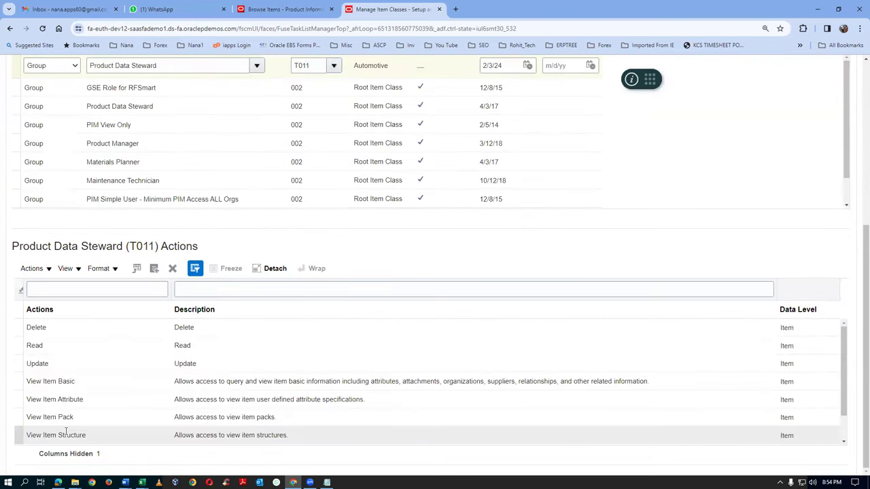
scroll(66, 432, "up", 5)
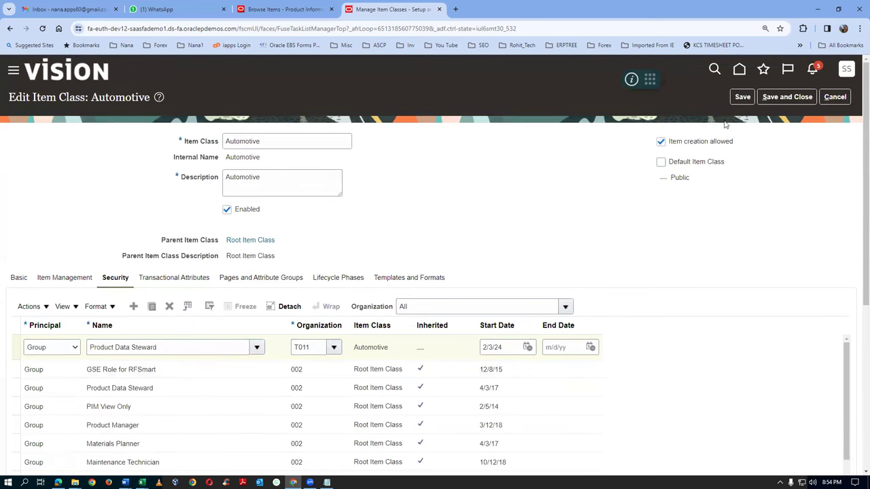
left_click(776, 99)
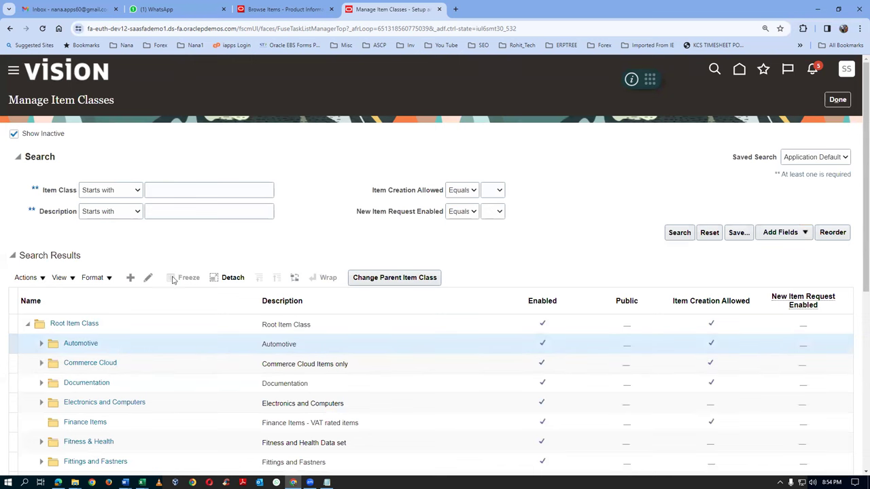
Reopen Automotive for editing, then return to t0101_cost_test on the Browse Items tab
scroll(155, 279, "down", 3)
left_click(147, 275)
left_click(135, 114)
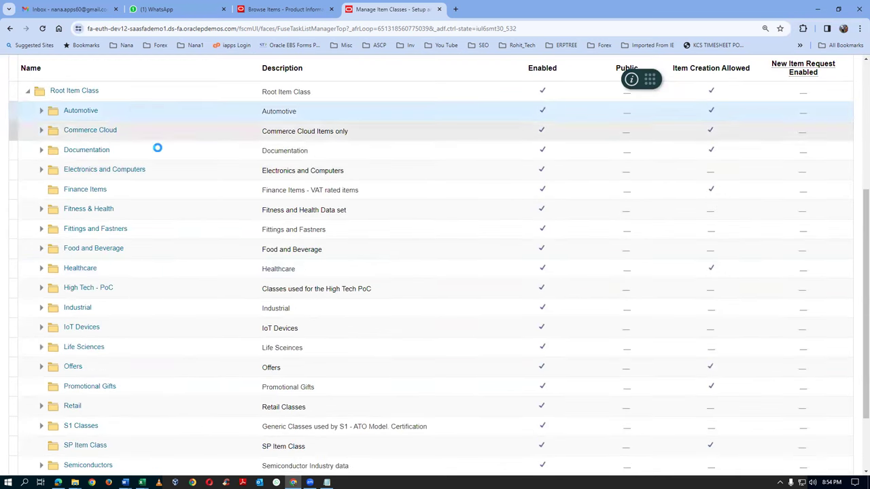
scroll(156, 149, "up", 2)
left_click(148, 181)
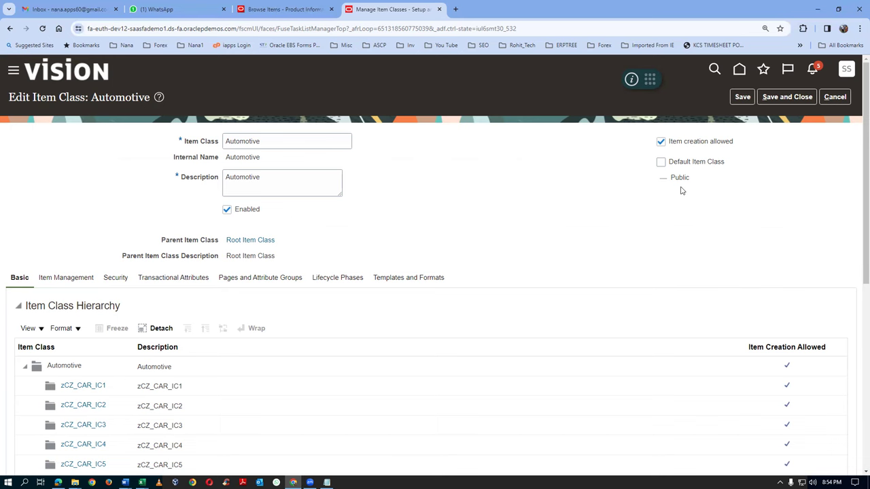
left_click(286, 9)
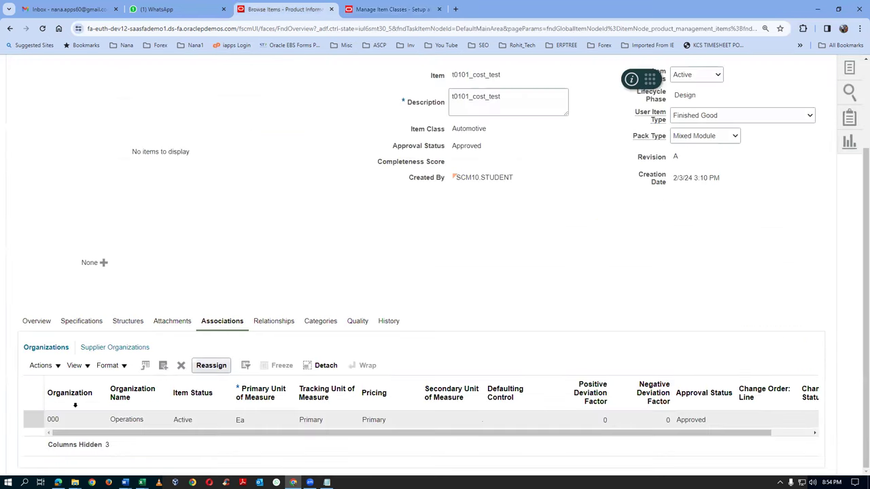
Add organization T011 to item t0101_cost_test's organization associations
left_click(45, 367)
left_click(56, 401)
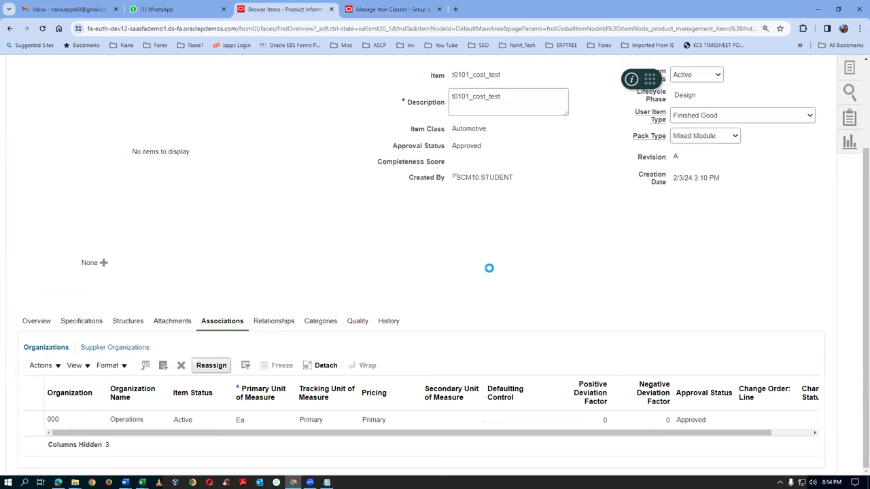
left_click(459, 210)
left_click(465, 385)
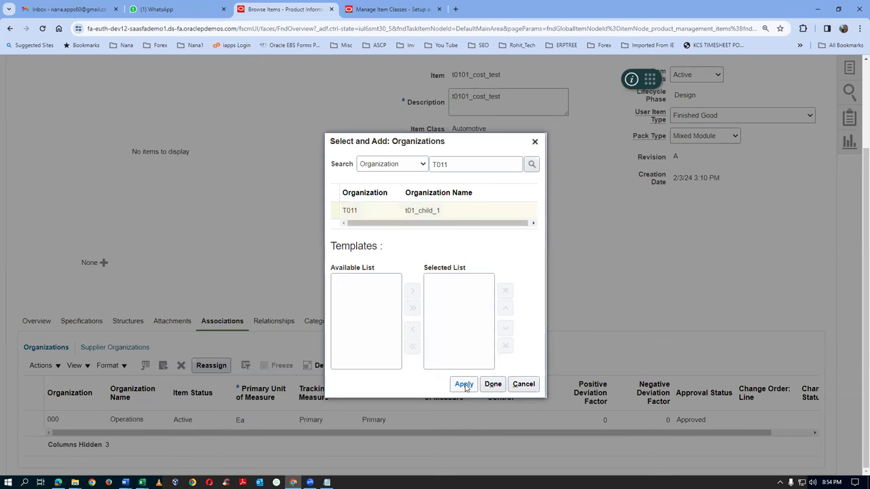
left_click(493, 384)
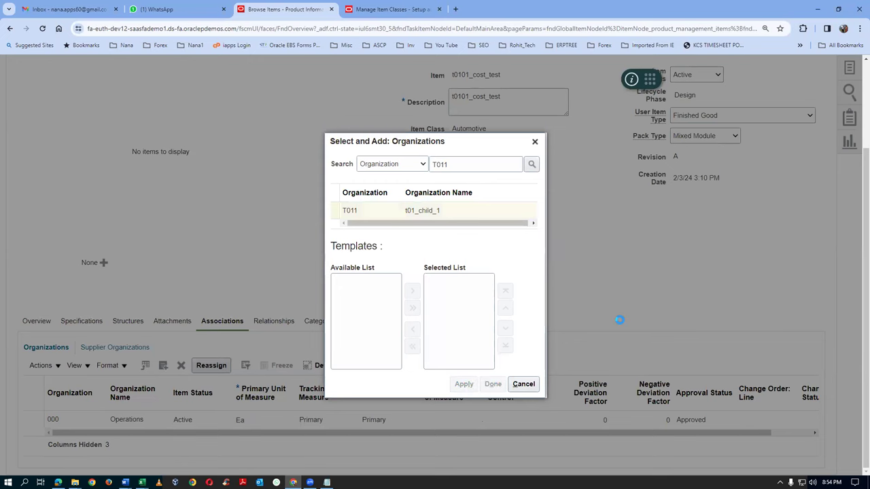
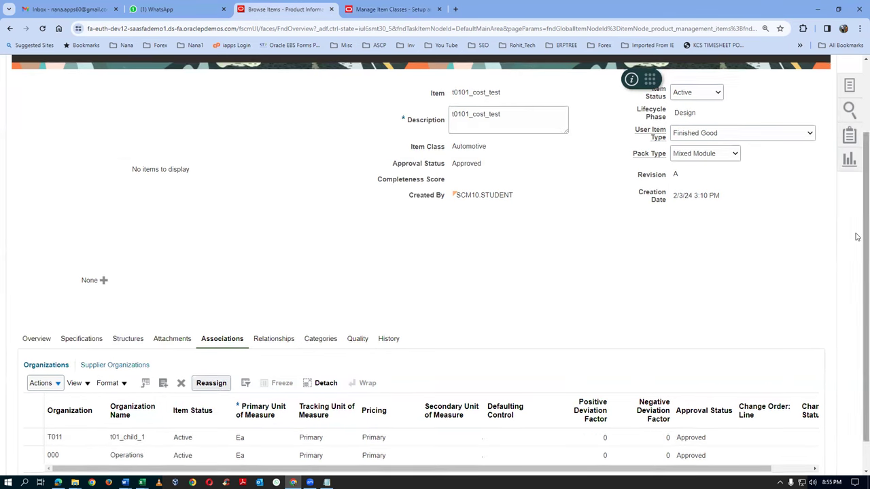
Save and close item t0101_cost_test with the Save and Close option
scroll(858, 236, "up", 2)
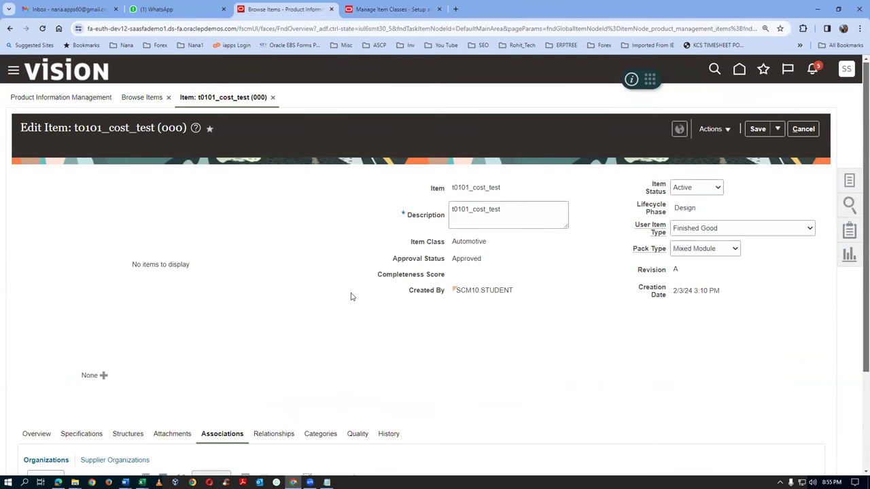
scroll(396, 302, "down", 1)
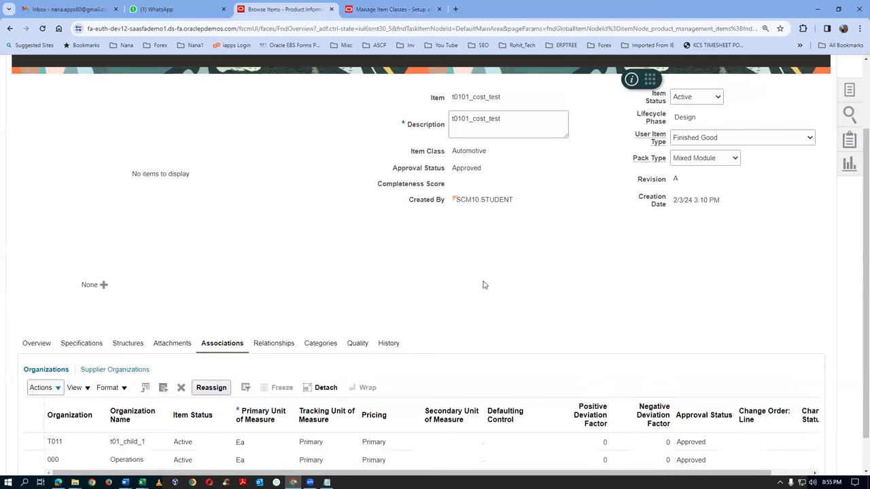
scroll(552, 334, "up", 1)
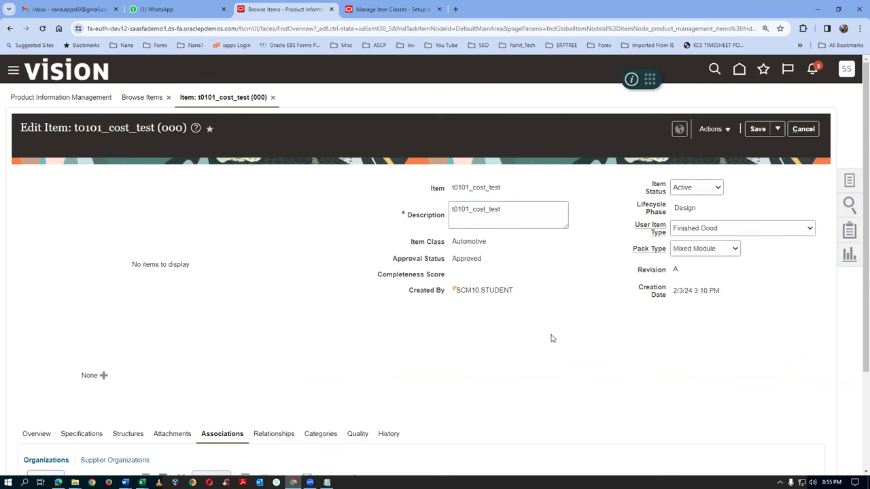
left_click(779, 130)
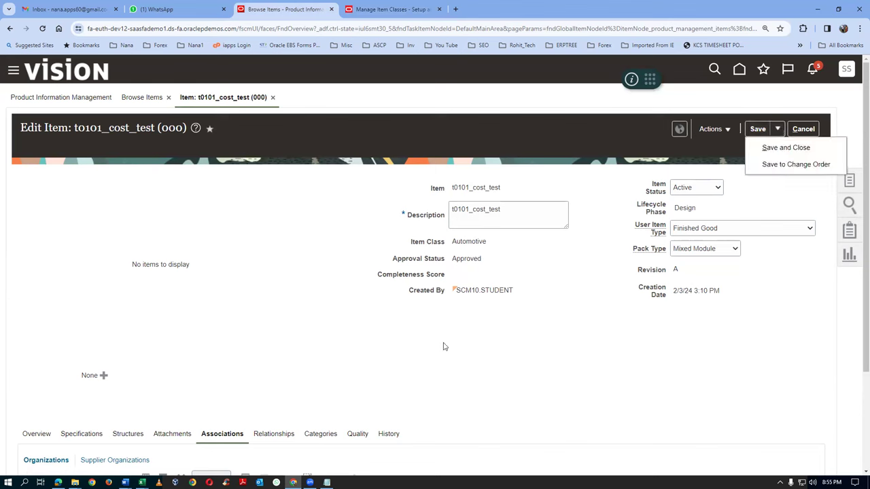
scroll(443, 348, "down", 2)
scroll(443, 348, "up", 2)
left_click(763, 148)
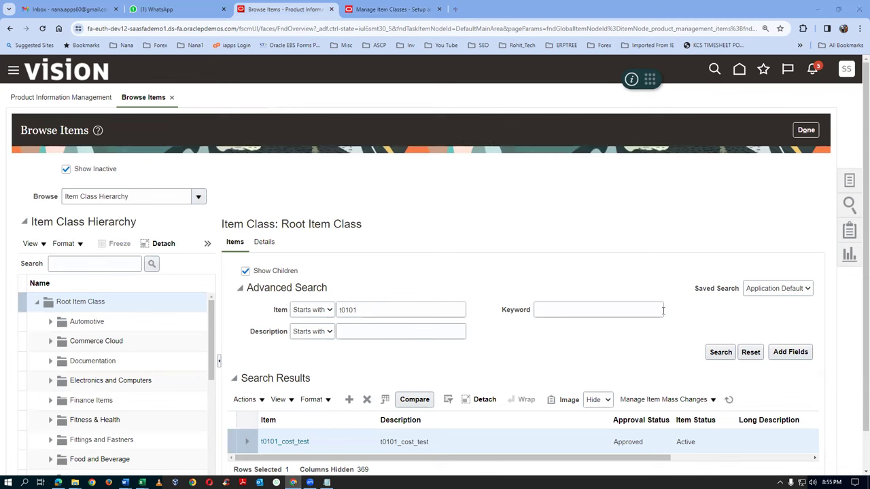
Search items and verify t0101_cost_test is listed for organizations 000 and T011, then finish browsing
left_click(719, 353)
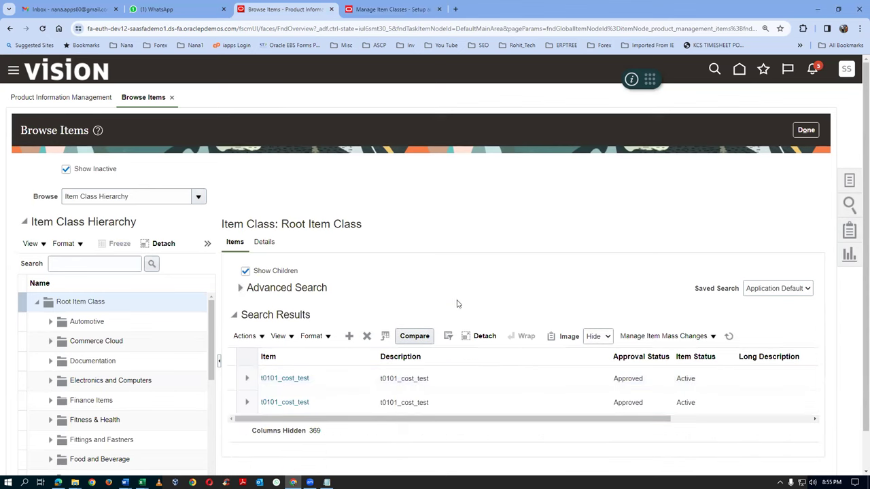
left_click_drag(482, 420, 408, 438)
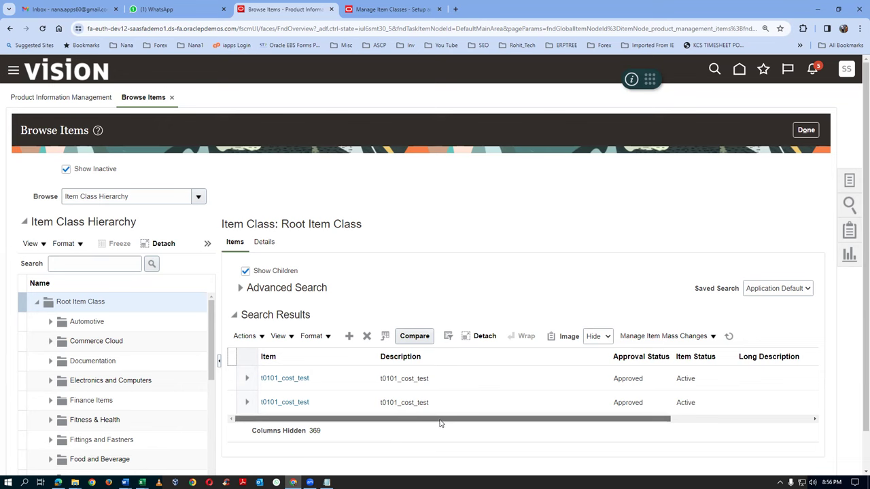
left_click_drag(440, 423, 561, 423)
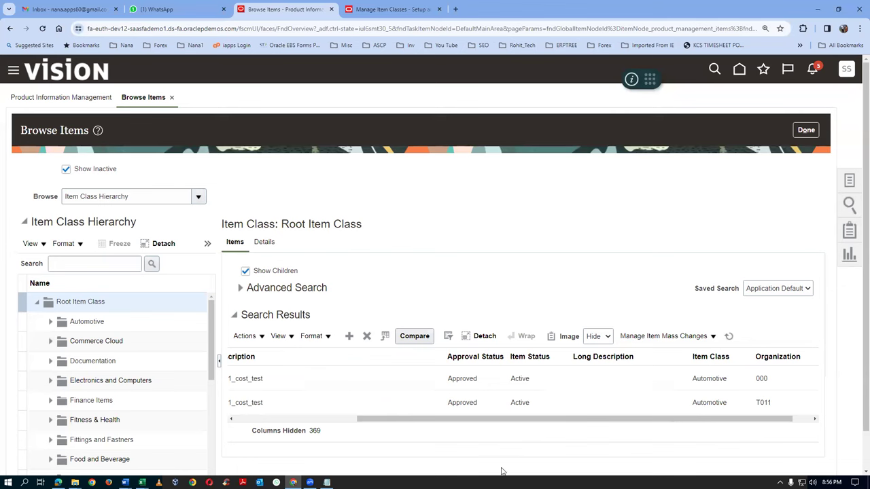
left_click(576, 401)
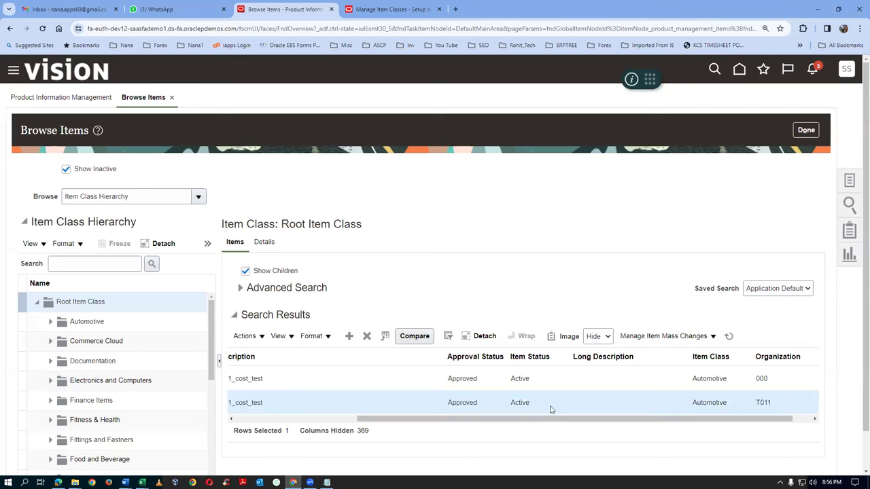
left_click_drag(554, 423, 357, 453)
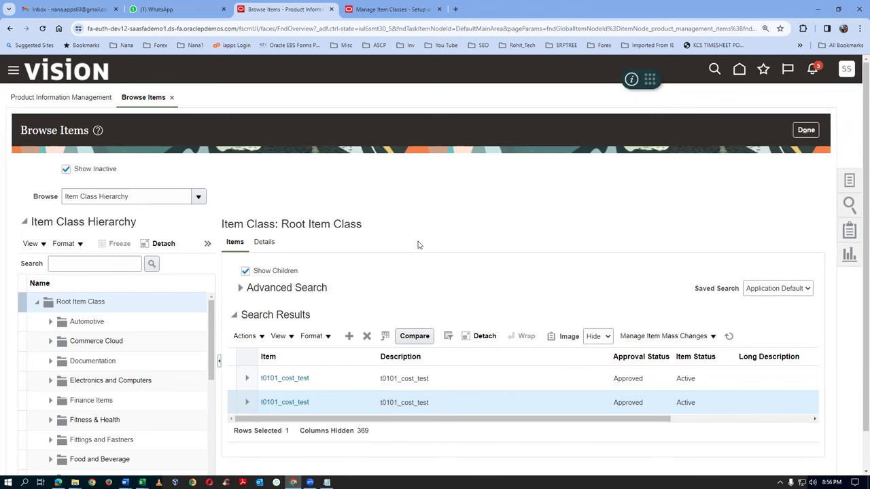
left_click(807, 129)
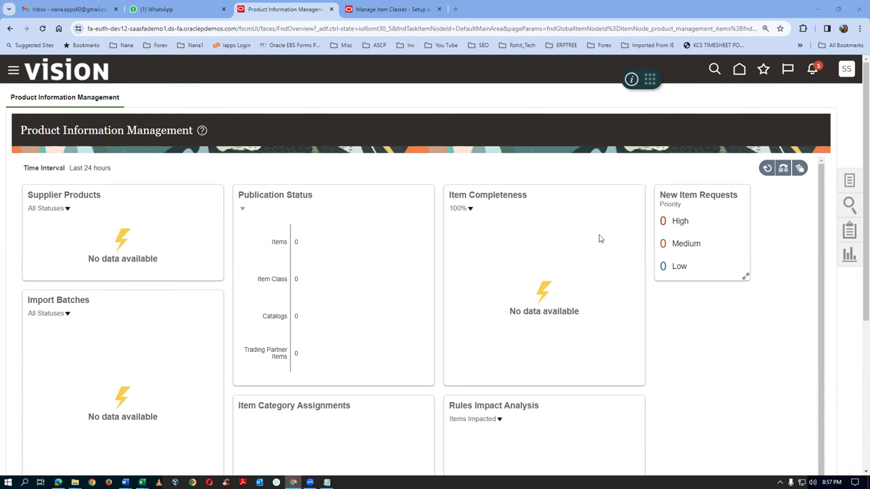
Go from Home through Supply Chain Execution and Inventory Management to Create Miscellaneous Transaction
left_click(740, 70)
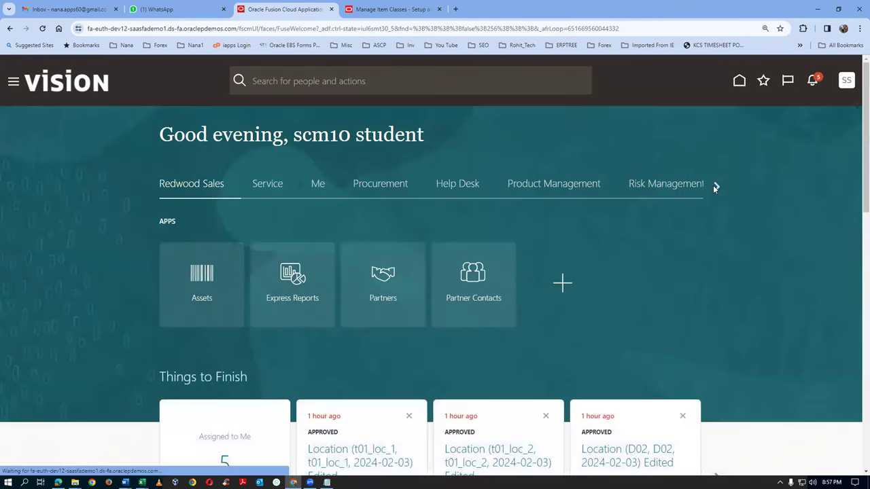
left_click(717, 186)
left_click(716, 187)
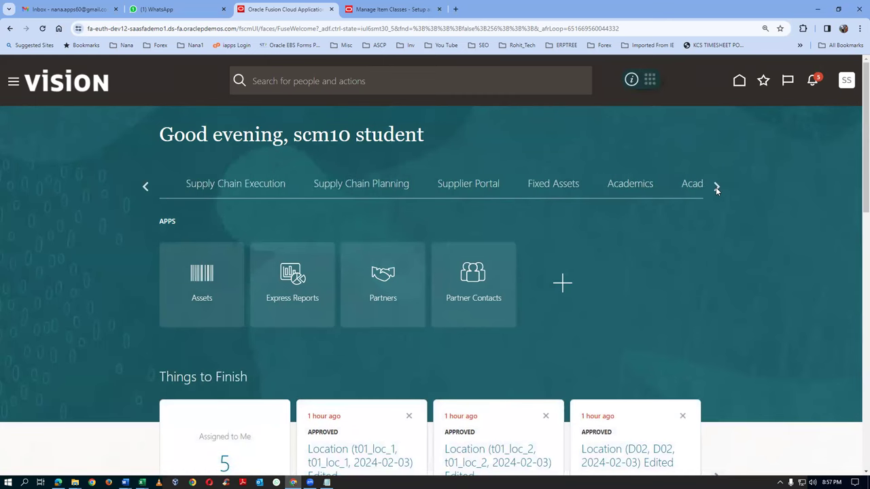
left_click(211, 191)
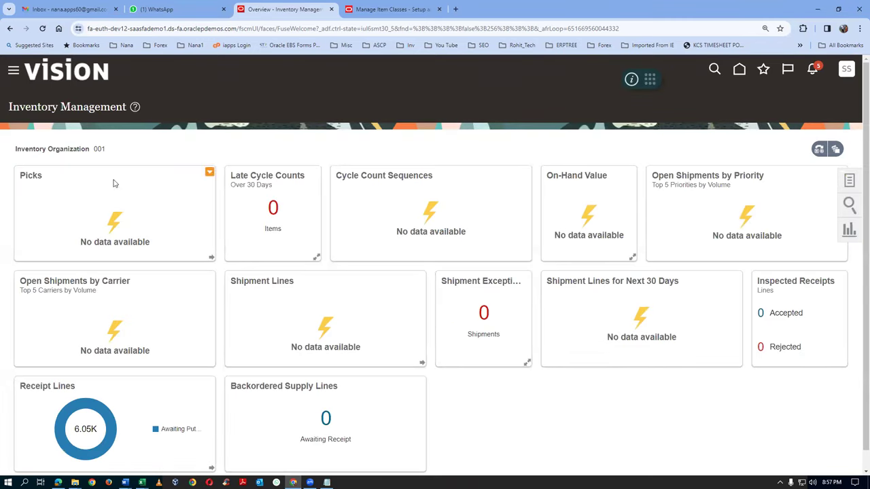
left_click(849, 182)
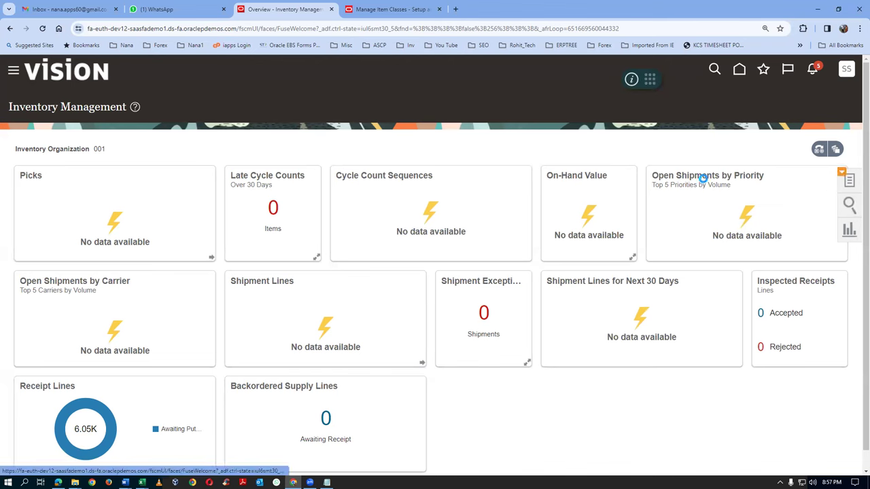
left_click(757, 136)
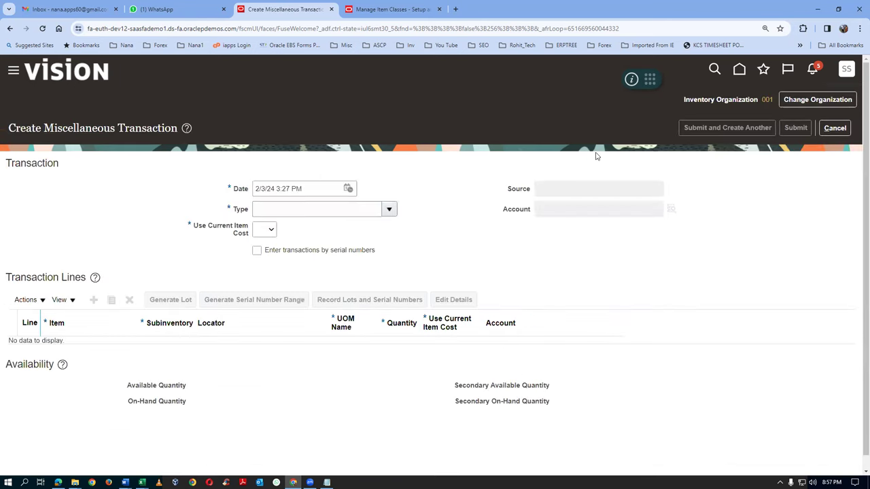
Change the inventory organization to T011
left_click(811, 101)
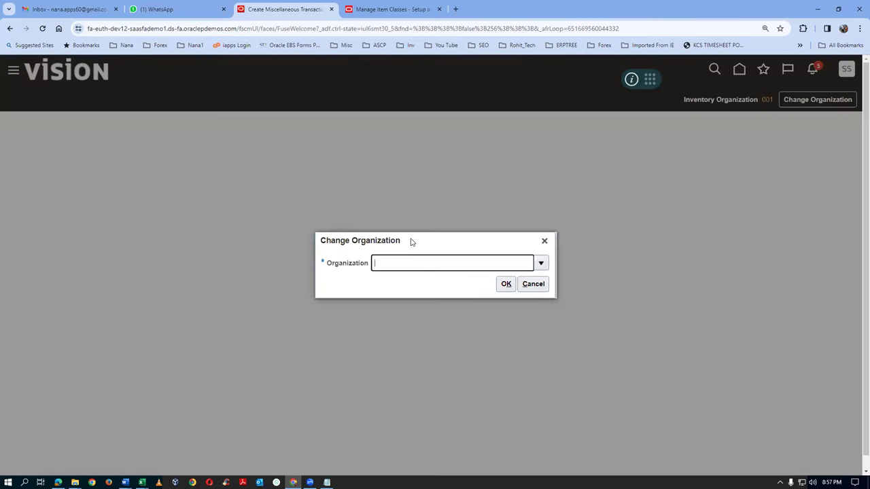
type("011")
key("Tab")
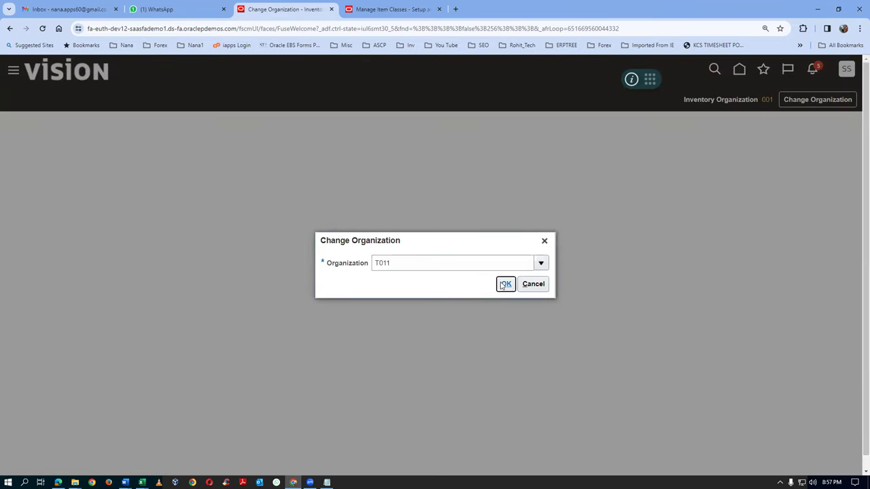
left_click(506, 284)
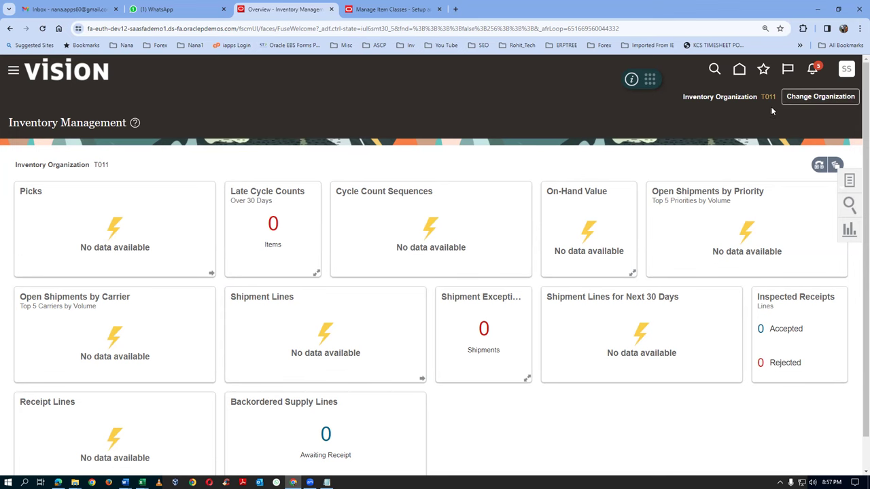
left_click(850, 182)
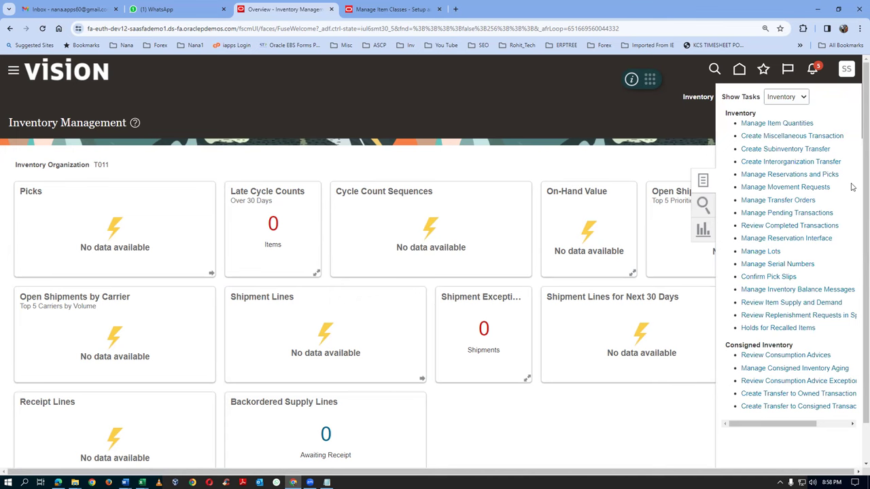
Create a Miscellaneous Receipt with account 101.10.15925.000.000.000
left_click(804, 137)
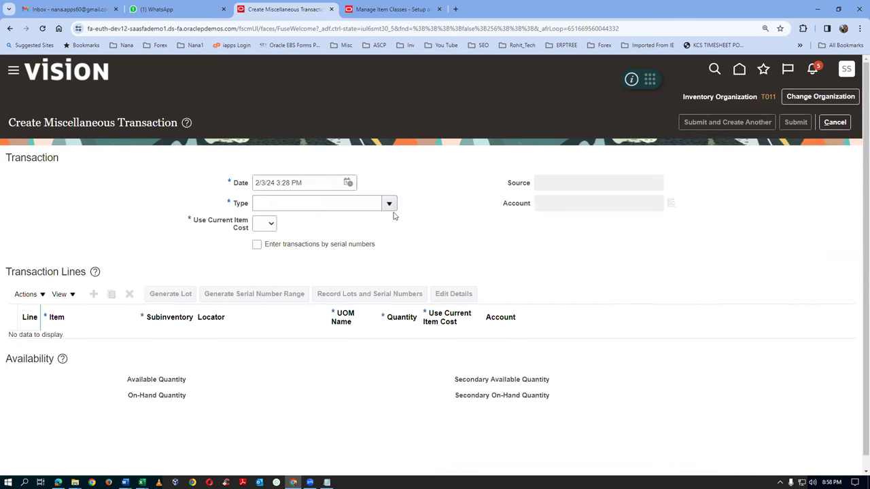
left_click(389, 203)
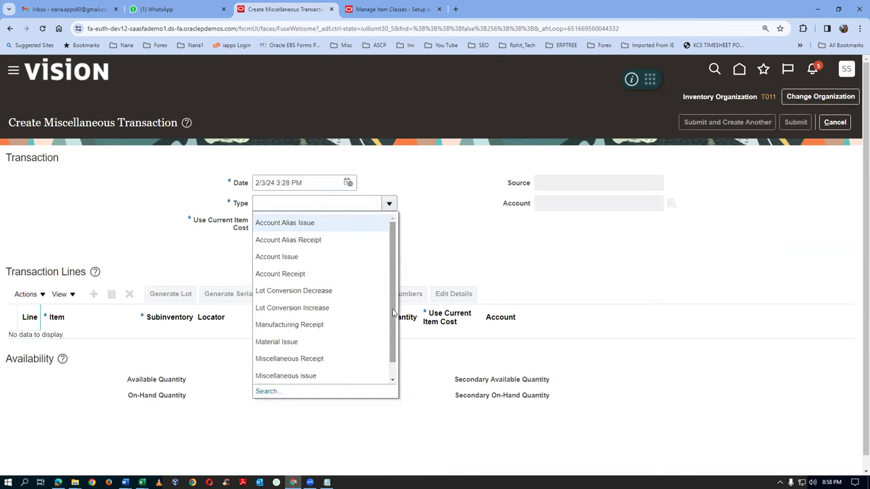
scroll(392, 312, "down", 1)
left_click(258, 203)
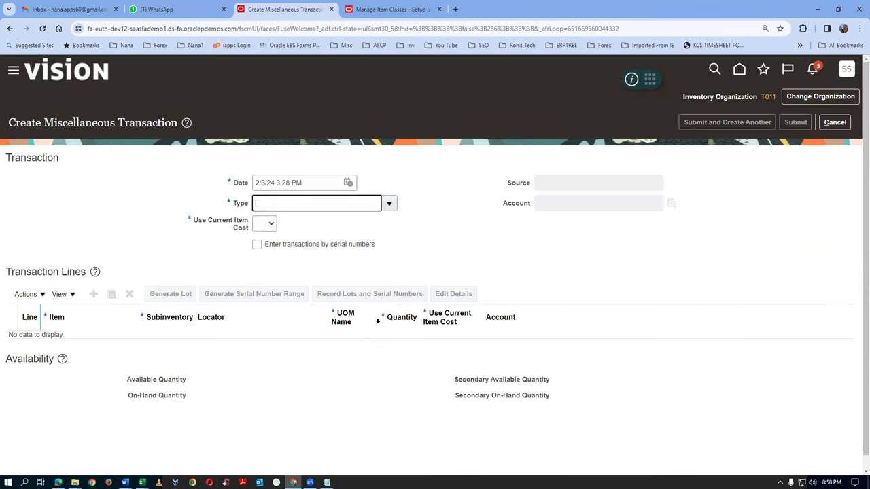
left_click(563, 203)
left_click(672, 205)
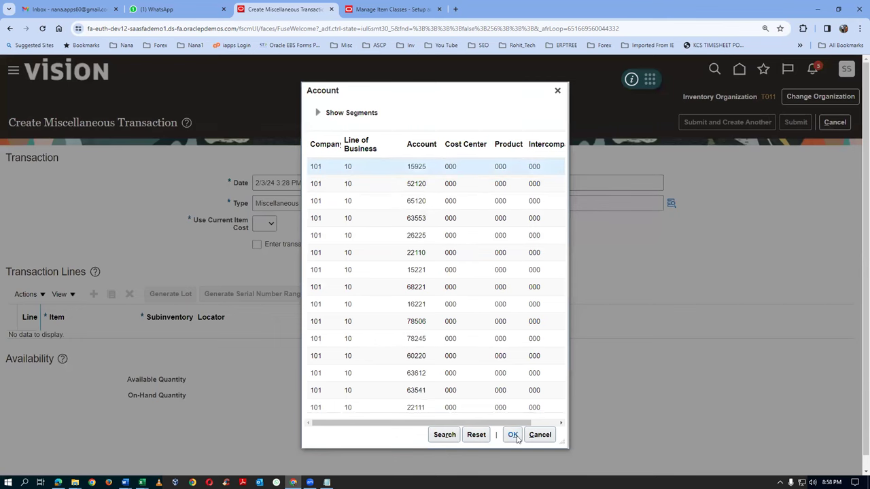
left_click(514, 436)
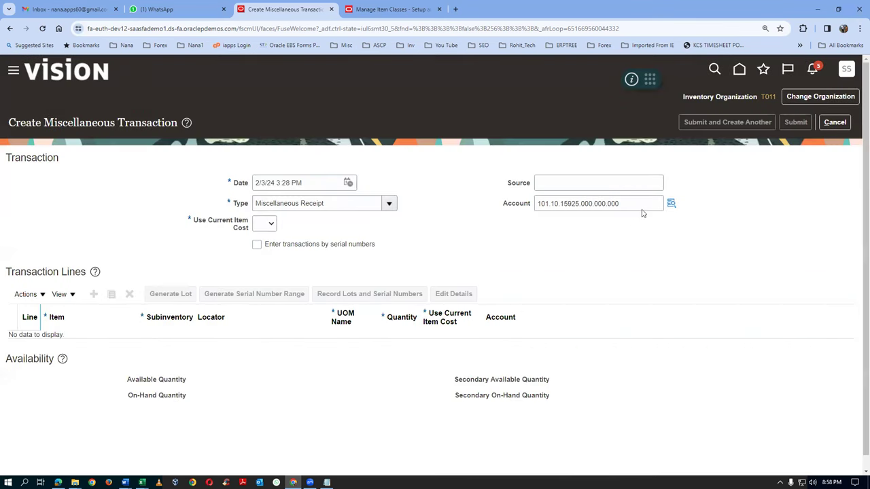
Copy the account into Notepad after the label 'Offset'
left_click_drag(639, 203, 518, 231)
key("ctrl+c")
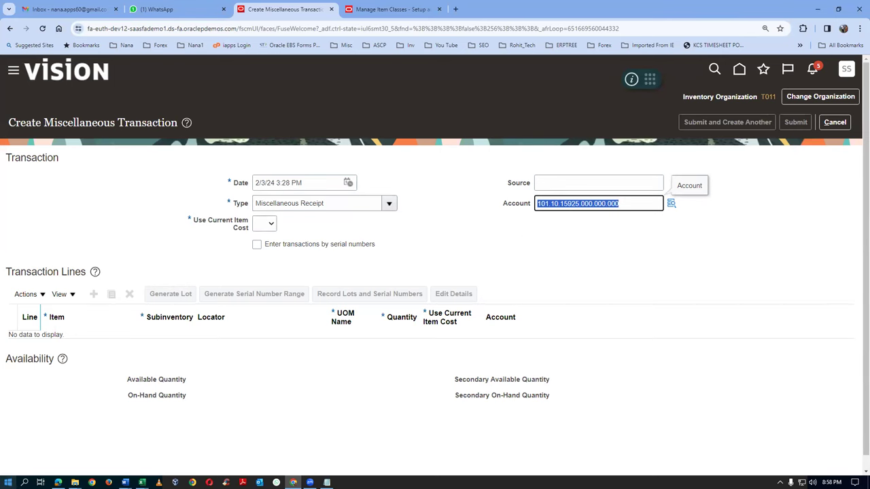
key("super")
type("notepad")
key("Return")
key("Return")
type("Offset")
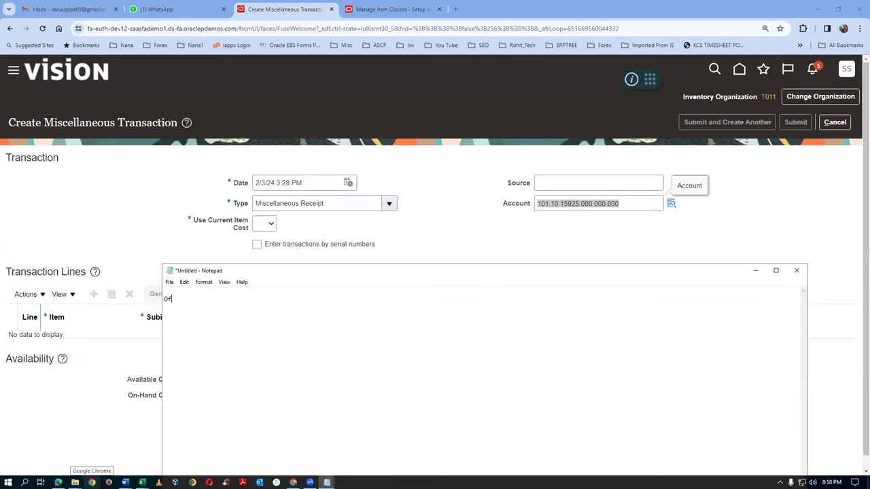
key("Tab")
key("ctrl+v")
key("Return")
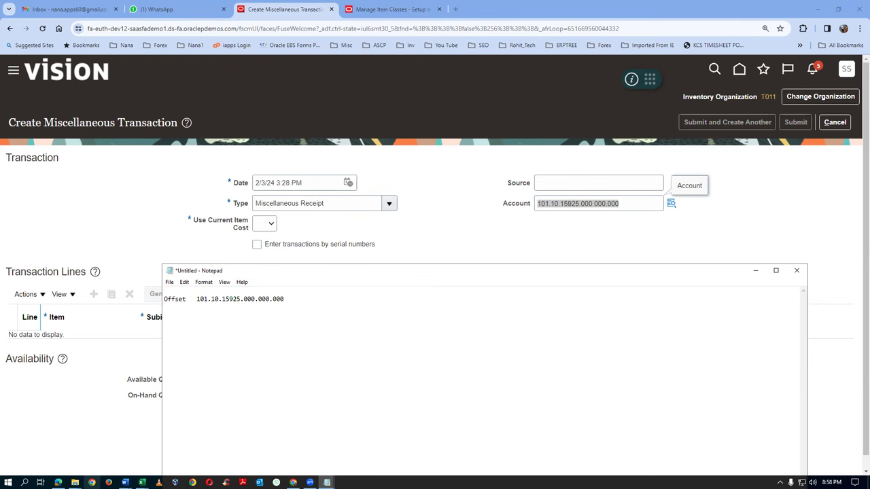
left_click(149, 255)
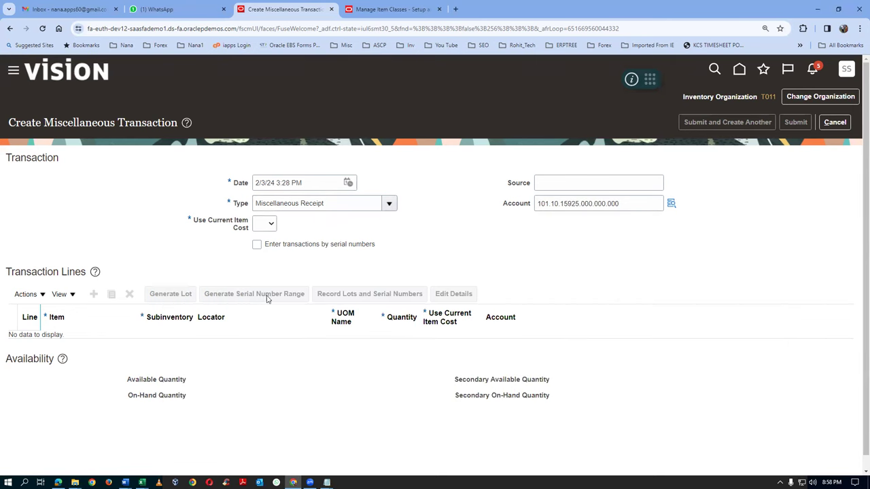
Set Use Current Item Cost to No and add line 1 for item t0101_cost_test in t011_RMS_1
left_click(265, 228)
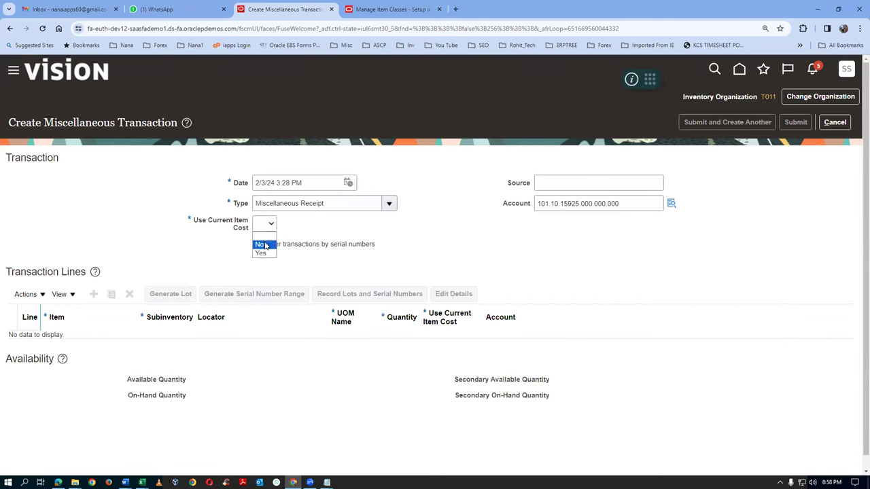
left_click(261, 245)
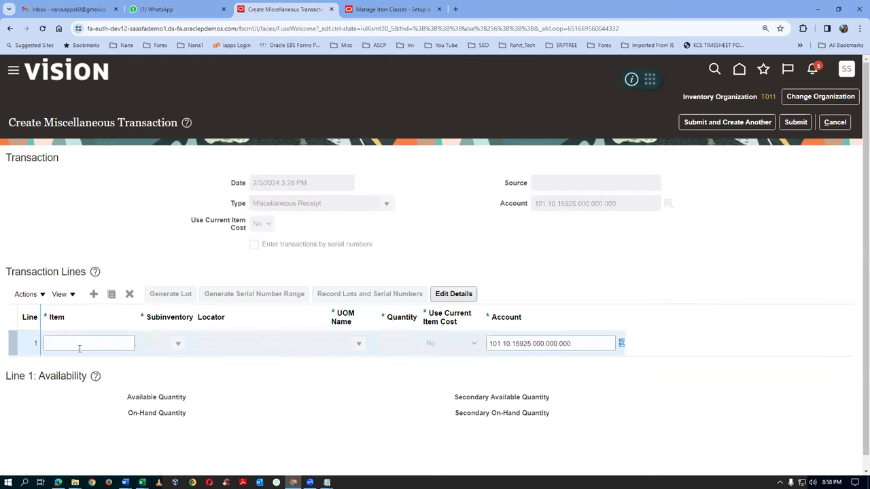
type("0101")
key("Tab")
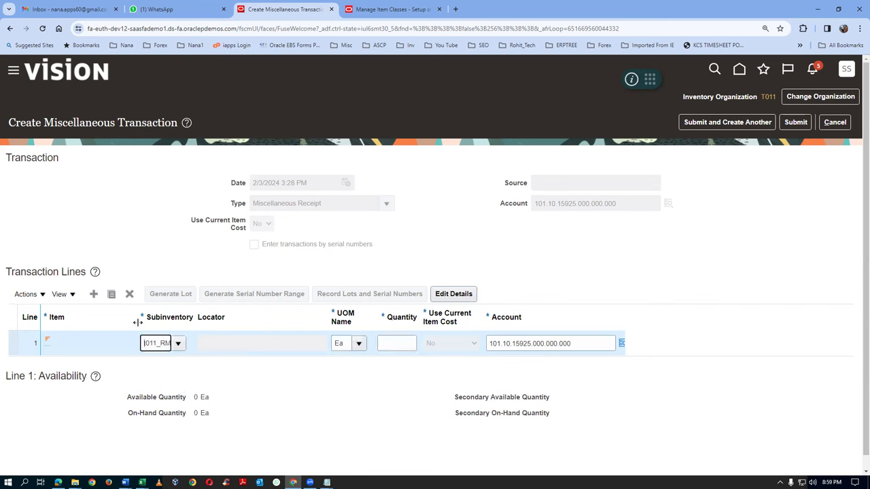
left_click_drag(150, 327, 162, 323)
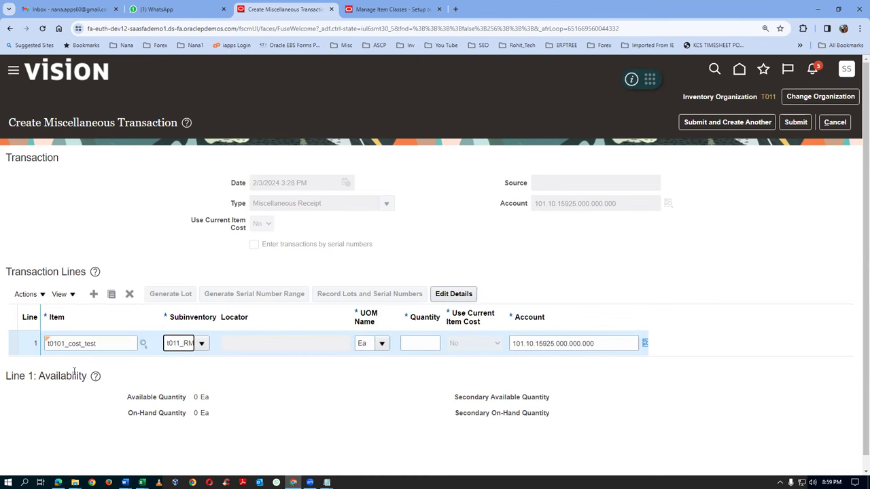
left_click(455, 293)
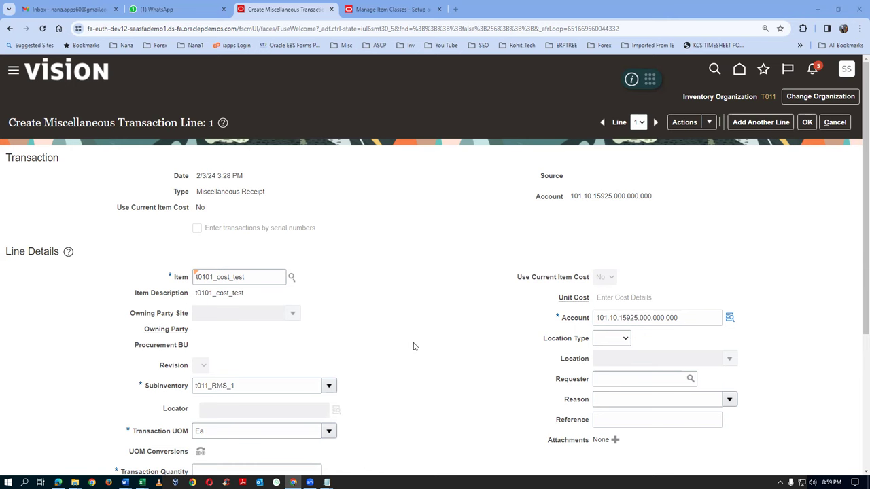
Enter a transaction quantity of 100 for line 1
scroll(413, 347, "down", 1)
left_click(255, 382)
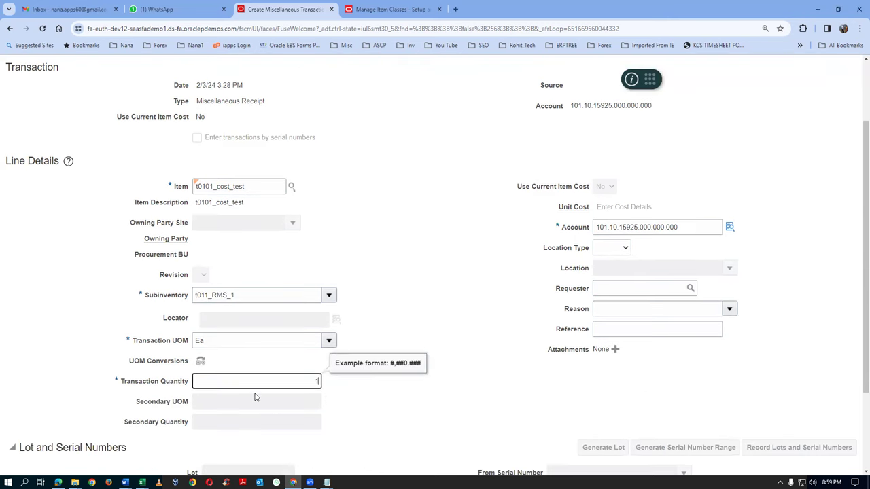
type("100")
key("Tab")
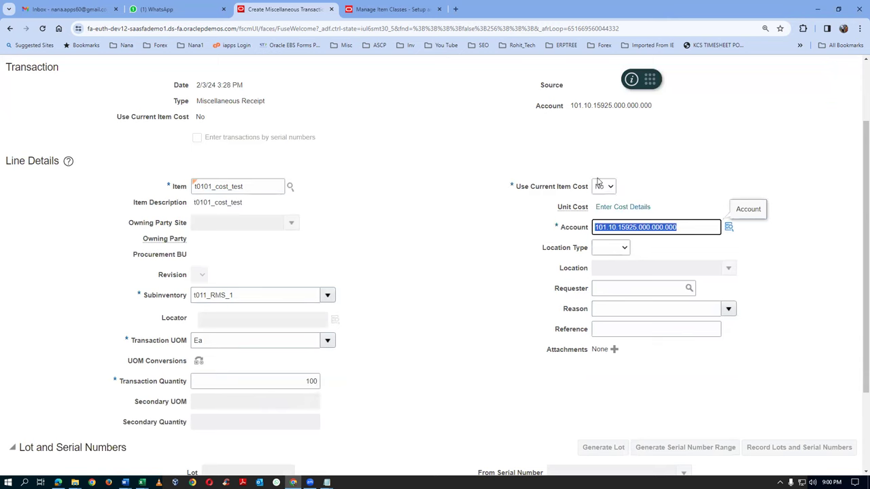
Add an Item price cost component of 10 in the line's cost details
left_click(616, 207)
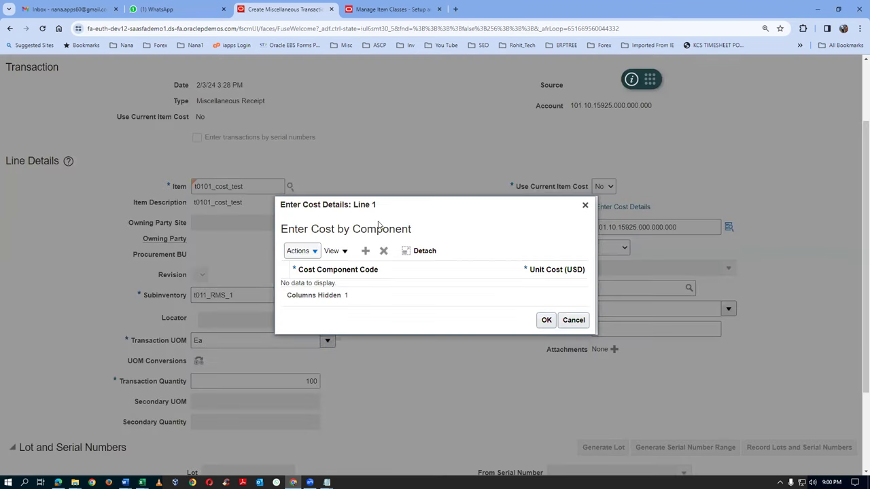
left_click(372, 254)
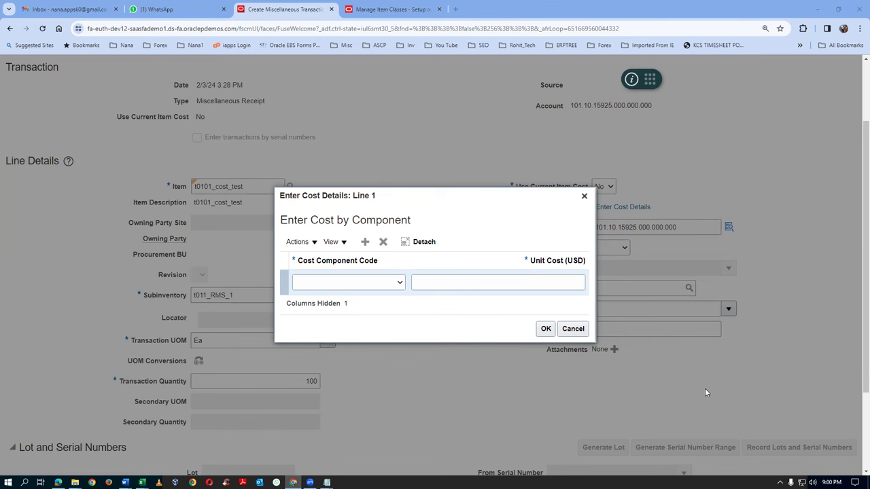
left_click(347, 285)
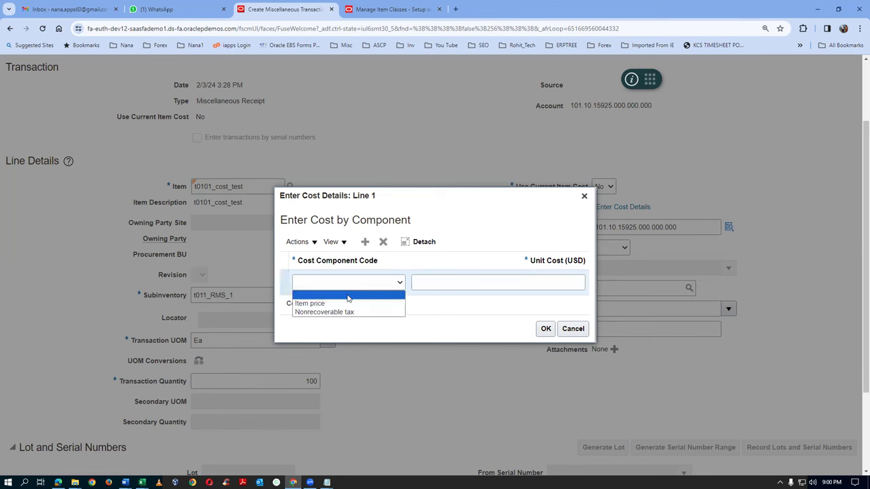
left_click(320, 303)
left_click(441, 284)
type("10")
key("Tab")
Add a Nonrecoverable tax component of 1 and apply the 11.00 USD unit cost
left_click(370, 243)
left_click(346, 276)
left_click(348, 301)
left_click(522, 270)
type("1")
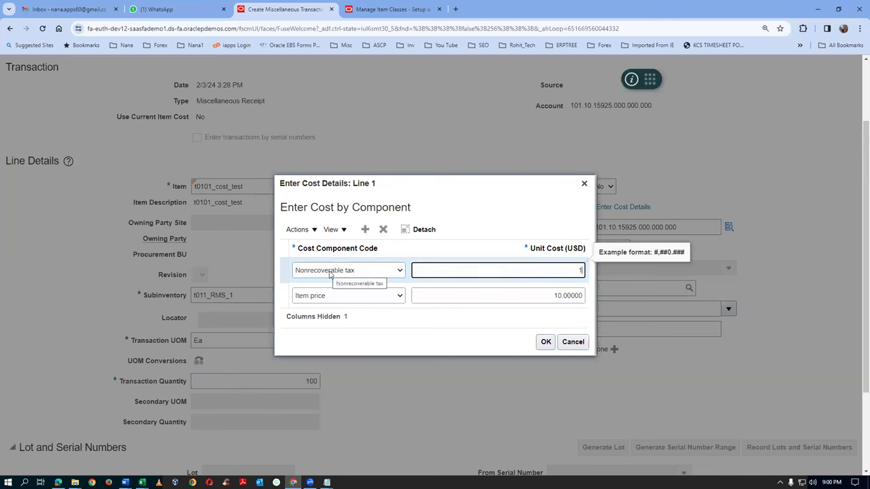
left_click(374, 346)
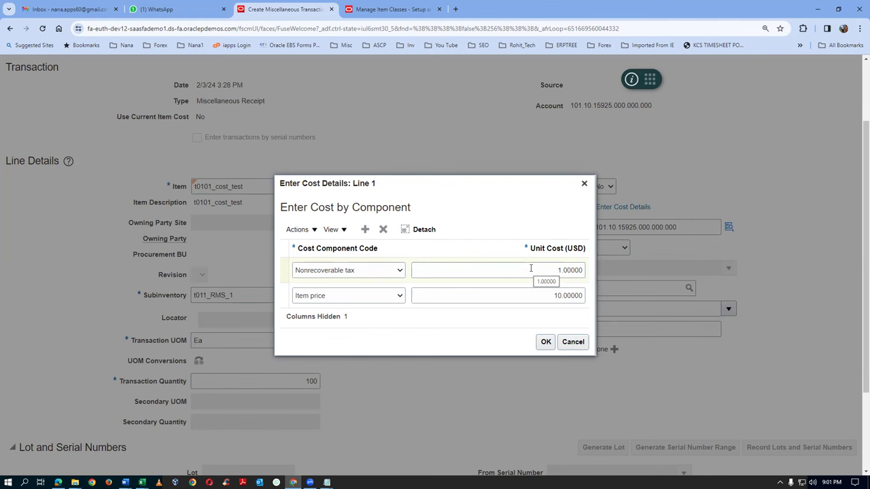
left_click(546, 342)
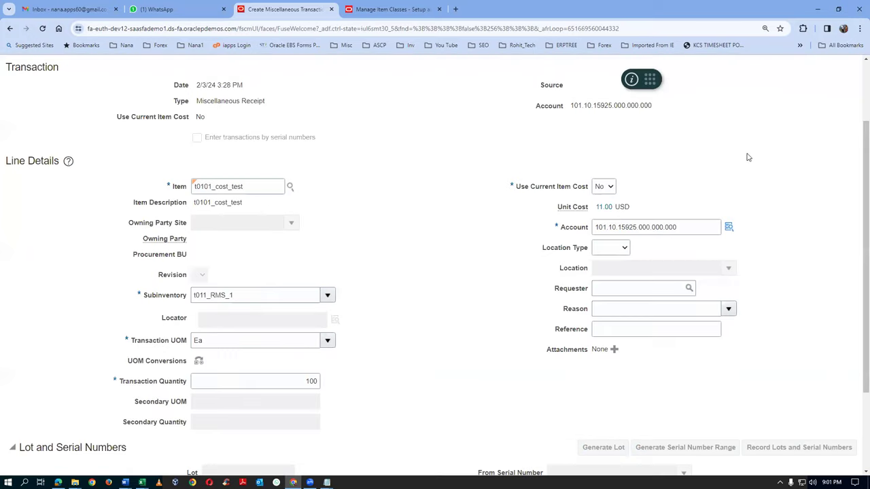
Finish line 1, submit the Miscellaneous Receipt, and acknowledge the success message
scroll(748, 167, "up", 2)
left_click(807, 123)
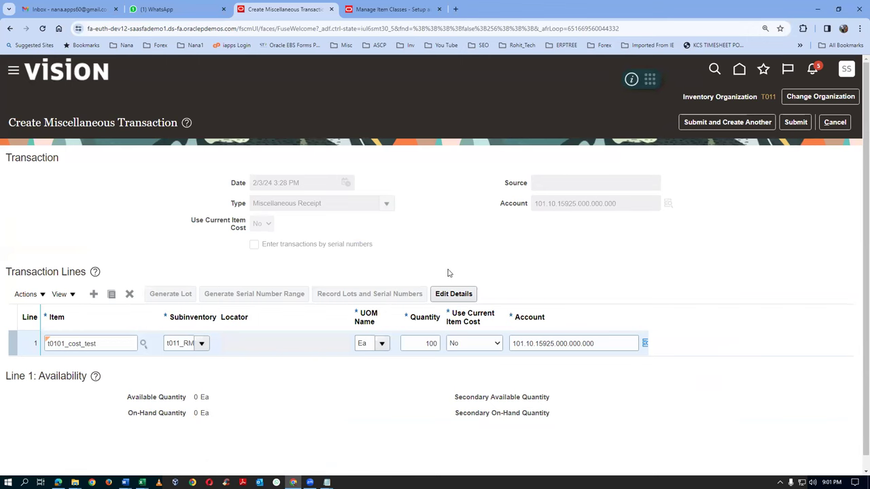
left_click(796, 122)
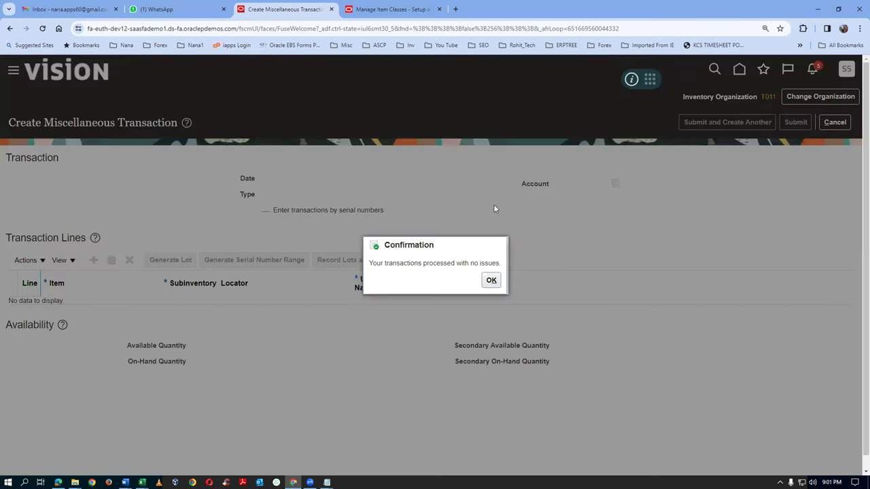
left_click(499, 281)
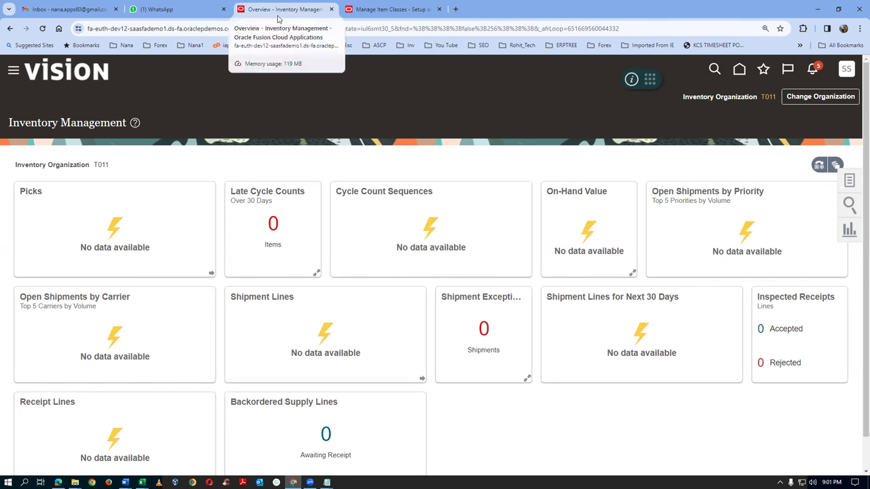
Duplicate the browser tab and open Scheduled Processes from the Tools group
right_click(294, 11)
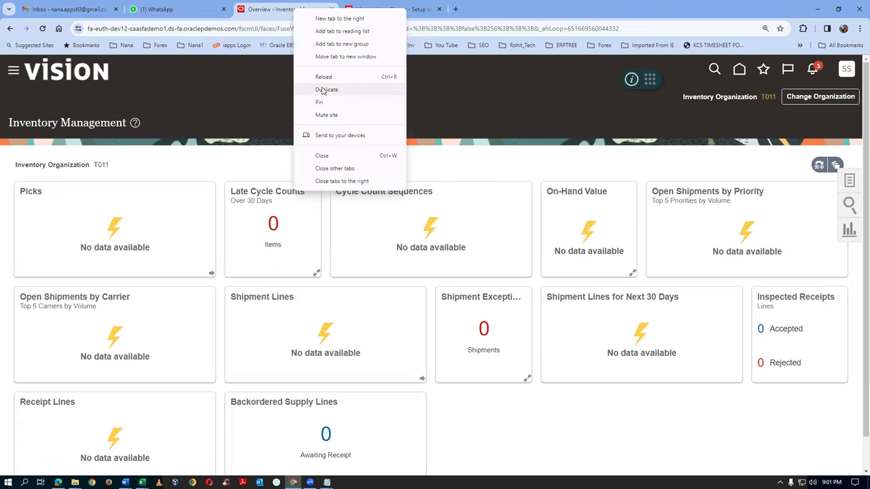
left_click(327, 90)
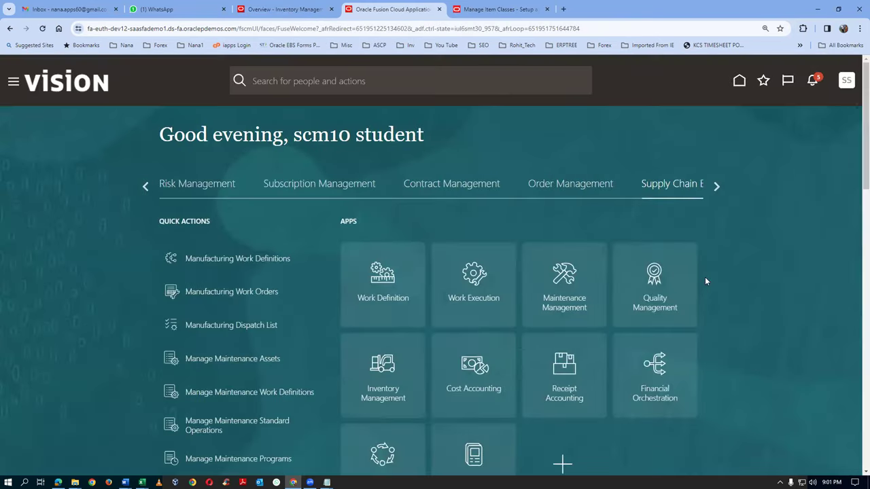
left_click(716, 186)
left_click(716, 186)
left_click(349, 184)
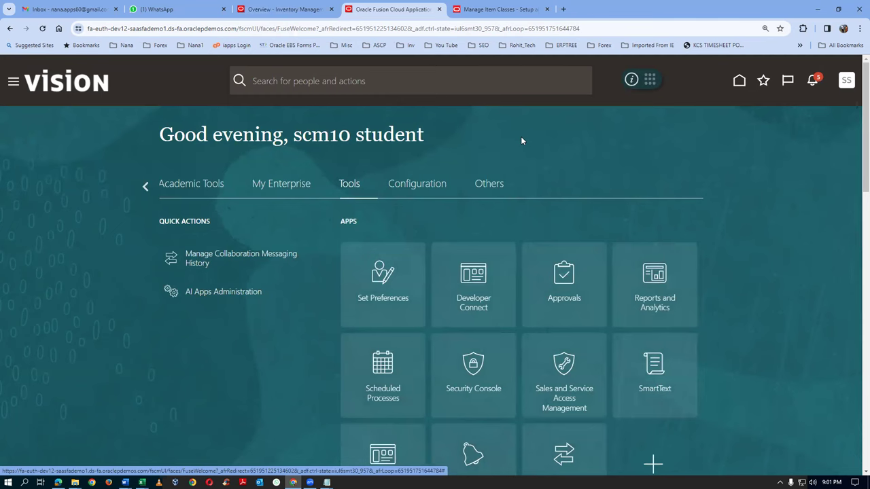
left_click(389, 394)
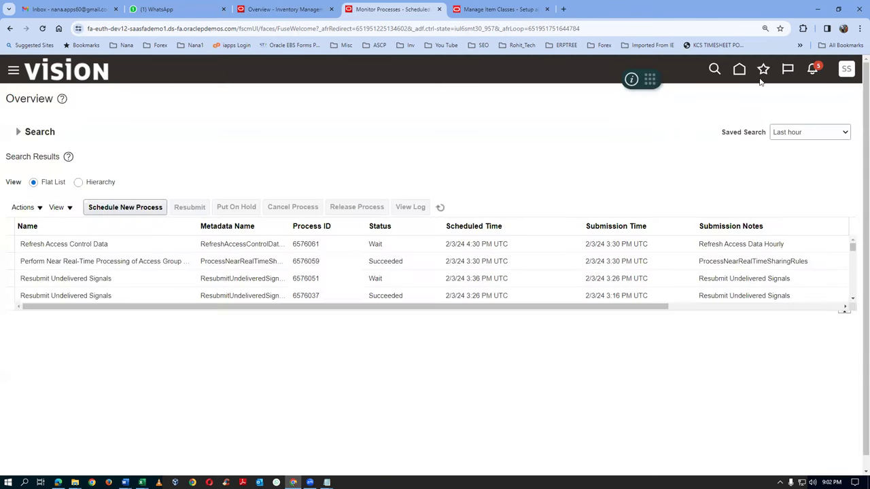
Add the Scheduled Processes page to favorites as Monitor Processes
left_click(762, 75)
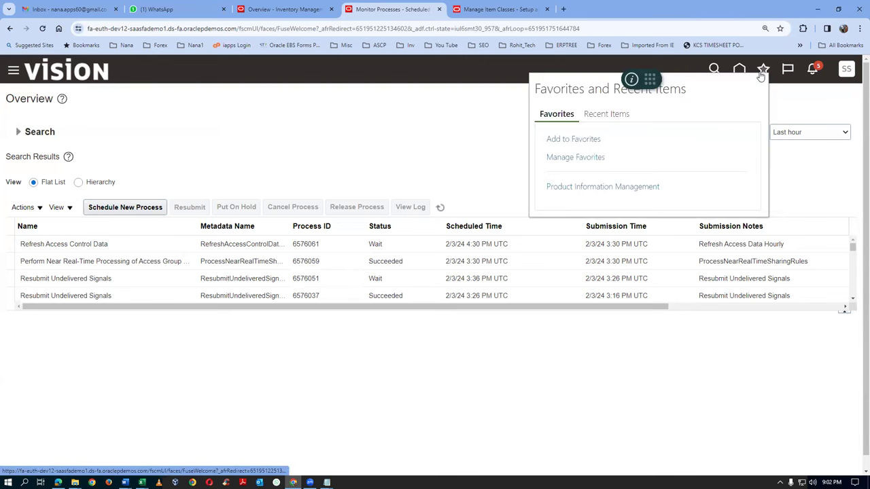
left_click(576, 140)
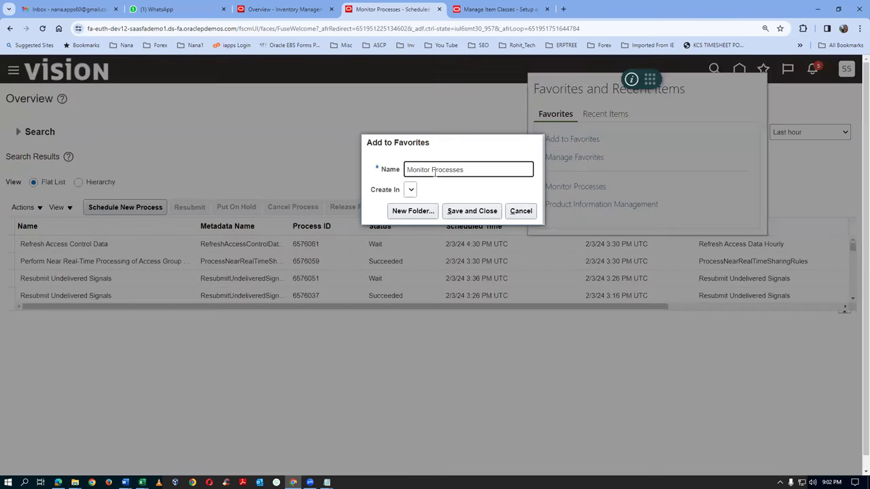
left_click(475, 212)
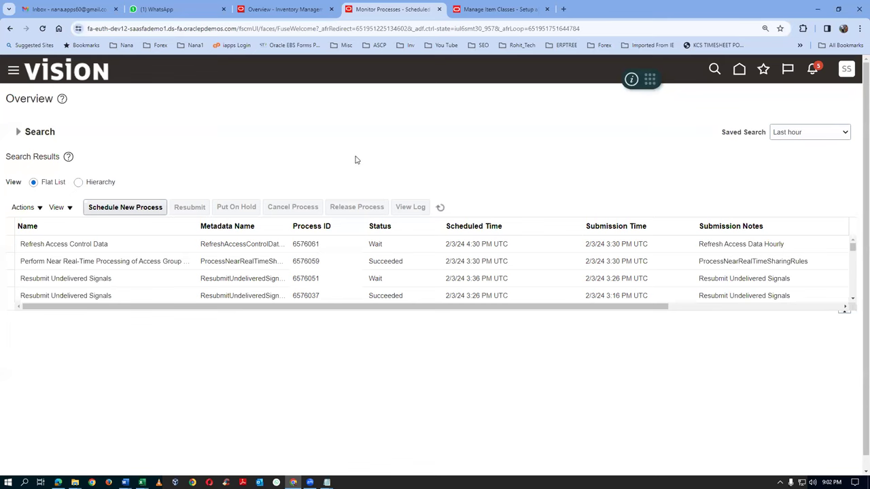
left_click(136, 211)
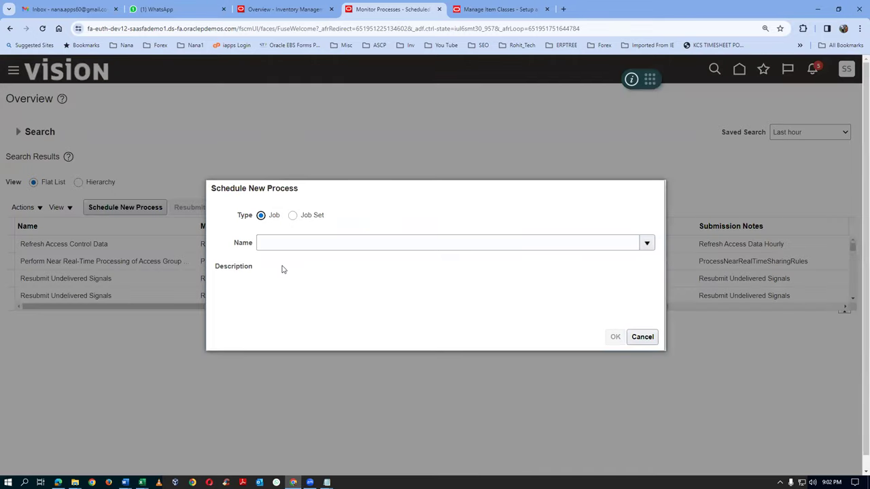
Select the Transfer Transactions from Inventory to Costing job via pattern TRANS%TRANS%INV%COST%
left_click(282, 246)
type("TRA")
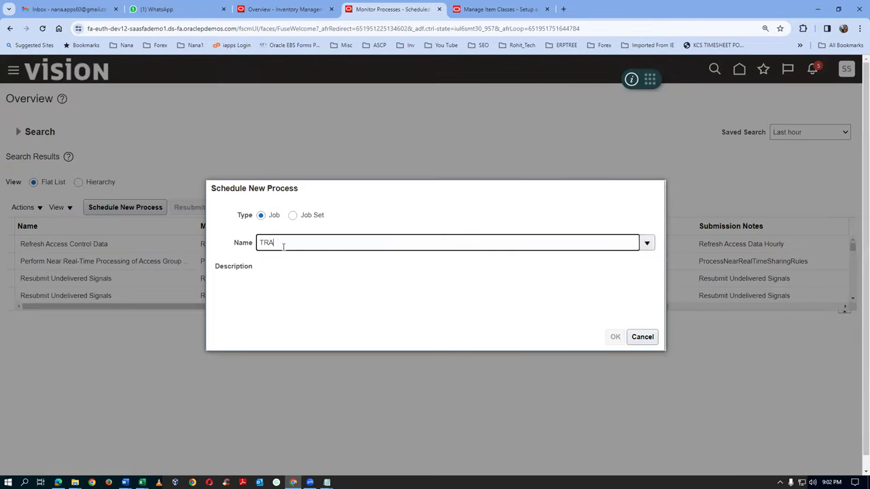
type("NS%TRANS%INV%COST%")
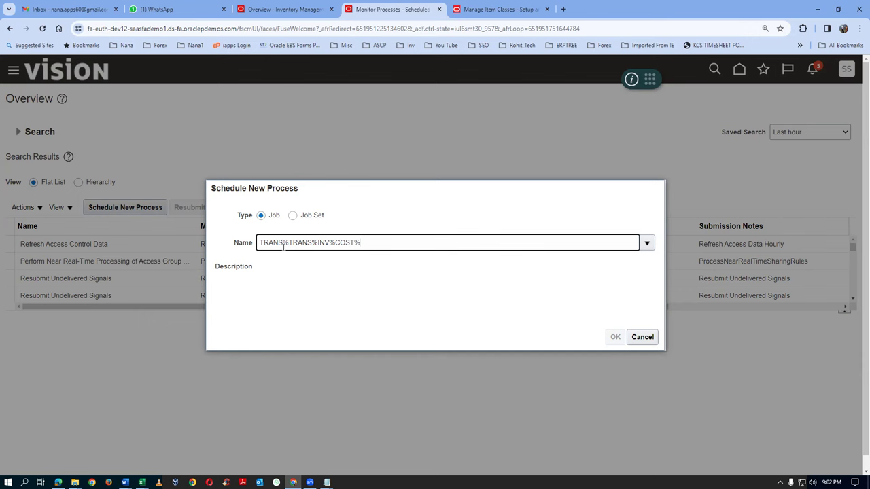
key("Tab")
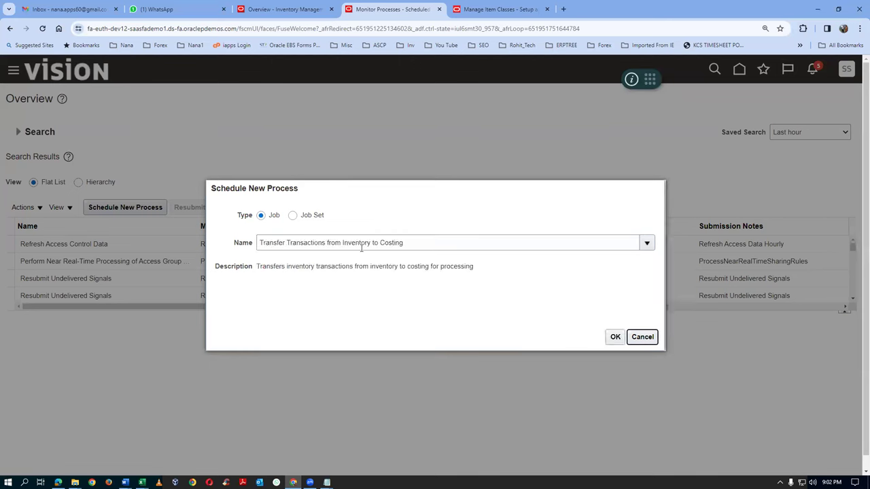
left_click_drag(382, 246, 411, 247)
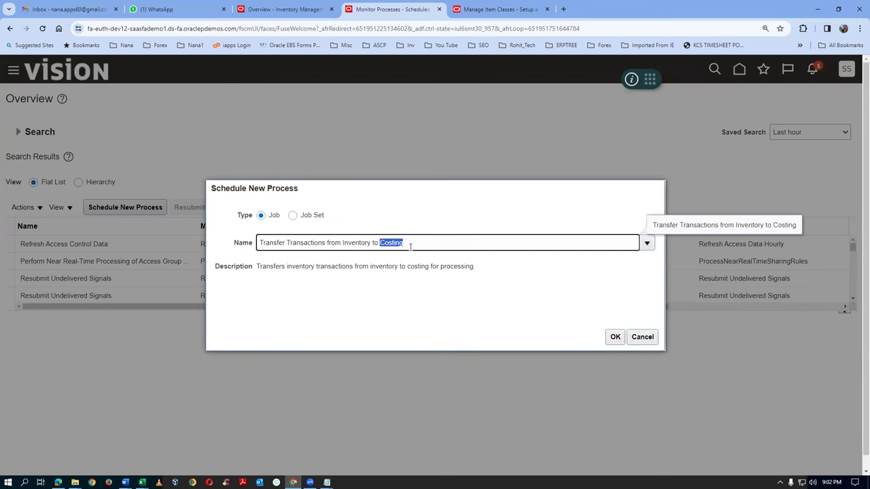
left_click(420, 295)
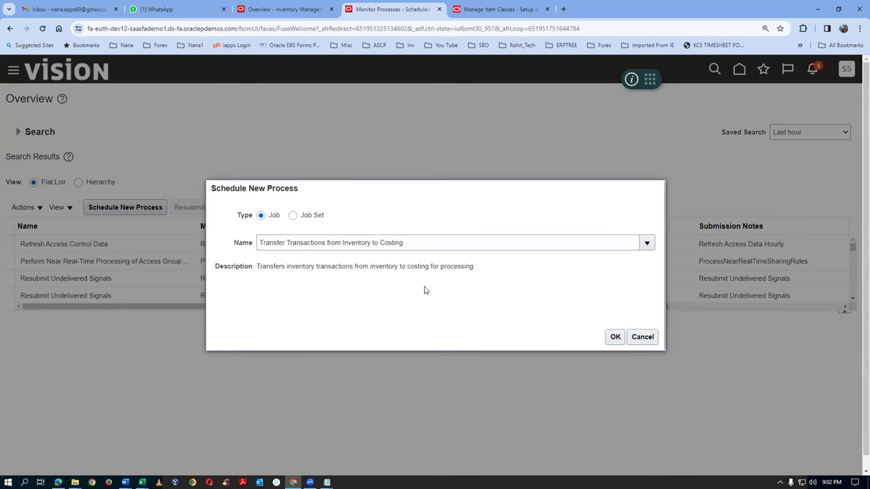
left_click(615, 337)
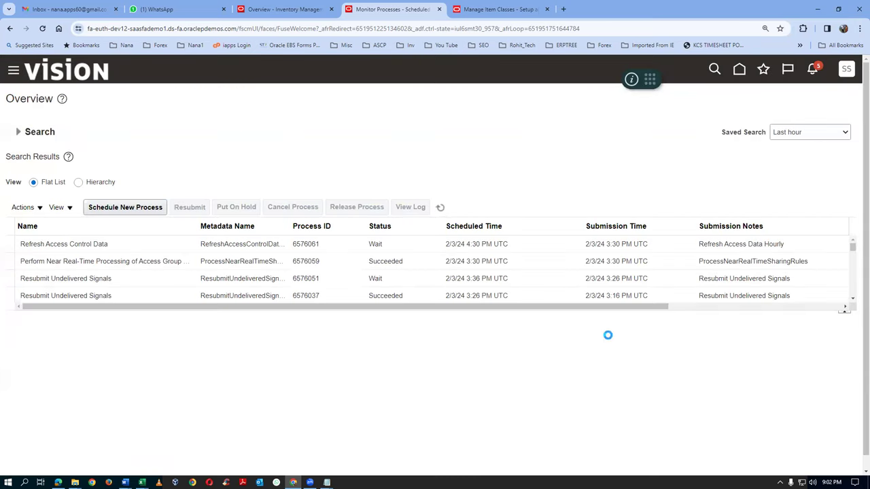
Set Cost Organization to t01_cost_org with Commit Limit 500000, and show the advanced options
left_click(346, 235)
type("t01")
key("Tab")
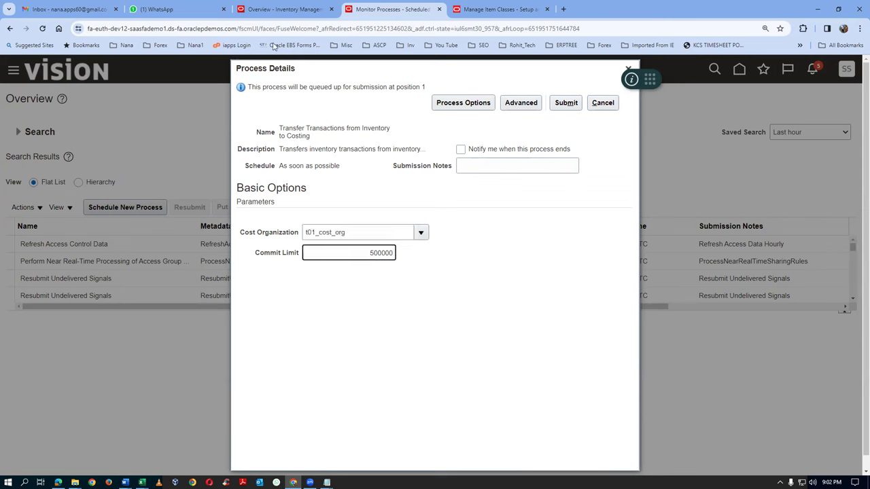
left_click_drag(280, 129, 299, 139)
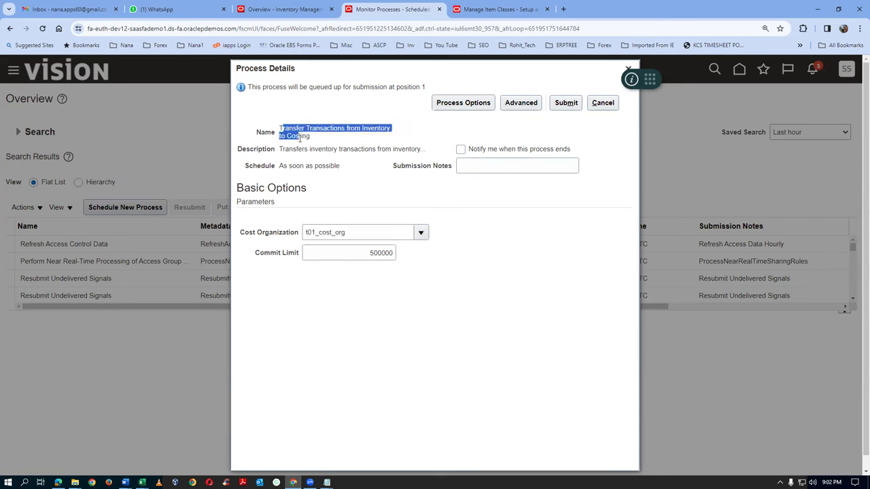
left_click(522, 103)
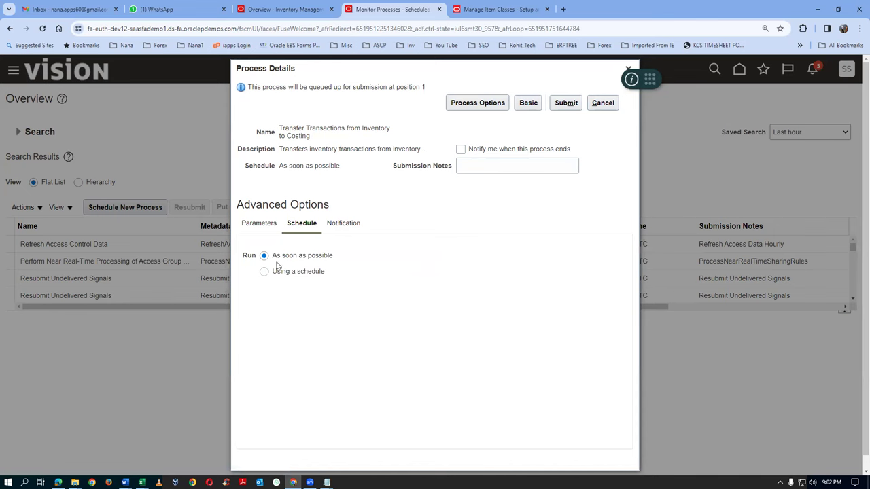
Run the process on a schedule with Hourly/Minute frequency every 2 hours
left_click(265, 272)
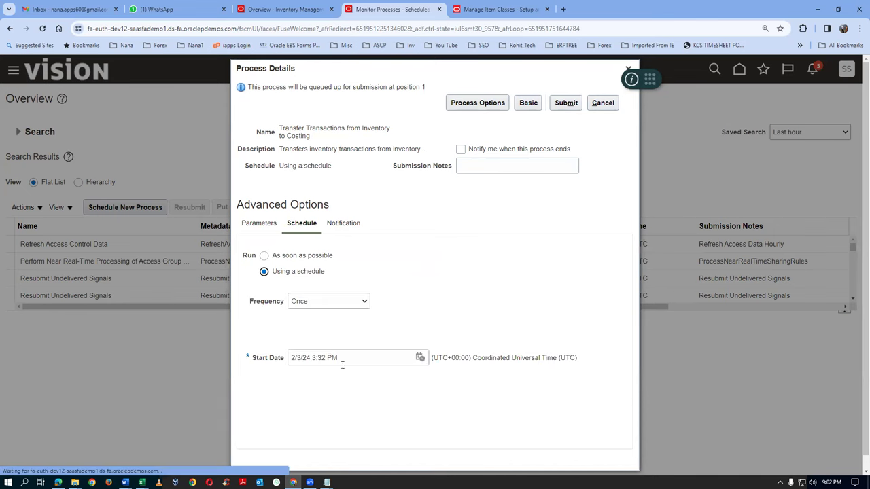
left_click(318, 304)
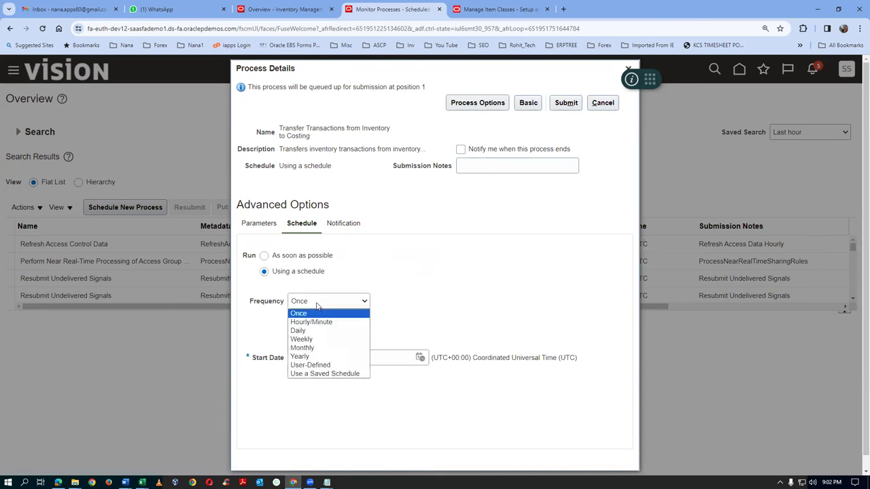
left_click(322, 324)
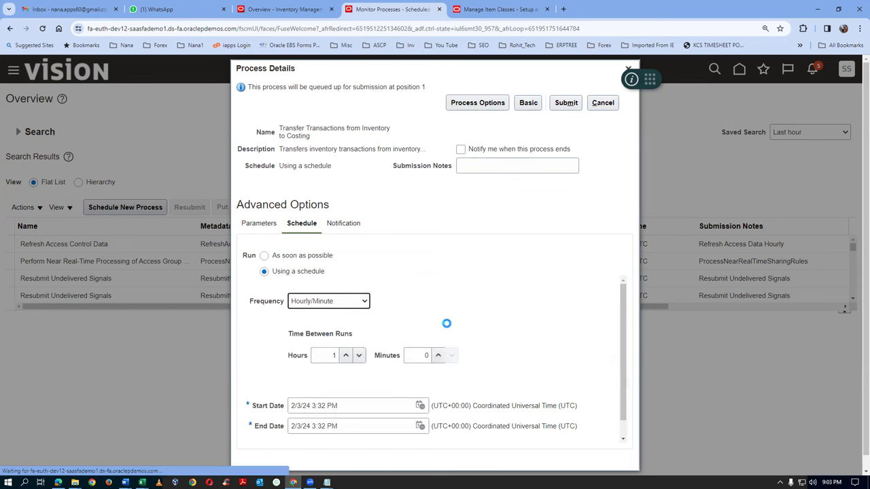
left_click(326, 360)
left_click(345, 356)
key("Tab")
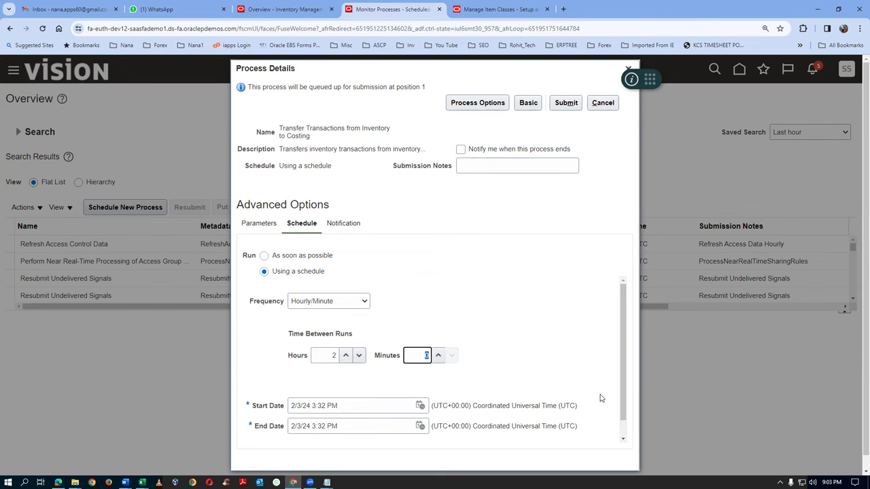
left_click_drag(621, 404, 627, 435)
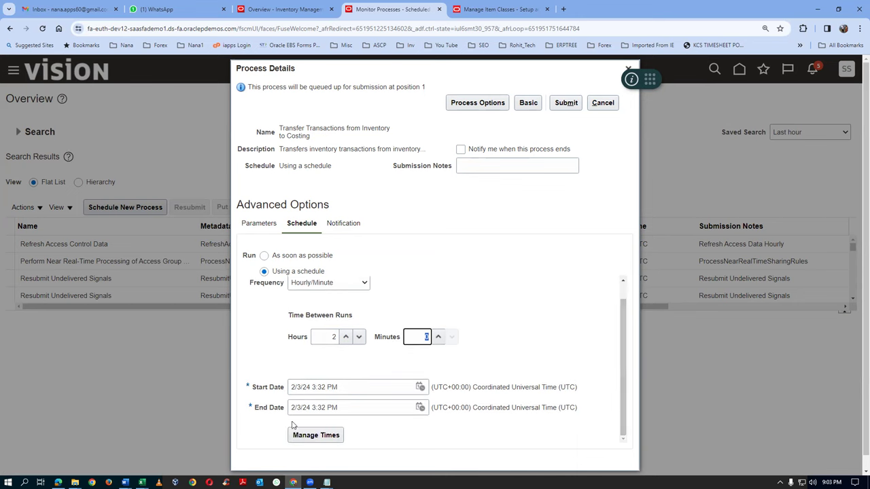
Change the schedule's end date to 2/3/26 3:32 PM
left_click(351, 407)
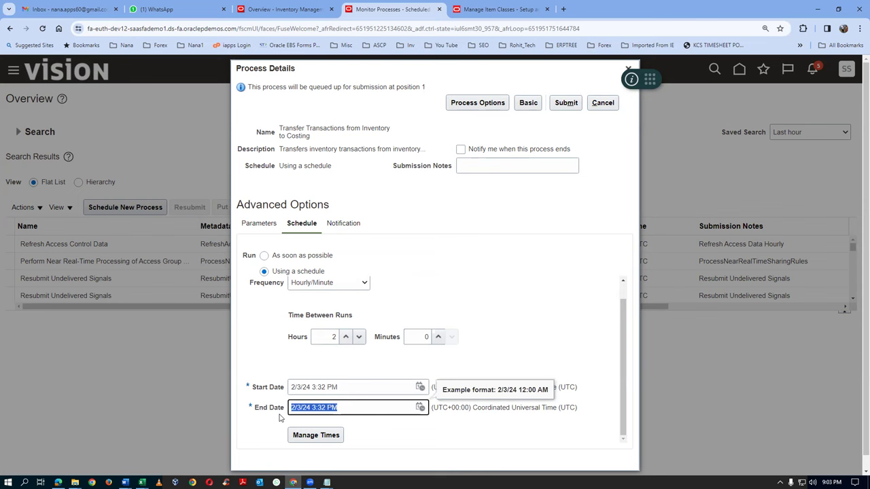
left_click(303, 408)
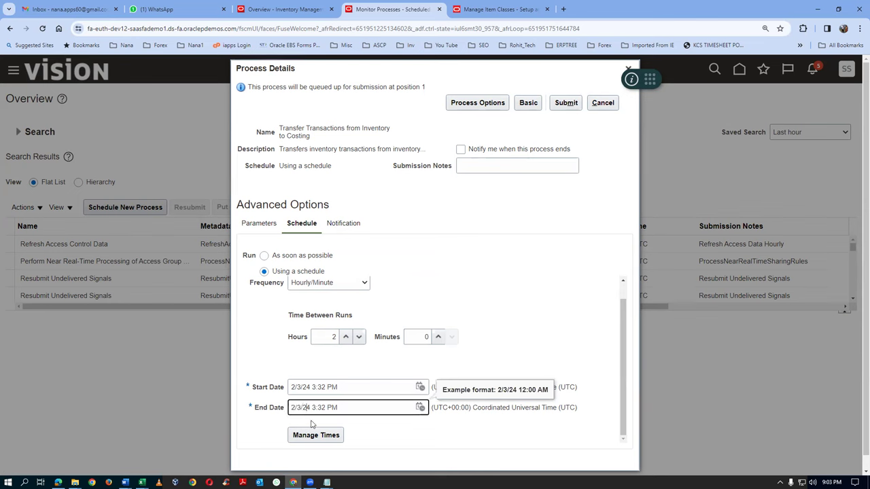
key("Delete")
type("6")
left_click(566, 221)
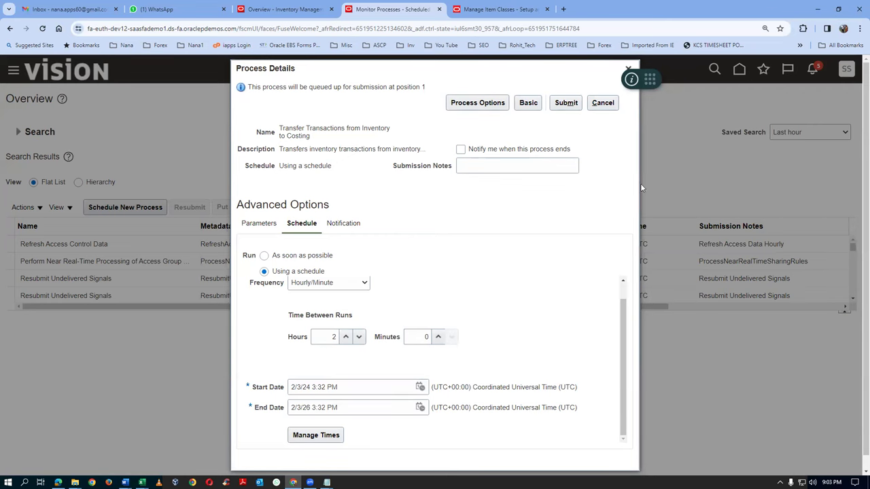
Submit the scheduled transfer process, acknowledge the confirmation, and close the process details
left_click(566, 104)
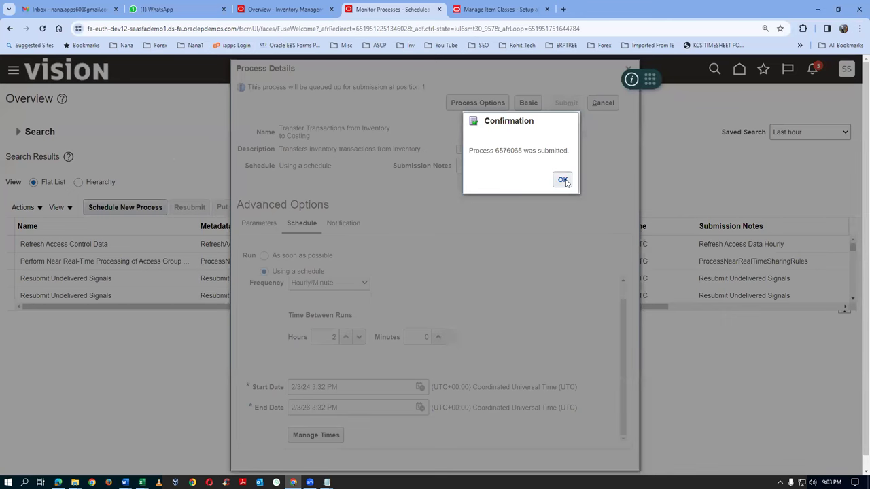
left_click(563, 180)
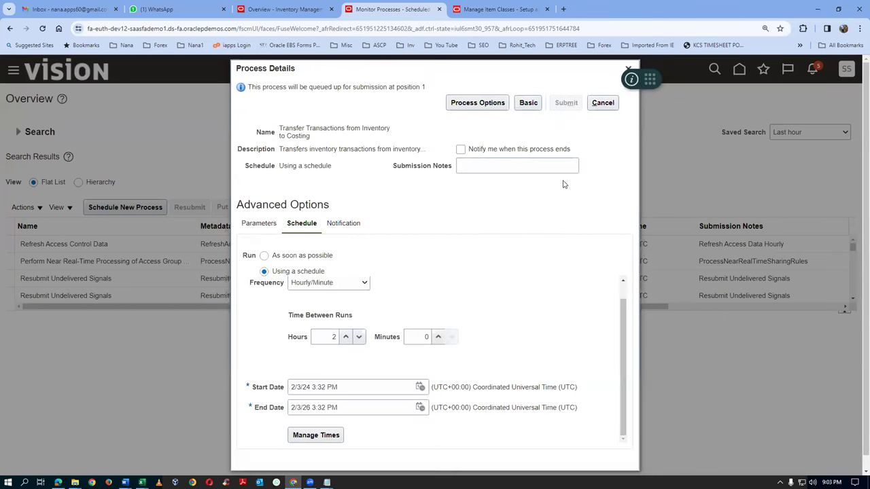
left_click_drag(643, 80, 664, 80)
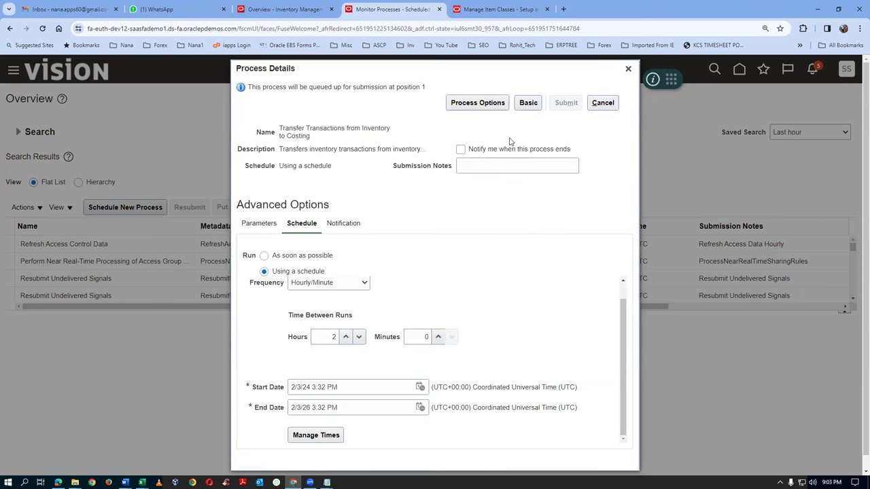
left_click(628, 69)
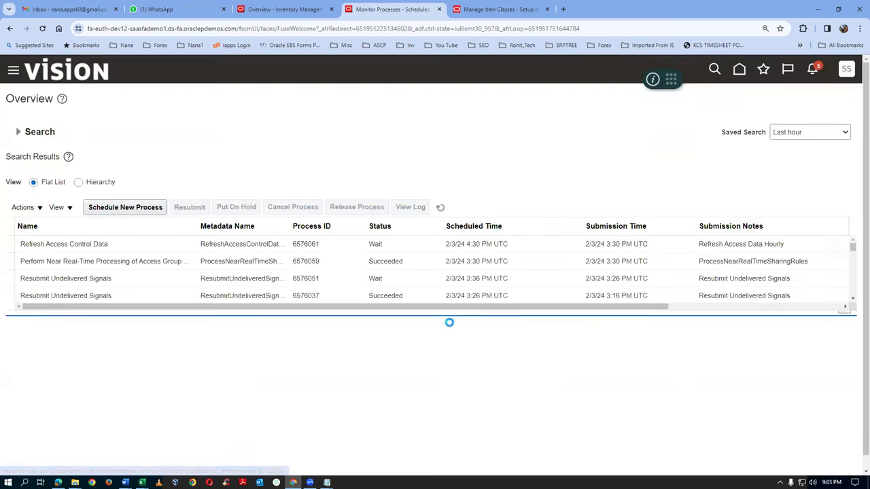
Refresh the scheduled processes list and enlarge the results table to show more rows
left_click(442, 208)
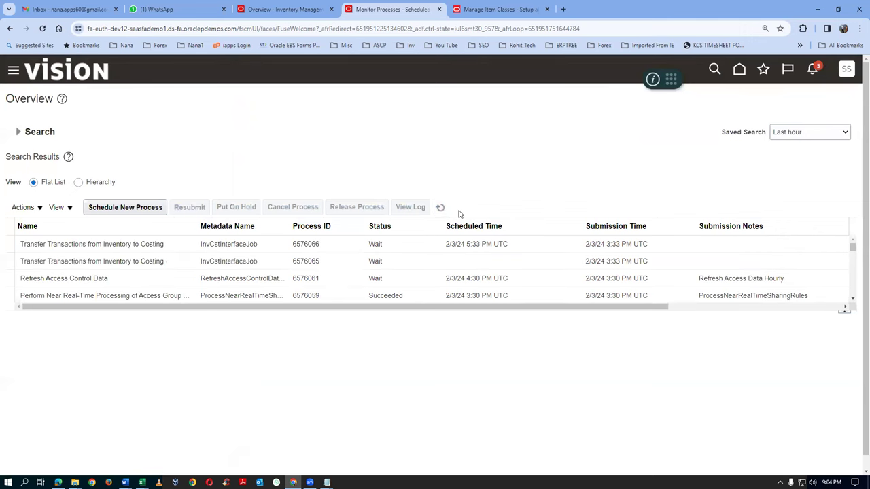
left_click(441, 208)
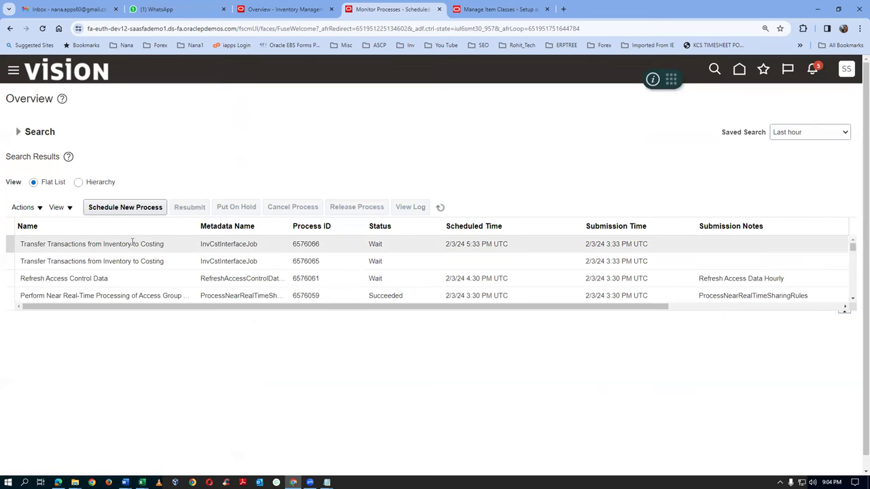
left_click(440, 208)
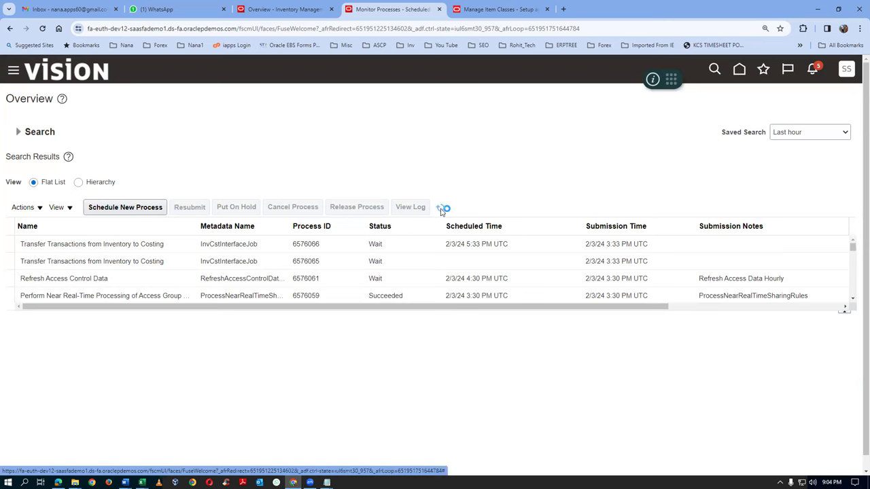
left_click_drag(333, 313, 333, 377)
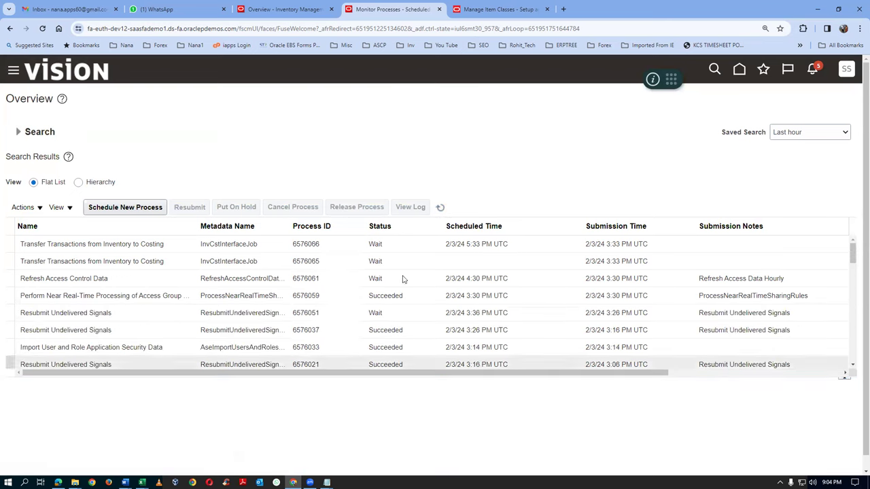
Search for processes submitted by the current user and refresh the results
left_click(18, 135)
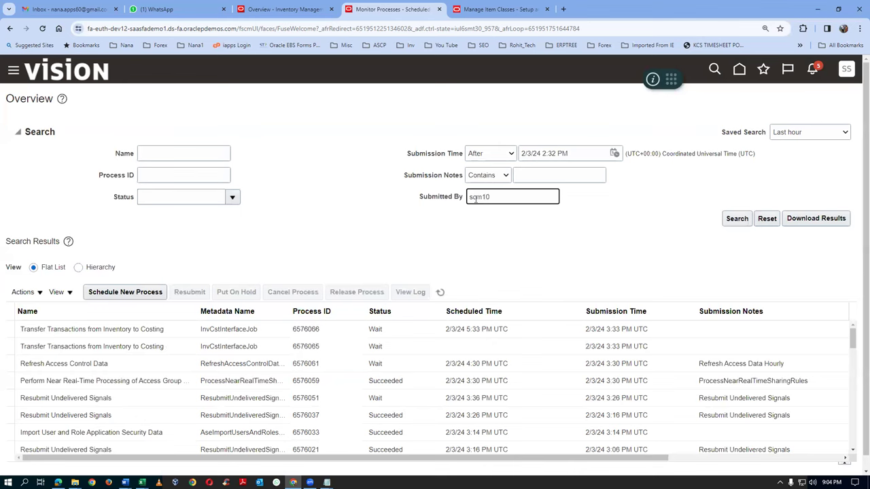
left_click(737, 218)
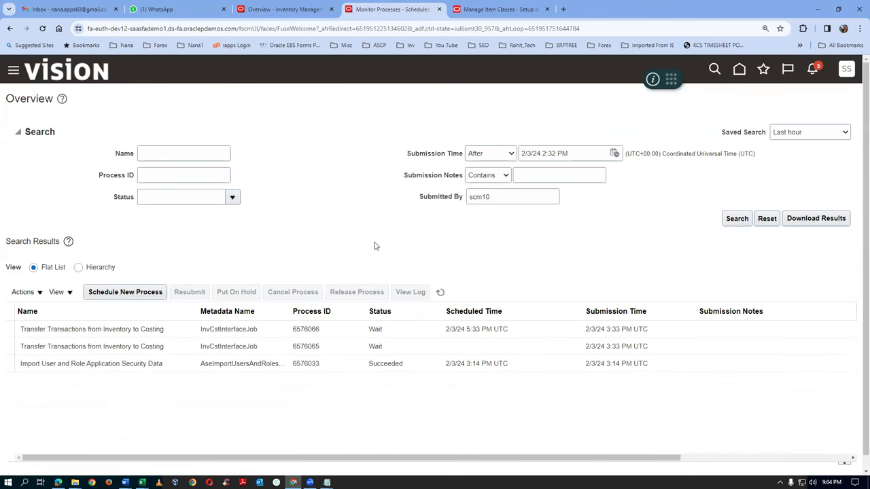
left_click(441, 292)
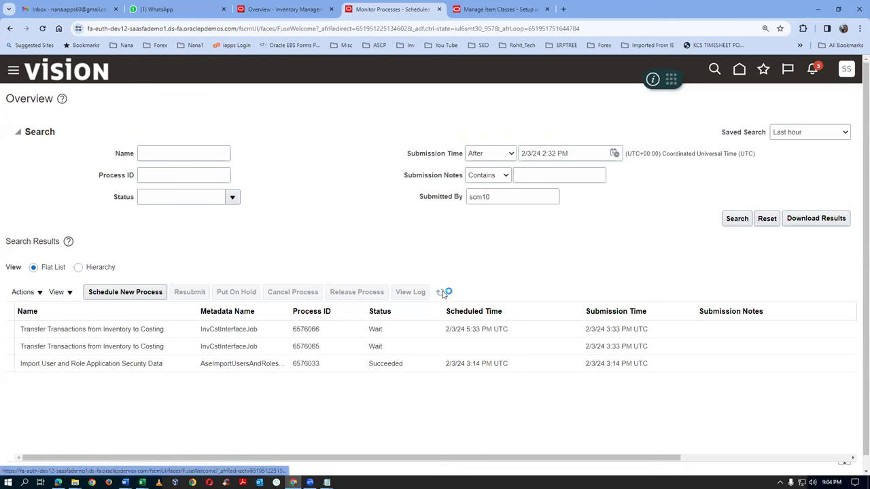
left_click(441, 292)
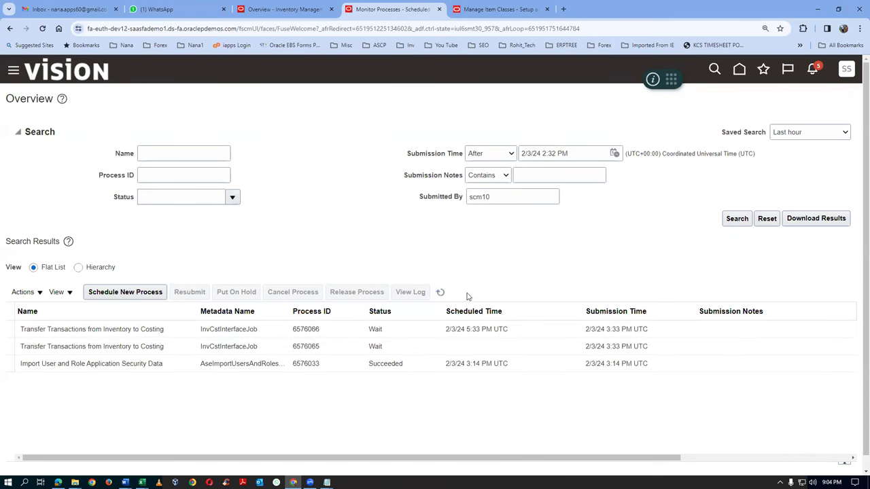
left_click(438, 293)
Open the Instances workbook from F:\Fusion_Inv_Product_Data_Hub in File Explorer
mouse_move(75, 483)
left_click(146, 452)
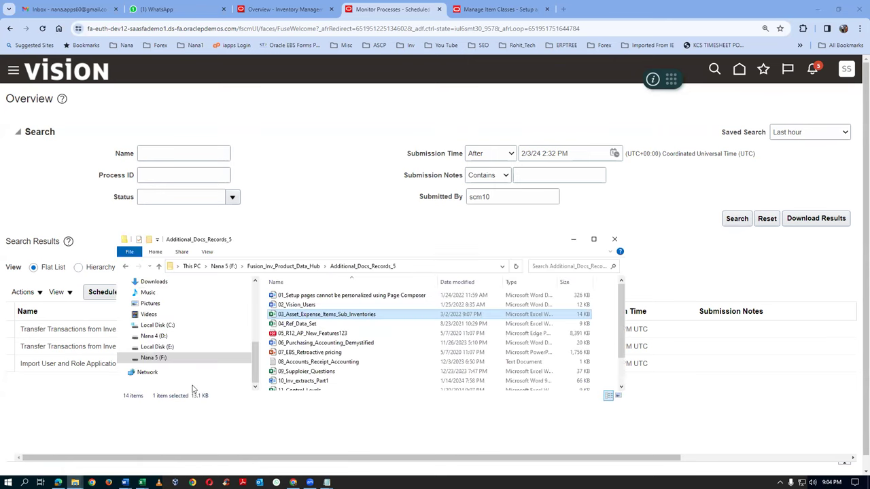
left_click(153, 358)
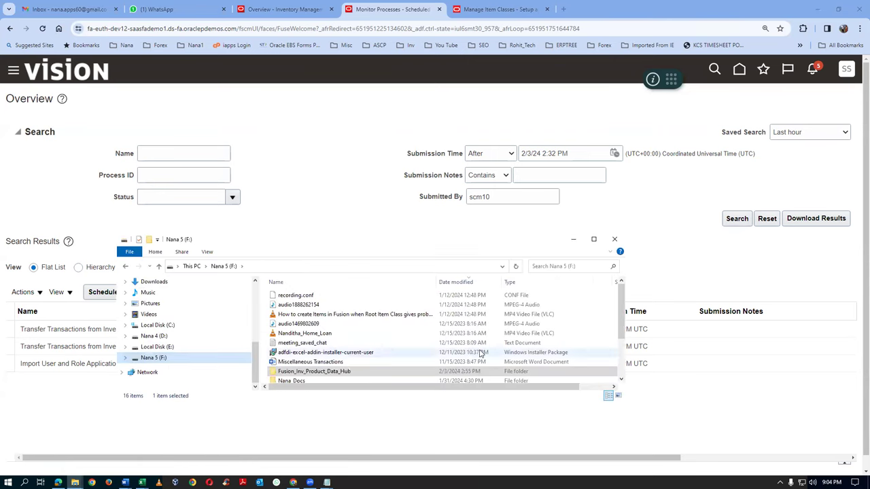
double_click(350, 371)
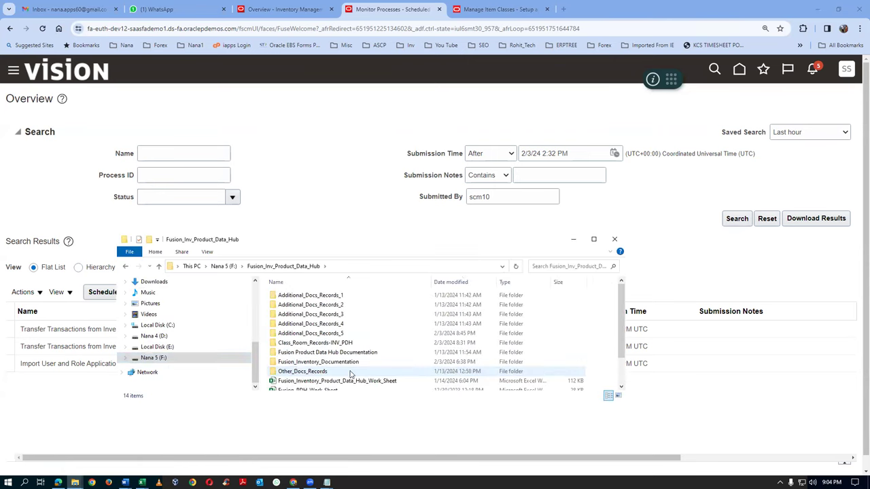
scroll(623, 326, "down", 2)
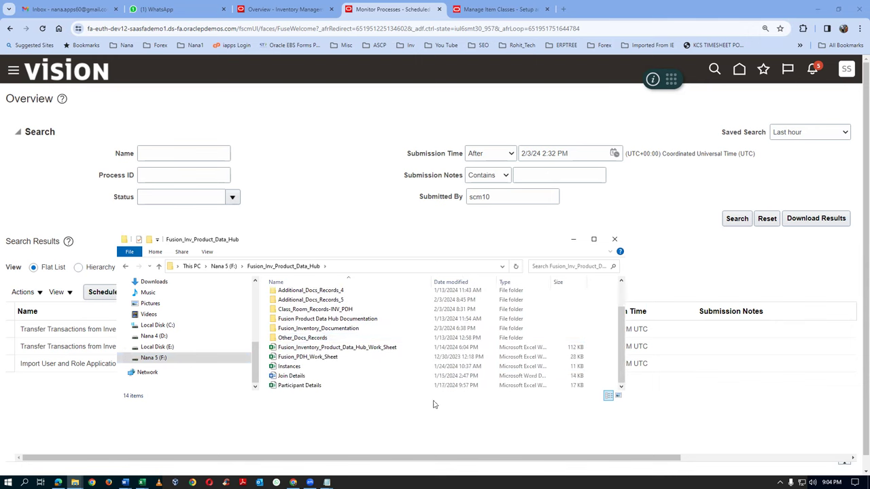
left_click(316, 367)
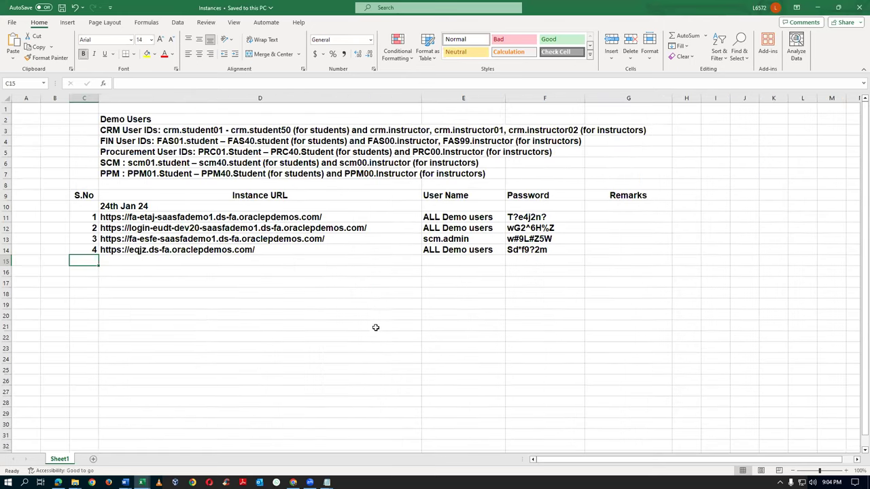
Select the FIN User IDs line, view the 03_Asset_Expense_Items_Sub_Inventories workbook, then return to Monitor Processes
left_click(170, 142)
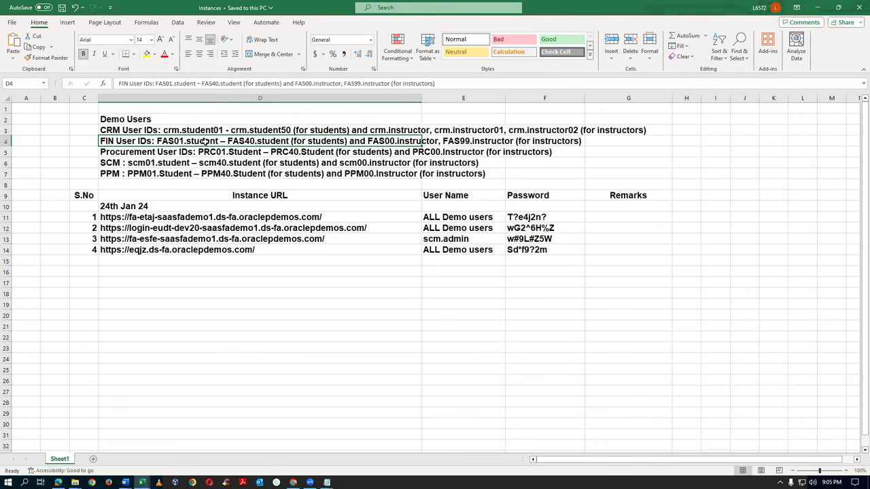
key("alt+Tab")
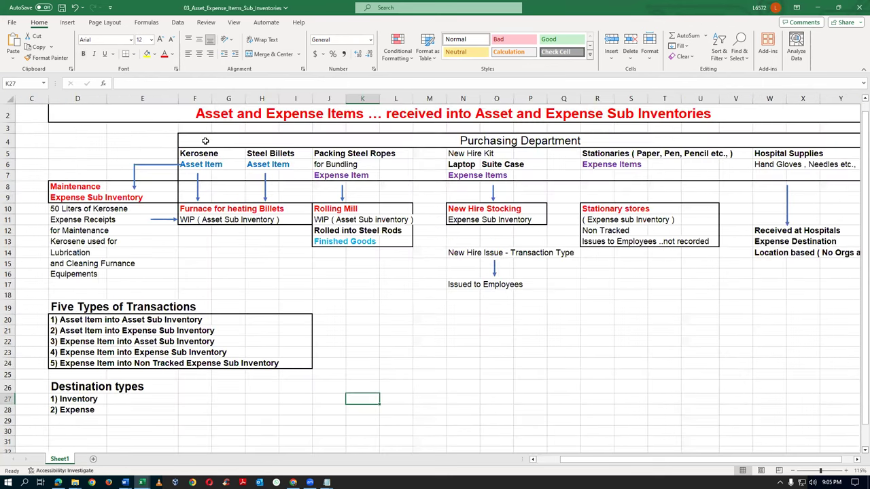
key("alt+Tab")
key("Tab")
key("Tab")
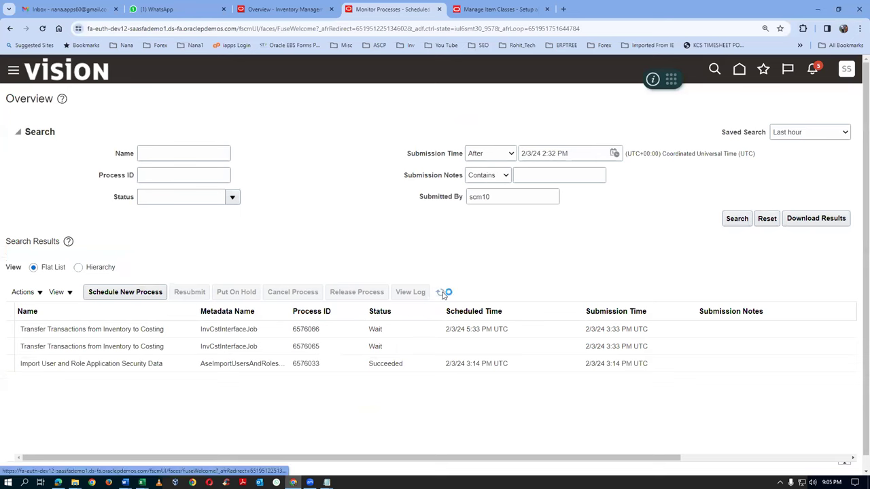
Refresh the Monitor Processes list several times to check the transfer jobs' status
left_click(440, 292)
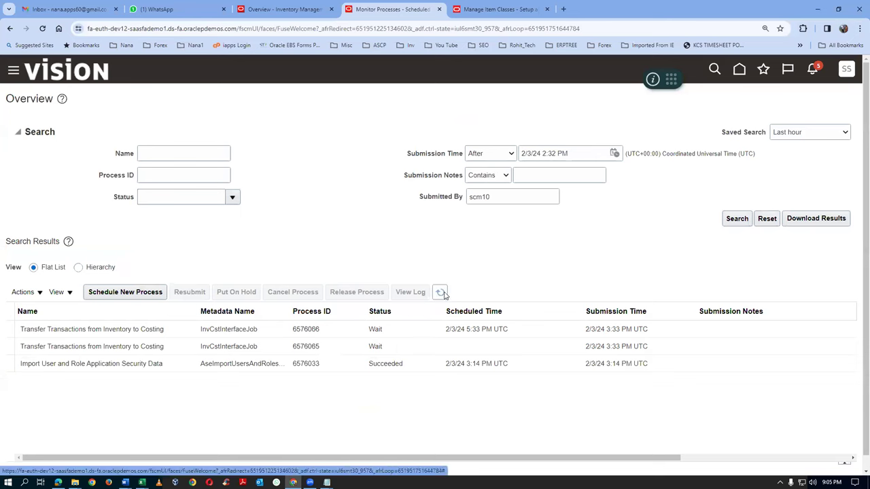
left_click(440, 292)
left_click(441, 292)
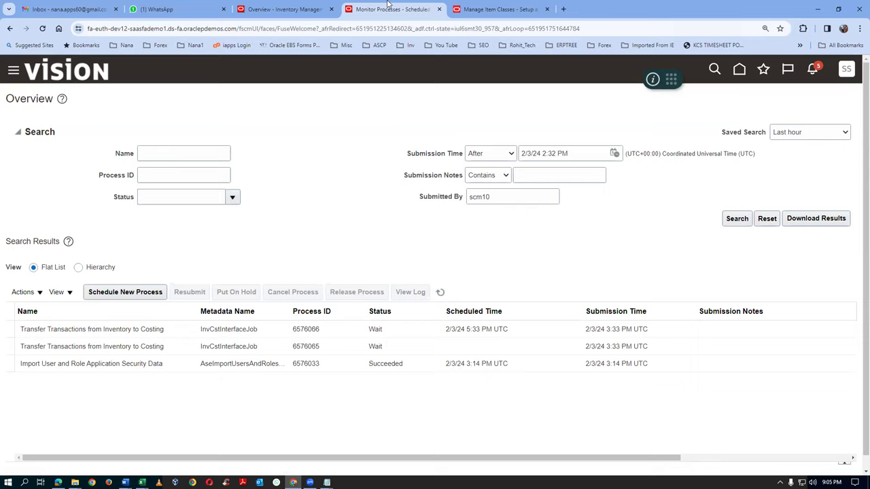
Cancel the Automotive item class edit and return to the home page
left_click(503, 10)
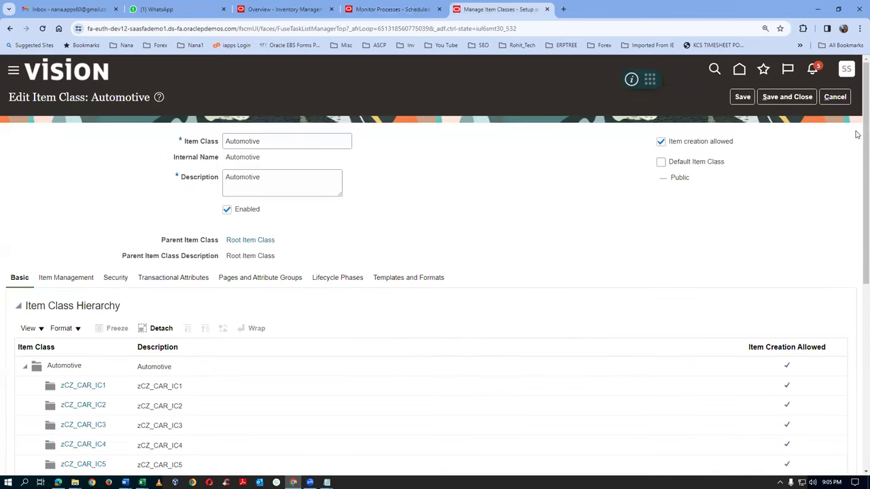
left_click(837, 97)
left_click(738, 70)
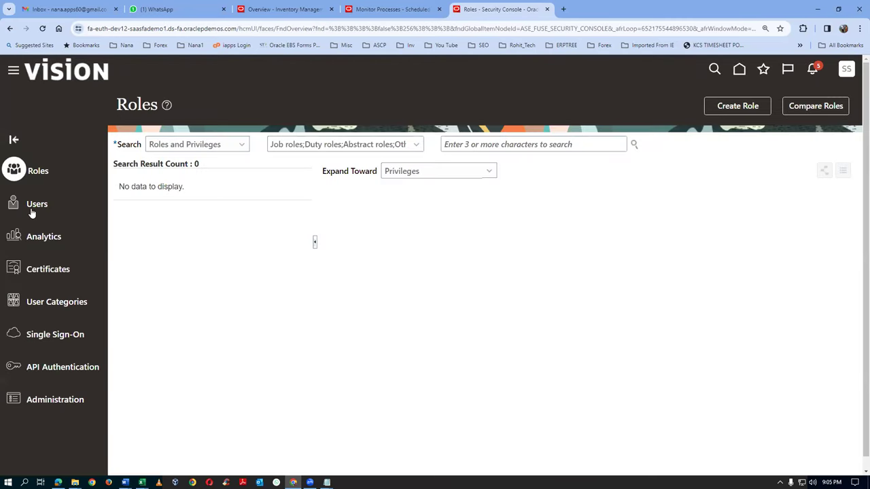
Search Security Console users for the student training account and open its account details
left_click(36, 205)
left_click(470, 145)
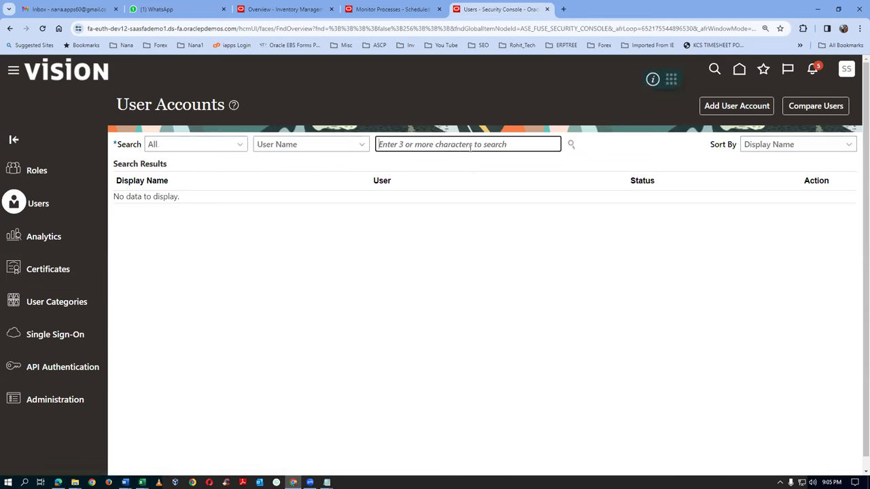
type("fas")
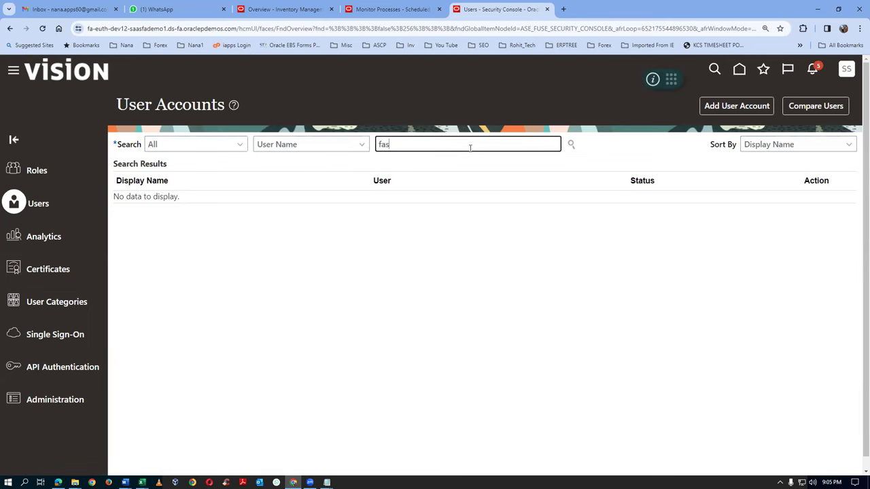
type("01.student")
key("Return")
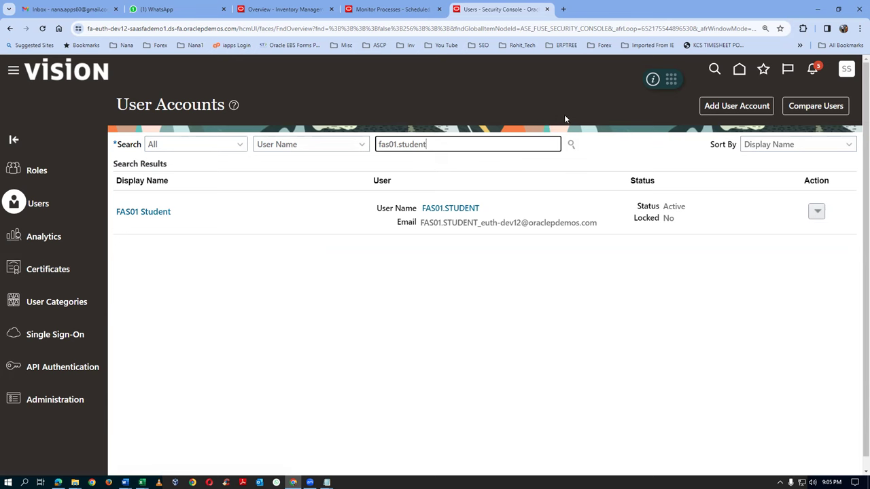
left_click(165, 213)
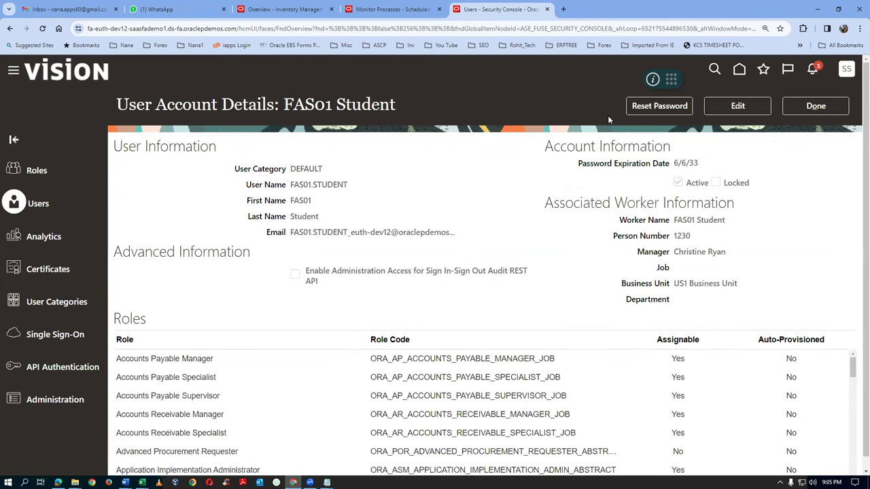
left_click(633, 107)
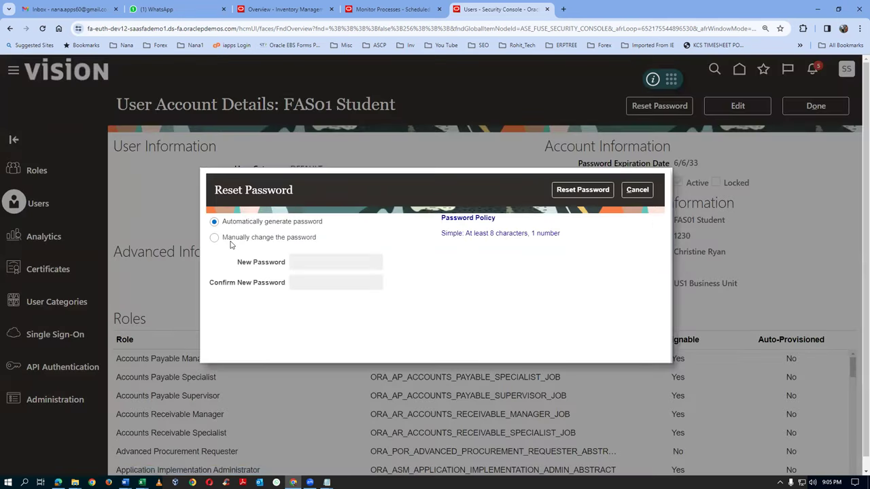
Manually reset the student user's password, entering and confirming the new password, correcting it once
left_click(235, 239)
left_click(362, 268)
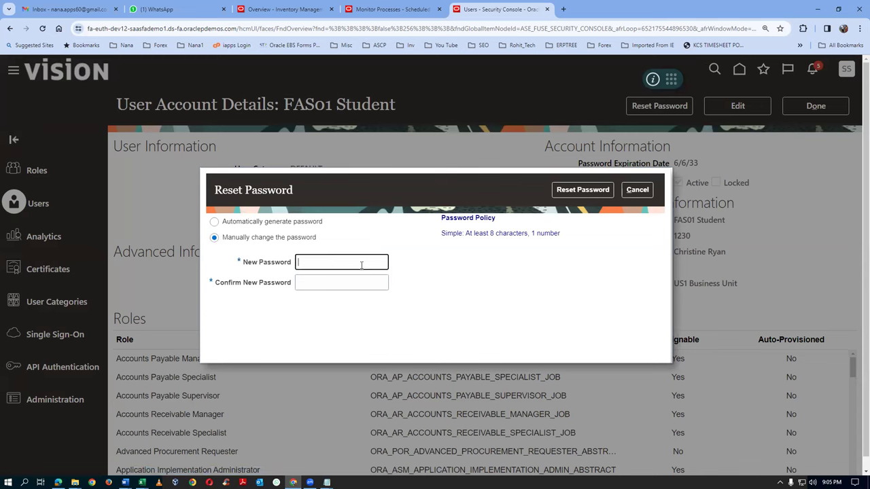
type("Welcome1234")
key("Tab")
type("We")
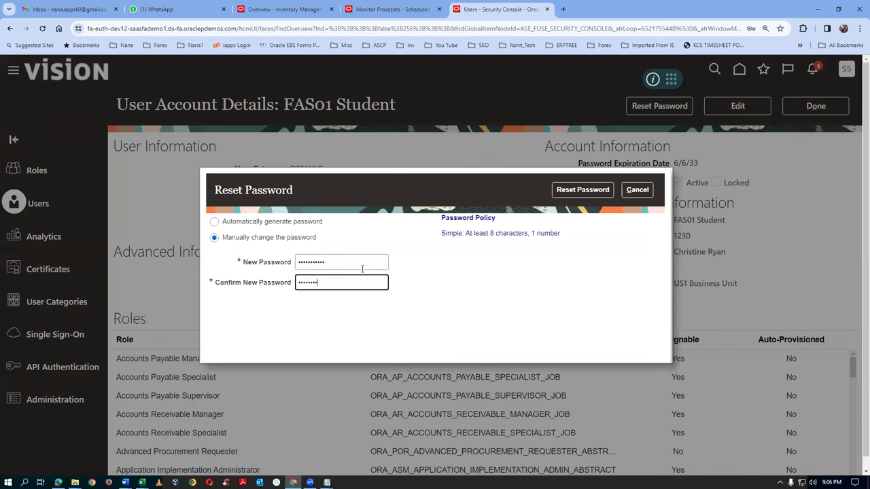
left_click(582, 190)
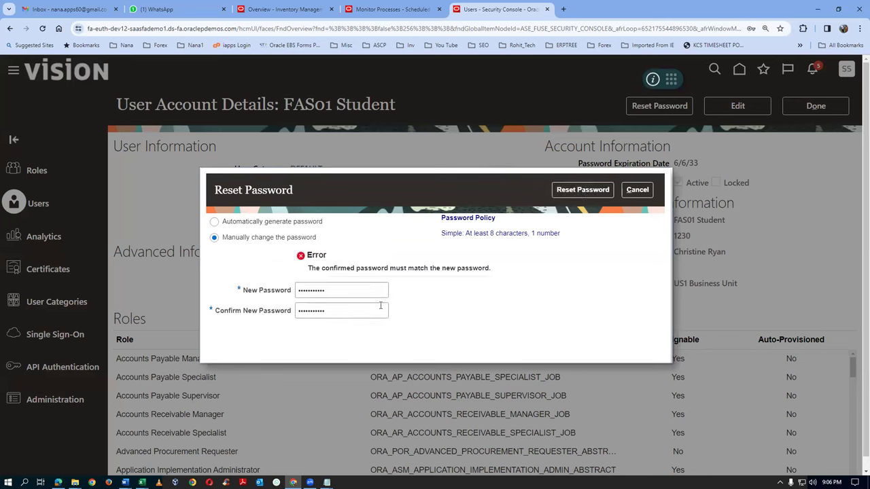
double_click(349, 292)
type("W")
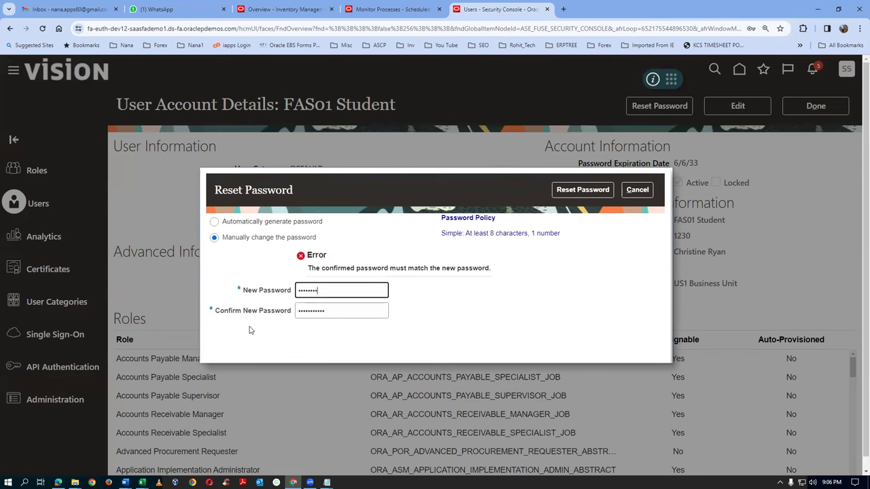
key("Tab")
type("W")
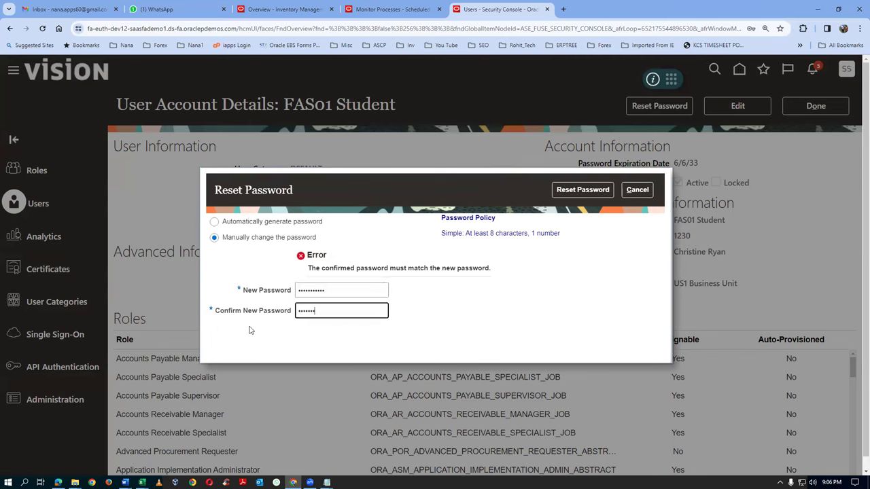
type("34")
left_click(569, 191)
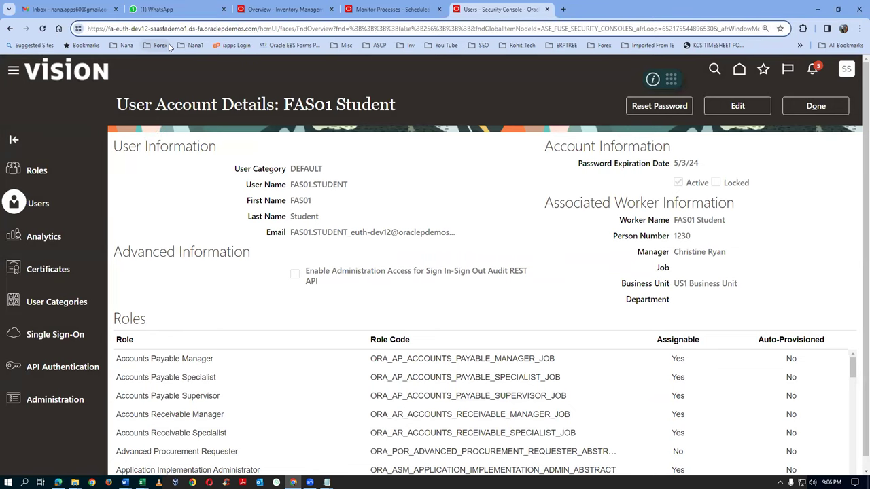
Copy the application's web address and switch to the Edge window
key("shift+Right")
key("shift+Right")
key("shift+Right")
key("shift+Right")
key("shift+Right")
key("shift+Right")
key("shift+Right")
key("shift+Right")
key("shift+Right")
key("shift+Right")
key("shift+Right")
key("shift+Right")
key("shift+Right")
key("shift+Right")
key("shift+Right")
key("shift+Right")
key("shift+Right")
key("shift+Right")
key("shift+Right")
key("shift+Right")
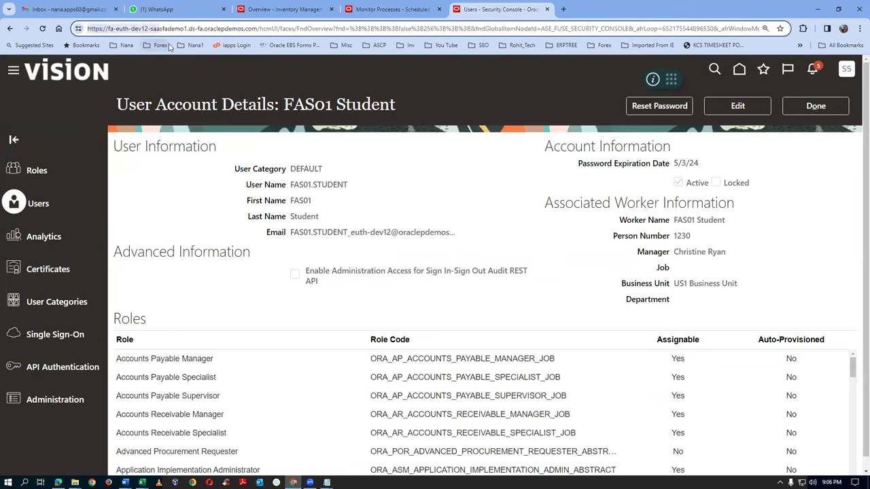
key("shift+Right")
key("shift+Right")
key("ctrl+c")
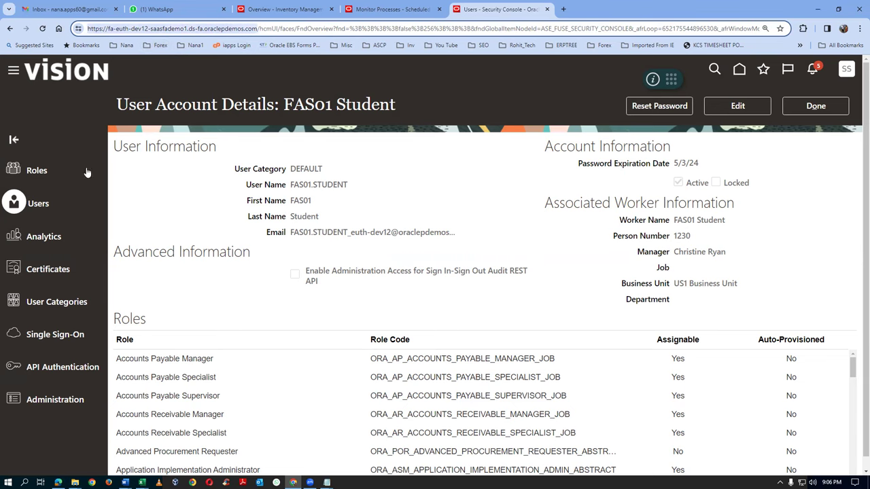
left_click(58, 482)
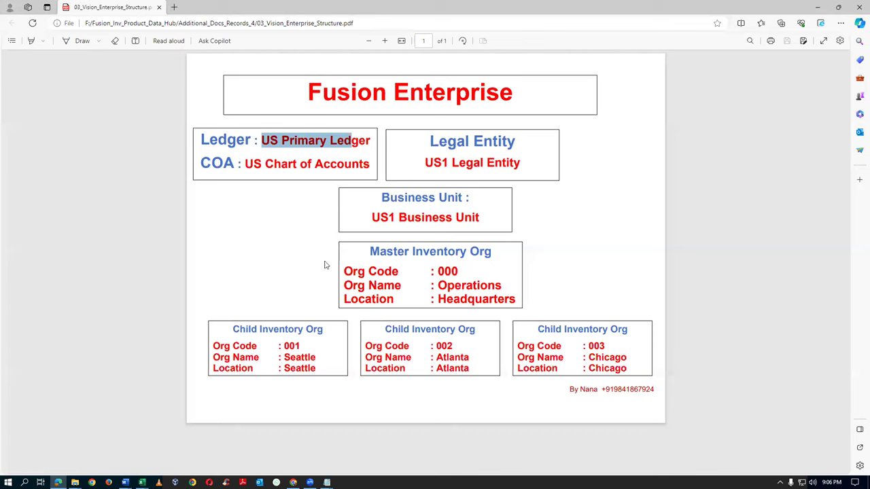
Load the copied application address in a new Edge tab
left_click(174, 7)
key("ctrl+v")
key("Return")
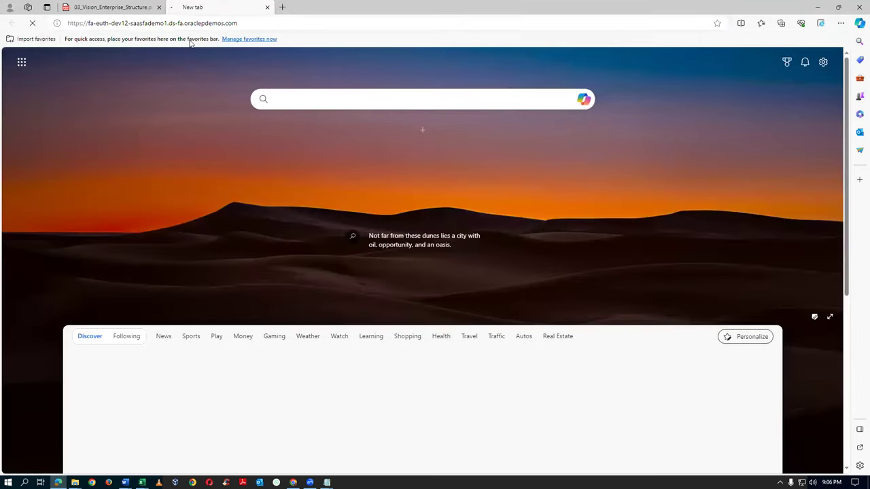
scroll(150, 186, "down", 3)
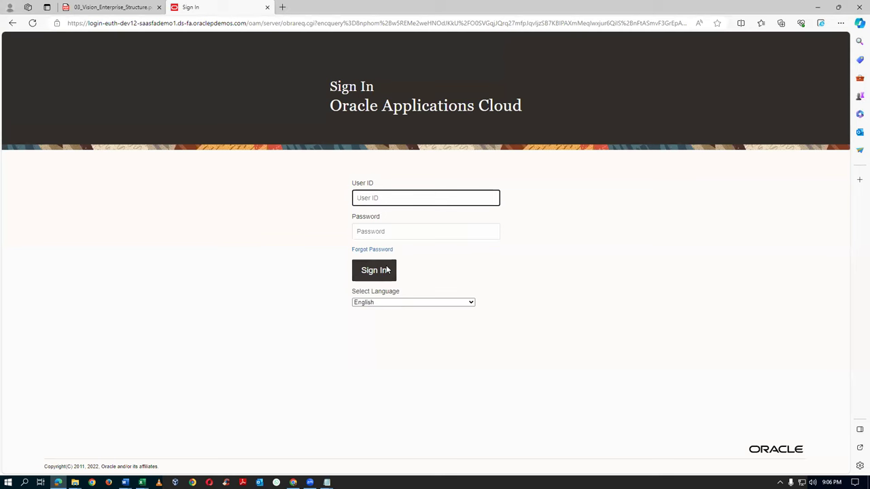
Attempt signing in with the student user ID and the account password
type("fas01")
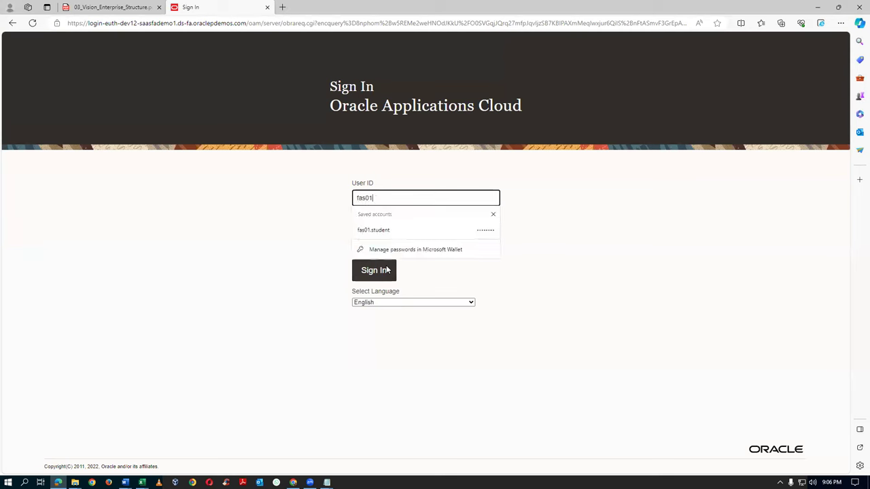
type(".student")
key("Tab")
type("•••••••")
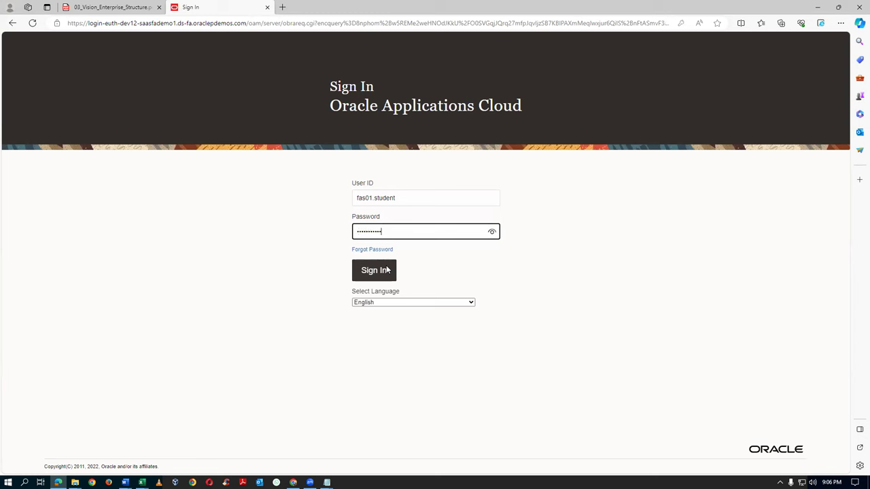
left_click(377, 271)
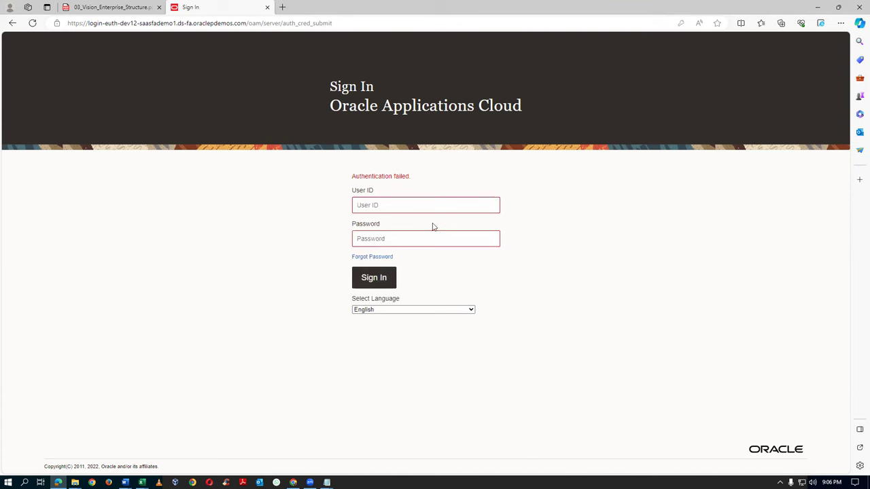
Sign in again as the student user with the new password and dismiss the save-password prompt
left_click(411, 205)
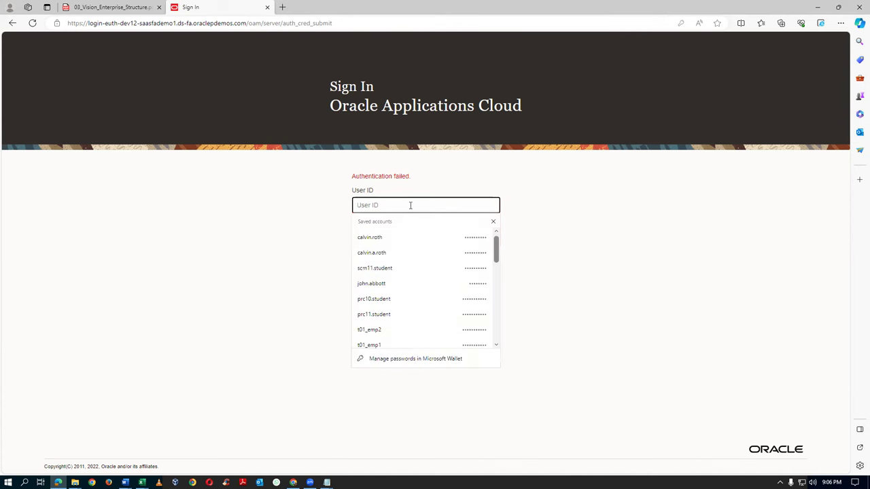
type("fas01.student")
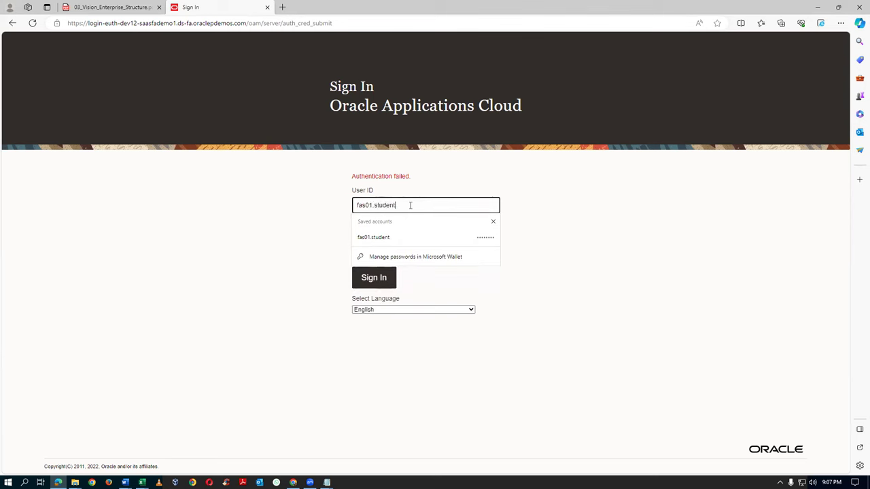
key("Tab")
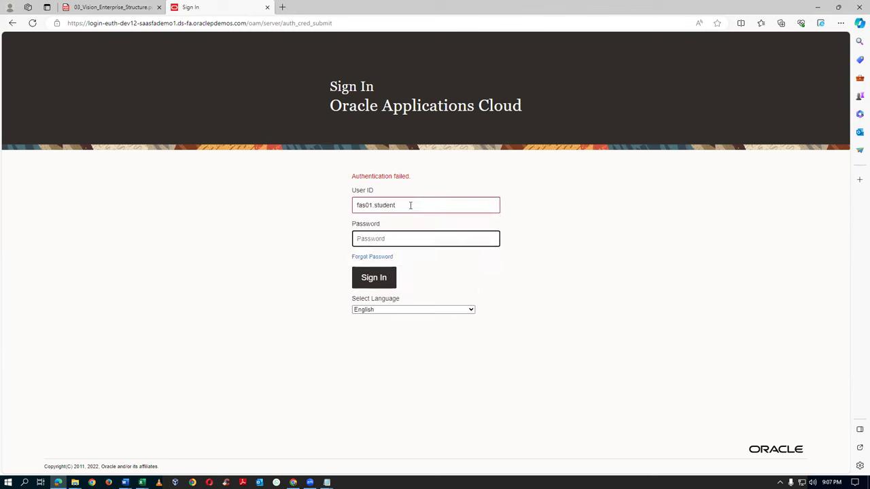
type("••")
left_click(374, 283)
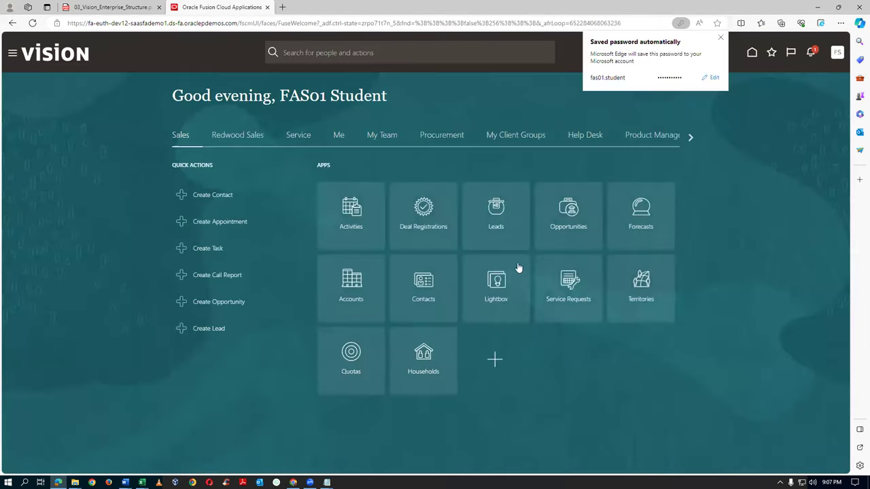
left_click(687, 138)
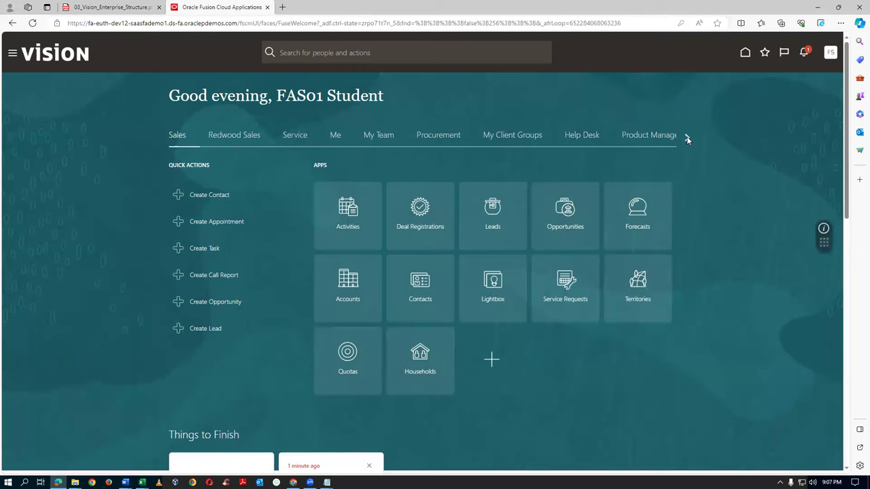
Open General Accounting Period Close with the US Primary Ledger data access set
left_click(687, 137)
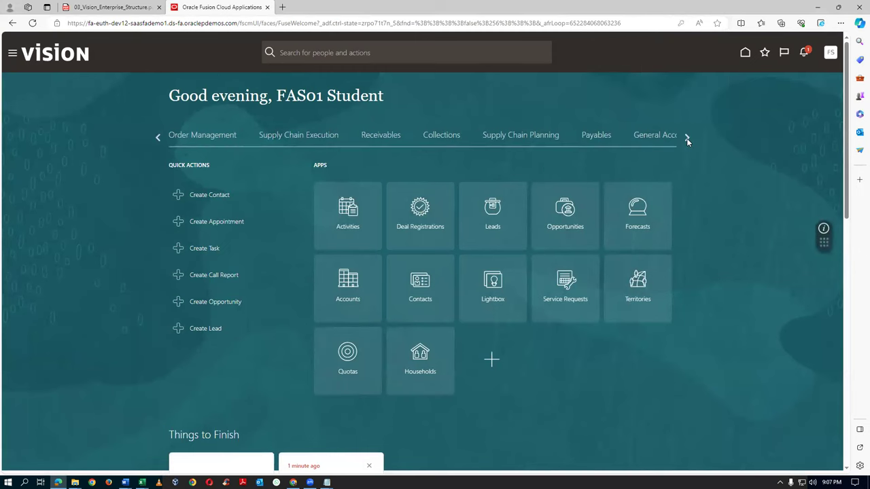
left_click(687, 138)
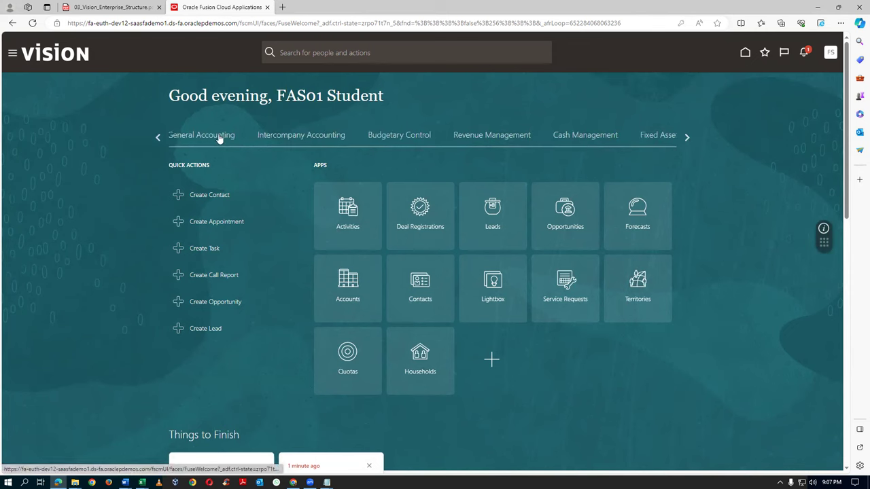
left_click(221, 138)
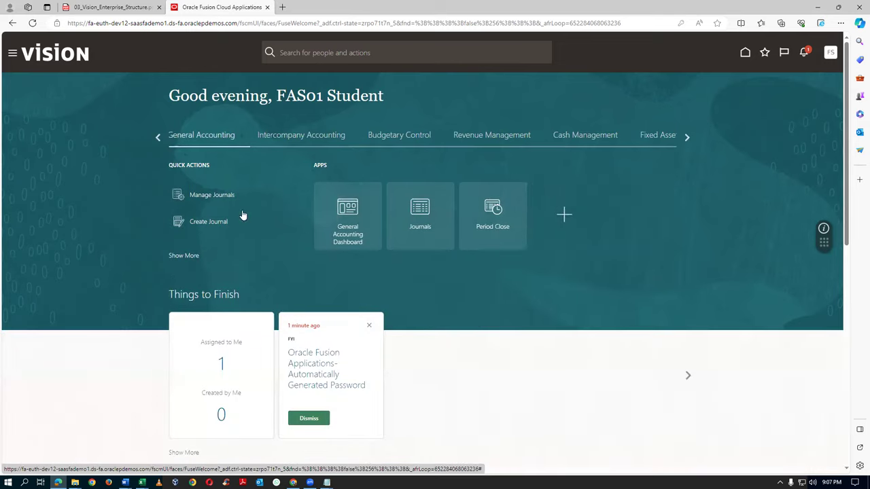
left_click(499, 227)
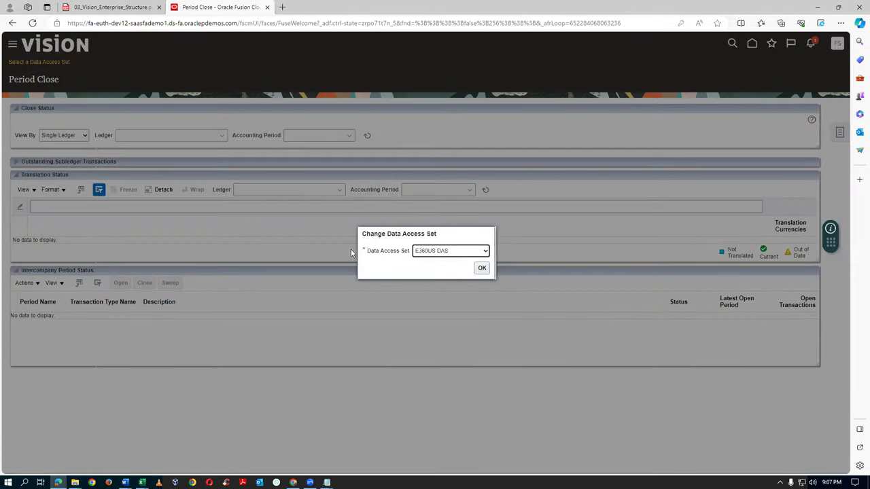
left_click(460, 252)
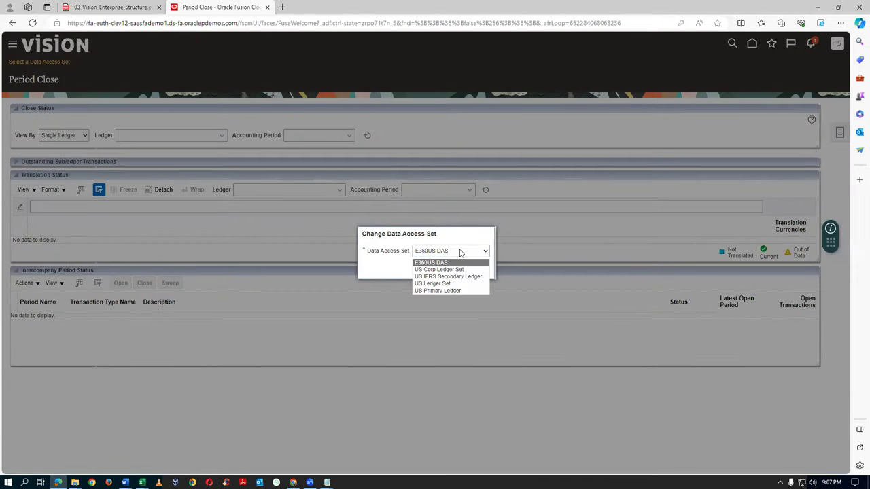
left_click(461, 291)
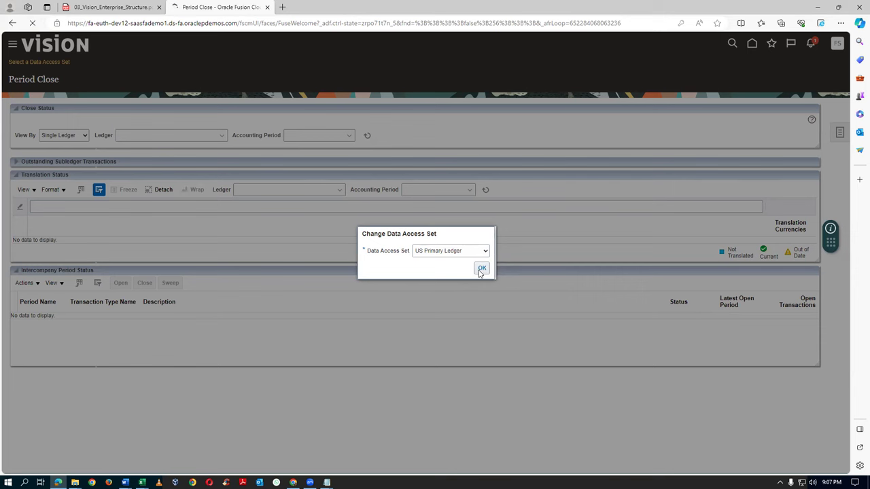
left_click(481, 269)
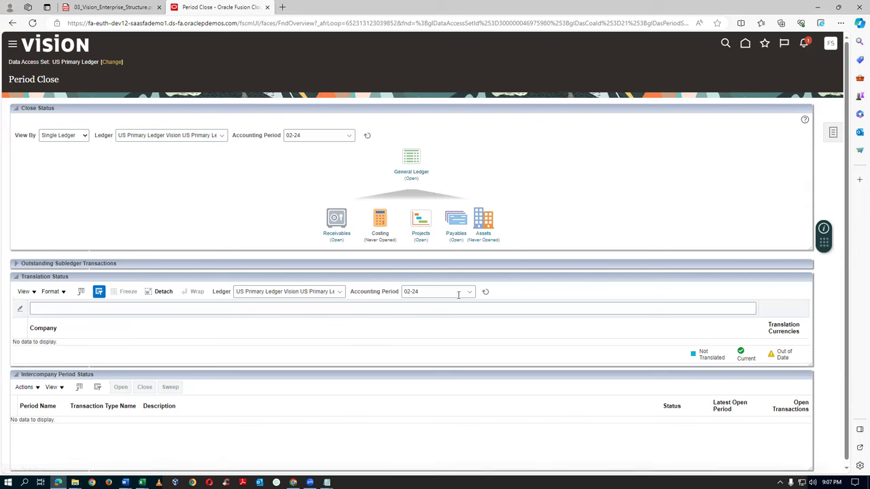
left_click(418, 172)
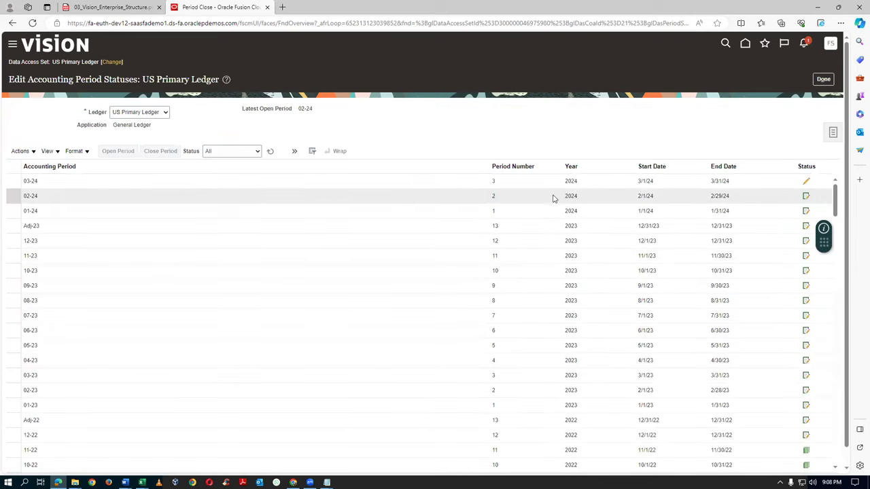
Request Open Target Period for the US Primary Ledger with target period 03-24
left_click(204, 186)
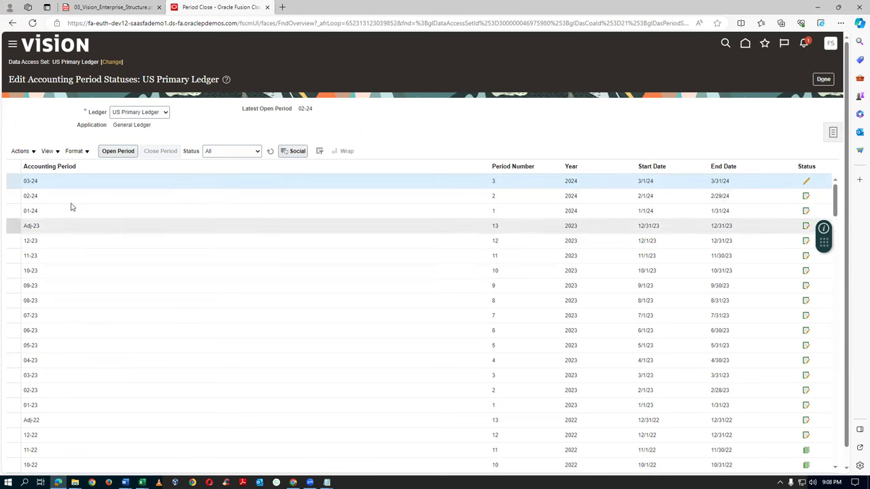
left_click(20, 151)
left_click(45, 194)
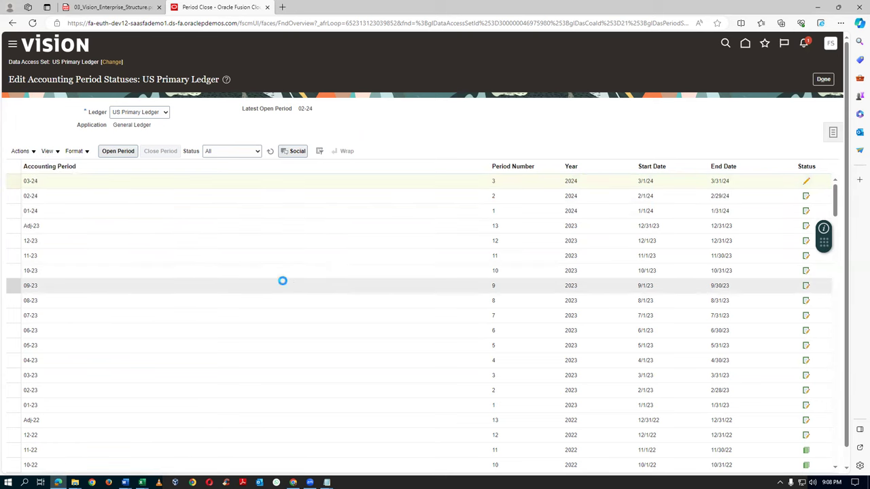
left_click(452, 247)
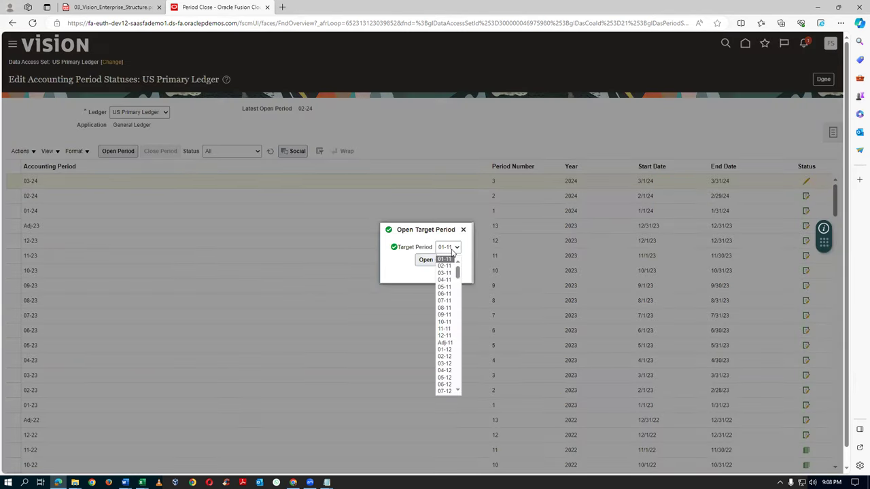
scroll(447, 380, "down", 3)
left_click_drag(459, 278, 462, 359)
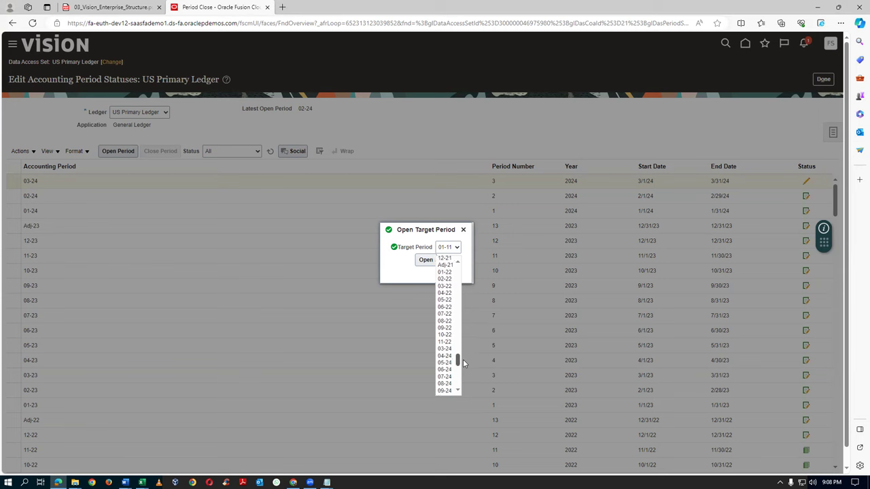
left_click(453, 349)
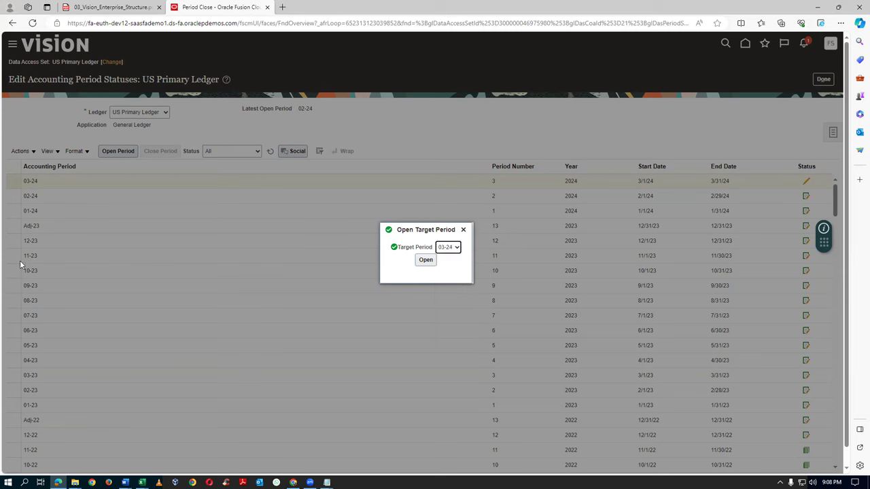
left_click(426, 261)
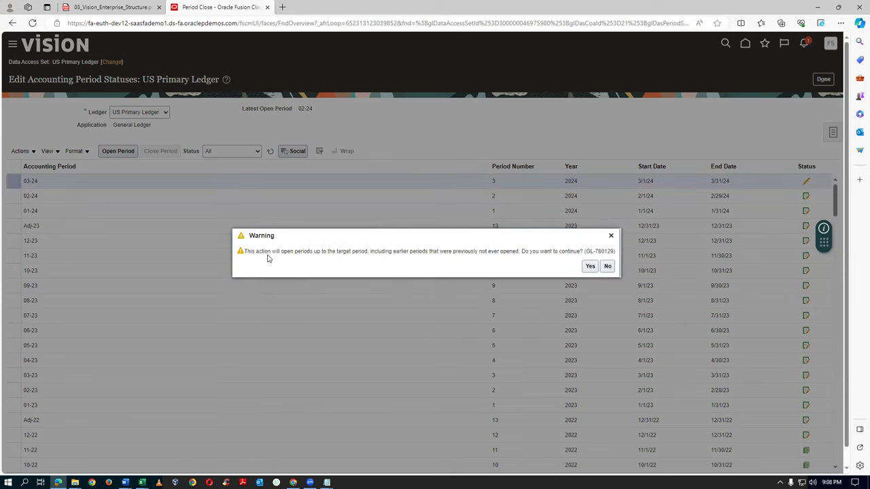
Accept the warning about opening never-opened earlier periods and refresh the period statuses
left_click_drag(270, 252, 333, 250)
left_click(344, 254)
left_click_drag(272, 253, 237, 251)
left_click_drag(365, 260, 365, 253)
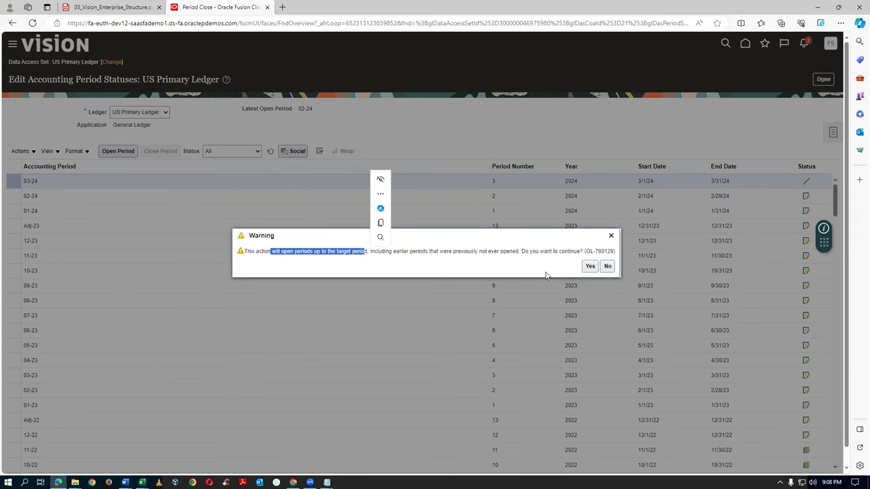
left_click(589, 266)
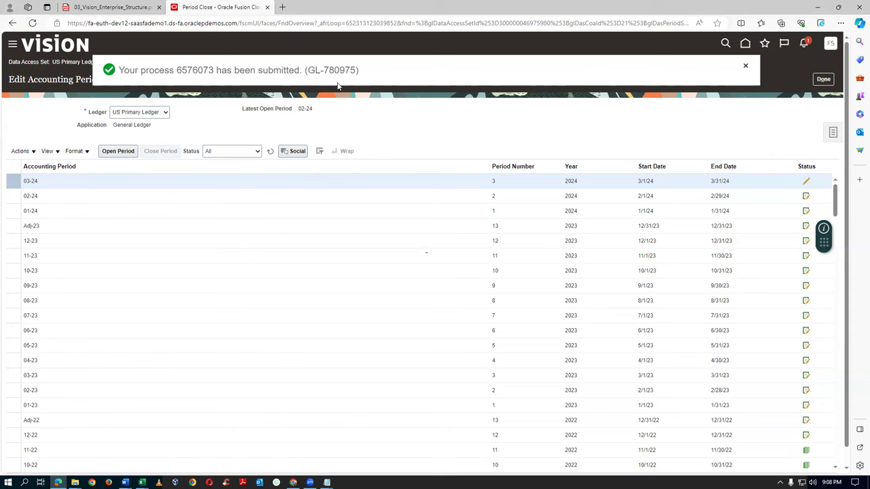
left_click(269, 152)
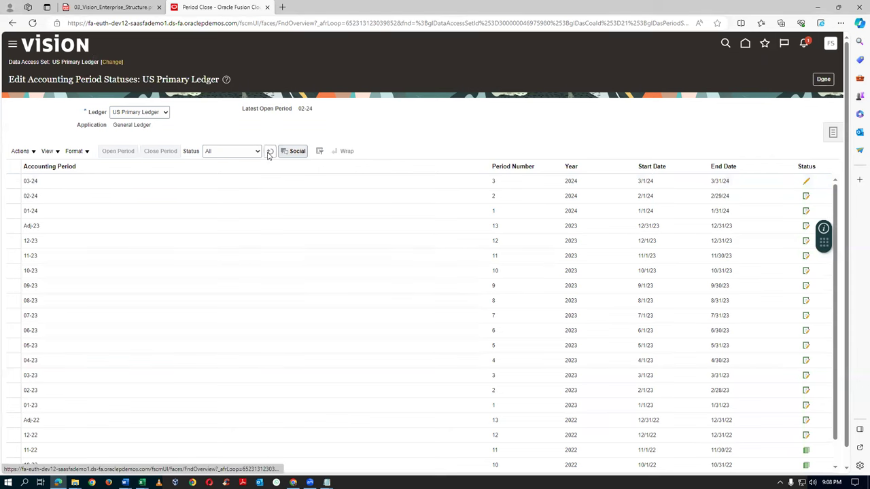
Reload the period statuses until 03-24 is latest open and 04-24 appears, then select 03-24
left_click(57, 196)
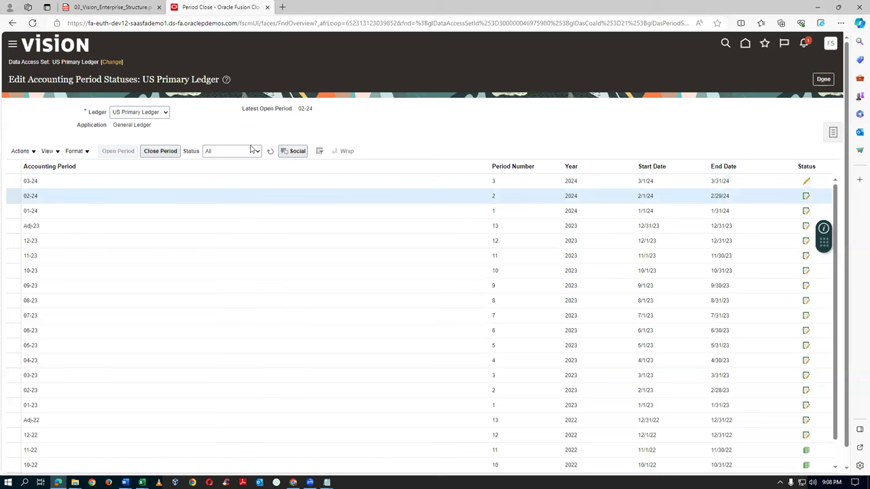
left_click(271, 152)
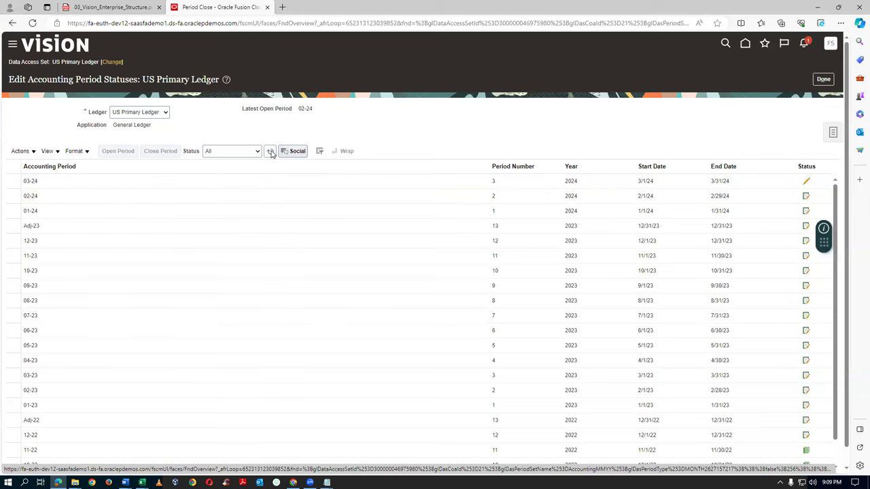
left_click(270, 153)
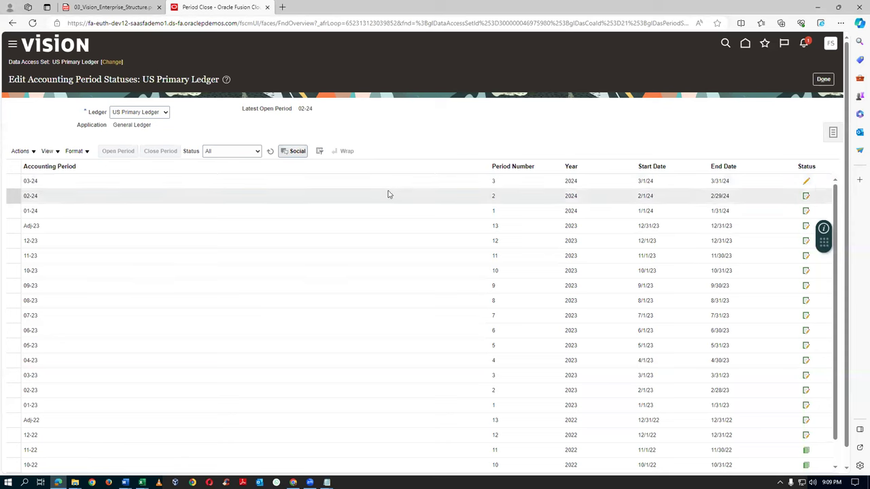
left_click(269, 151)
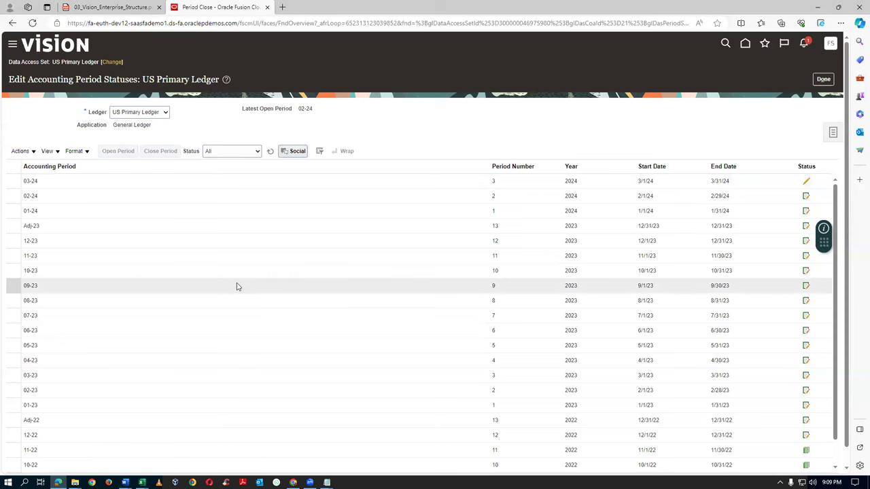
left_click(270, 152)
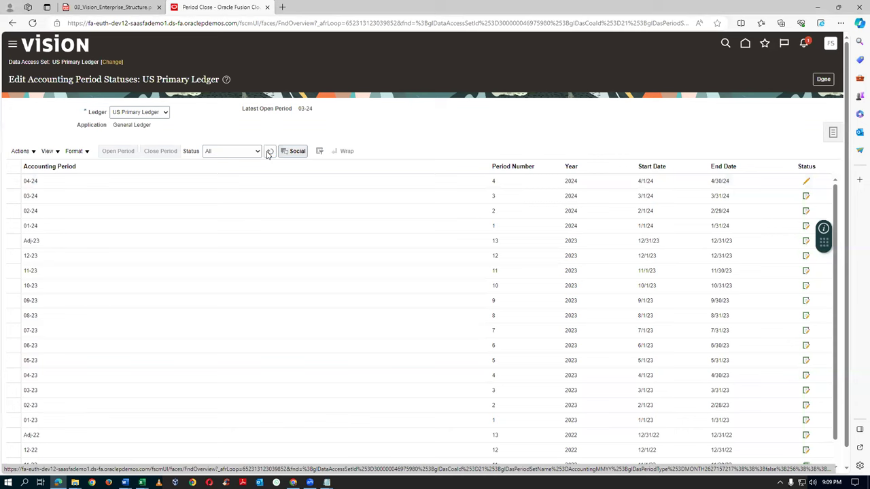
left_click(54, 196)
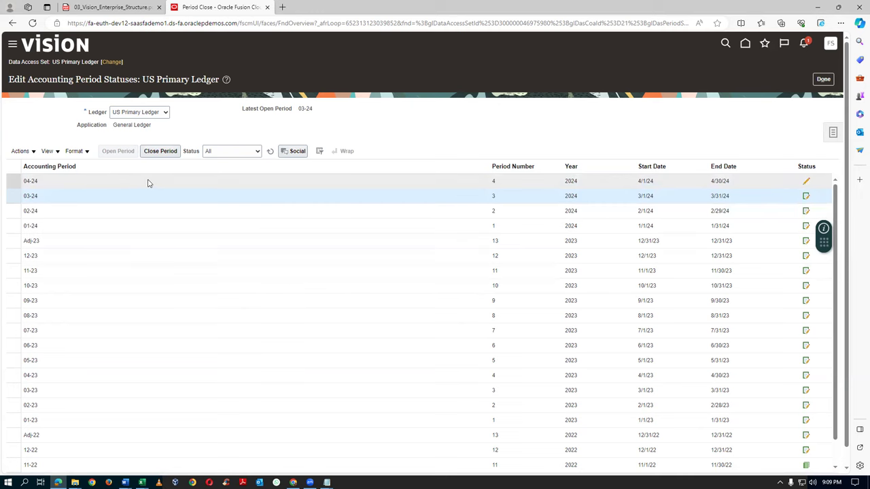
left_click(21, 151)
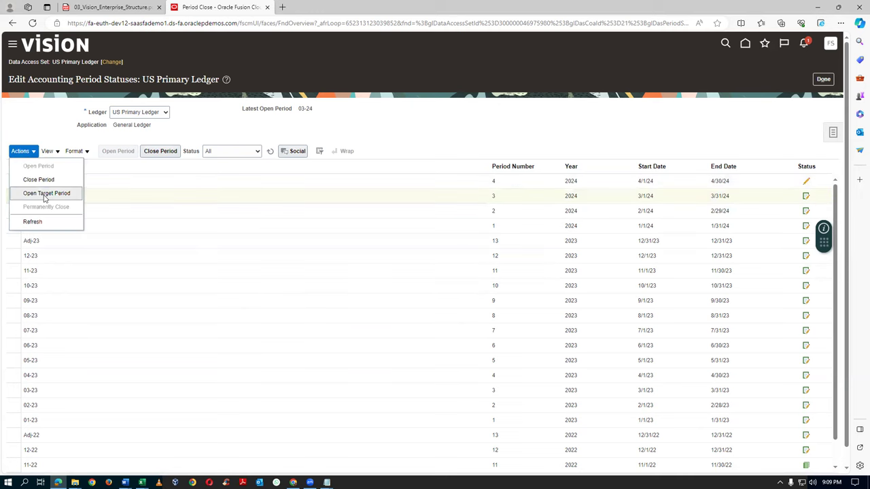
left_click(40, 195)
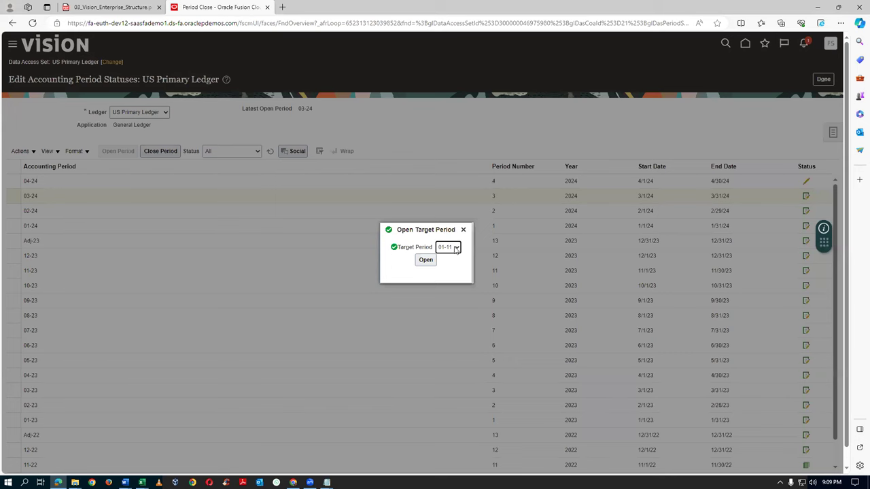
left_click(456, 248)
left_click_drag(460, 277, 469, 367)
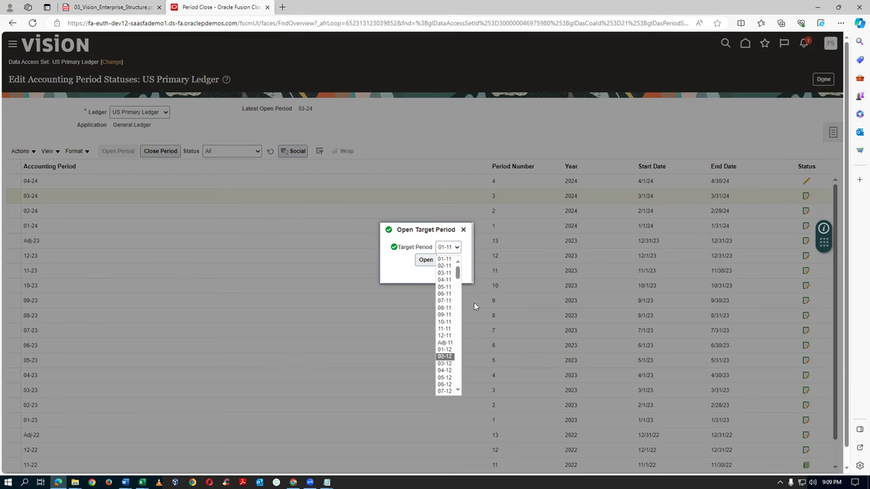
left_click_drag(459, 274, 458, 381)
left_click(443, 356)
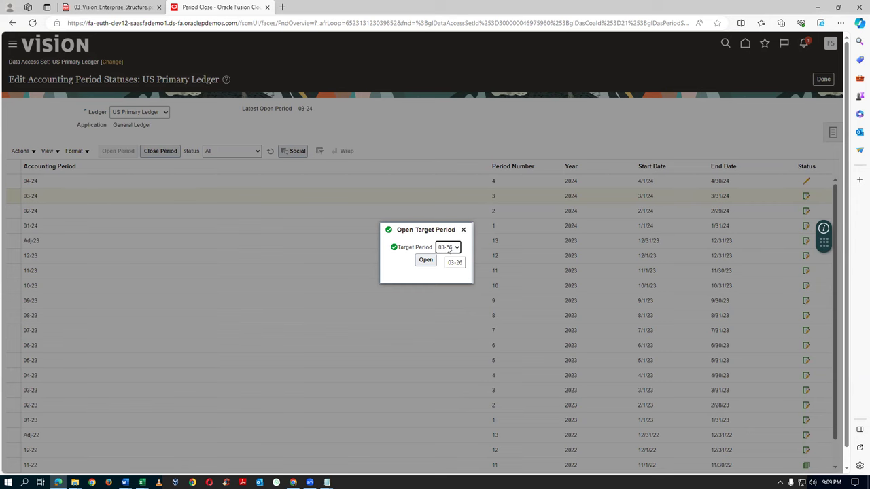
left_click(463, 229)
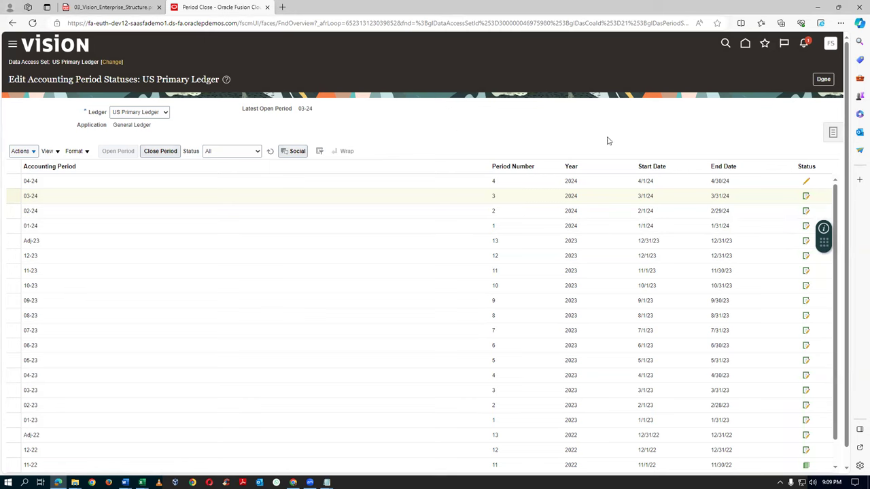
left_click(818, 80)
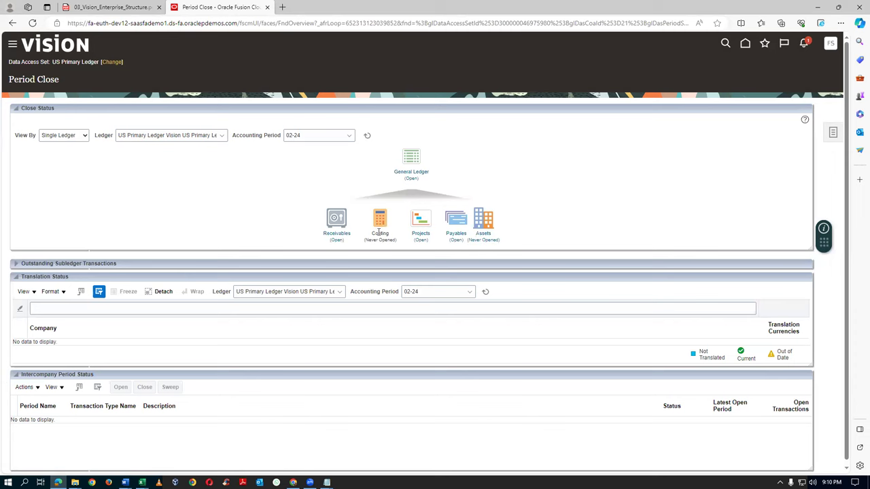
mouse_move(378, 227)
key("alt+Tab")
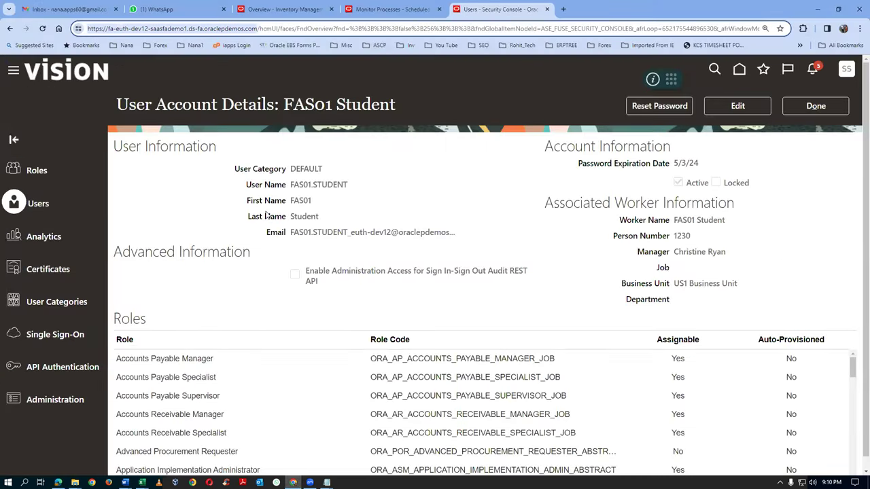
Refresh Monitor Processes and confirm transfer process 6576072 has Succeeded
left_click(373, 14)
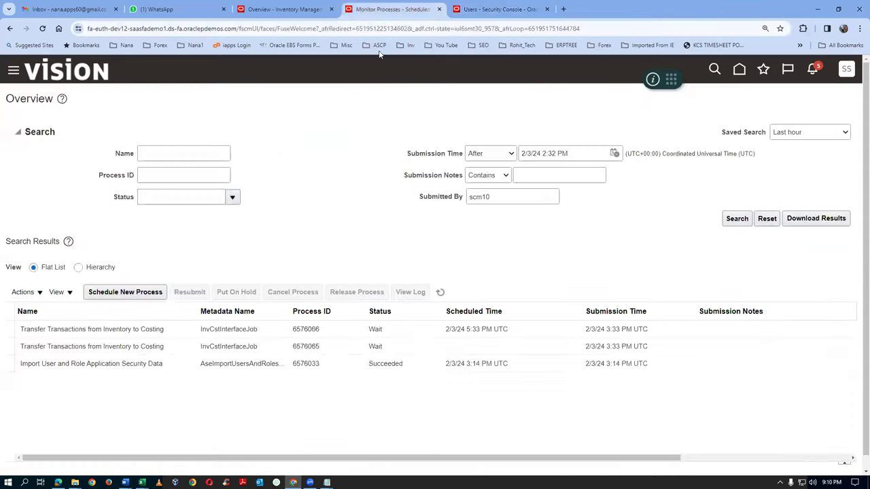
left_click(441, 294)
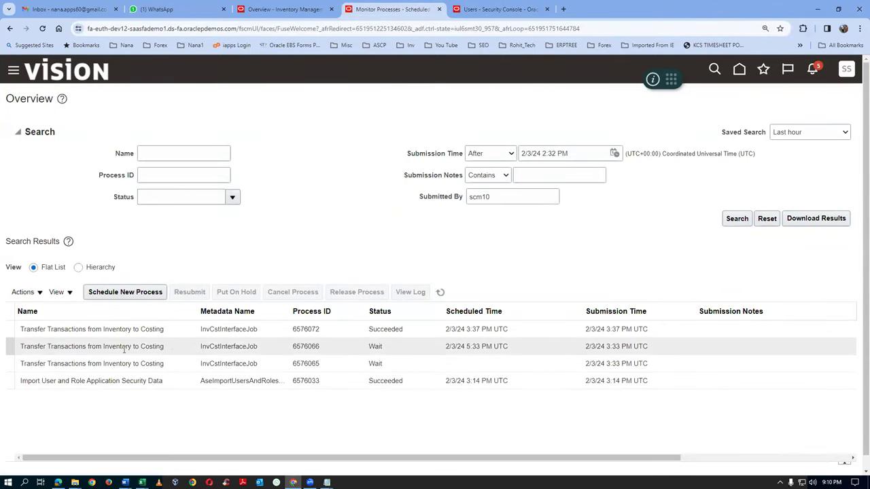
left_click(349, 329)
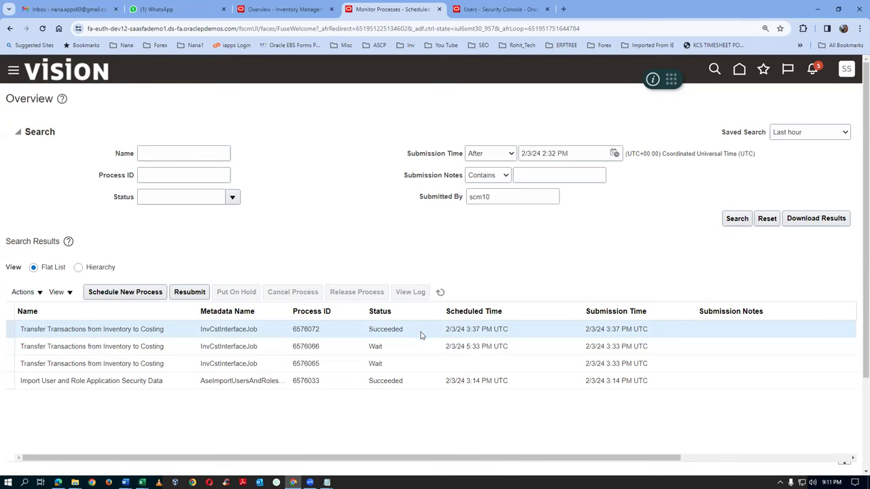
right_click(379, 12)
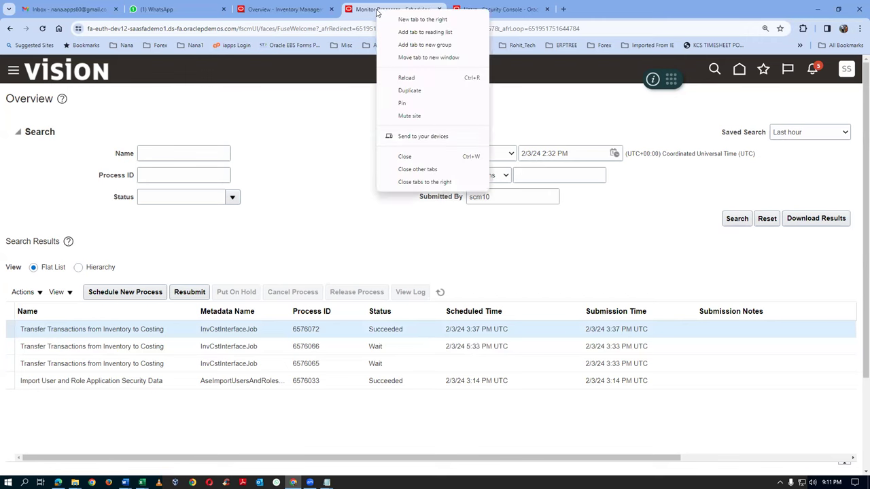
In a duplicated tab, open the Cost Accounting overview from the Supply Chain Execution group
left_click(420, 91)
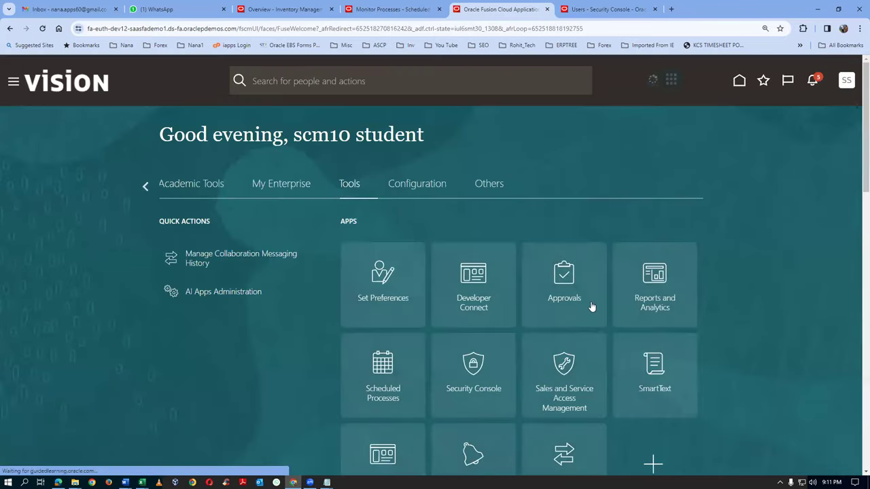
scroll(592, 305, "down", 1)
scroll(661, 143, "up", 1)
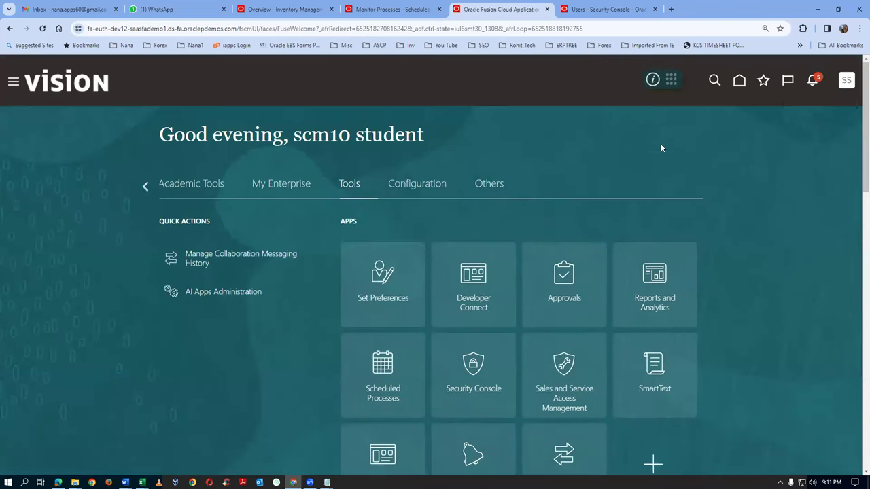
left_click(764, 85)
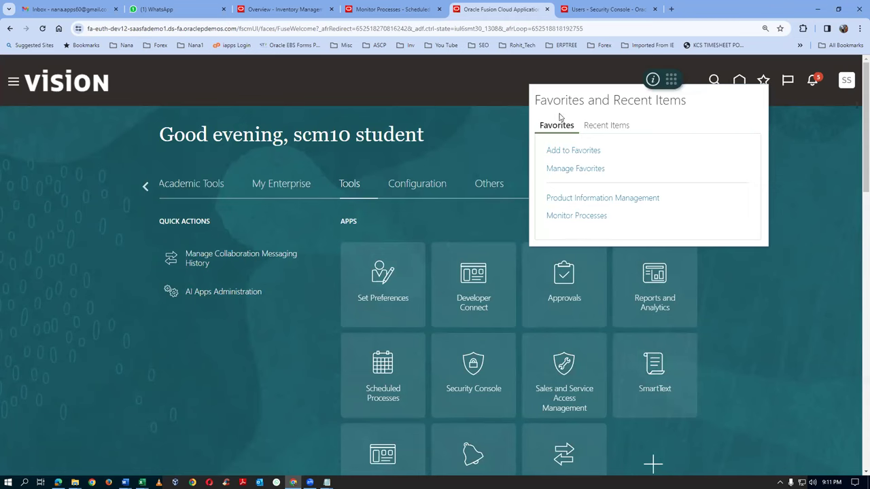
left_click(143, 188)
left_click(143, 188)
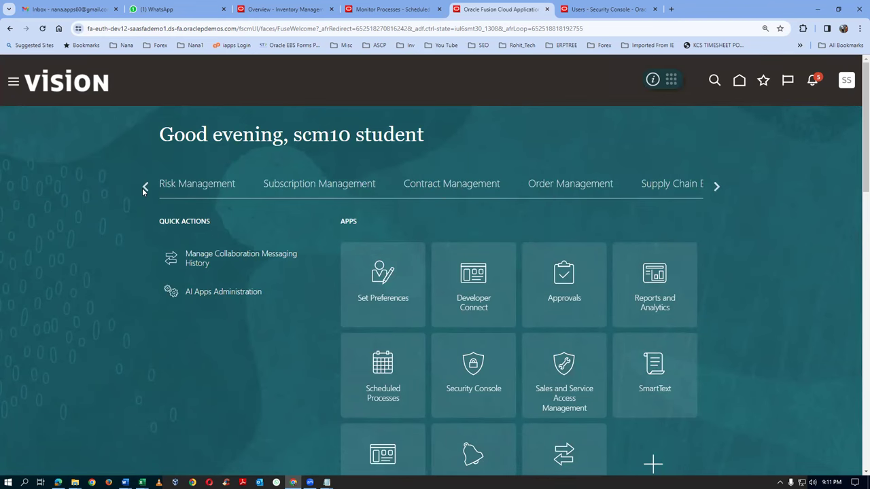
left_click(143, 188)
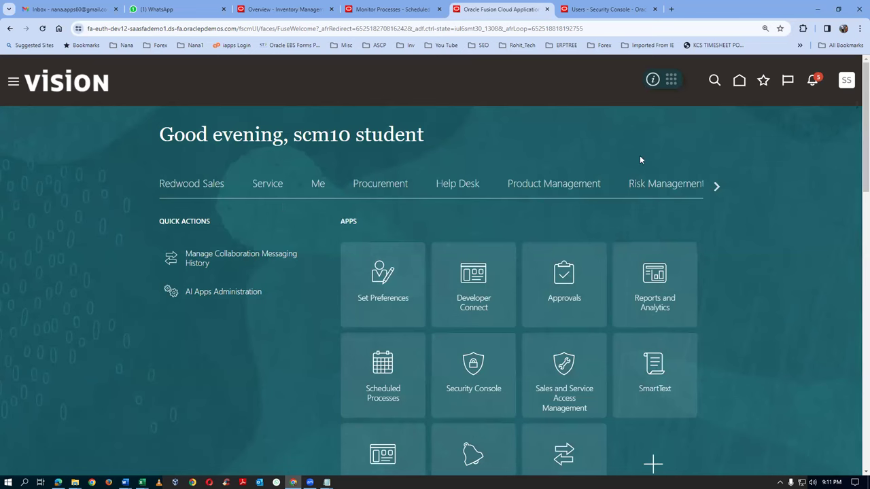
left_click(717, 186)
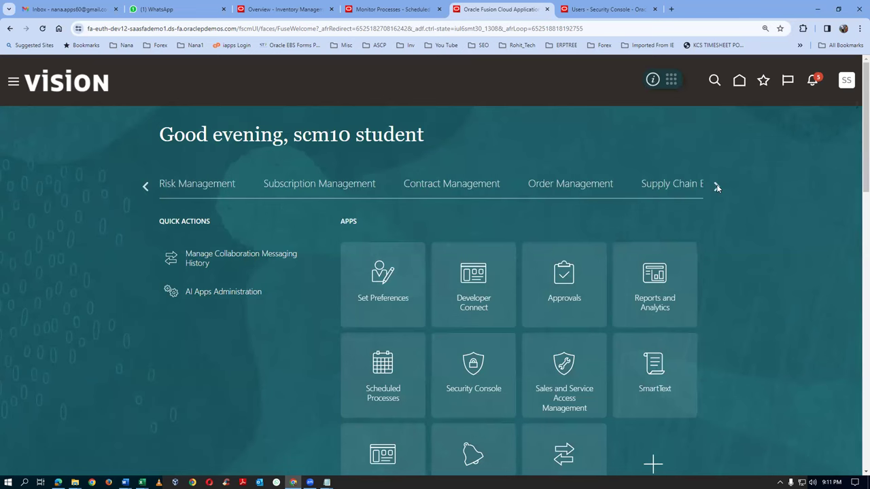
left_click(679, 186)
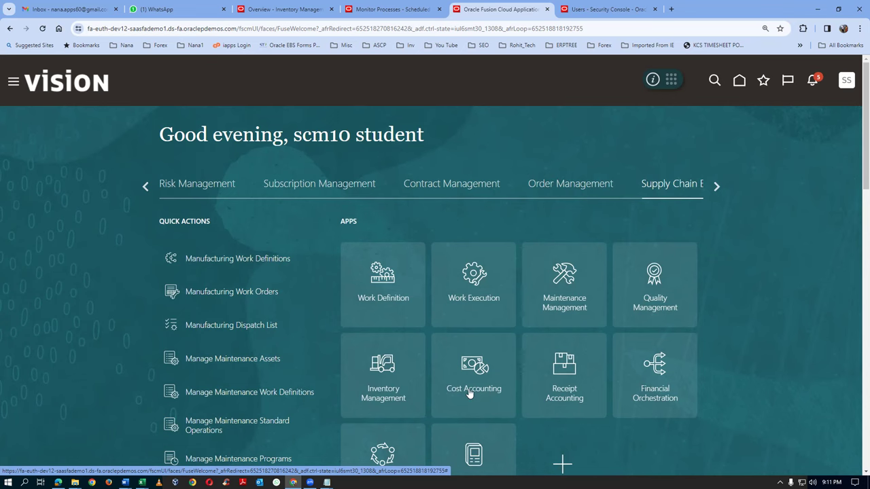
left_click(469, 392)
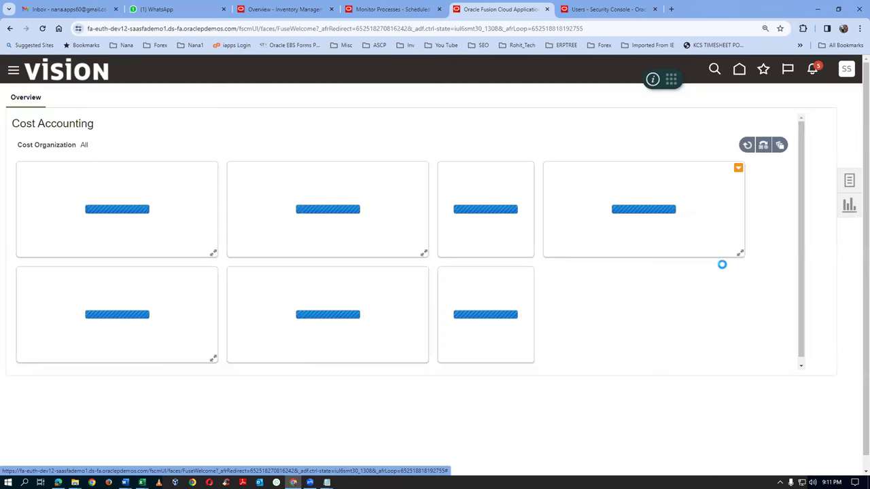
Add the Cost Accounting overview to favorites as Cost Overview
left_click(765, 71)
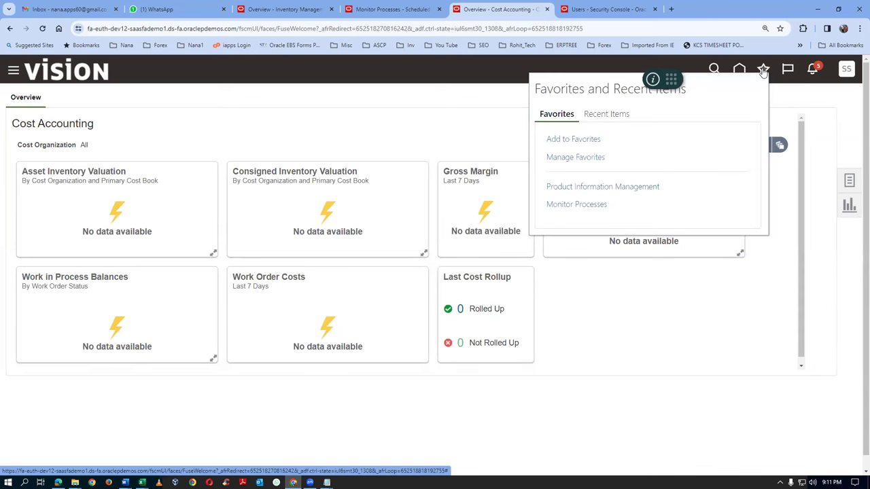
left_click(556, 139)
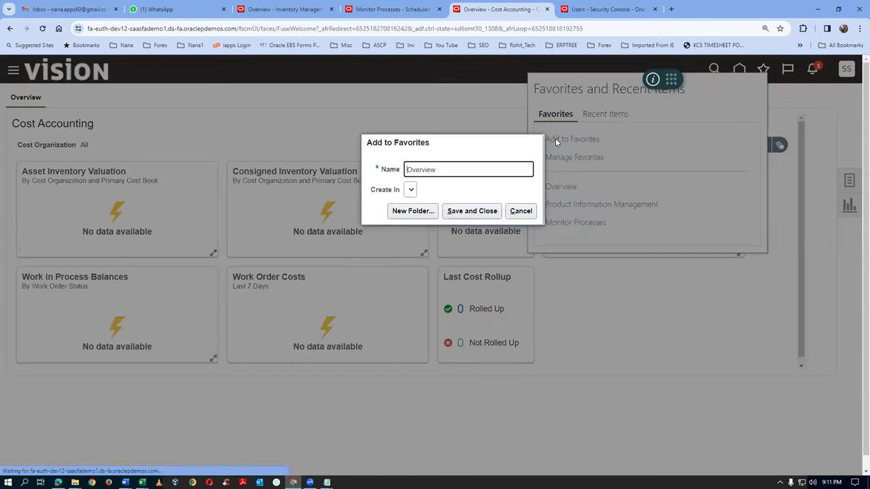
type("Cost")
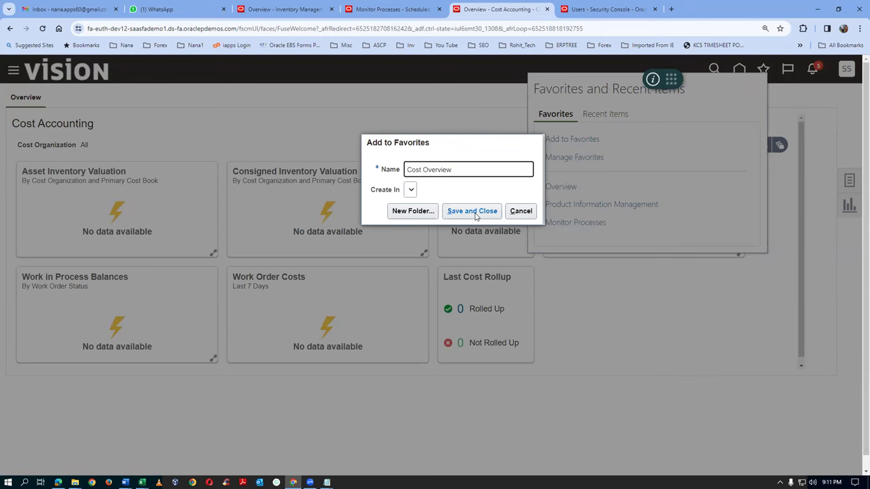
left_click(463, 213)
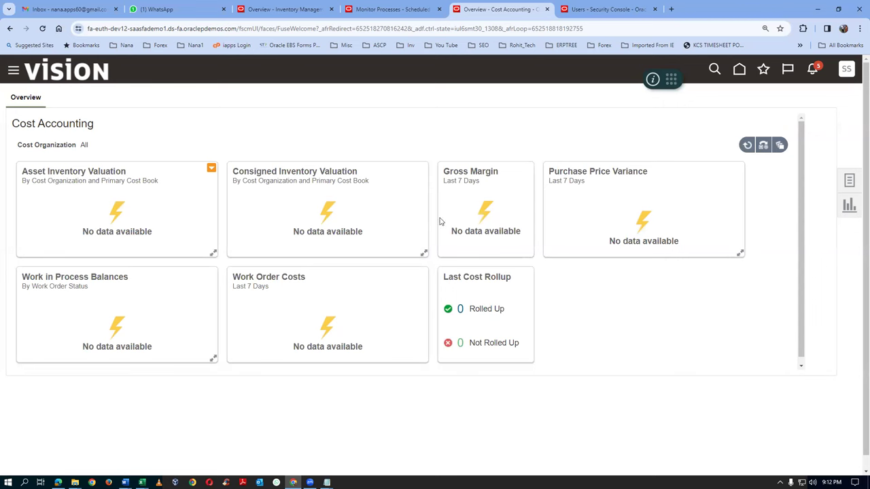
left_click(764, 147)
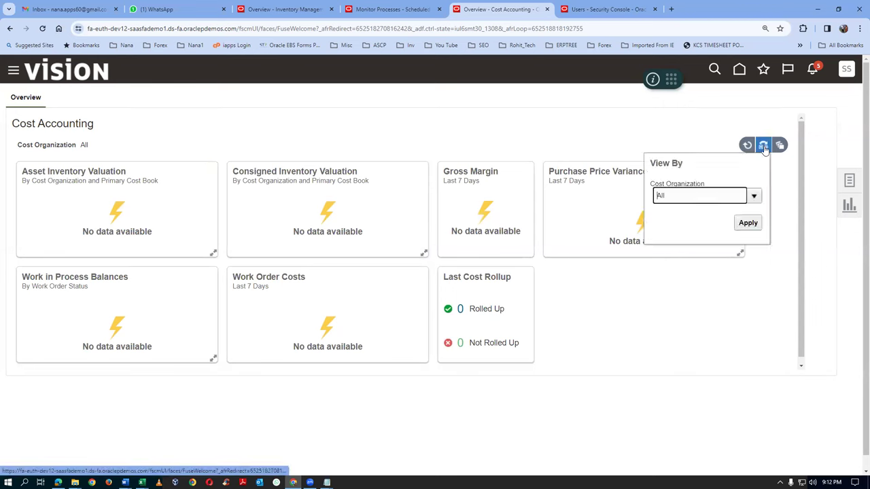
Filter the overview to cost organization t01_cost_org and open Manage Cost Accounting Periods
left_click(755, 197)
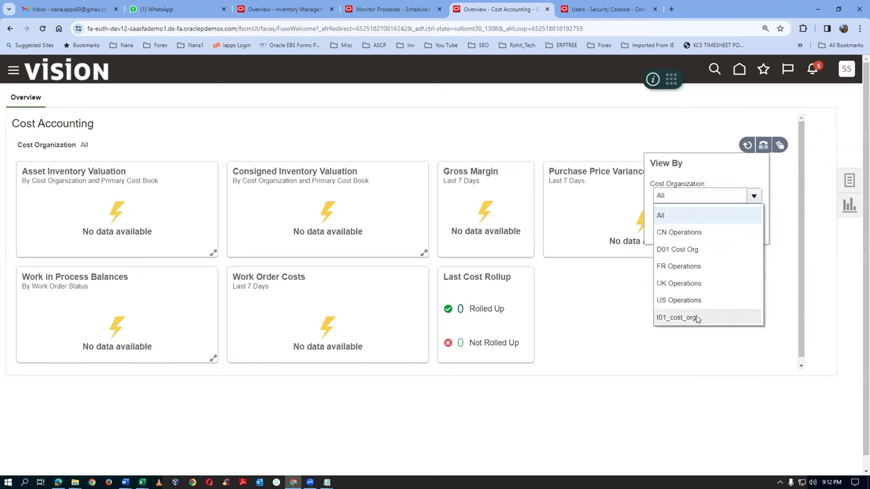
left_click(696, 319)
left_click(747, 225)
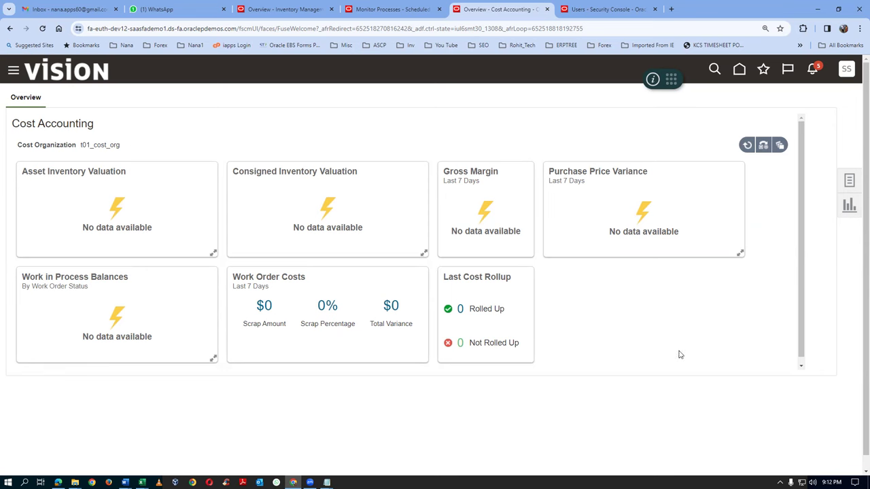
left_click(850, 184)
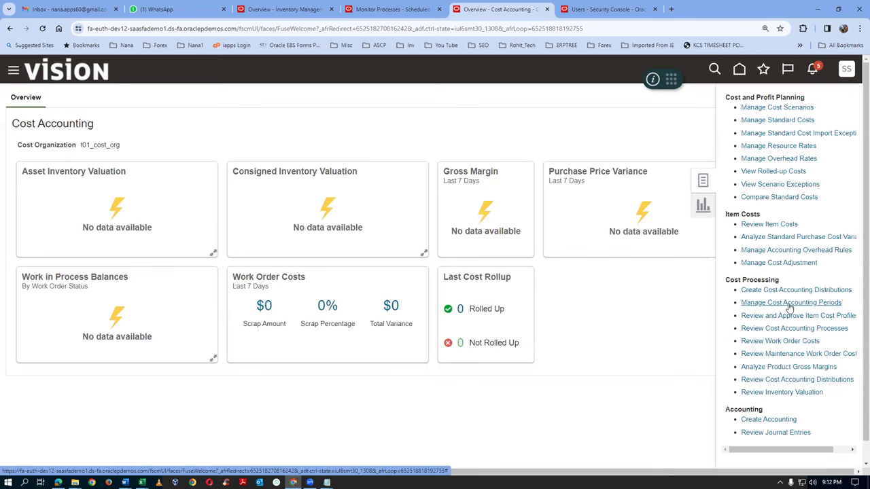
left_click(790, 304)
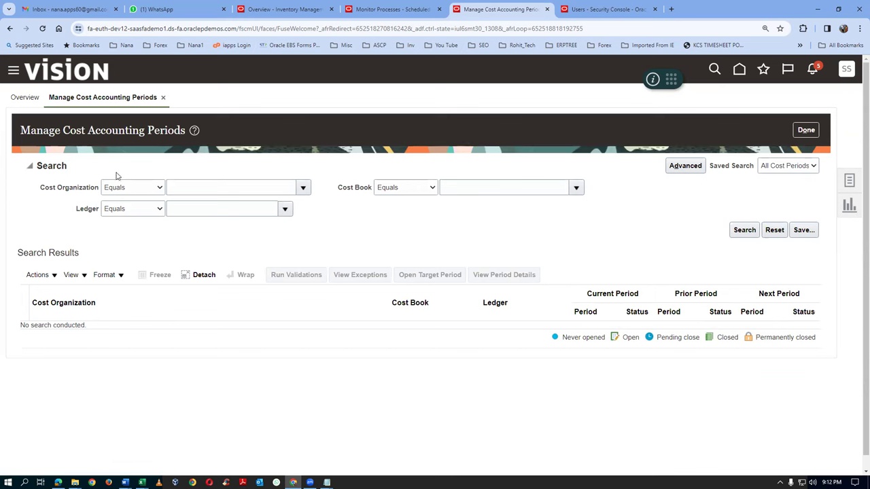
Search cost periods for cost organizations starting with t0 and select the t01_cost_org row
left_click(131, 187)
left_click(117, 197)
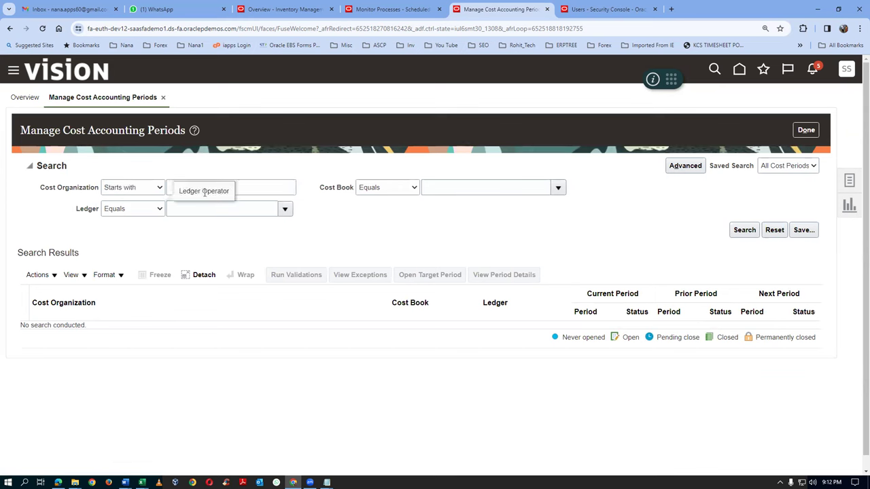
left_click(274, 184)
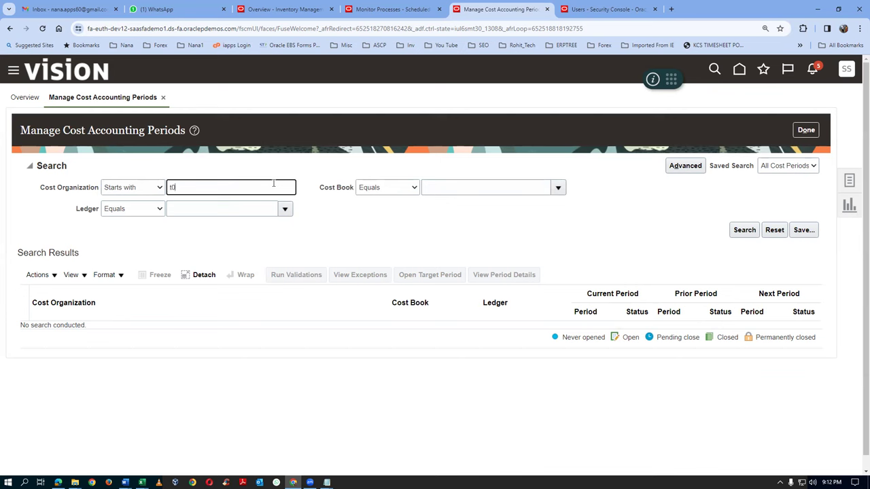
left_click(744, 233)
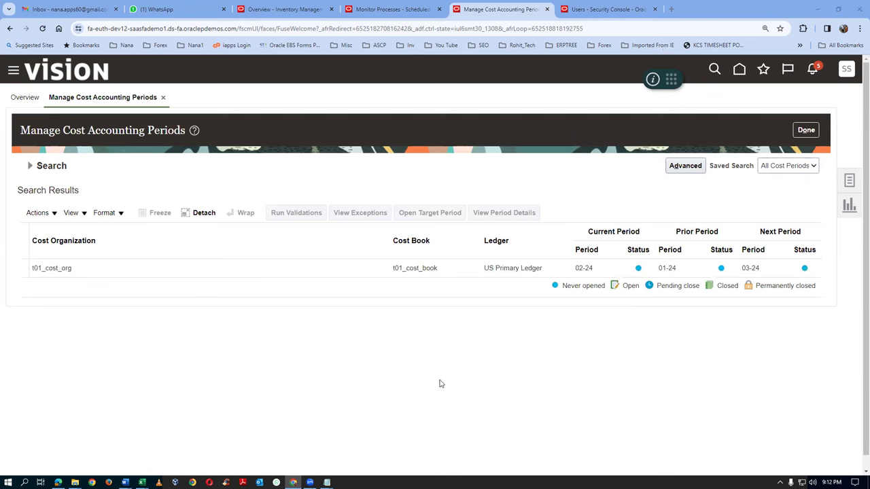
left_click(149, 269)
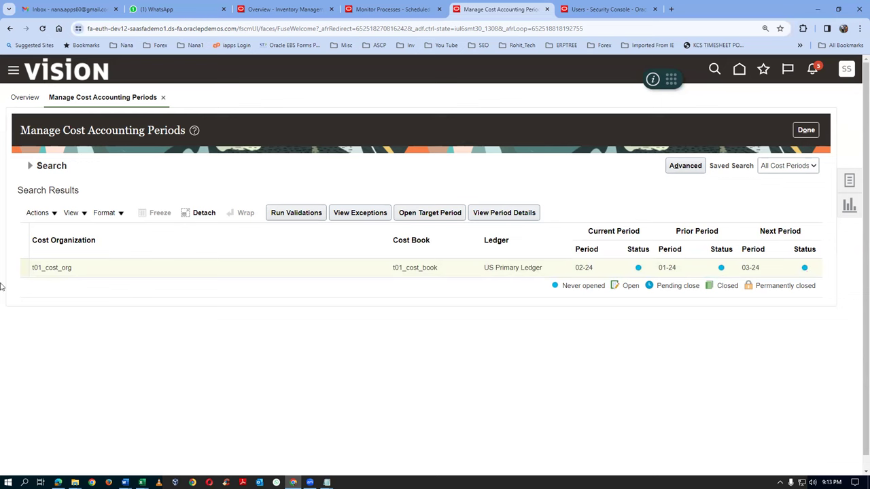
left_click(46, 213)
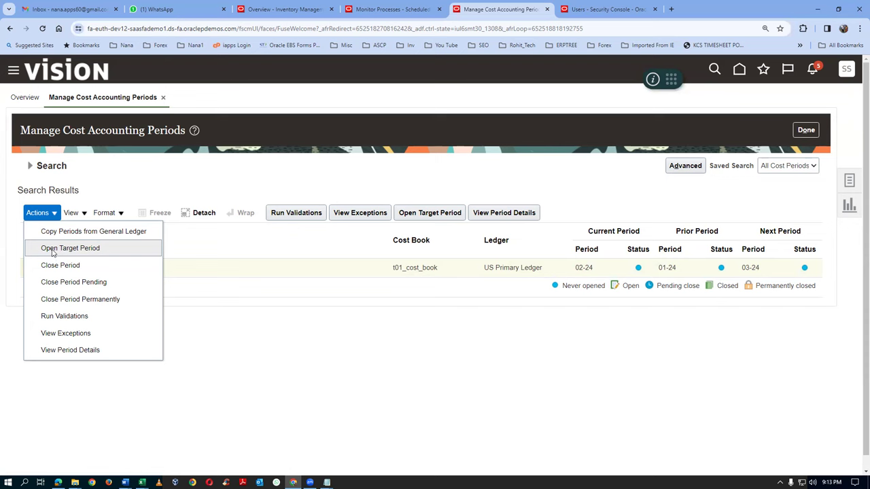
Open cost accounting periods 01-24 and 02-24 for t01_cost_org via Open Target Period
left_click(53, 249)
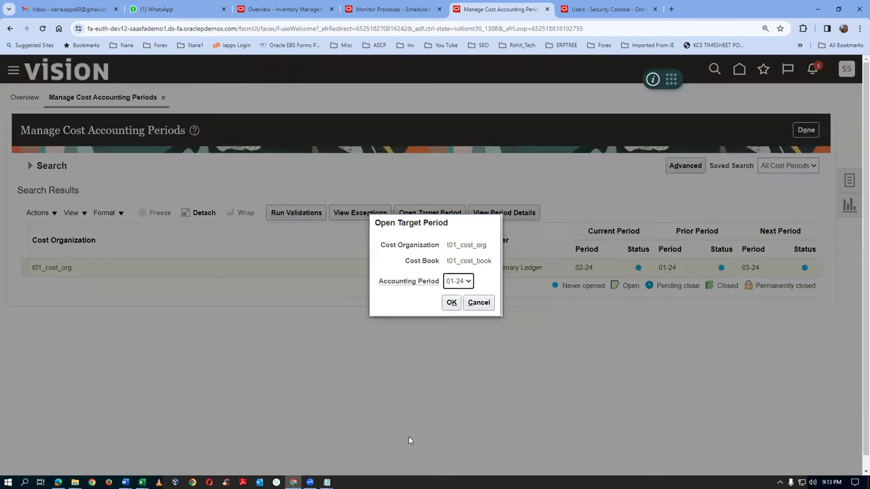
left_click(462, 284)
left_click(462, 285)
left_click(452, 303)
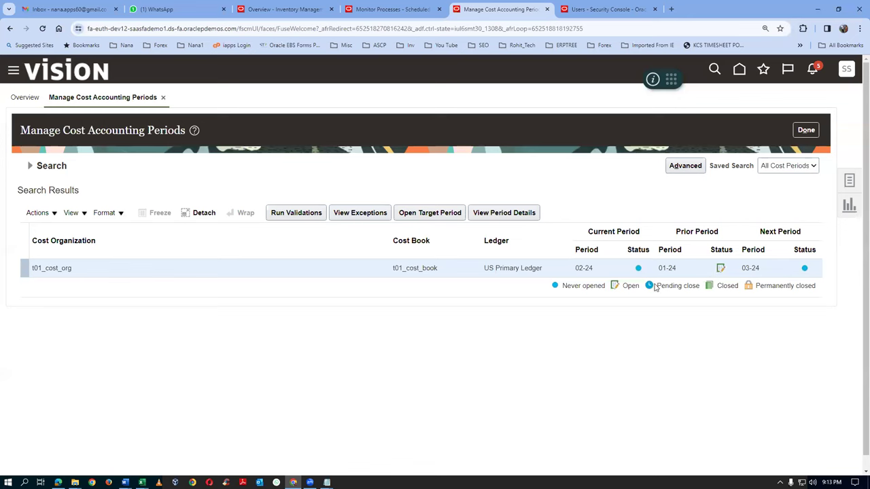
left_click(39, 217)
left_click(52, 253)
left_click(451, 302)
Open cost periods 03-24 and 04-24, then go to Create Cost Accounting Distributions
left_click(35, 213)
left_click(42, 251)
left_click(451, 302)
left_click(38, 213)
left_click(43, 248)
left_click(451, 303)
left_click(851, 181)
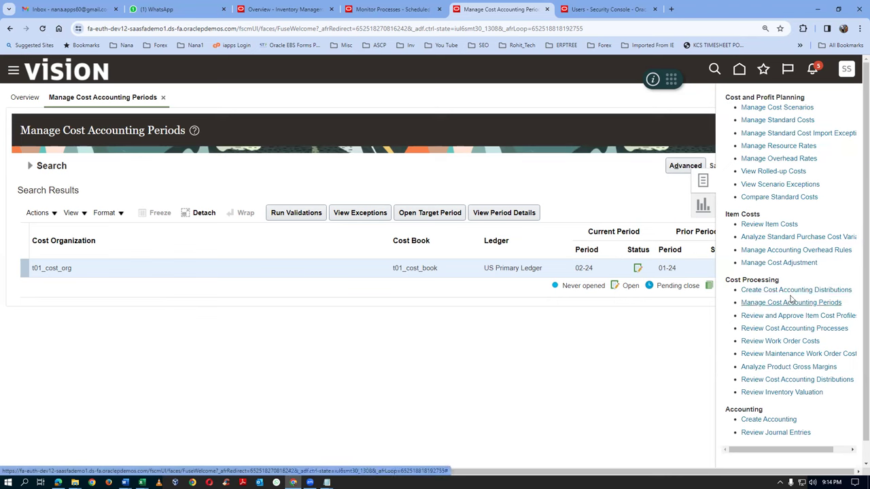
left_click(790, 290)
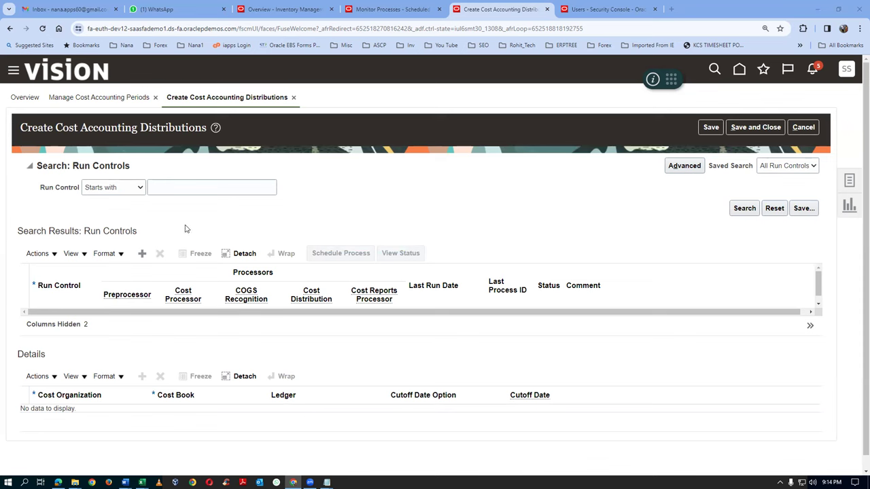
Add run control t01_run_control with the Cost Reports Processor also enabled
left_click_drag(83, 166, 77, 166)
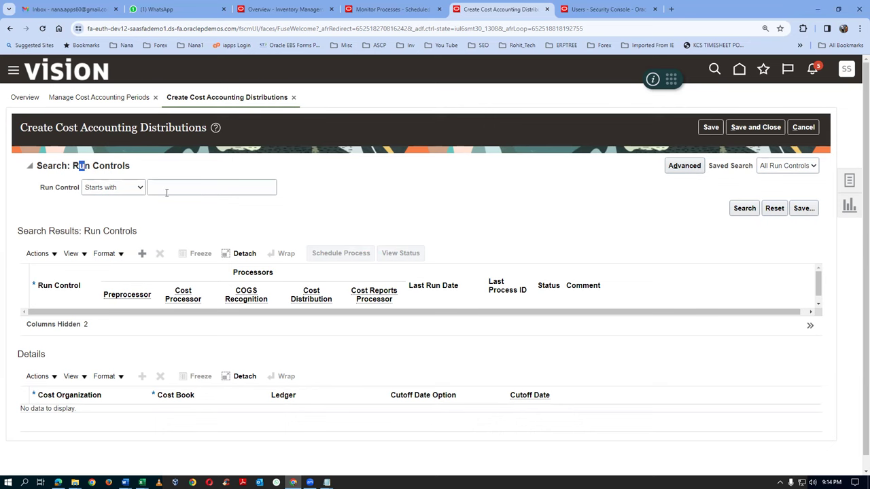
left_click(142, 254)
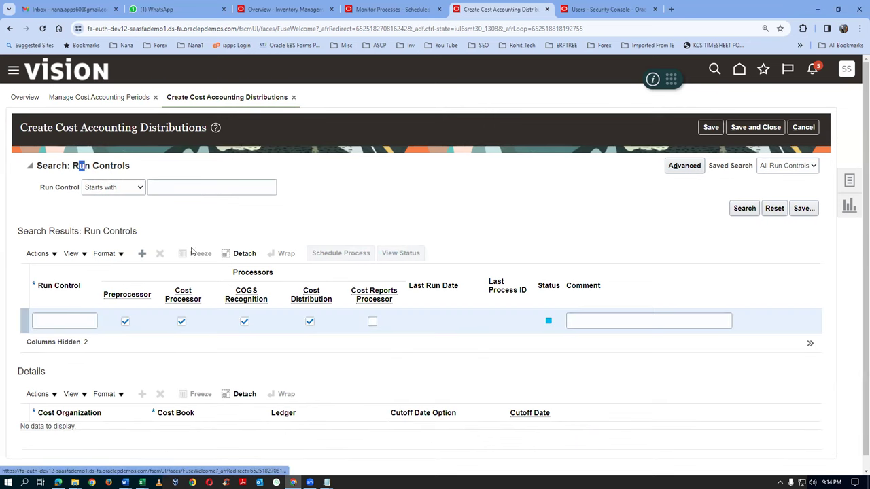
left_click(73, 321)
type("t0")
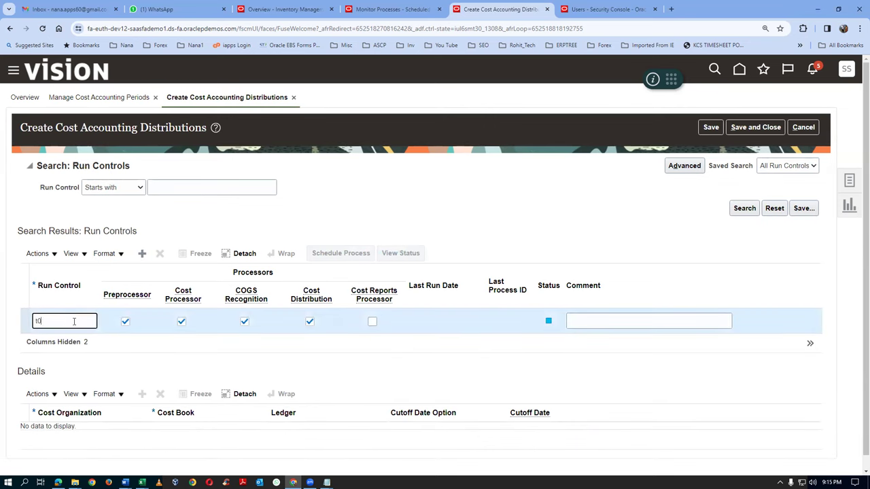
type("1_run_control")
left_click(374, 322)
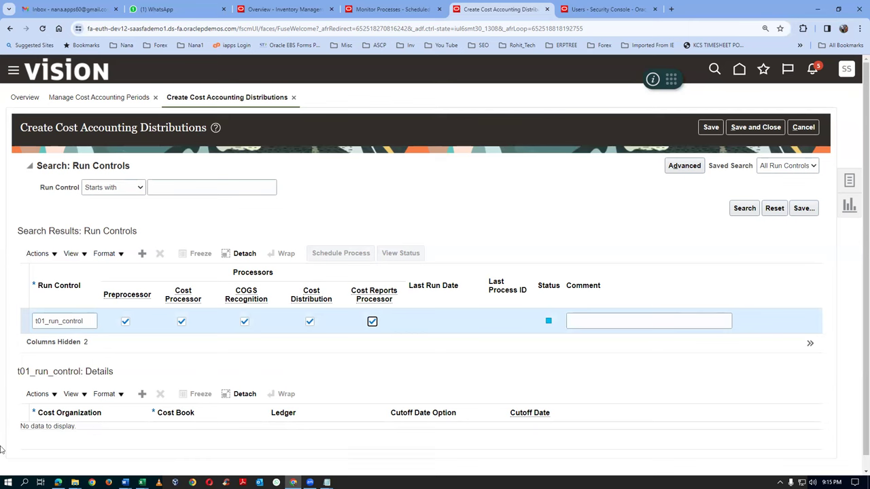
Add a detail row with cost organization t01_cost_org and cost book t01_cost_book
left_click_drag(56, 371, 109, 367)
left_click(39, 394)
left_click(54, 414)
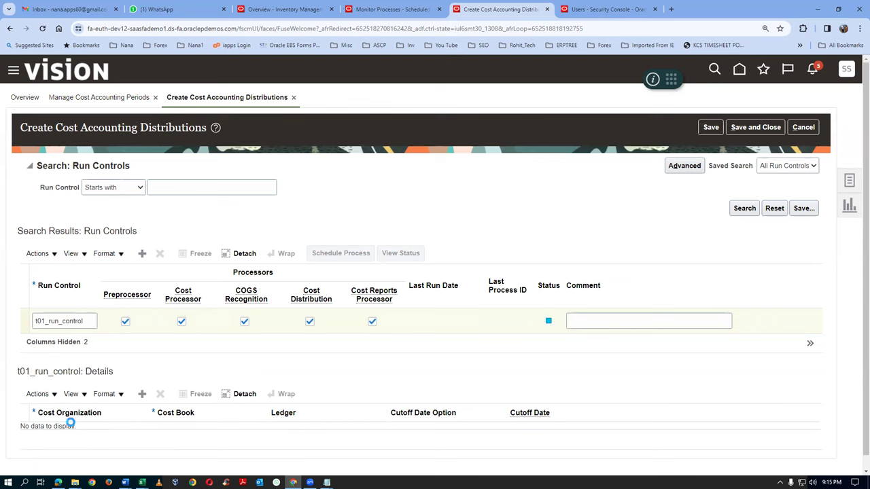
left_click(98, 438)
type("t01")
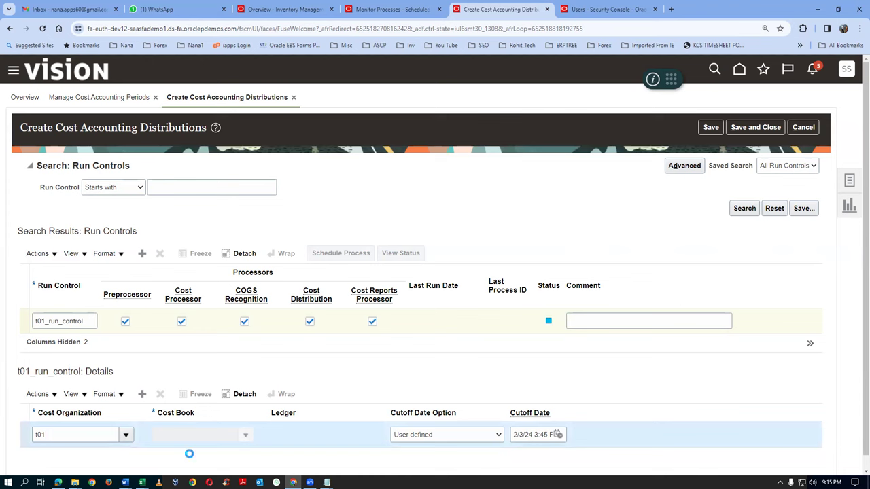
left_click(183, 439)
type("t01")
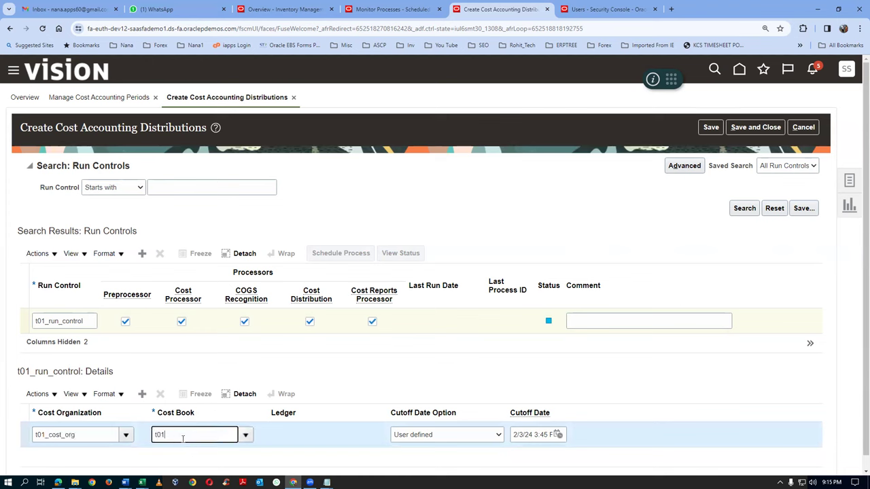
key("Tab")
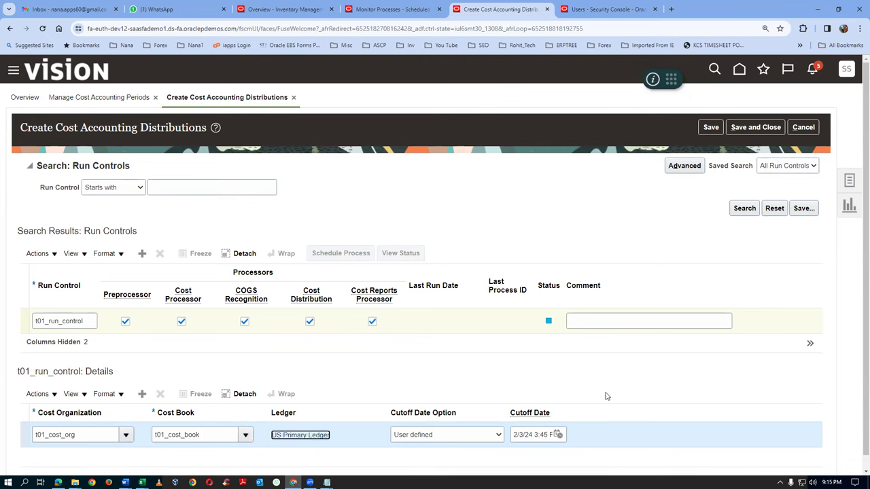
scroll(607, 396, "down", 1)
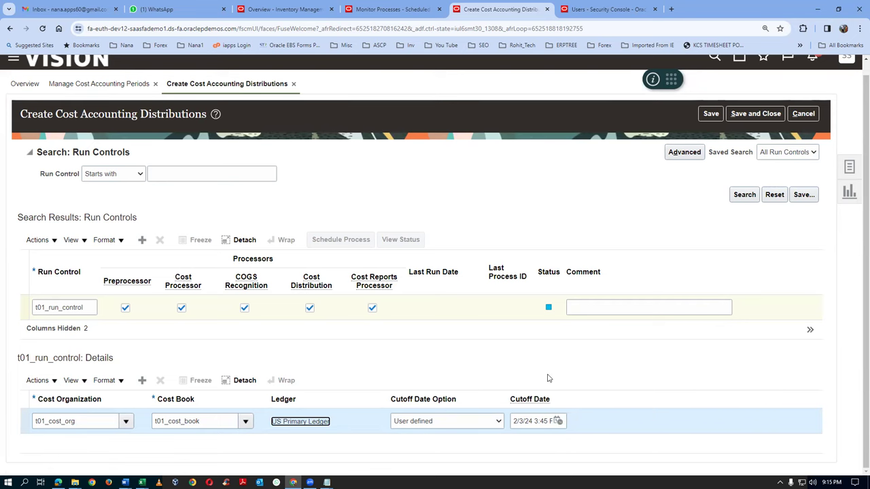
Set the cutoff date to 2/29/24 3:45 and save t01_run_control
left_click(558, 421)
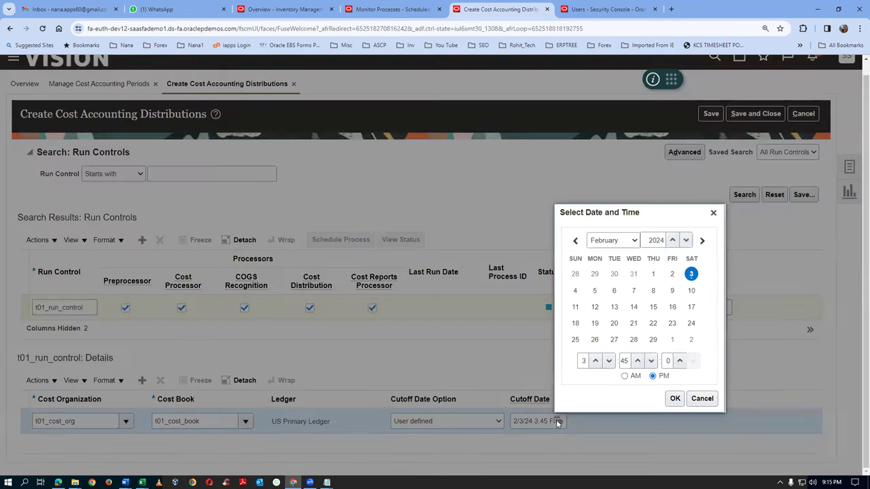
left_click(653, 340)
left_click(673, 398)
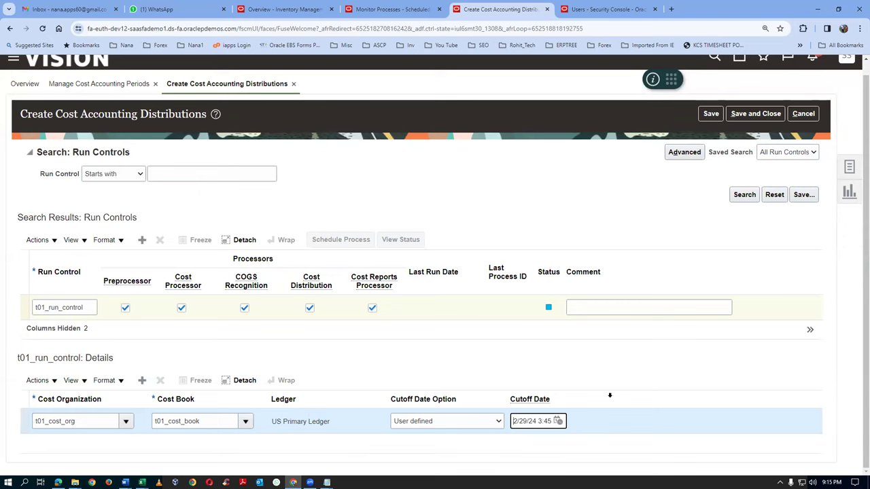
left_click(710, 114)
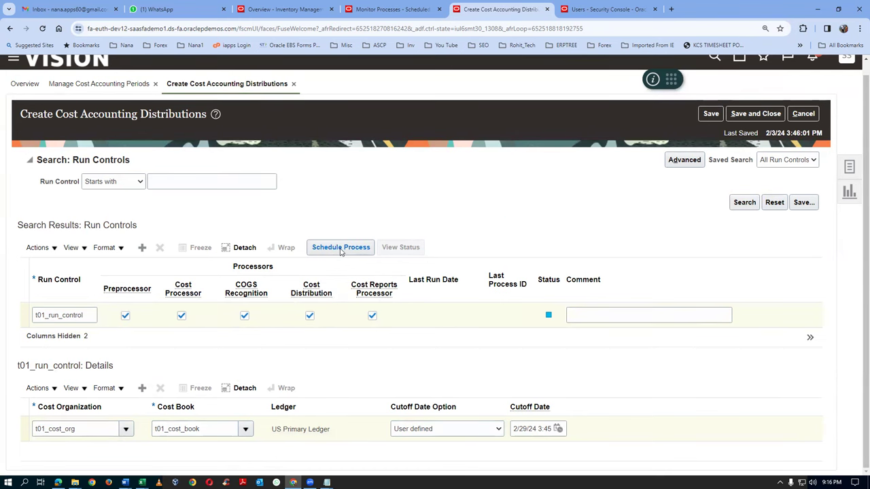
Submit Create Cost Accounting Distributions for t01_run_control as process 6576086 and close the scheduling dialog
left_click(341, 248)
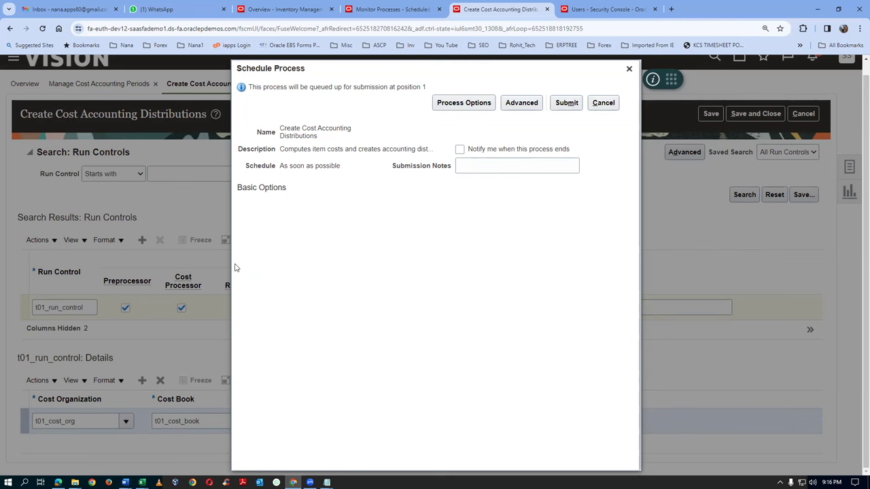
left_click(566, 102)
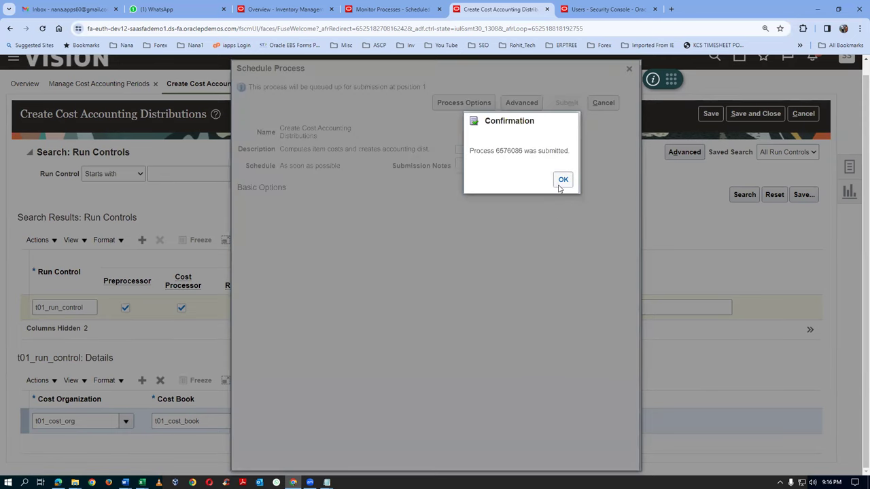
left_click(562, 180)
left_click(629, 68)
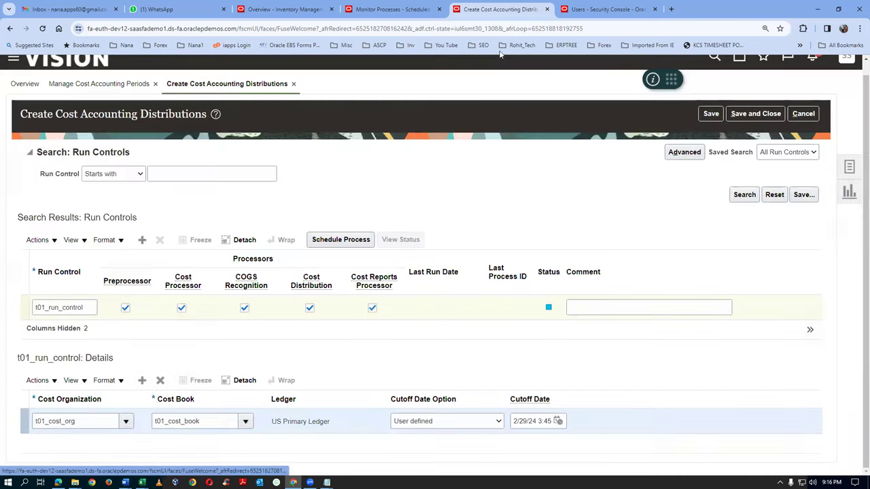
left_click(393, 9)
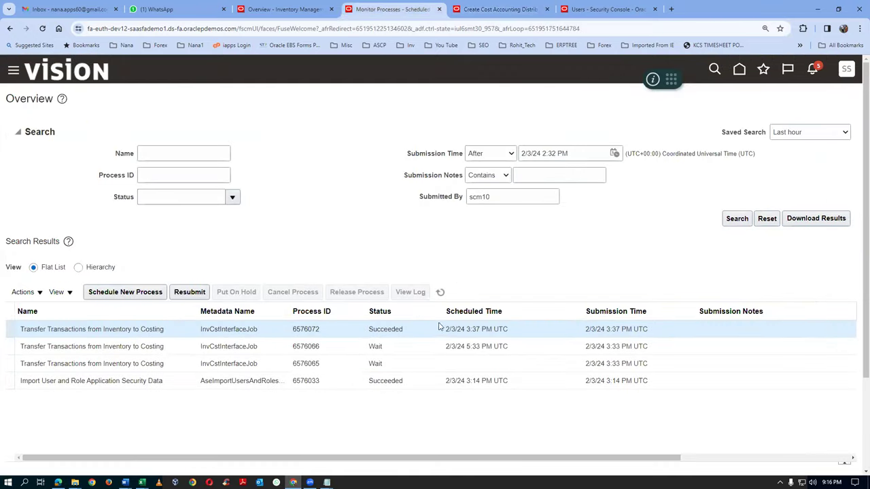
Refresh the Monitor Processes list repeatedly until process 6576086 shows Running
left_click(441, 292)
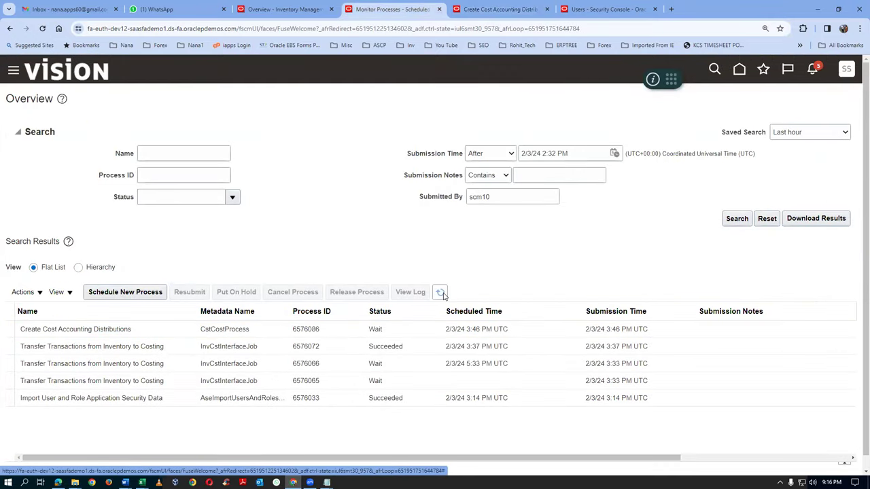
left_click(441, 297)
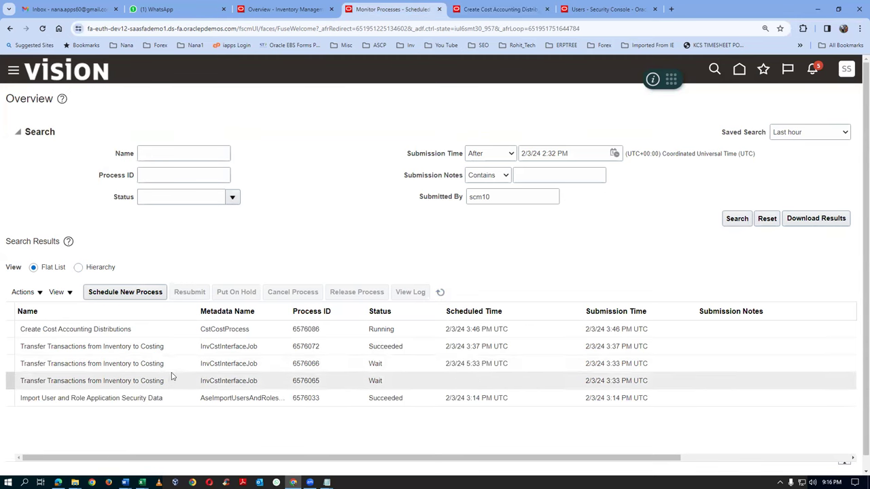
left_click(142, 330)
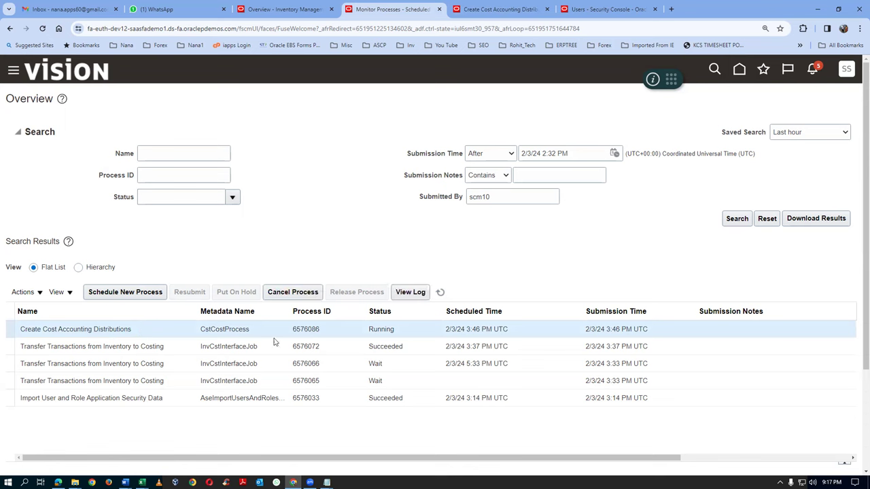
left_click(441, 293)
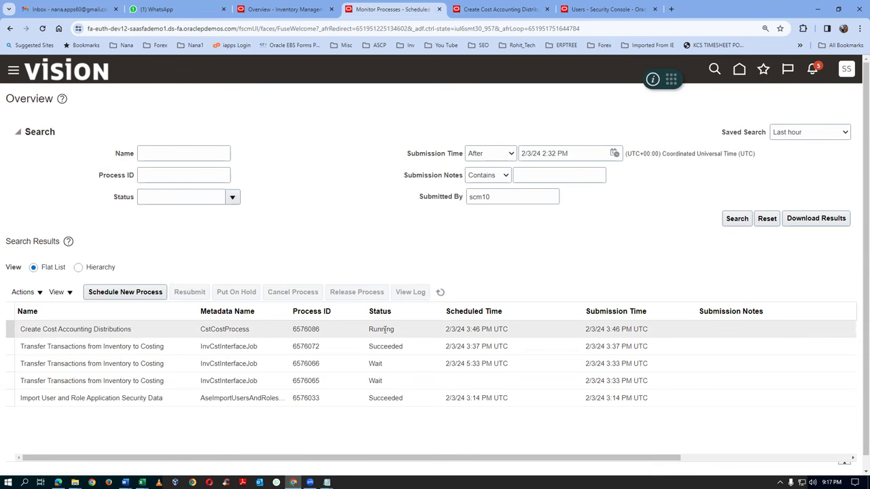
left_click(441, 293)
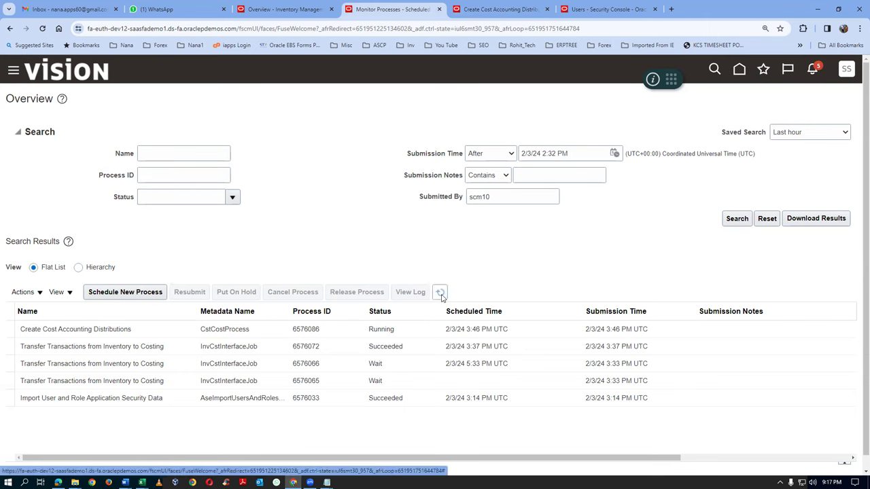
left_click(441, 294)
left_click(441, 293)
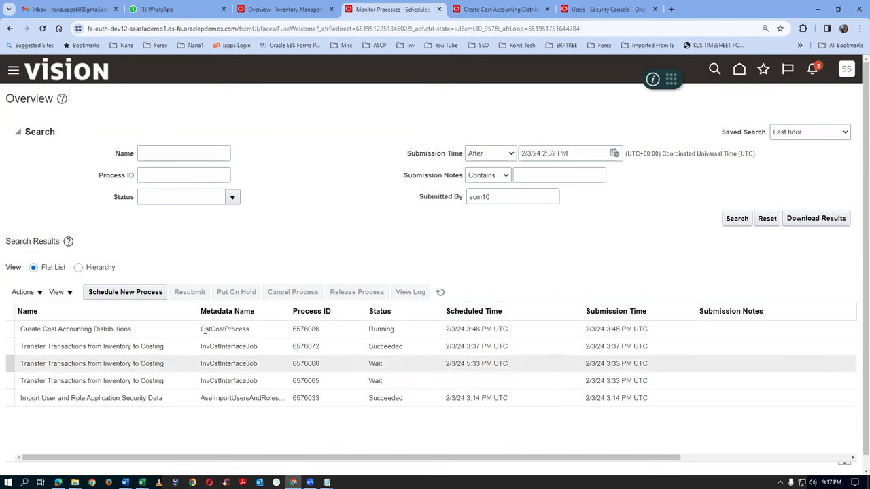
left_click(440, 293)
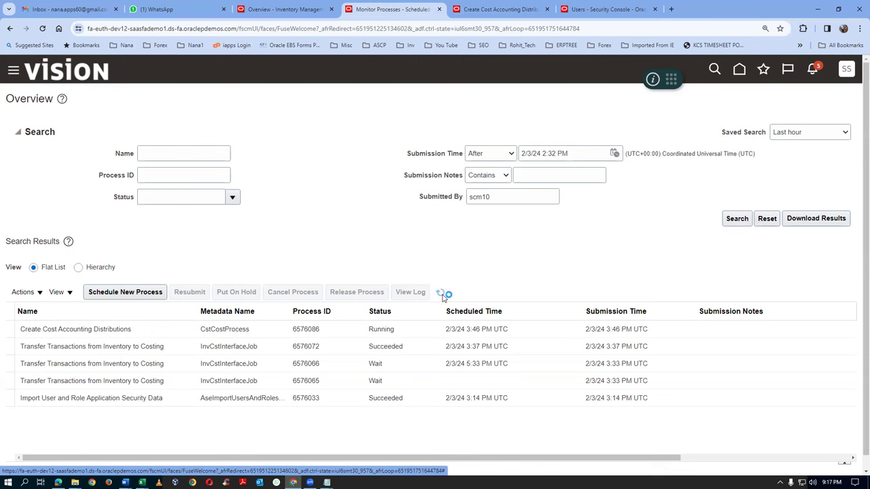
left_click(441, 293)
left_click(440, 293)
left_click(440, 293)
left_click(440, 293)
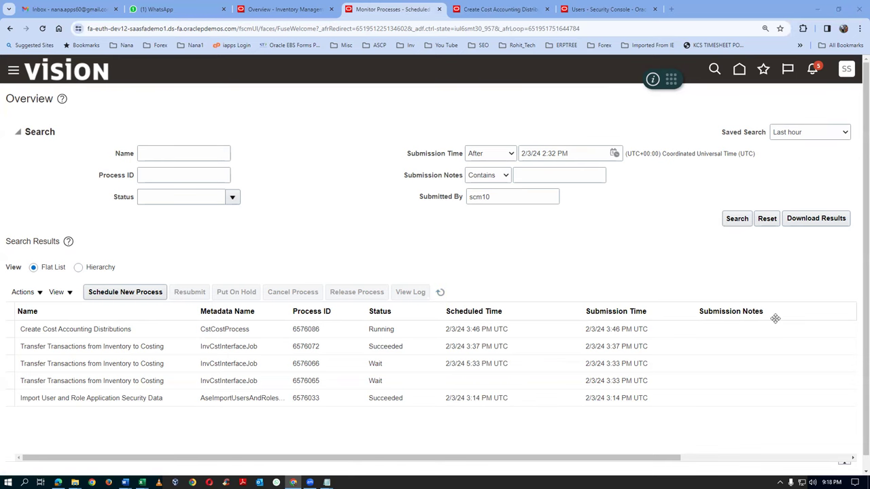
Close the run control and cost accounting periods pages, then open Review Cost Accounting Distributions from Tasks
left_click(503, 8)
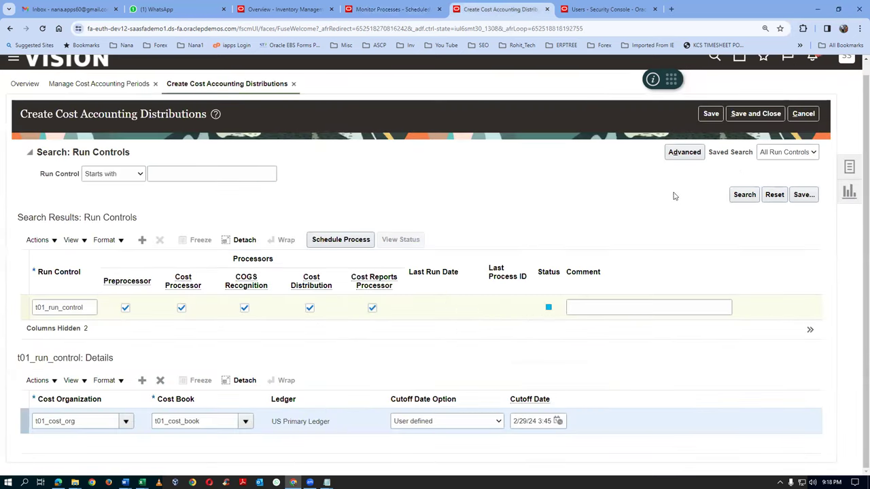
left_click(765, 114)
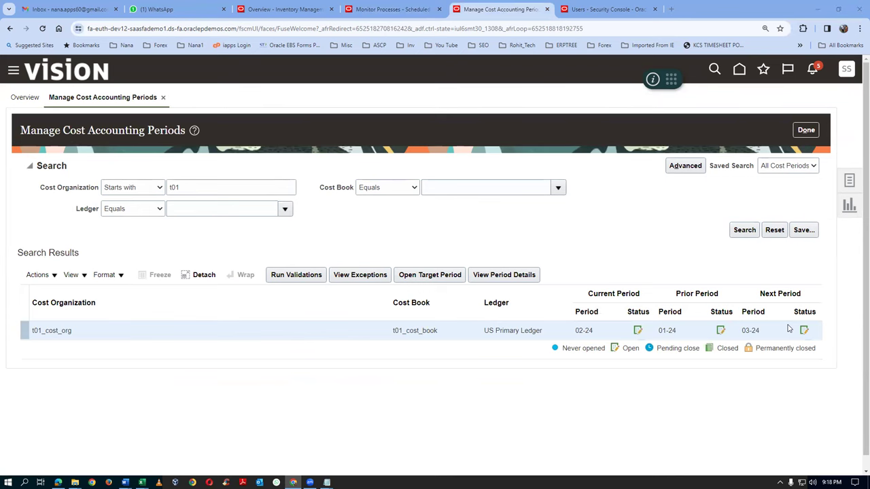
left_click(805, 130)
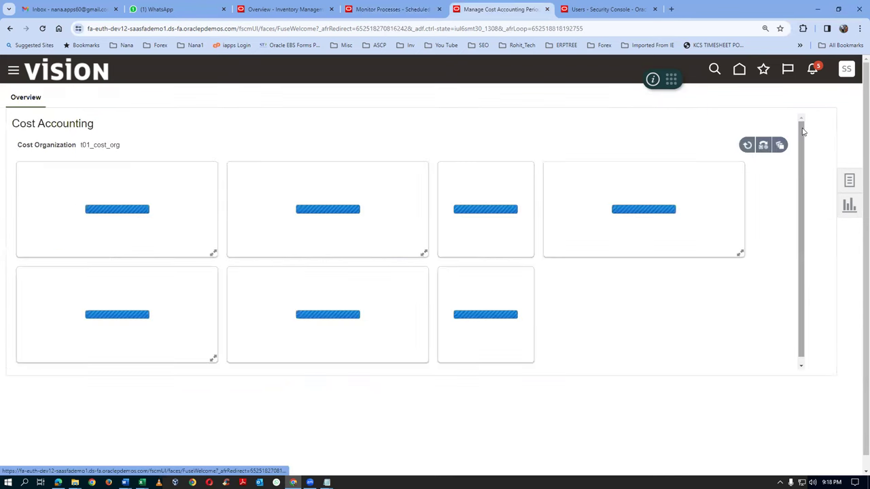
left_click(850, 181)
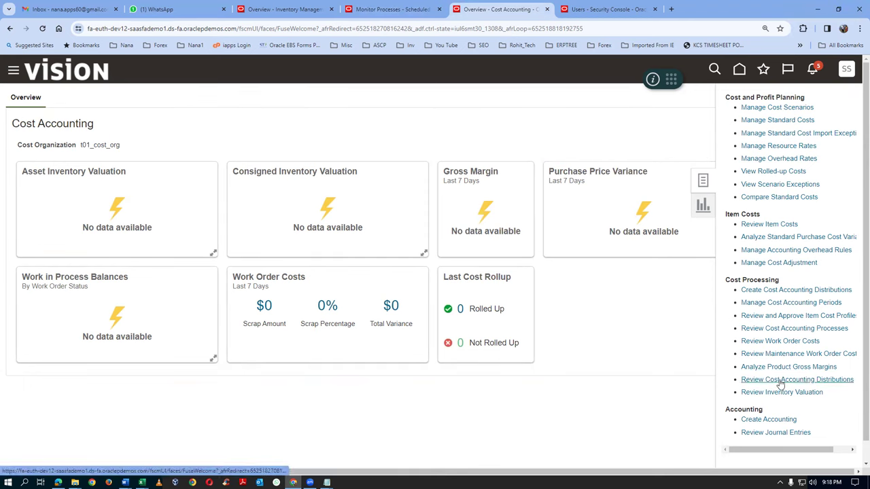
left_click(779, 382)
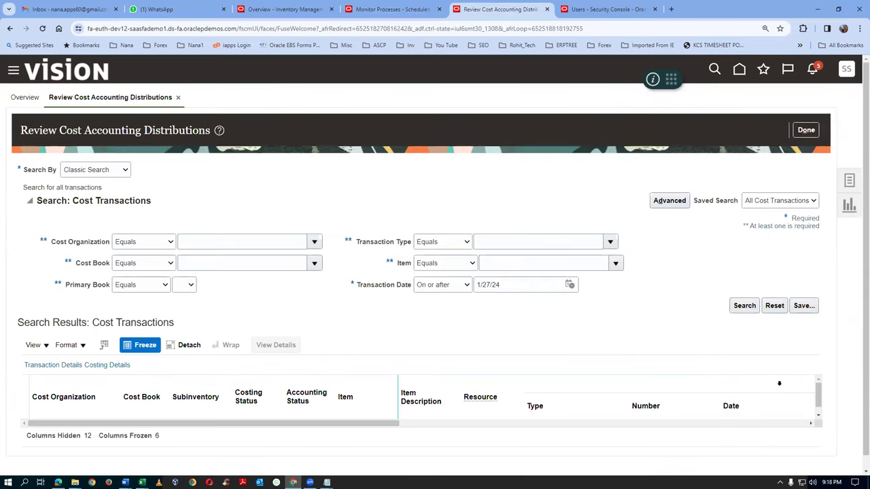
Filter distributions where Cost Organization and Item start with 't01', then search
left_click(148, 246)
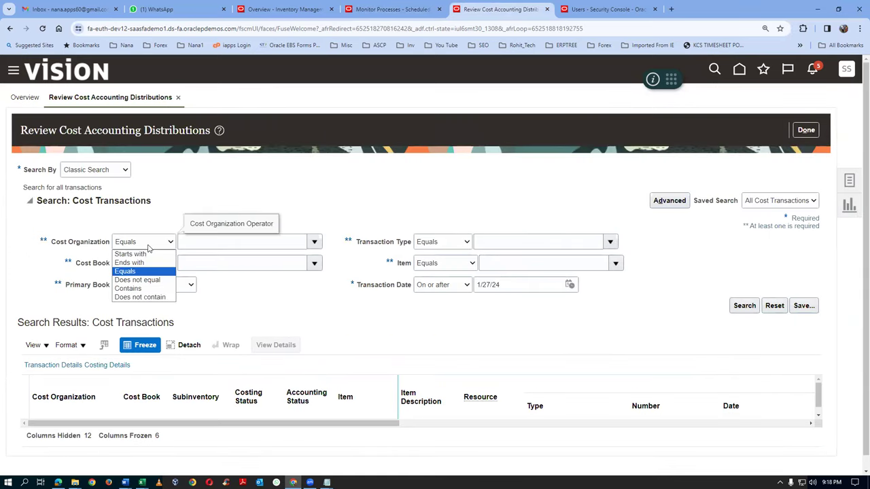
left_click(131, 254)
left_click(242, 242)
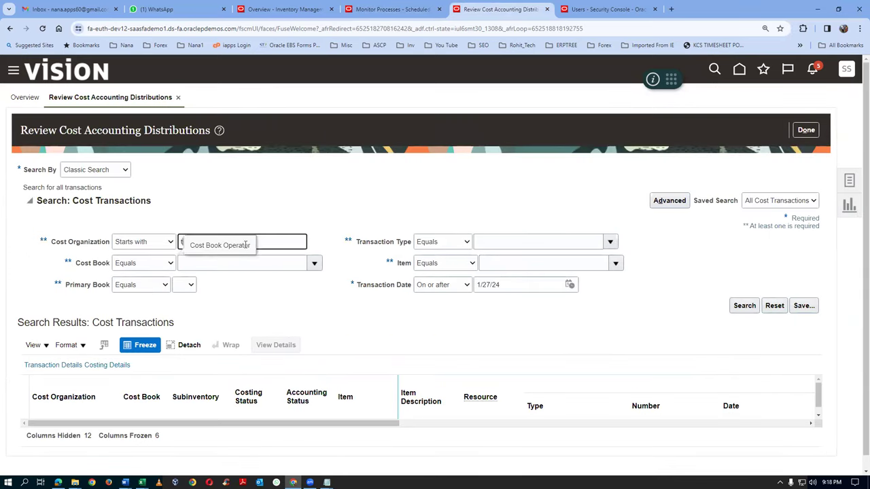
type("t01")
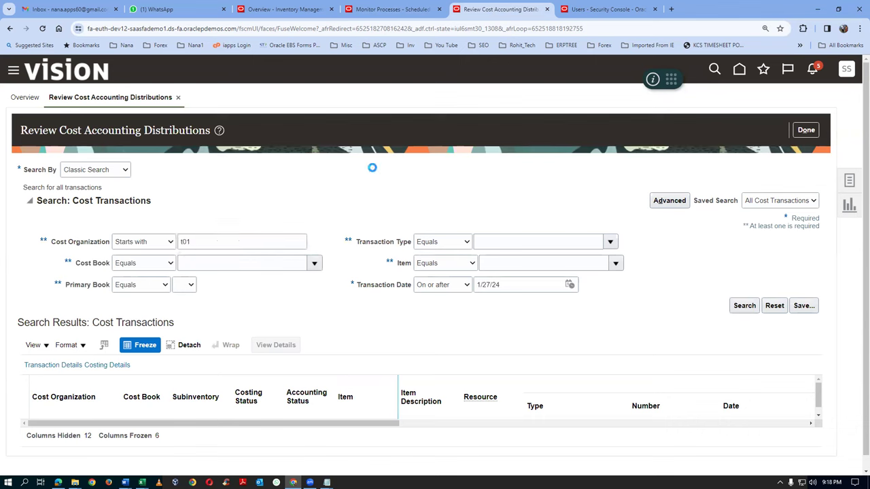
left_click(444, 265)
left_click(451, 276)
left_click(503, 264)
type("t01")
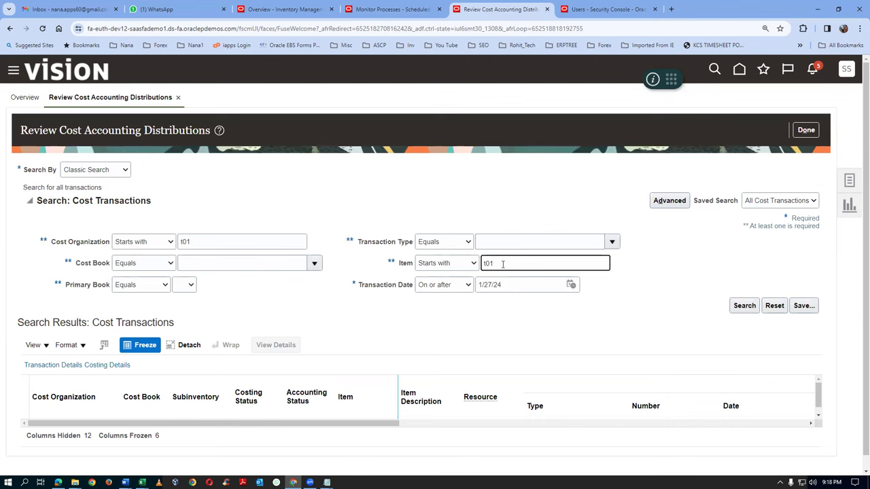
left_click(410, 357)
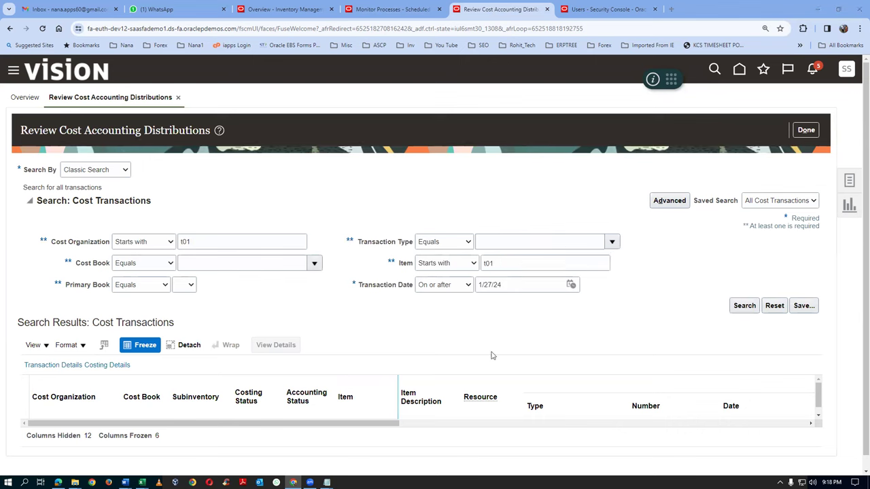
left_click(744, 308)
left_click(741, 309)
Extend the cost organization filter to 't01_cost_org' and rerun the search several times
left_click(269, 244)
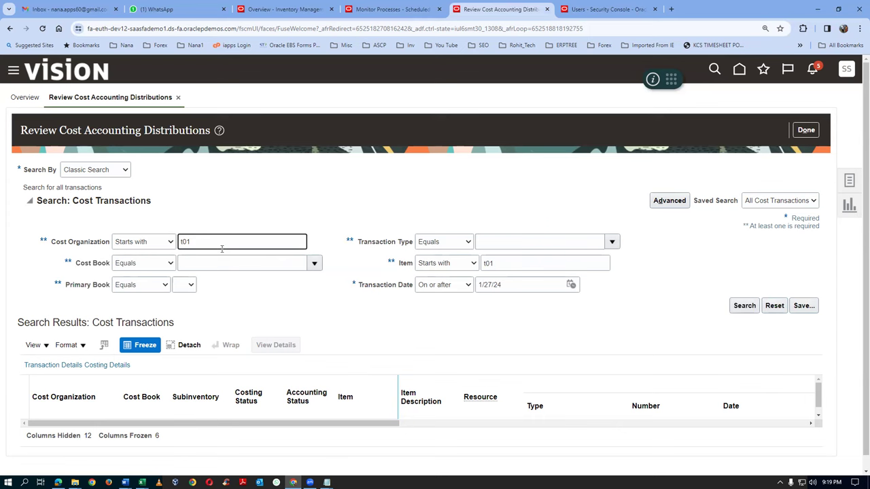
type("_cost_org")
left_click(748, 307)
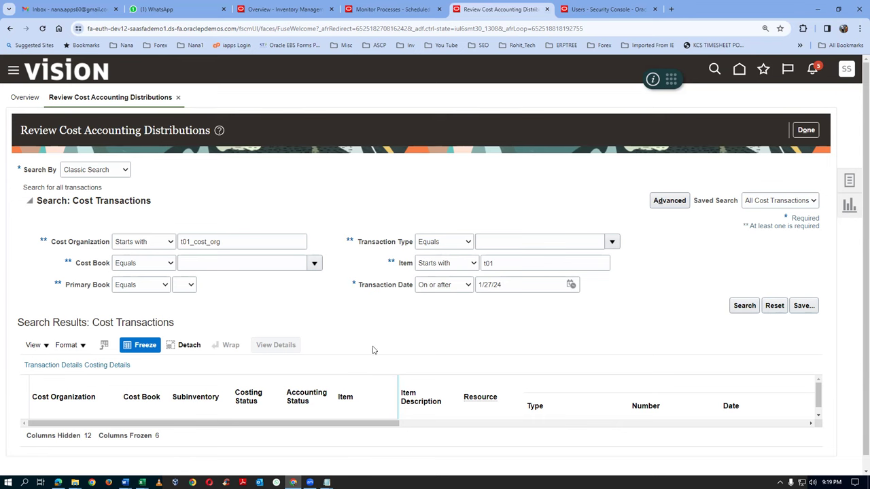
left_click(746, 307)
left_click(744, 306)
left_click(744, 307)
left_click(743, 307)
left_click(394, 10)
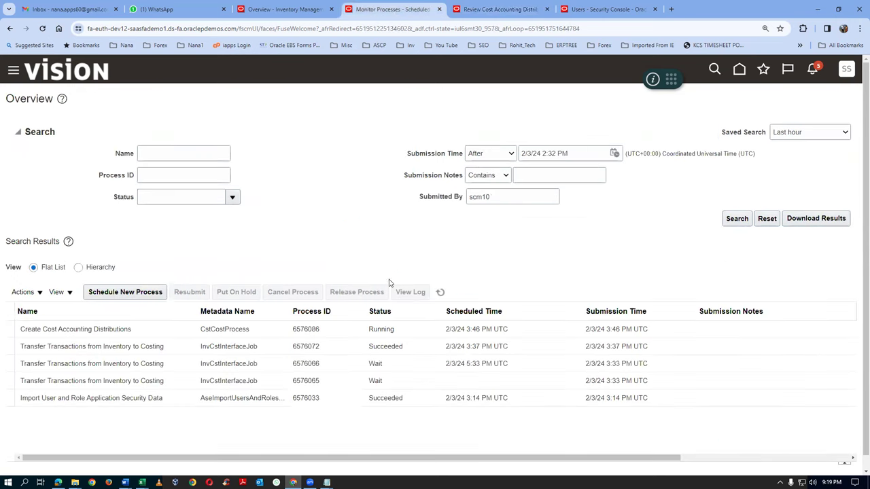
left_click(441, 293)
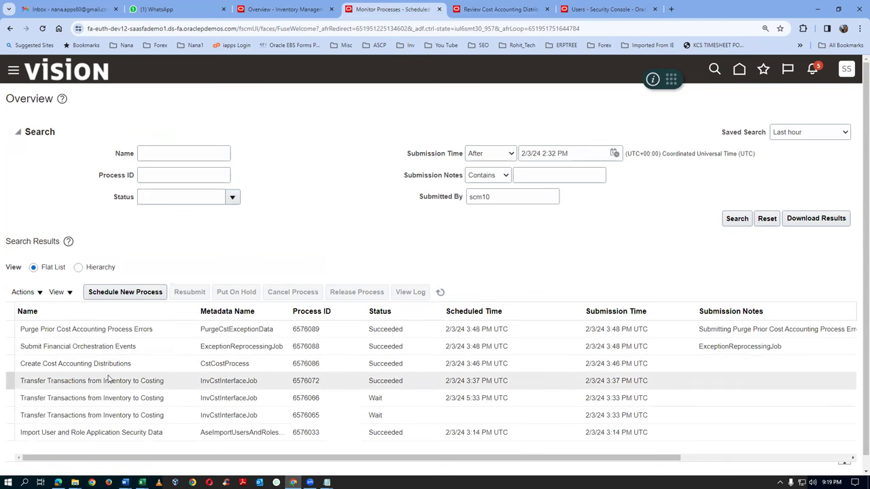
left_click(383, 367)
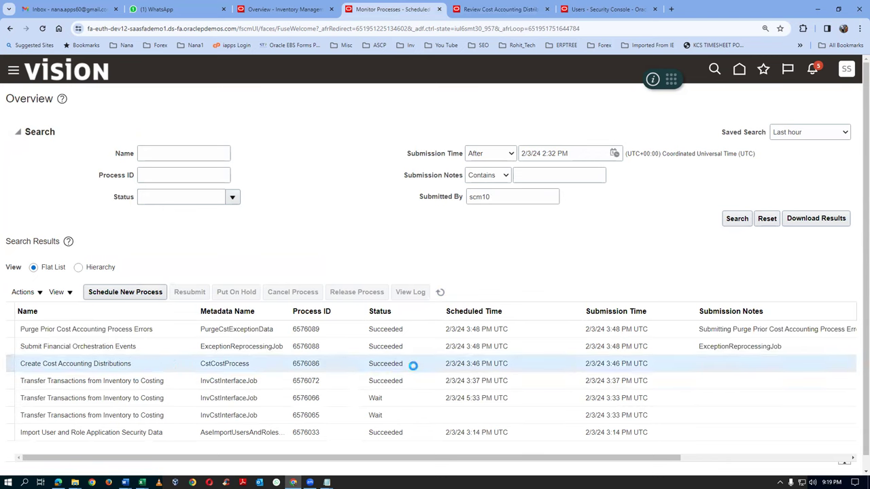
left_click(485, 10)
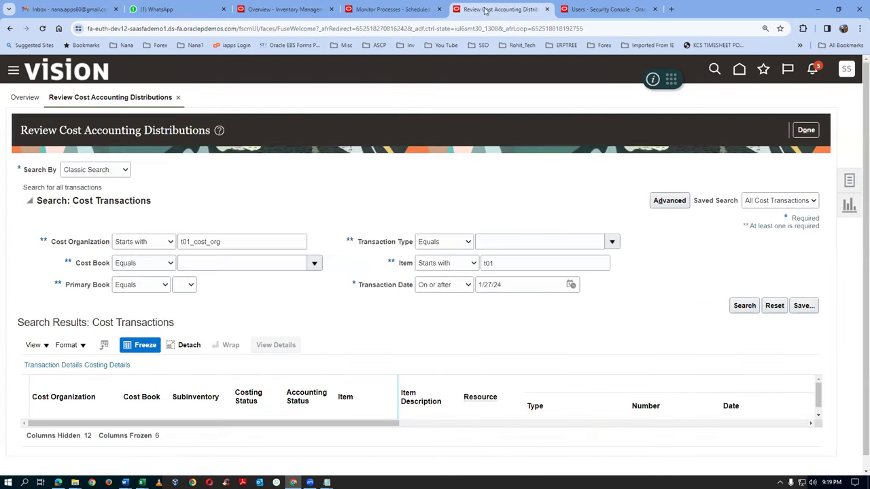
Search distributions for item t0101_cost_test
left_click(754, 308)
type("01_cost_test")
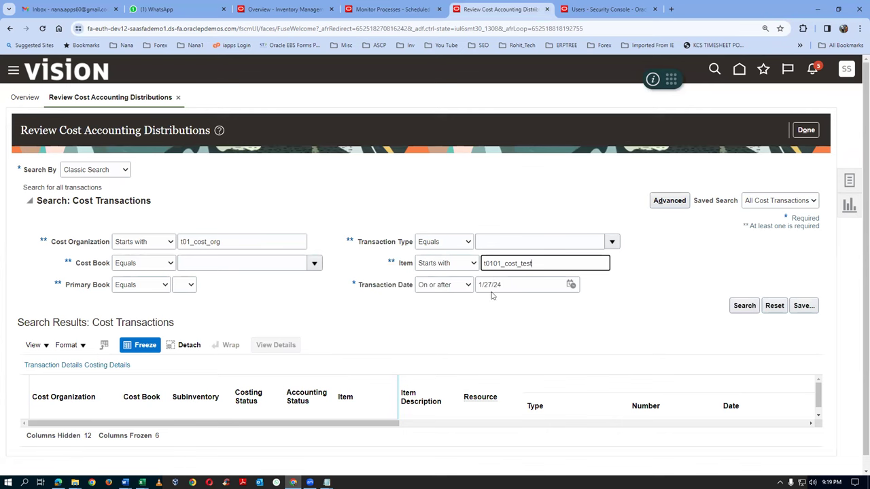
left_click(551, 333)
left_click(738, 307)
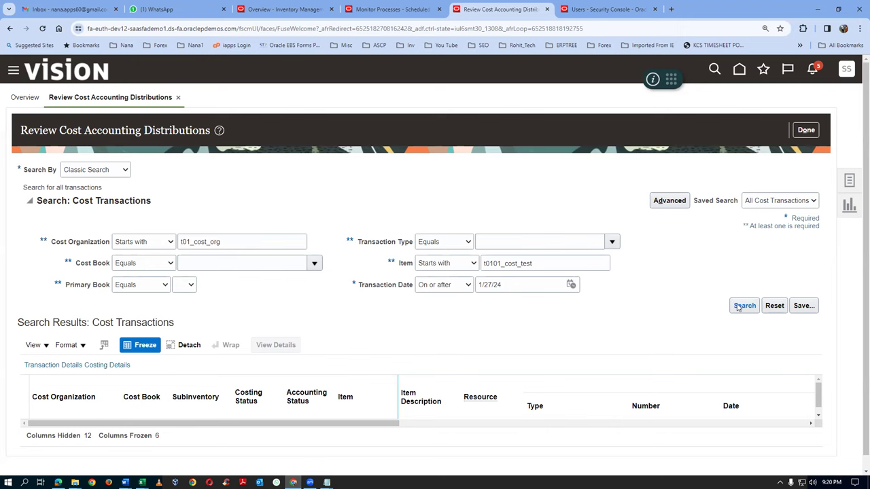
left_click(744, 306)
Clear the item filter, search again without it, and close the distributions review page
key("BackSpace")
left_click(745, 306)
left_click(803, 130)
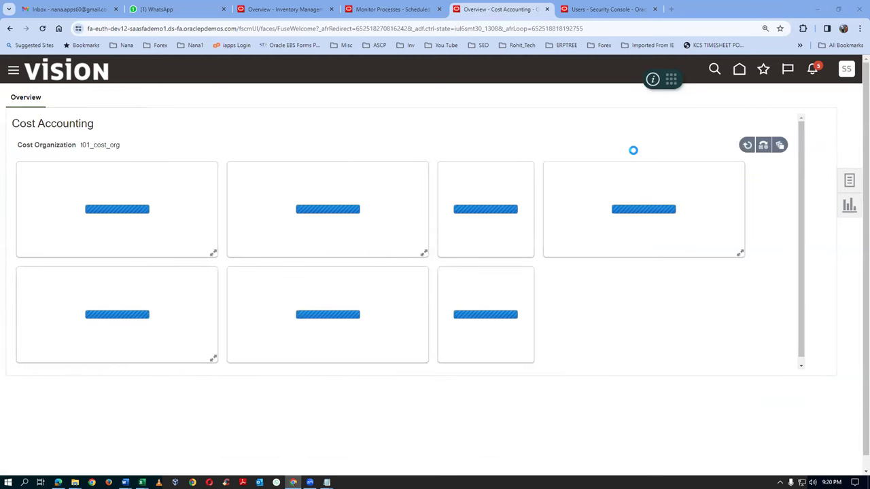
left_click(846, 72)
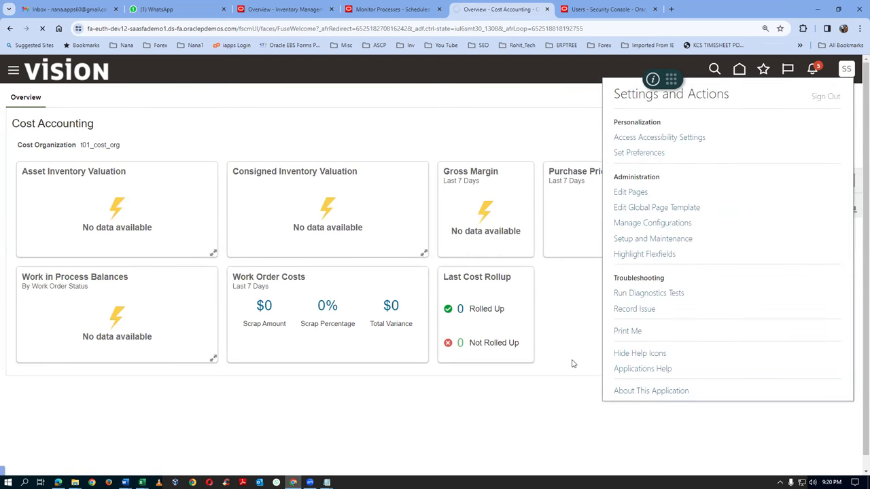
Sign out, sign back in, and open the Cost Accounting overview
left_click(417, 244)
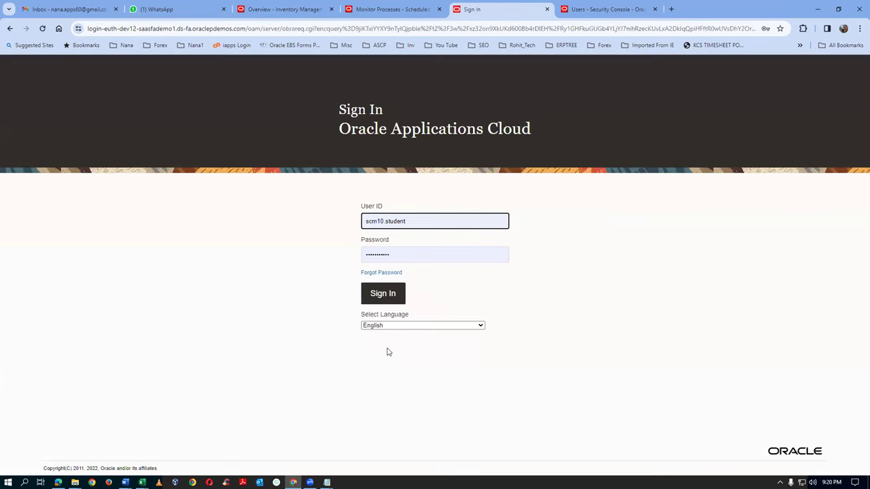
left_click(383, 293)
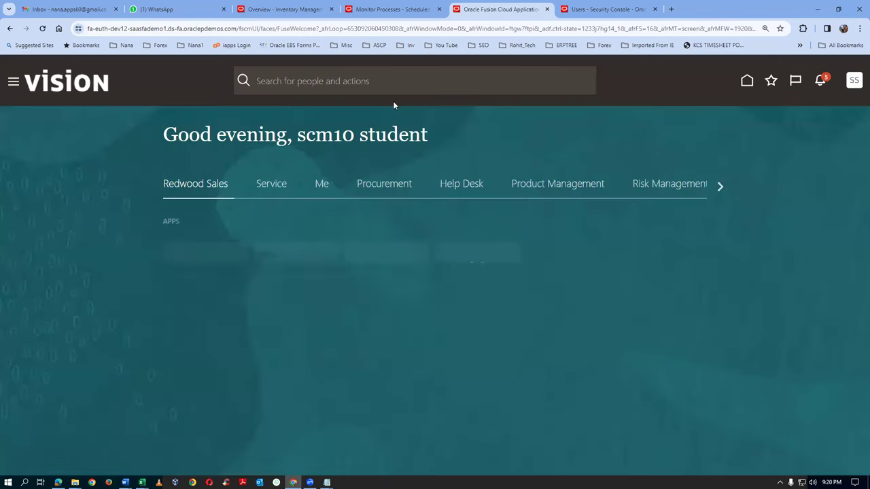
left_click(764, 81)
left_click(589, 235)
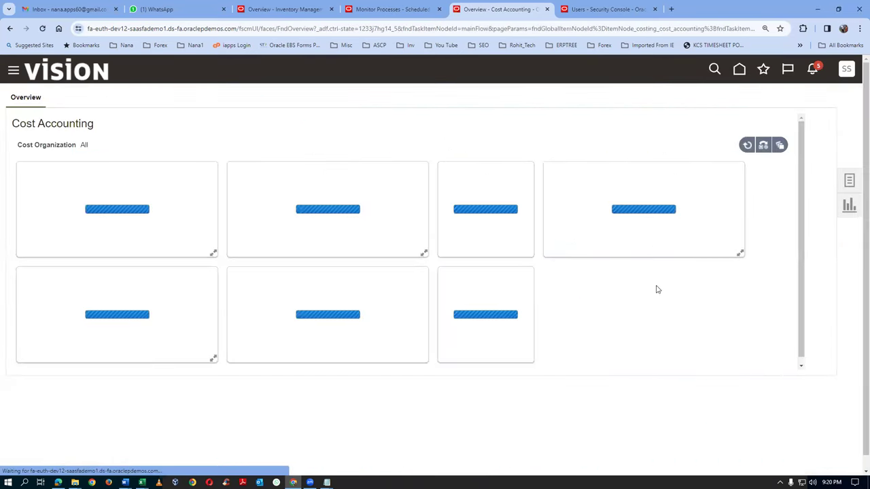
View the overview for t01_cost_org, refresh it, then check process 6576086 in Monitor Processes
left_click(764, 146)
left_click(754, 197)
left_click(755, 197)
left_click(688, 317)
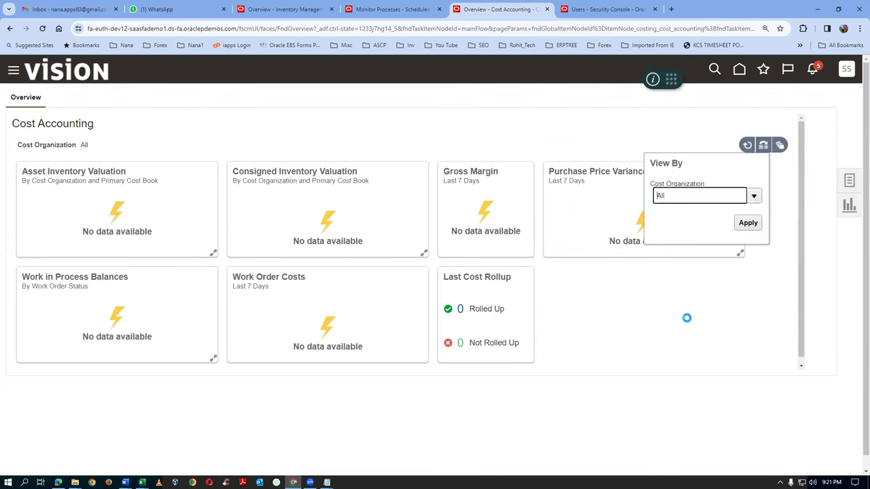
left_click(747, 222)
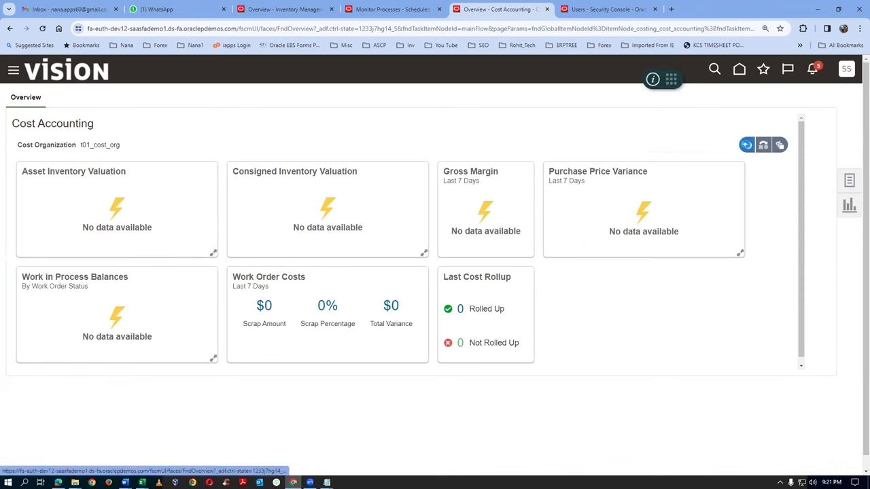
left_click(747, 147)
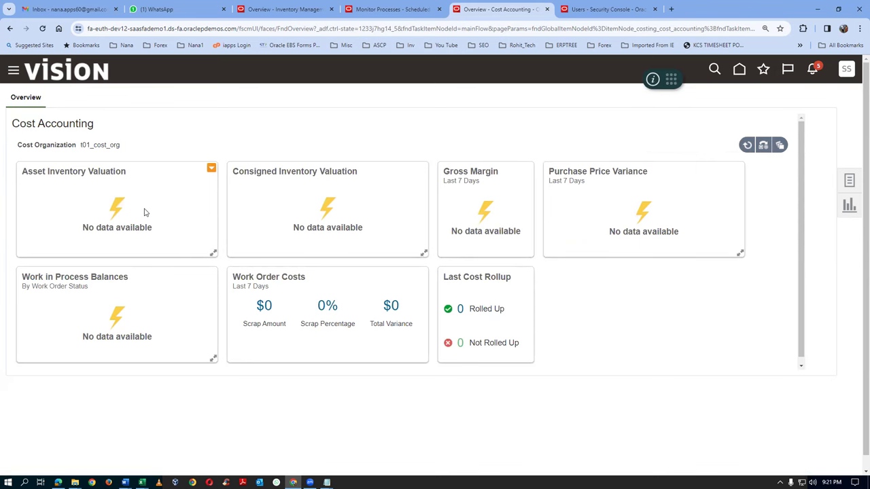
left_click(401, 9)
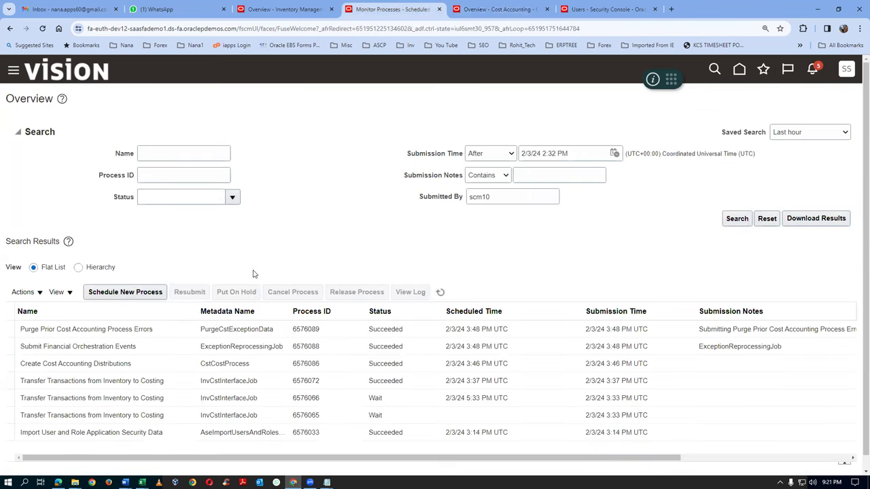
left_click(136, 367)
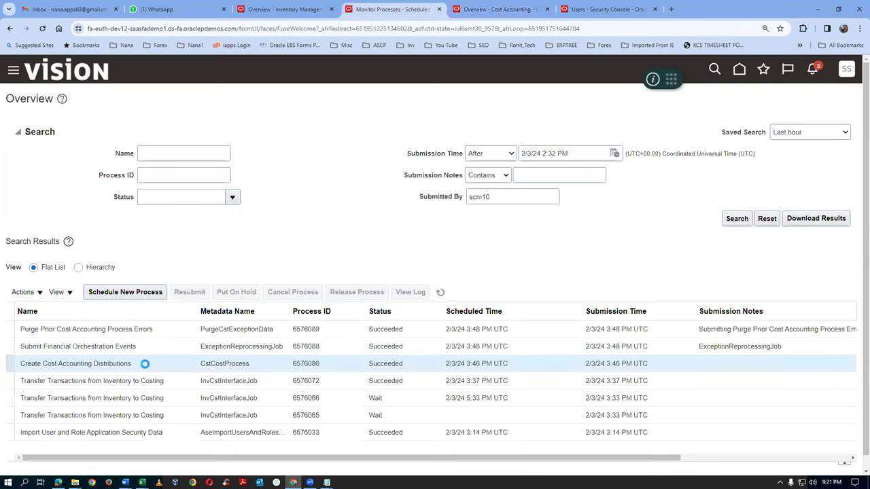
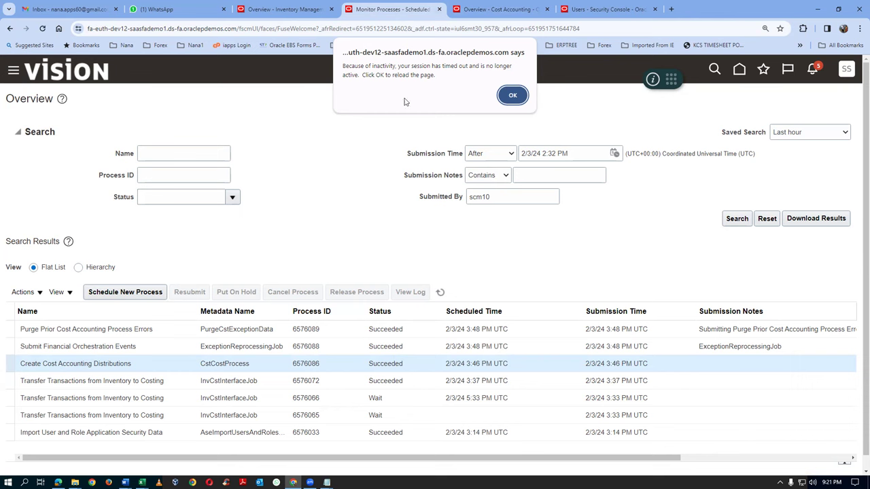
Dismiss the session timeout alert and reopen Monitor Processes from Favorites
left_click(509, 97)
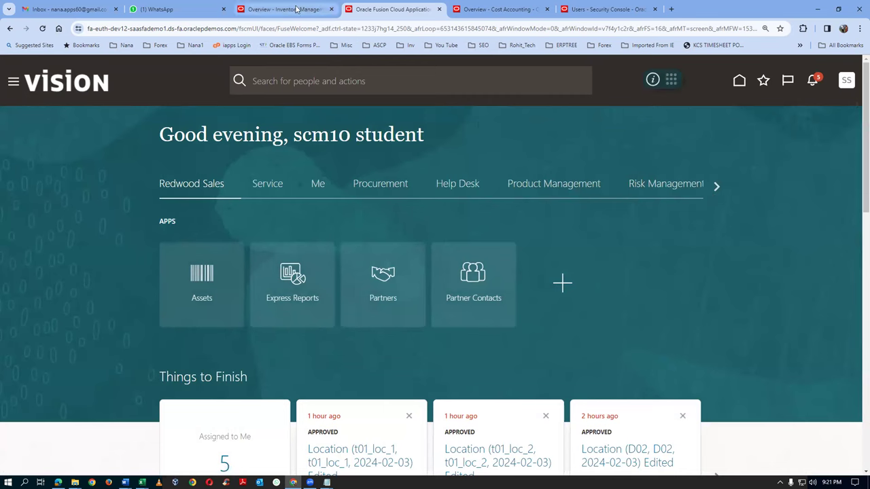
left_click(764, 81)
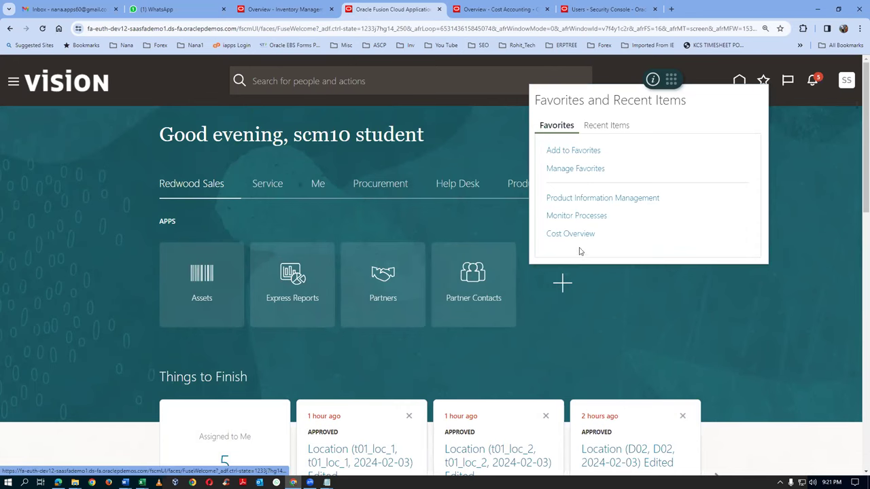
left_click(571, 216)
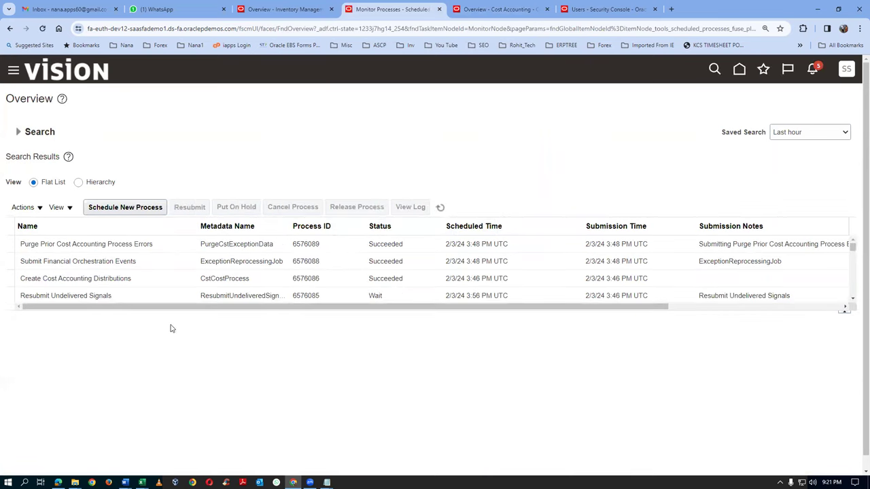
Download the ESS_O_6576086 output log of Create Cost Accounting Distributions and open it
left_click_drag(212, 315, 223, 392)
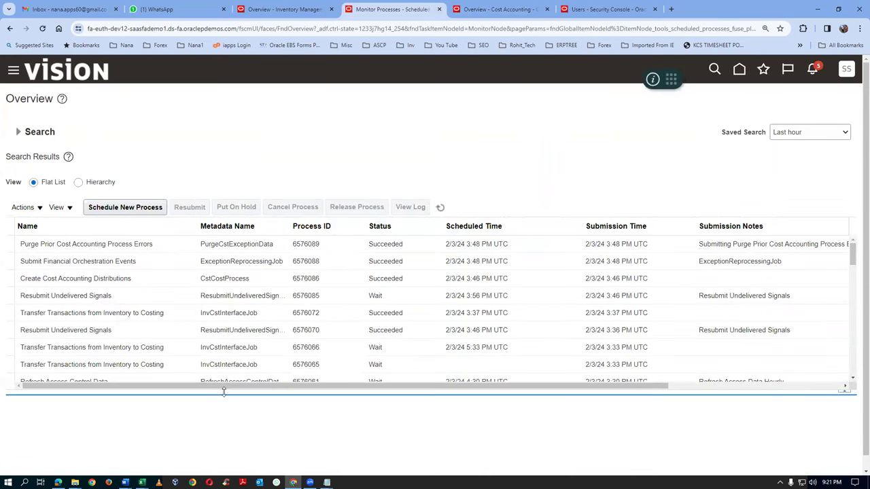
left_click(133, 281)
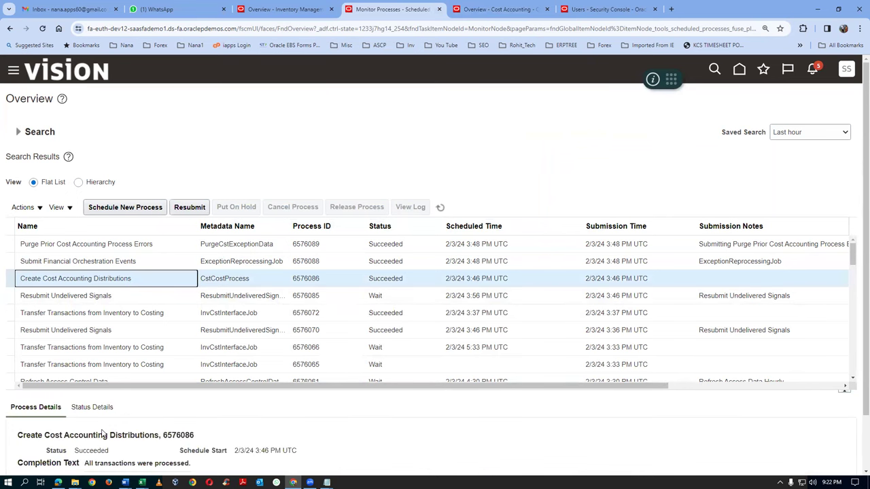
scroll(104, 435, "down", 1)
left_click(97, 435)
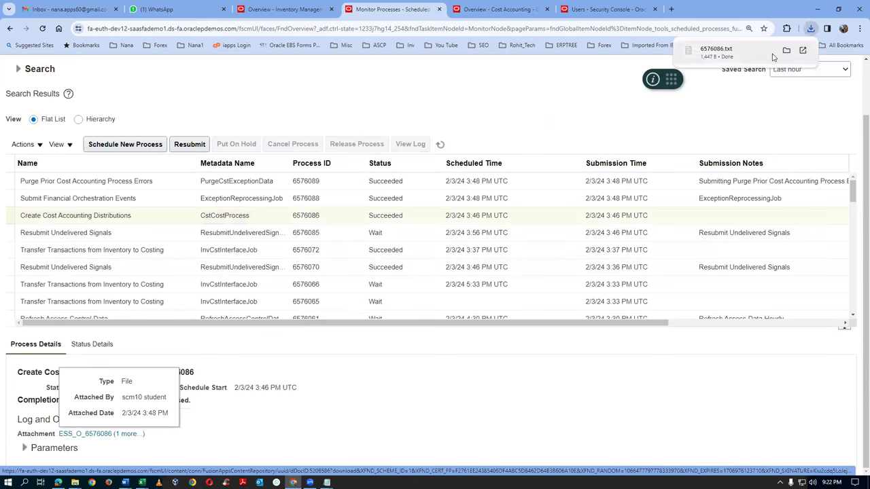
left_click(729, 52)
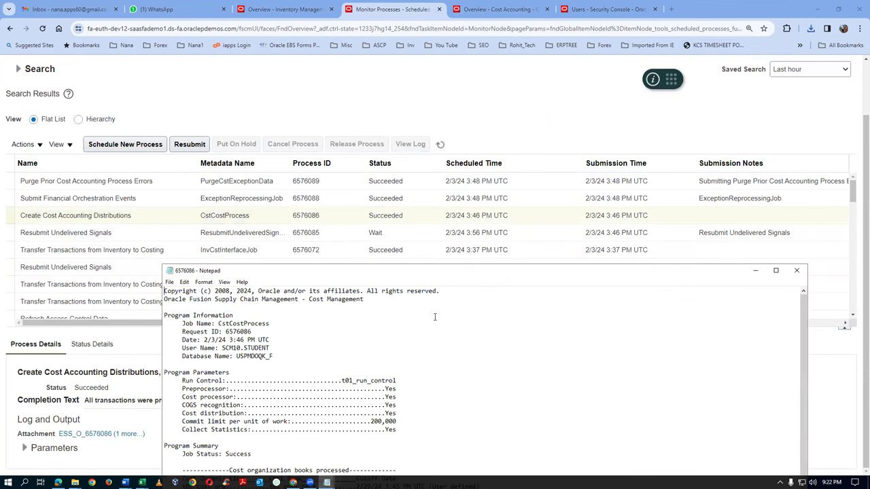
Maximize the 6576086 log, highlight the 0 transactions processed successfully, and close Notepad
left_click(775, 271)
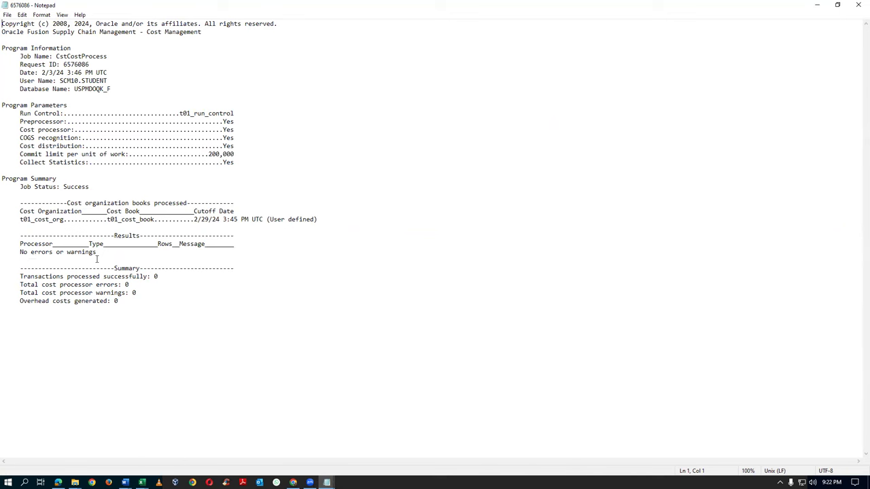
left_click_drag(155, 277, 160, 277)
left_click(858, 5)
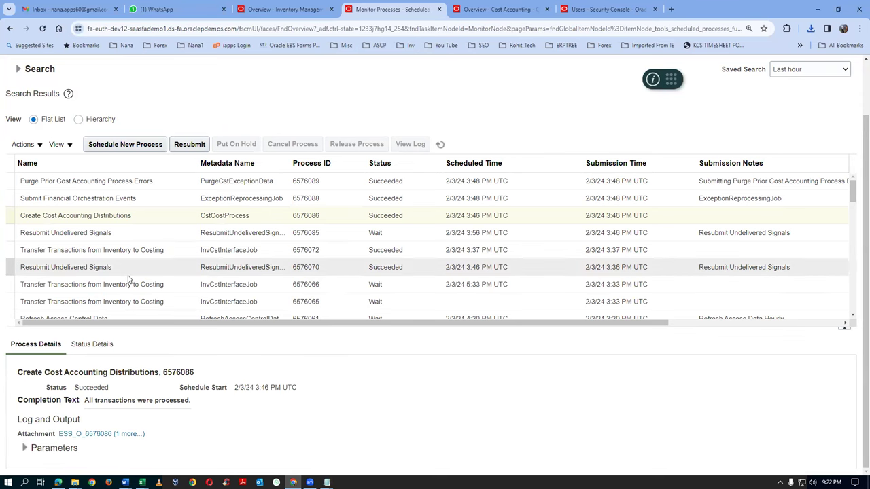
Download the ESS_L_6576088 log for Submit Financial Orchestration Events and open it
left_click(99, 199)
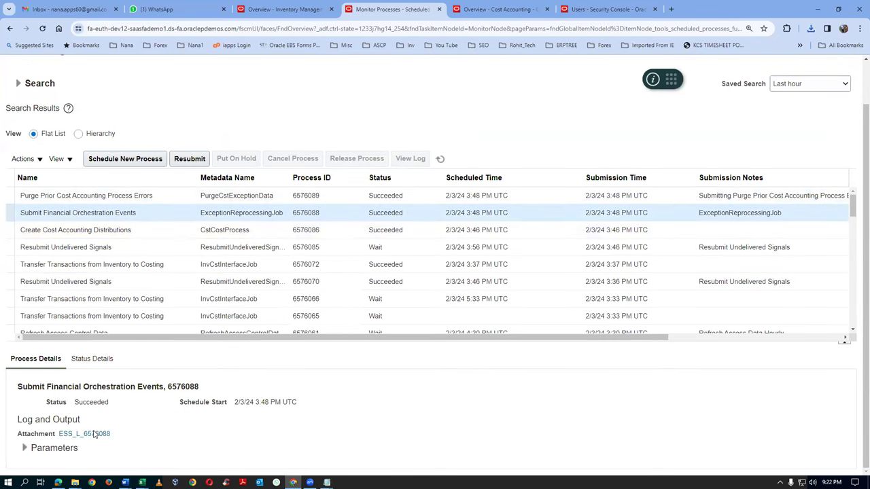
left_click(85, 433)
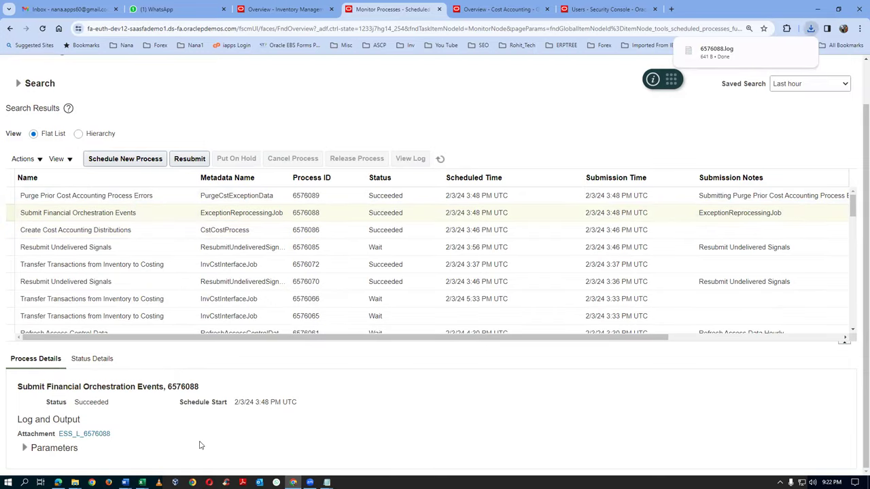
left_click(87, 435)
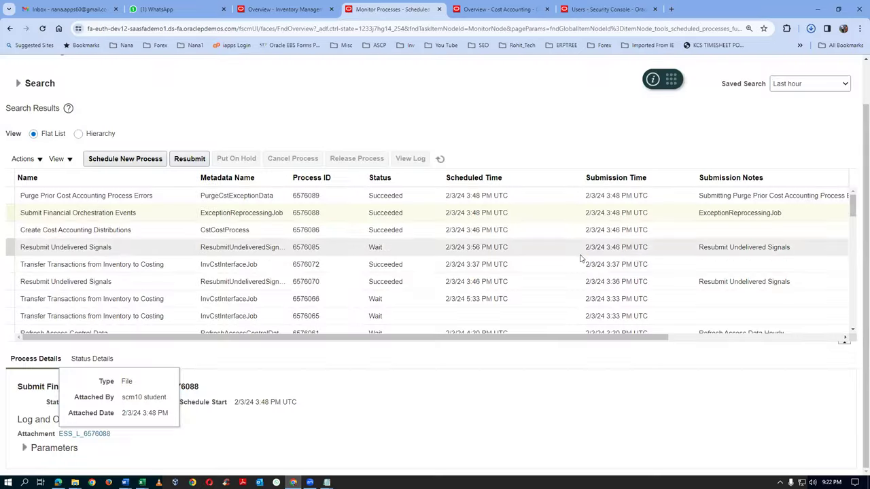
left_click(811, 30)
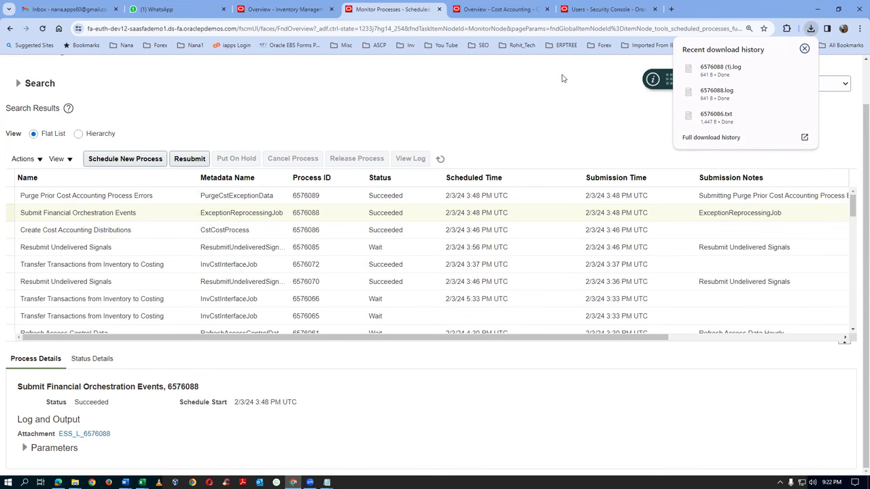
left_click(716, 71)
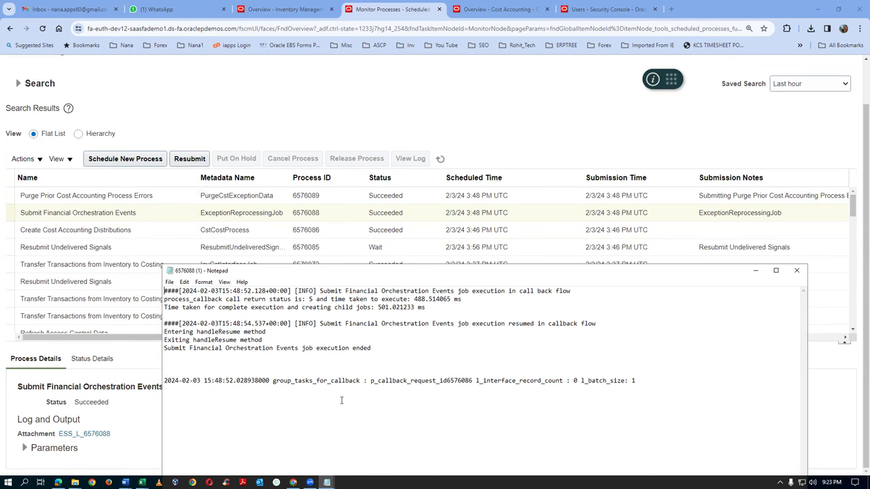
Highlight the group_tasks_for_callback line showing interface record count 0, then close the 6576088 log
left_click_drag(175, 380, 497, 395)
left_click(497, 401)
left_click_drag(179, 382, 631, 386)
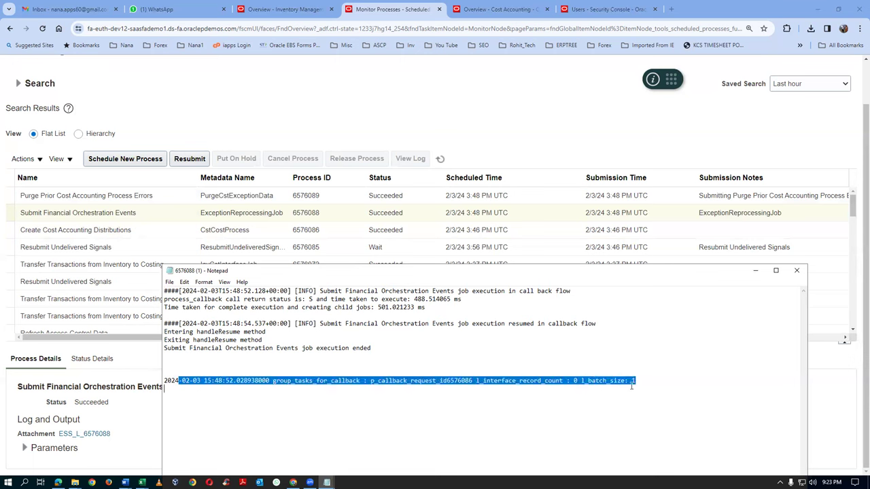
left_click(313, 436)
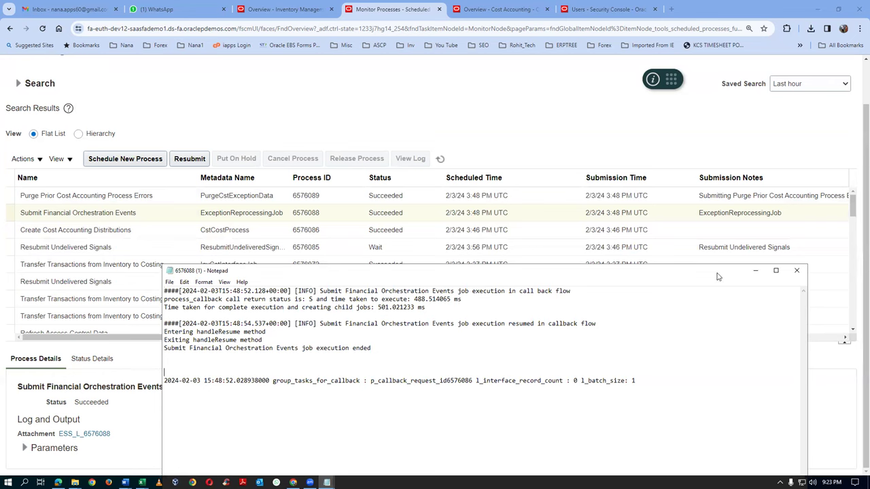
left_click(797, 271)
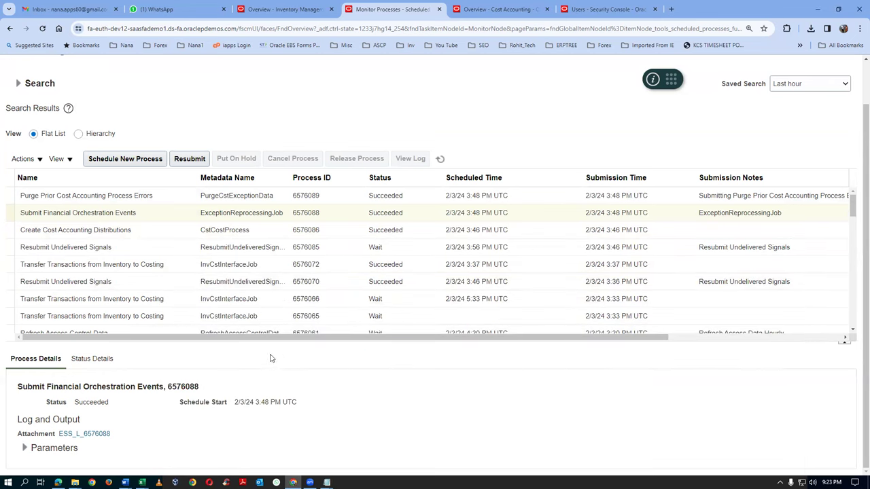
Start scheduling a new process, then cancel the Schedule New Process dialog
left_click(125, 159)
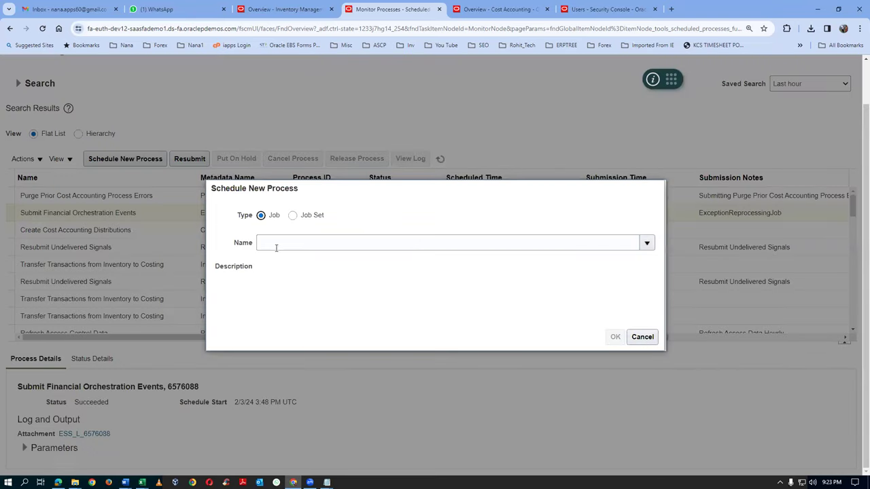
left_click(276, 245)
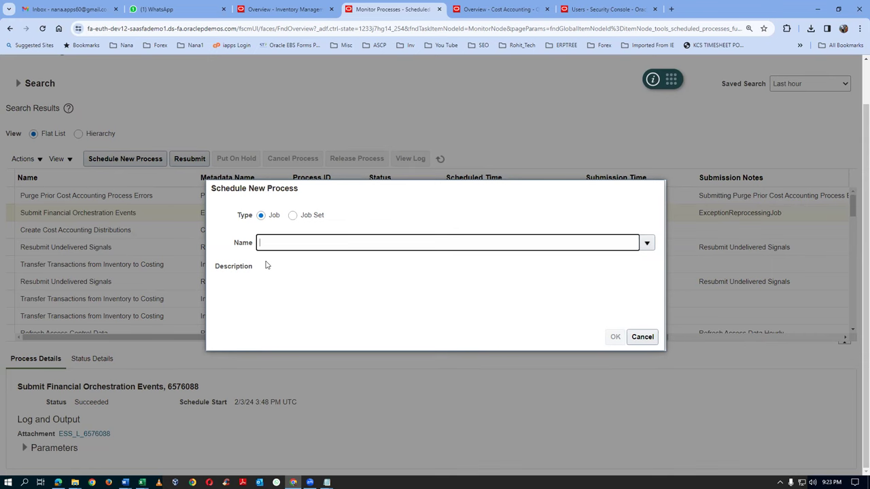
left_click(642, 337)
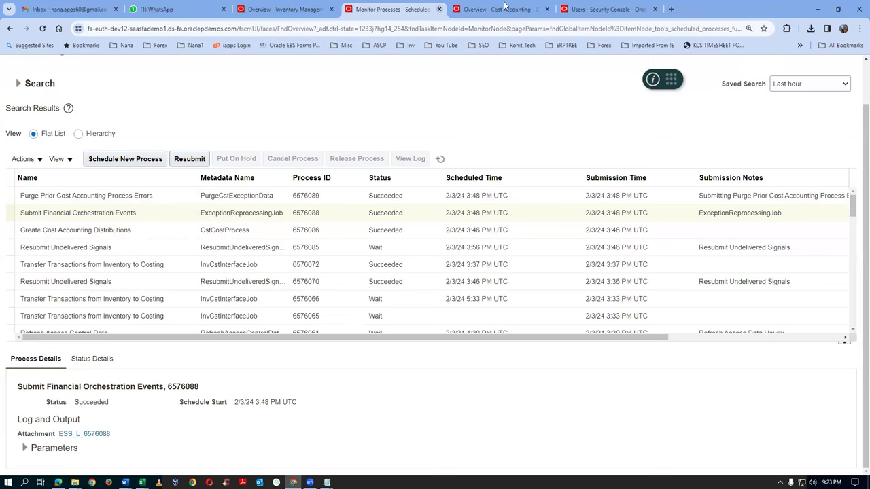
Go from the Cost Accounting overview to the Fusion home page
left_click(499, 8)
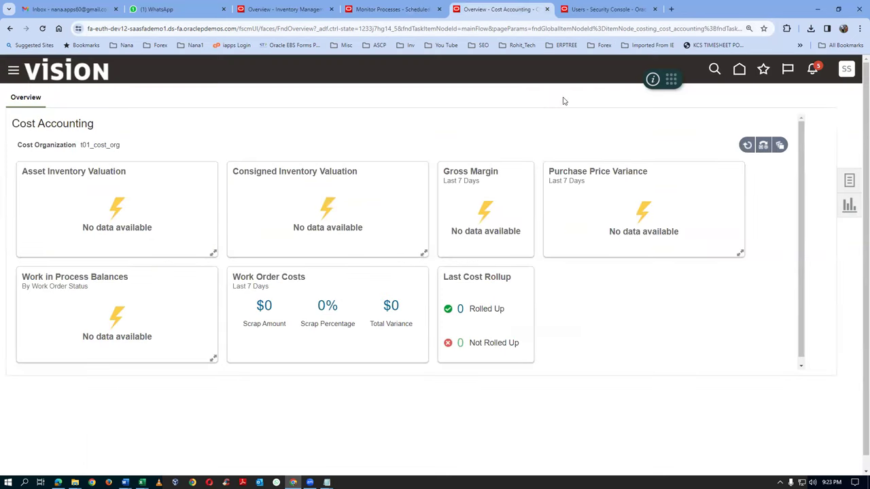
left_click(765, 71)
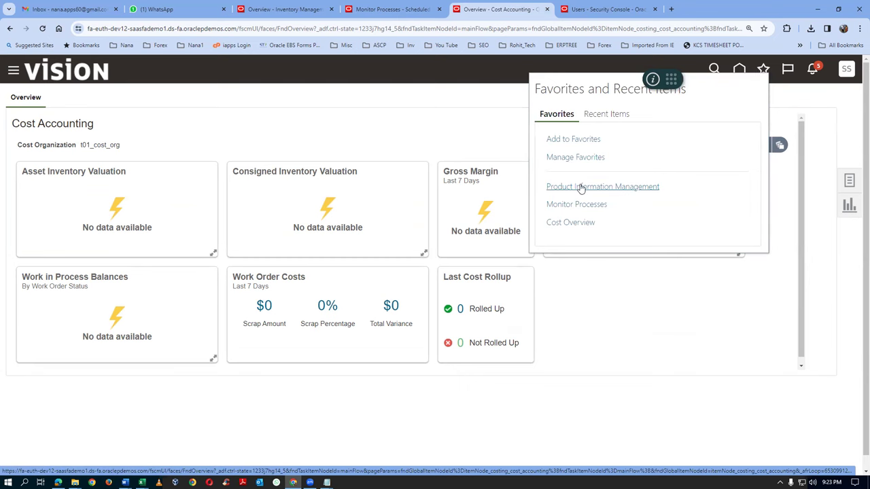
left_click(442, 140)
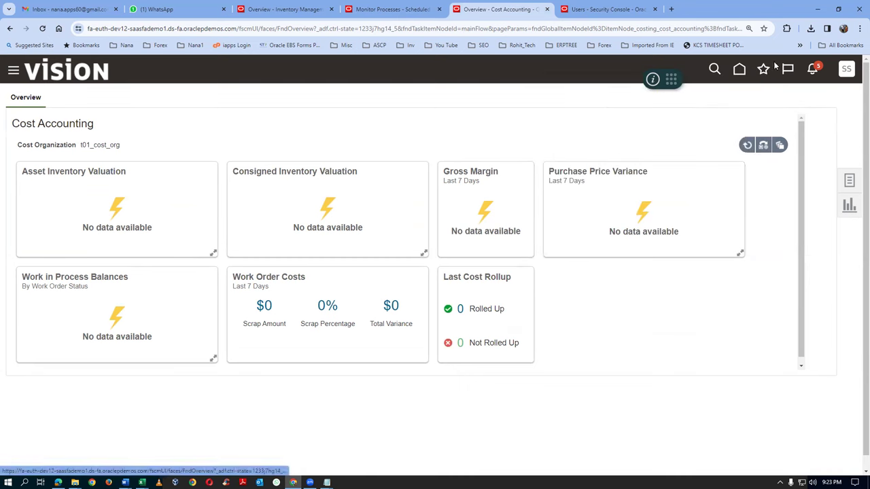
left_click(740, 69)
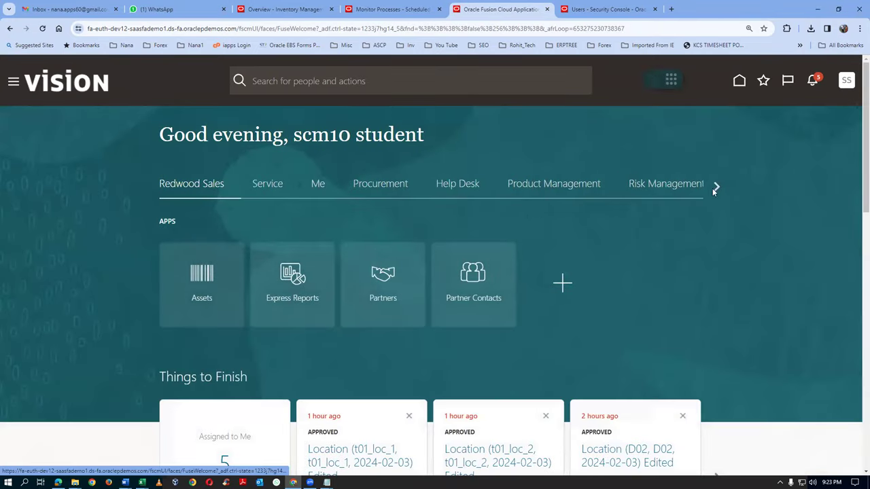
left_click(718, 186)
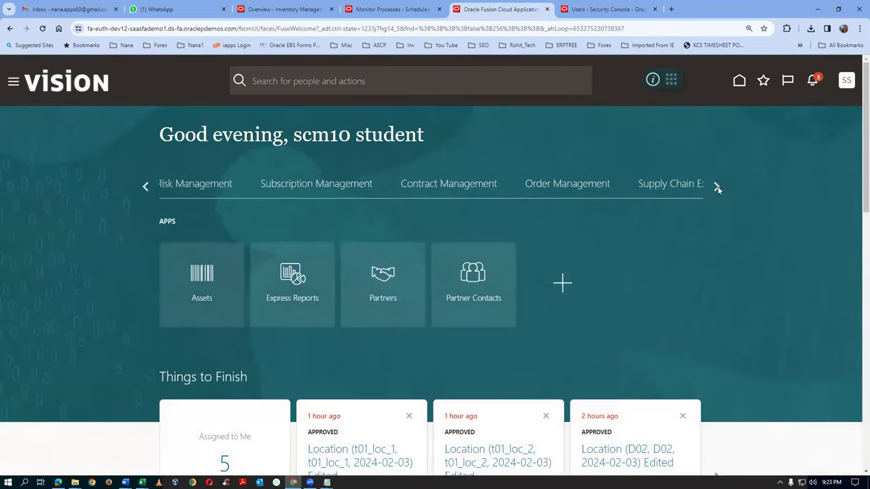
Save the Inventory Management overview as favorite 'INV Overview' and open Manage Item Quantities
left_click(718, 186)
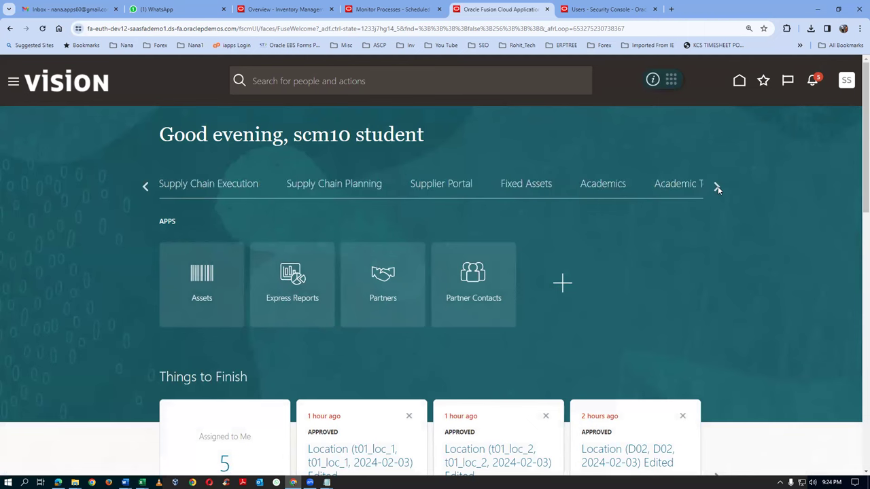
left_click(183, 189)
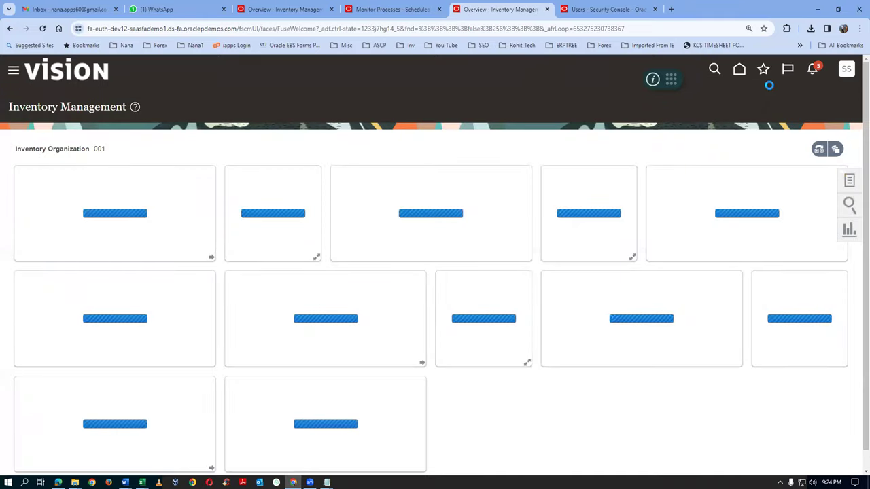
left_click(764, 70)
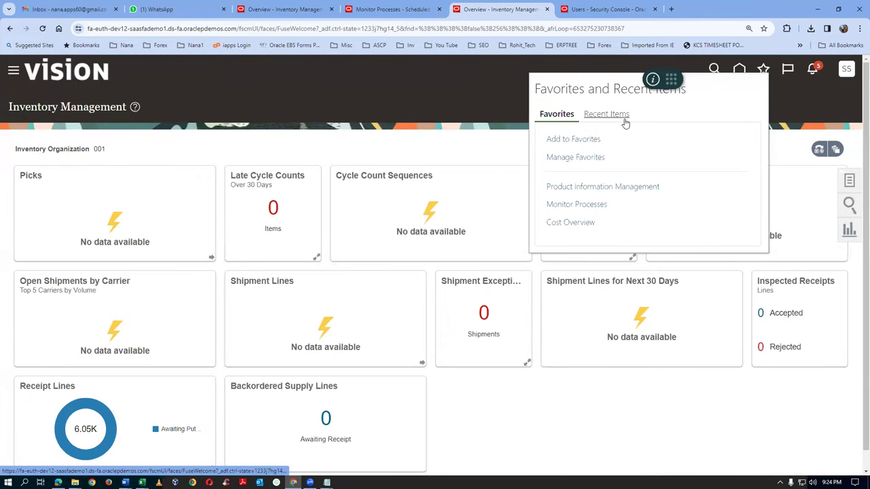
left_click(573, 138)
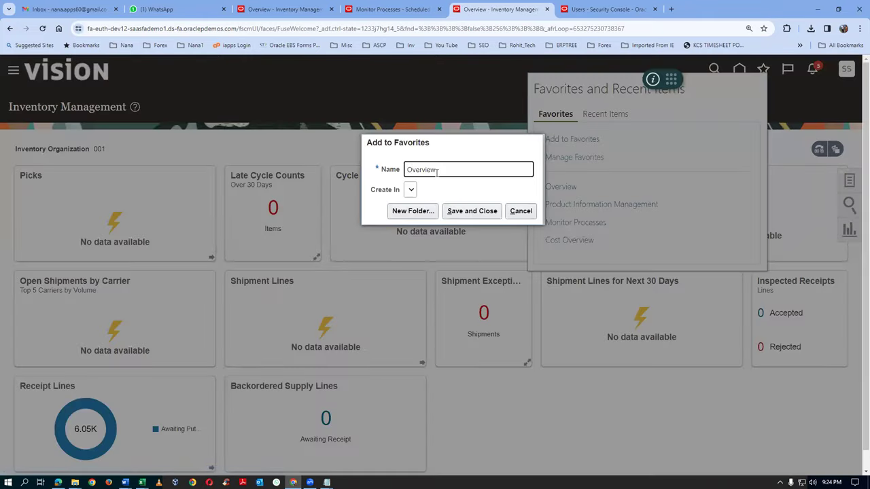
type("INV")
left_click(493, 211)
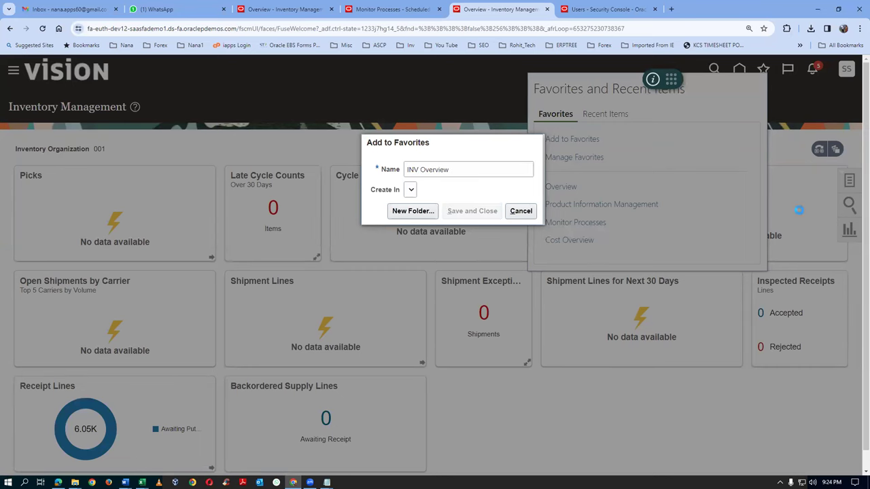
left_click(849, 181)
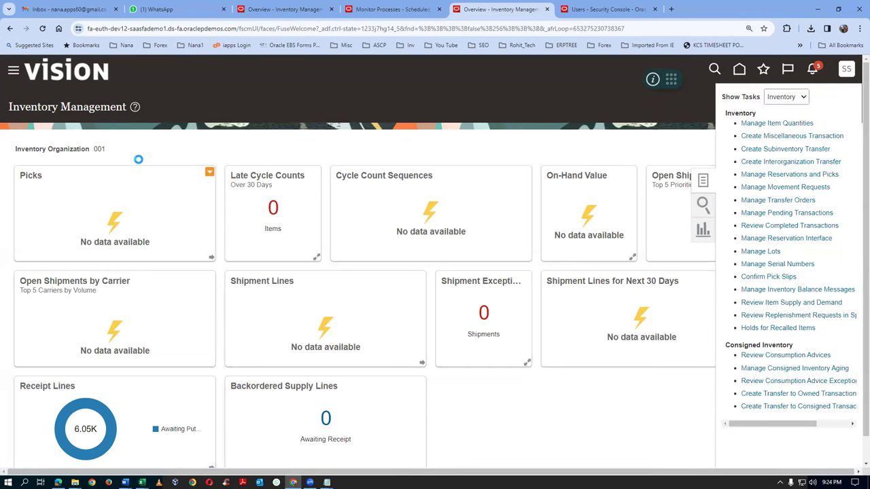
left_click(123, 198)
Enter item t0101 in organization 001, then clear it after it is rejected as invalid
type("t0101")
key("Tab")
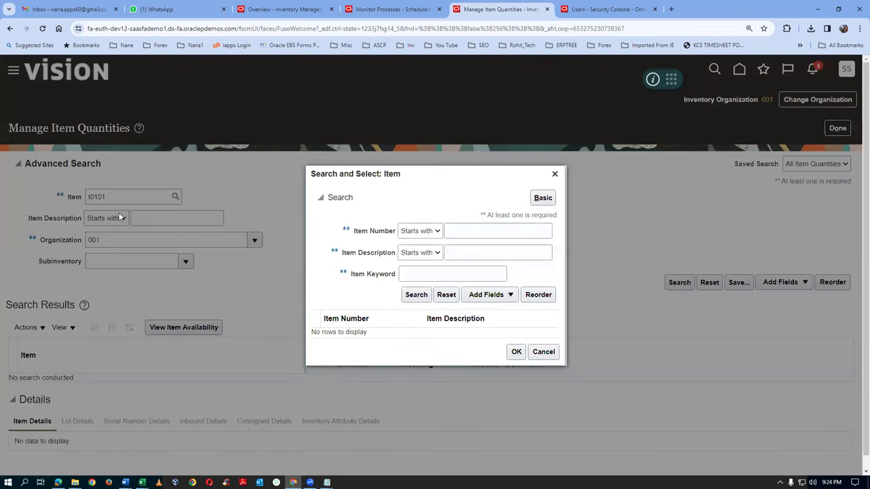
left_click(544, 351)
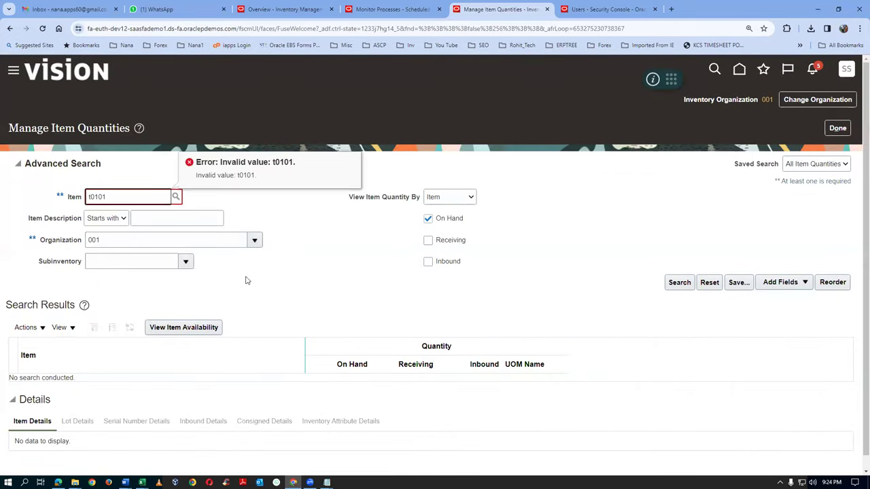
left_click_drag(112, 192, 54, 209)
key("BackSpace")
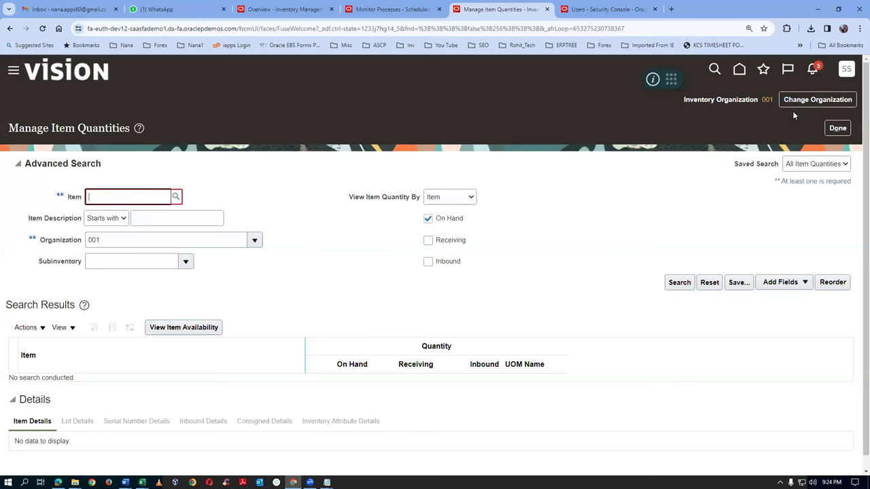
Change the inventory organization to T011
left_click(795, 102)
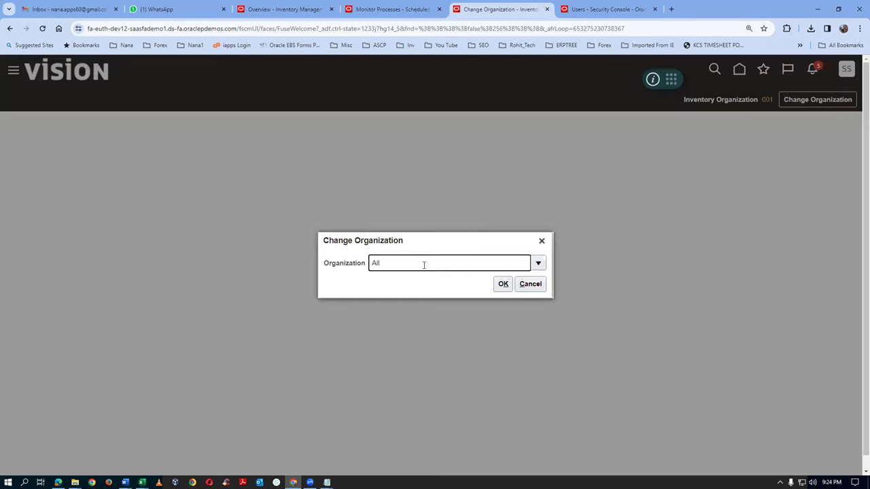
type("T011")
key("Tab")
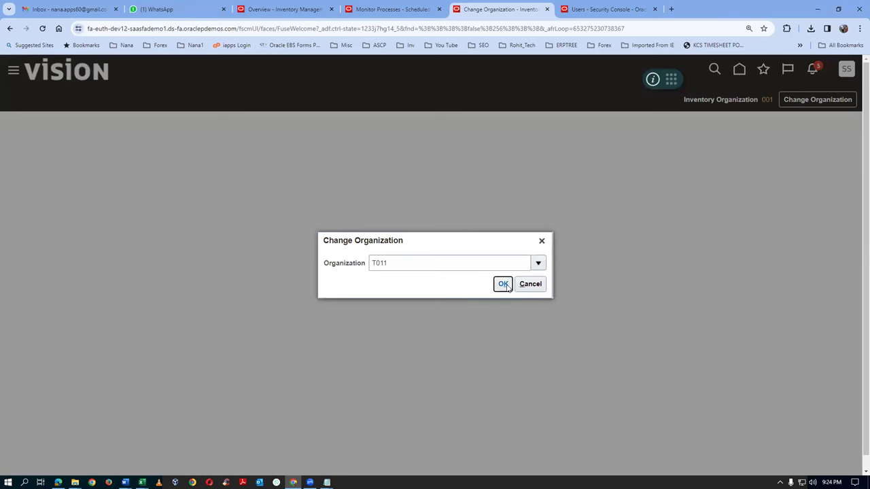
left_click(504, 285)
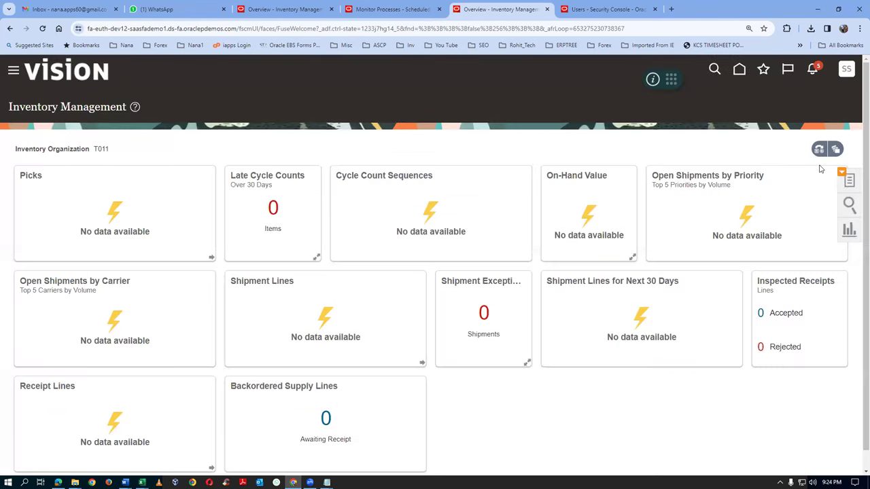
left_click(849, 180)
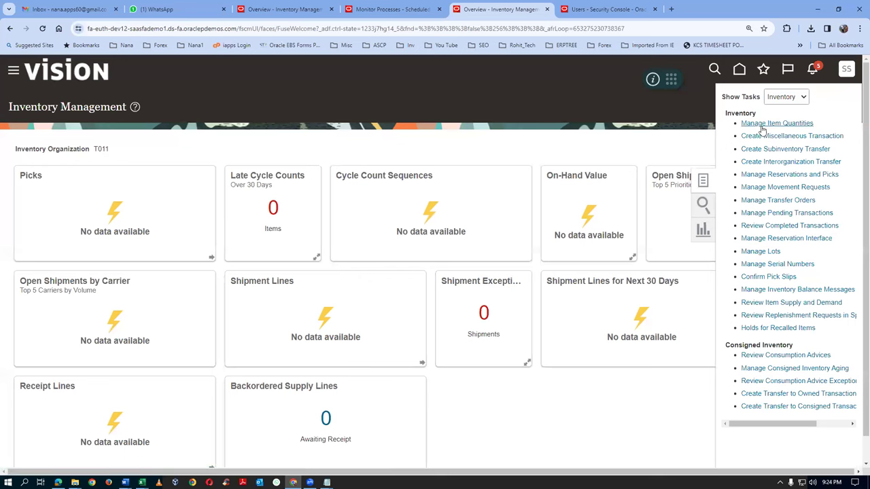
Search on-hand quantity for t0101_cost_test (100 Ea), then start Schedule New Process
left_click(760, 124)
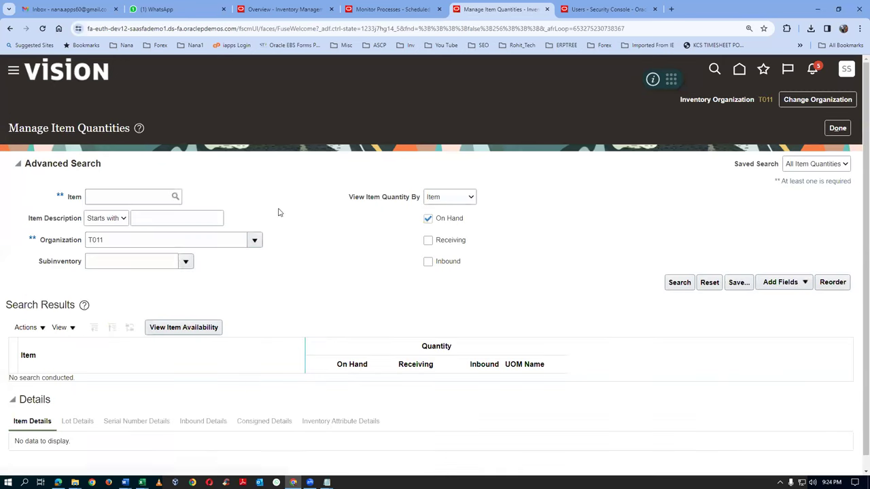
left_click(123, 203)
type("t0101")
key("Tab")
left_click(680, 283)
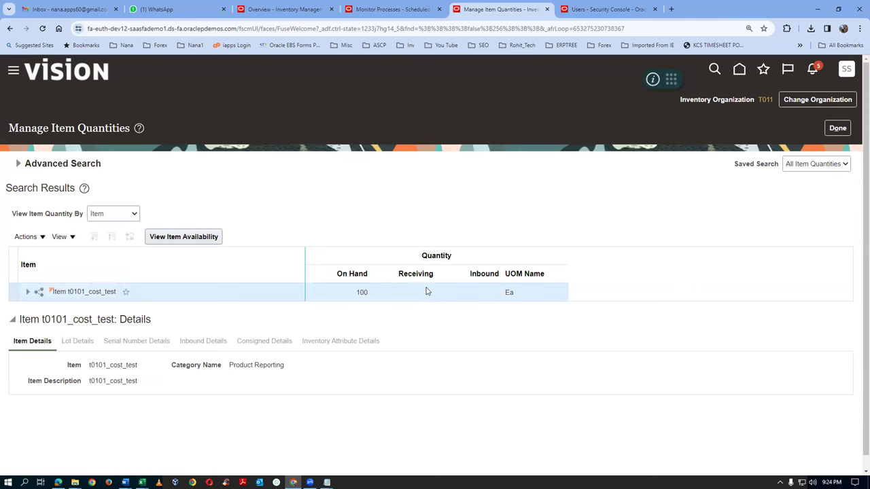
left_click(389, 10)
left_click(129, 157)
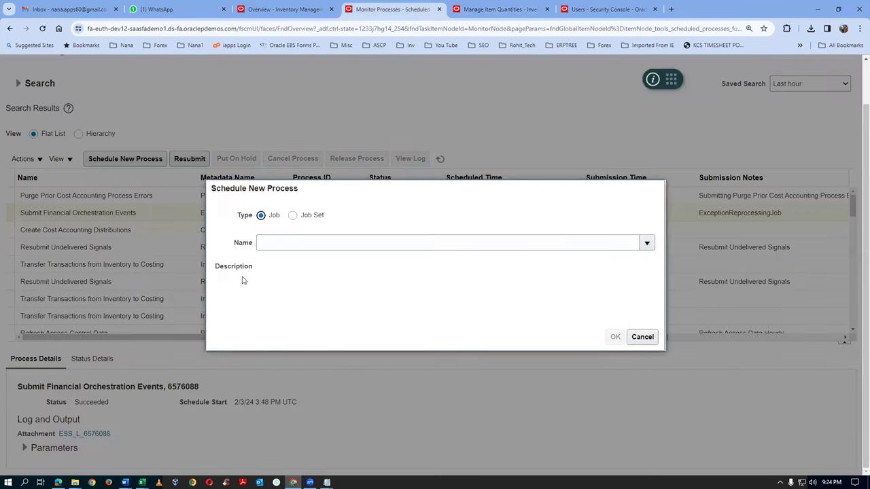
Find the Transfer Transactions from Inventory to Costing process by wildcard name search and select it
left_click(286, 240)
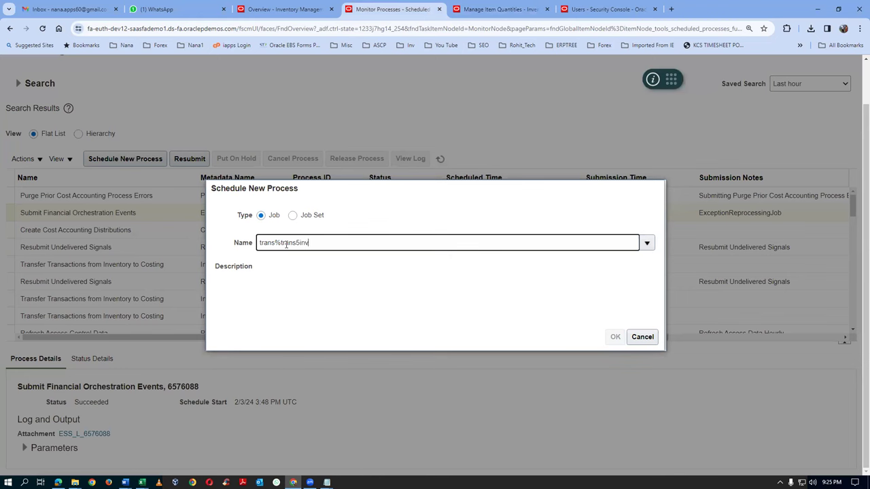
key("Tab")
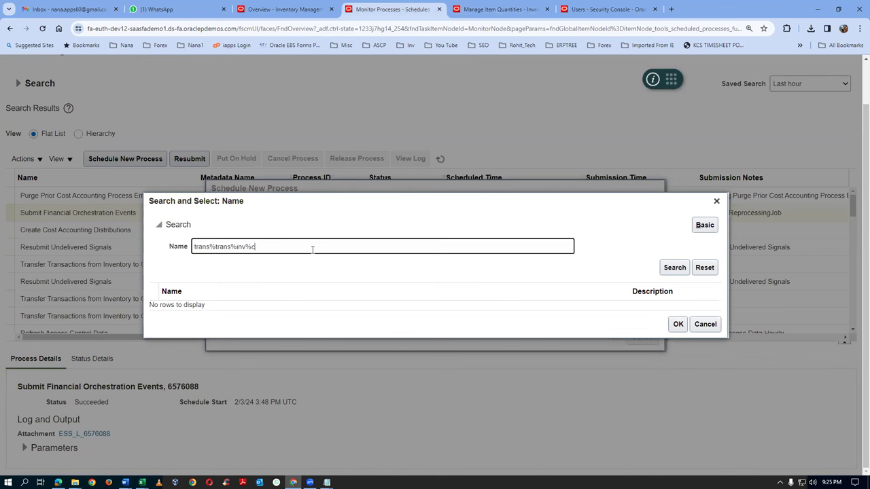
key("Tab")
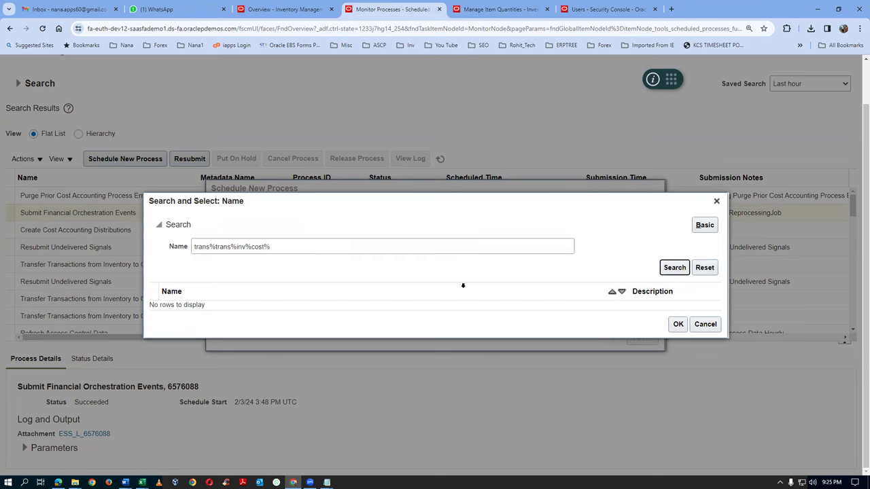
left_click(367, 305)
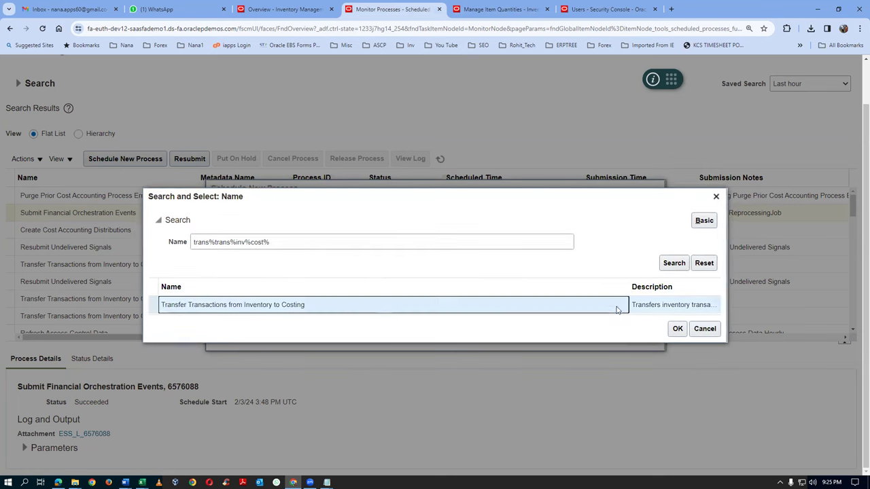
left_click(677, 329)
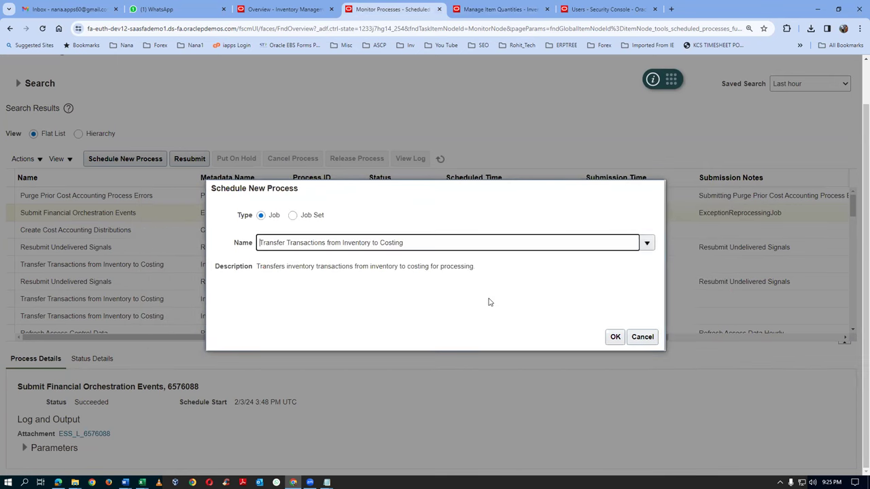
left_click(614, 336)
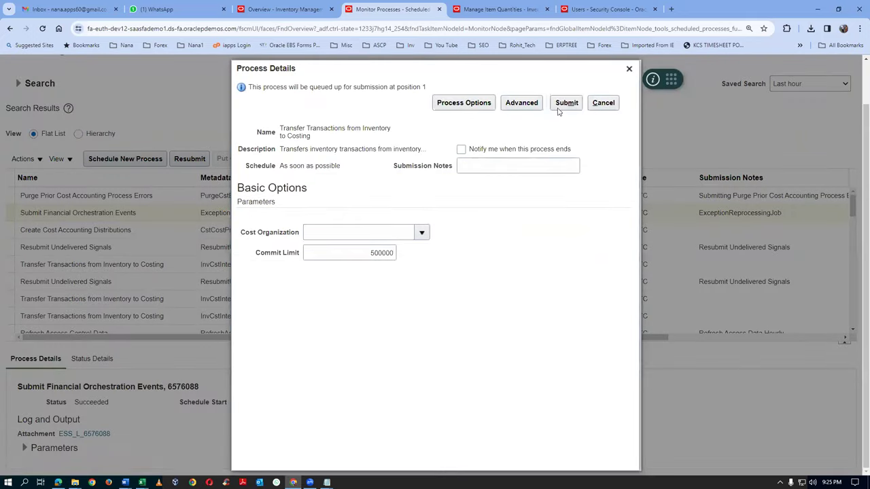
Set Cost Organization to t01_cost_org and submit, queuing process 6576098
left_click(347, 232)
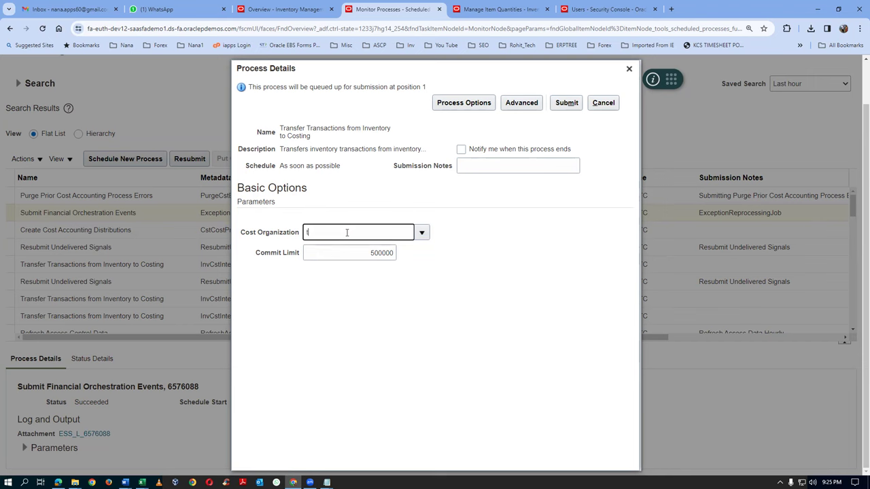
key("Tab")
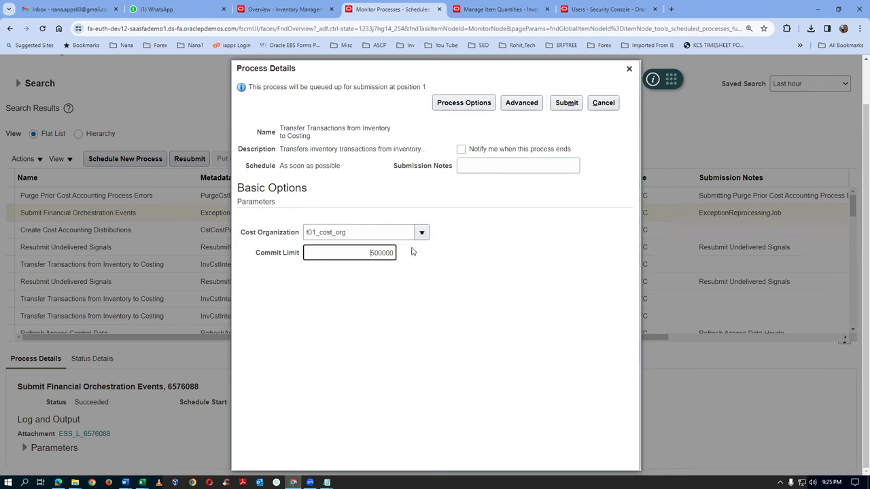
left_click(324, 253)
left_click(567, 104)
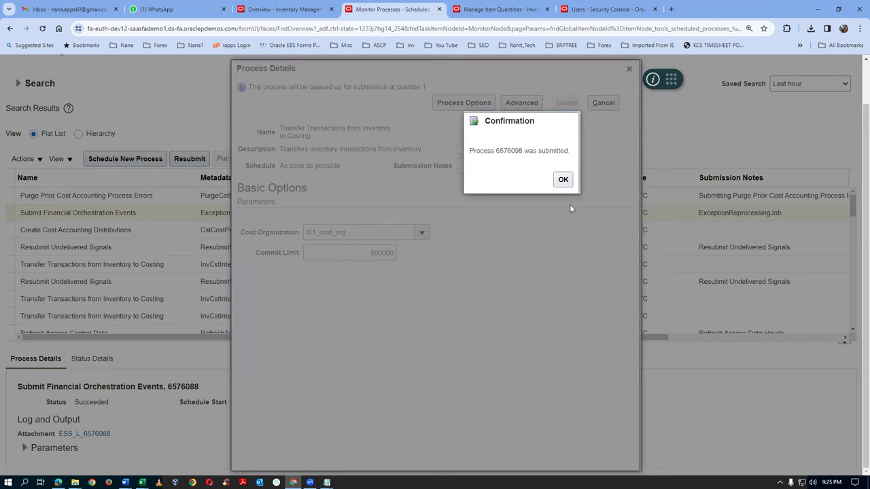
left_click(564, 179)
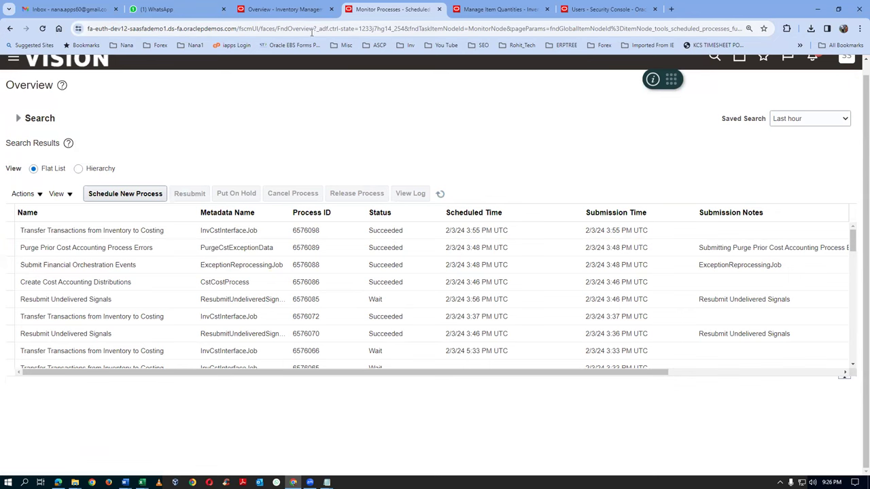
Dismiss the session timeout alert and show the Cost Accounting overview's task list via Favorites
left_click(303, 13)
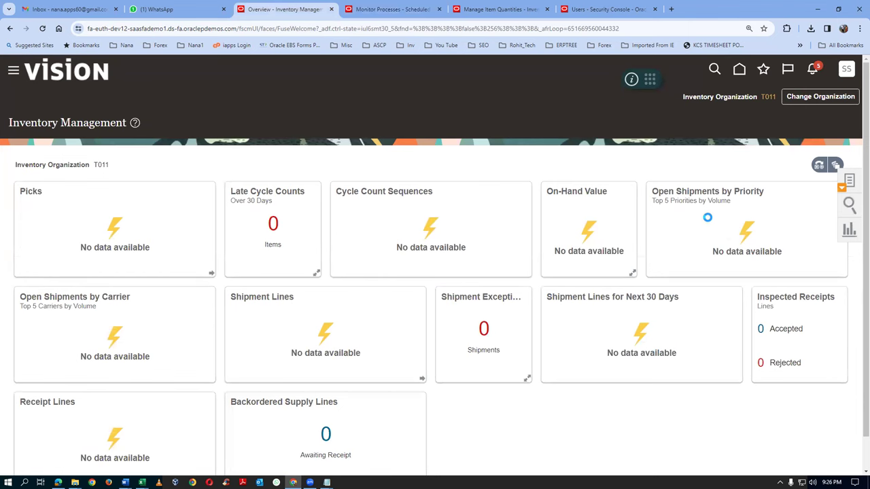
left_click(512, 95)
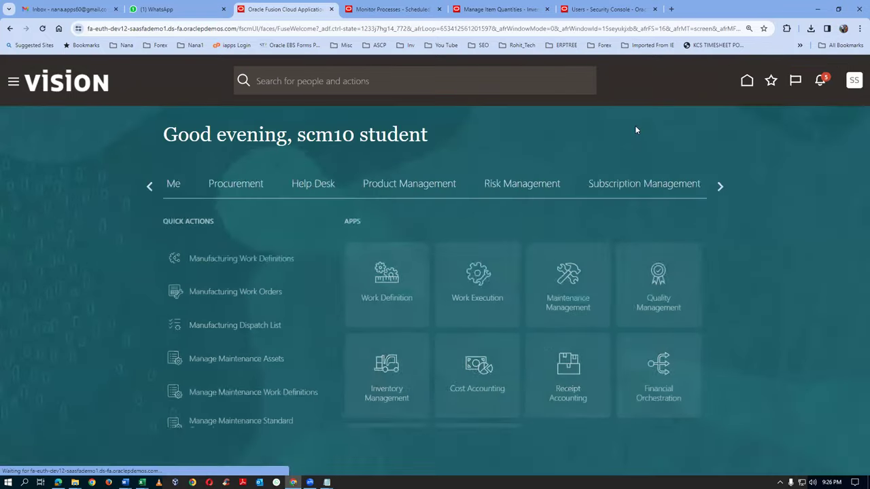
left_click(764, 81)
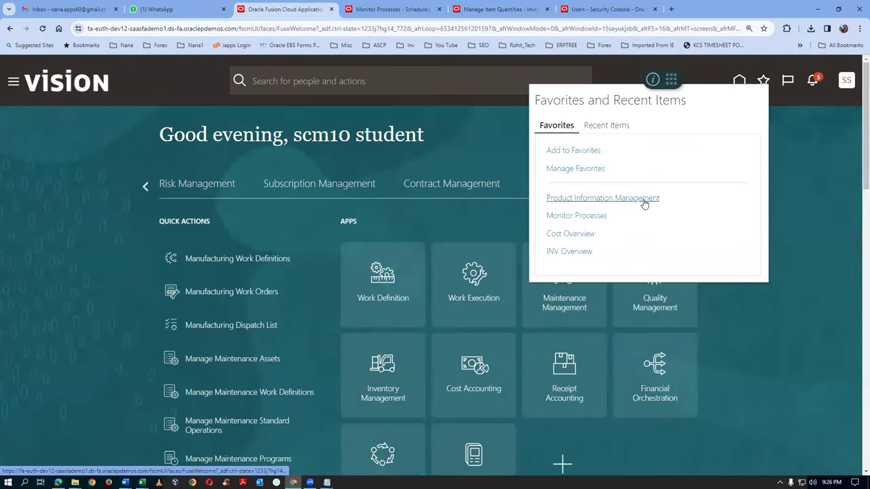
left_click(575, 235)
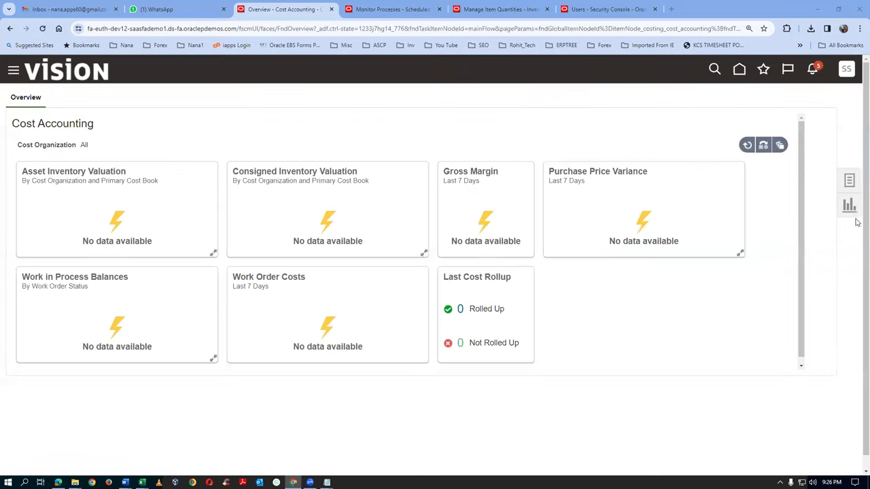
left_click(849, 182)
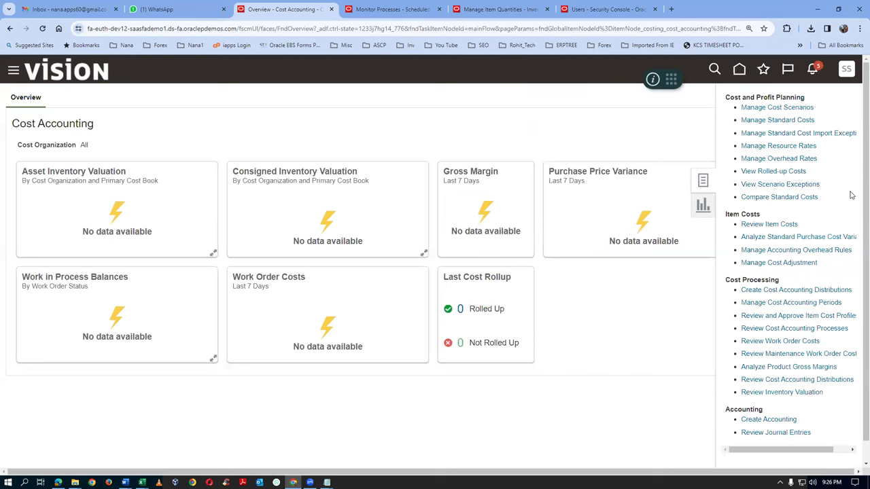
Submit Create Cost Accounting Distributions for t01_run_control as process 6576100, then switch to the process monitor
left_click(802, 291)
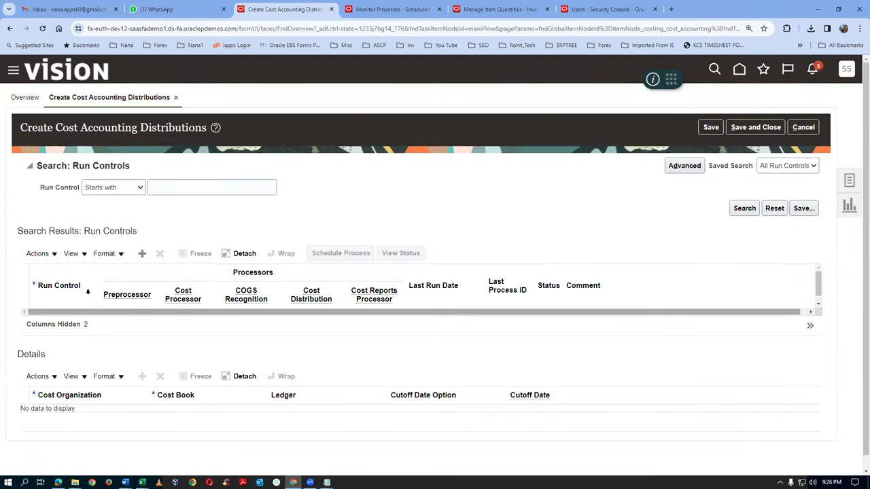
left_click(191, 190)
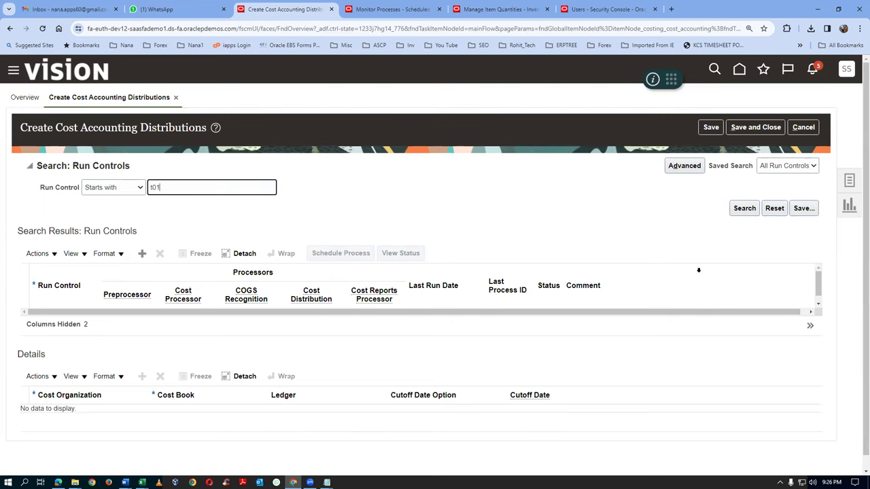
left_click(744, 209)
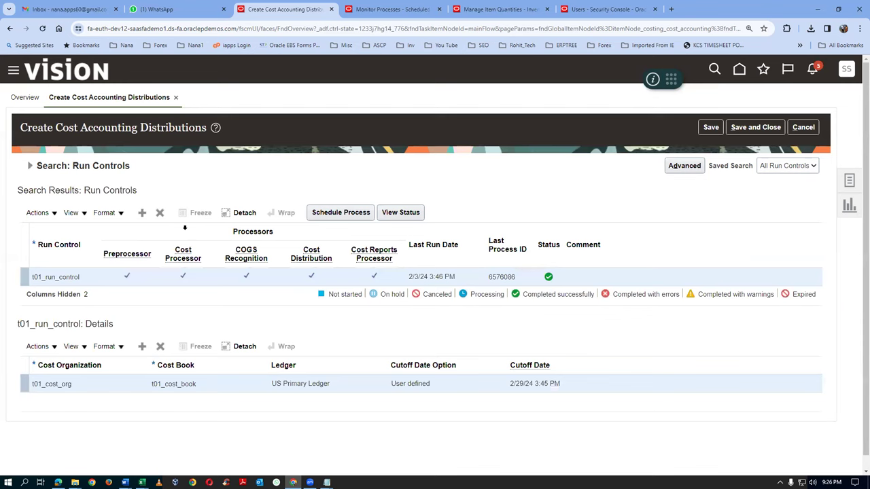
left_click(338, 214)
left_click(566, 103)
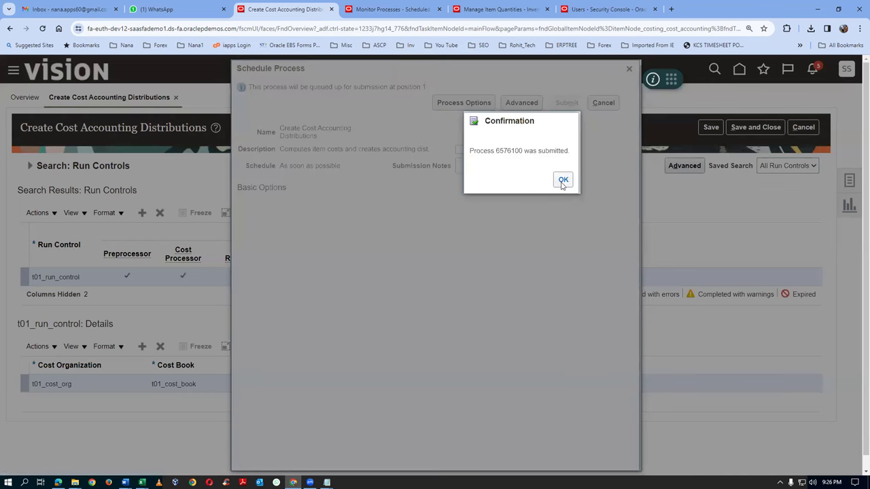
left_click(564, 179)
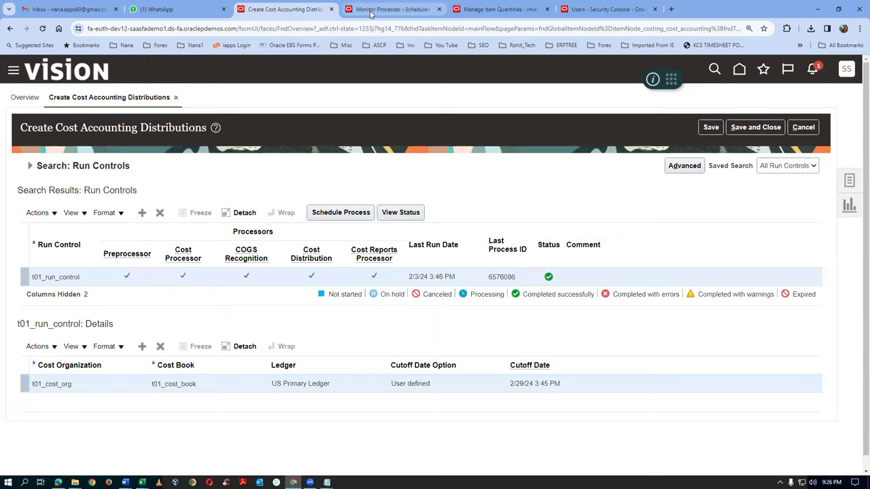
left_click(372, 13)
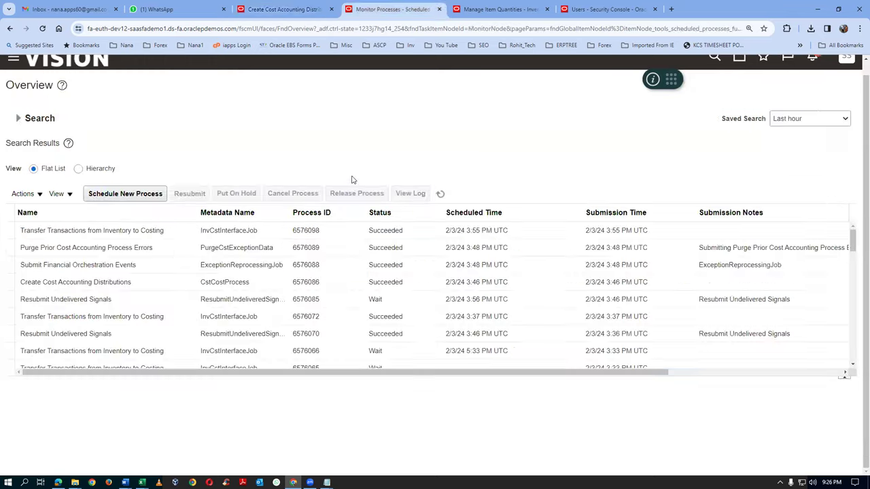
Refresh Monitor Processes repeatedly until process 6576100 shows Running
left_click(441, 195)
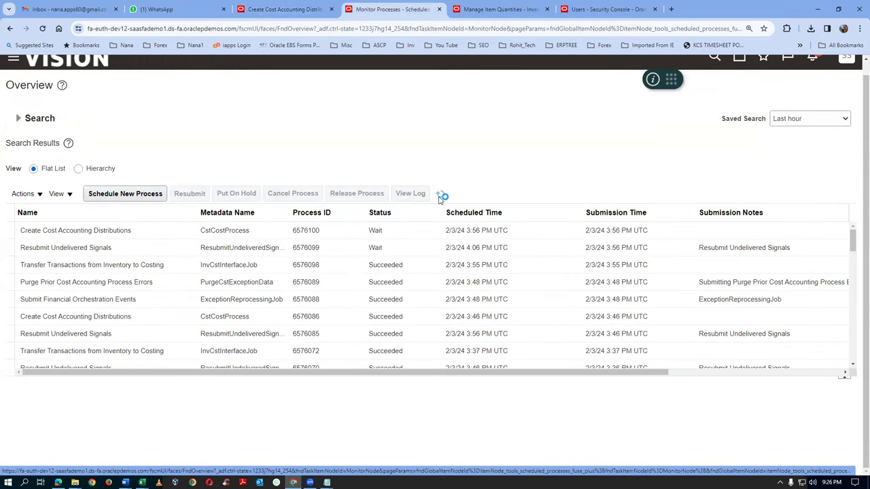
left_click(439, 197)
left_click(440, 197)
left_click(440, 197)
left_click(440, 197)
left_click(440, 197)
left_click(440, 197)
Close the item quantities page and open Review Cost Accounting Distributions from the Cost Overview tasks
left_click(516, 14)
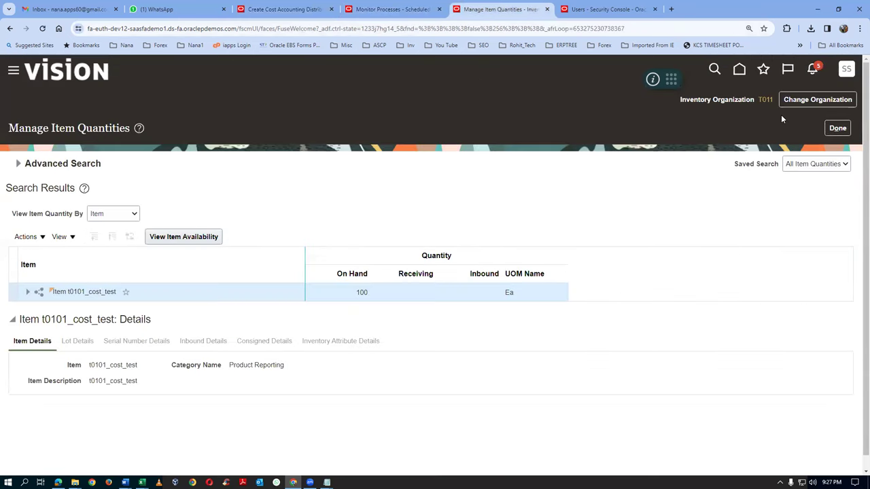
left_click(838, 127)
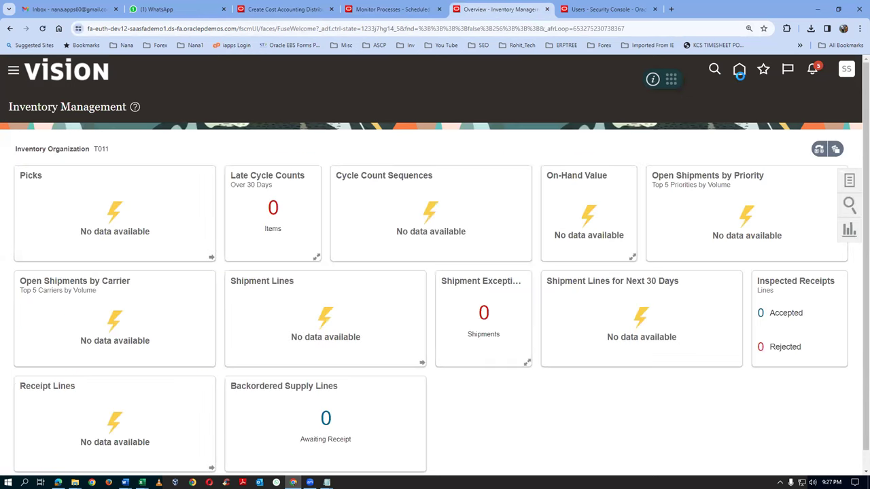
left_click(762, 70)
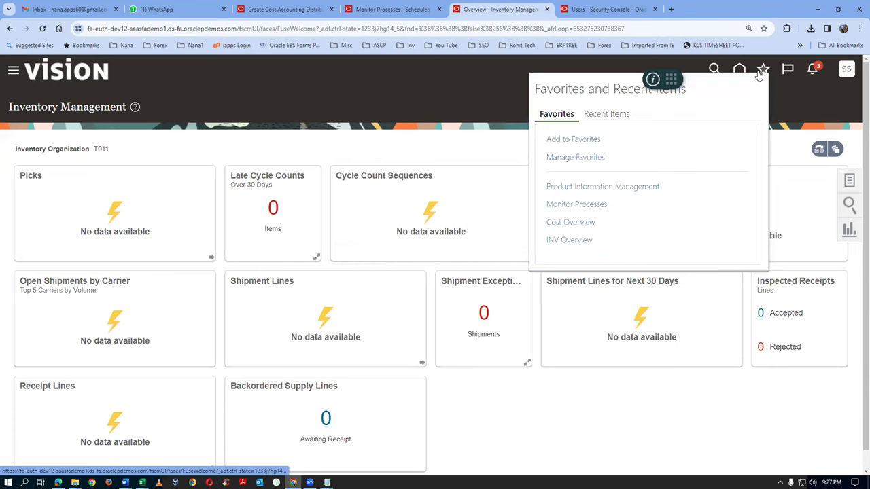
left_click(571, 225)
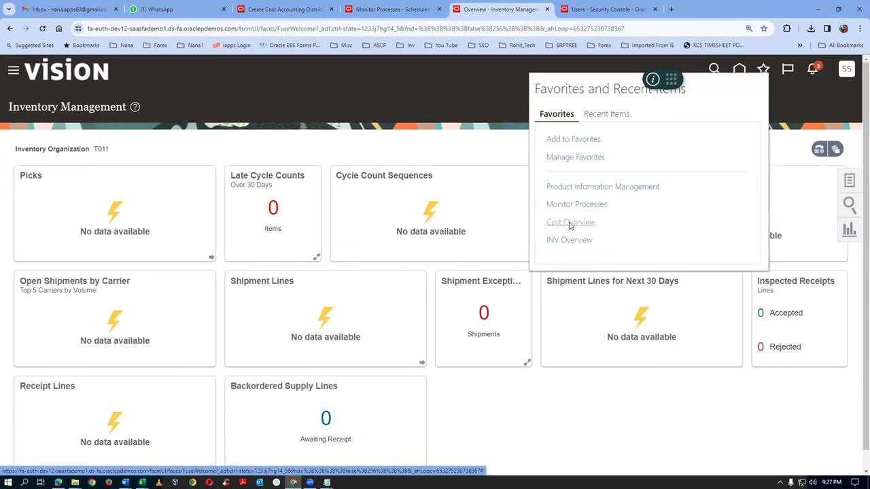
left_click(849, 180)
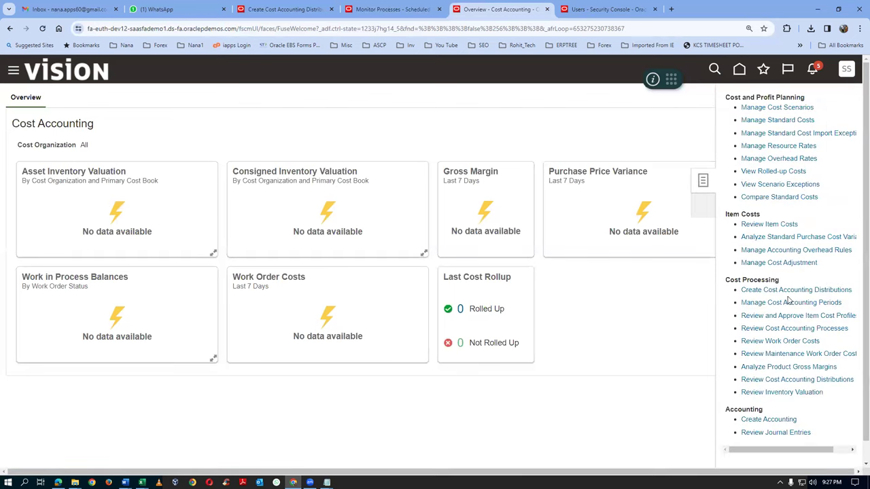
left_click(796, 380)
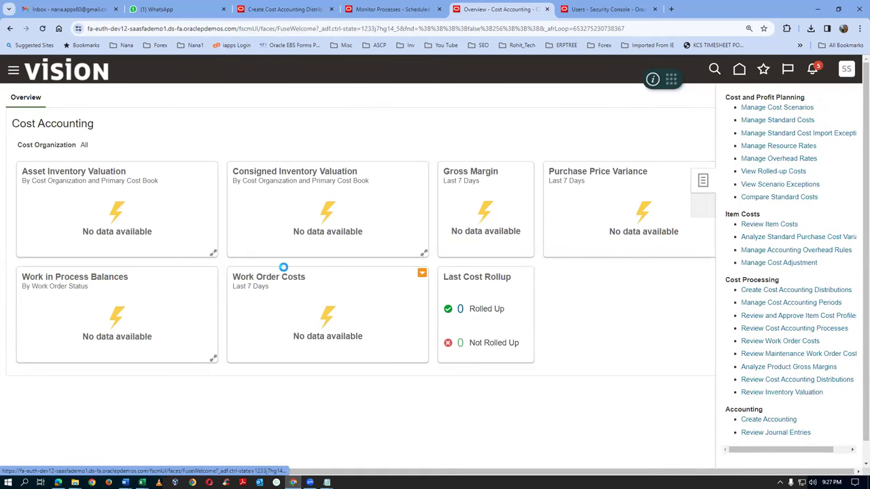
Set the Cost Organization condition to Starts with and begin entering t01_cost_org
left_click(150, 242)
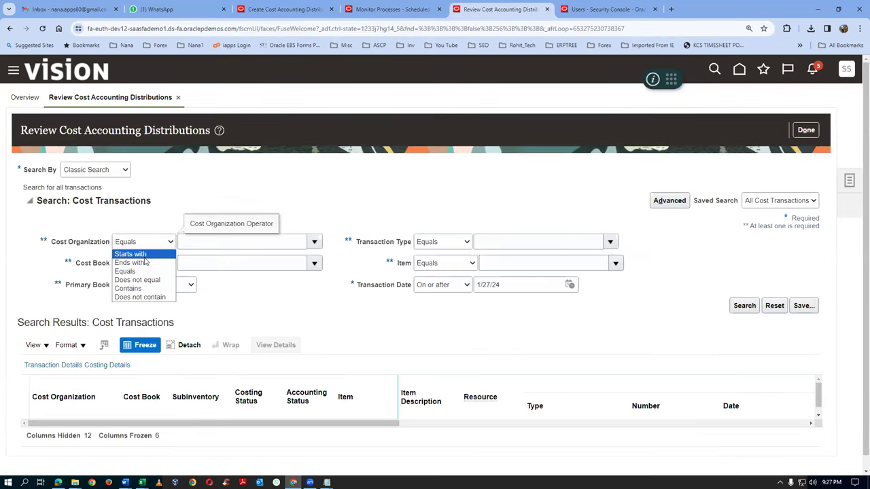
left_click(143, 256)
left_click(220, 247)
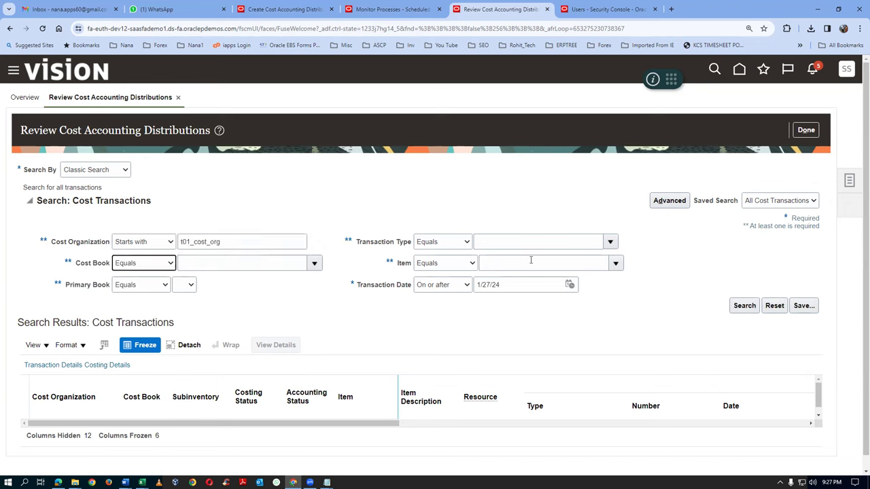
Set the Item condition to Starts with and search, listing t0101_cost_test's Miscellaneous Receipt as Not accounted
left_click(439, 264)
left_click(431, 277)
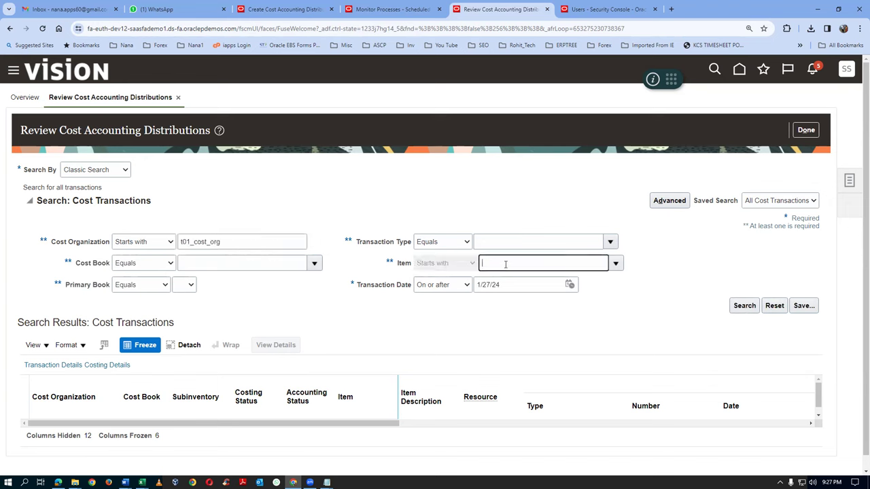
key("Tab")
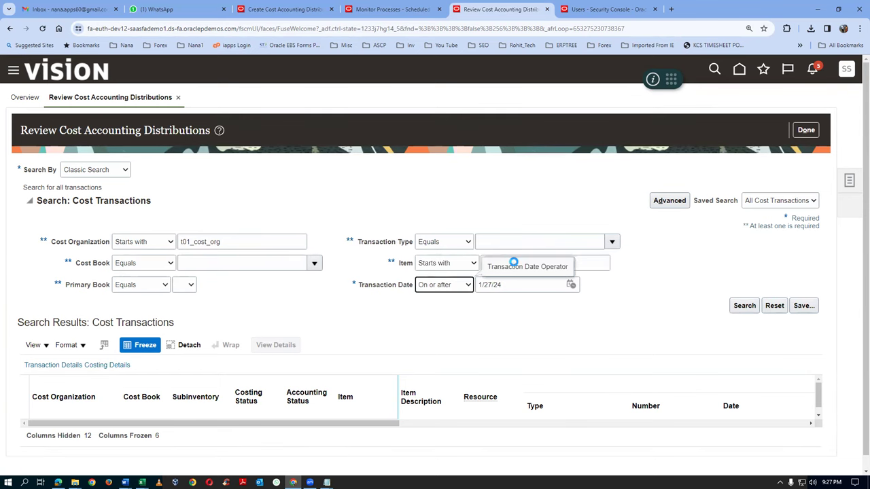
left_click(749, 308)
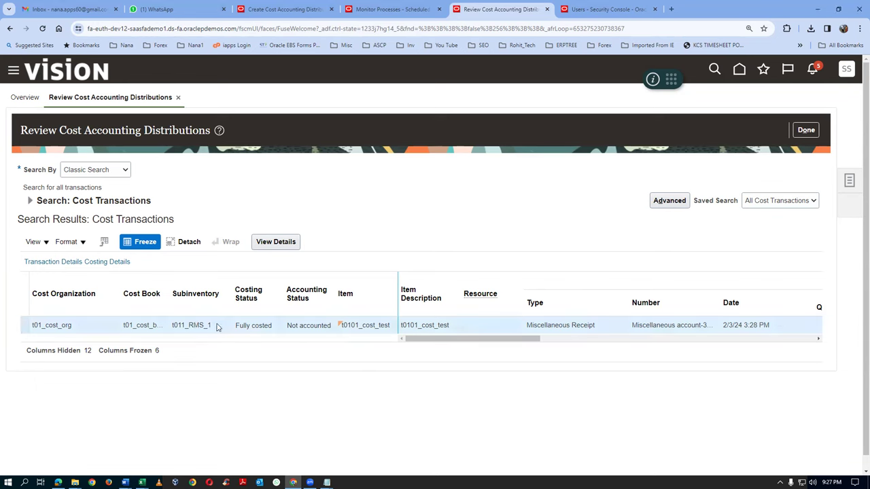
double_click(242, 326)
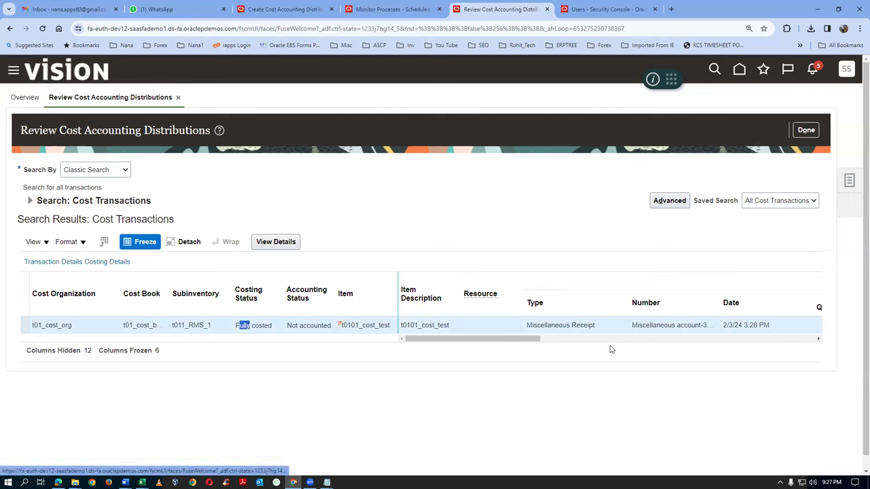
left_click_drag(494, 346, 820, 338)
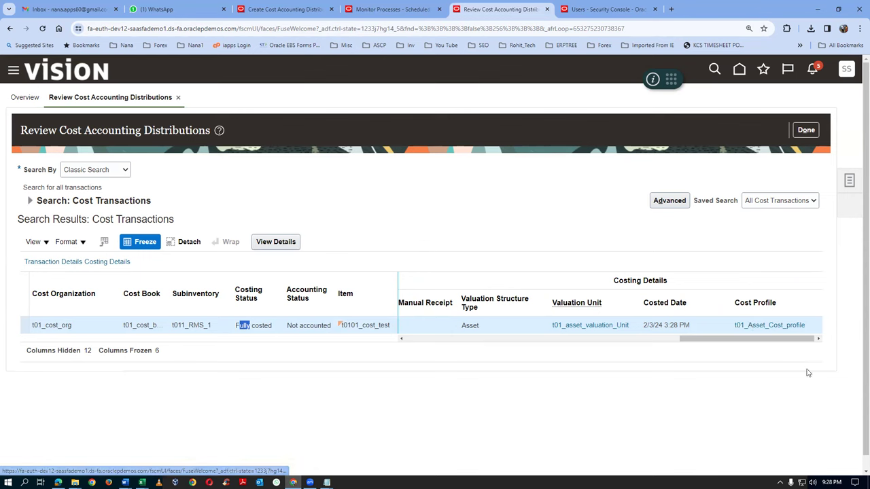
left_click_drag(748, 337, 209, 389)
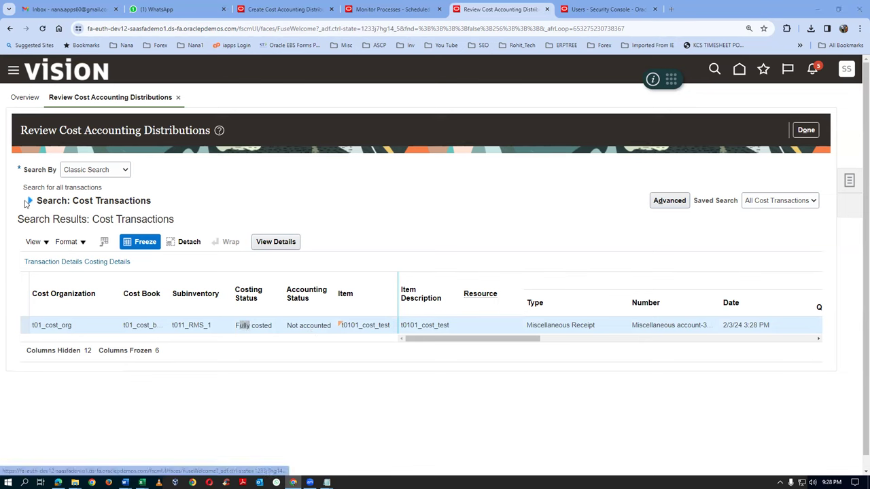
left_click(30, 200)
left_click(745, 305)
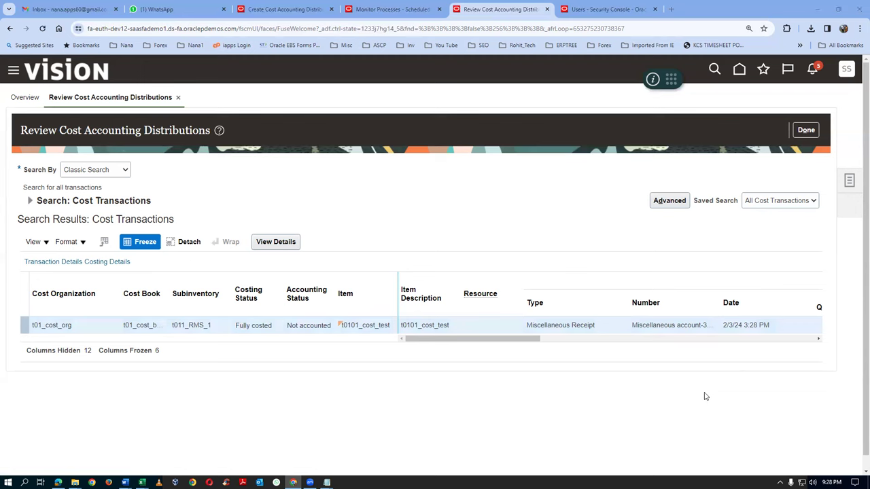
mouse_move(327, 483)
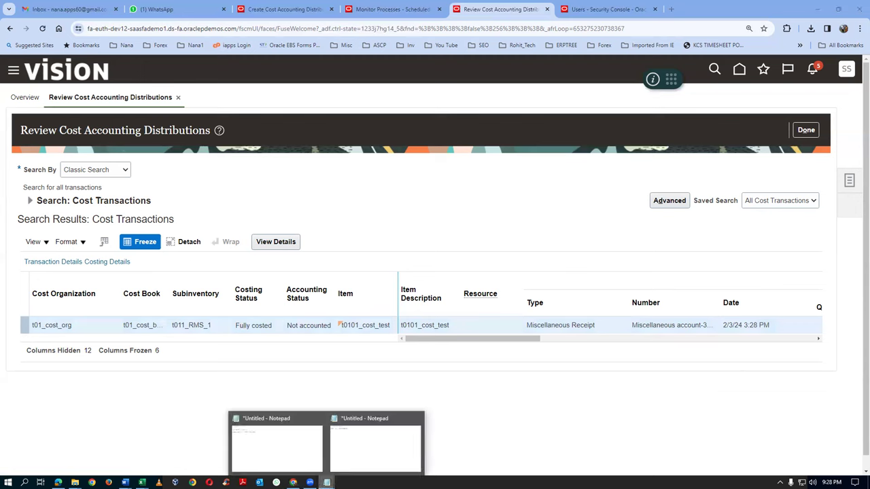
left_click(349, 453)
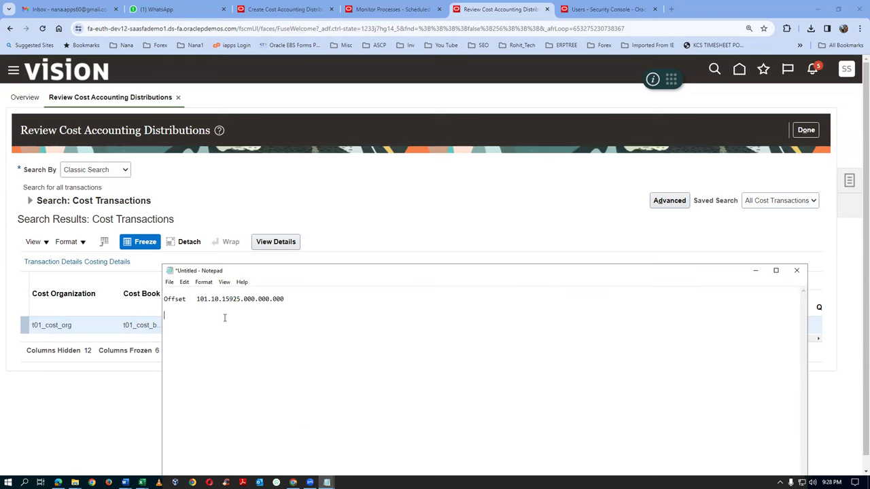
left_click_drag(200, 299, 276, 298)
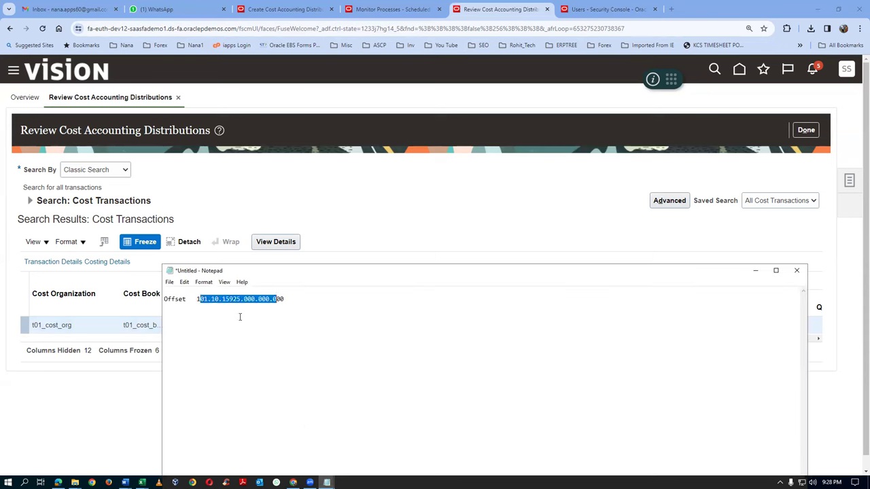
left_click(443, 170)
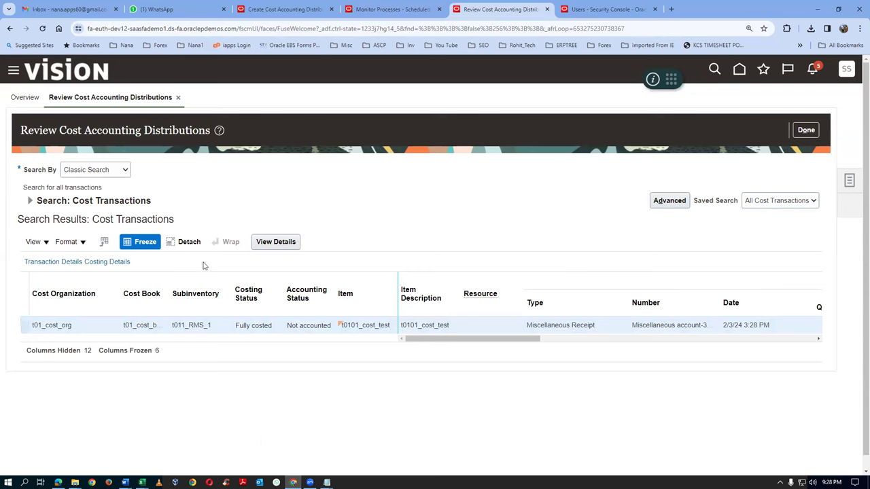
left_click(276, 242)
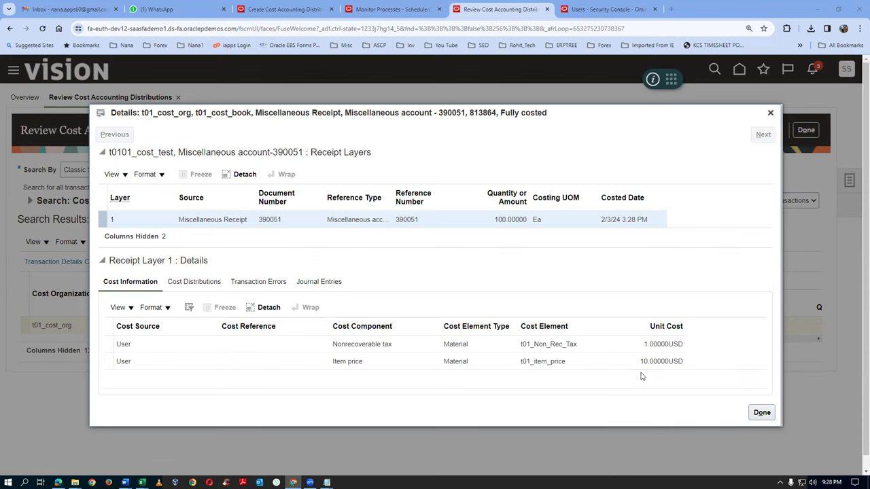
Bring up the receipt layer's cost distributions, after a look at its journal entries
left_click(204, 283)
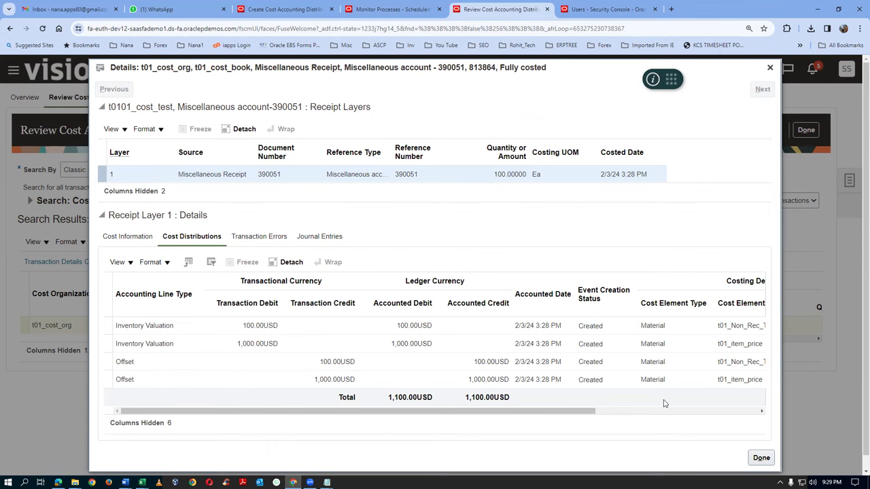
left_click(333, 237)
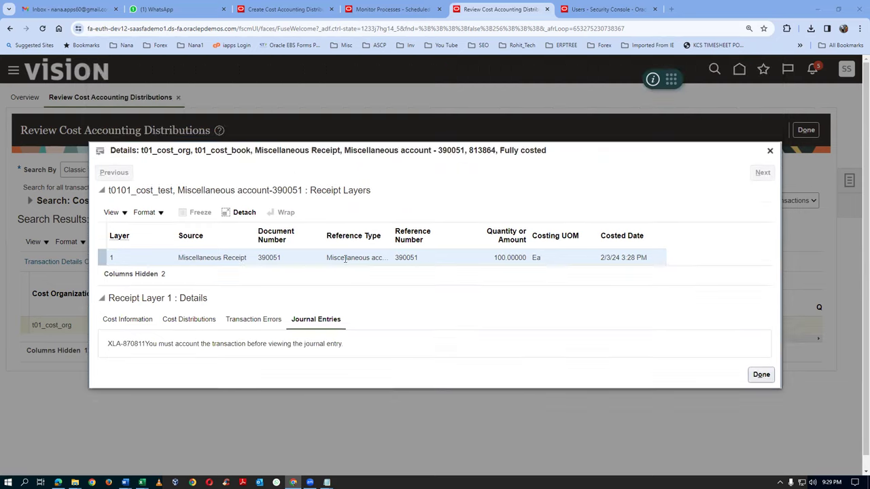
left_click(200, 319)
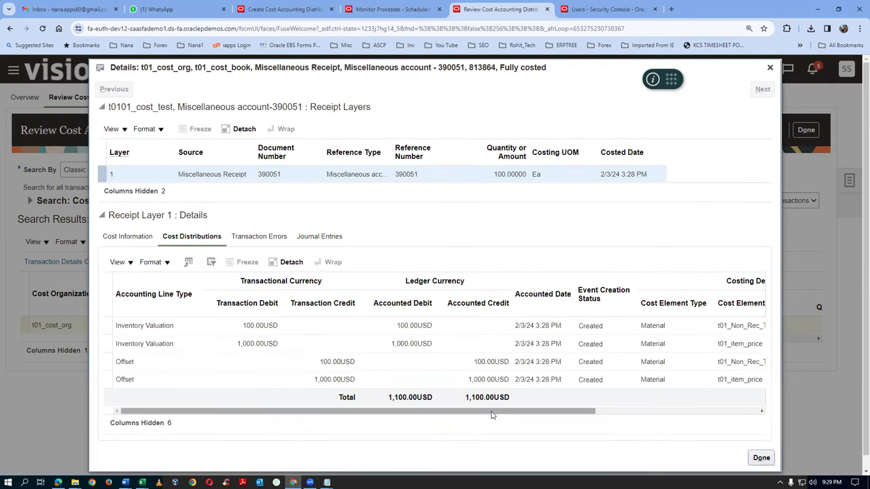
Scroll to the Transaction Account column and select the offset lines' account 101.10.15925.000.000.000
left_click_drag(507, 411, 669, 411)
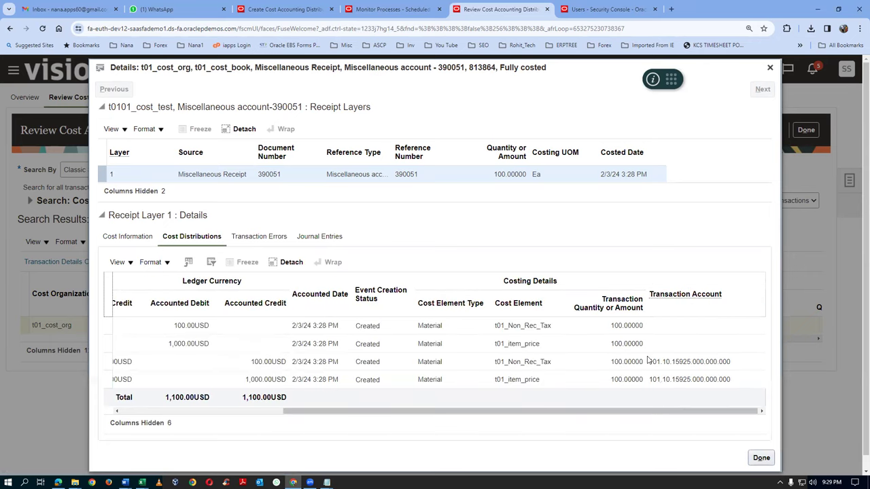
left_click_drag(653, 363, 732, 361)
left_click_drag(653, 381, 730, 380)
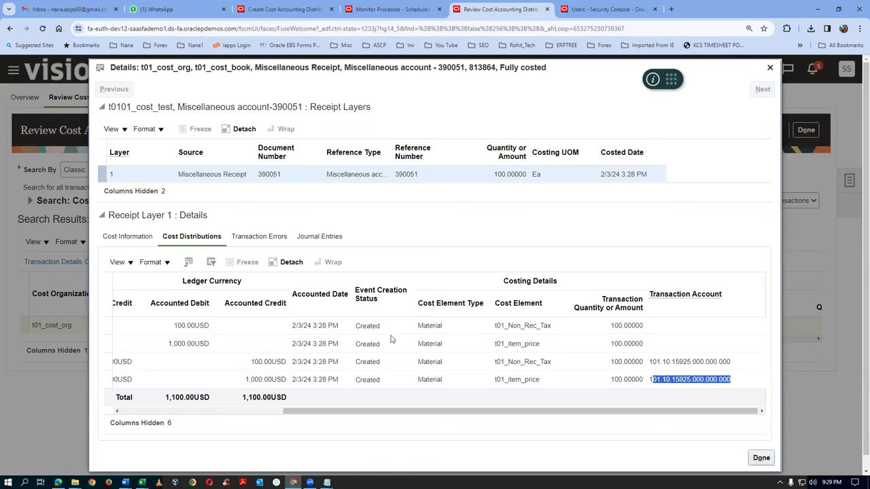
left_click_drag(297, 416, 121, 438)
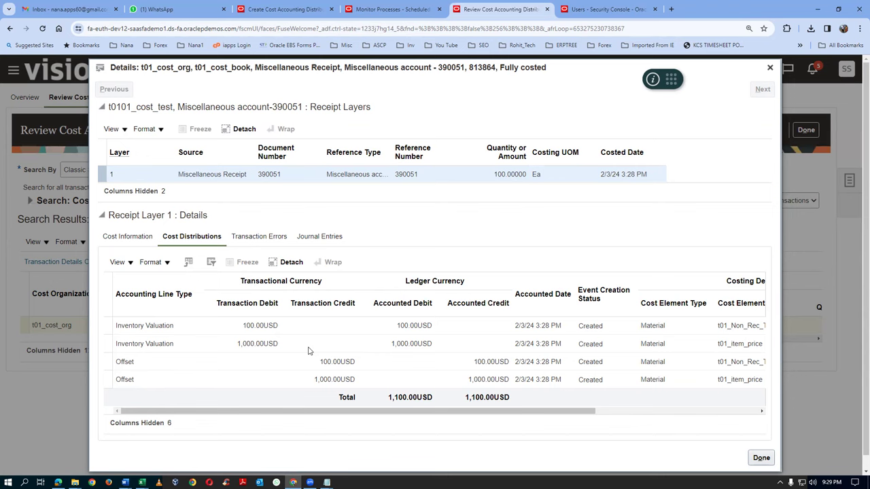
left_click_drag(359, 411, 589, 410)
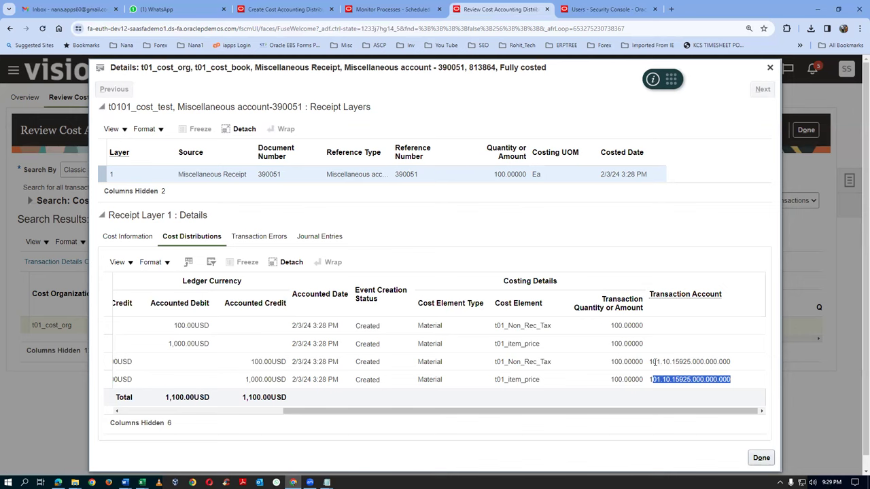
left_click_drag(651, 362, 733, 367)
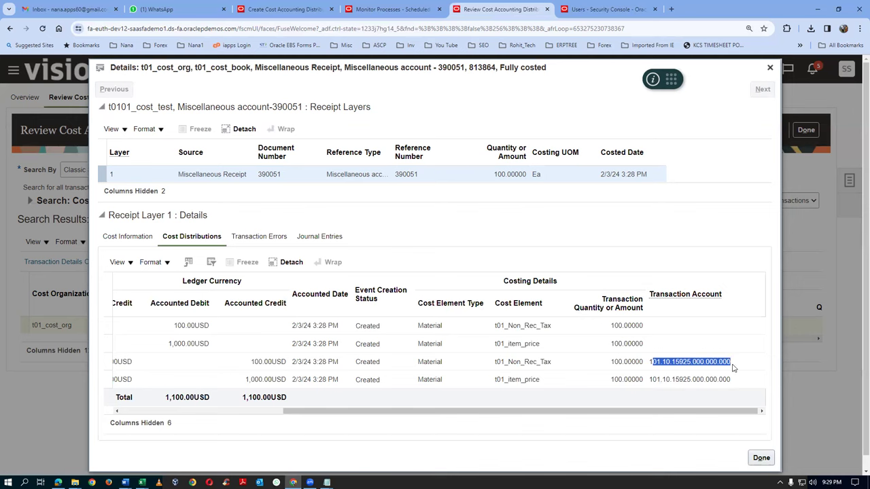
Submit Create Accounting with ledger US Primary Ledger and Detail report style as process 6576104
left_click(771, 68)
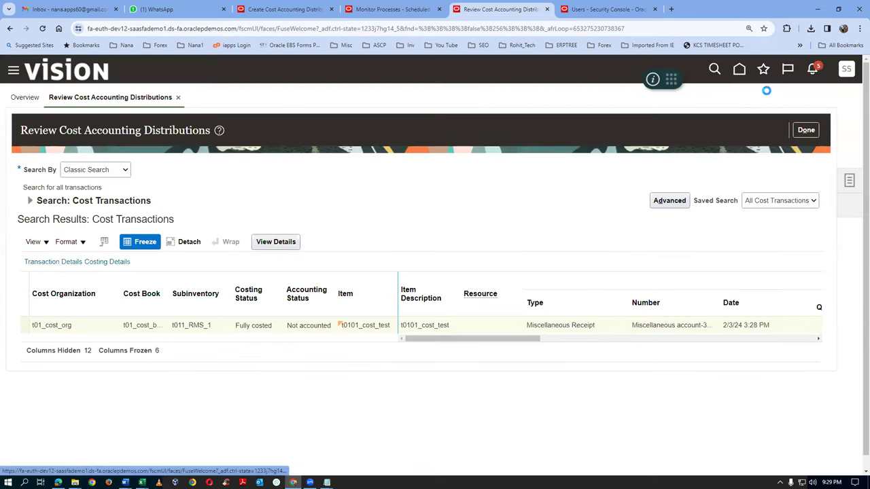
left_click(851, 181)
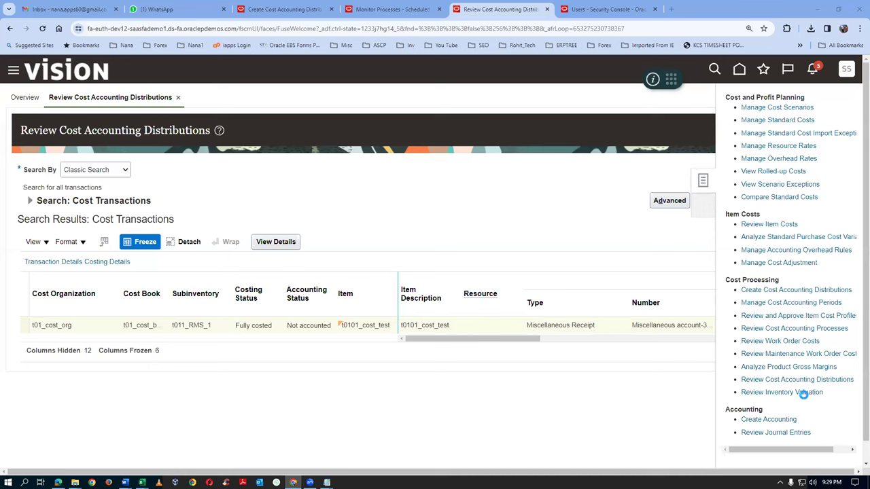
left_click(754, 419)
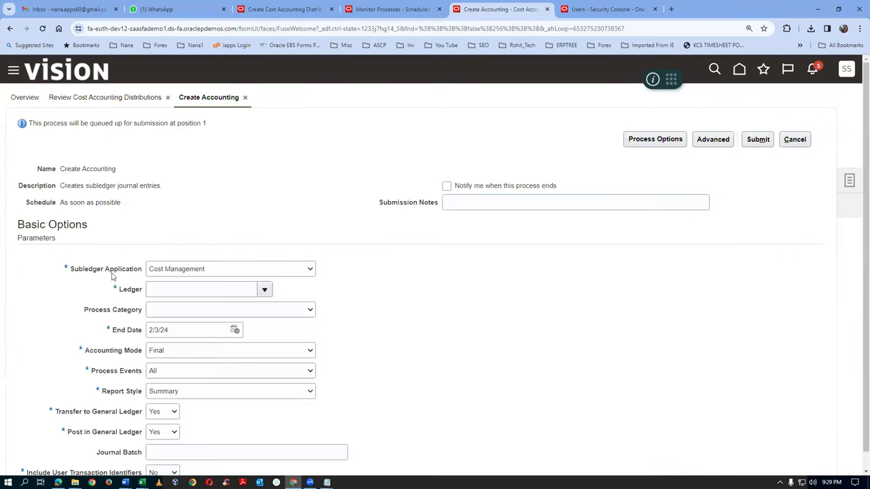
left_click(190, 289)
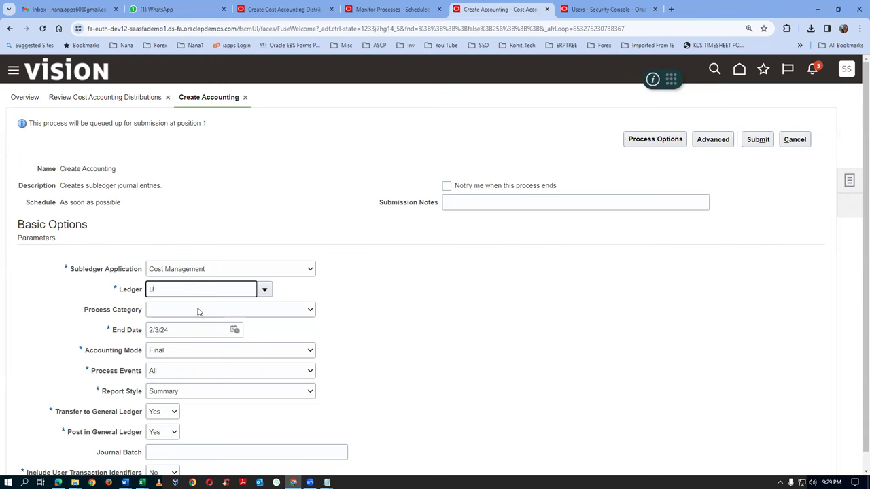
left_click(198, 311)
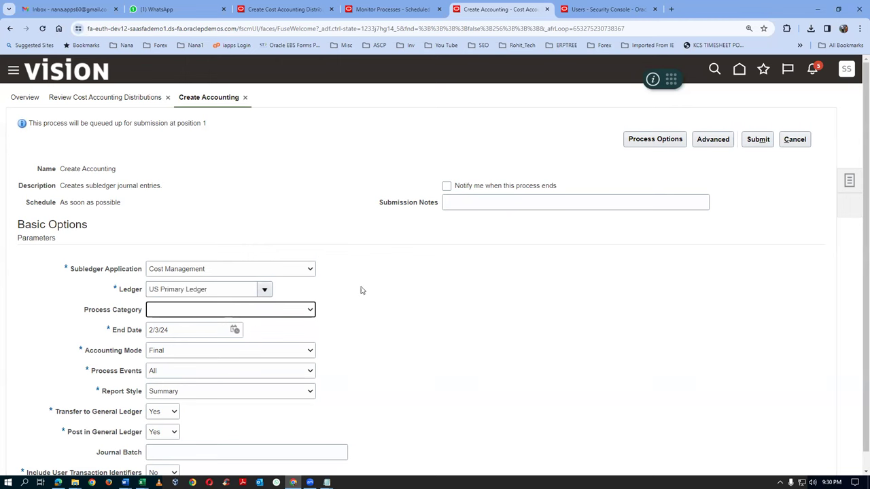
left_click(169, 387)
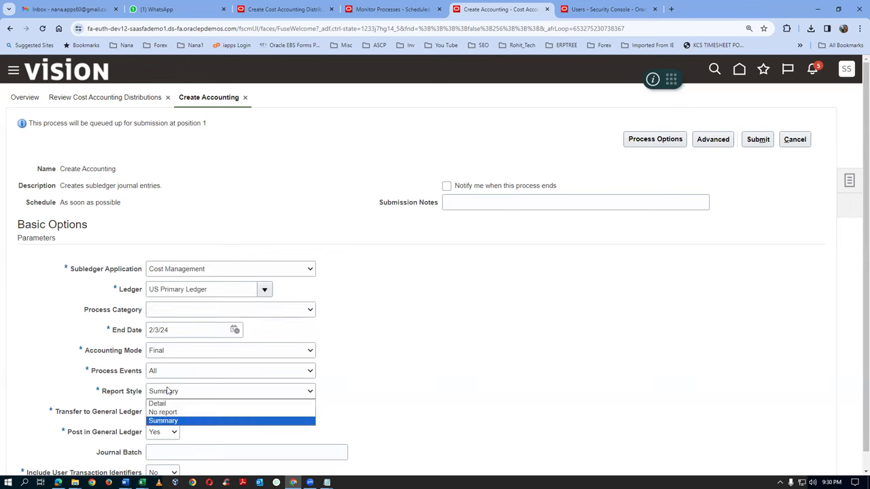
left_click(167, 402)
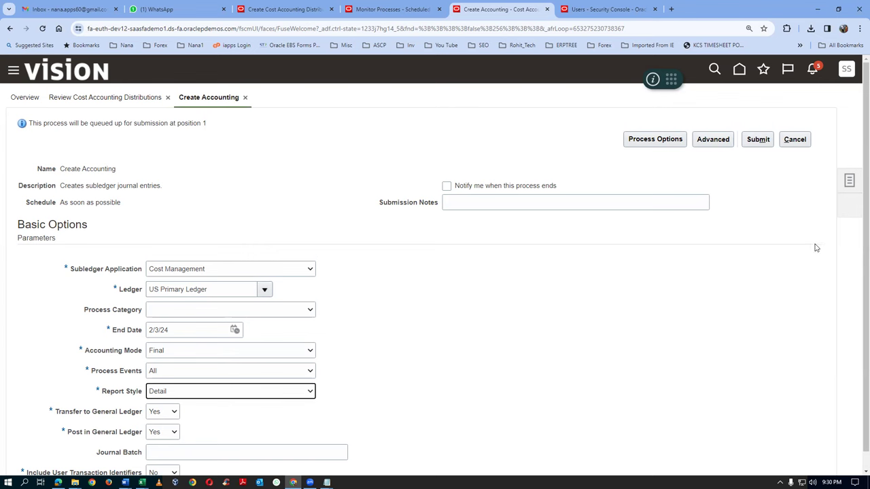
left_click(756, 139)
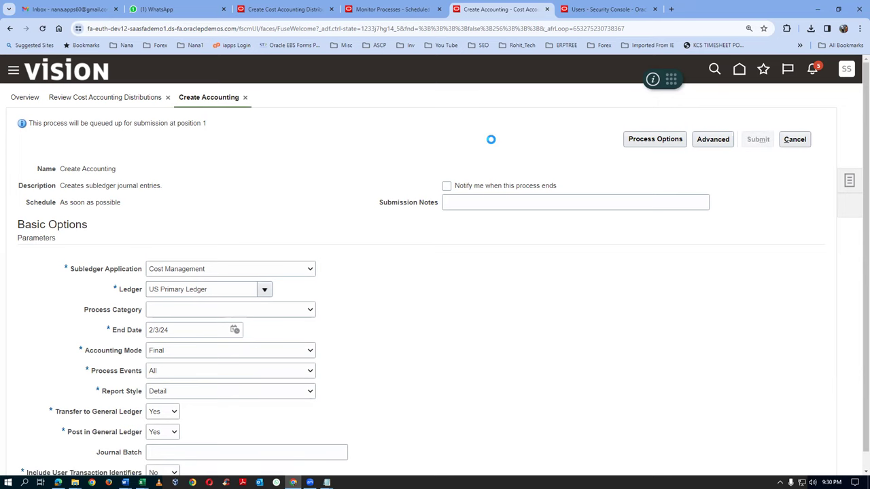
left_click(755, 215)
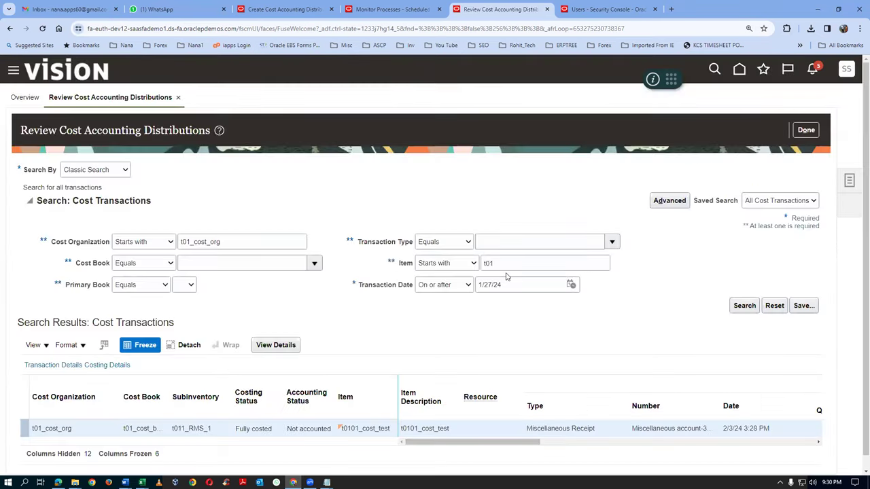
Refresh the process monitor until Create Accounting 6576104 shows Running
left_click(393, 10)
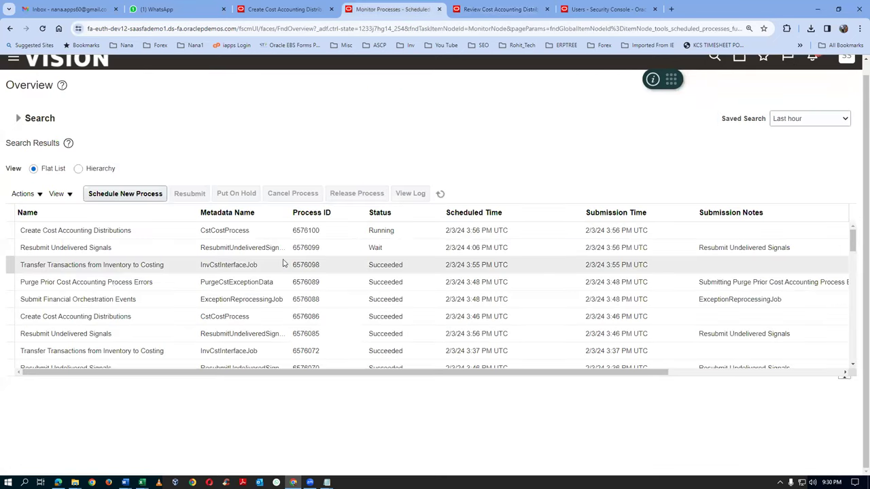
left_click(441, 194)
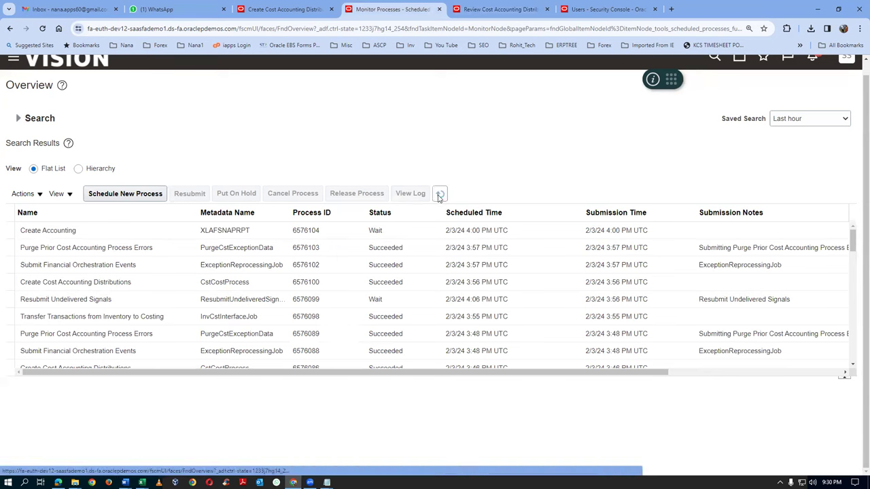
left_click(438, 196)
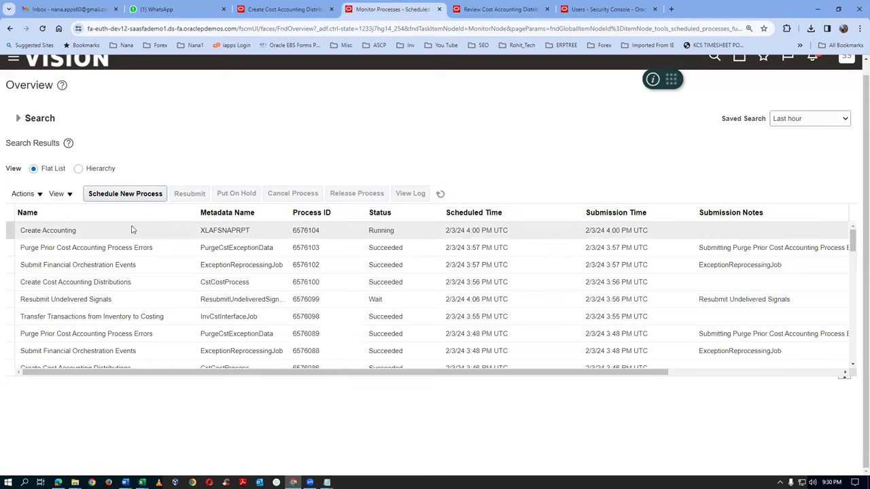
Duplicate the process monitor browser tab to get a second copy of the site
right_click(384, 15)
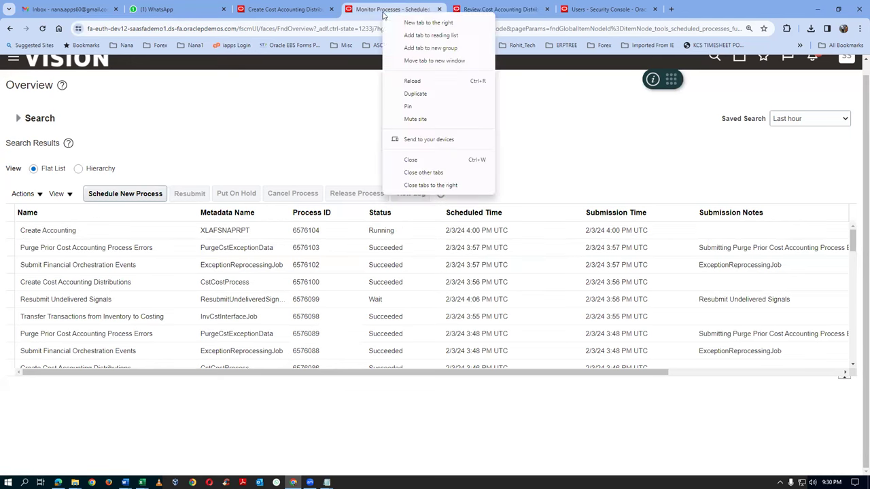
left_click(408, 98)
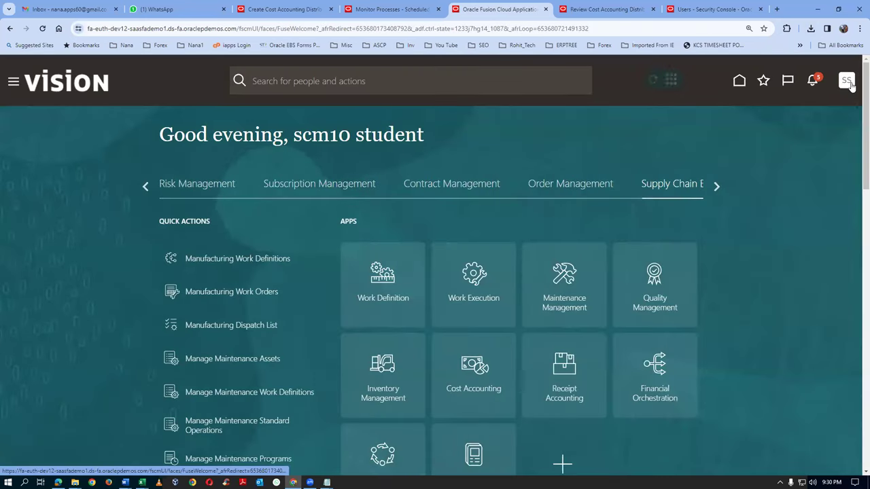
left_click(848, 82)
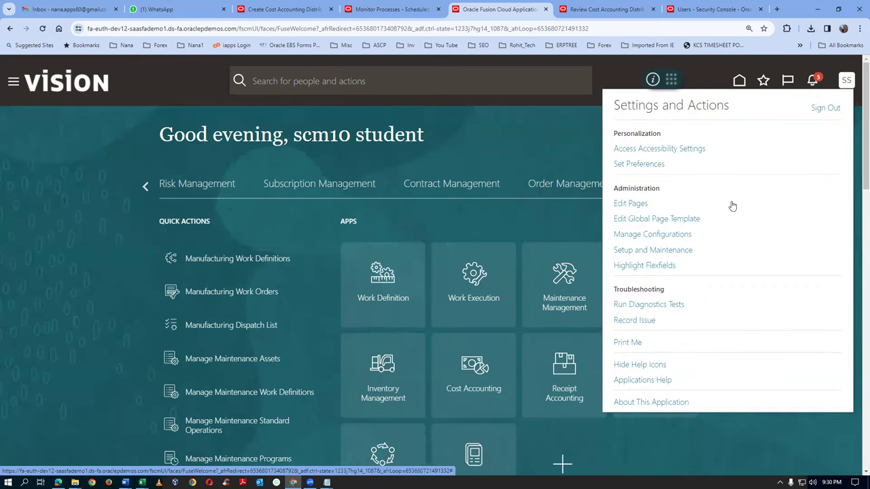
In Setup and Maintenance, search tasks for 'man%m' and open Cost Accounting's Manage Mapping Sets
left_click(653, 251)
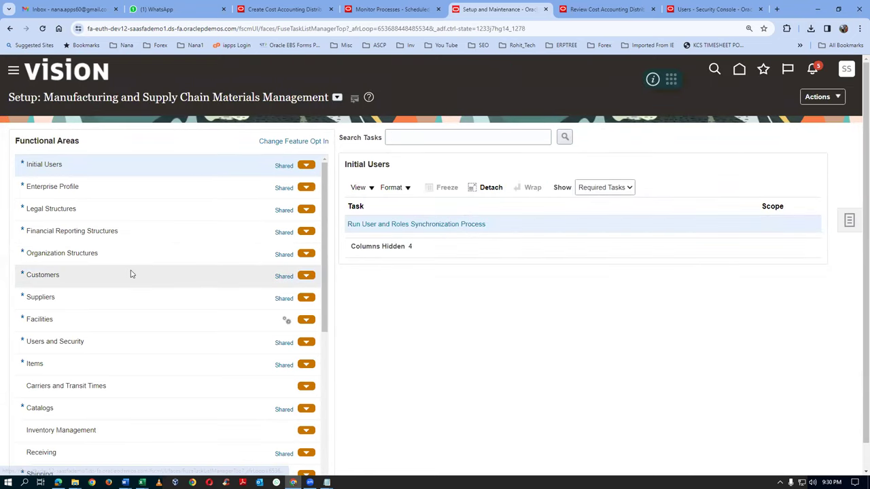
left_click_drag(54, 98, 307, 93)
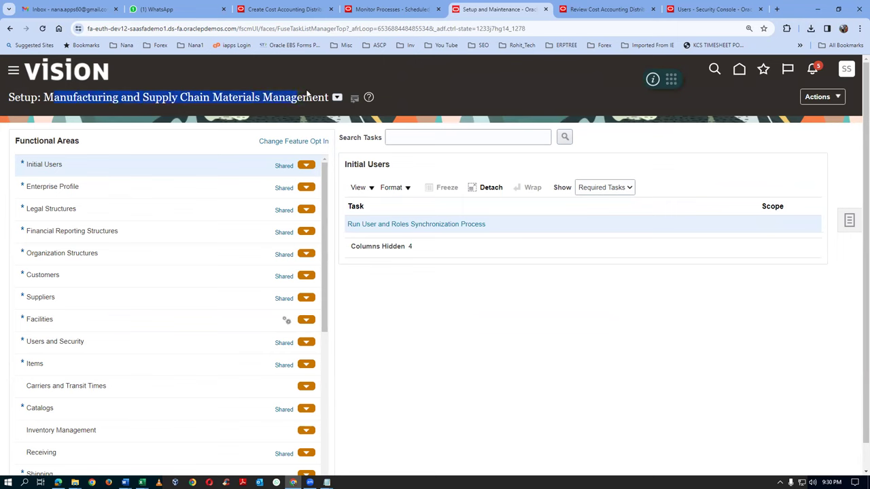
left_click(433, 138)
type("man%map%set%")
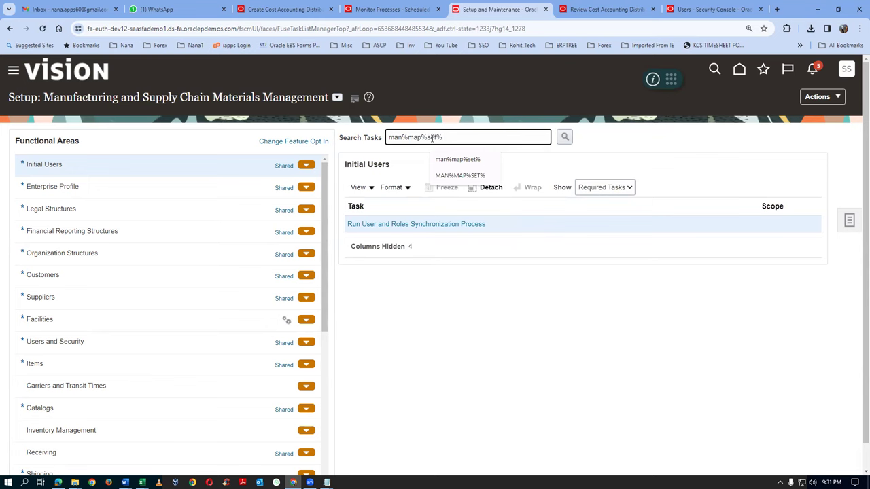
key("Return")
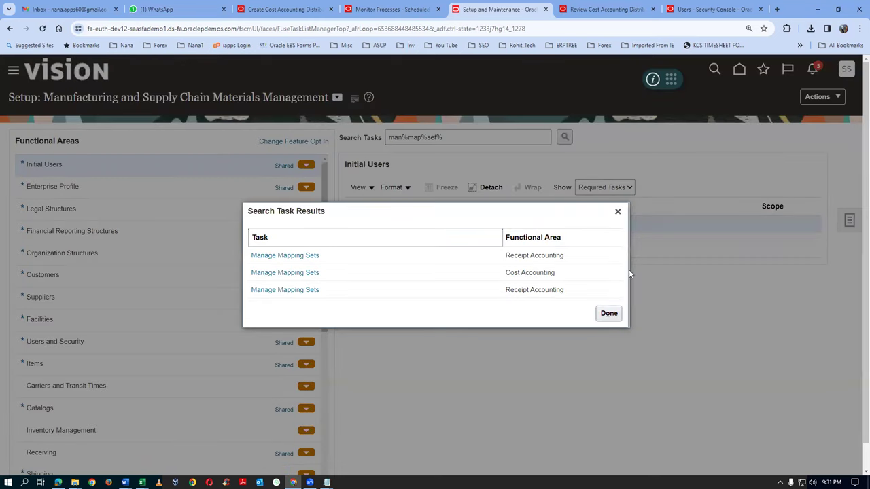
left_click(287, 275)
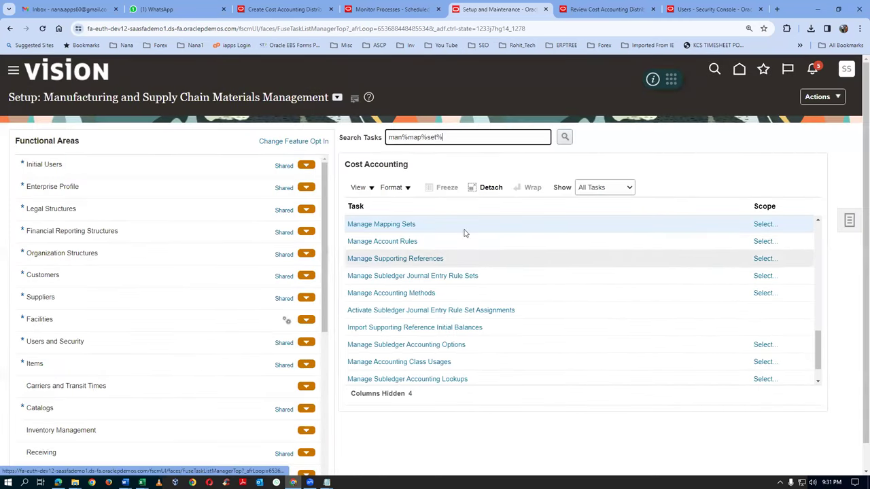
Set the task scope's subledger application to Cost Management and save
left_click(765, 225)
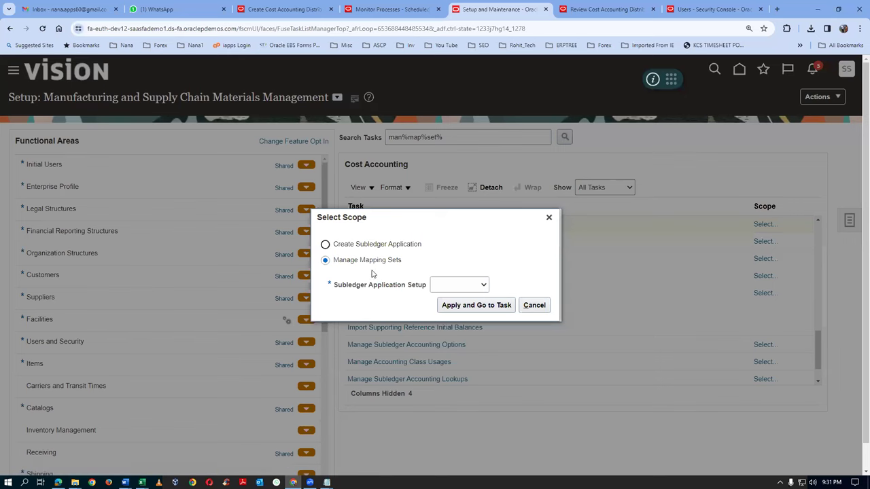
left_click(461, 286)
left_click(457, 310)
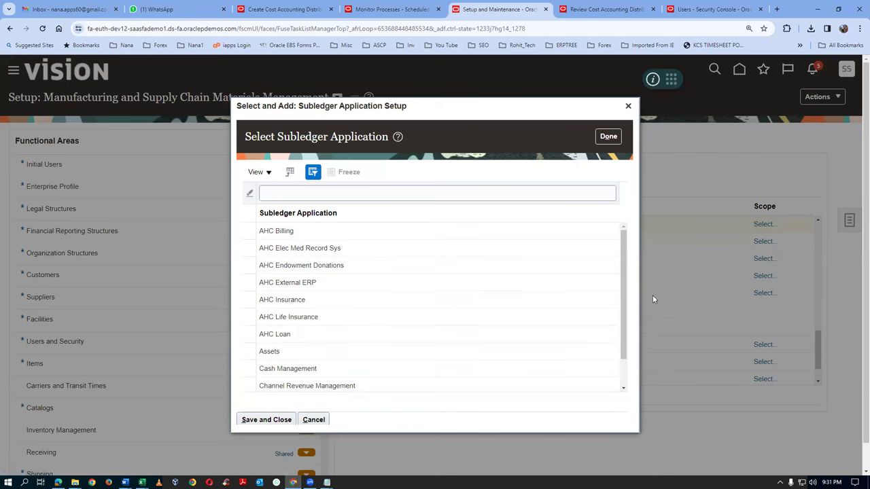
left_click_drag(624, 342, 633, 369)
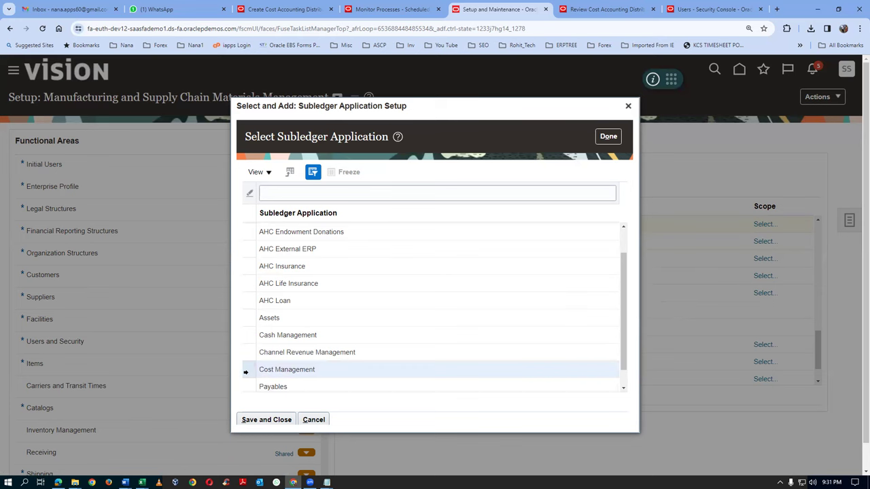
left_click(257, 421)
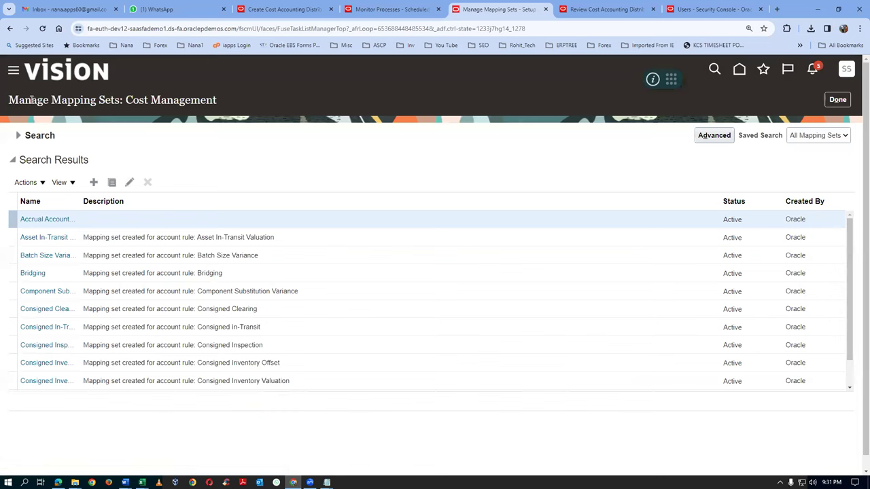
left_click_drag(40, 99, 78, 100)
Search mapping sets by name, widen the Name column, and open Inventory Valuation for editing
left_click(134, 99)
left_click_drag(133, 99, 202, 102)
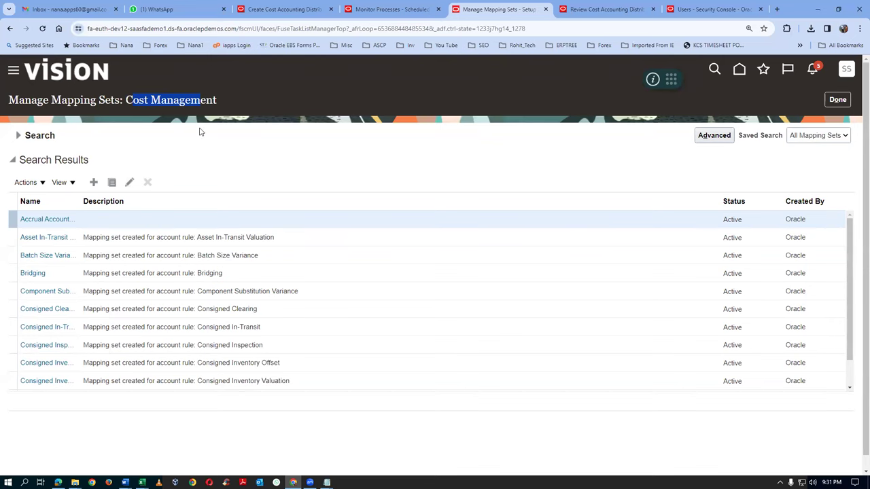
left_click(18, 136)
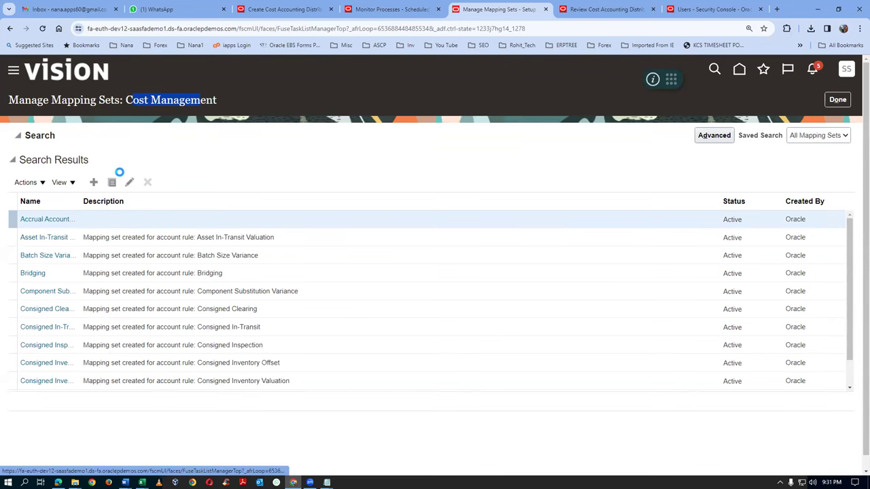
left_click(162, 158)
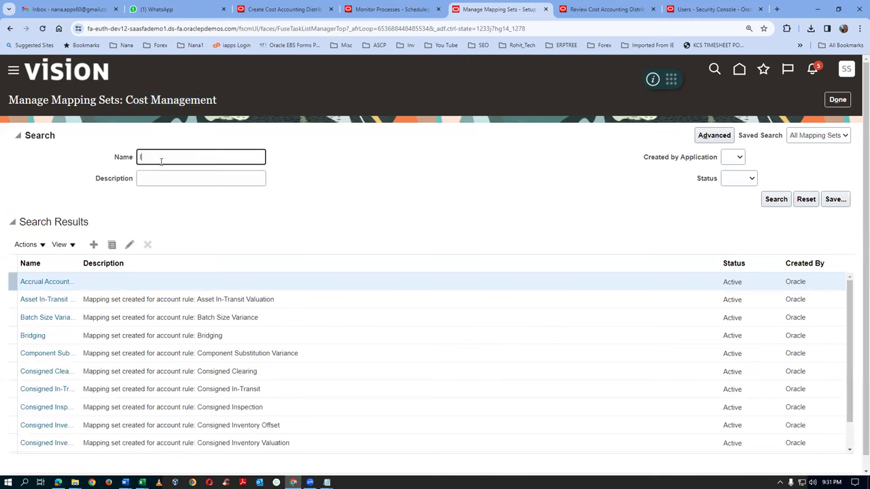
left_click(775, 200)
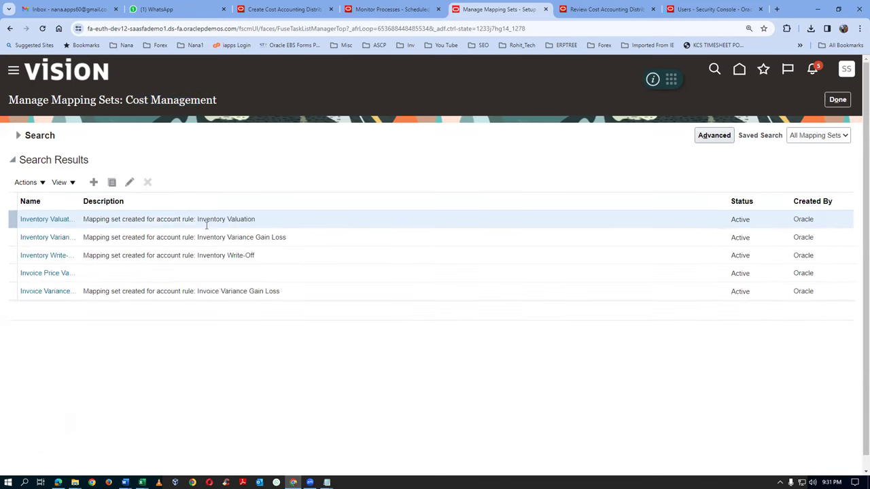
left_click_drag(80, 200, 158, 200)
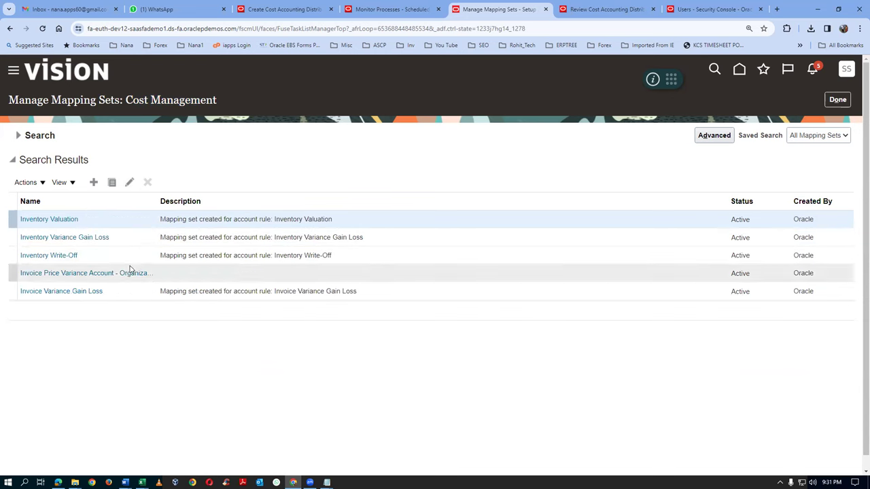
left_click(62, 222)
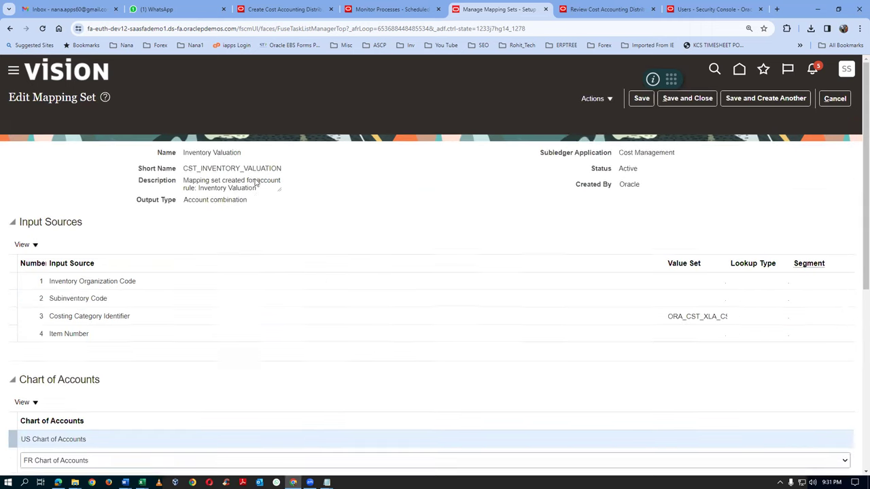
scroll(154, 344, "down", 3)
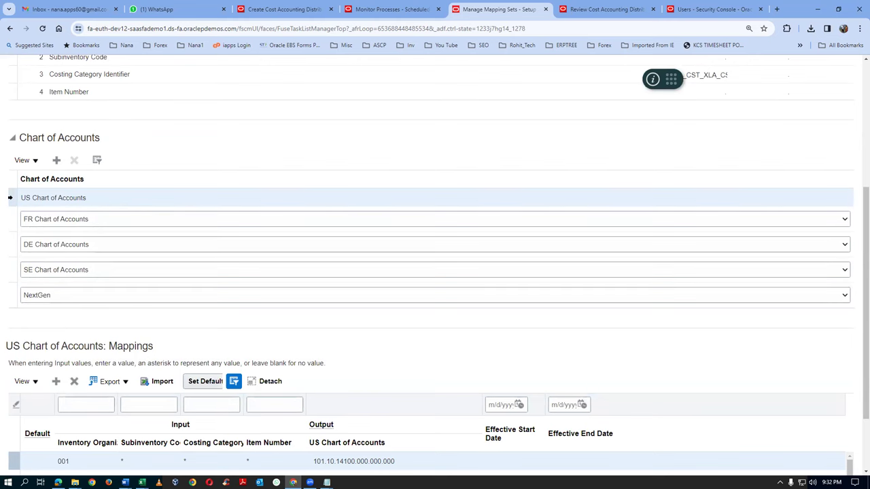
Copy row 001's output account 101.10.14100.000.000.000 into the Notepad notes after 'inv Valuation'
key("alt+Tab")
key("alt+Tab")
key("alt+Tab")
key("alt+Tab")
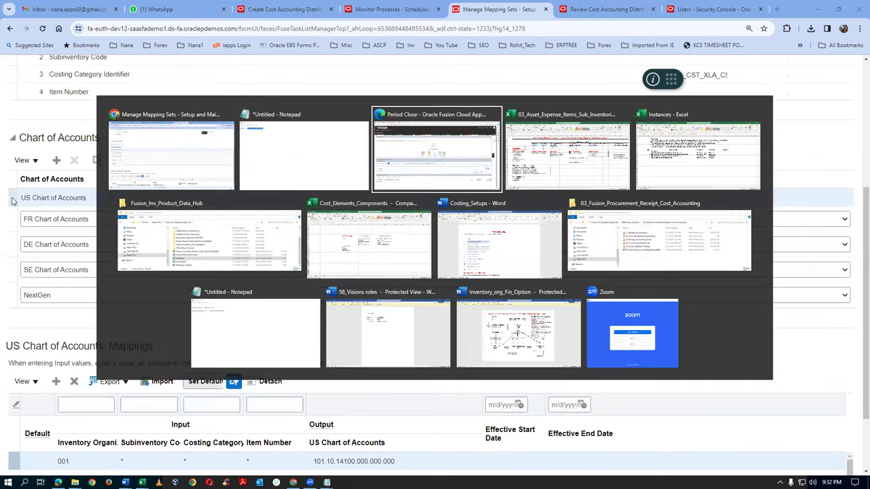
key("alt+Tab")
key("alt+Tab")
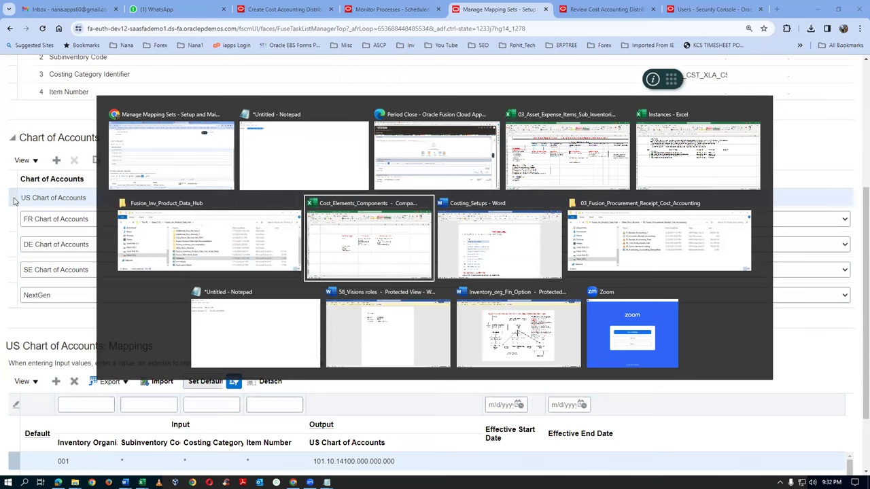
key("alt+Tab")
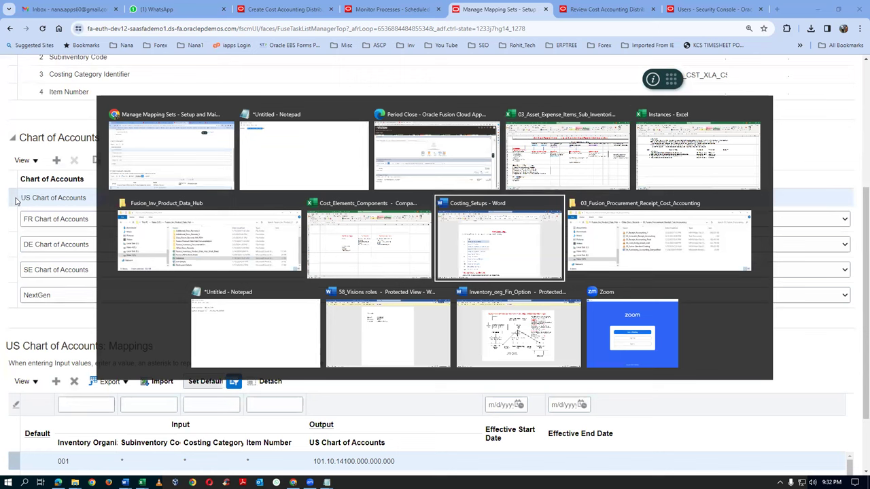
key("alt+Tab")
key("alt+Tab")
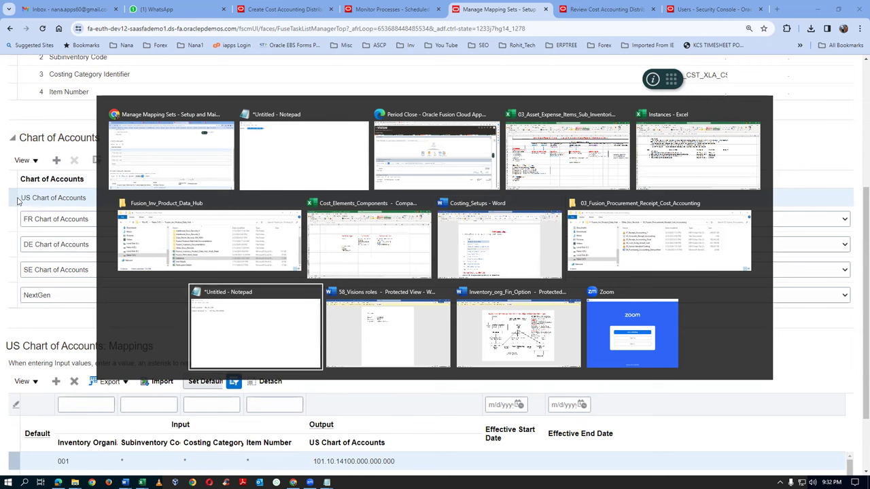
key("alt+Tab")
key("alt+Tab")
key("alt+Tab")
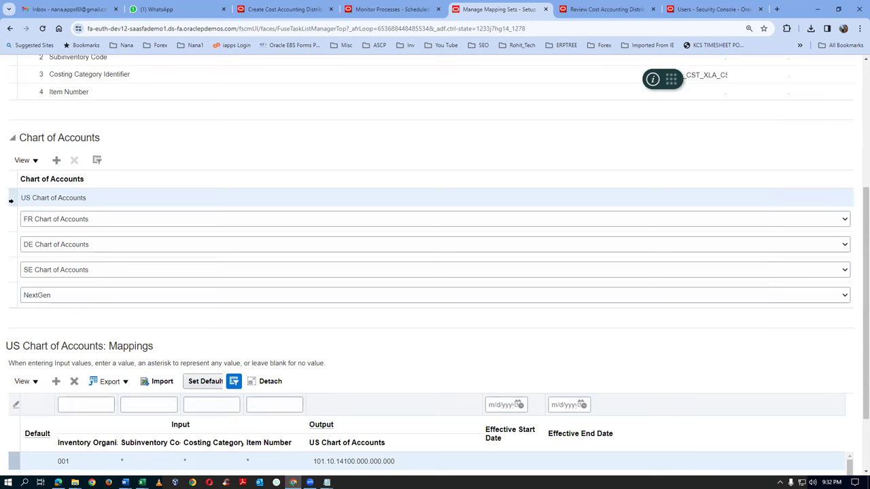
scroll(312, 331, "down", 2)
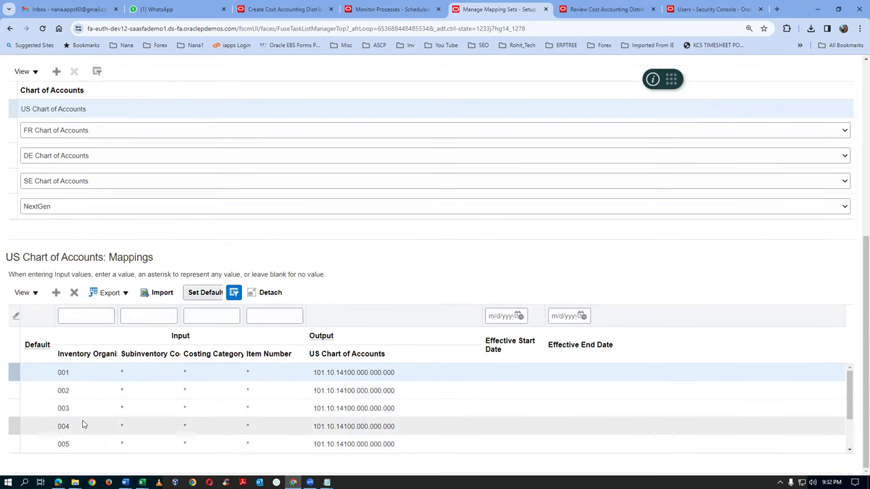
left_click(359, 373)
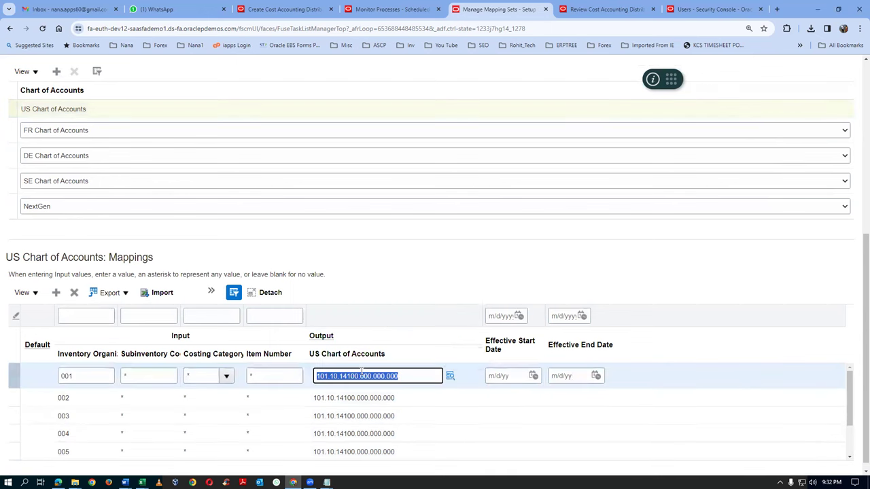
key("alt+Tab")
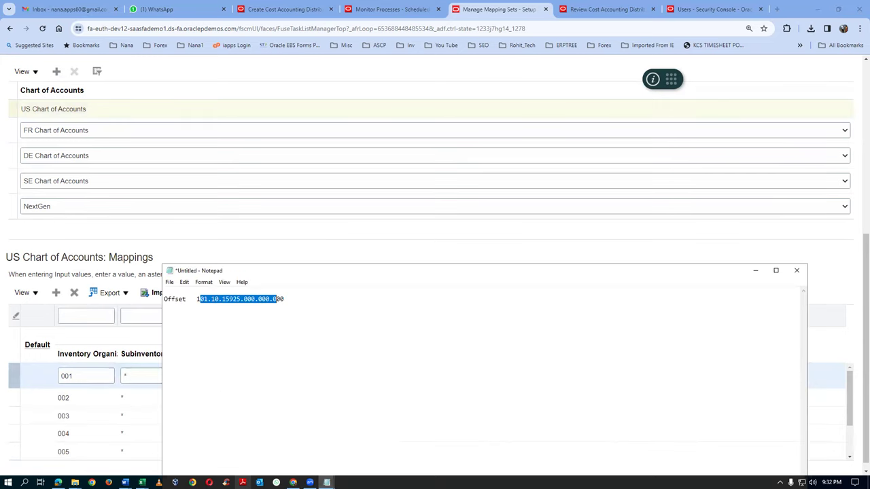
left_click(209, 336)
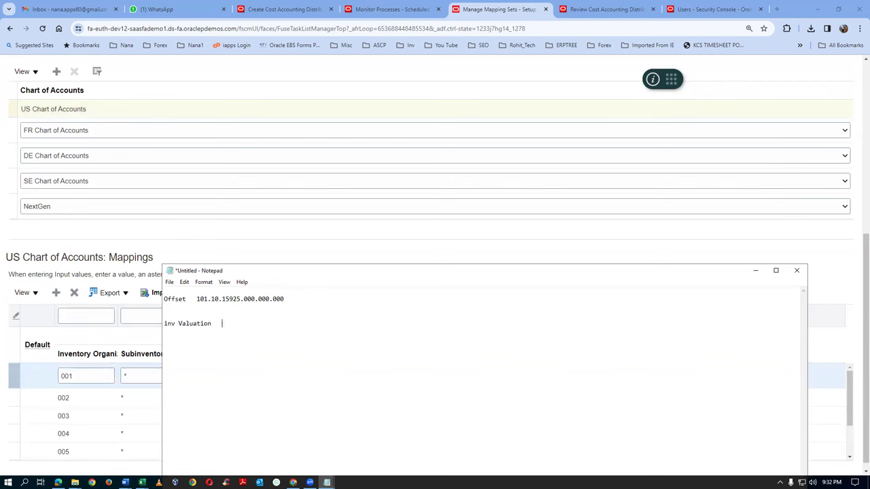
type("101.10.14100.000.000.000")
key("alt+Tab")
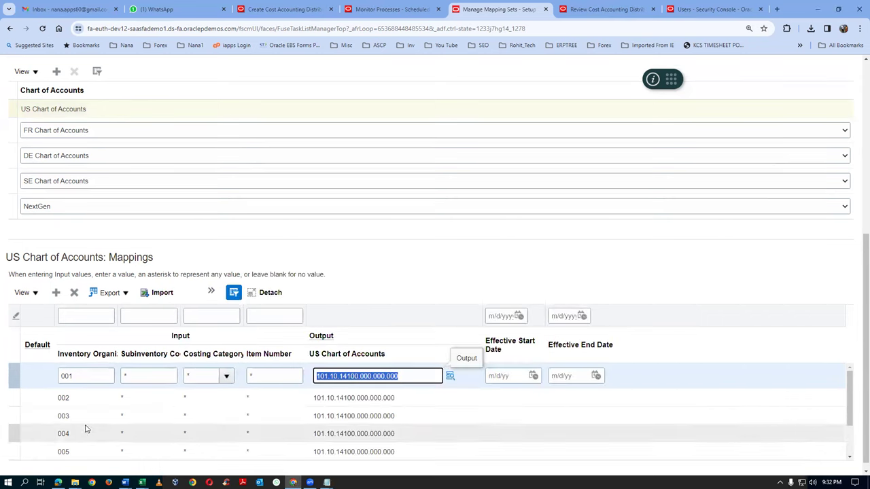
Add a mapping row for T011 with wildcard subinventory, costing category and item to 101.10.14100.000.000.000
left_click(57, 293)
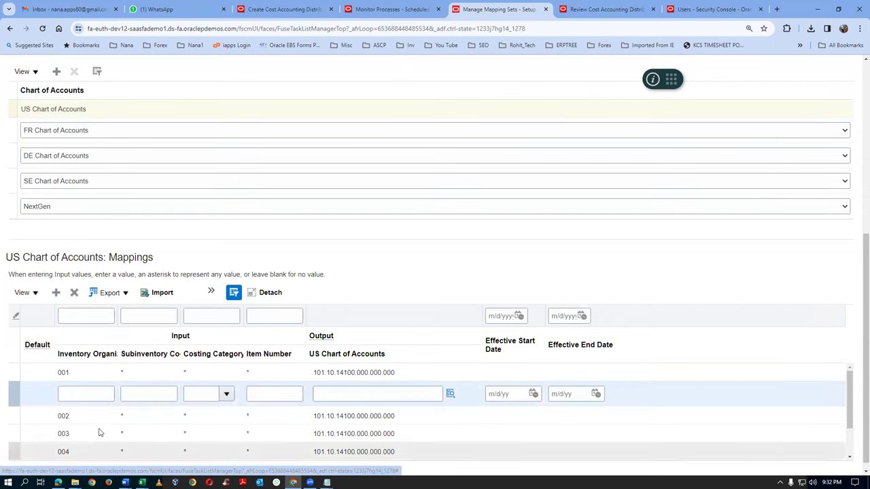
left_click(92, 394)
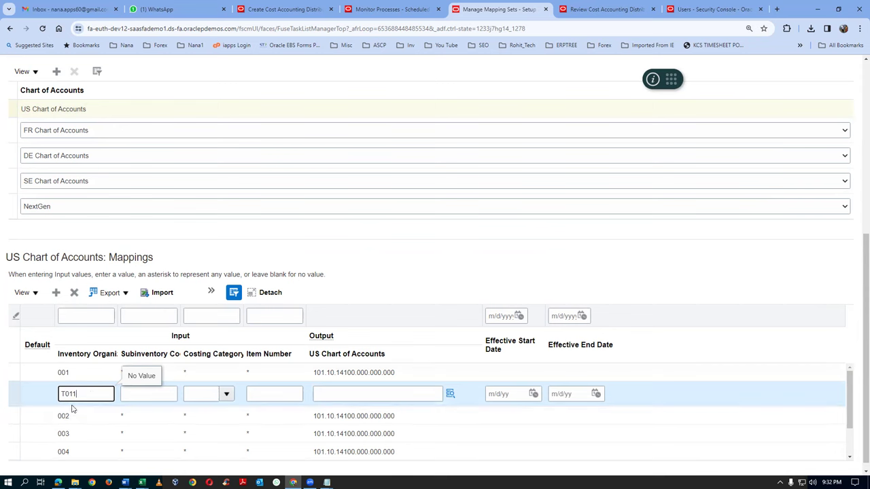
key("Tab")
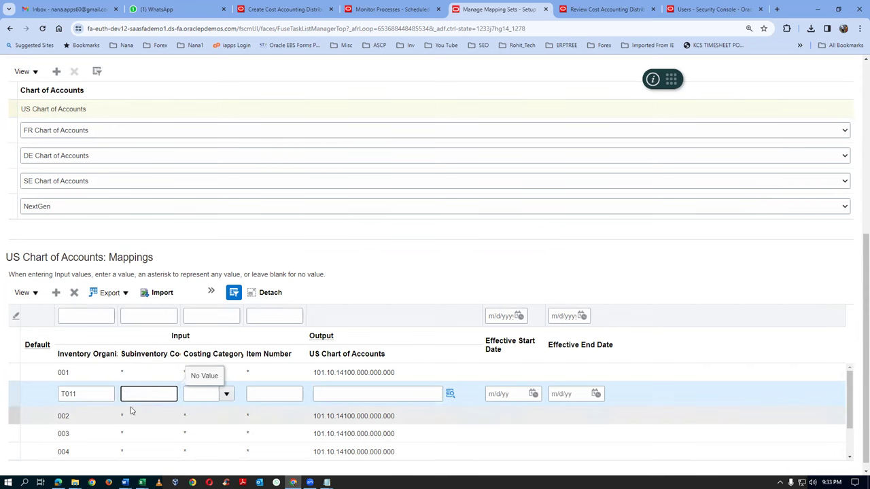
type("*")
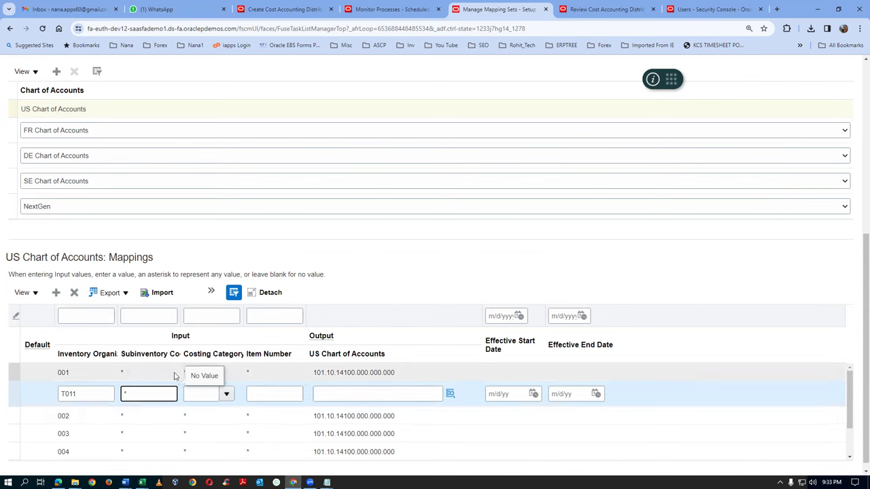
left_click(200, 394)
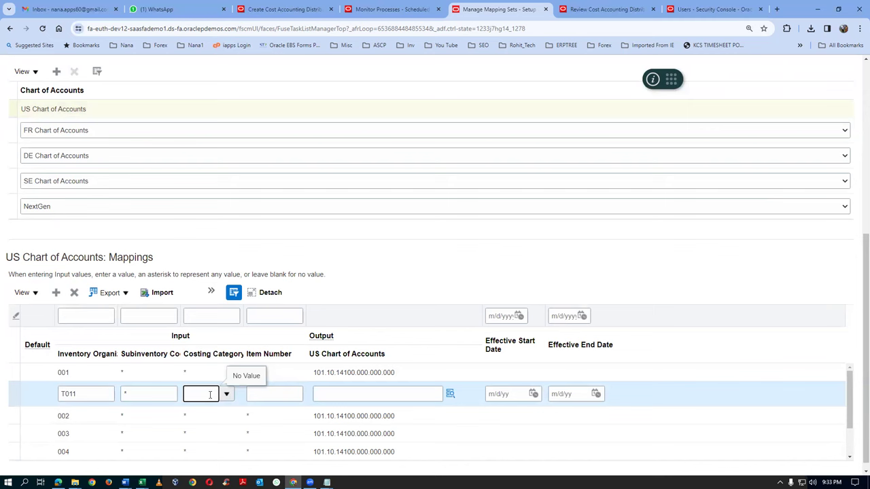
left_click(227, 398)
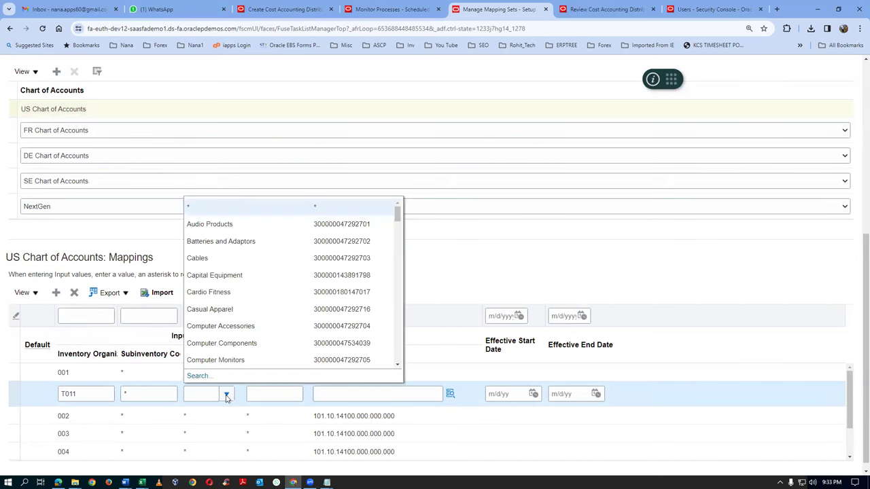
left_click(226, 214)
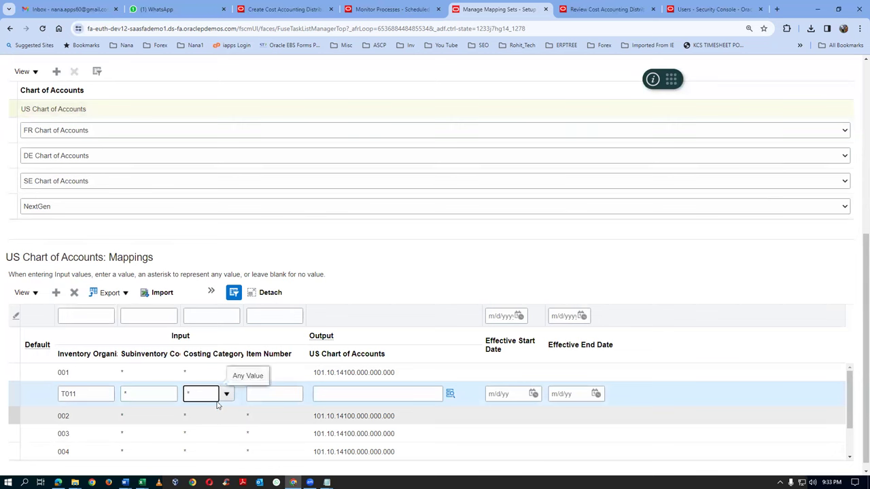
left_click(294, 400)
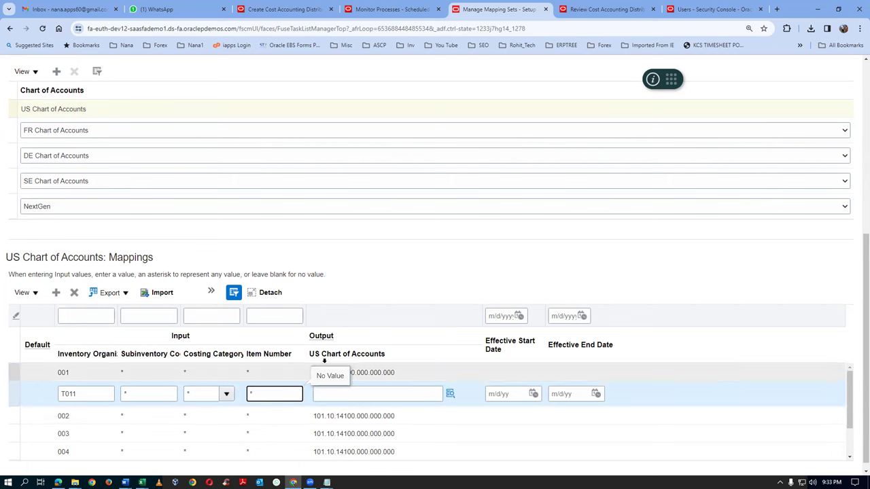
left_click(350, 394)
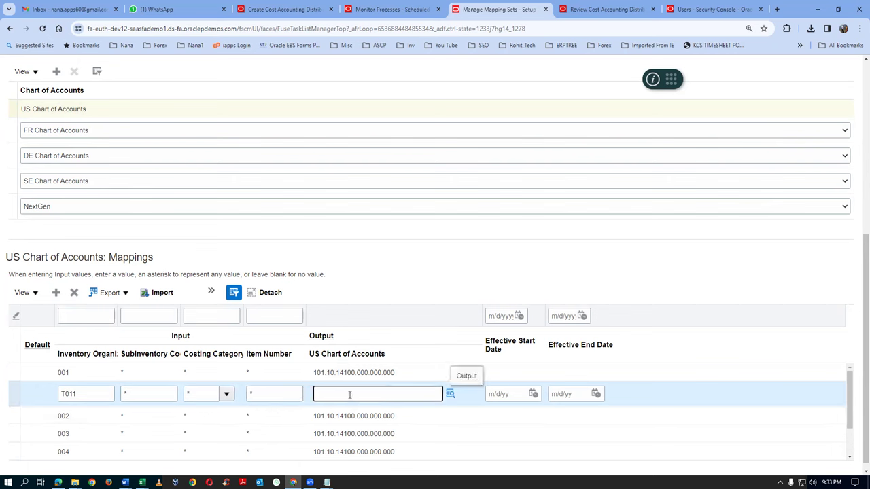
type("101.10.14100.000.000.000")
left_click(435, 263)
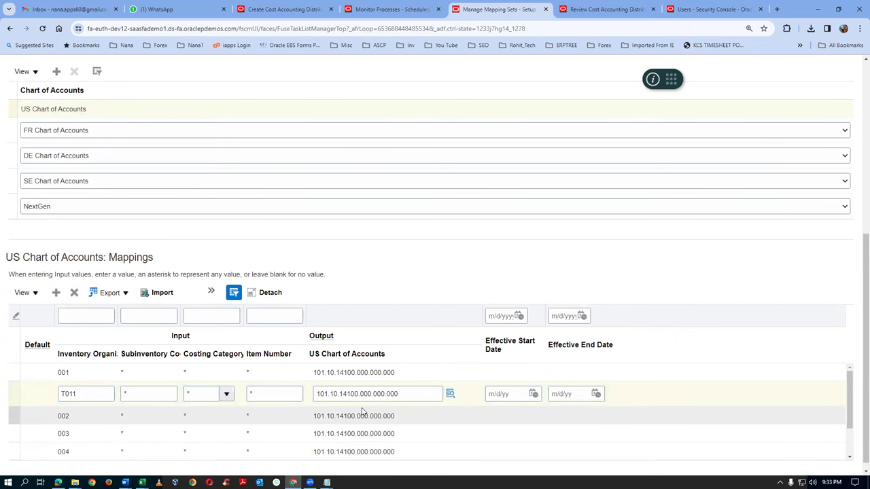
Save and close the Inventory Valuation mapping set
scroll(729, 239, "up", 2)
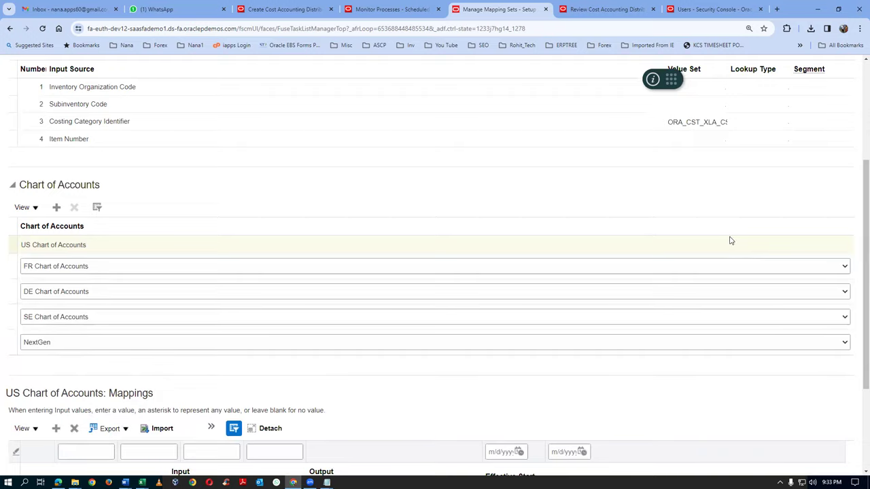
scroll(731, 240, "up", 3)
left_click(694, 99)
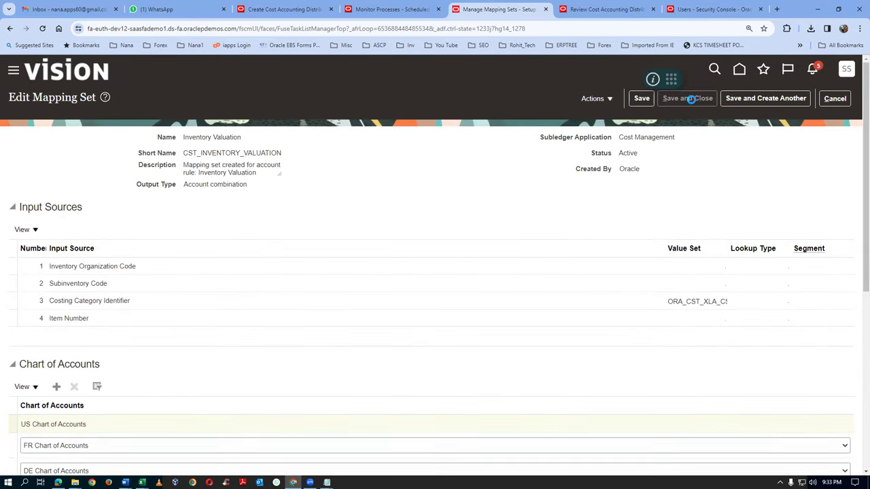
Save the mapping set, refresh Monitor Processes and select the Create Accounting Execution Report
left_click(374, 9)
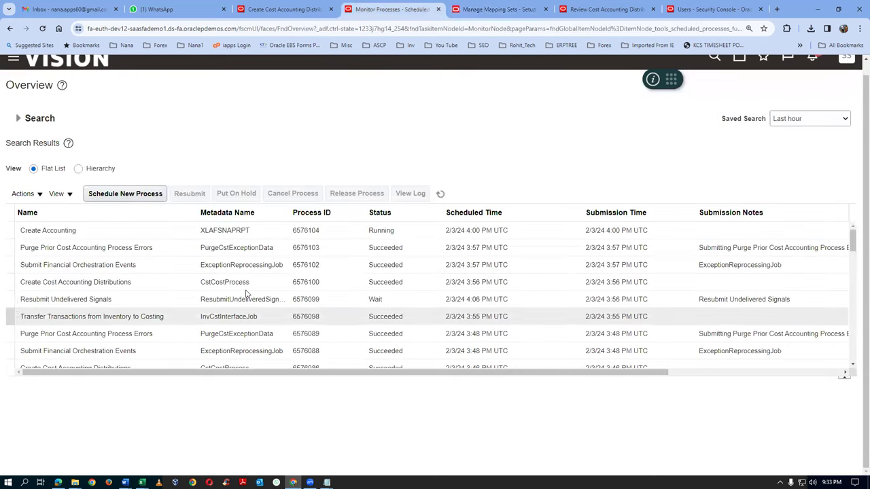
left_click(440, 195)
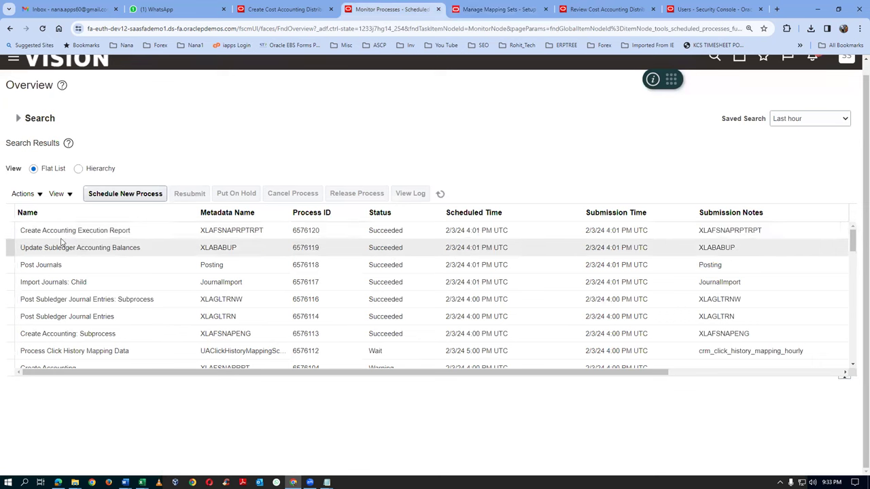
left_click(148, 233)
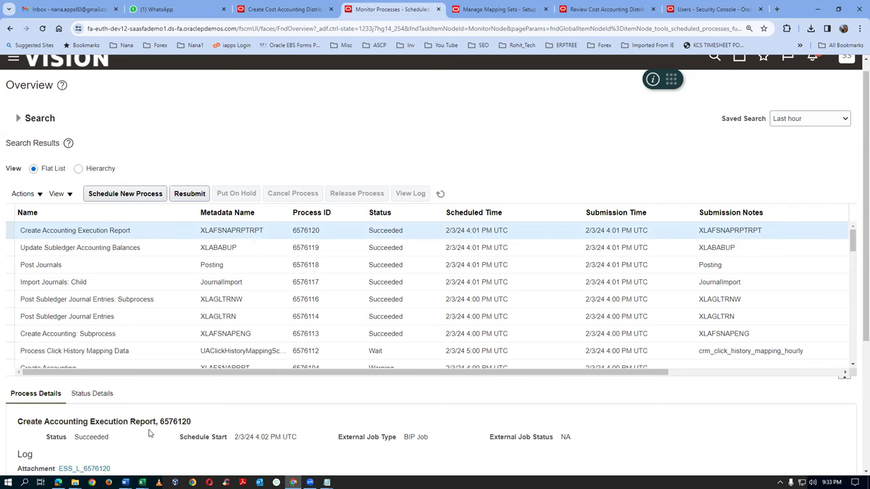
Republish the Create Accounting Execution Report and export its output as PDF
scroll(150, 434, "down", 2)
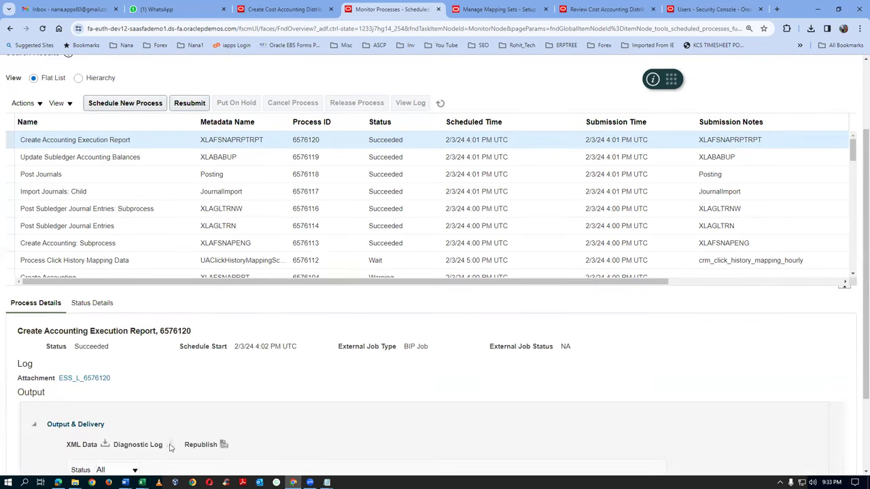
left_click(223, 445)
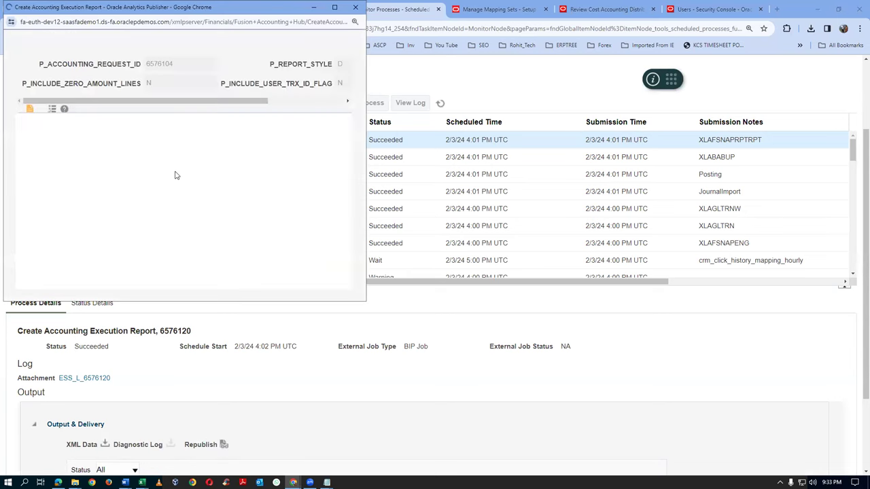
left_click(324, 116)
mouse_move(323, 129)
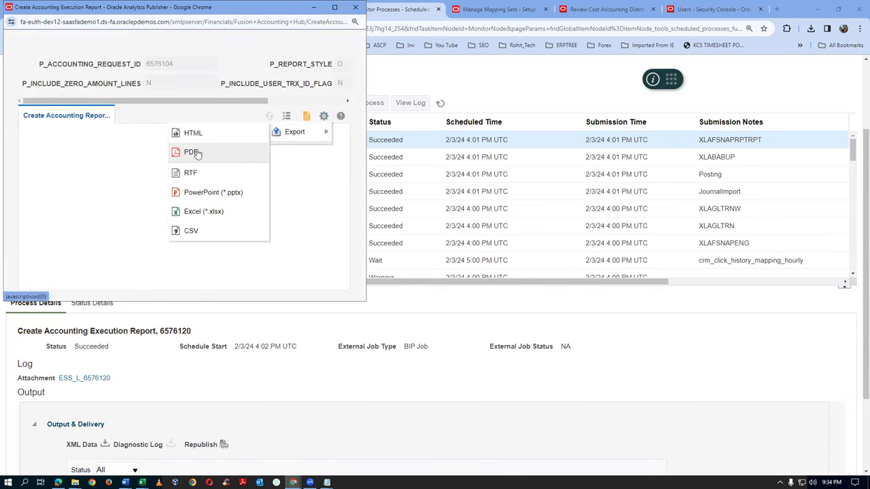
left_click(193, 153)
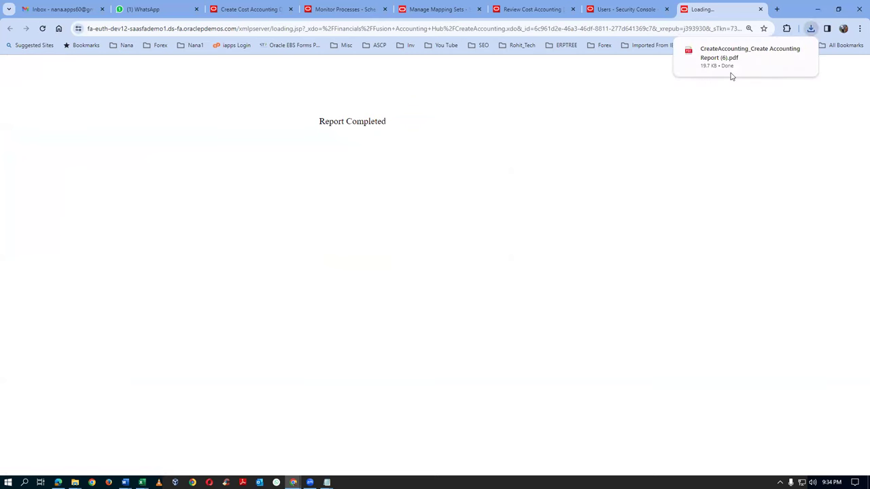
left_click(735, 59)
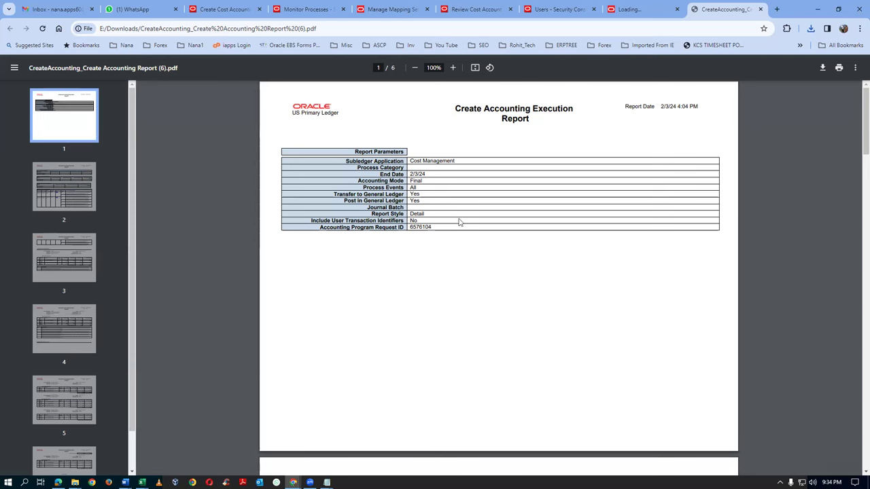
left_click_drag(484, 109, 525, 119)
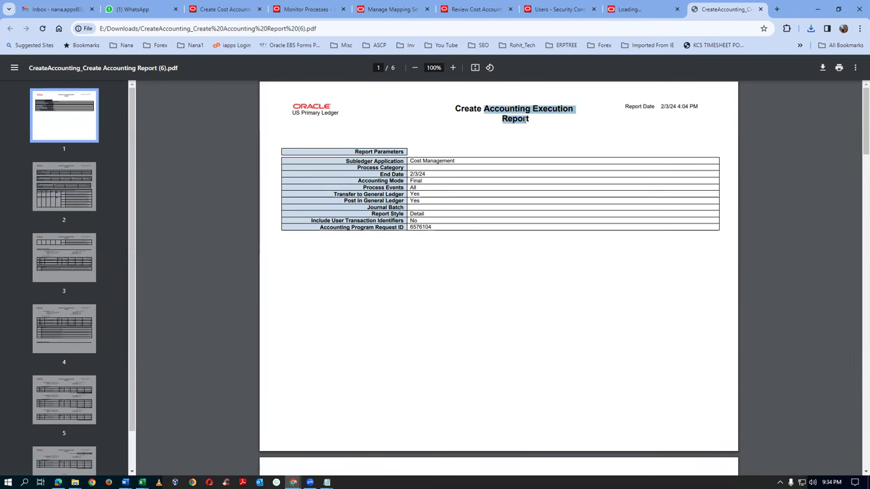
scroll(482, 246, "down", 2)
scroll(482, 246, "down", 1)
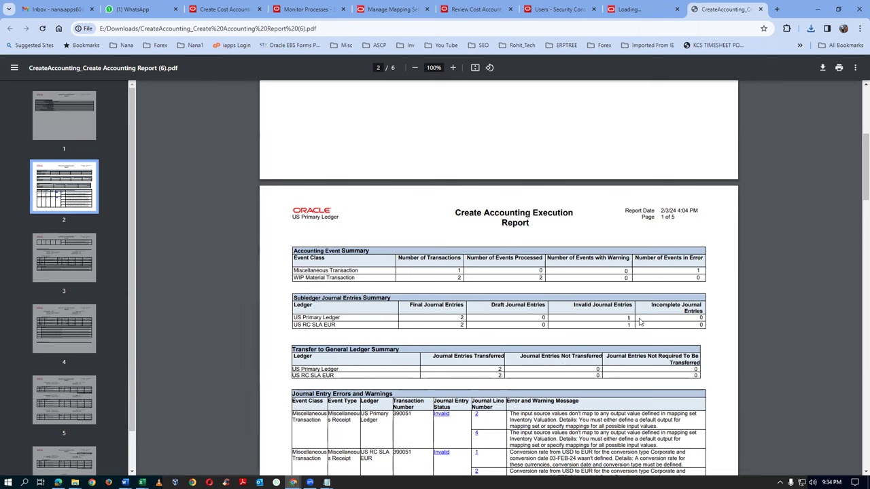
left_click_drag(294, 318, 343, 318)
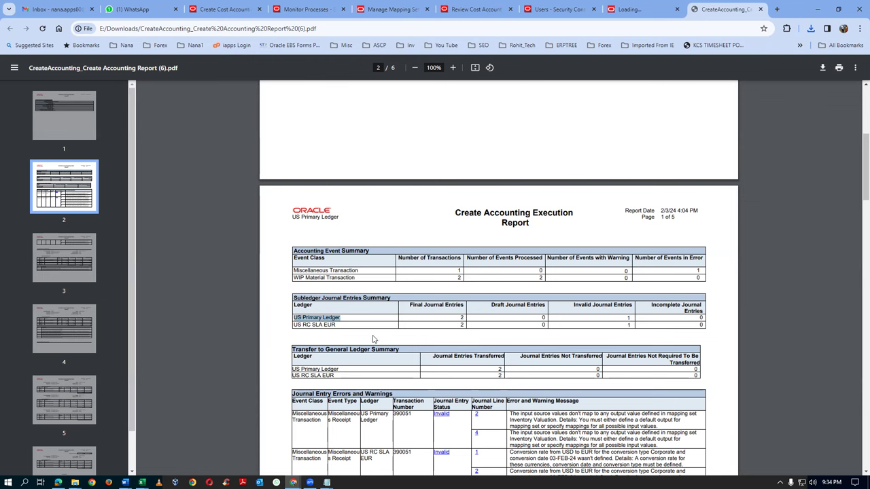
scroll(480, 364, "down", 5)
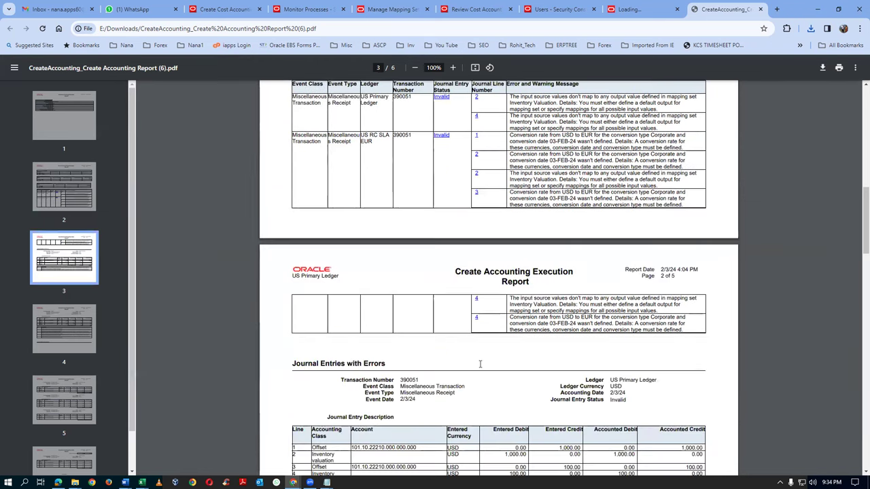
scroll(480, 364, "down", 2)
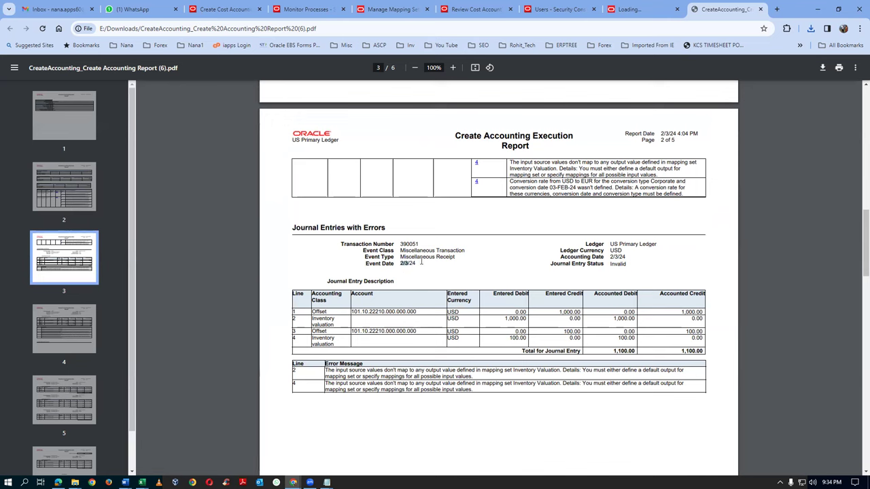
left_click_drag(400, 265, 423, 261)
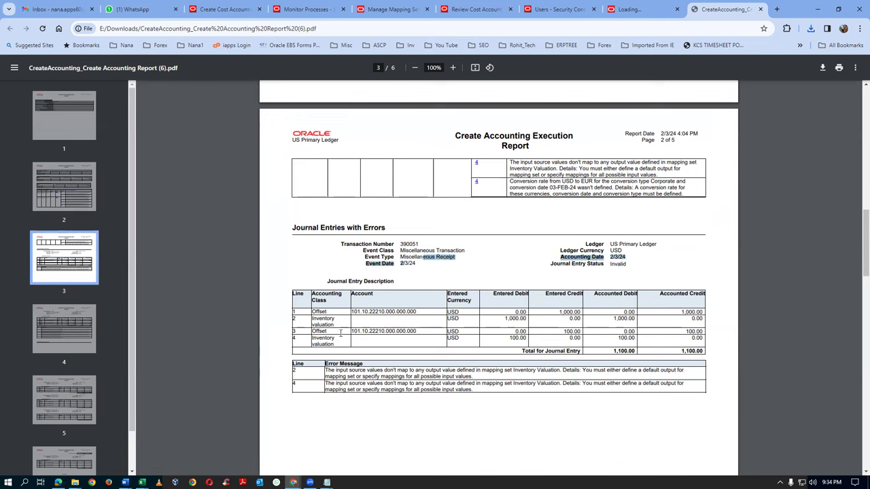
left_click_drag(422, 332, 351, 332)
left_click(313, 320)
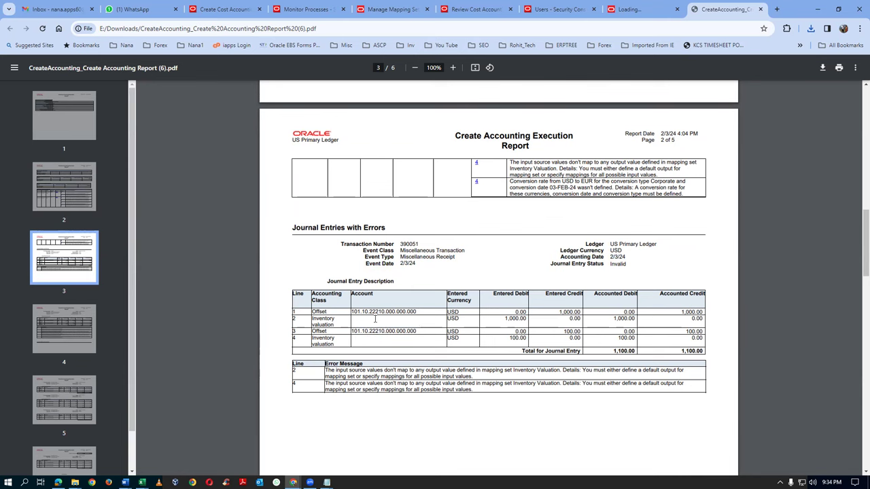
scroll(391, 354, "down", 2)
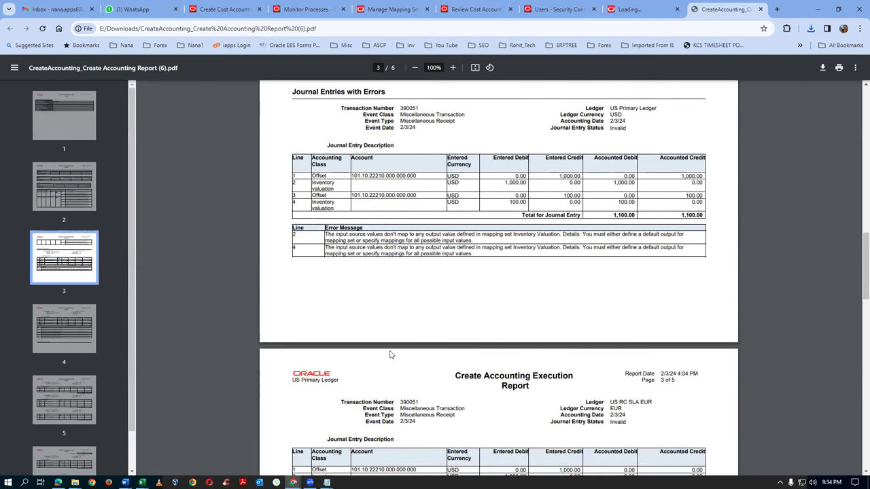
scroll(391, 354, "up", 2)
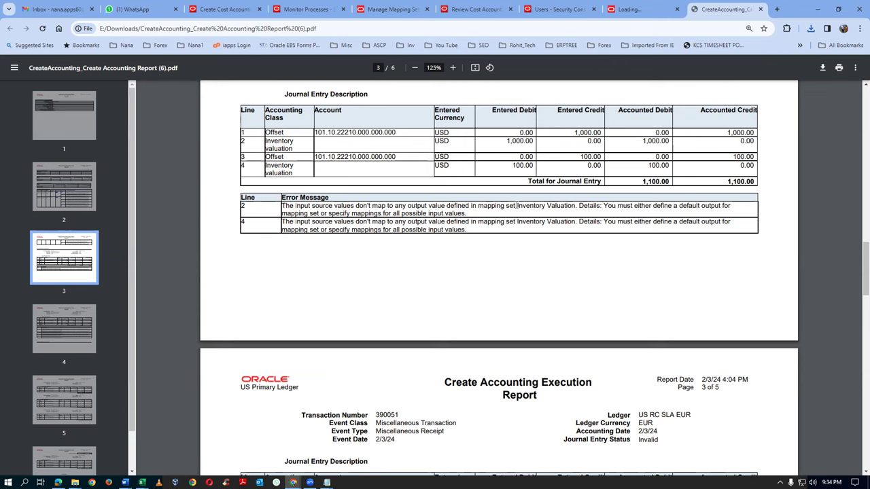
left_click_drag(517, 205, 595, 198)
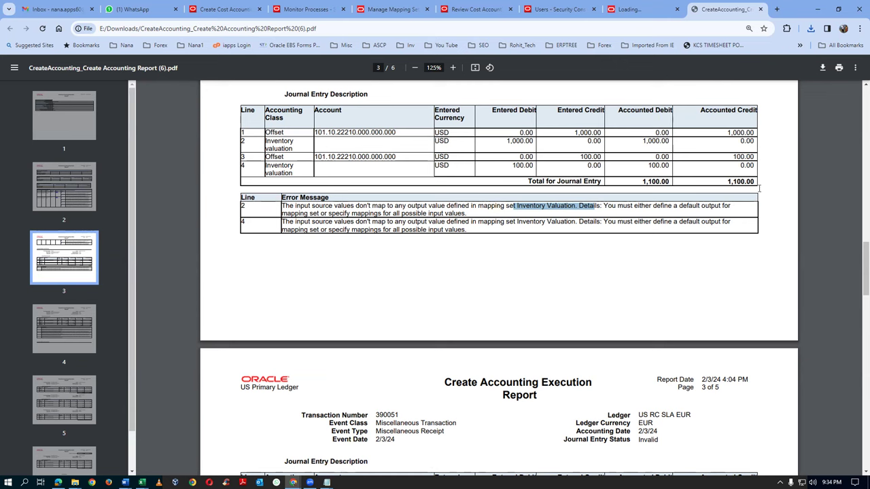
left_click_drag(726, 181, 751, 179)
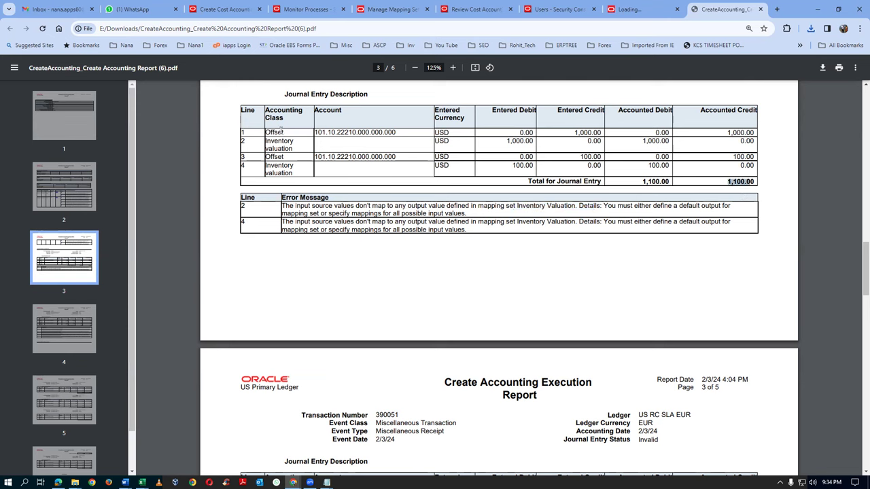
left_click_drag(277, 141, 283, 147)
left_click(350, 139)
scroll(607, 219, "down", 2)
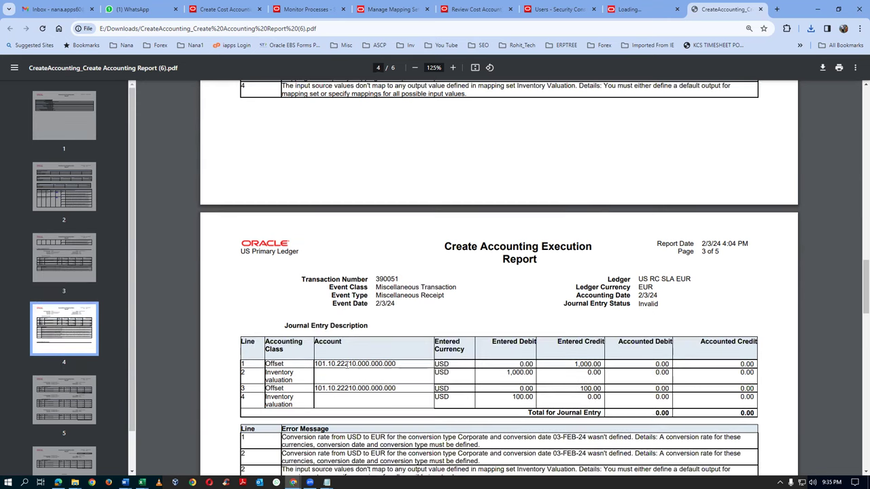
scroll(444, 318, "down", 3)
scroll(444, 319, "down", 4)
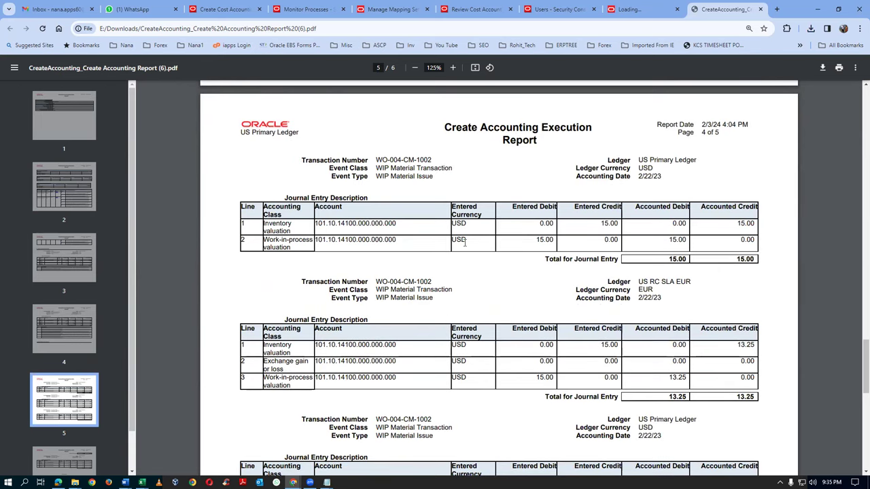
scroll(454, 274, "down", 2)
scroll(713, 265, "up", 1)
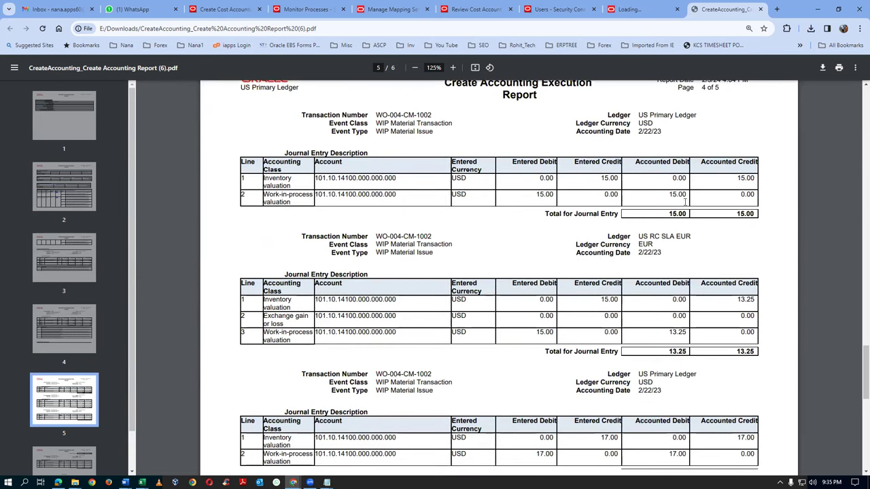
left_click_drag(639, 131, 666, 129)
scroll(394, 275, "down", 5)
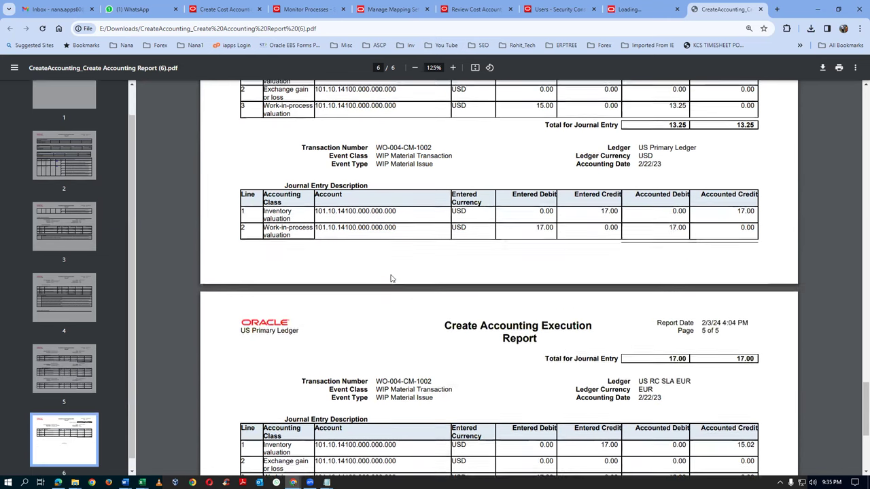
scroll(391, 278, "up", 5)
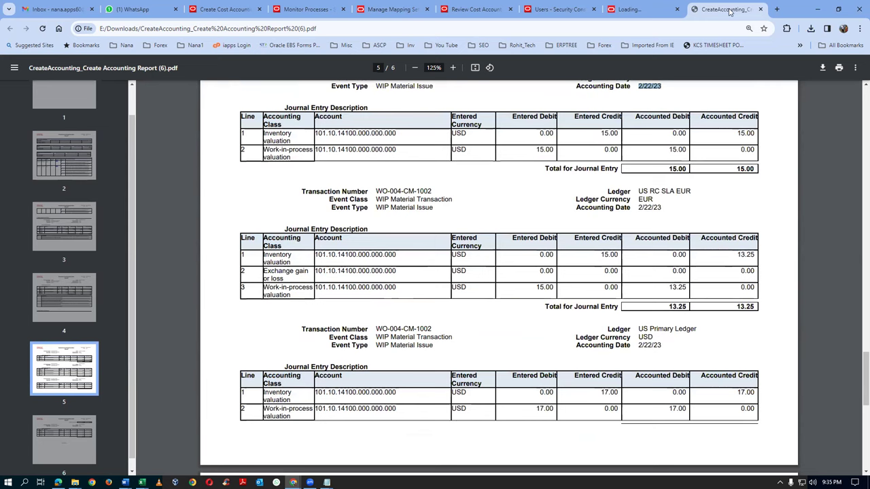
left_click(759, 10)
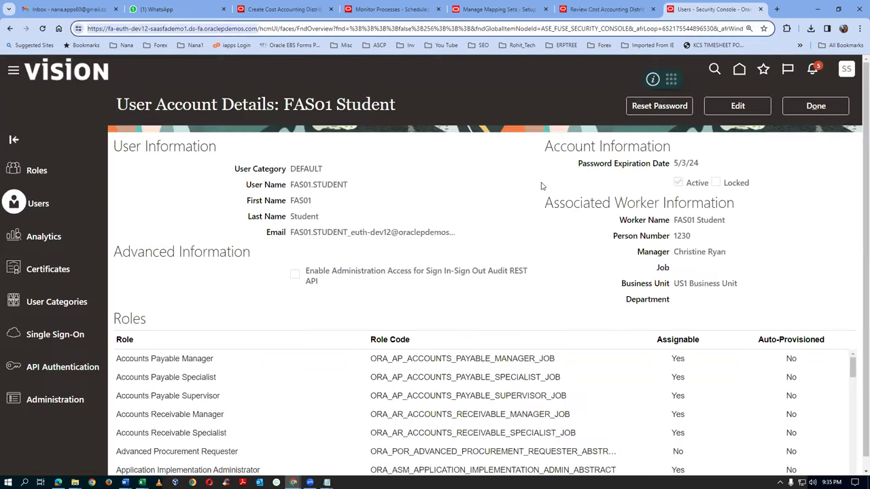
Close the leftover report page, save and close the t01_run_control distributions run, and show Cost Accounting tasks
left_click(761, 10)
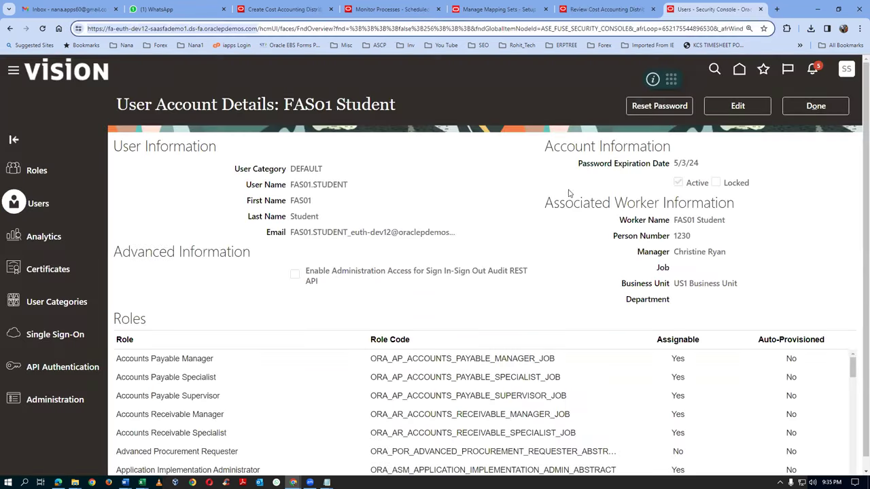
left_click(288, 11)
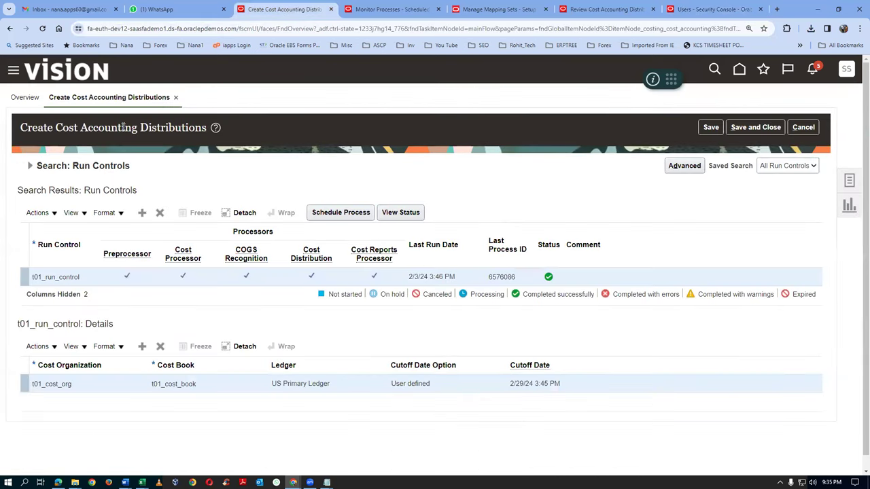
left_click(29, 167)
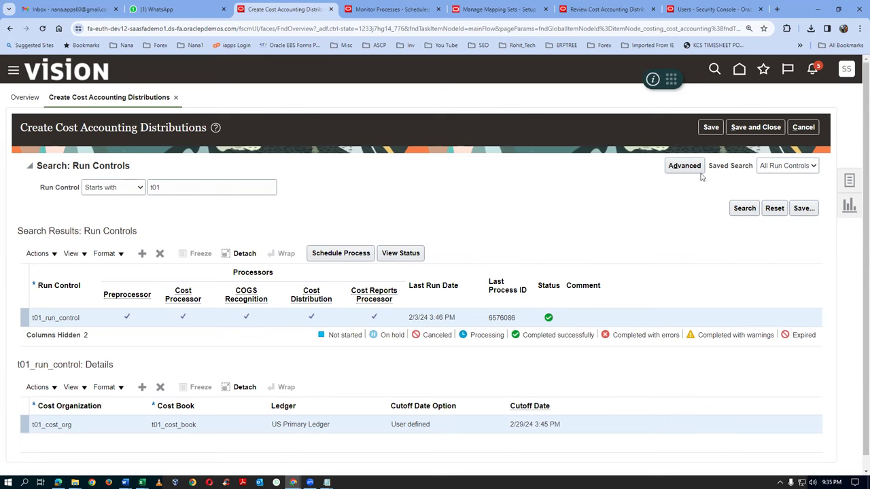
left_click(762, 127)
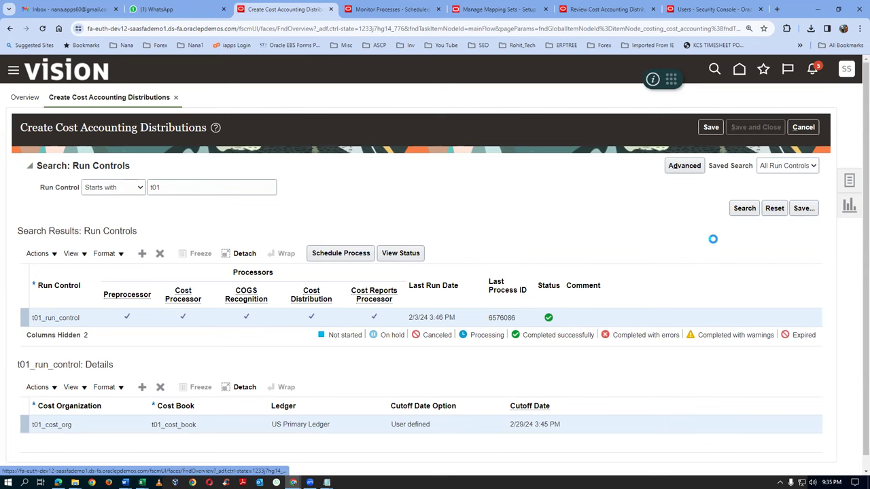
left_click(851, 182)
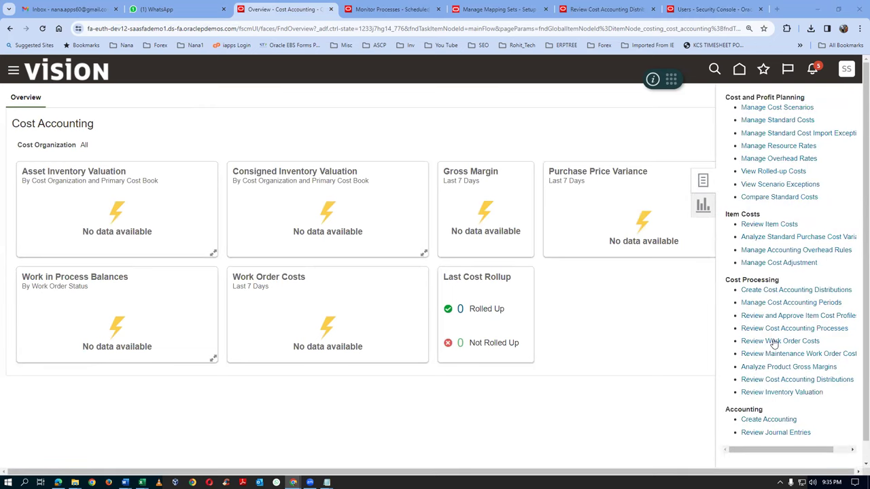
In Review Cost Accounting Distributions, filter Cost Organization and Item to start with t01
left_click(780, 381)
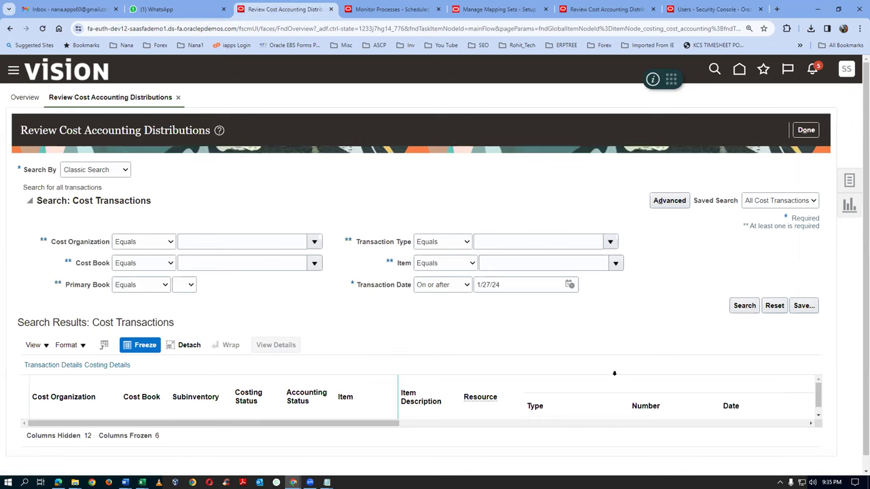
left_click(143, 242)
left_click(136, 251)
left_click(199, 246)
type("t01")
key("Tab")
left_click(447, 264)
left_click(435, 275)
left_click(506, 270)
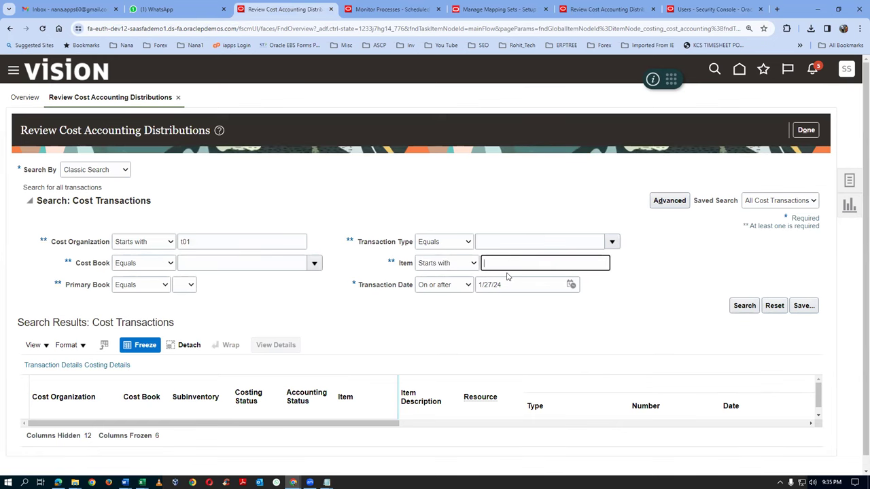
type("t01")
key("Tab")
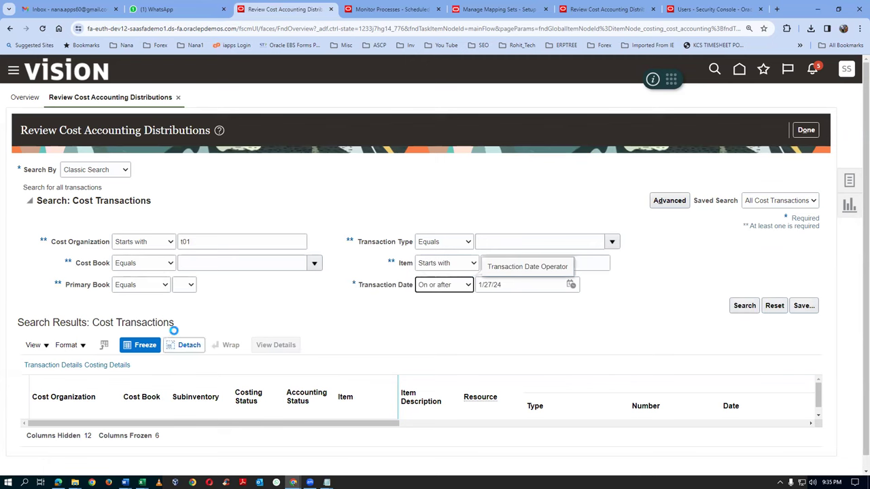
Search, correct the cost organization to t01_cost_org, and search again
left_click(743, 306)
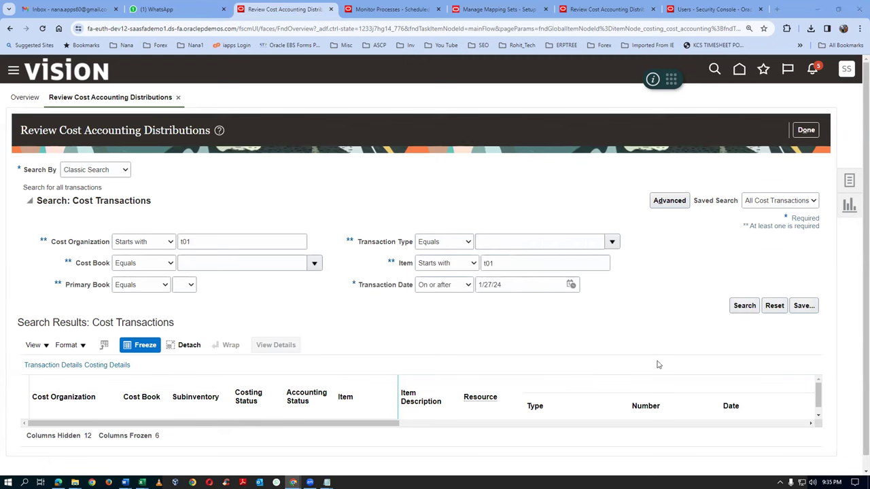
left_click(216, 242)
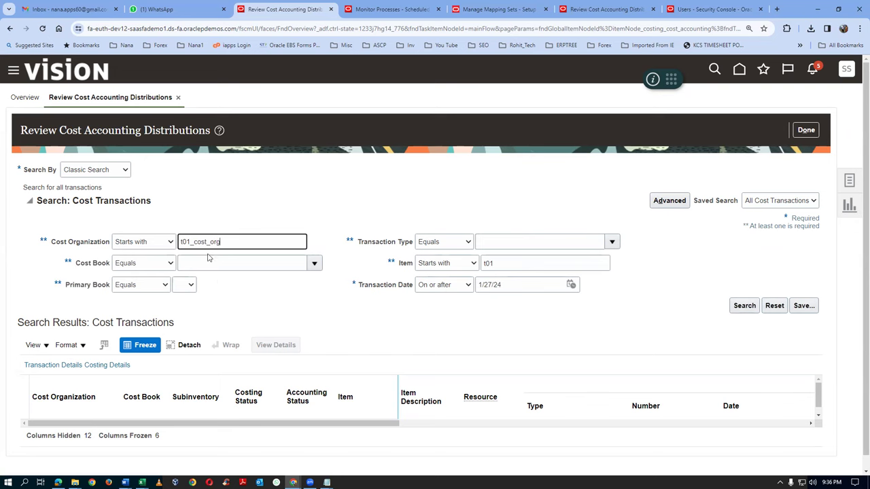
left_click(743, 307)
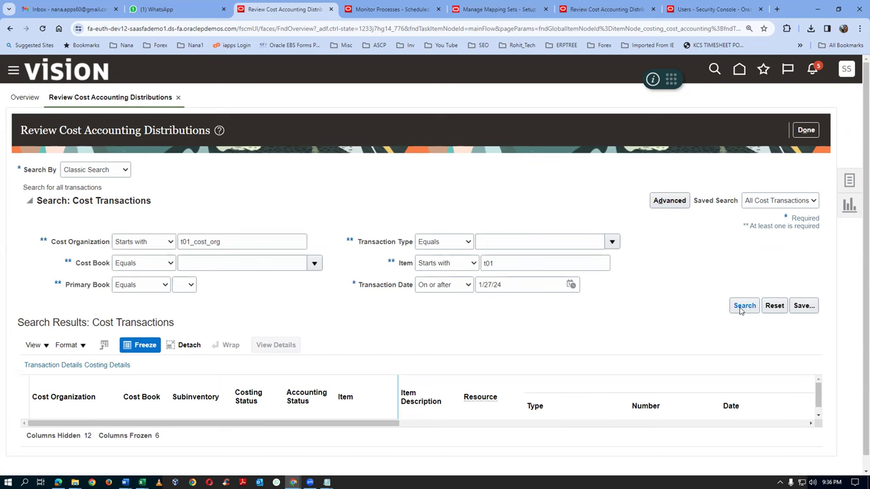
left_click(29, 203)
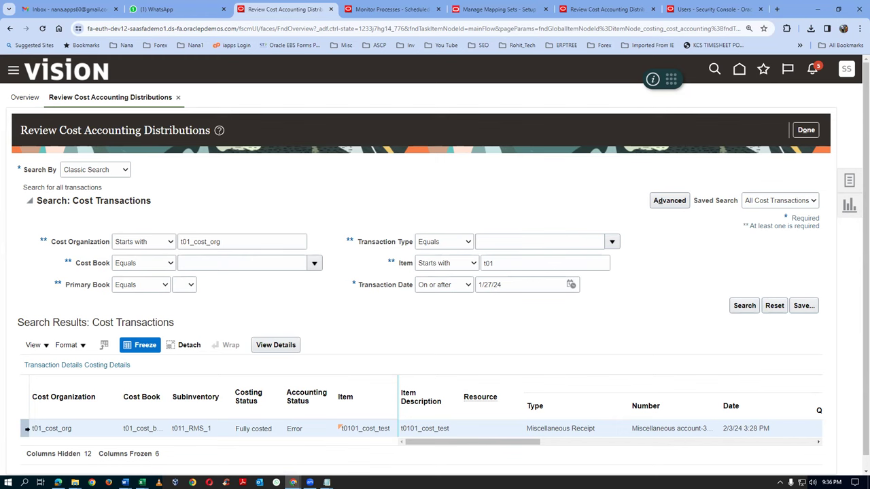
Open the miscellaneous receipt's details and check its cost distributions, transaction errors and journal entries
left_click(283, 345)
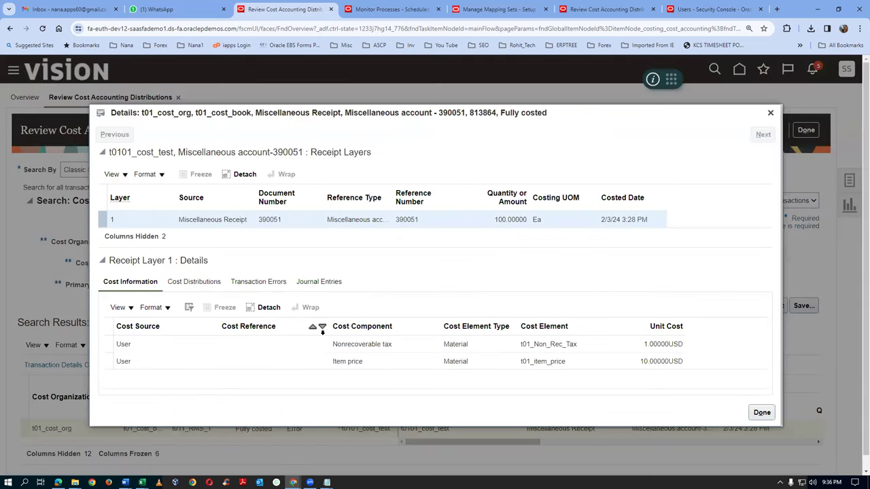
left_click(214, 283)
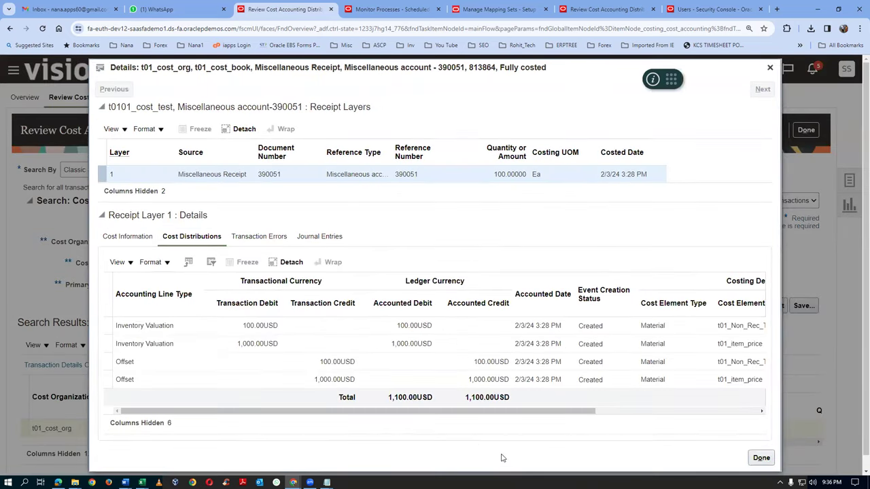
left_click_drag(486, 413, 707, 353)
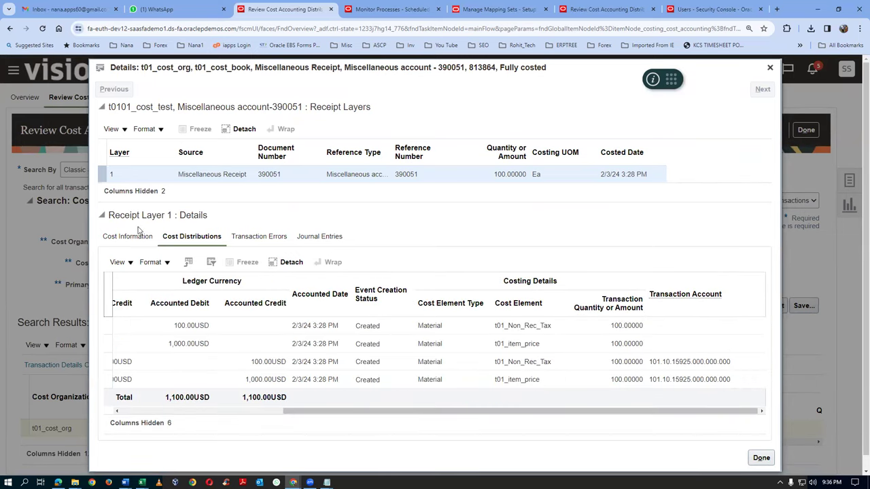
left_click(269, 238)
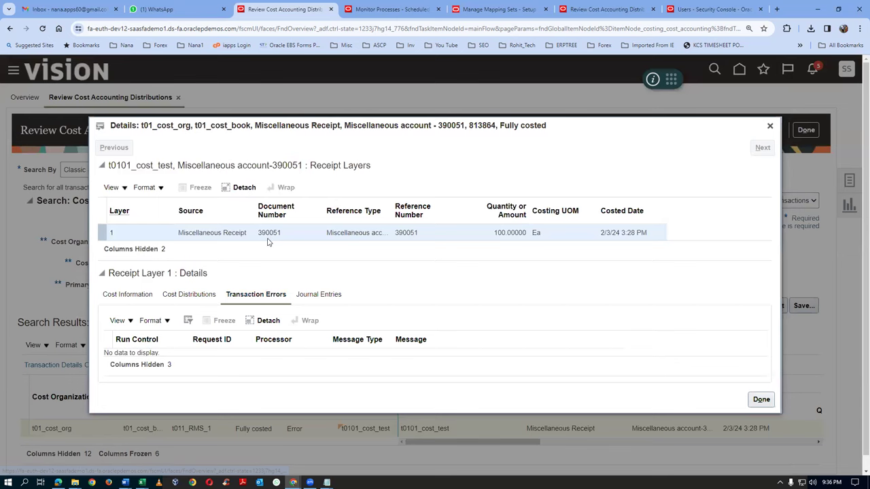
left_click(322, 296)
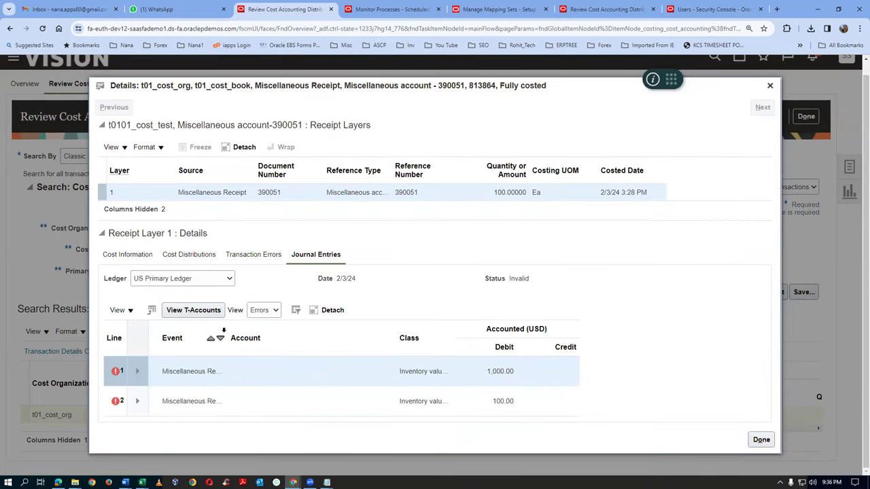
Widen the Event column, read the mapping errors on journal lines 1 and 2, then close the details
left_click_drag(226, 330, 244, 332)
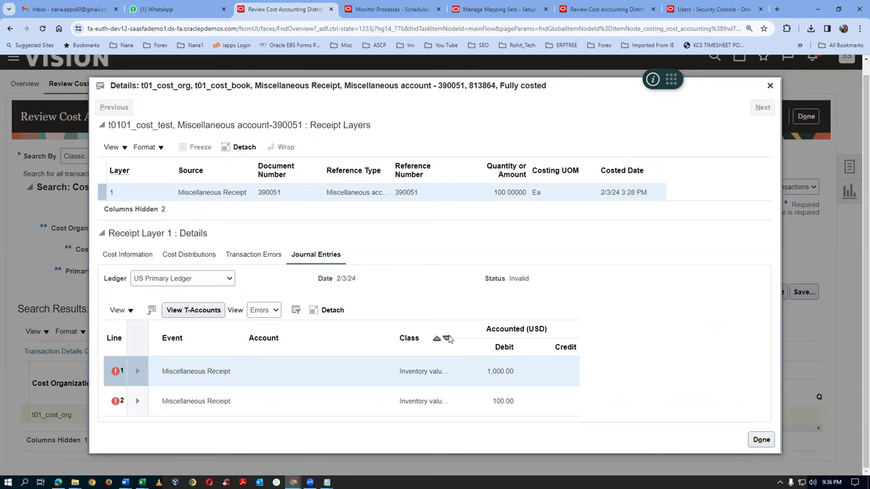
left_click(458, 333)
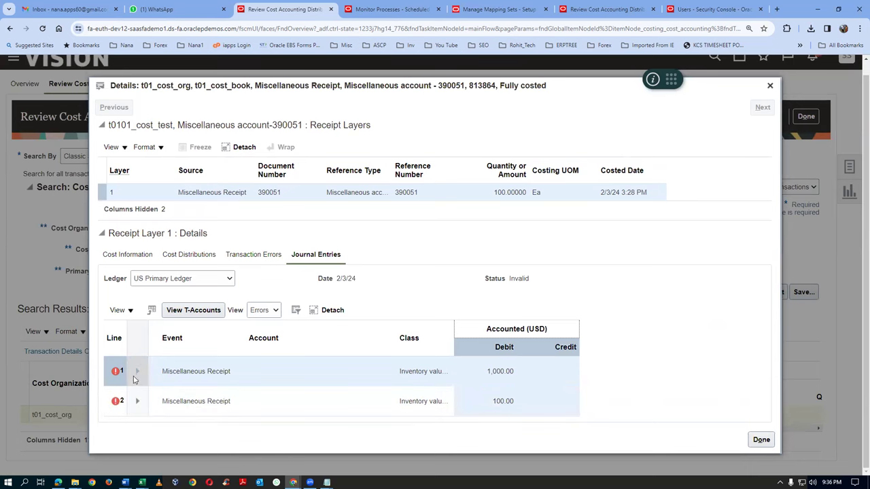
left_click(137, 372)
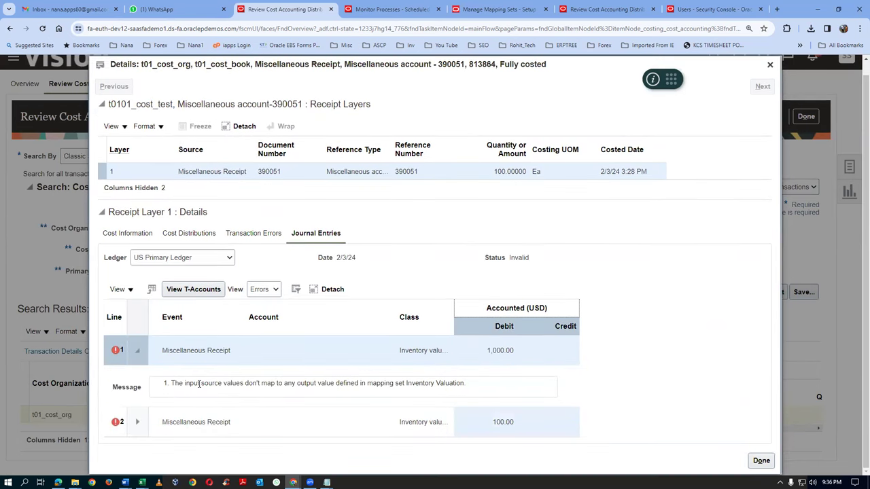
left_click_drag(225, 383, 453, 379)
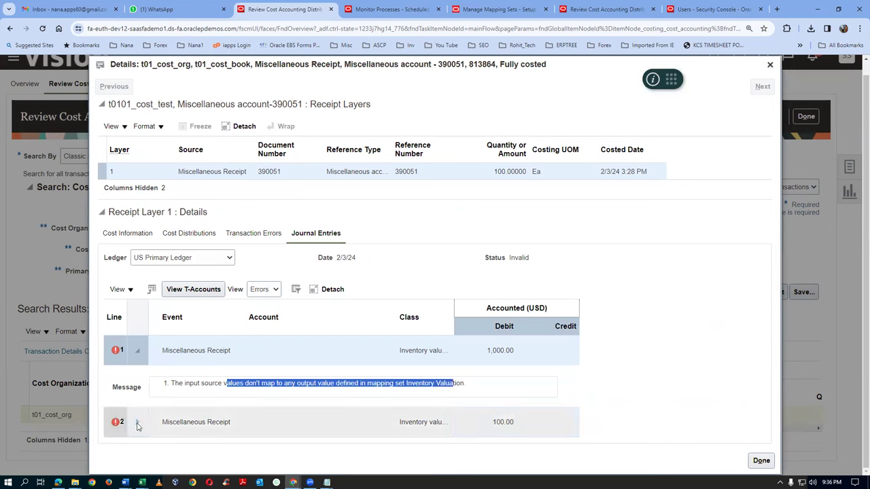
left_click(137, 422)
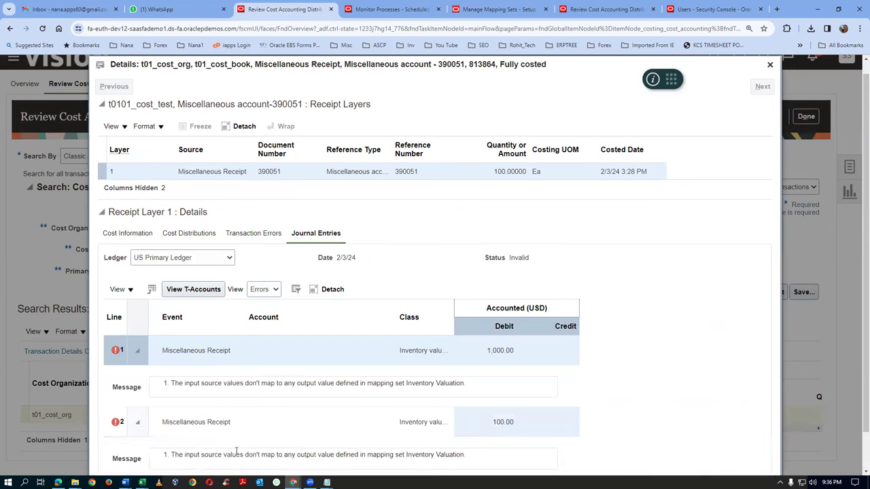
left_click_drag(236, 452, 376, 453)
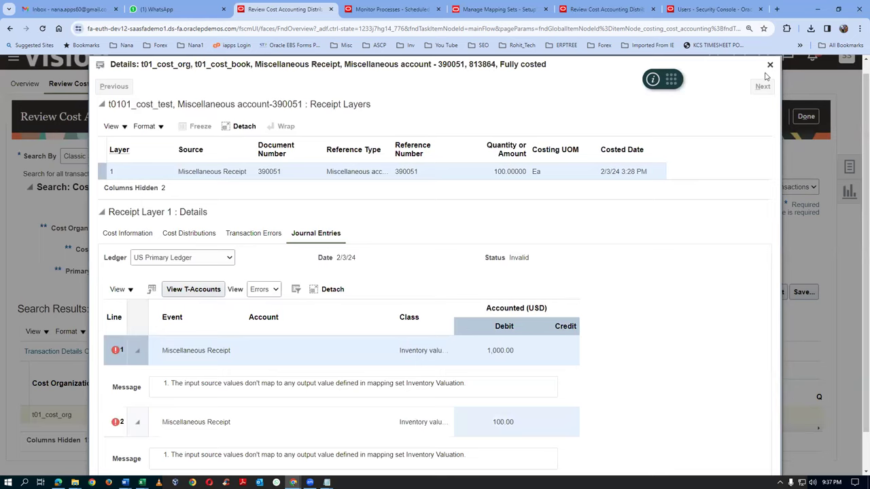
left_click(770, 65)
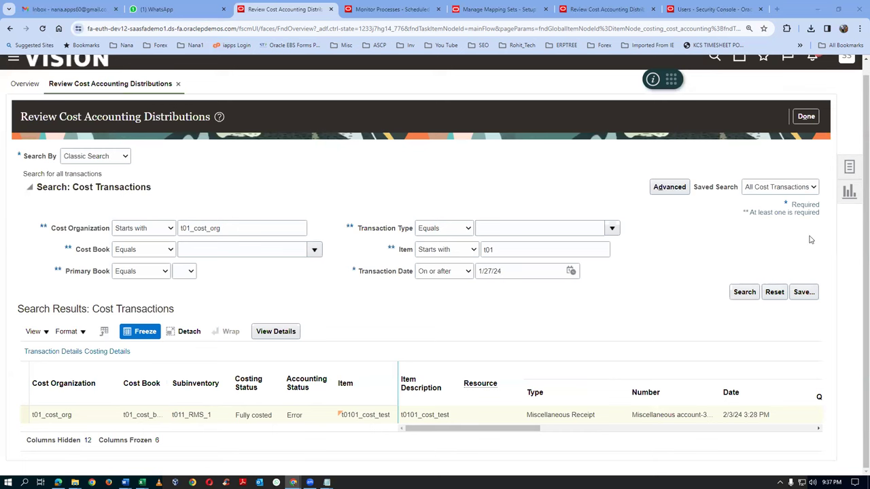
Submit Create Accounting for US Primary Ledger with Detail report style and confirm process 6576171
left_click(849, 167)
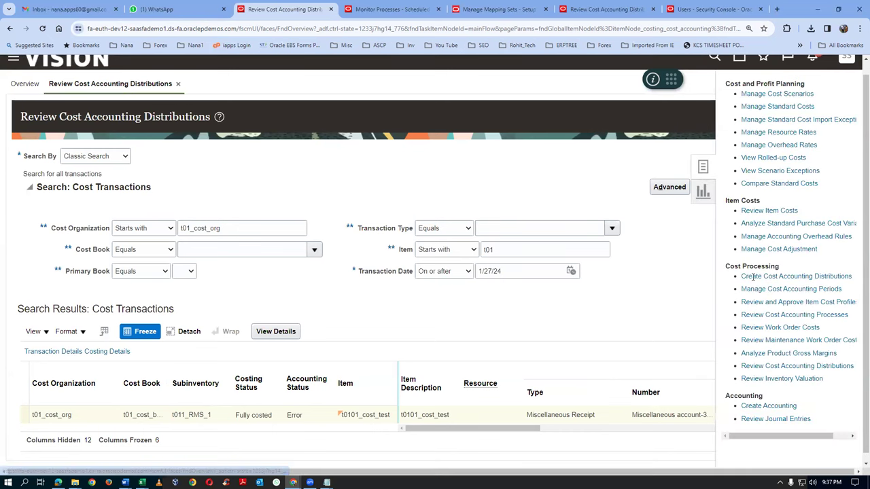
left_click(758, 406)
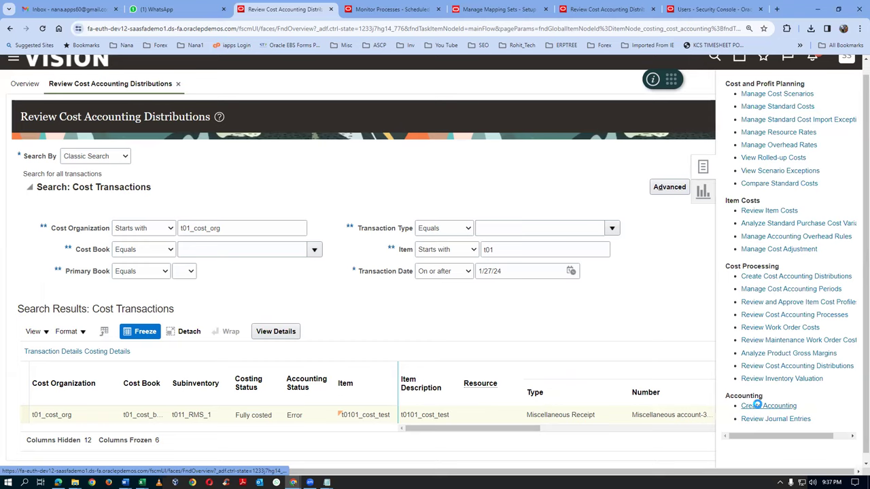
left_click(176, 279)
type("US ")
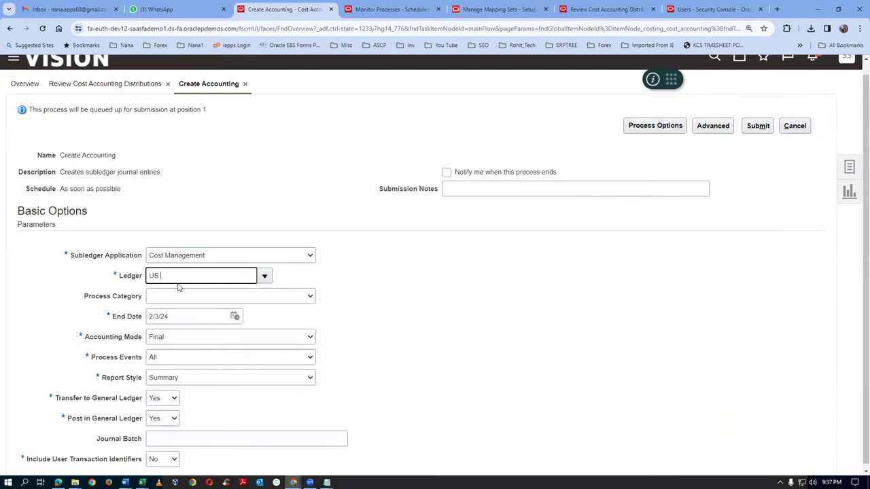
type("P")
left_click(177, 284)
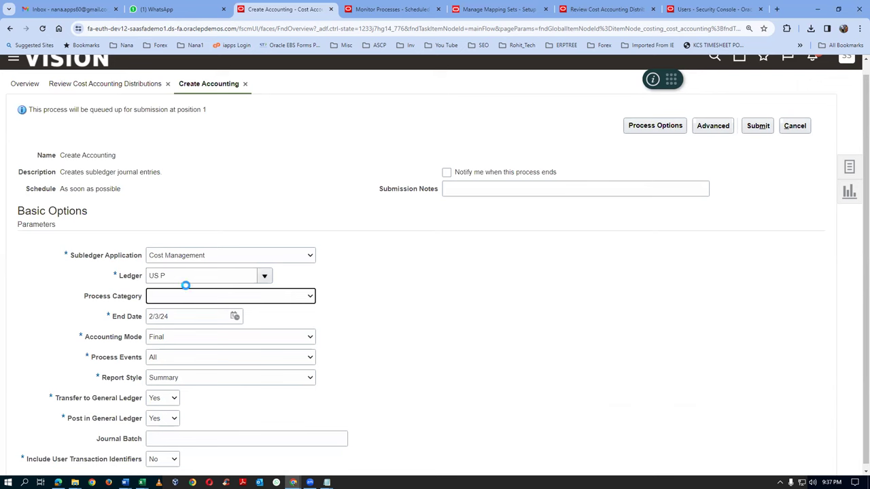
left_click(166, 379)
left_click(166, 388)
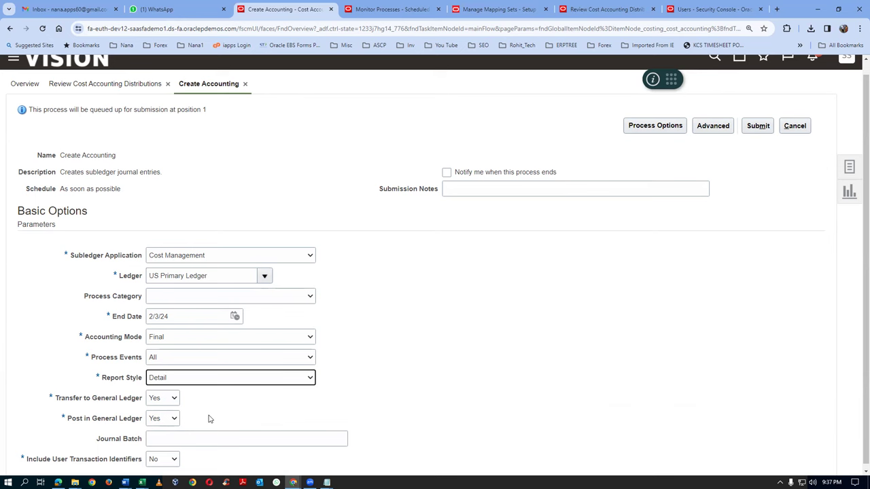
left_click(758, 126)
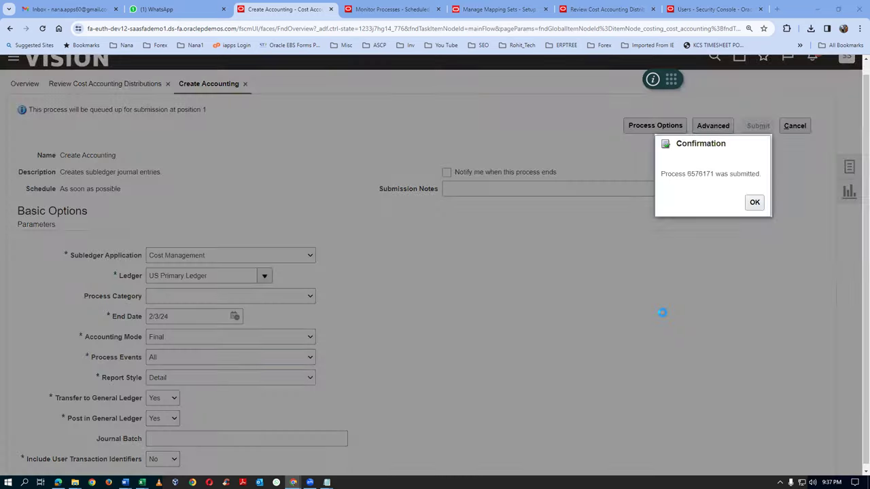
key("Return")
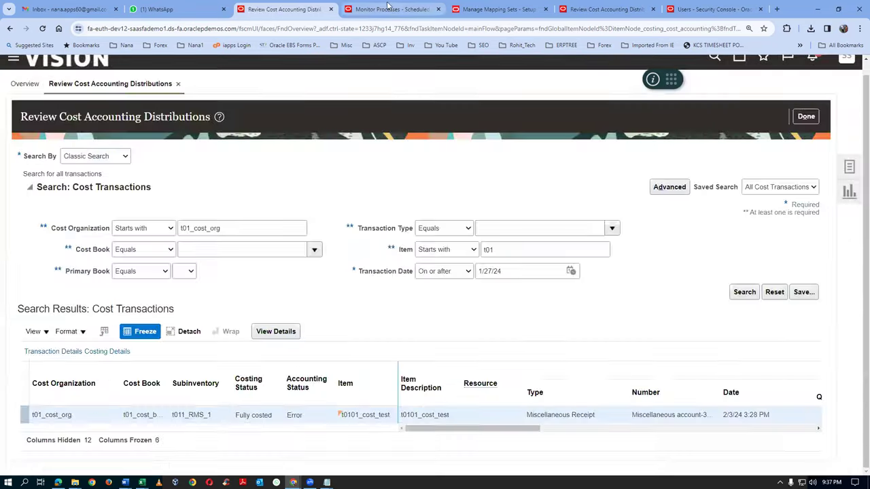
Refresh Monitor Processes until Post Subledger Journal Entries appears, then select it
left_click(394, 9)
left_click(441, 104)
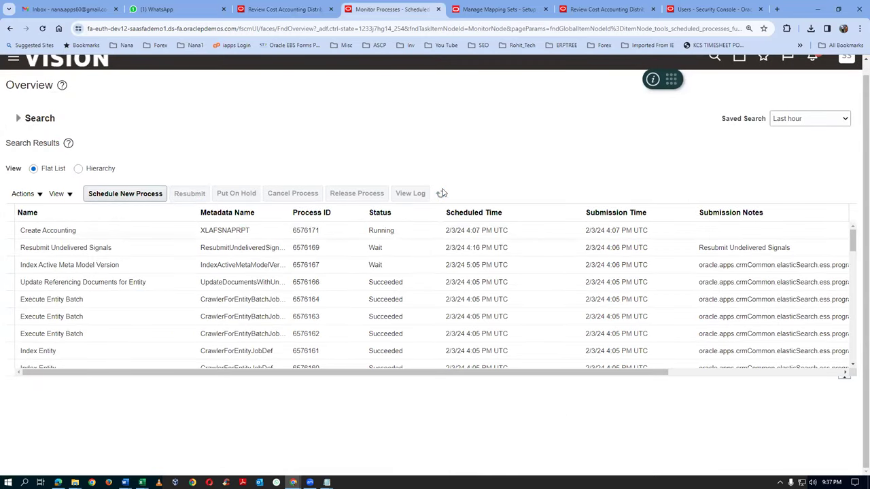
left_click(441, 195)
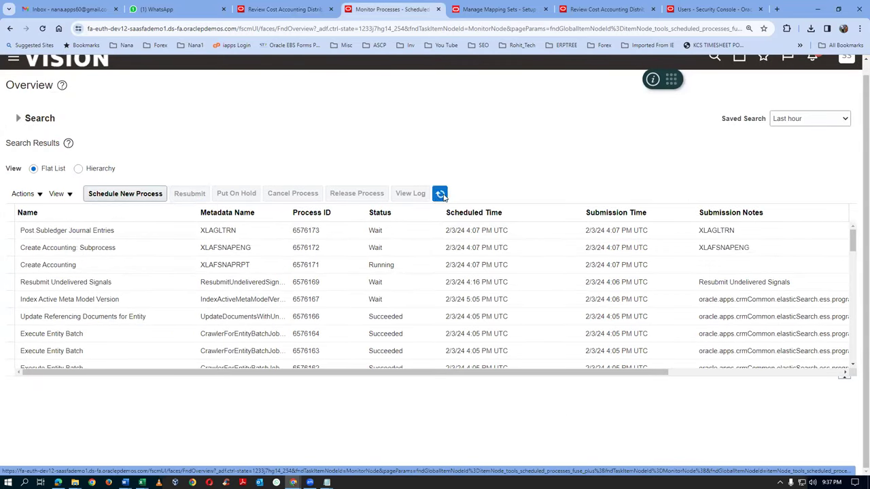
left_click(442, 195)
left_click(442, 195)
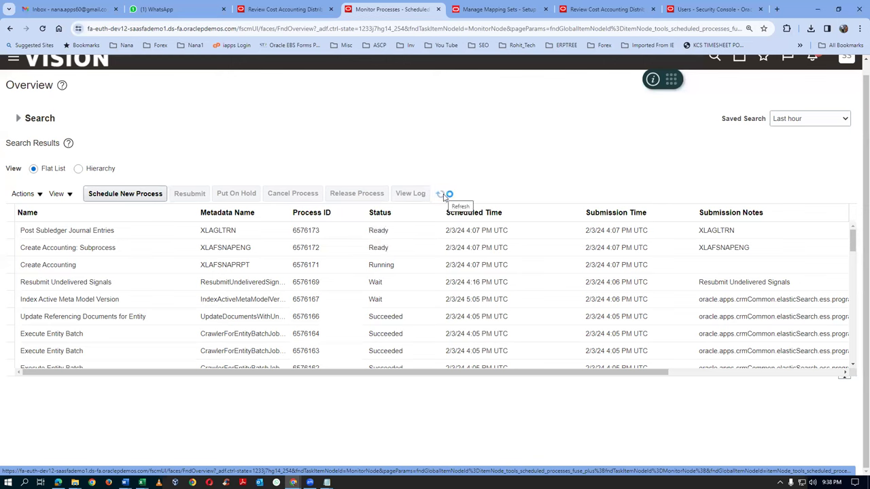
left_click(443, 196)
left_click(443, 196)
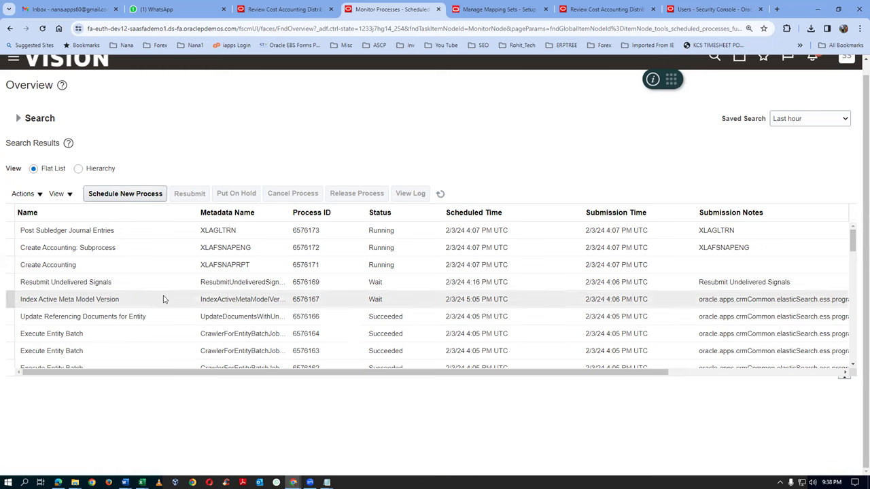
left_click(137, 232)
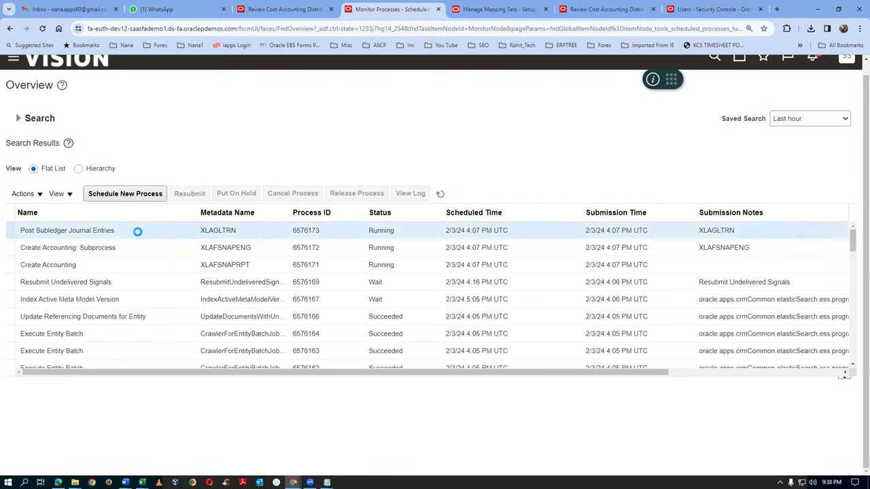
Keep refreshing until posting succeeds and Create Accounting 6576171 ends with Warning, then select it
left_click(440, 195)
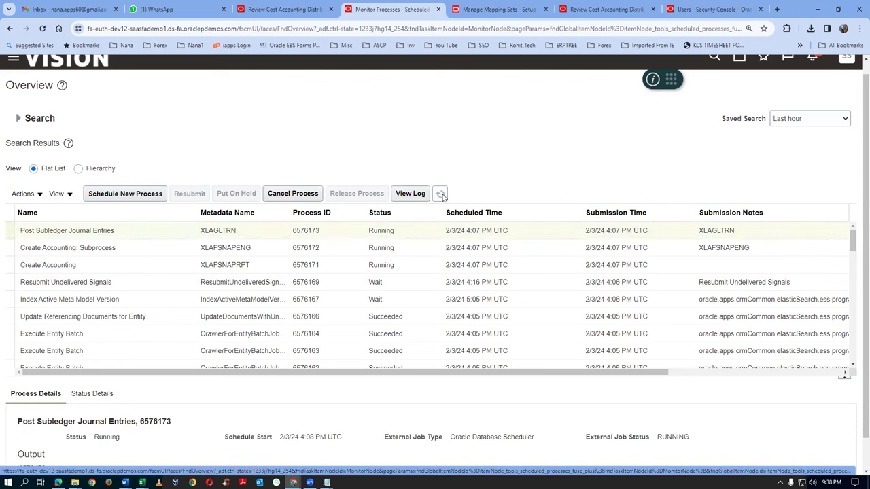
left_click(440, 195)
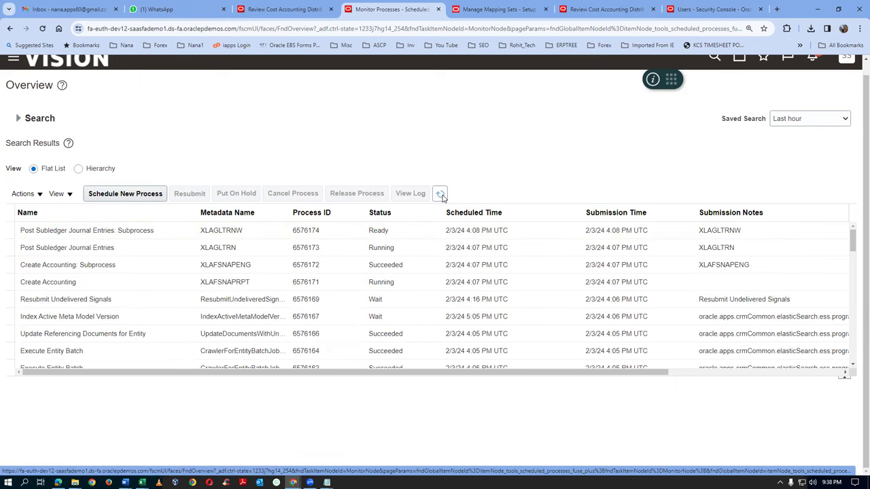
left_click(165, 230)
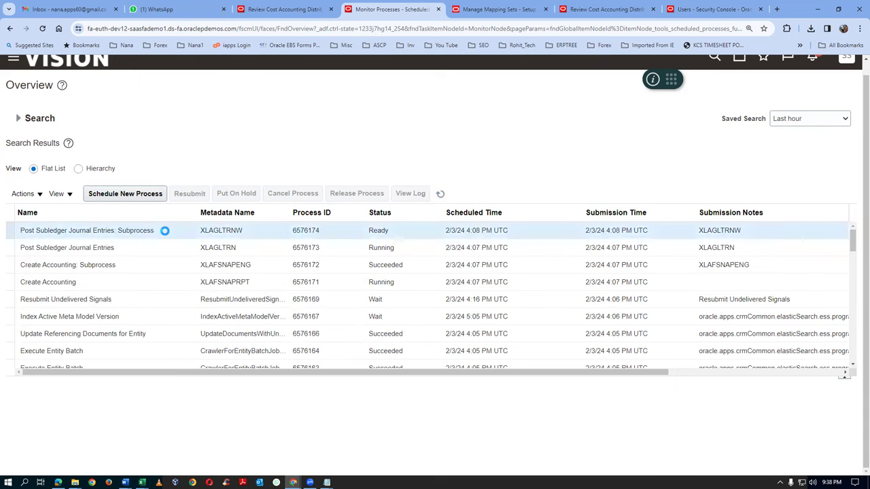
left_click(440, 195)
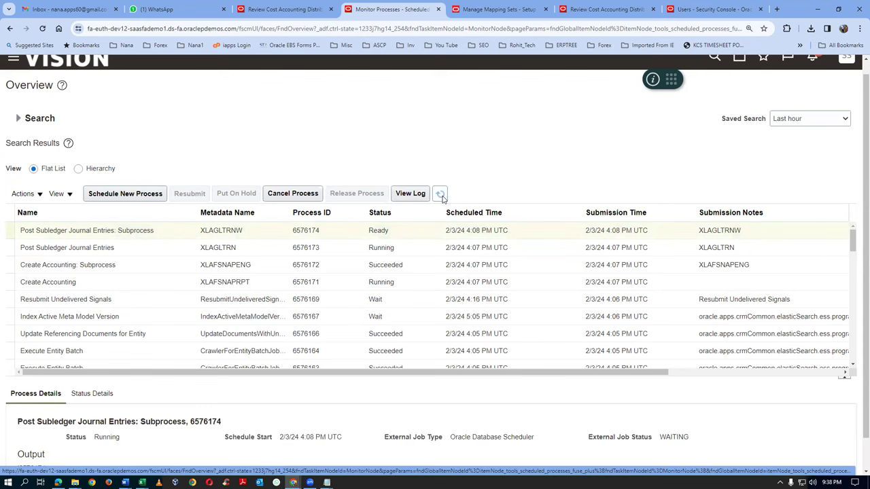
left_click(441, 195)
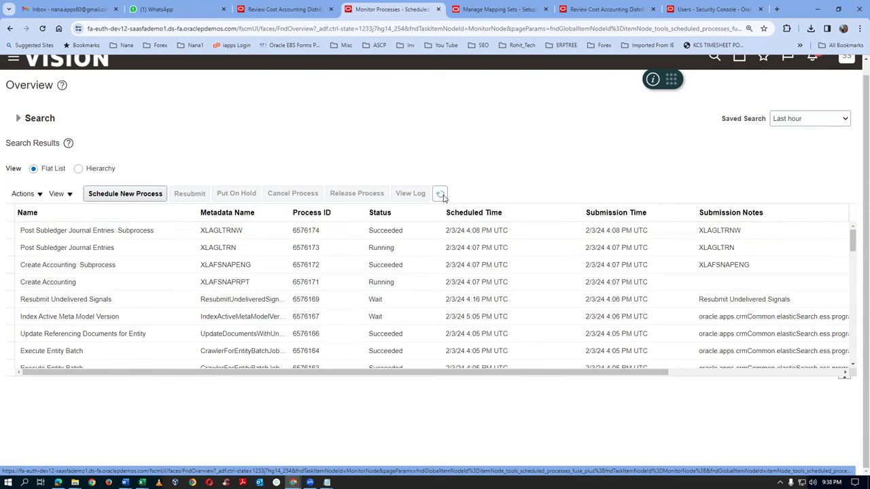
left_click(444, 196)
left_click(443, 195)
left_click(441, 196)
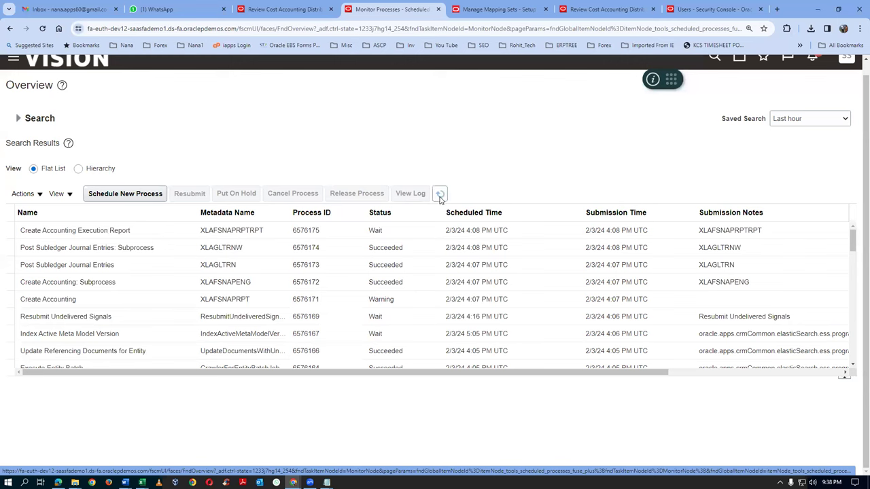
left_click(441, 196)
left_click(420, 303)
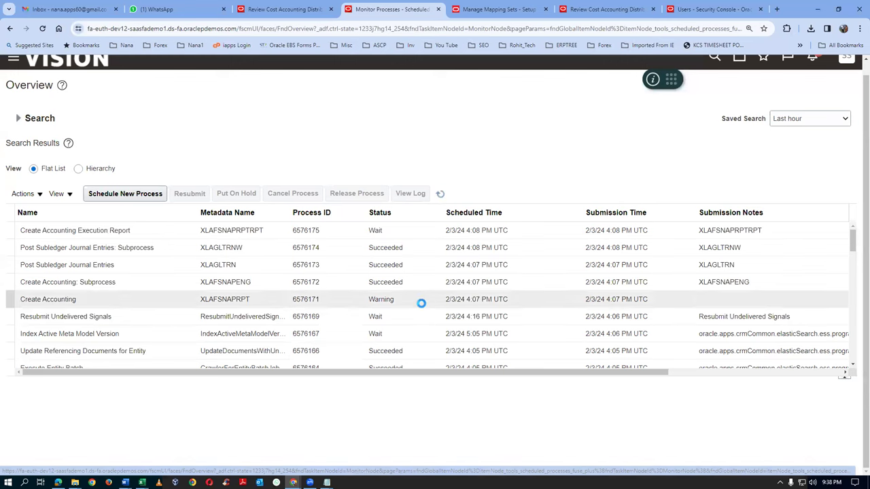
Rerun the distributions search, recheck receipt journal line 1's mapping error, then close details and the review page
left_click(280, 11)
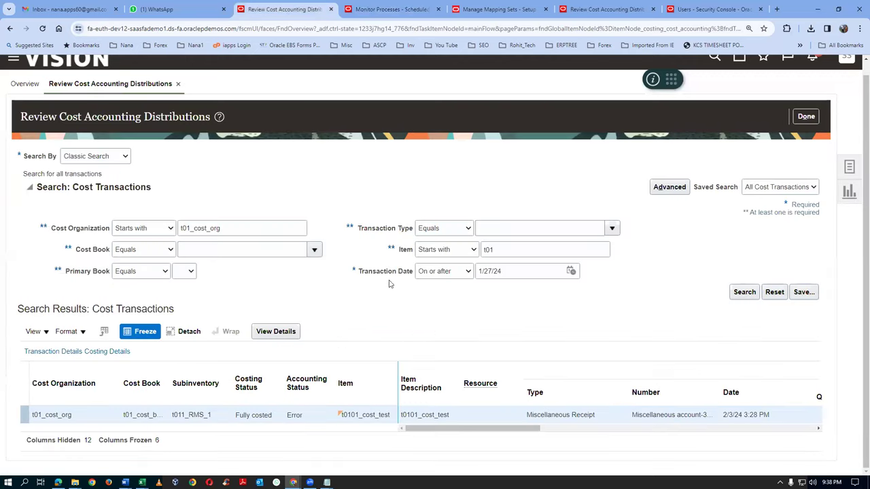
left_click(744, 293)
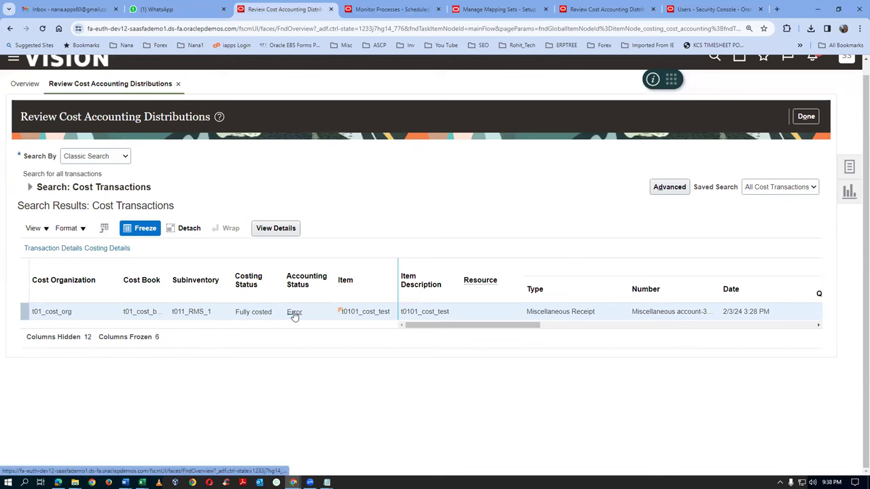
left_click(294, 314)
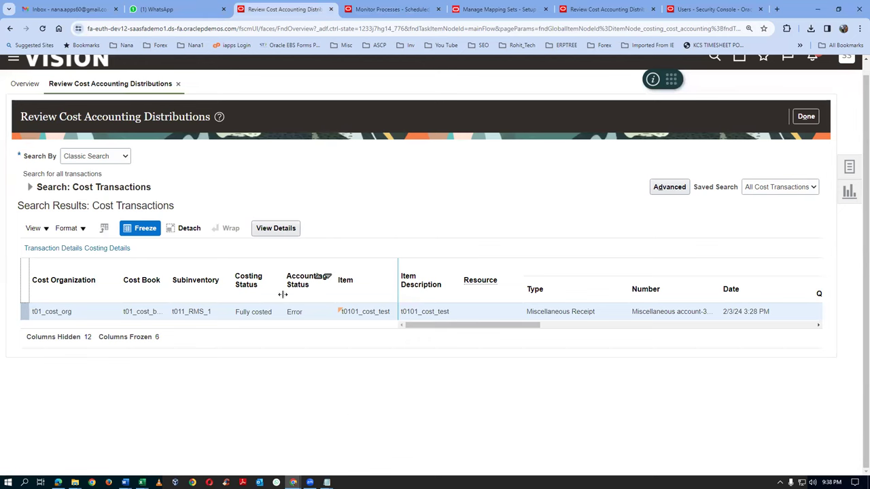
left_click(269, 232)
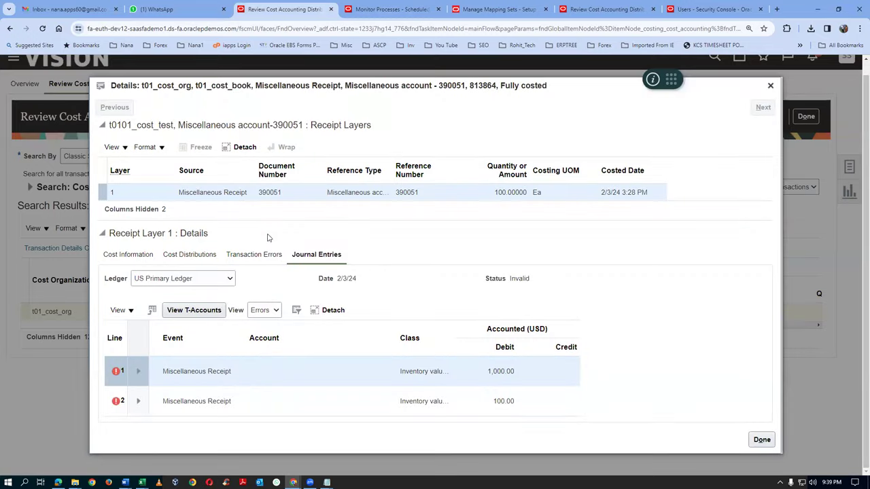
left_click(138, 372)
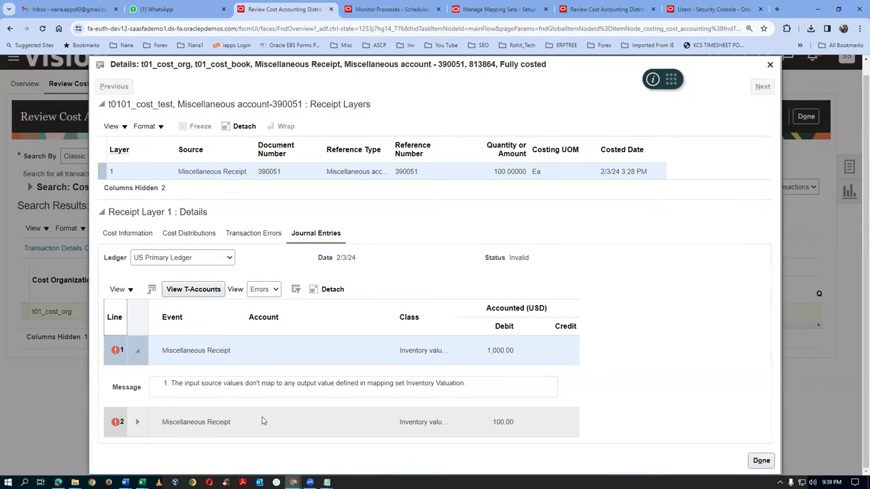
left_click(770, 65)
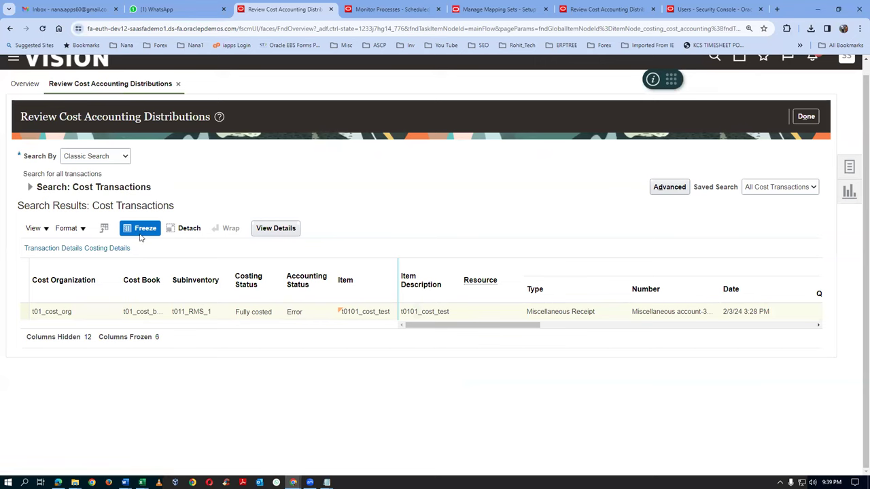
left_click(807, 117)
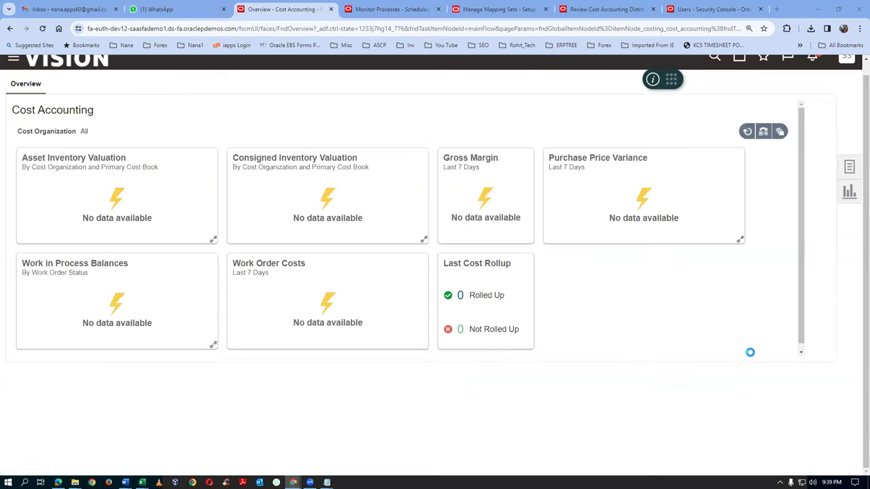
Search Review Cost Accounting Distributions for cost organization starting t01_cost_org and item starting t01
left_click(849, 167)
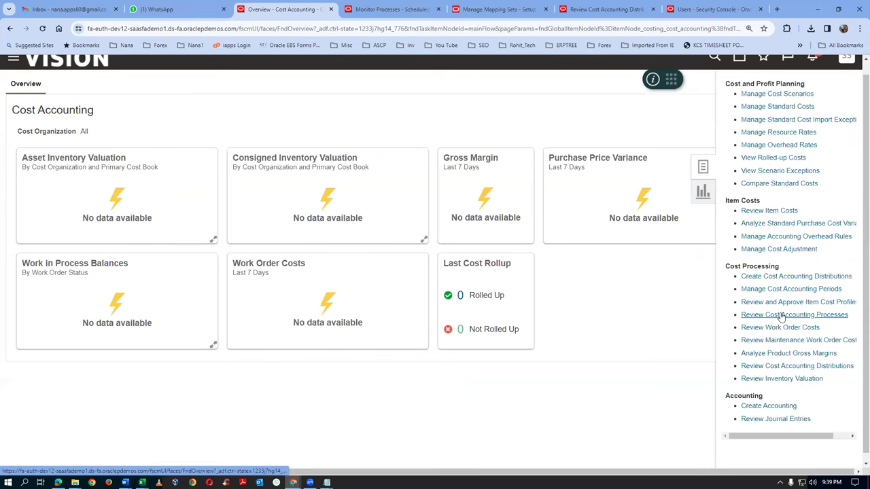
left_click(779, 366)
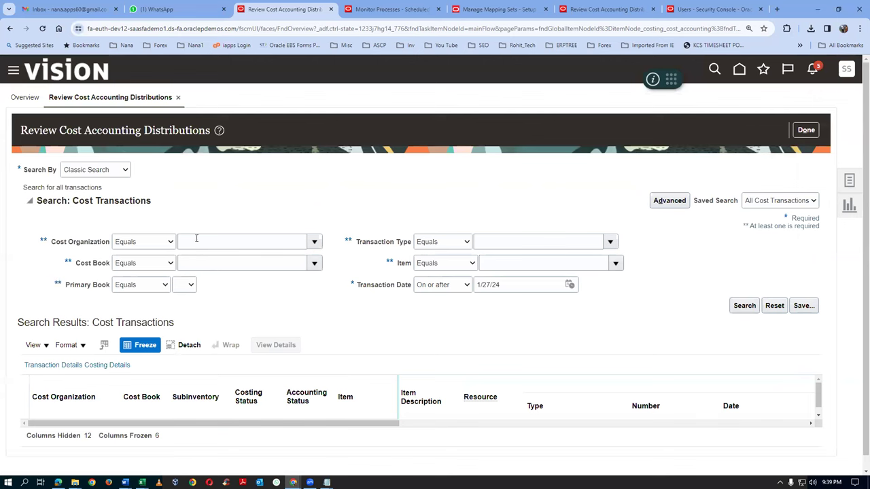
left_click(136, 242)
left_click(127, 249)
left_click(221, 244)
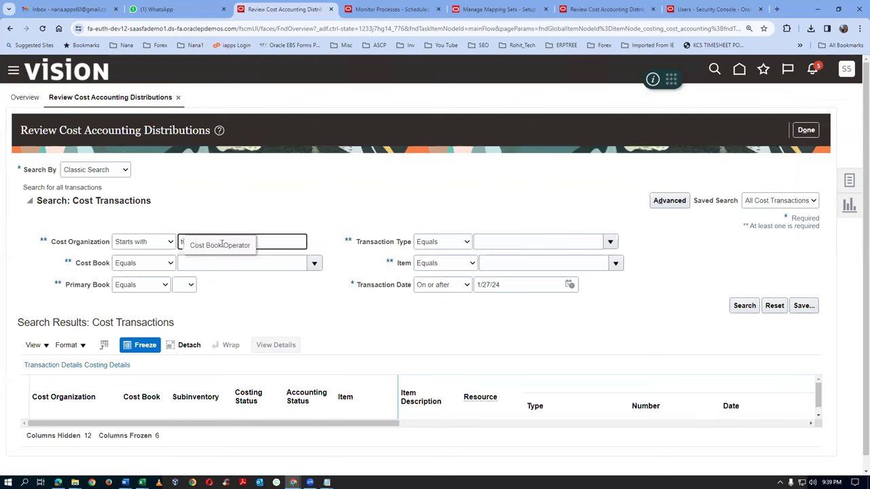
key("Tab")
left_click(420, 264)
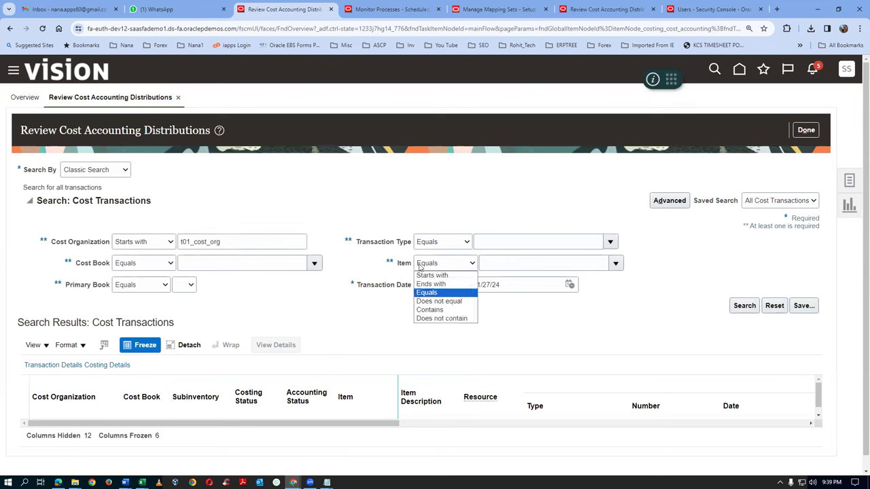
left_click(431, 275)
left_click(519, 258)
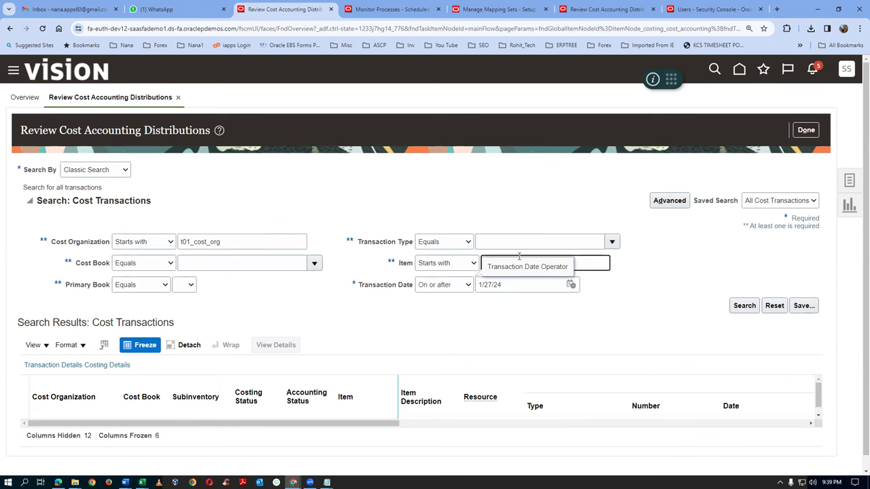
type("t01")
left_click(741, 307)
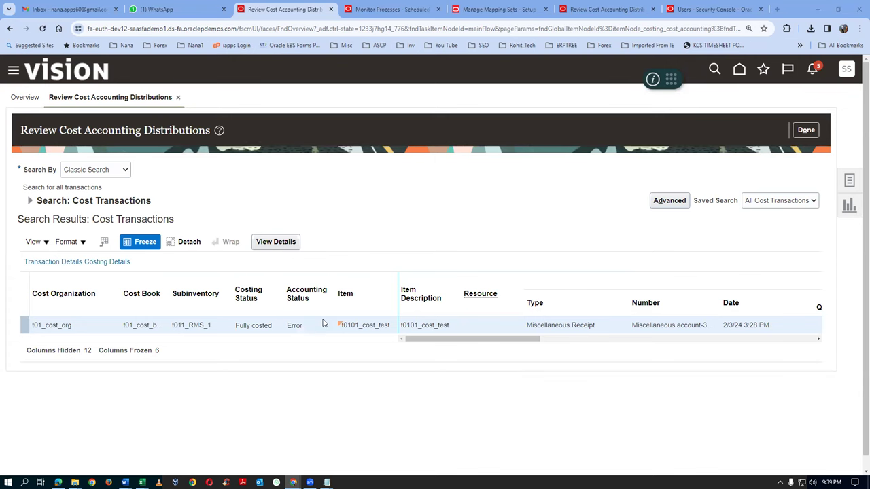
Open the miscellaneous receipt's journal entries and expand line 1 to check its accounts
left_click(276, 244)
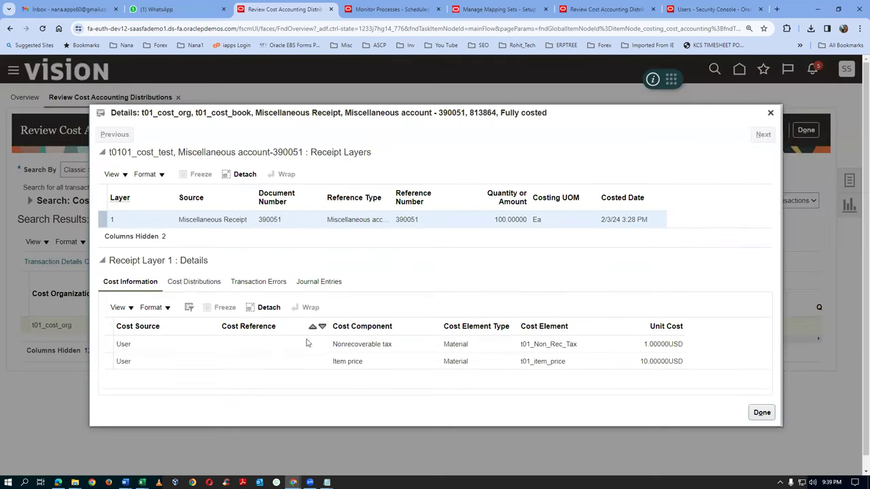
left_click(331, 283)
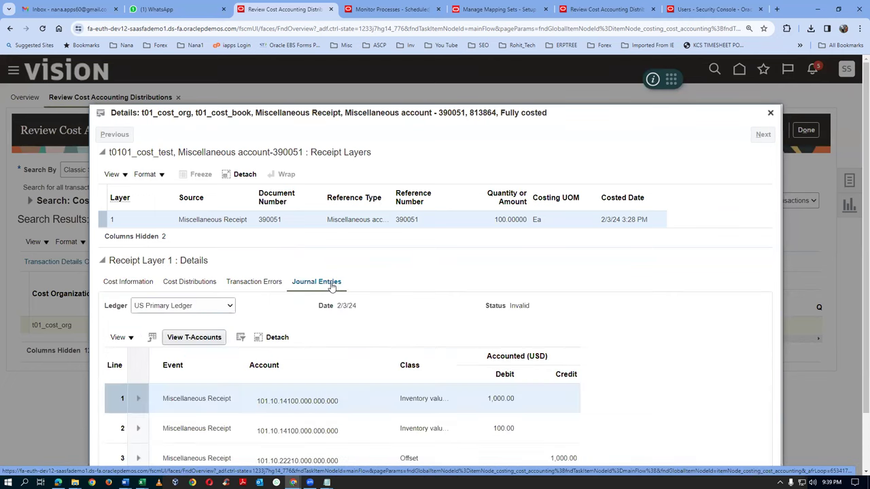
scroll(331, 286, "down", 1)
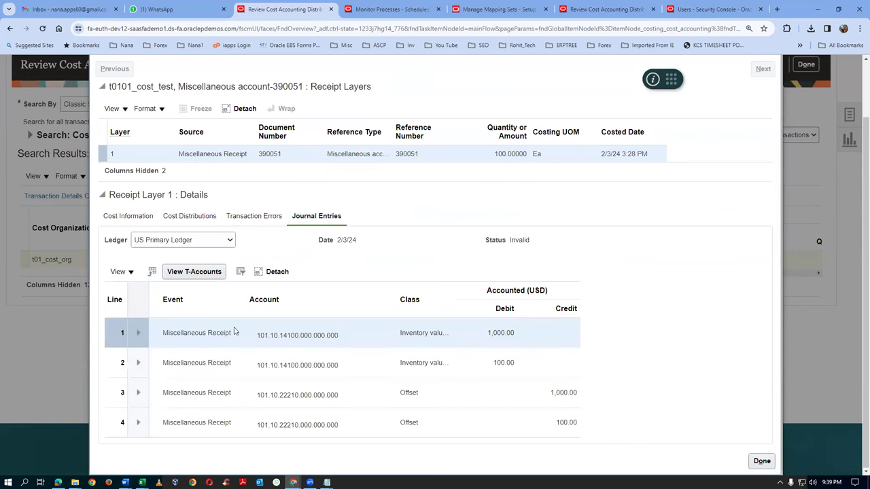
left_click(138, 335)
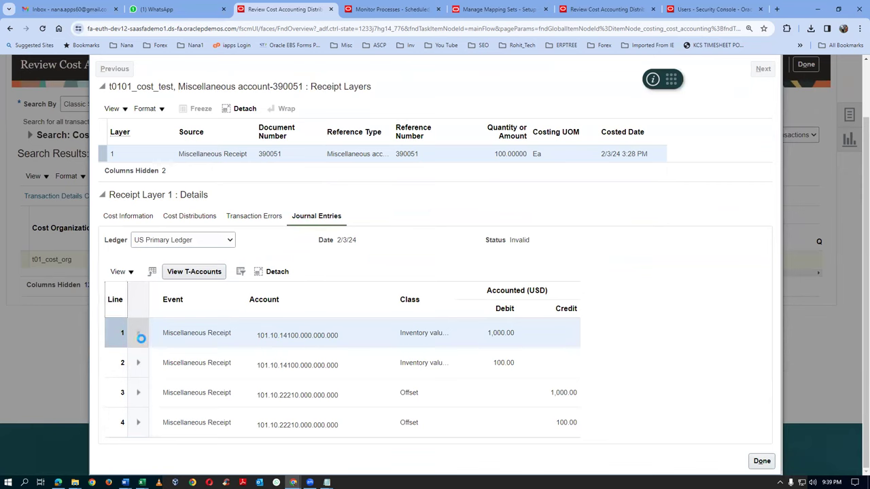
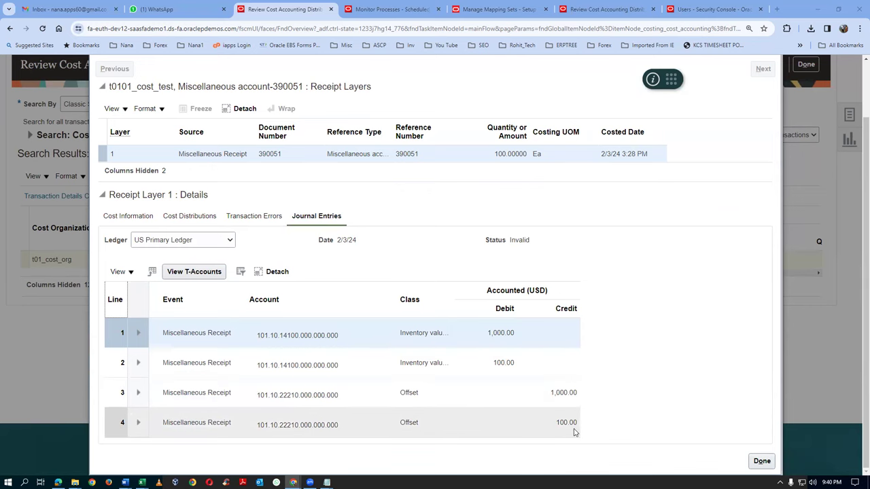
Compare journal line 3's account segments with the expected inventory valuation account in the notes
left_click(257, 396)
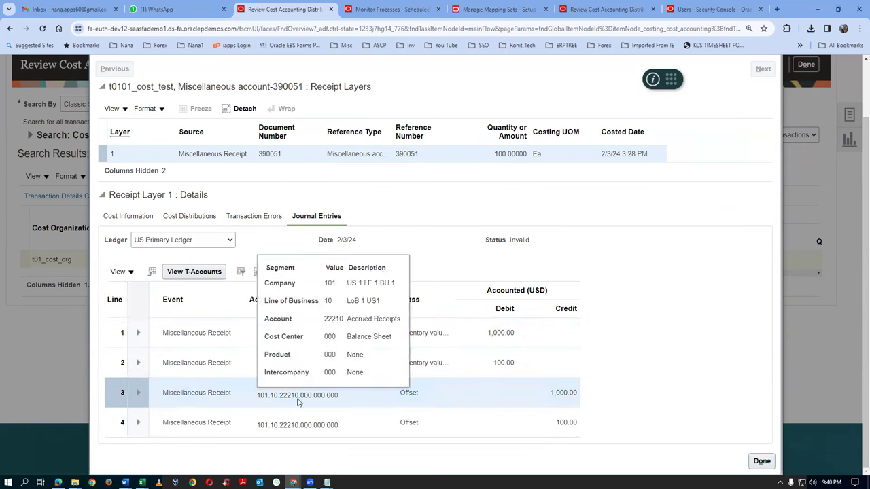
key("alt+Tab")
key("alt+Tab")
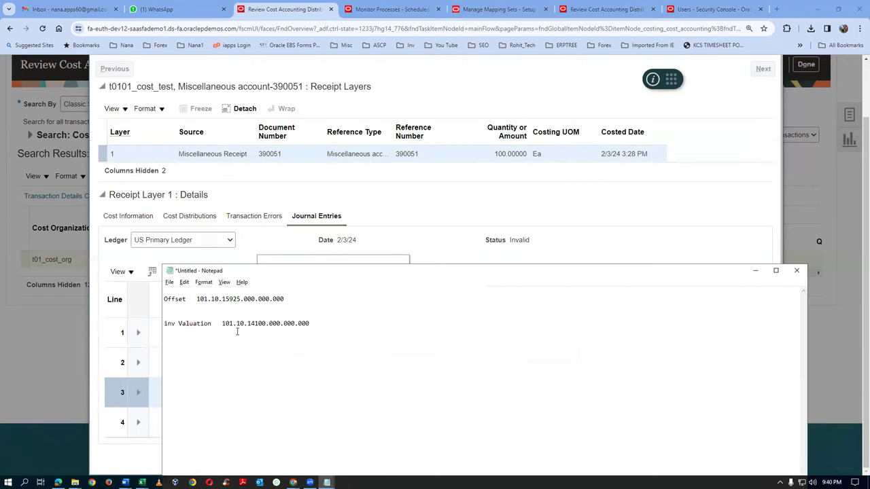
left_click_drag(225, 324, 312, 325)
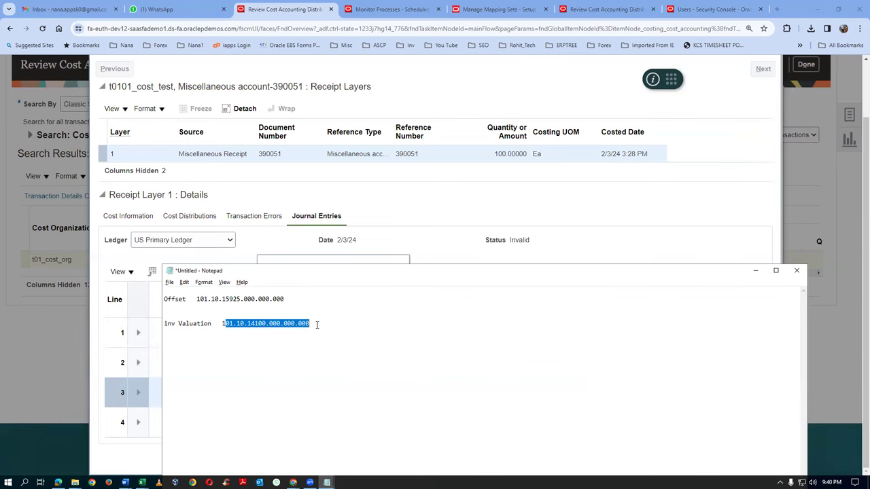
key("alt+Tab")
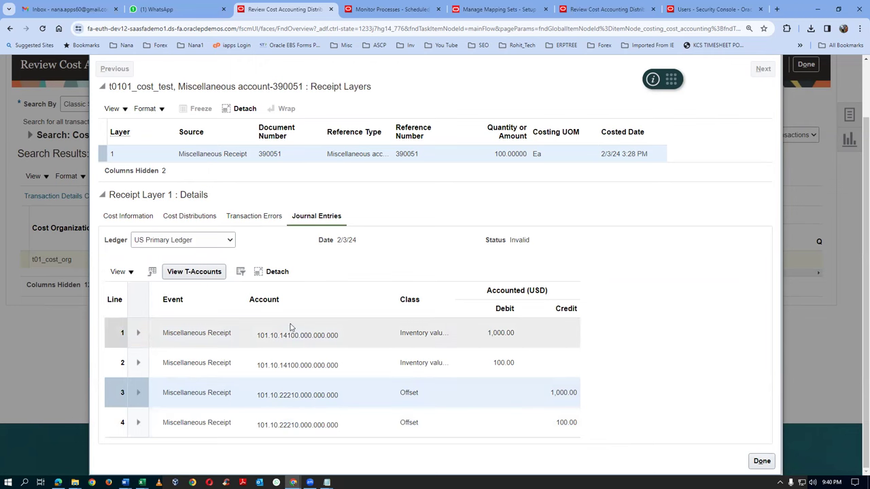
key("alt+Tab")
left_click(261, 350)
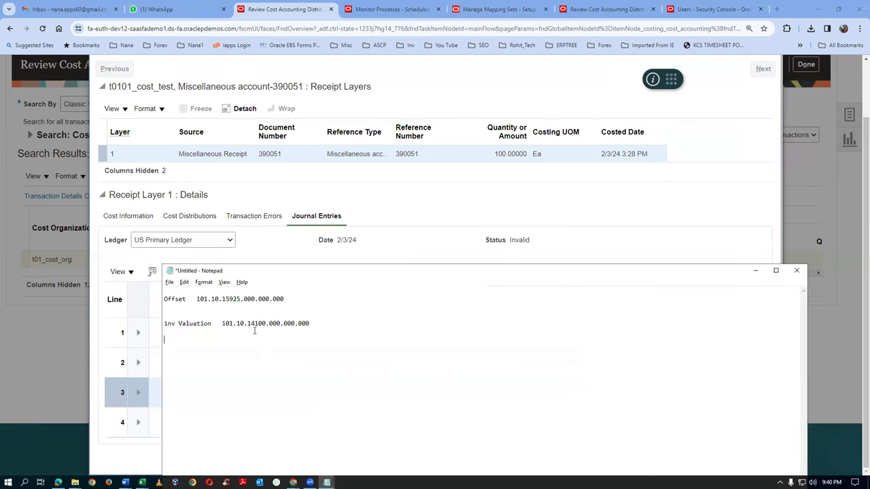
key("alt+Tab")
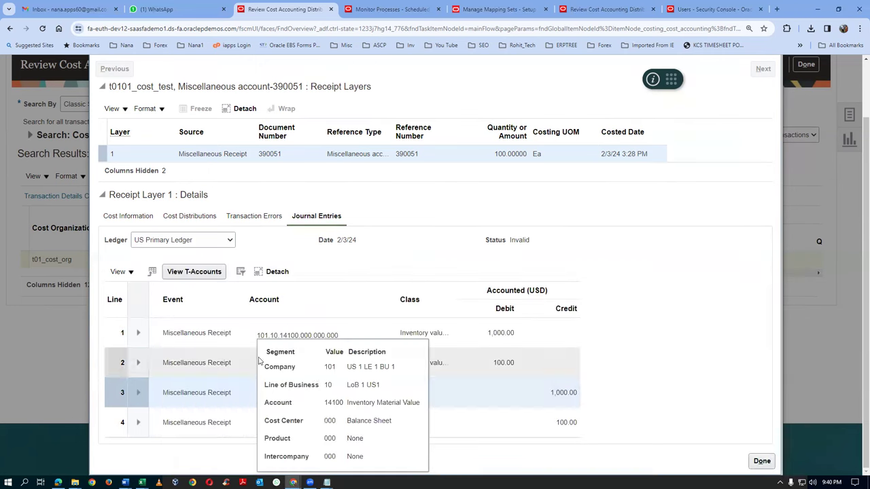
left_click(329, 302)
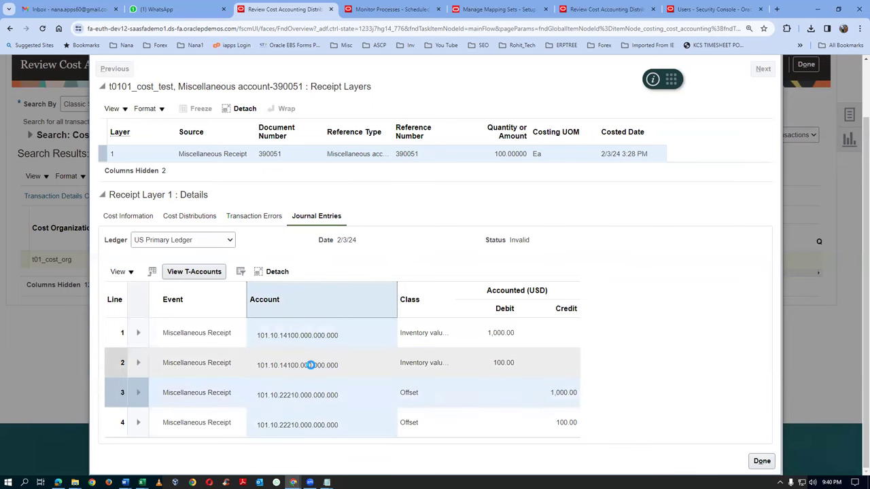
Mark the 22210 account segment on journal line 3, then select line 4
left_click(263, 397)
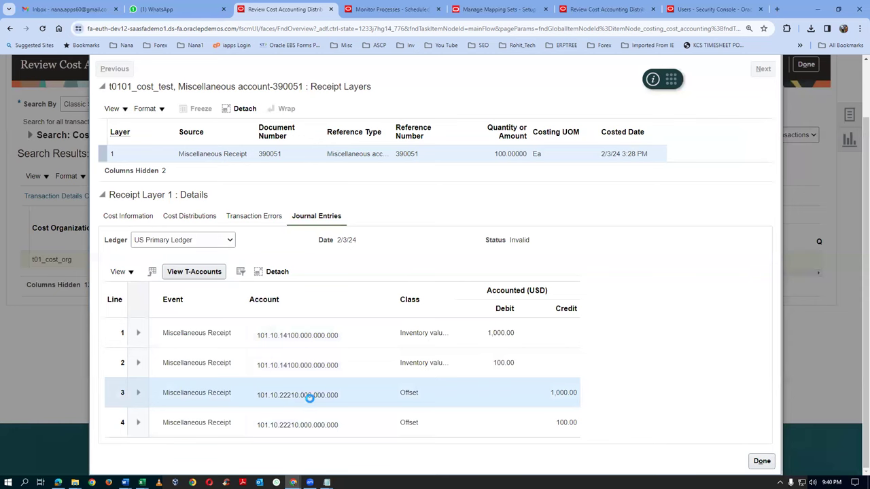
mouse_move(324, 428)
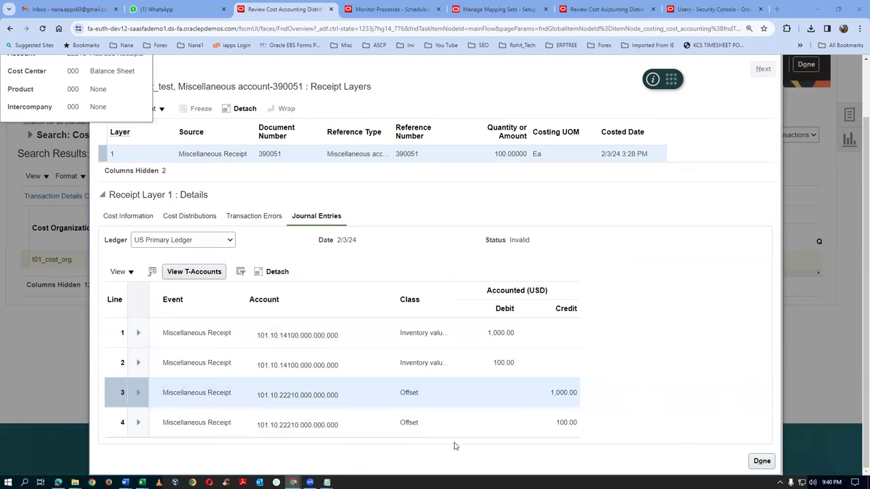
scroll(856, 157, "up", 1)
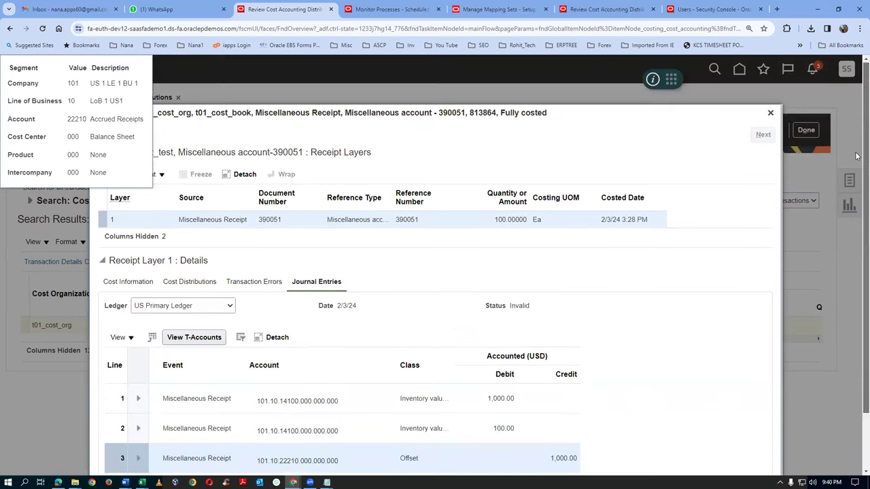
scroll(857, 156, "down", 1)
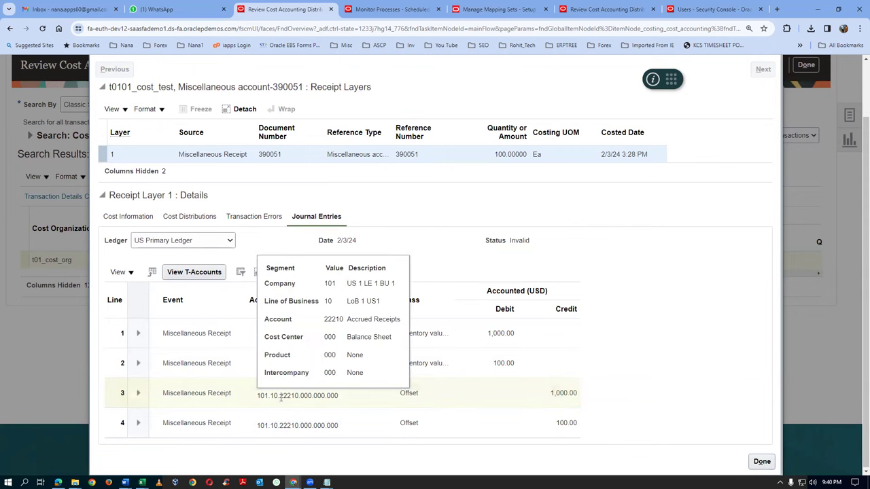
left_click(281, 398)
left_click_drag(279, 398, 299, 397)
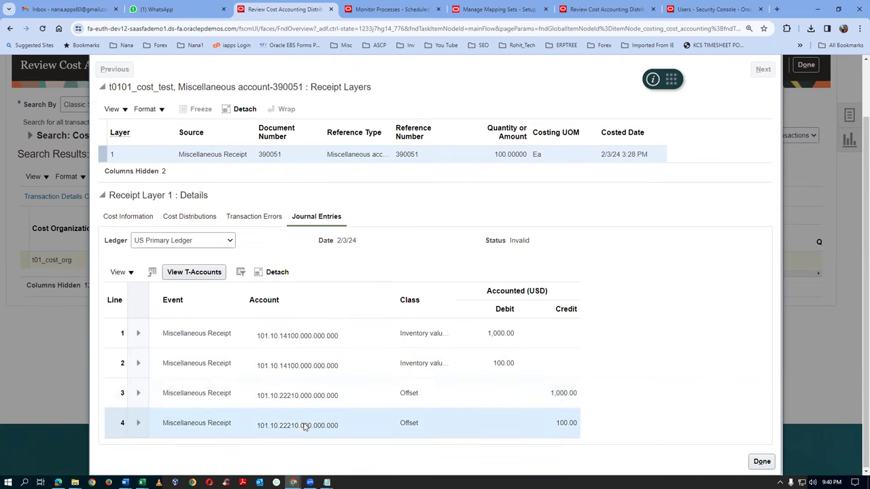
left_click(304, 427)
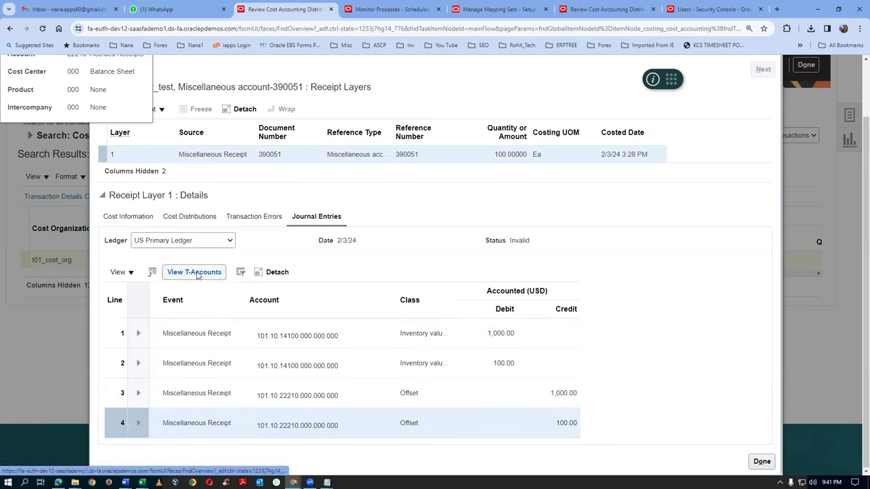
Read the USD to EUR conversion rate error on the US RC SLA EUR ledger, then return to US Primary Ledger
left_click(184, 242)
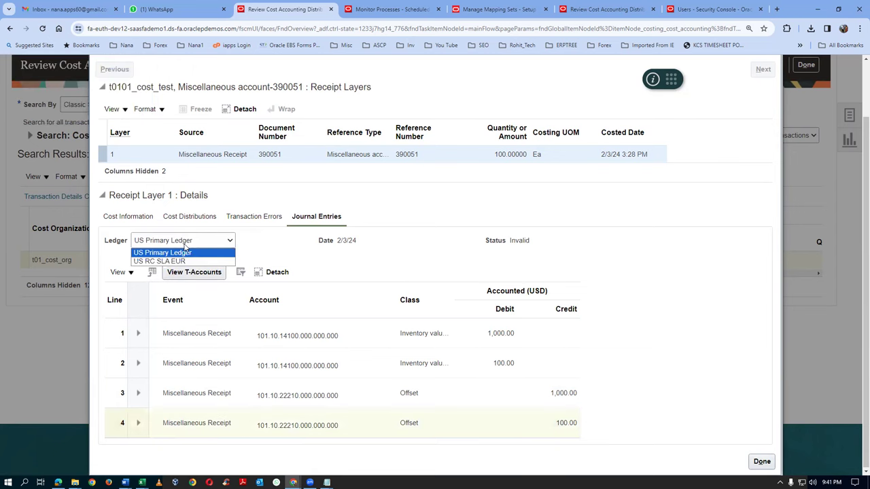
left_click(183, 260)
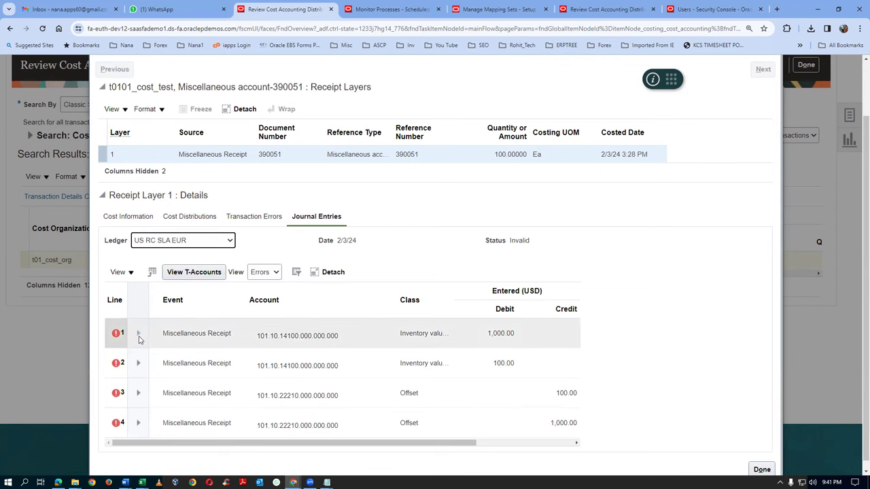
left_click(139, 335)
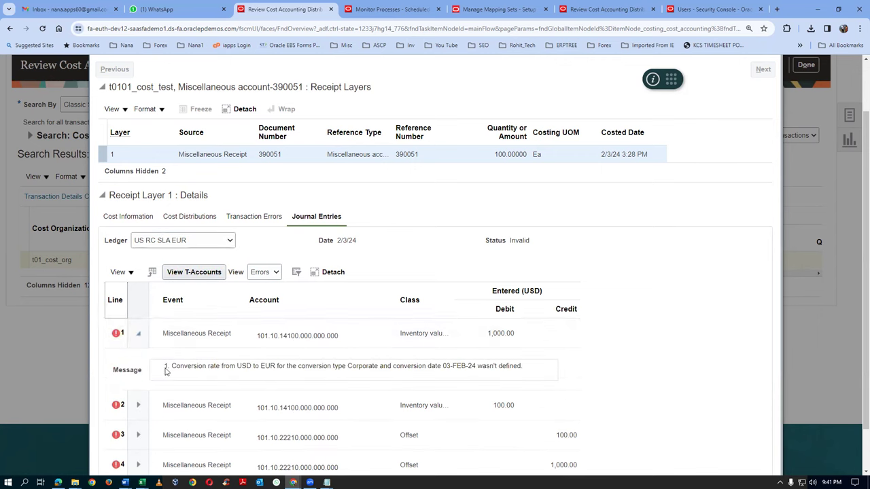
left_click_drag(235, 362, 411, 376)
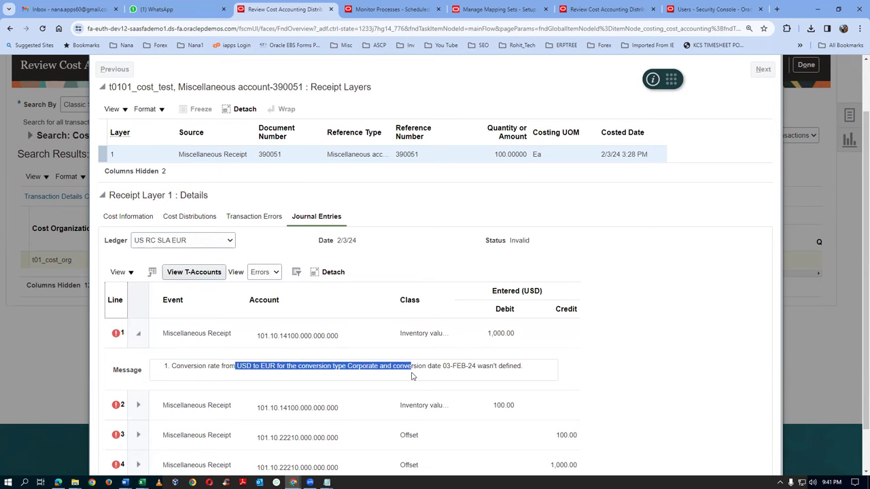
scroll(411, 378, "down", 1)
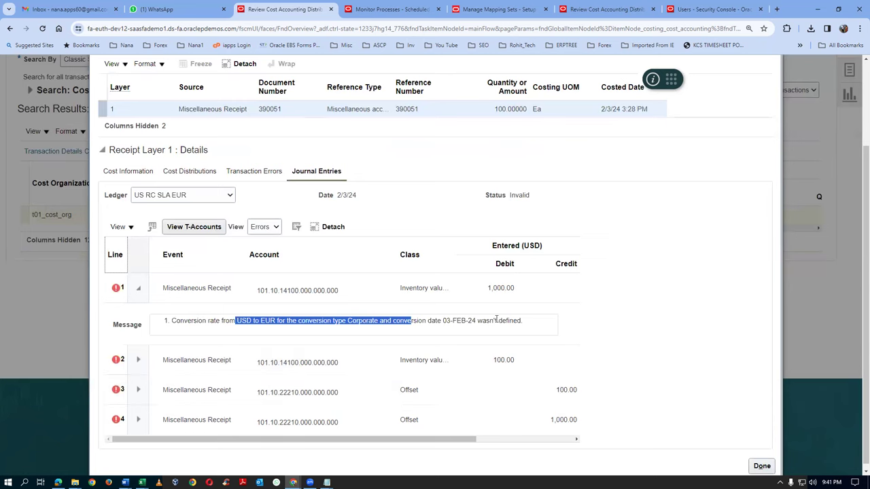
left_click(601, 317)
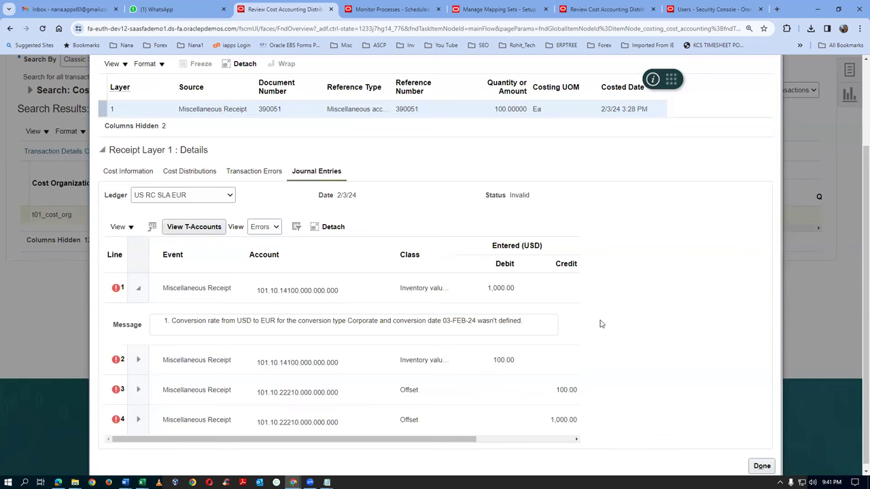
left_click_drag(230, 321, 286, 323)
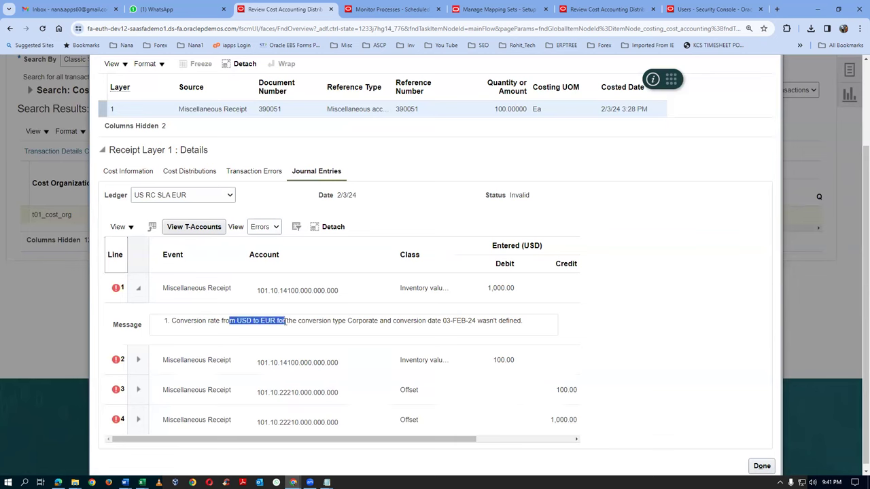
left_click(620, 336)
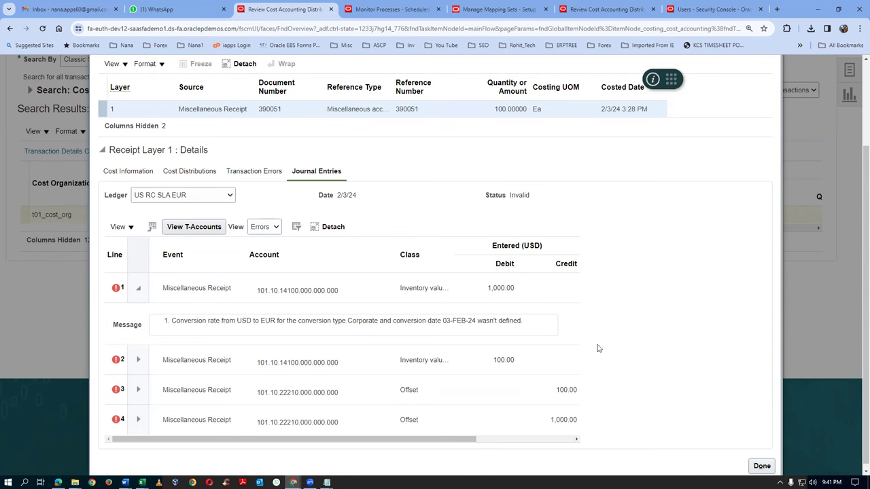
left_click_drag(232, 320, 298, 323)
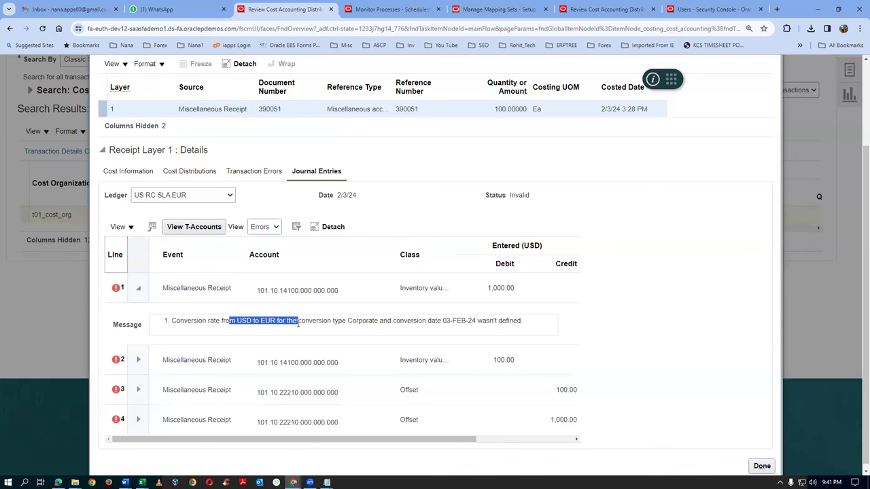
left_click(170, 196)
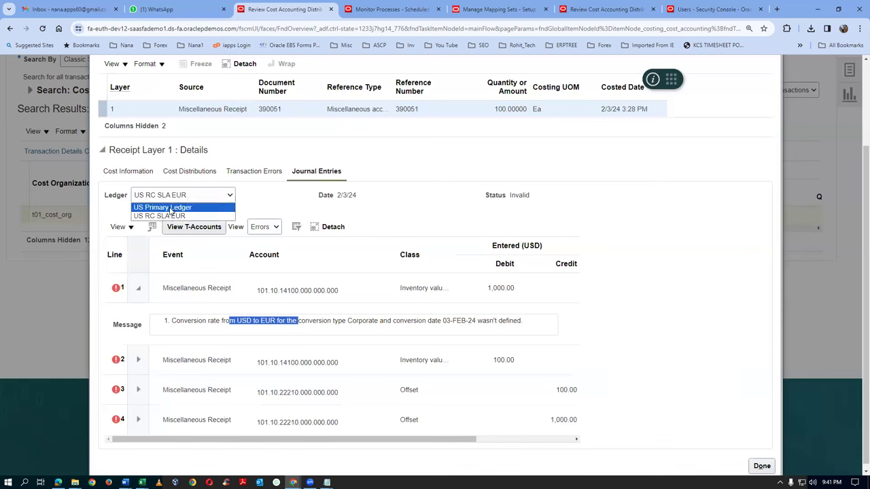
left_click(172, 208)
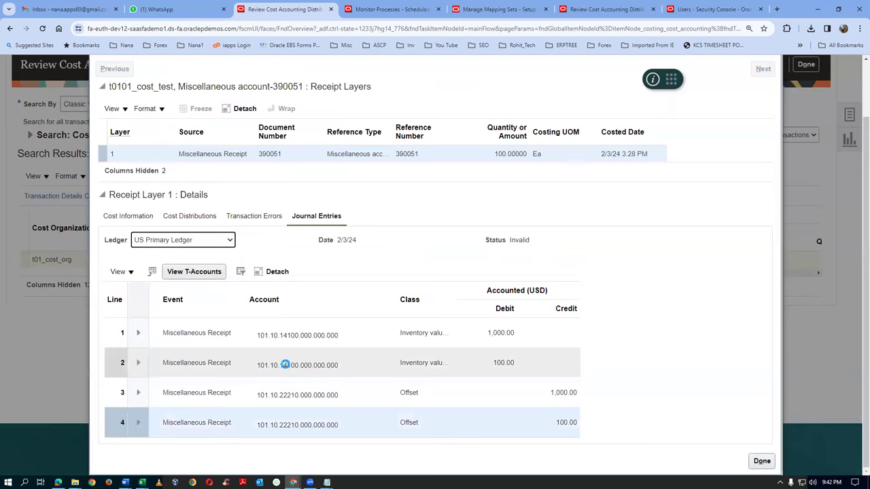
Refresh the scheduled process list, then switch to the Cost Management mapping sets
left_click(372, 9)
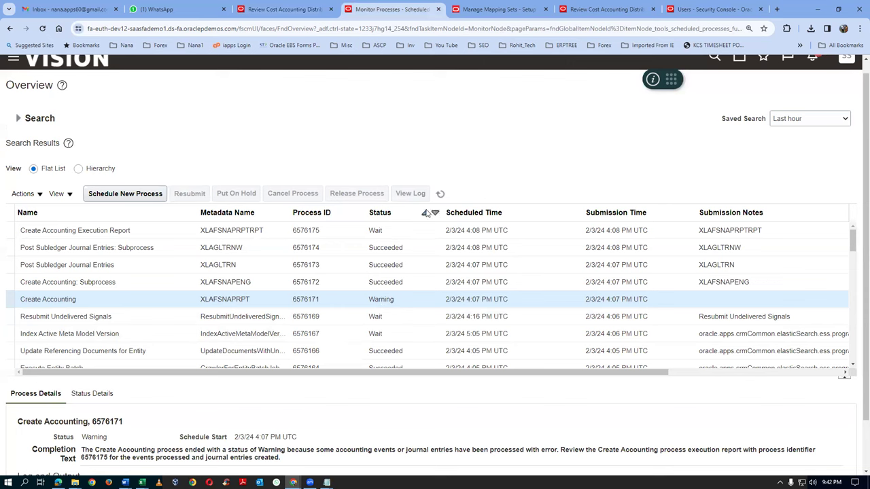
left_click(441, 194)
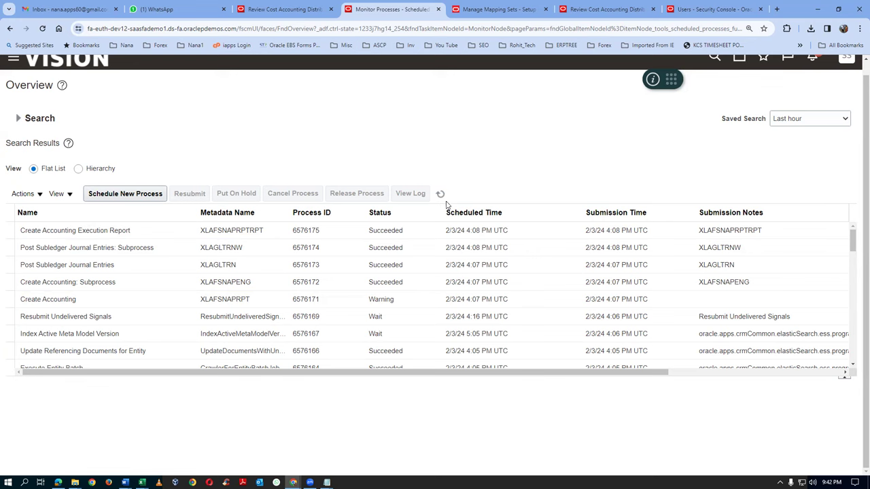
left_click(480, 11)
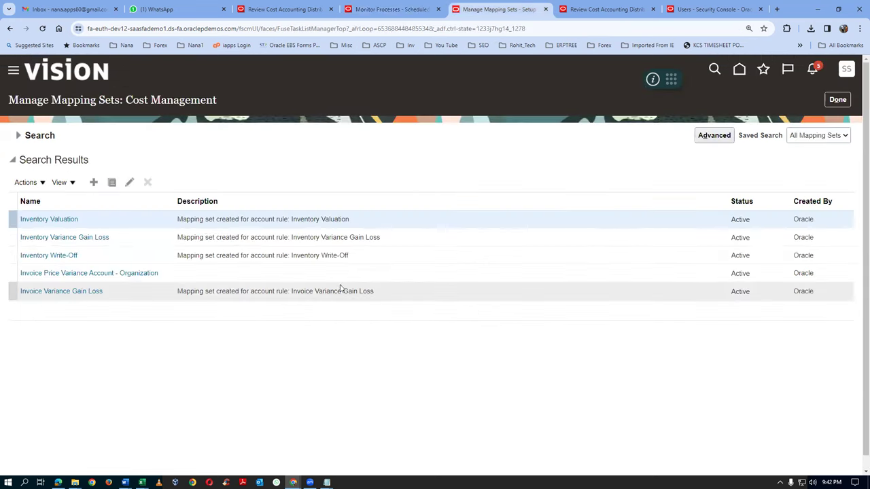
Duplicate the distributions review page, close it, and open Review Item Costs from the Tasks panel
left_click(612, 10)
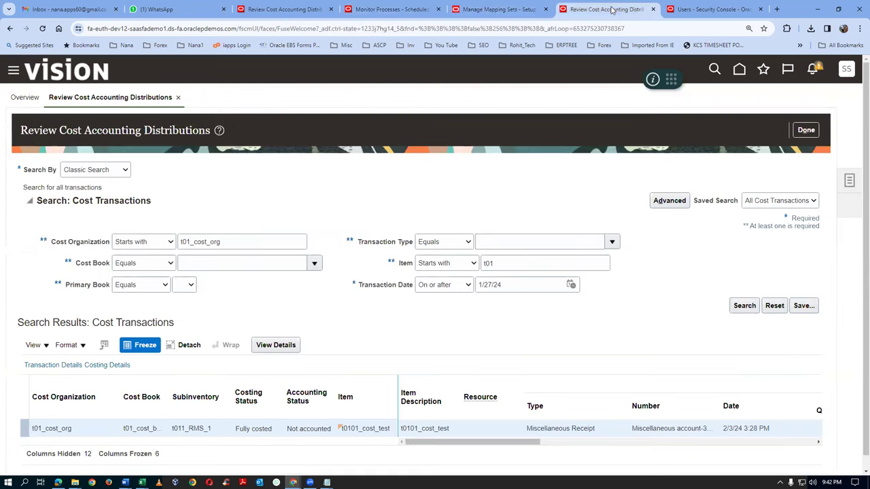
right_click(612, 11)
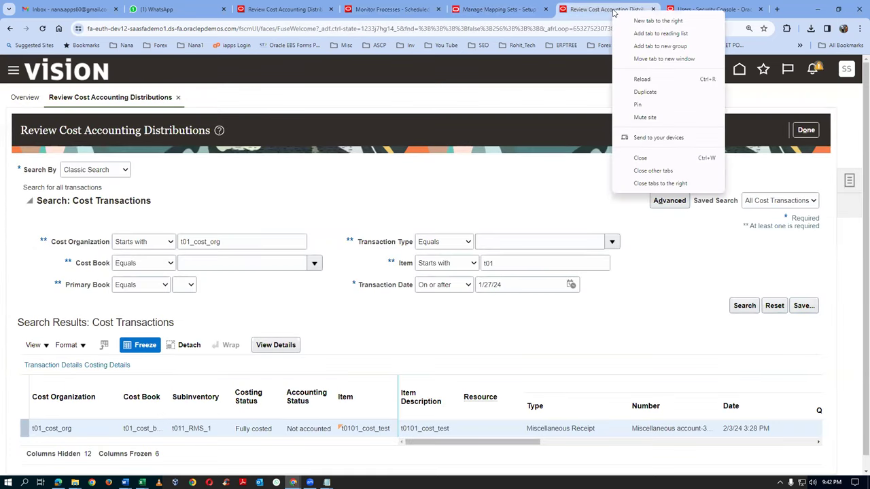
left_click(657, 91)
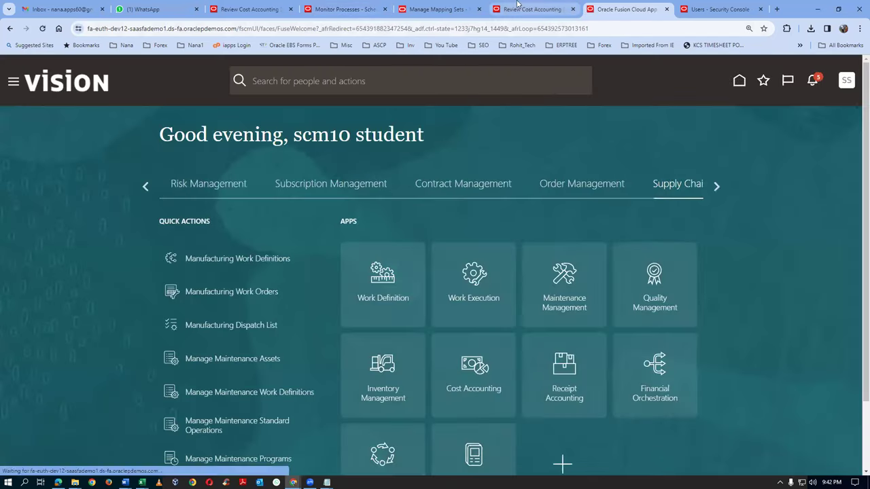
left_click(533, 9)
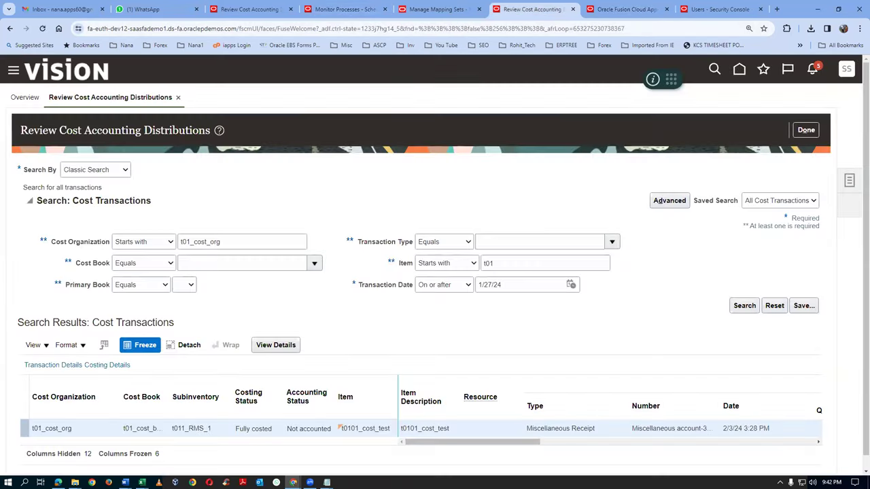
left_click(806, 130)
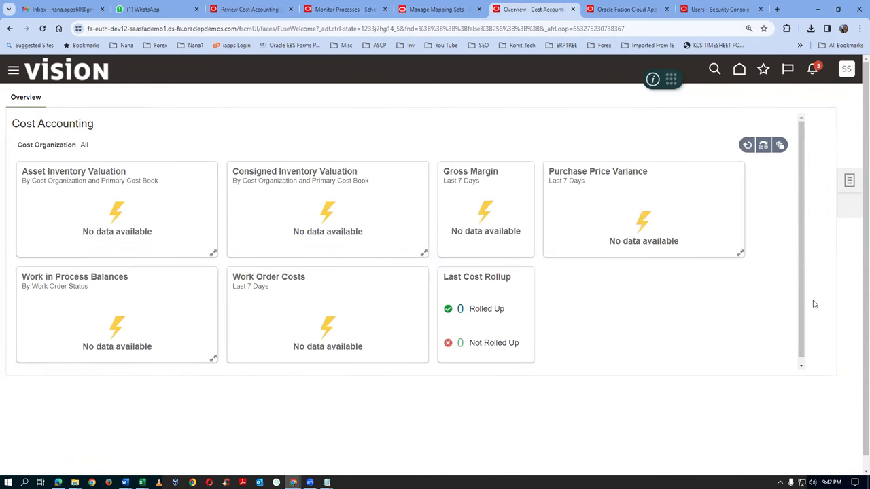
left_click(849, 180)
left_click(786, 226)
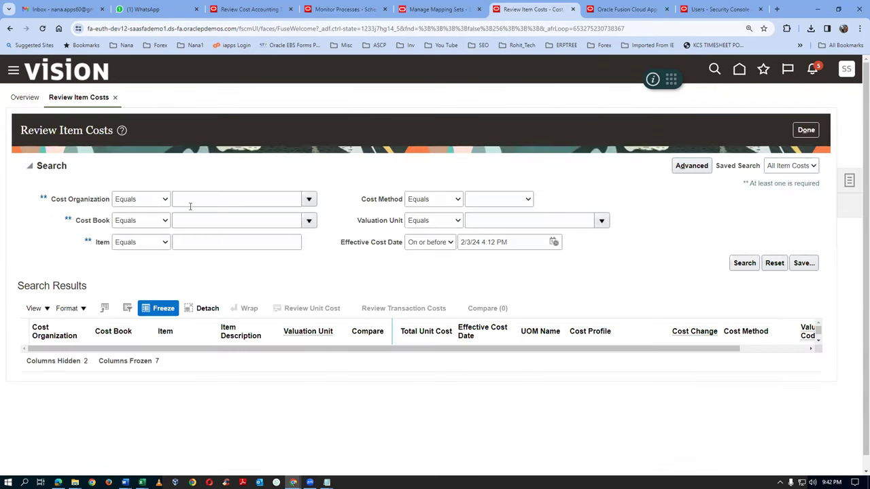
Search item costs with Cost Organization and Item both starting with t01
left_click(144, 200)
left_click(146, 213)
left_click(210, 197)
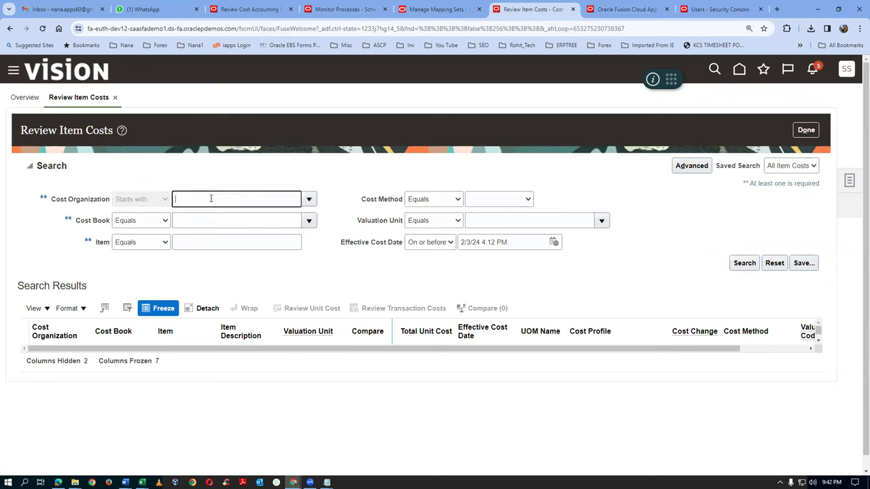
type("t01")
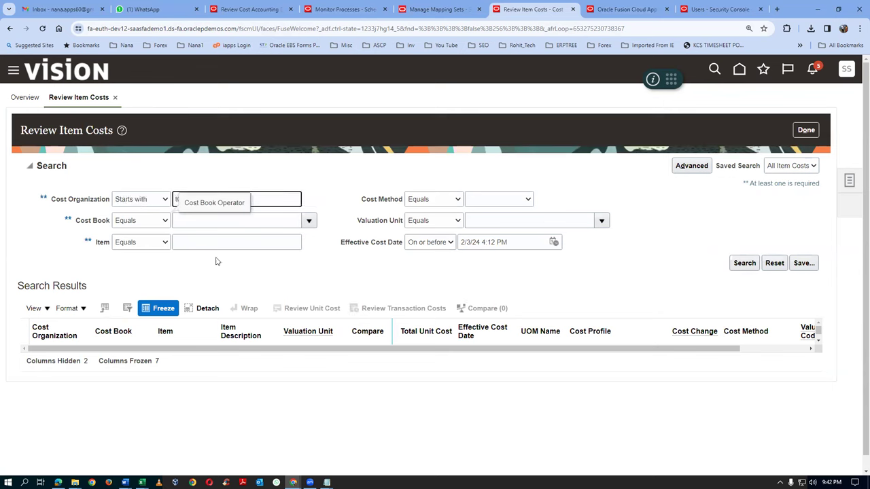
left_click(125, 248)
left_click(128, 255)
left_click(201, 240)
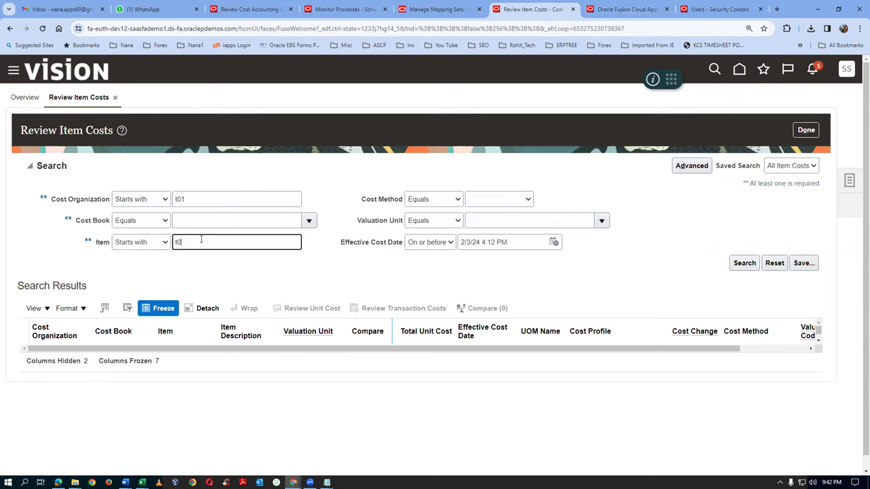
type("t01")
left_click(742, 265)
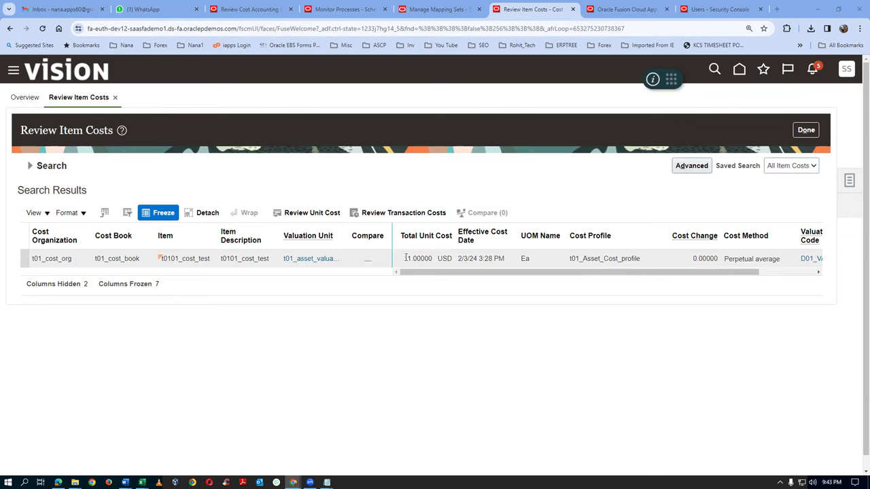
Confirm t0101_cost_test's total unit cost of 11.00000 USD and close the review
left_click_drag(401, 259, 432, 259)
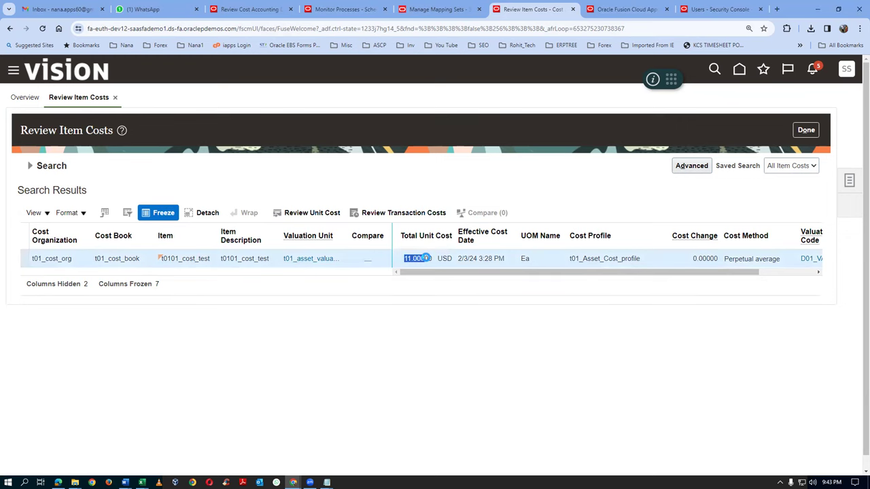
left_click(432, 292)
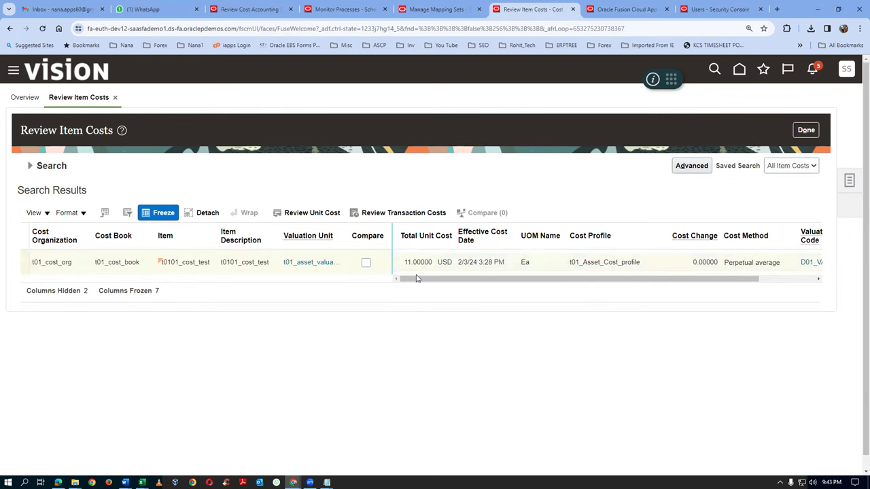
left_click_drag(405, 262, 433, 265)
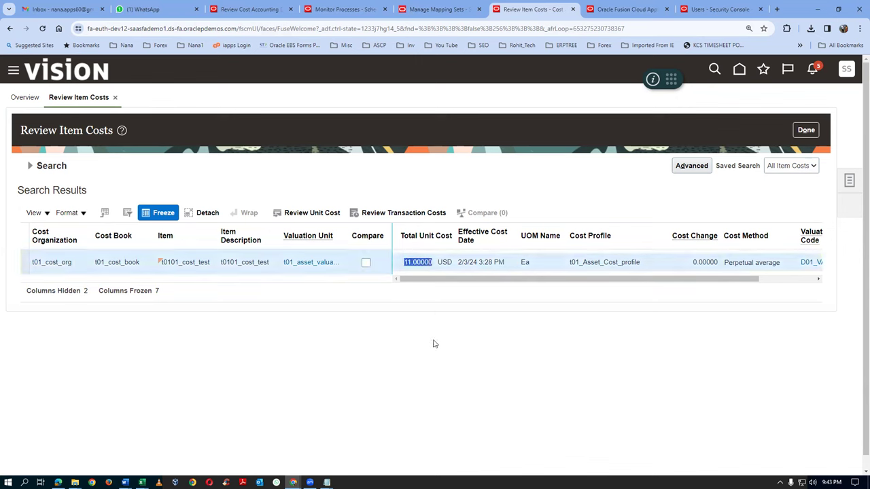
left_click(431, 361)
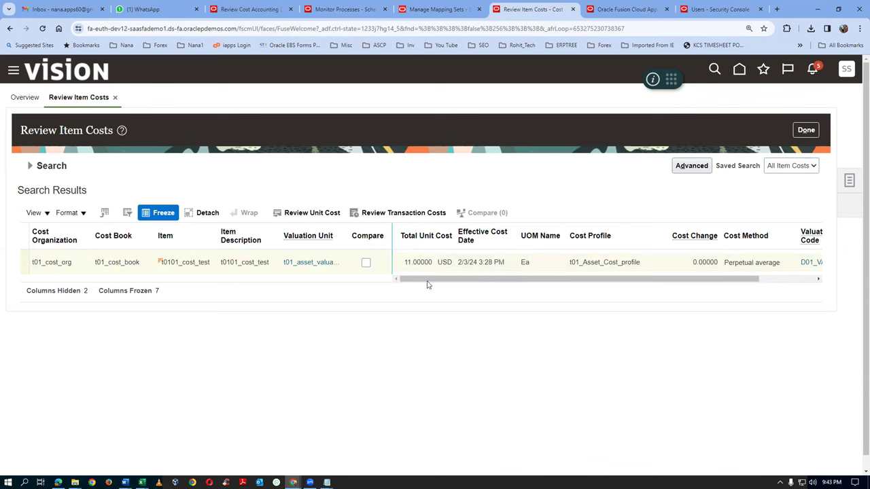
left_click(806, 129)
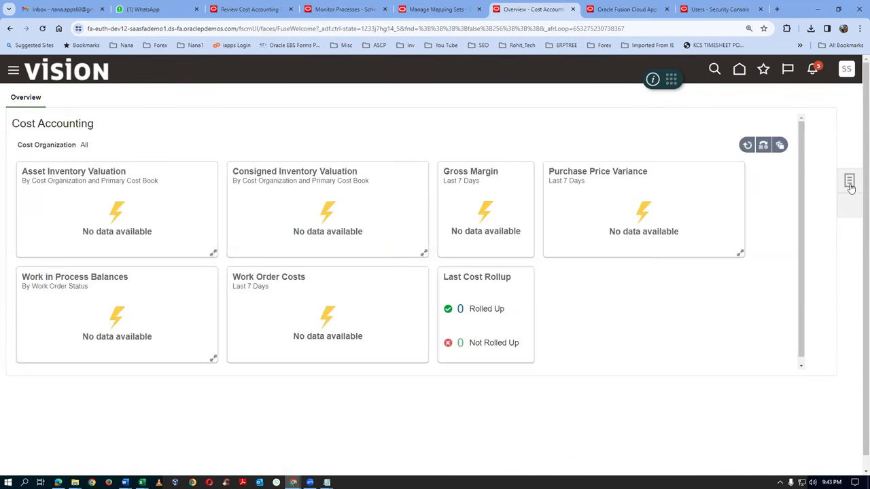
Open Manage Cost Adjustment in Create mode with type Perpetual Average Item Cost and go to Search
left_click(850, 182)
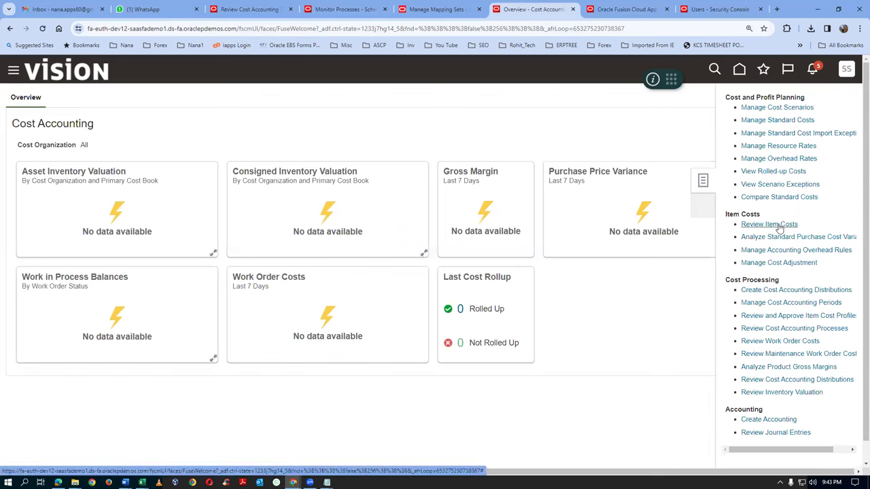
left_click(779, 263)
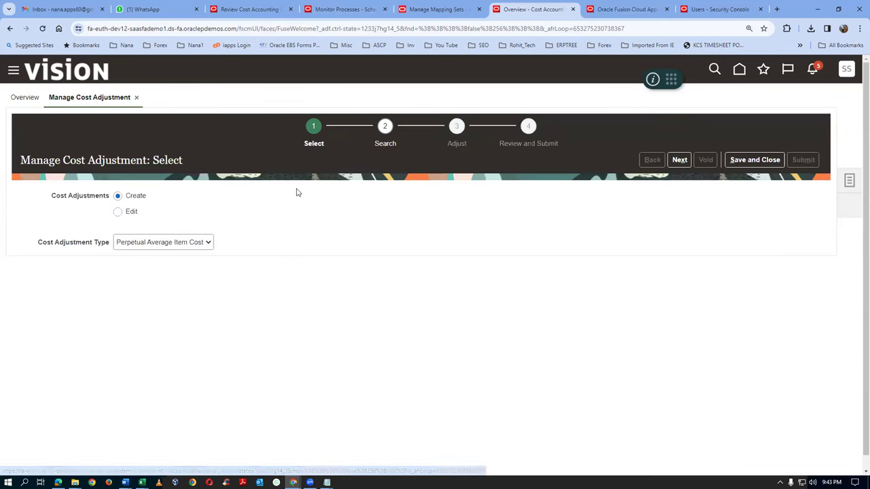
left_click(145, 245)
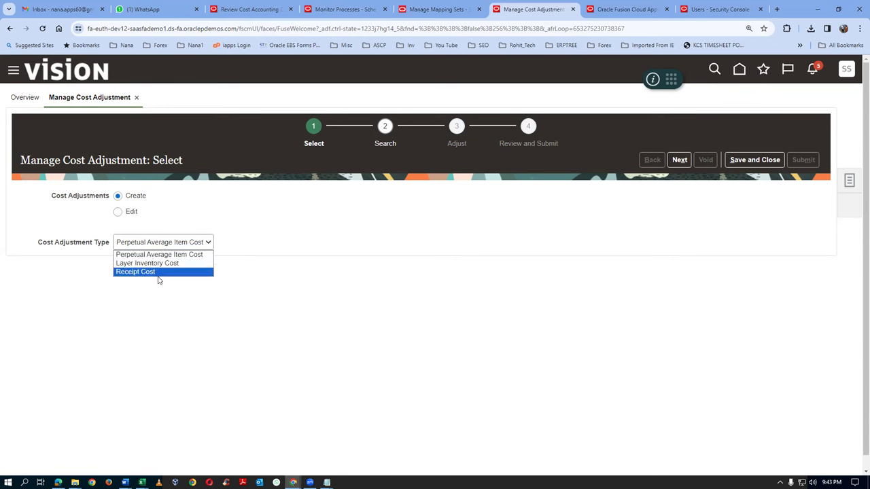
left_click(153, 314)
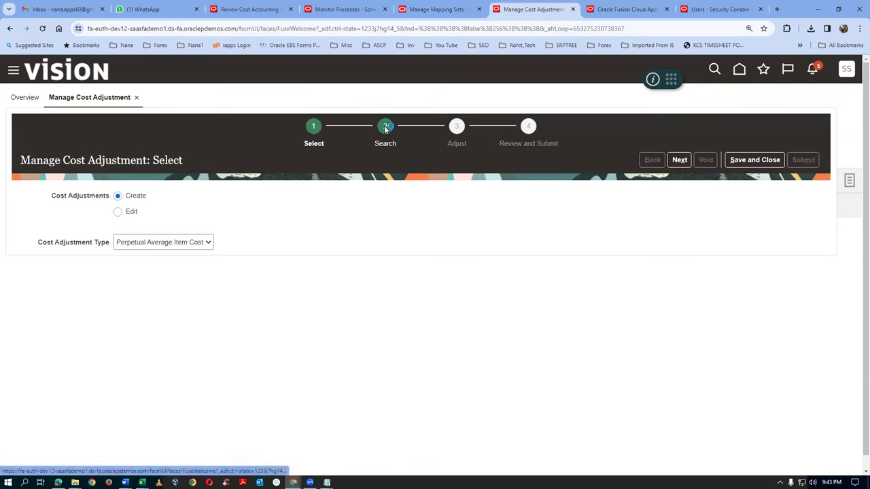
left_click(385, 128)
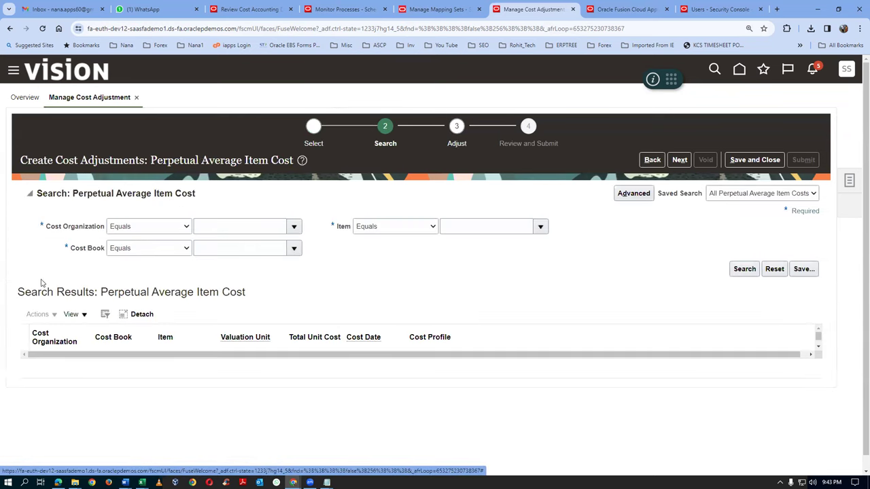
Set criteria: Cost Organization starts with t01, Cost Book t01_cost_book, Item starts with t01
left_click(126, 227)
left_click(125, 238)
left_click(221, 227)
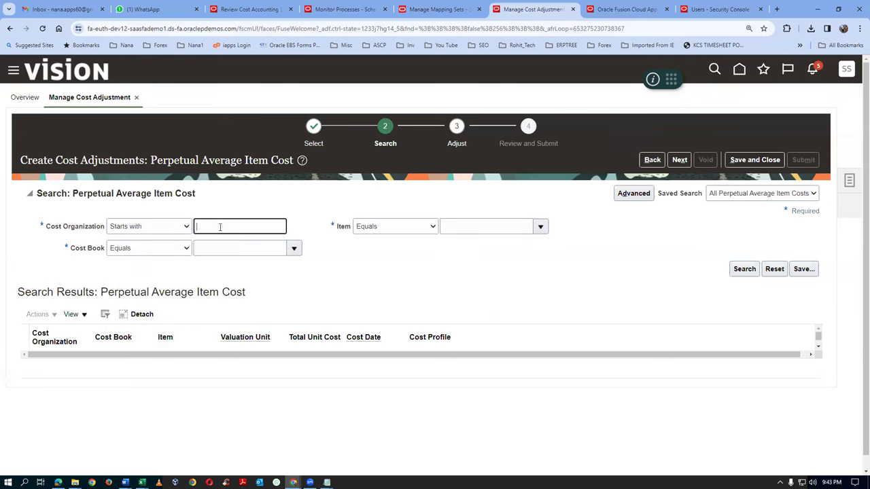
left_click(144, 249)
left_click(143, 258)
left_click(213, 250)
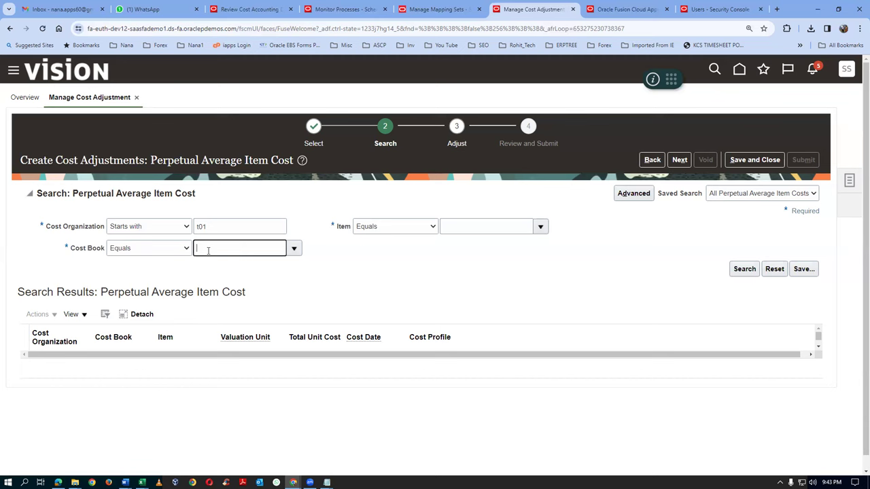
type("t01")
key("Tab")
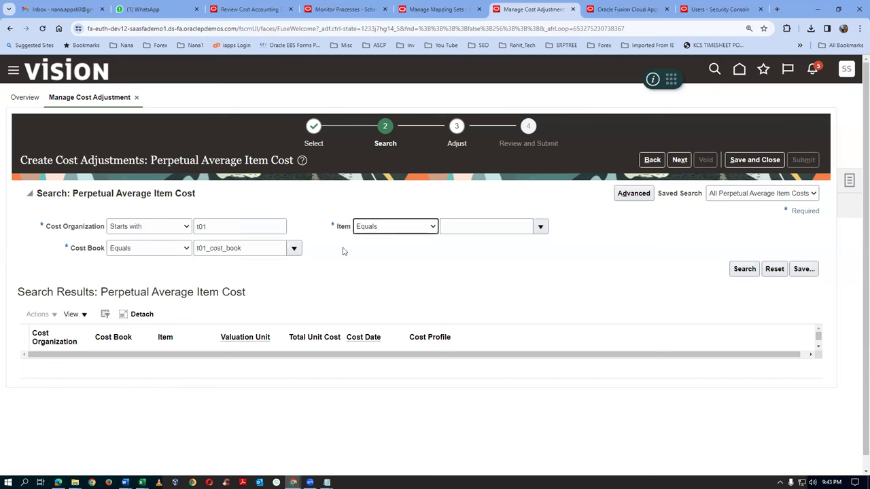
left_click(390, 230)
left_click(386, 241)
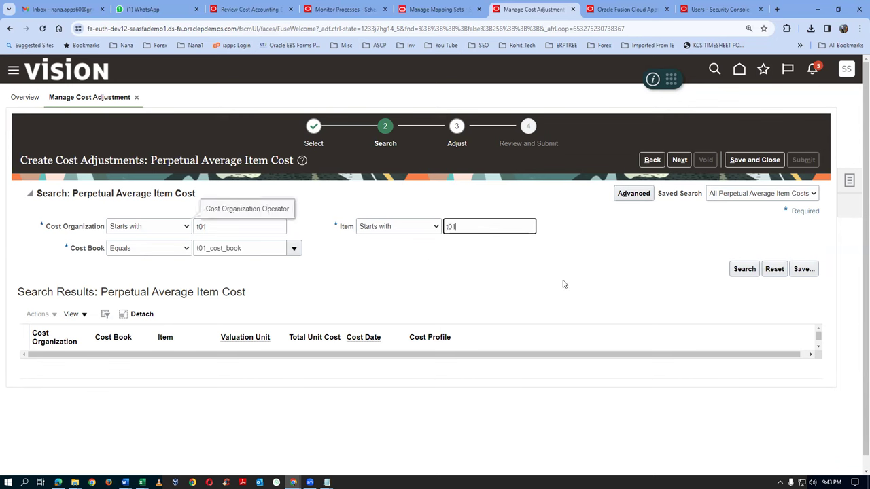
Search, select the t0101_cost_test cost record, and proceed to the Adjust step
left_click(747, 268)
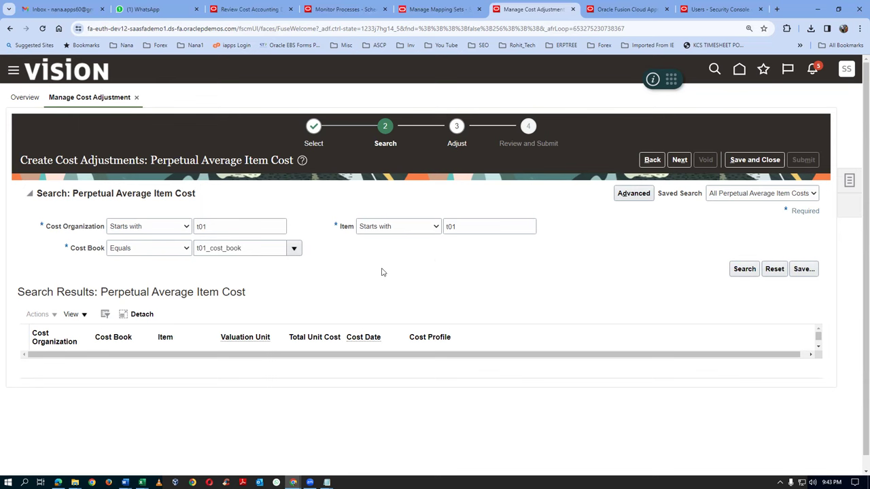
key("Return")
left_click(326, 280)
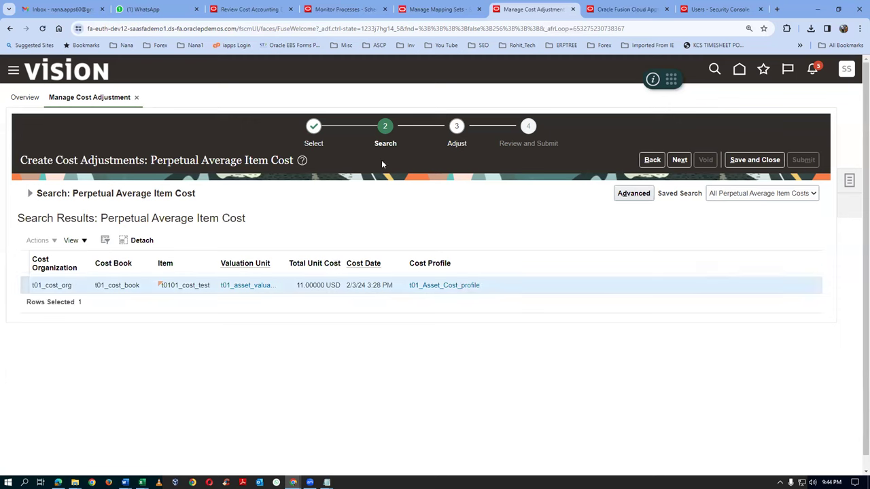
left_click(458, 144)
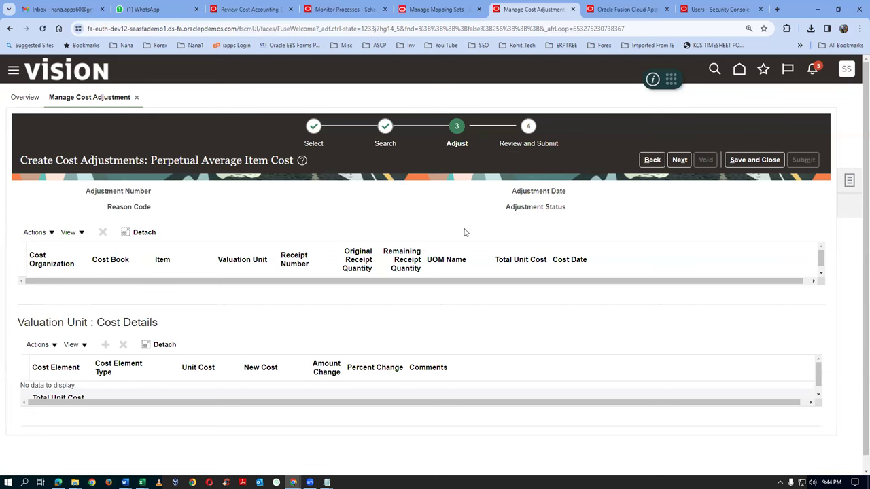
Revisit the Adjust step to review the 1 USD tax plus 10 USD item price cost details, then return home
left_click(651, 164)
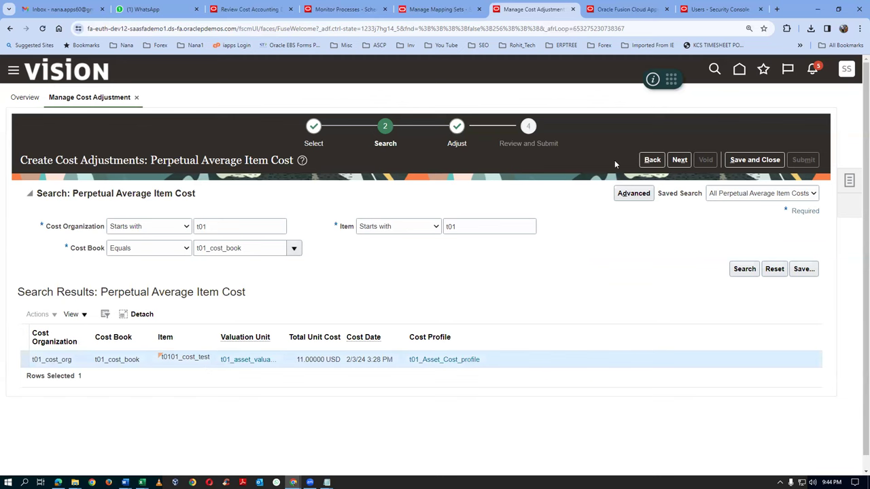
left_click(460, 144)
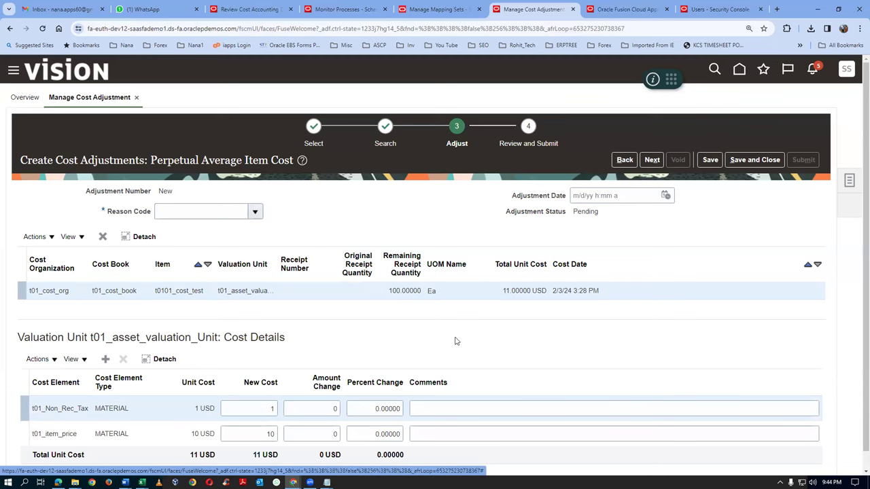
scroll(476, 189, "down", 1)
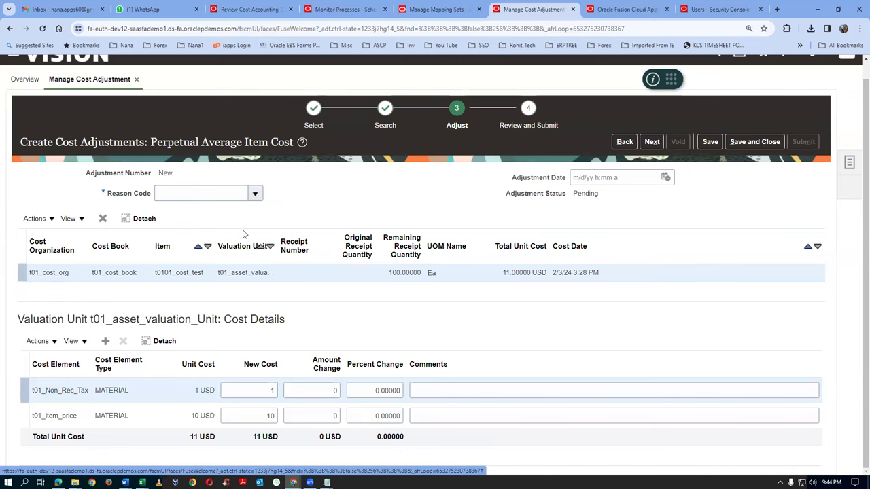
left_click(255, 194)
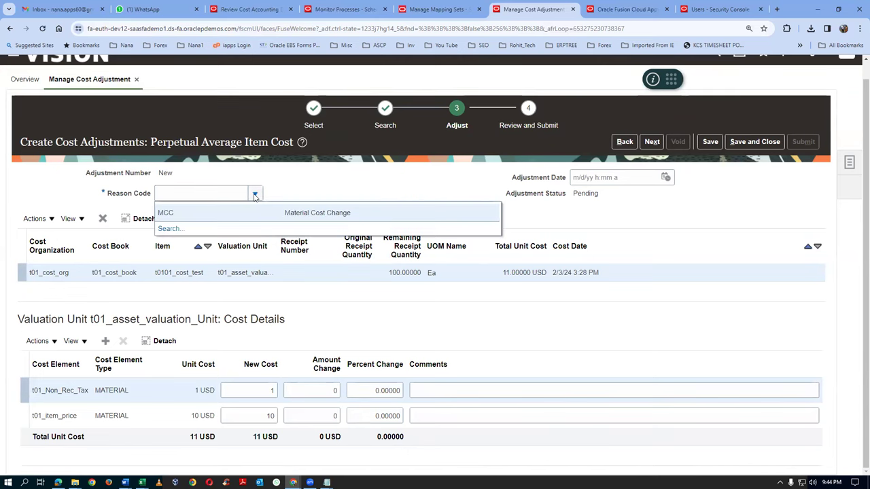
left_click(255, 194)
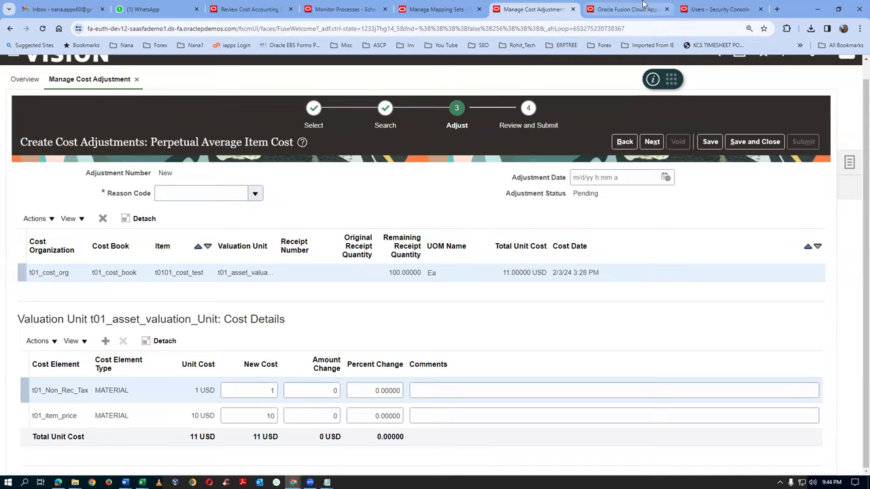
left_click(639, 9)
left_click(847, 82)
In Setup and Maintenance, search tasks for 'man%standard%look%' and open Manage Standard Lookups
left_click(670, 250)
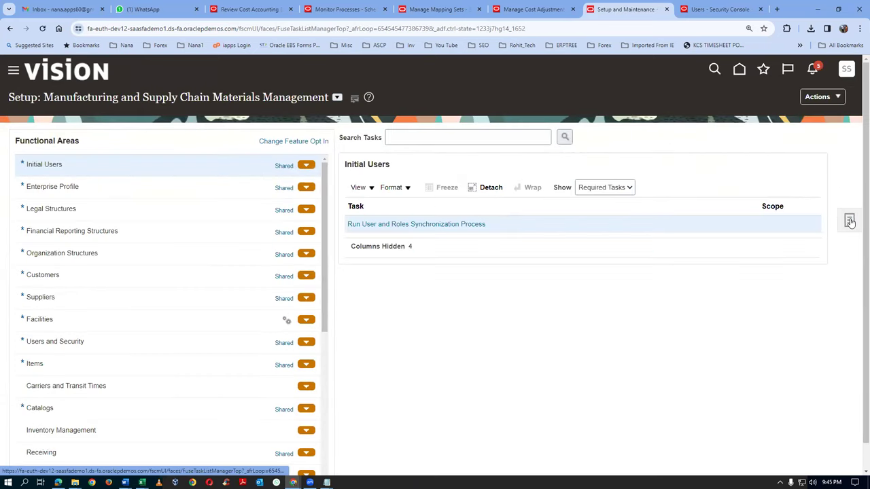
left_click(850, 222)
left_click(220, 140)
type("man%")
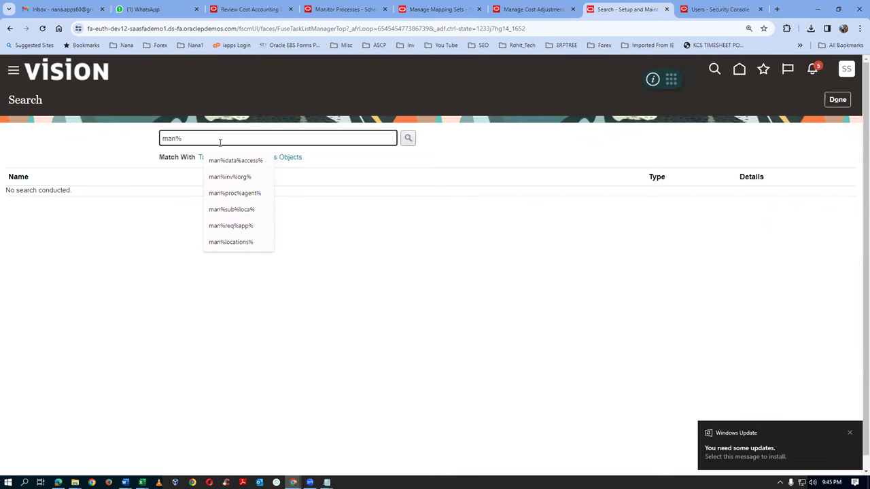
type("standard")
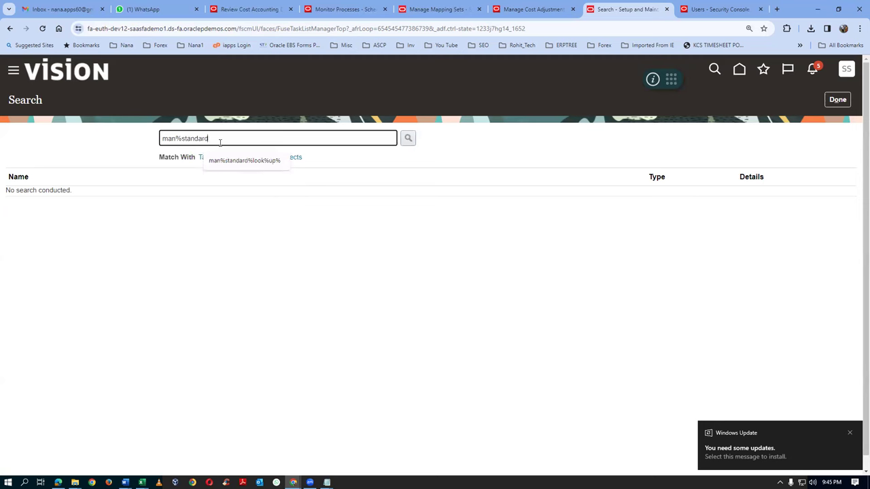
type("%look%")
key("Return")
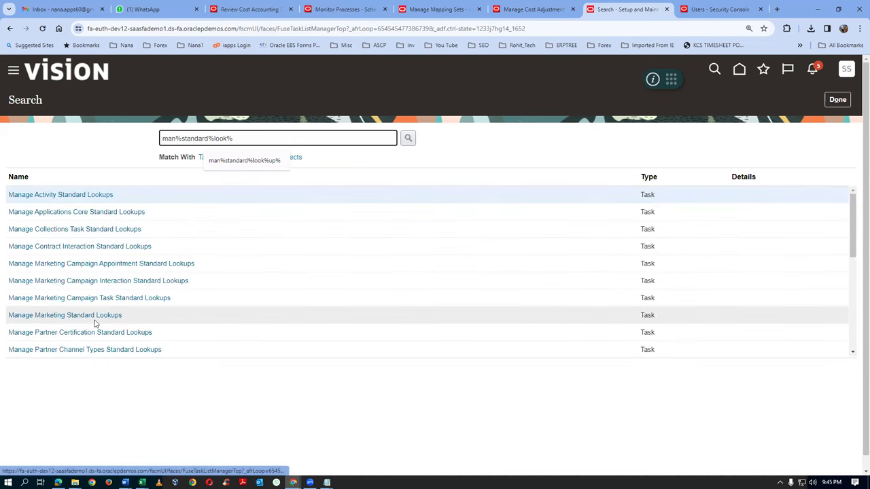
scroll(95, 324, "down", 2)
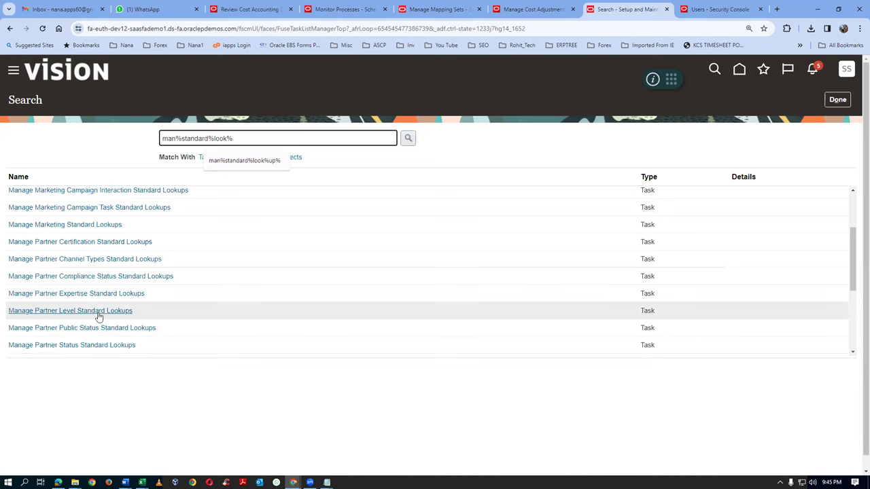
scroll(99, 319, "down", 3)
left_click(68, 347)
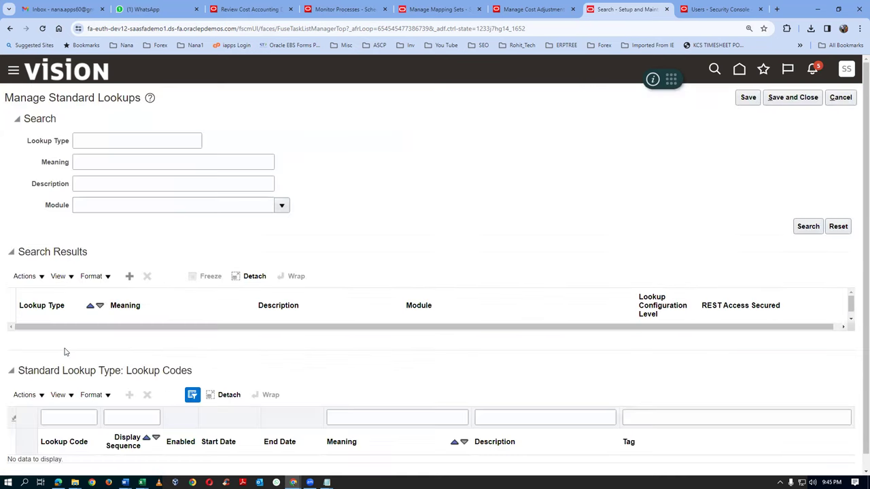
Search lookup types for CST%REASON% and add a new code row to CST_REASON_CODES
left_click(86, 145)
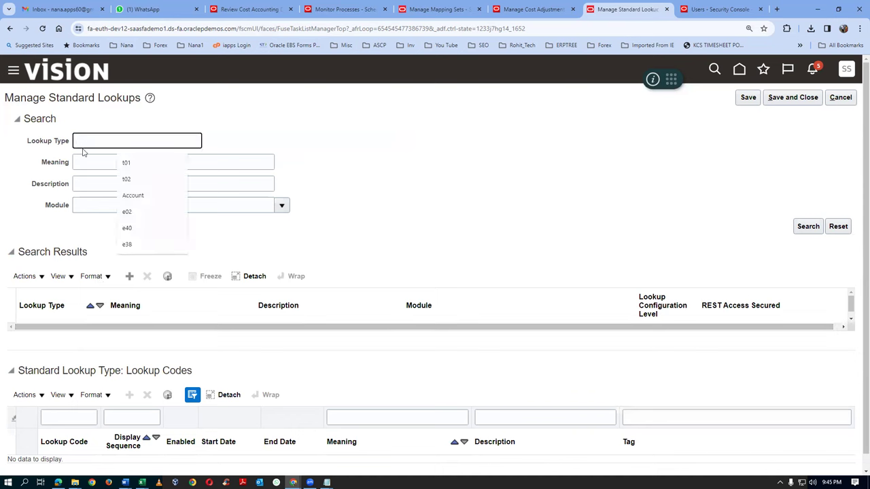
type("CST%REASON%")
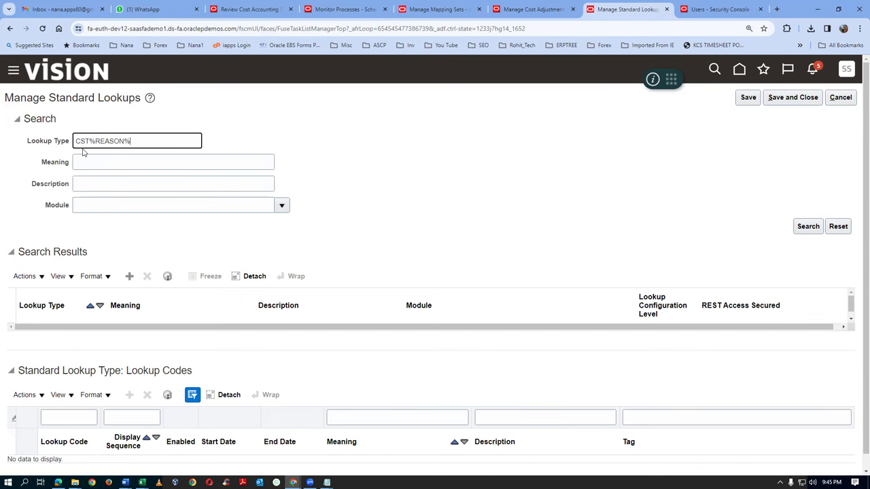
key("Return")
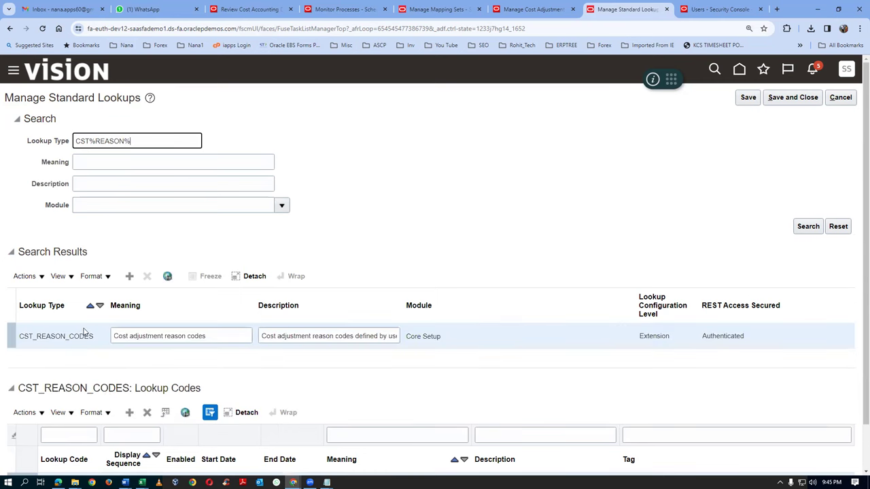
scroll(858, 272, "down", 1)
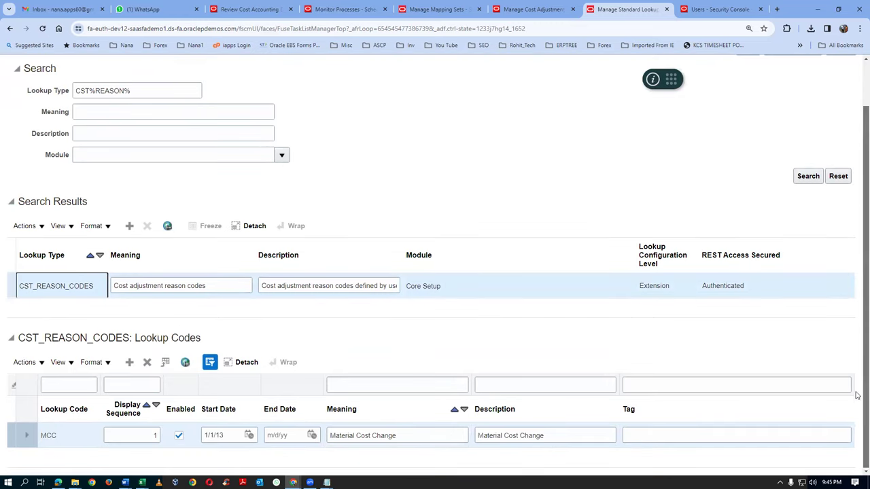
left_click(130, 362)
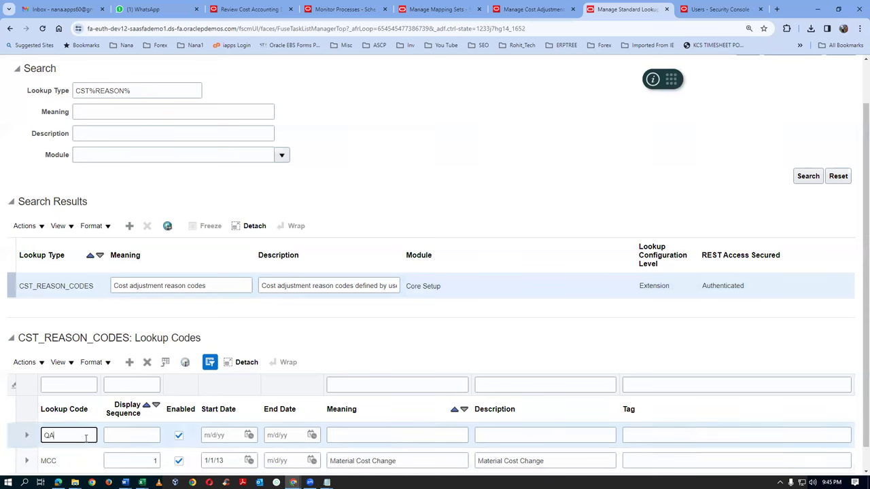
Enter the Avg cost adj code with sequence 2, meaning and description, then save and close
left_click(49, 436)
key("BackSpace")
left_click_drag(85, 438, 1, 452)
key("ctrl+c")
left_click(155, 434)
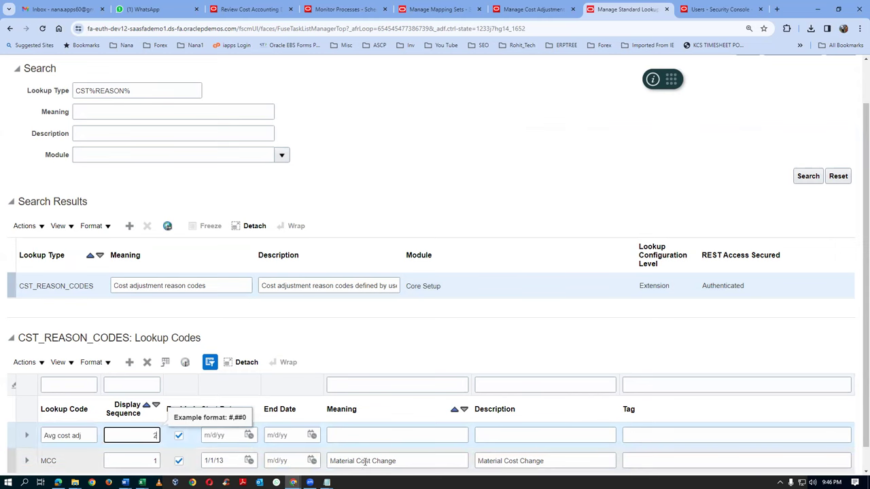
type("2")
left_click(372, 436)
key("ctrl+v")
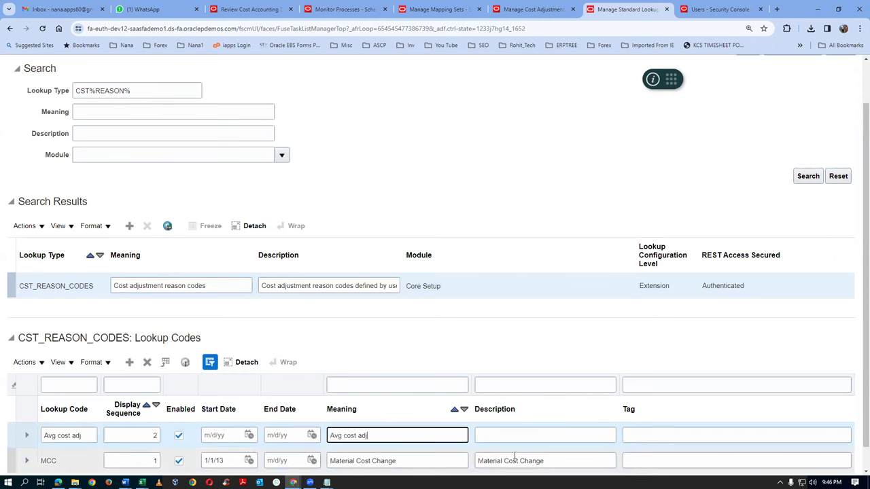
left_click(510, 433)
key("ctrl+v")
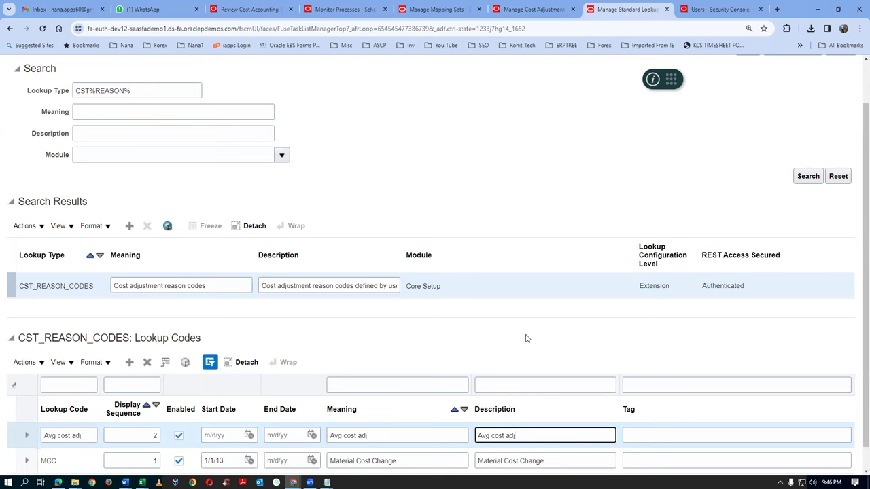
scroll(527, 344, "up", 2)
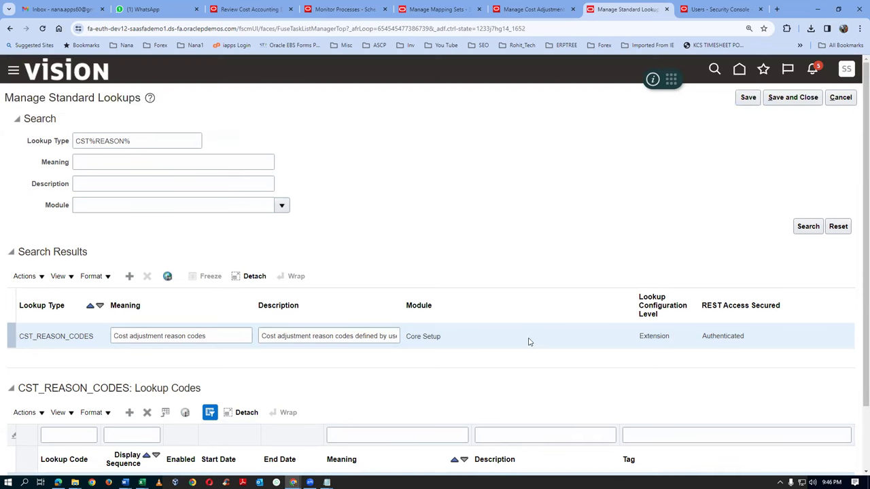
left_click(792, 97)
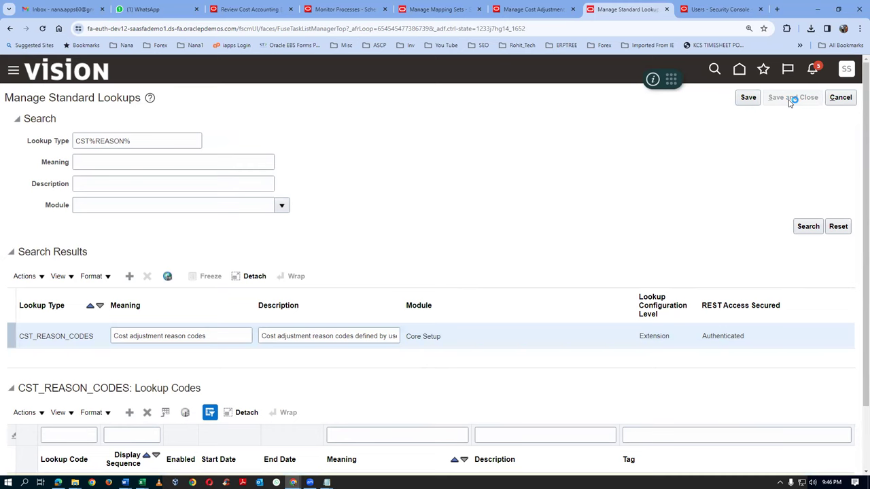
left_click(534, 9)
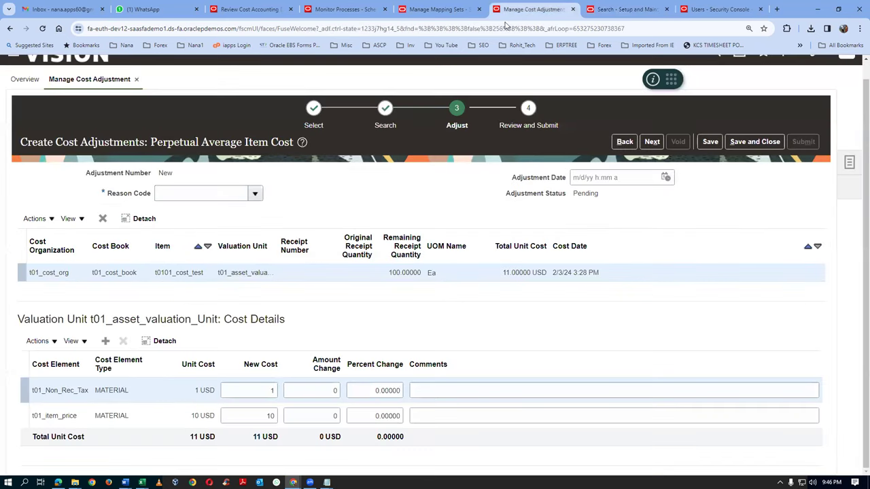
Set the adjustment's reason code to Avg cost adj
left_click(255, 195)
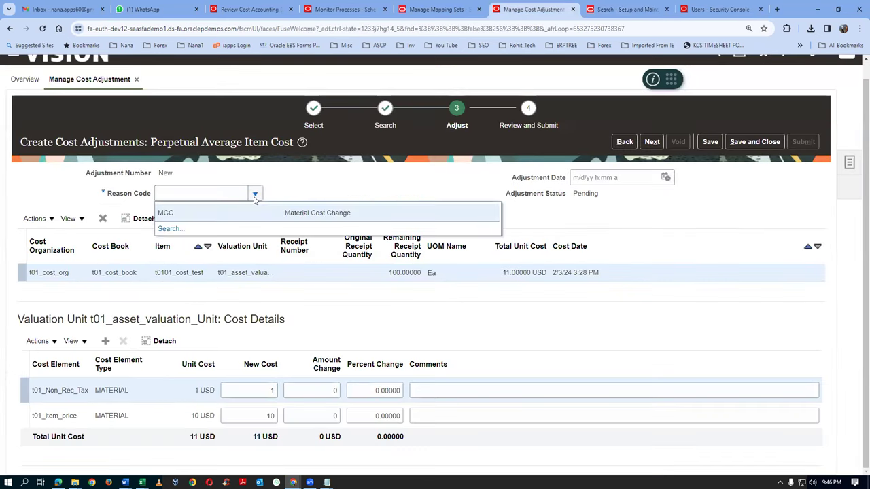
left_click(170, 228)
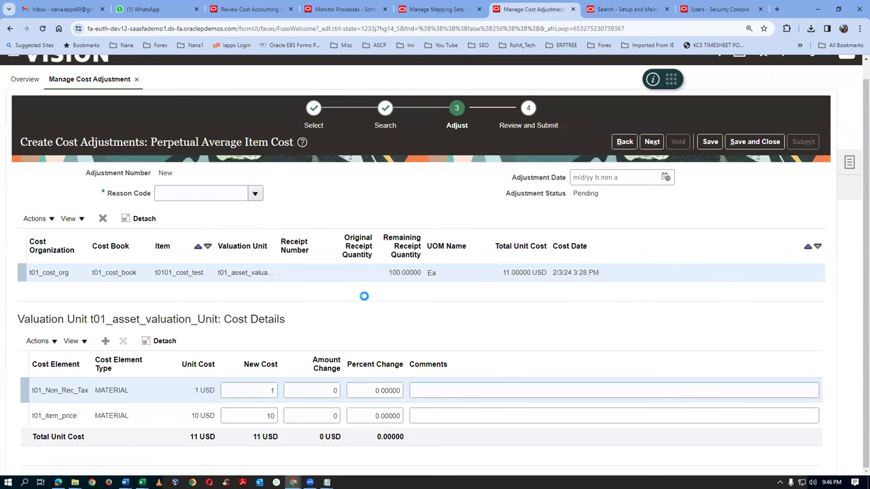
left_click(562, 299)
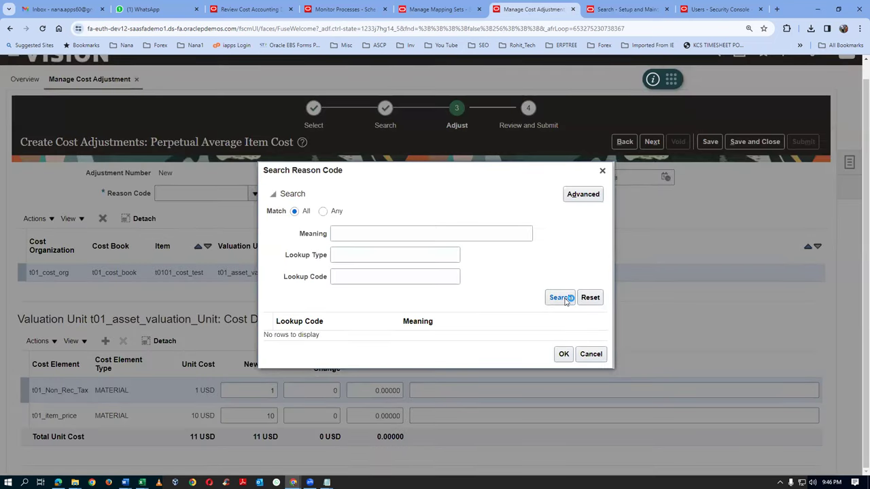
left_click(343, 331)
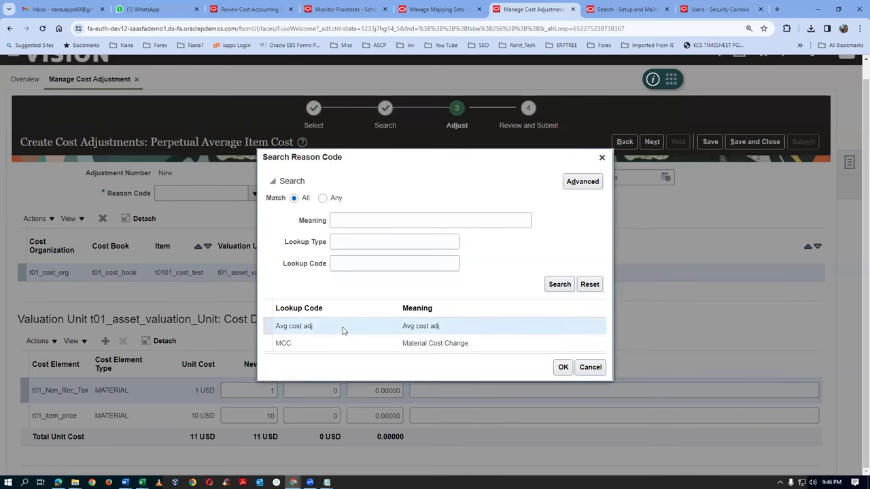
left_click(568, 369)
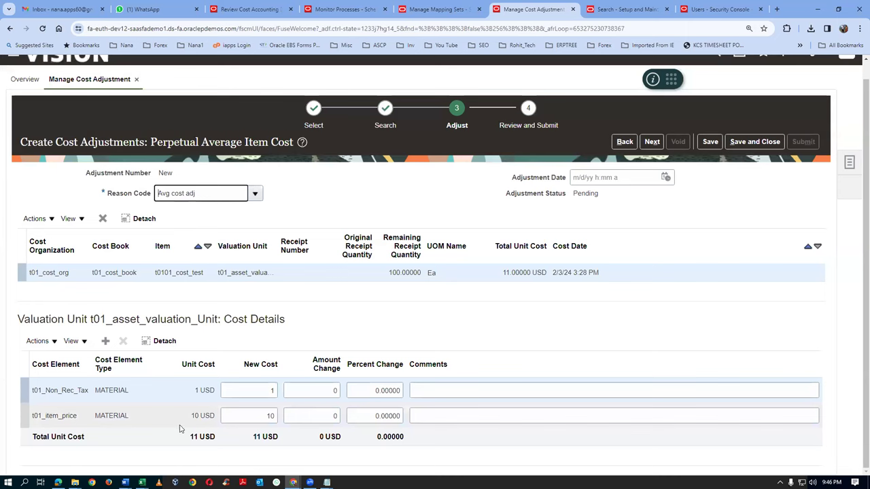
Change the t01_item_price new cost to 15 and move on to review
left_click(261, 415)
type("110")
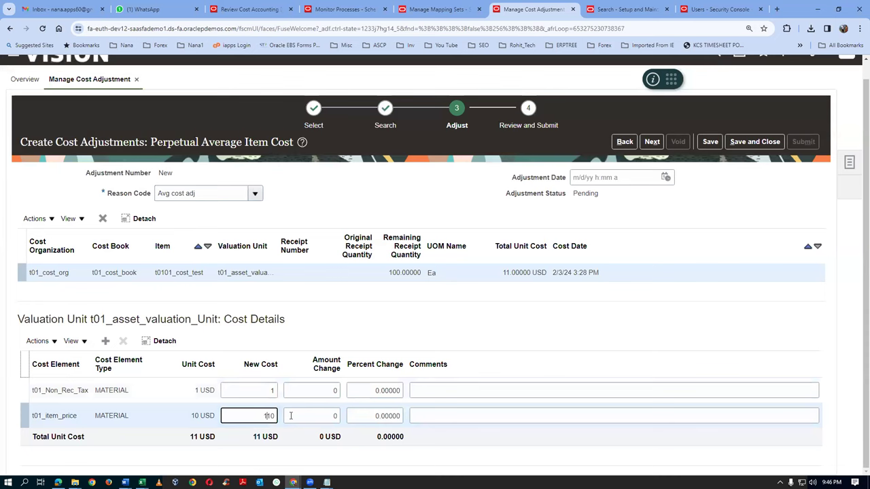
left_click(291, 416)
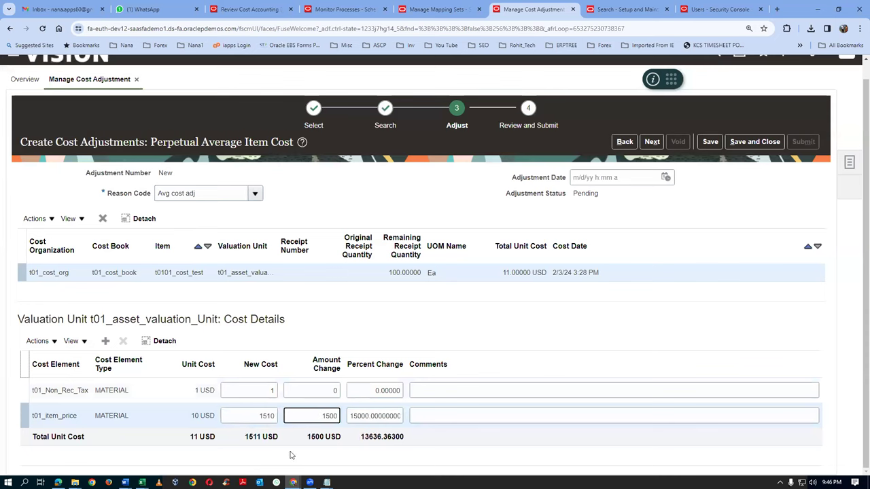
left_click(254, 423)
type("15")
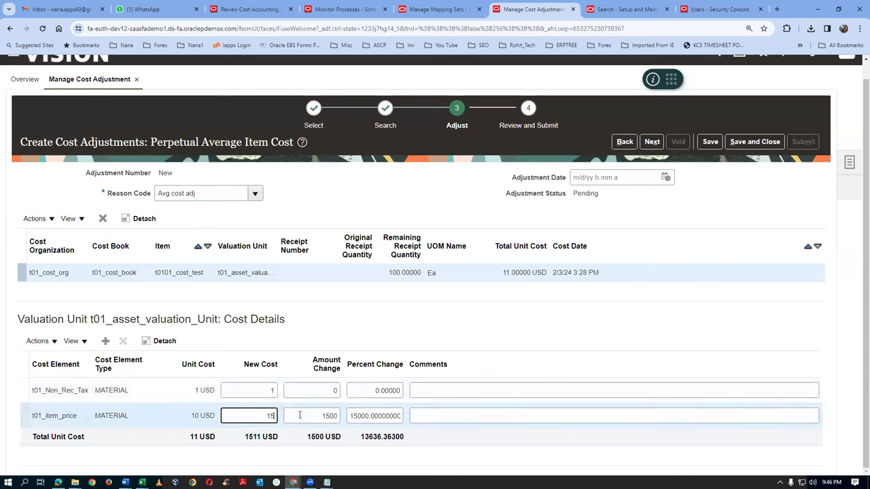
key("Tab")
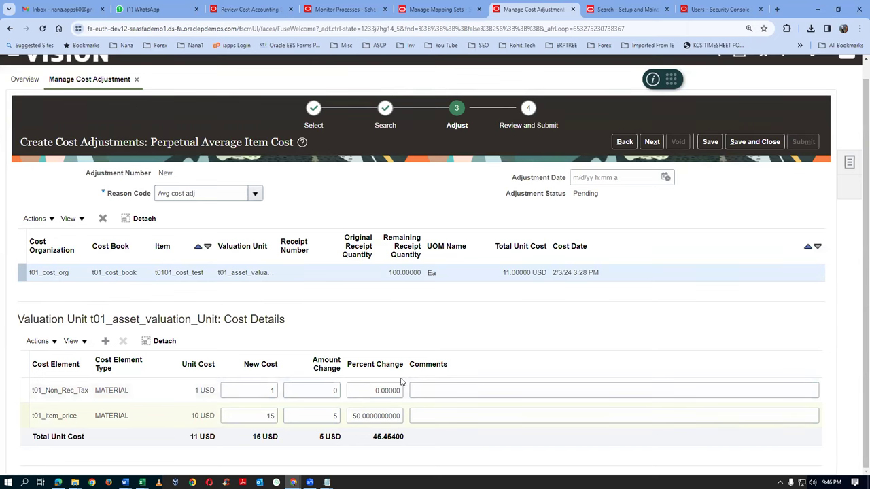
left_click(651, 141)
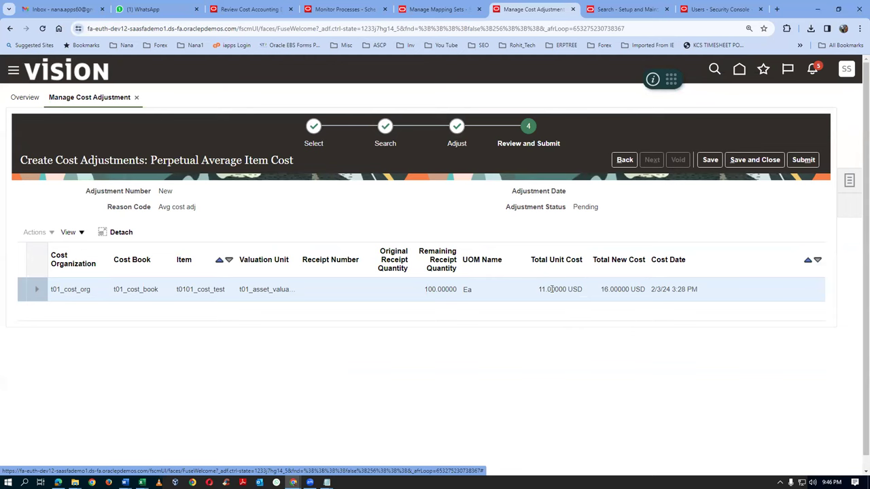
Submit cost adjustment 3099 and acknowledge the confirmation
left_click(806, 161)
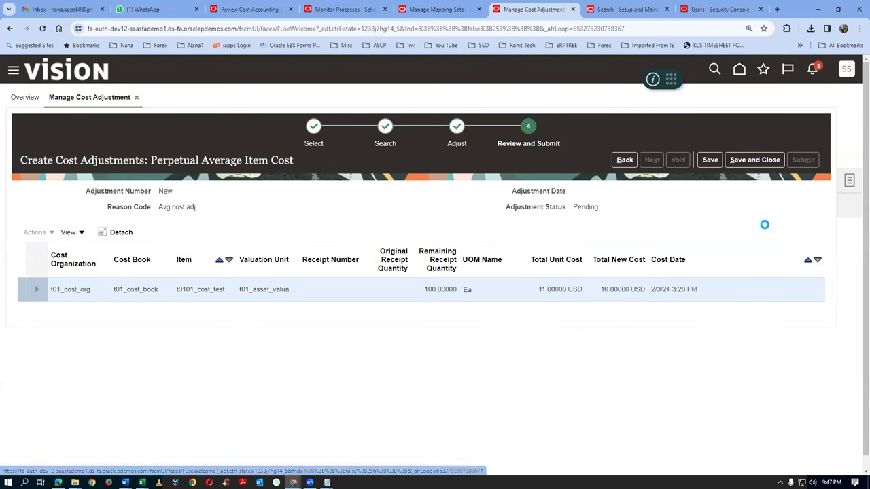
left_click(517, 281)
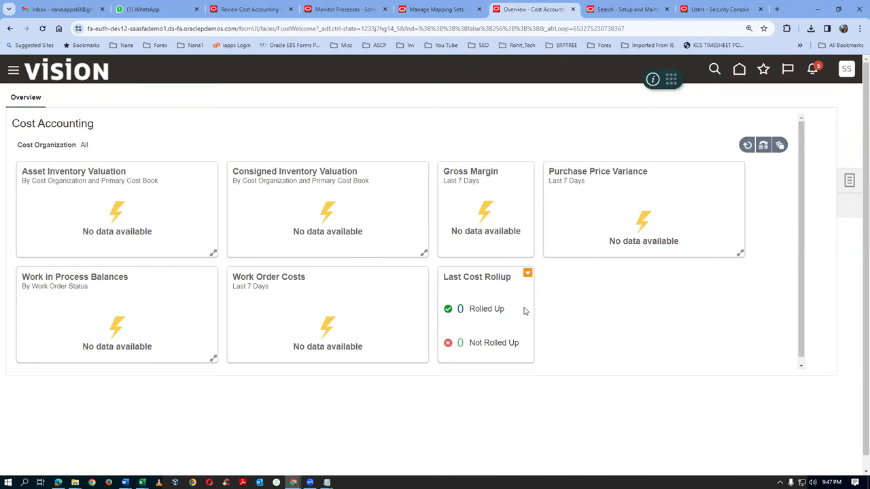
Submit a Create Cost Accounting Distributions run for t01_run_control and acknowledge the submission
left_click(850, 184)
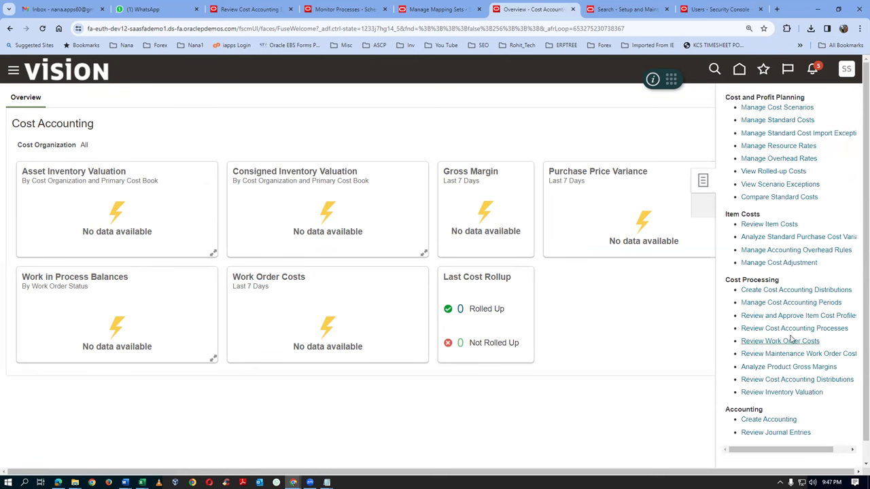
left_click(792, 290)
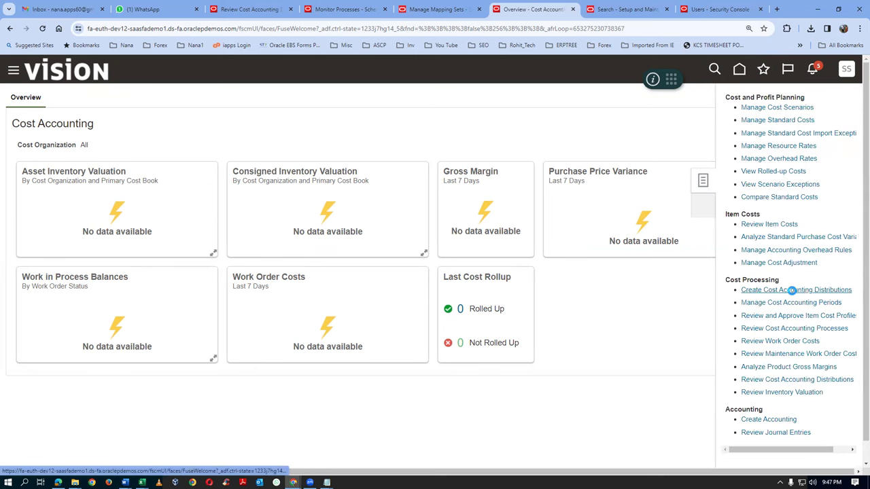
left_click(176, 189)
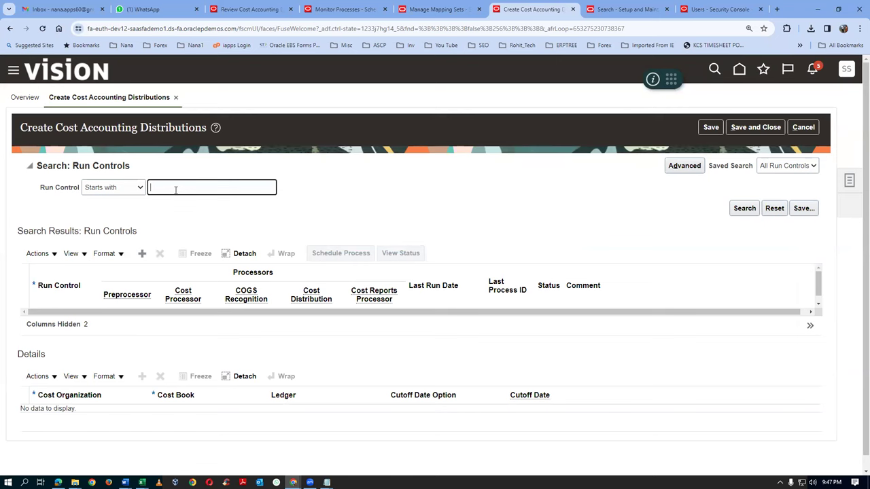
type("t01")
left_click(744, 208)
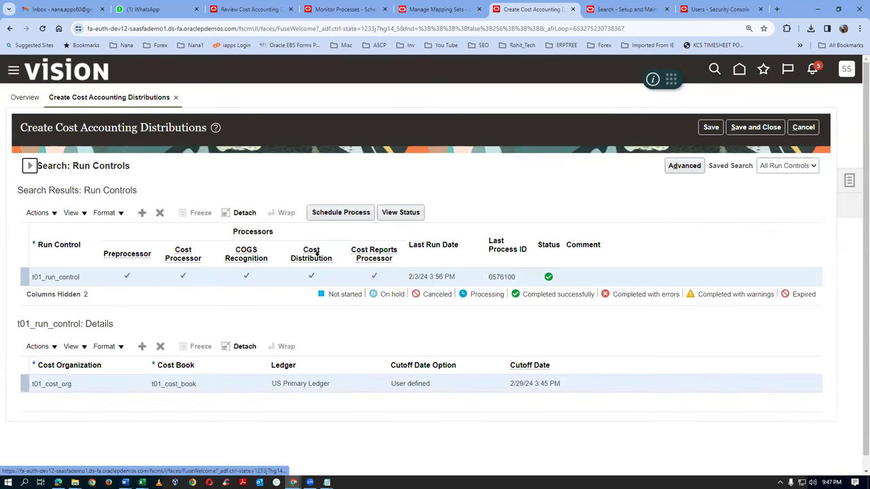
left_click(333, 214)
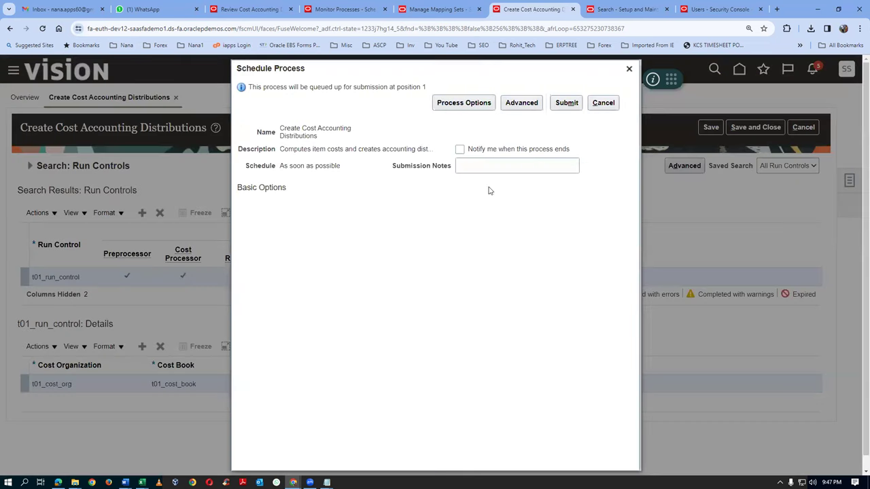
left_click(565, 104)
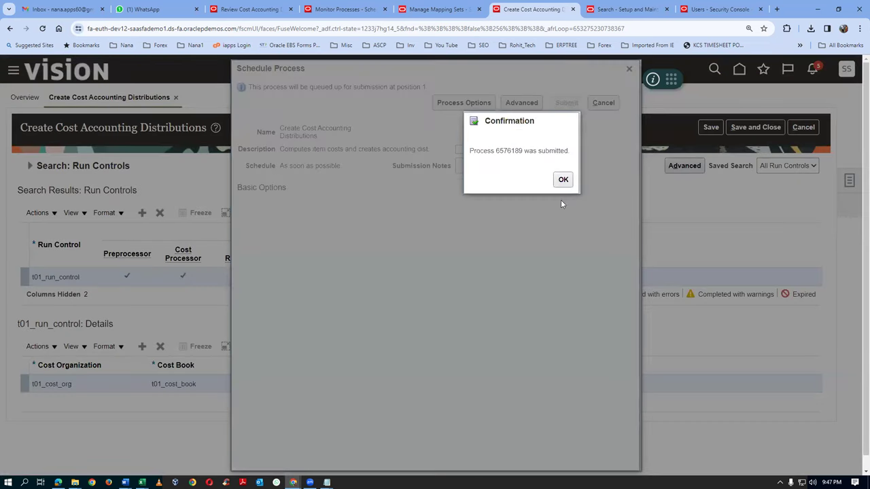
left_click(562, 180)
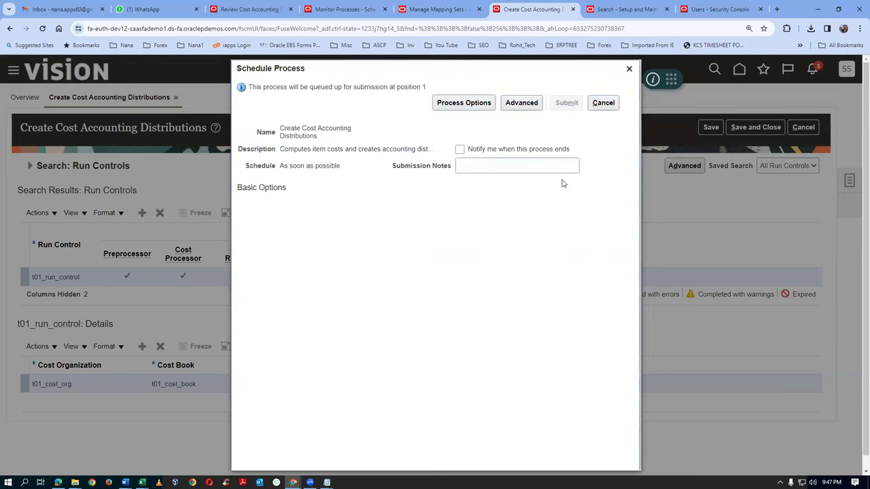
left_click(629, 69)
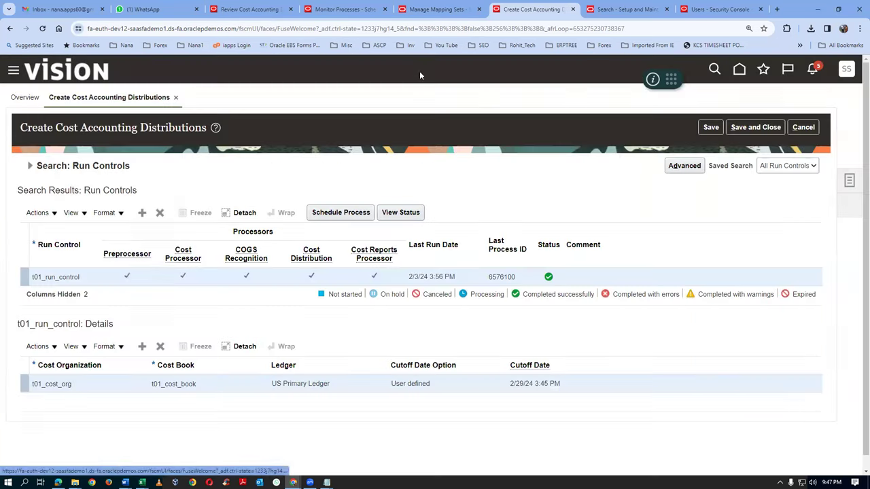
Refresh Monitor Processes to check the new run, then save and close the run controls page
left_click(416, 11)
left_click(329, 12)
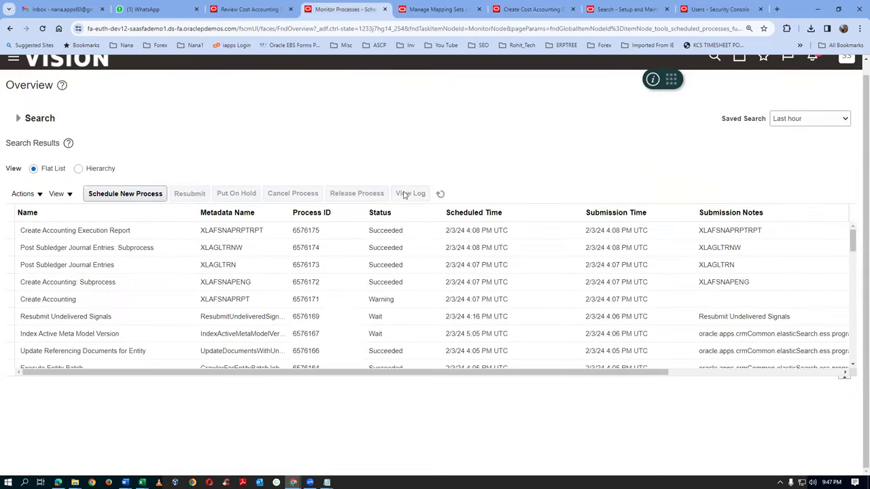
left_click(443, 195)
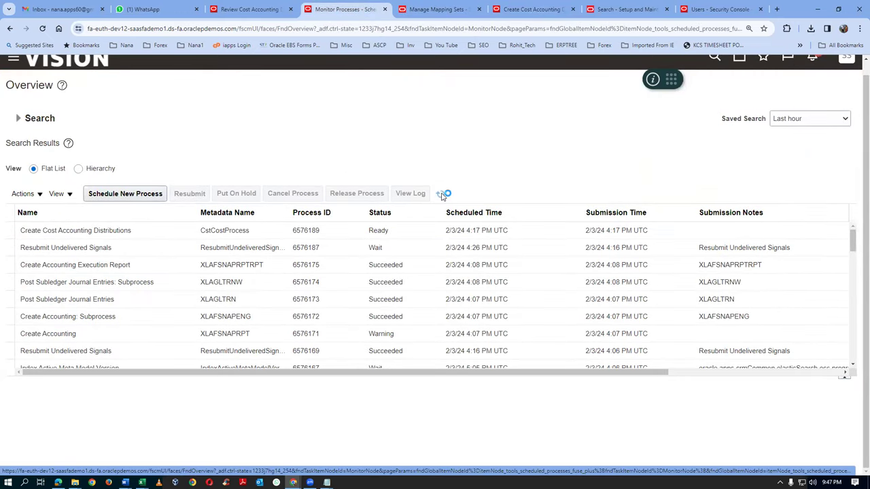
left_click(442, 195)
left_click(440, 195)
left_click(523, 10)
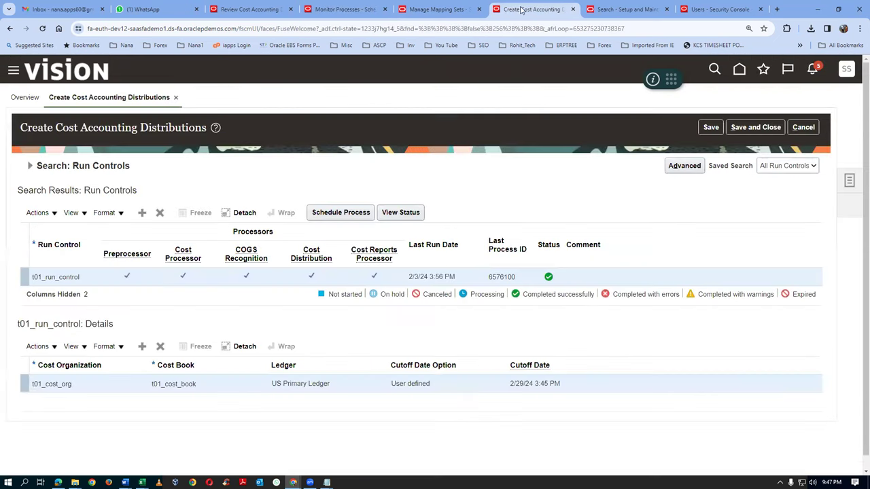
left_click(754, 128)
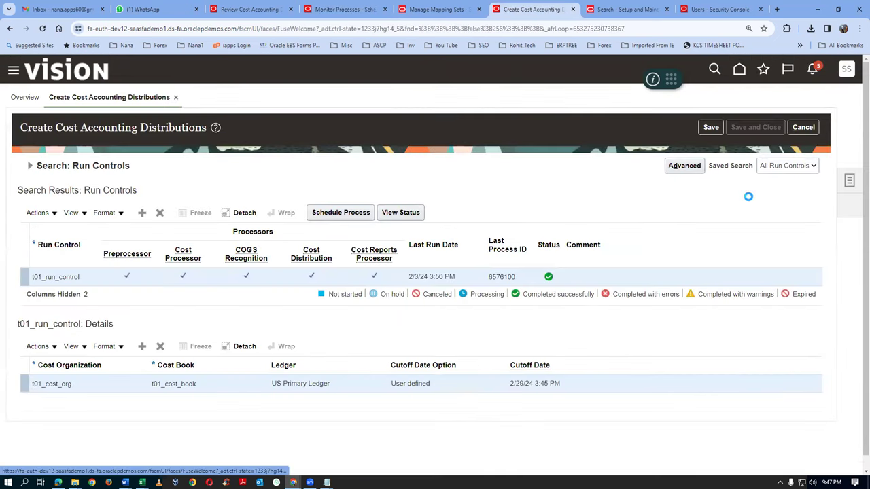
In Review Cost Accounting Distributions, set Cost Organization and Item to Starts with, item t01
left_click(850, 182)
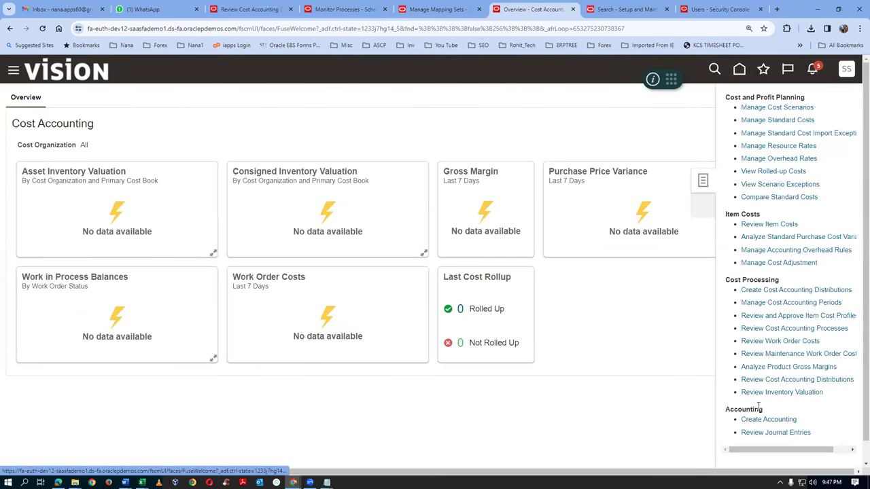
left_click(767, 380)
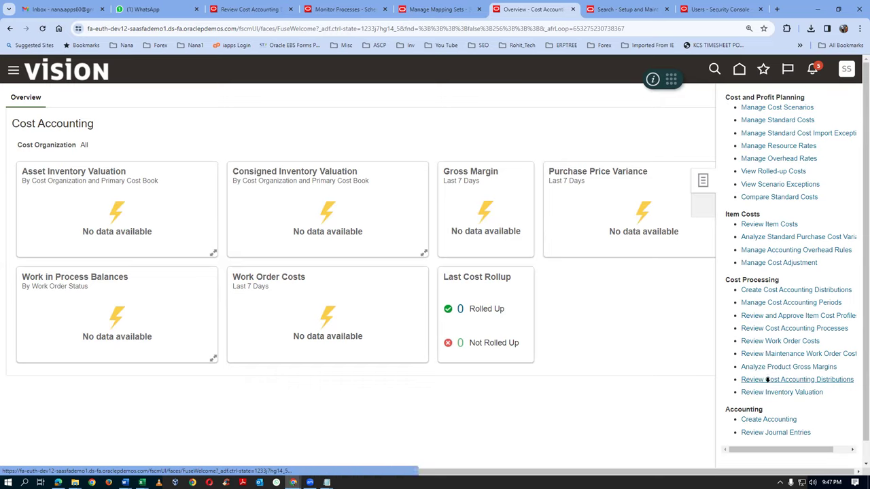
left_click(145, 242)
left_click(143, 251)
left_click(229, 239)
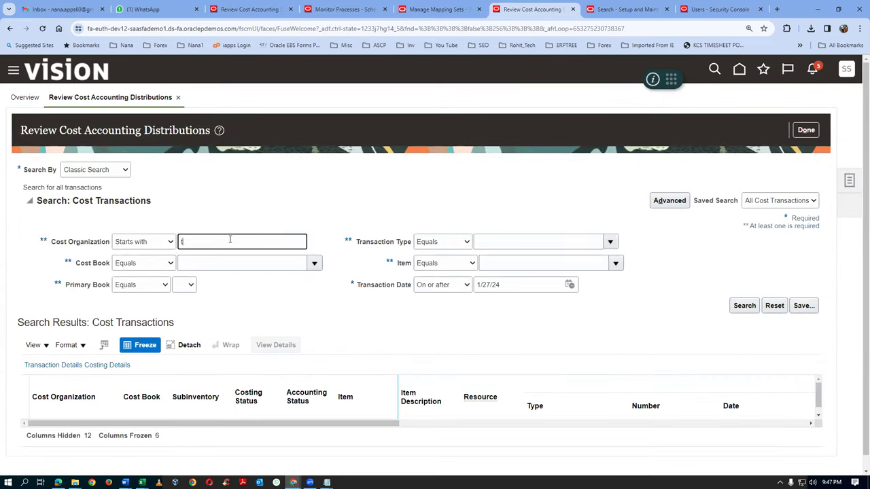
left_click(456, 263)
left_click(451, 278)
left_click(448, 263)
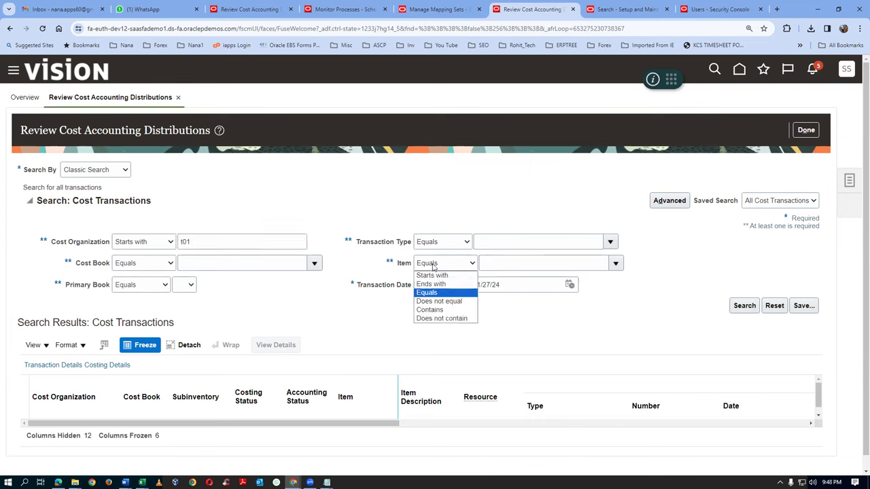
left_click(428, 274)
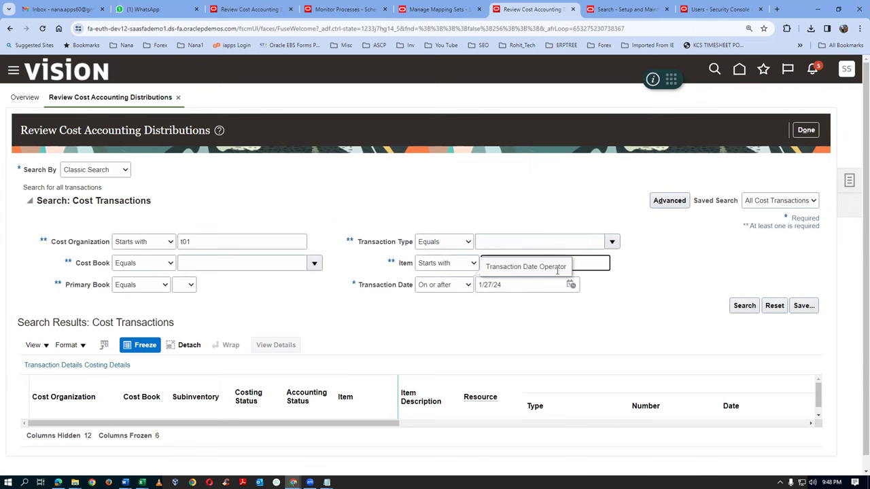
type("t01")
key("Tab")
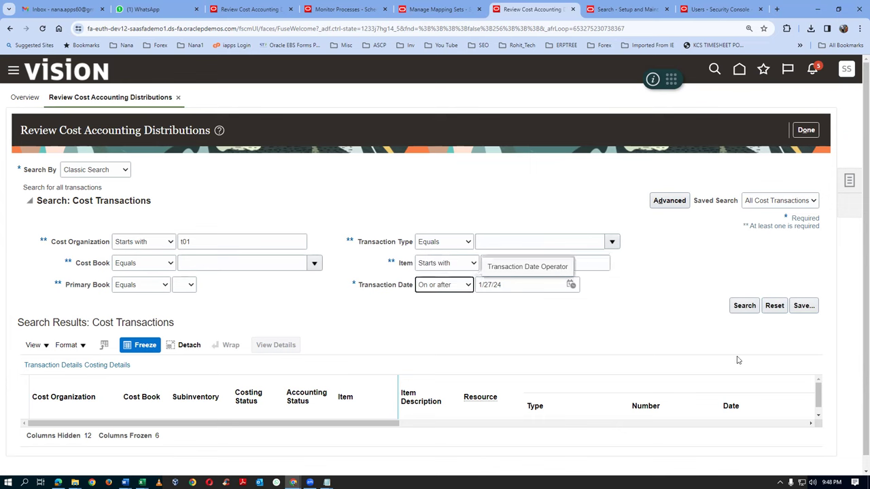
Search cost transactions for cost organization t01_cost_org and select the User Cost Adjustment row
left_click(752, 310)
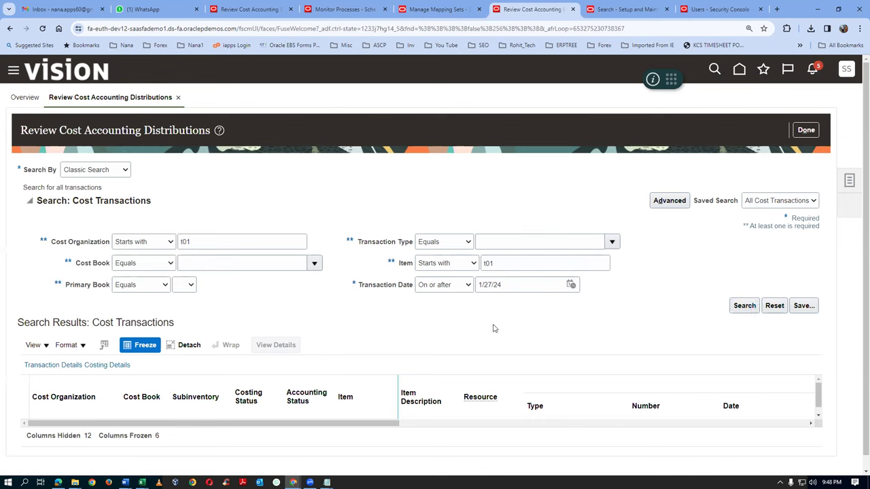
left_click(752, 309)
left_click(227, 244)
type("_cost_org")
key("Tab")
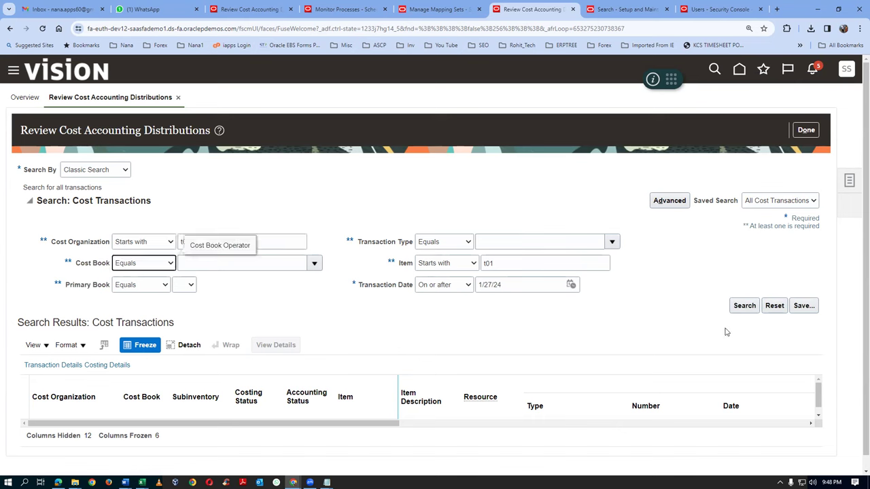
left_click(741, 307)
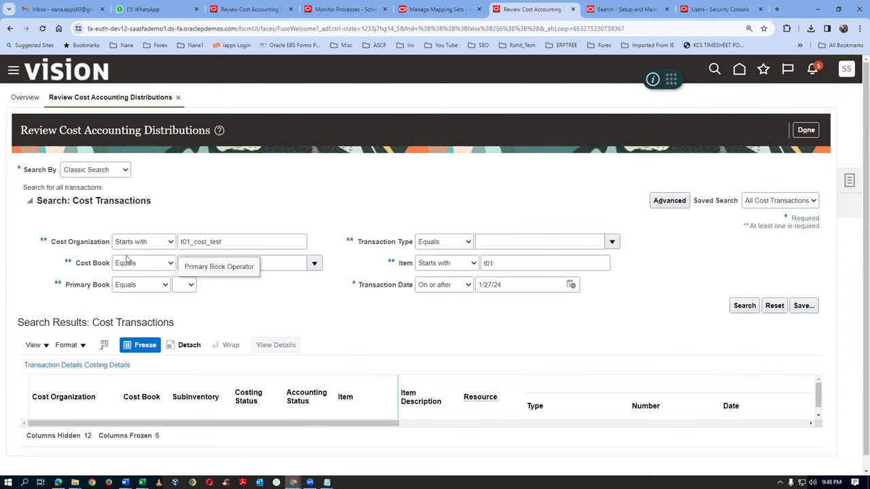
left_click(269, 242)
key("BackSpace")
key("BackSpace")
key("BackSpace")
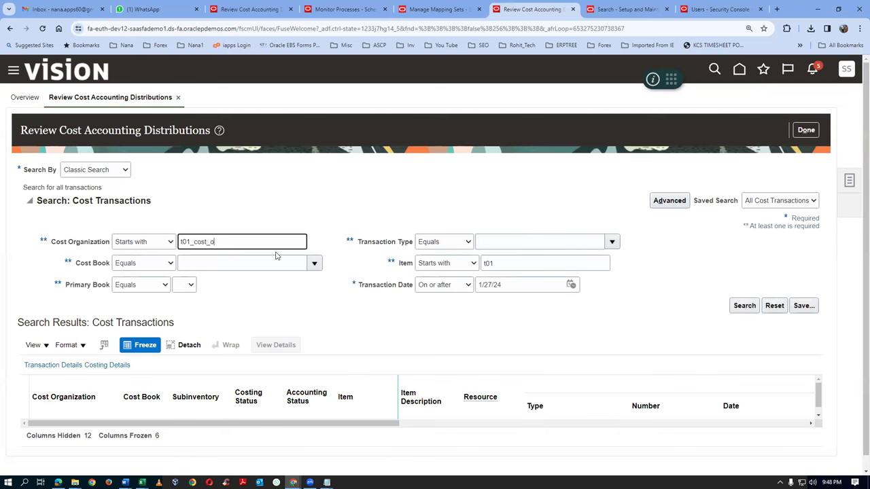
type("org")
left_click(750, 306)
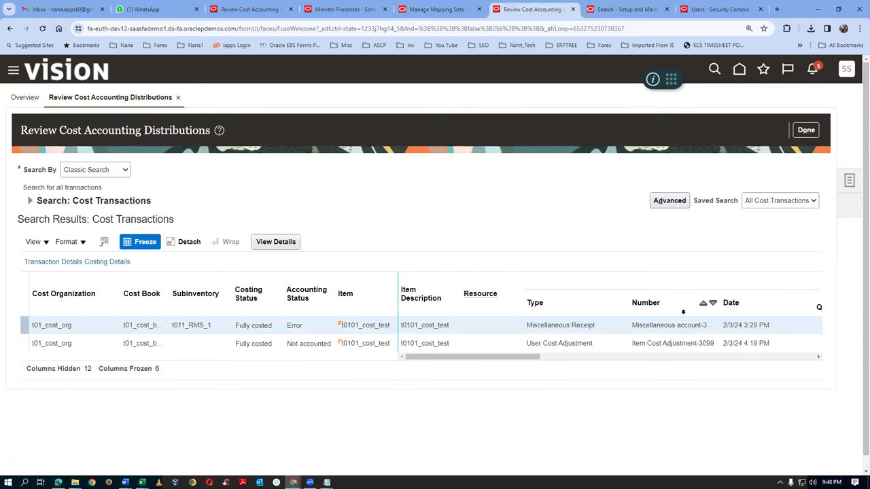
left_click(602, 349)
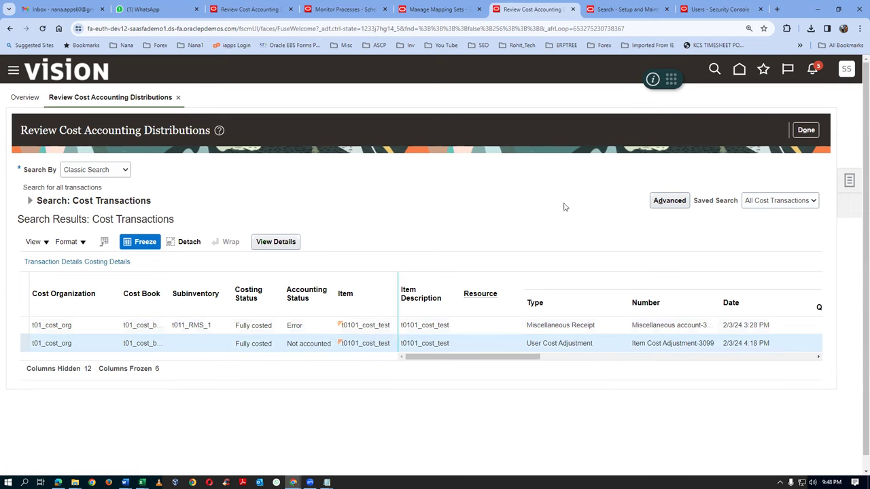
right_click(538, 11)
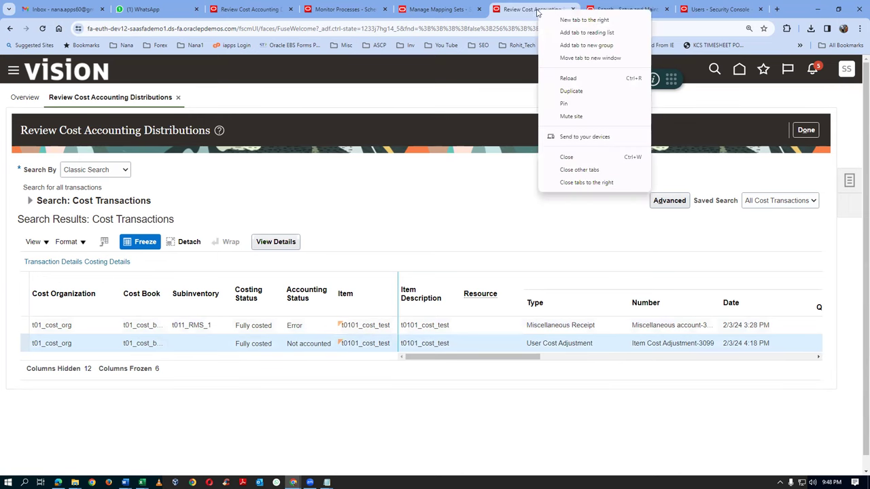
Duplicate the tab and go from Cost Overview to Review Item Costs
left_click(571, 90)
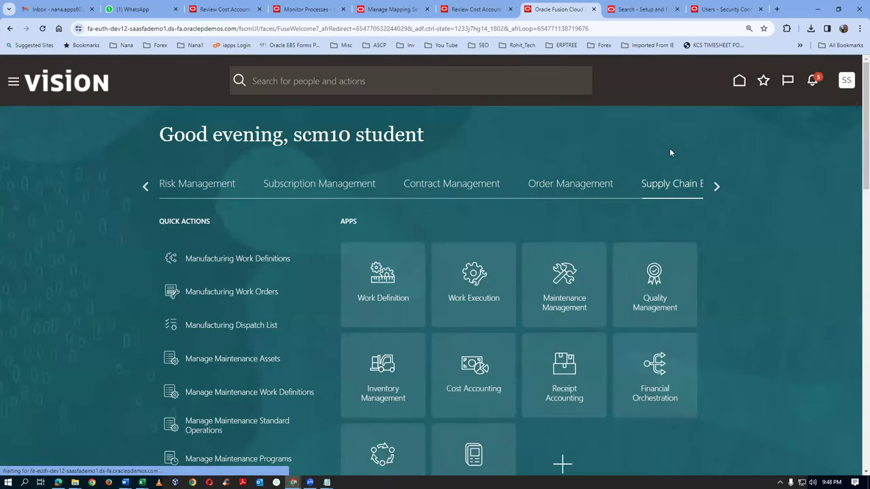
left_click(763, 80)
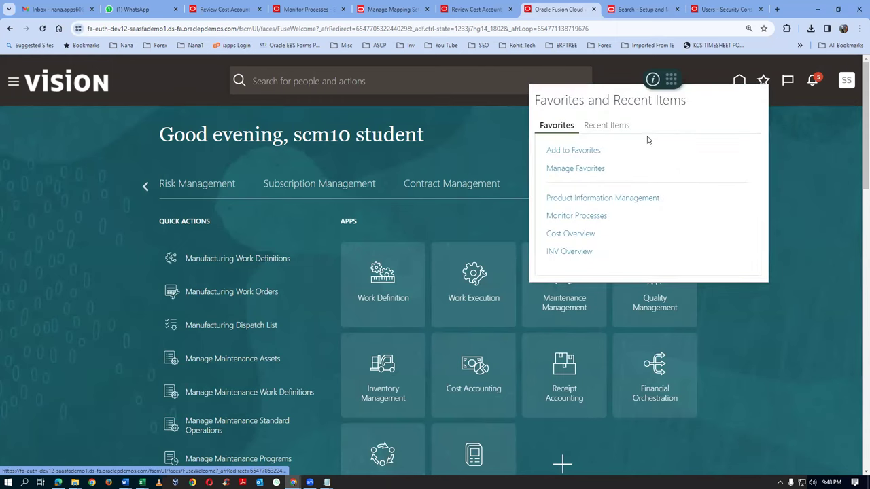
left_click(569, 234)
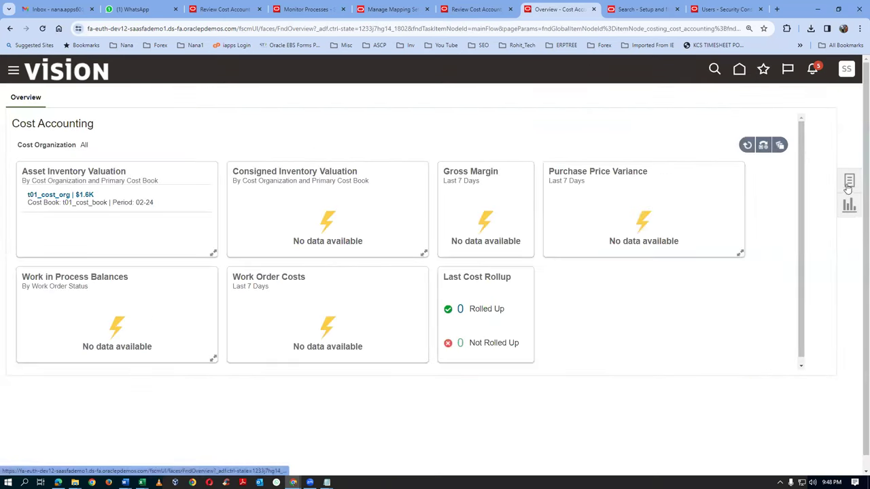
left_click(849, 183)
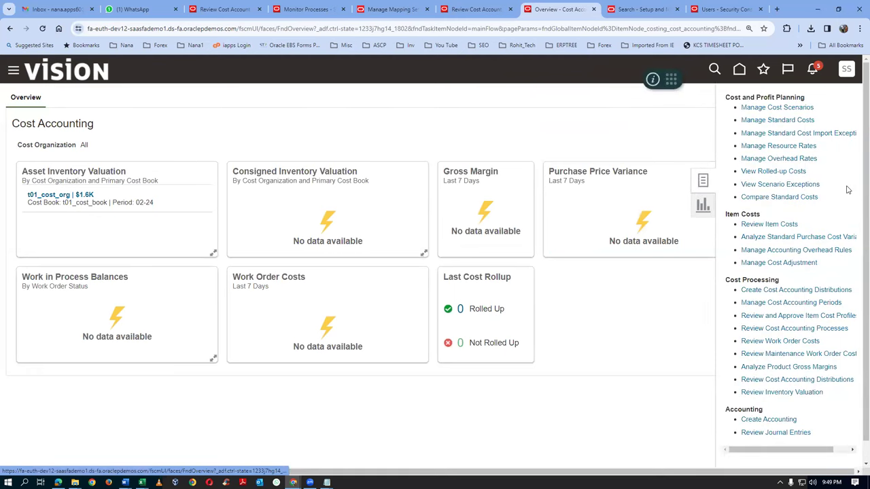
left_click(777, 226)
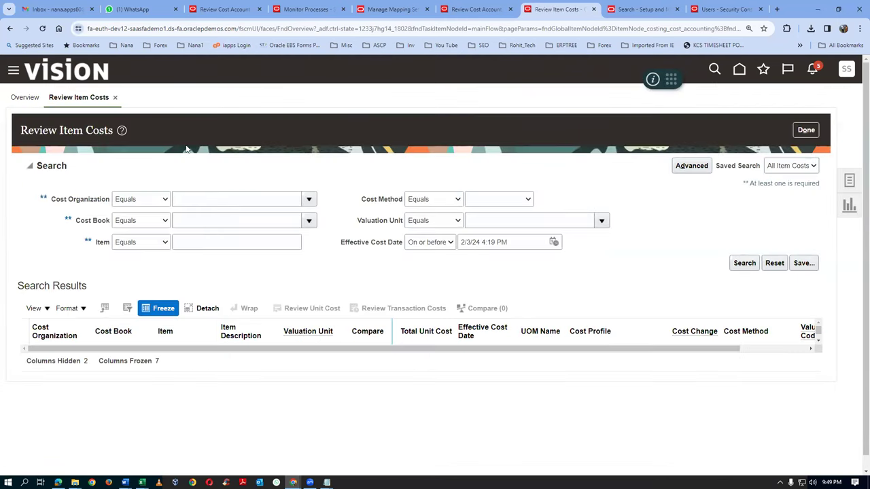
Search item costs starting with t01, showing t0101_cost_test at 16 USD, then return to the distributions tab
left_click(136, 199)
left_click(132, 209)
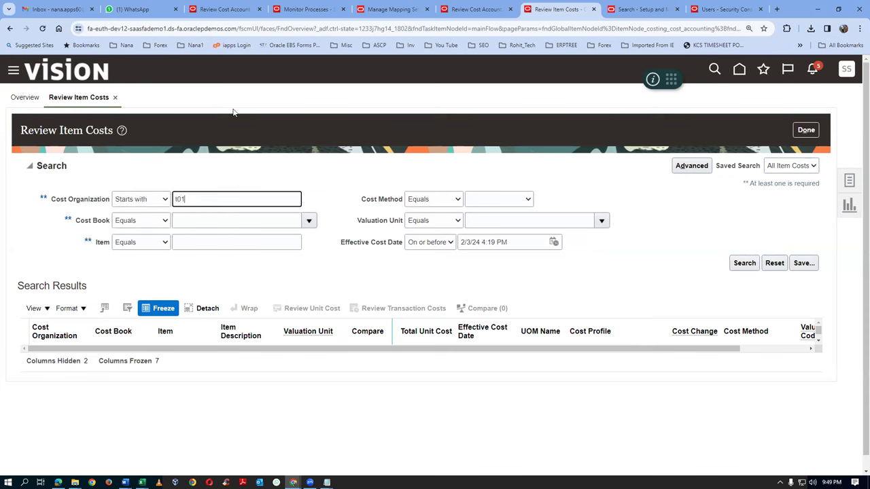
left_click(133, 242)
left_click(129, 252)
left_click(189, 237)
type("t01")
key("Tab")
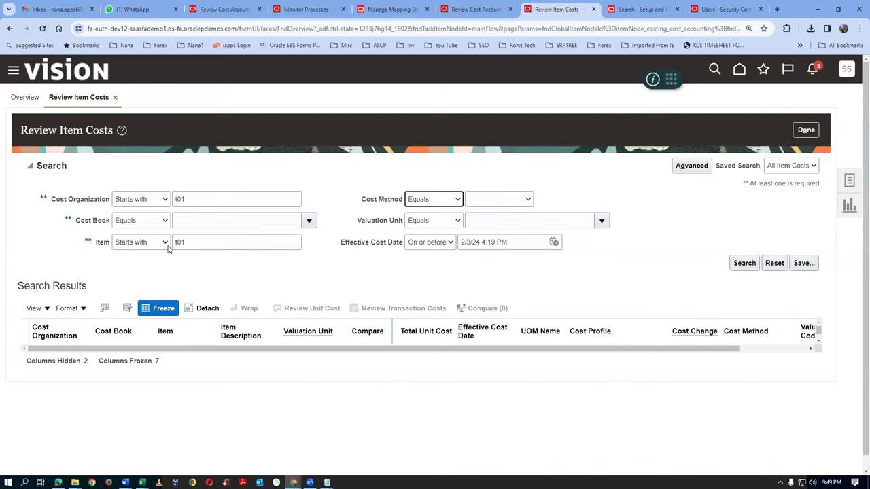
left_click(744, 264)
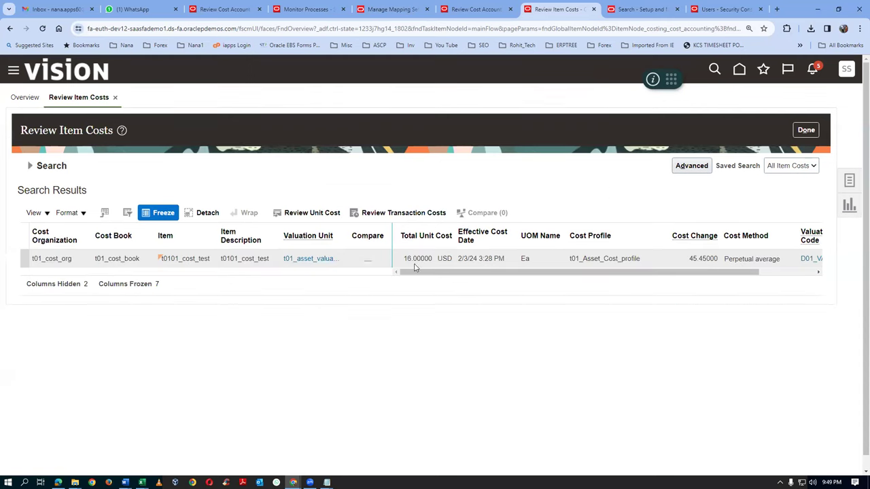
key("ctrl+shift+Tab")
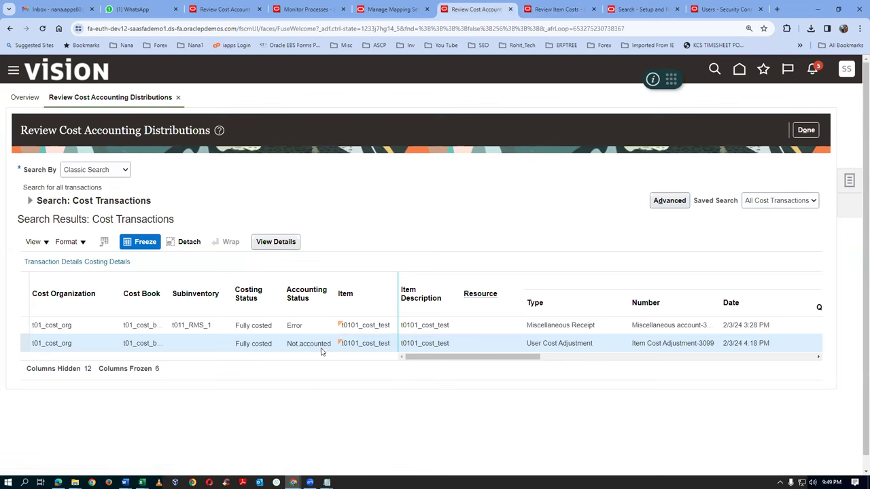
Inspect the Miscellaneous Receipt and User Cost Adjustment rows, then close Review Item Costs with Done
left_click(315, 332)
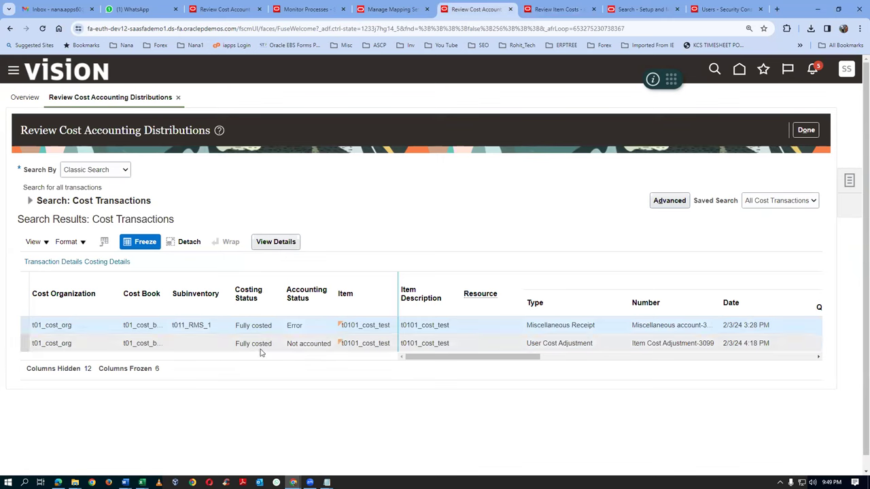
left_click(260, 351)
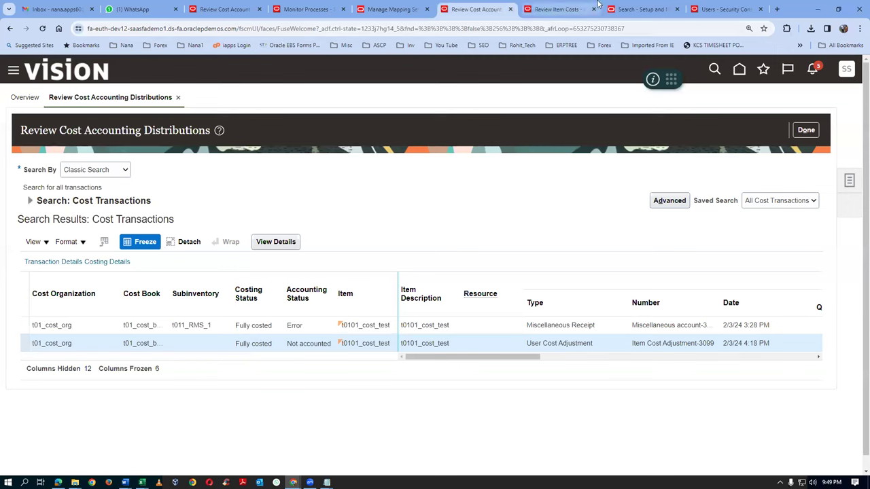
left_click(574, 10)
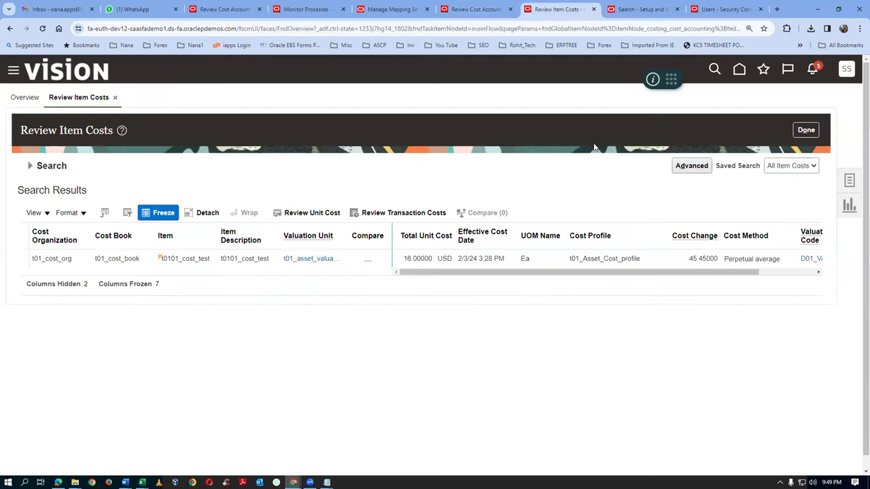
left_click(799, 132)
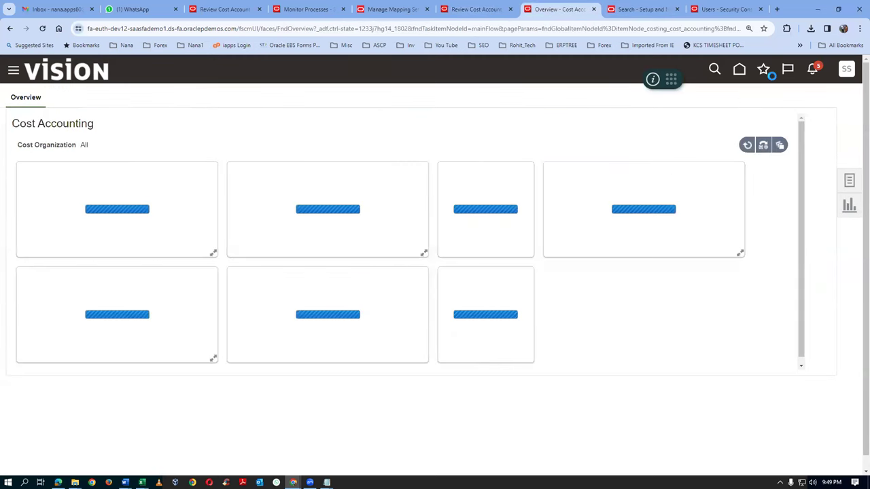
From the inventory overview, start a miscellaneous transaction of type Miscellaneous Receipt
left_click(764, 70)
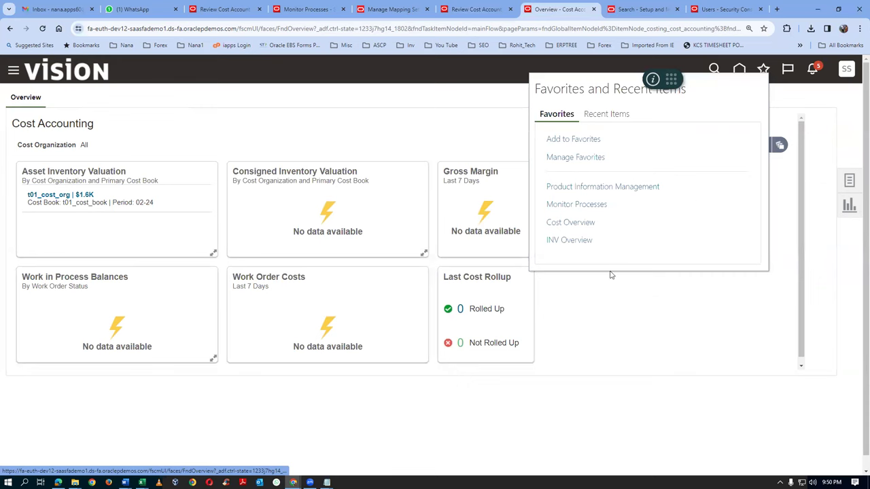
left_click(575, 240)
left_click(850, 181)
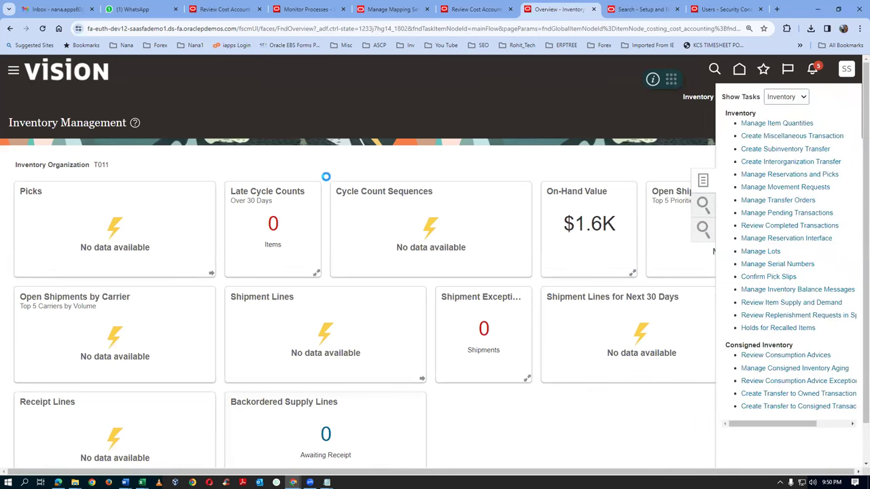
left_click(389, 203)
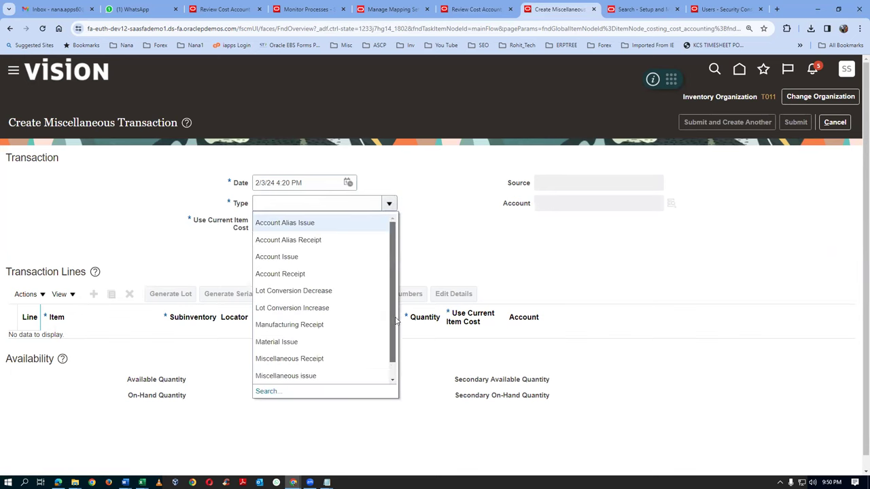
scroll(381, 320, "down", 1)
left_click(316, 345)
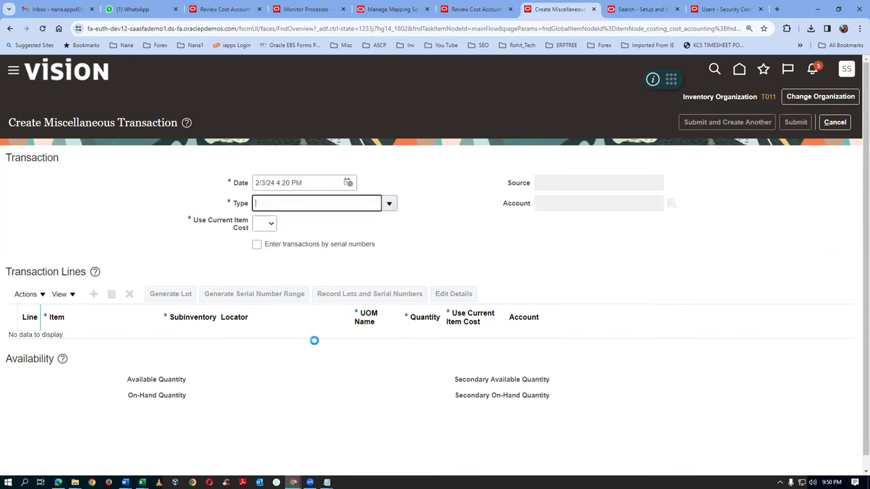
left_click(588, 201)
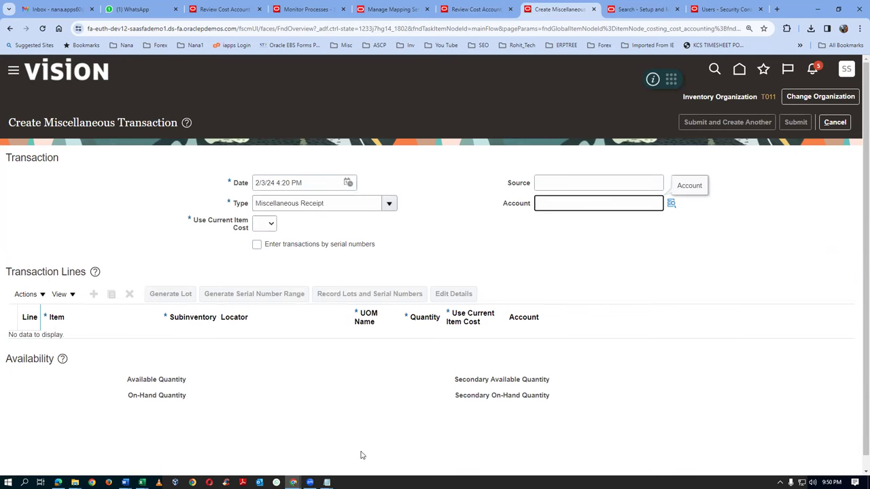
Paste account 101.10.15925.000.000.000, set Use Current Item Cost to No, and add a line
key("alt+Tab")
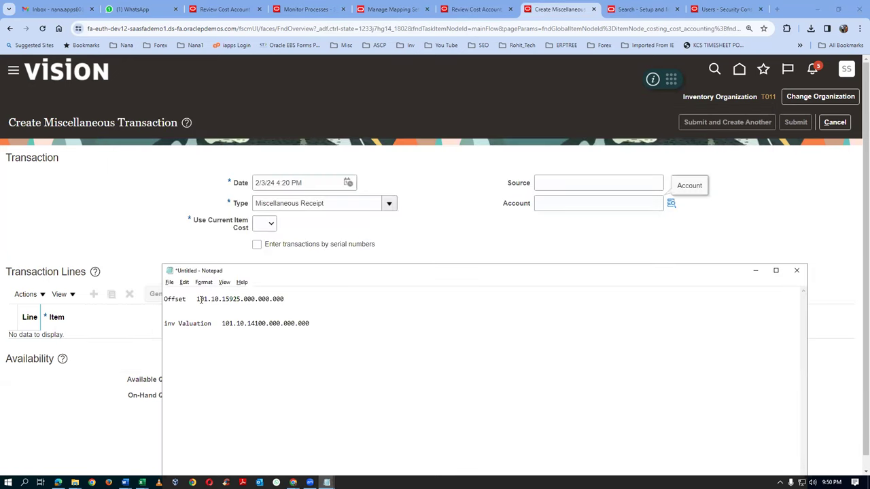
left_click_drag(197, 299, 306, 297)
key("ctrl+c")
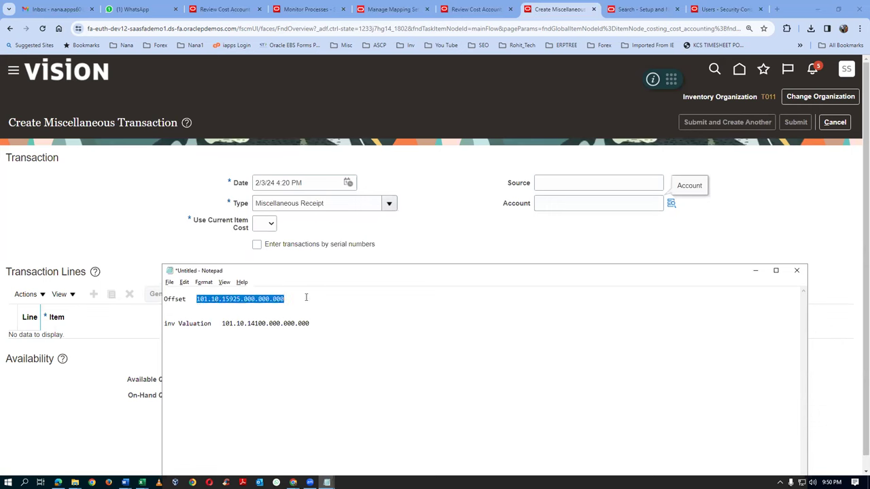
left_click(601, 205)
key("ctrl+v")
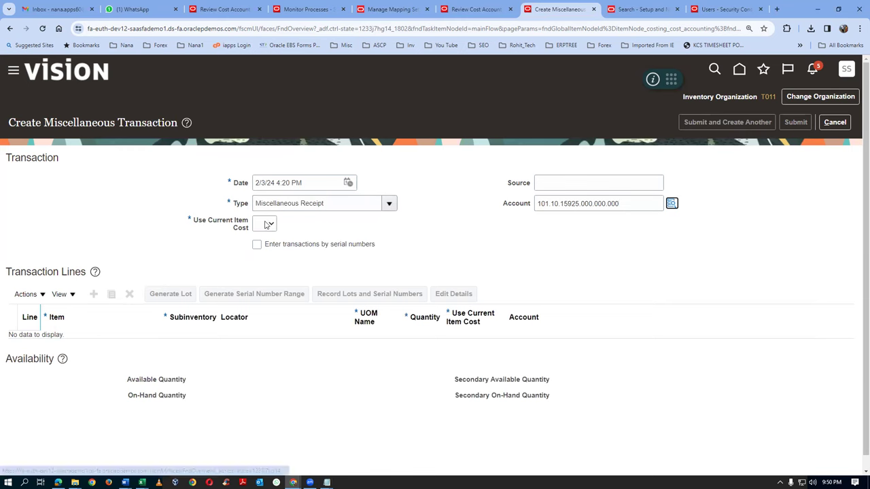
left_click(266, 224)
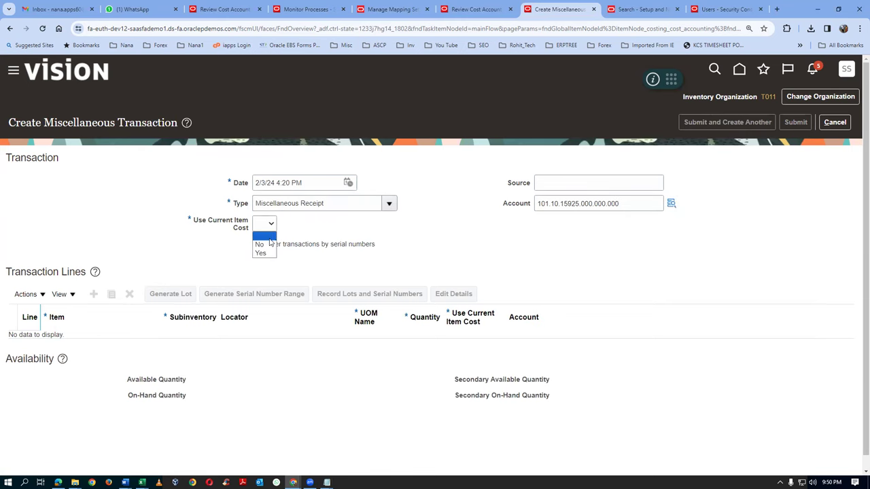
left_click(264, 245)
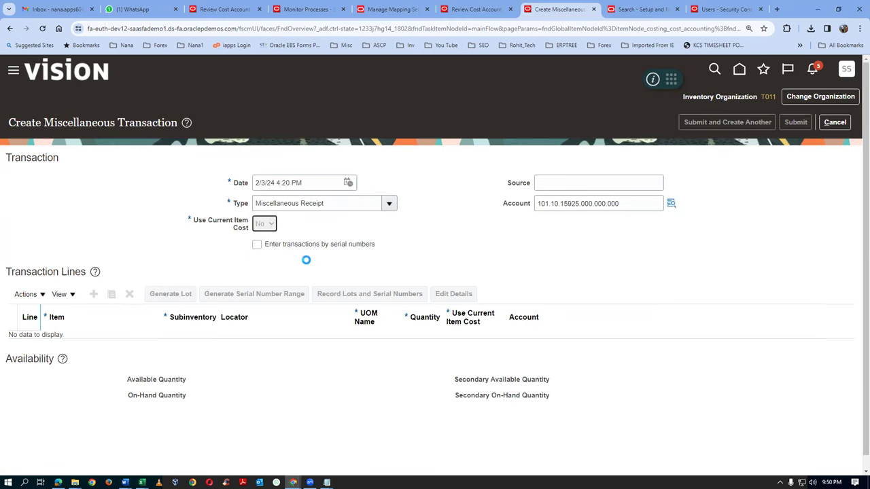
left_click(95, 294)
Enter the line as 100 of t0101_cost_test into t011_RMS_1 and open its cost details
left_click(130, 343)
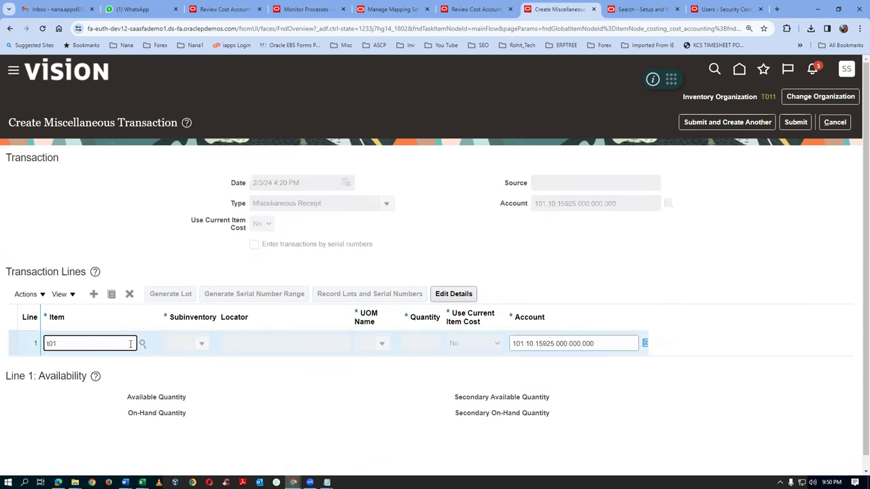
key("Tab")
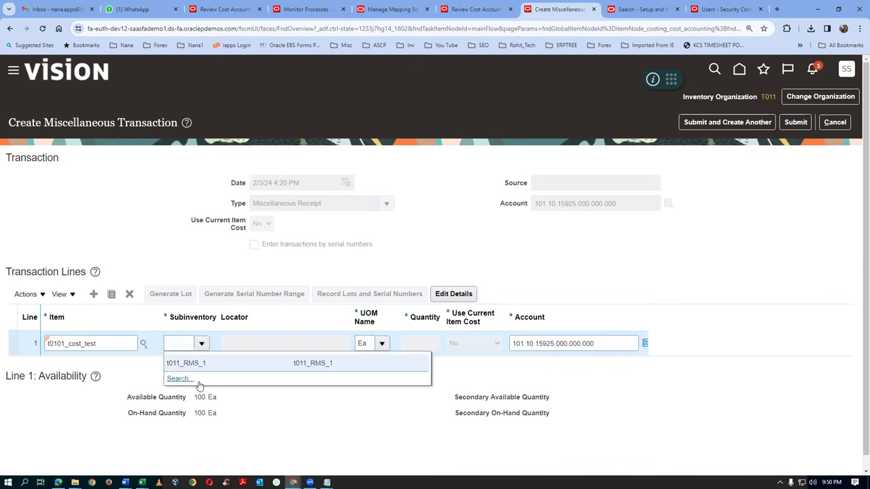
left_click(476, 294)
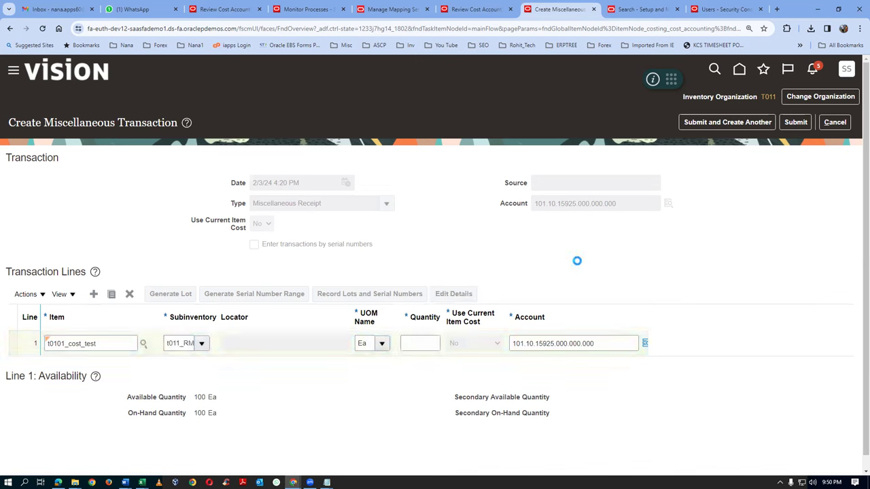
scroll(305, 260, "down", 3)
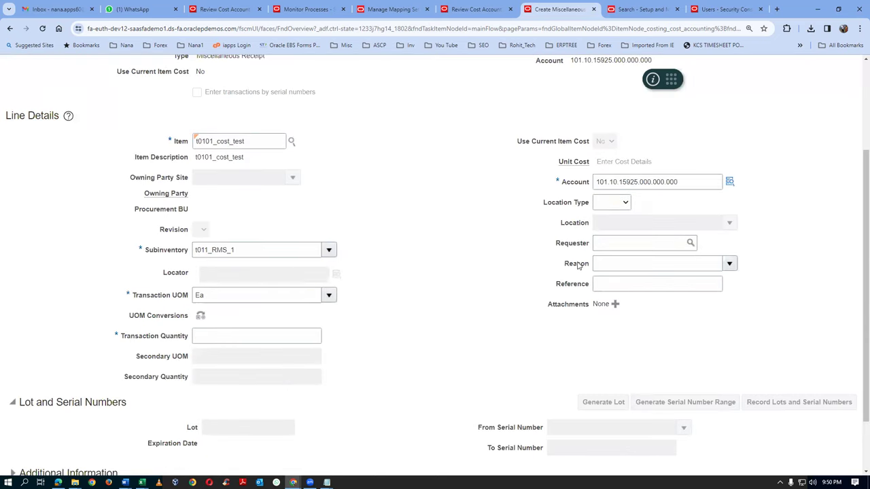
left_click(219, 336)
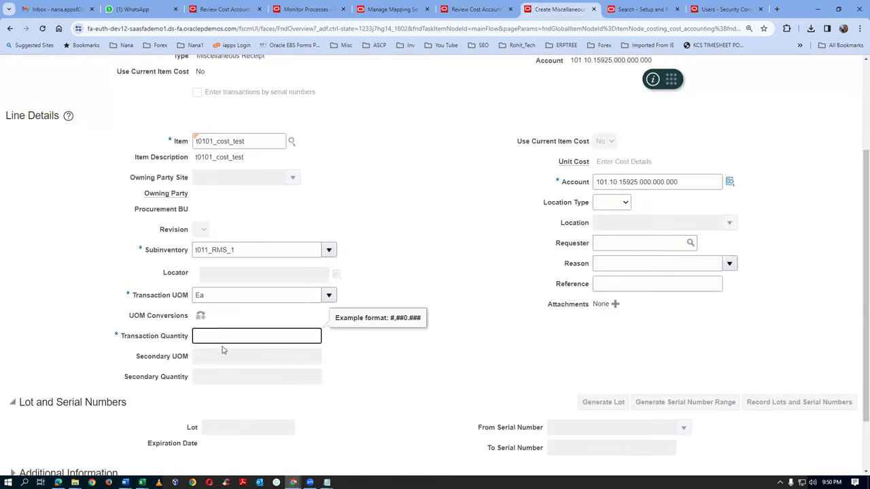
type("10")
key("Tab")
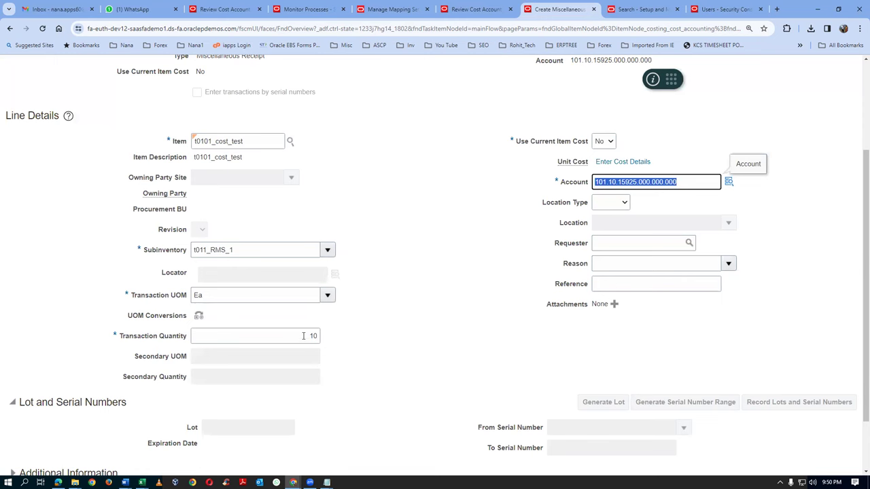
key("shift+Tab")
type("100")
key("Tab")
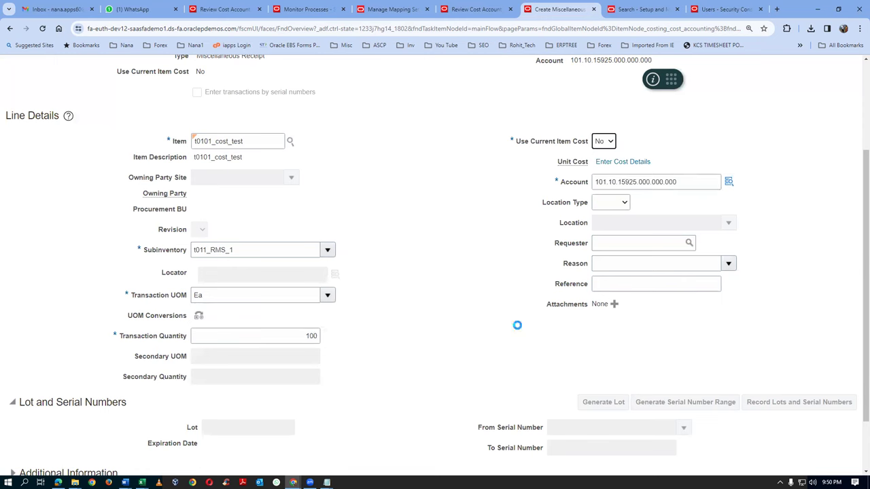
left_click(624, 163)
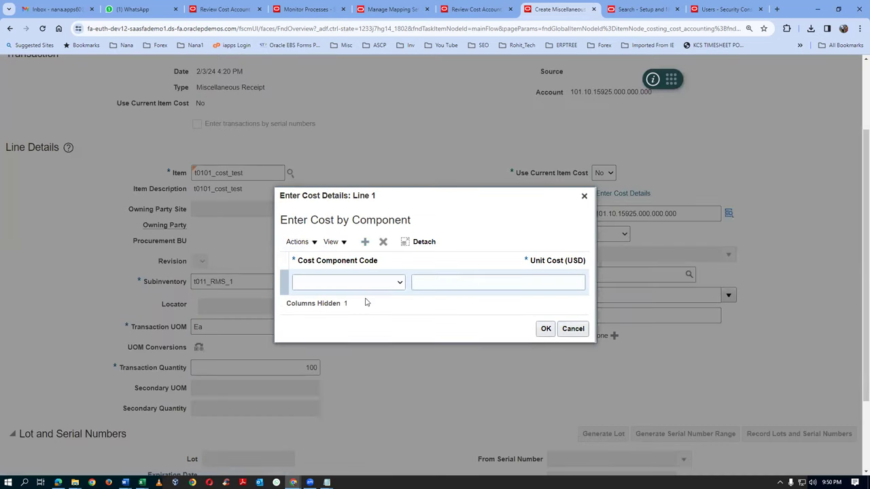
left_click(368, 283)
Cost the receipt at Item price 20 plus Nonrecoverable tax 2 (22.00 USD) and submit it
left_click(368, 304)
left_click(444, 282)
type("20")
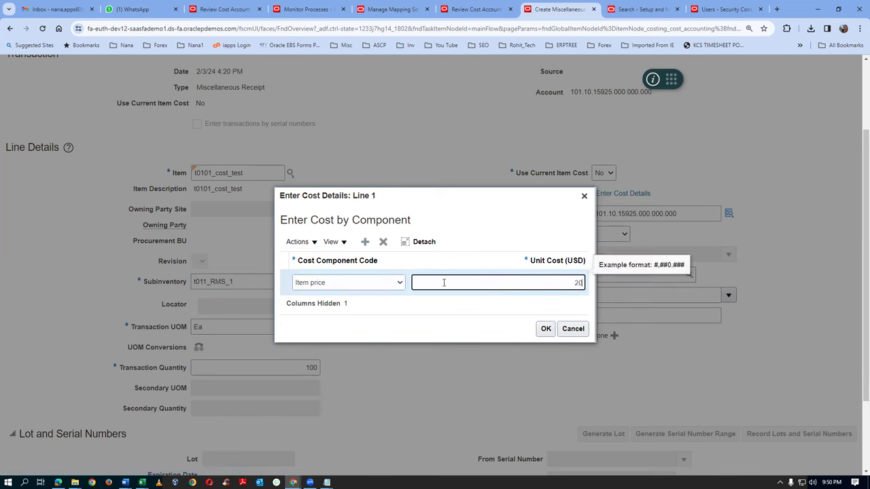
left_click(365, 242)
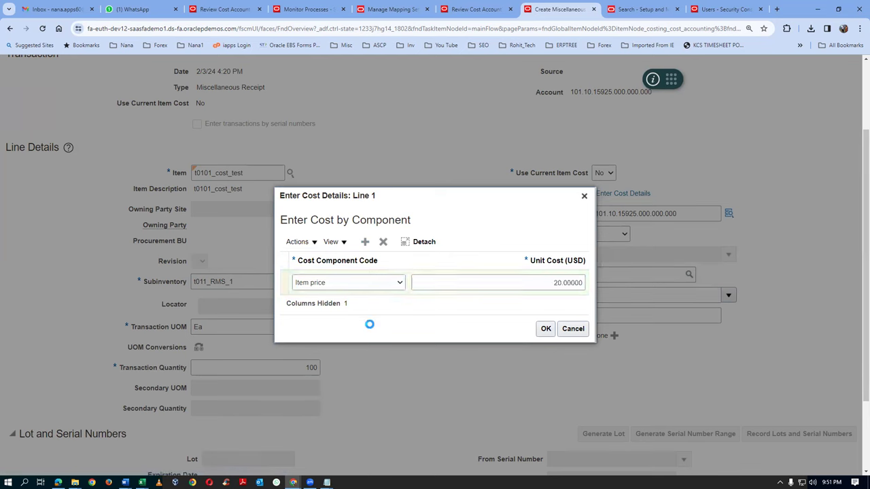
left_click(350, 272)
left_click(347, 300)
left_click(492, 272)
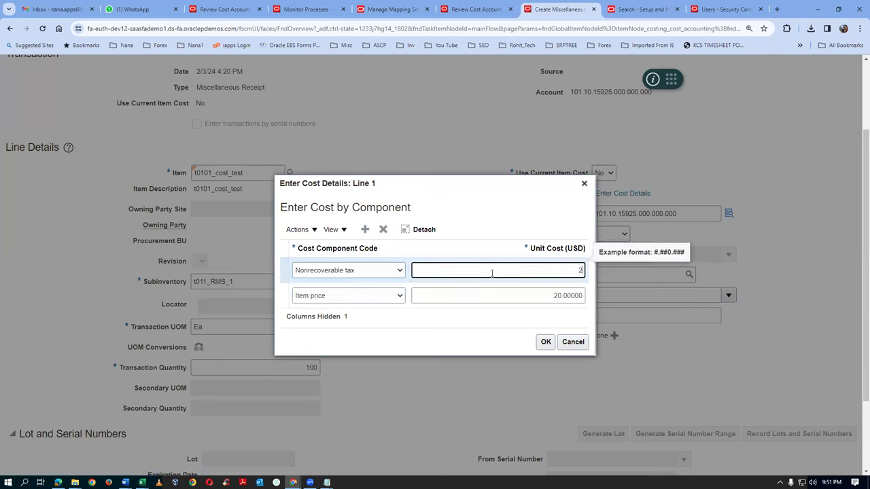
type("2")
key("Tab")
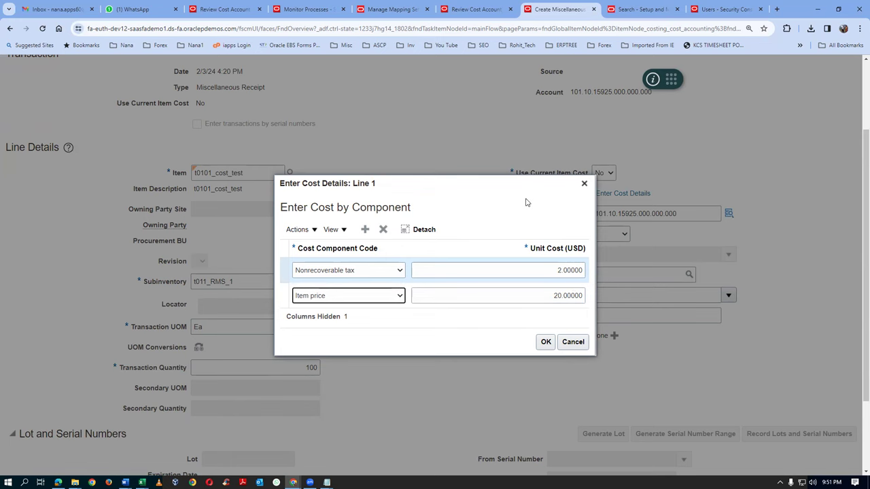
left_click(546, 346)
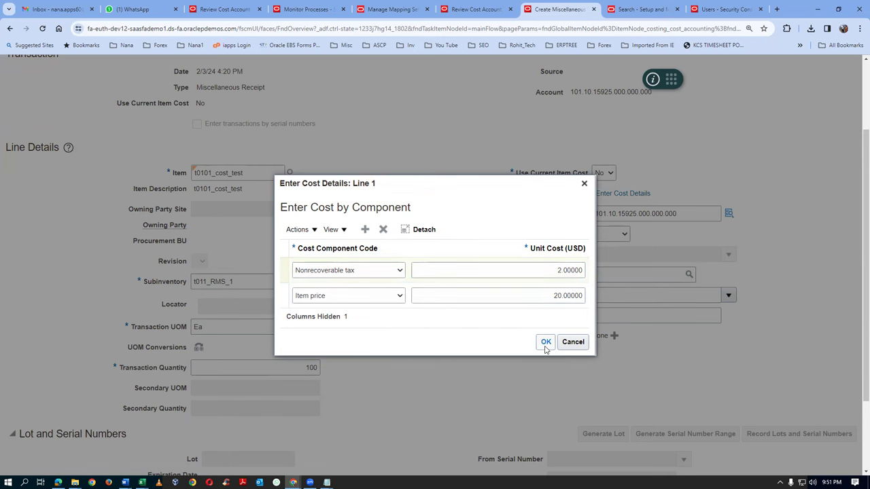
scroll(841, 175, "up", 3)
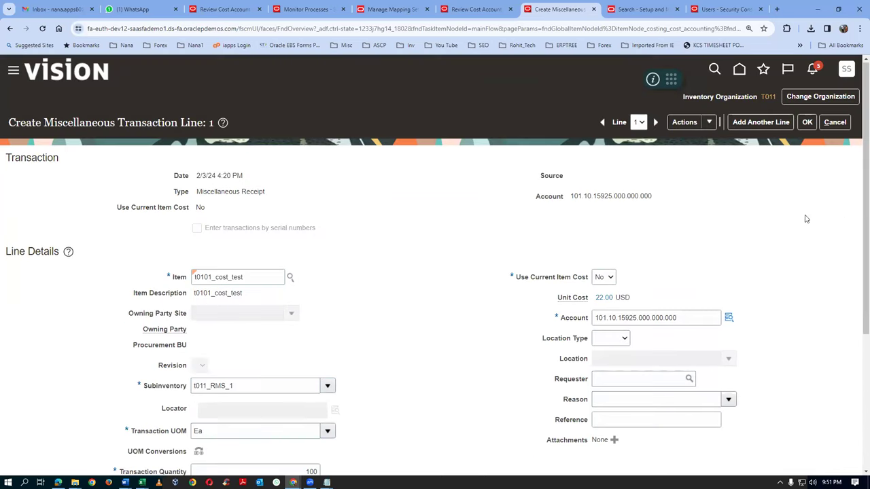
left_click(807, 122)
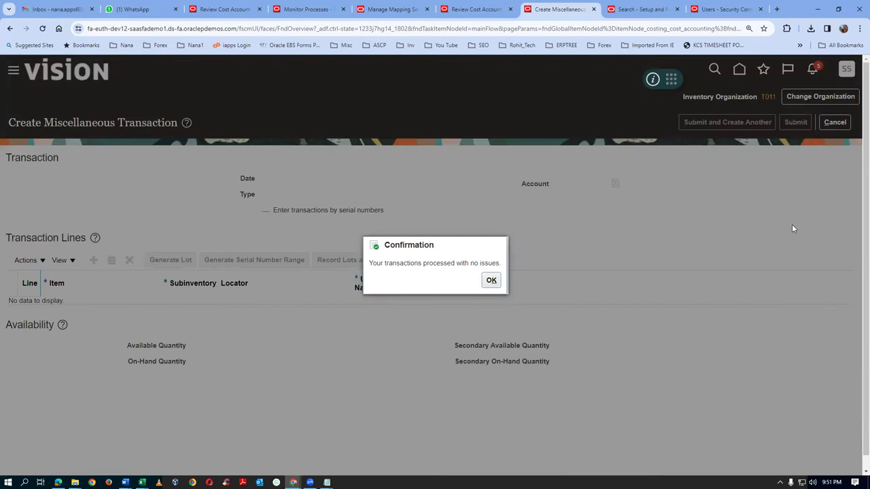
Submit Transfer Transactions from Inventory to Costing for t01_cost_org, then return to the distributions review
left_click(490, 280)
left_click(319, 8)
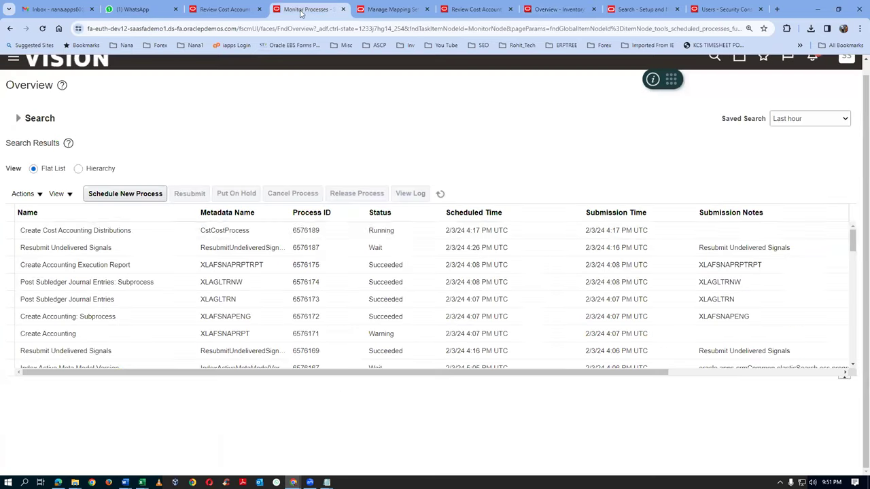
left_click(120, 194)
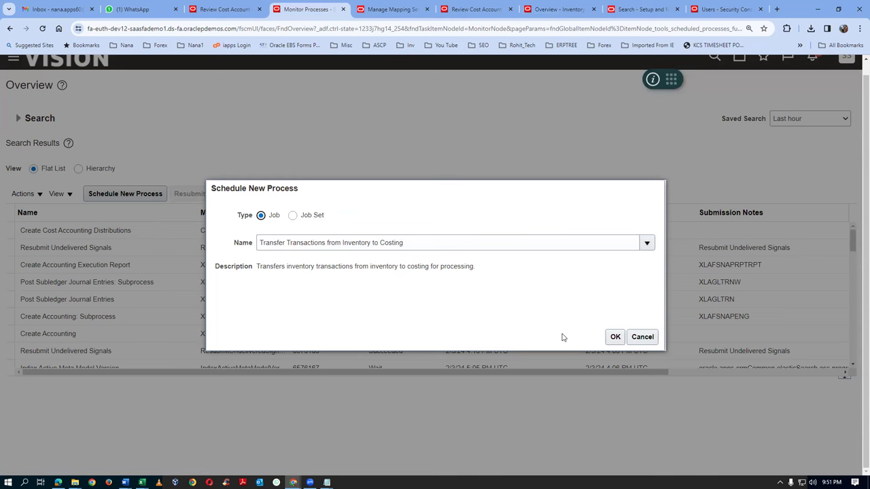
left_click(613, 338)
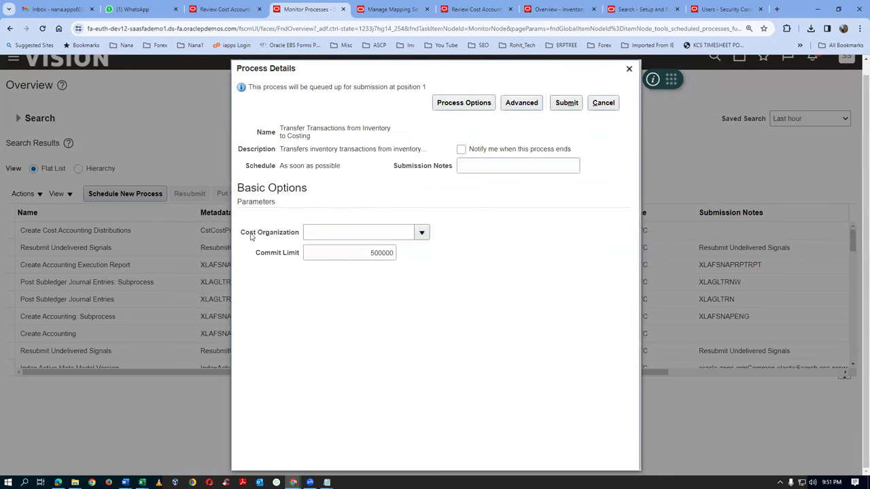
left_click(327, 232)
type("t01")
key("Tab")
left_click(567, 103)
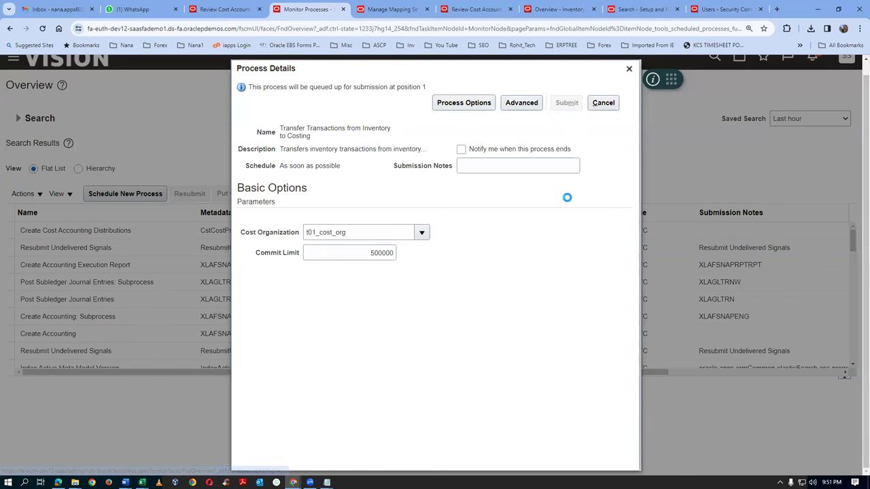
left_click(564, 180)
left_click(630, 69)
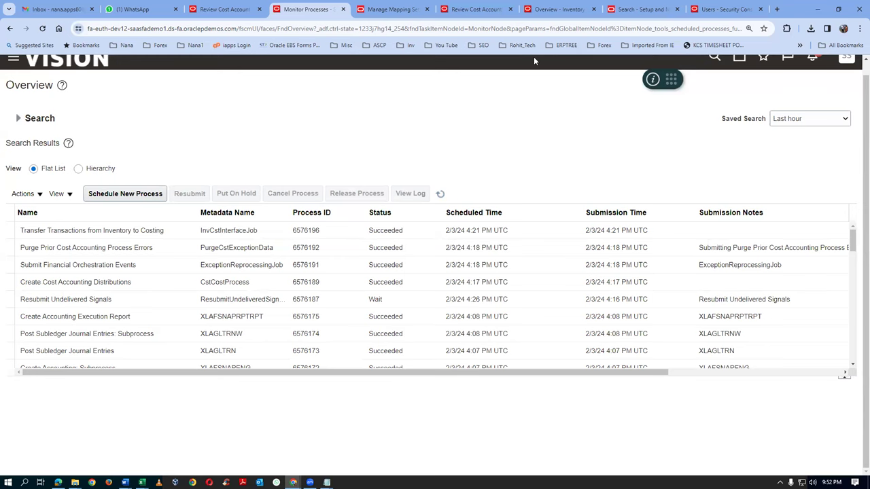
left_click(480, 9)
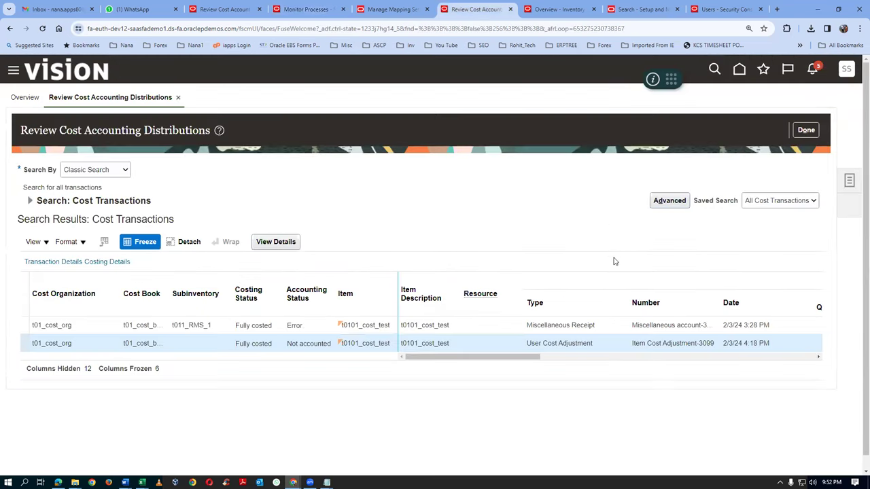
Schedule and submit Create Cost Accounting Distributions for t01_run_control, then go to the process monitor
left_click(849, 182)
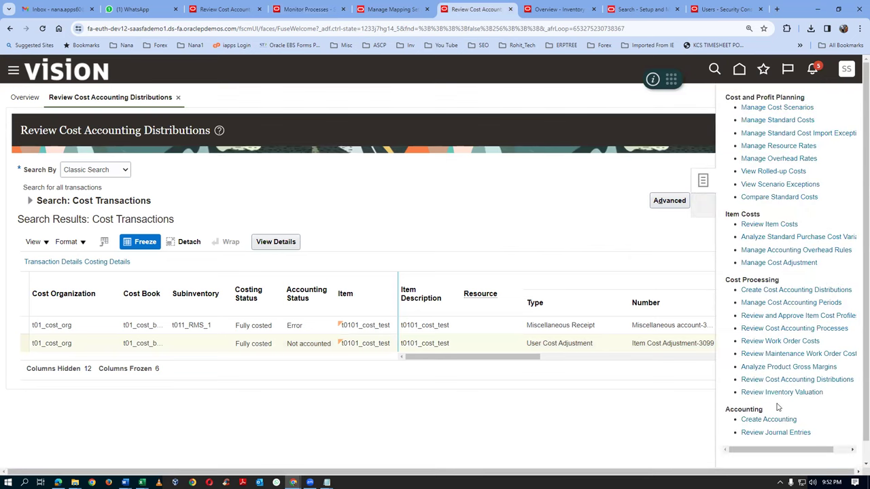
left_click(768, 291)
left_click(178, 184)
type("t01")
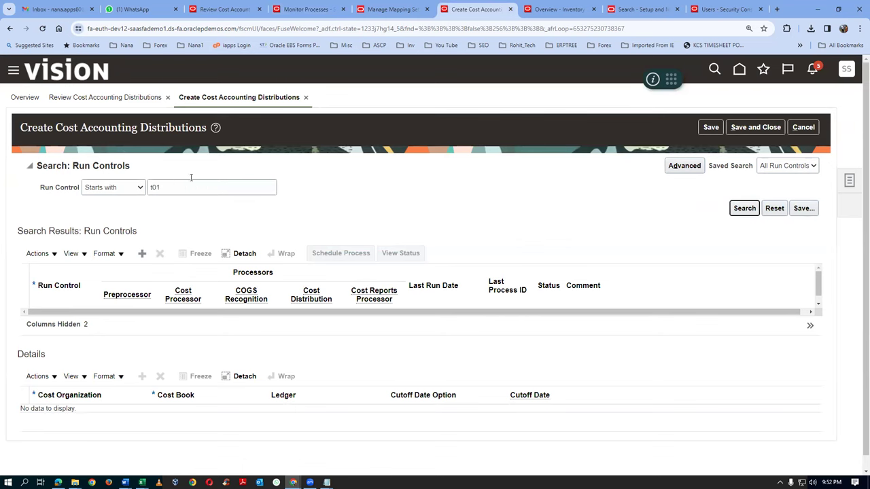
left_click(744, 208)
left_click(340, 216)
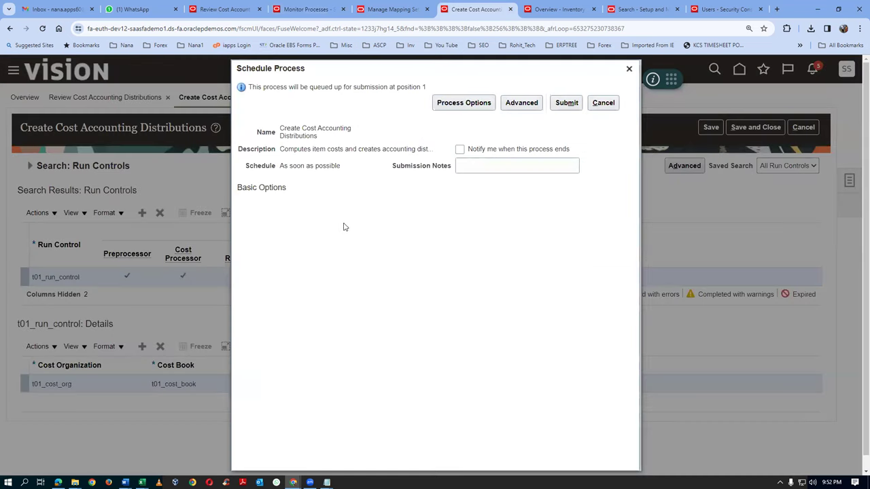
left_click(564, 104)
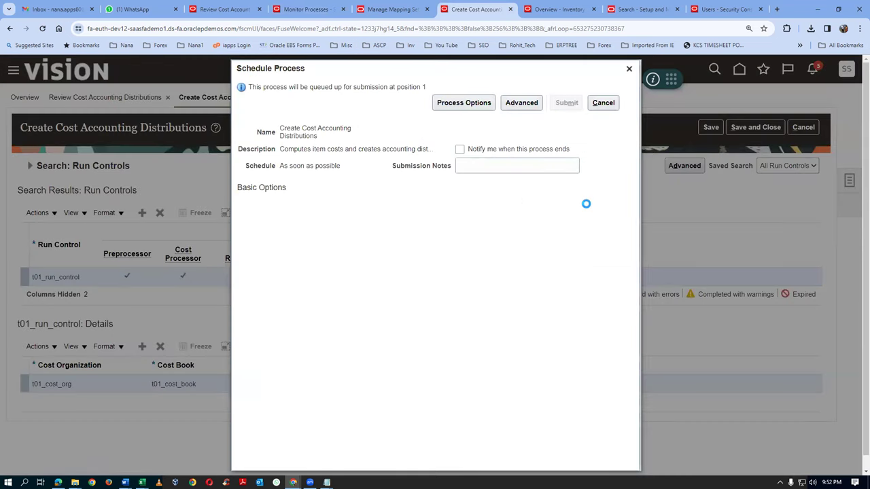
key("Return")
left_click(628, 69)
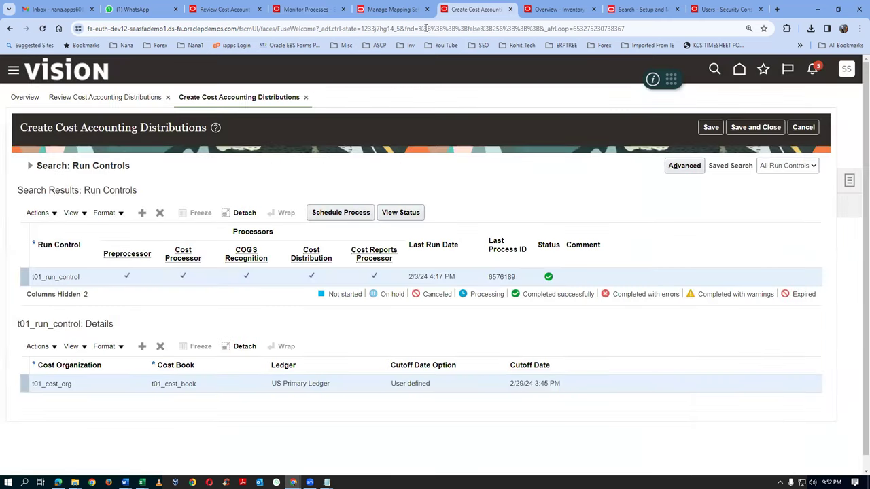
left_click(306, 9)
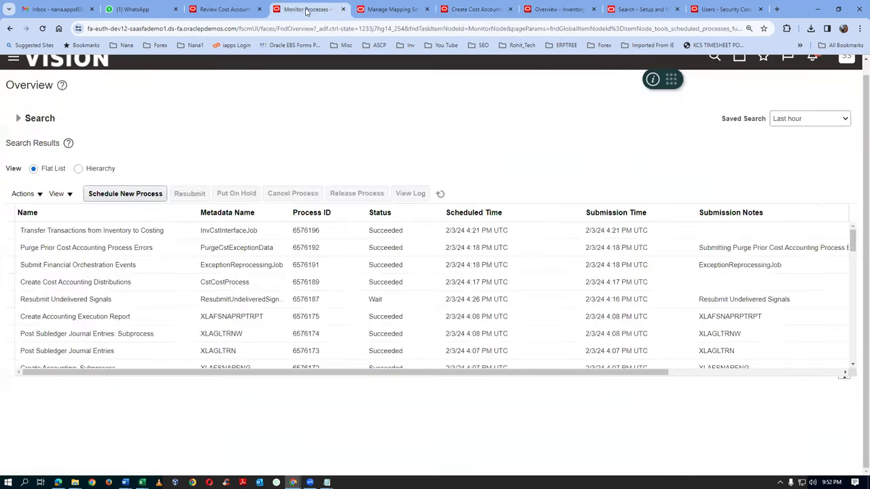
Refresh the process list until process 6576200 shows Running, then return to the run controls
left_click(440, 195)
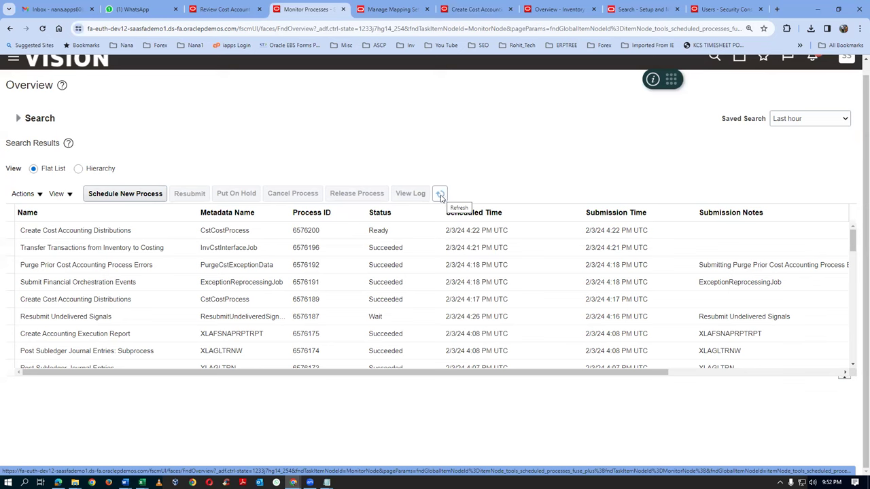
left_click(441, 195)
left_click(441, 195)
left_click(440, 195)
left_click(442, 197)
left_click(442, 197)
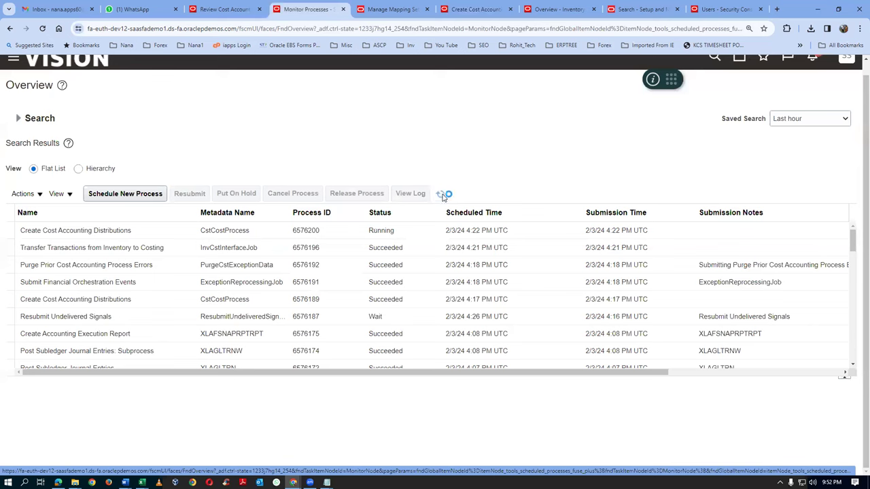
left_click(441, 197)
left_click(441, 196)
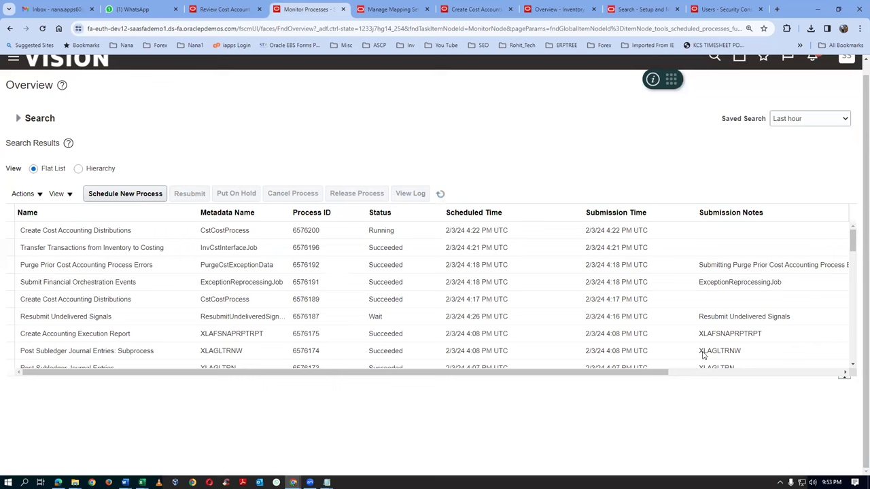
left_click(440, 196)
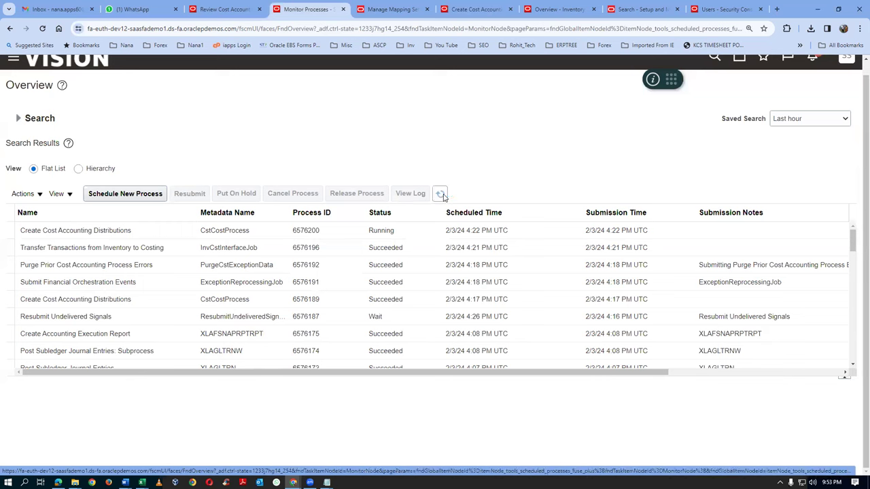
left_click(442, 196)
left_click(441, 196)
left_click(476, 9)
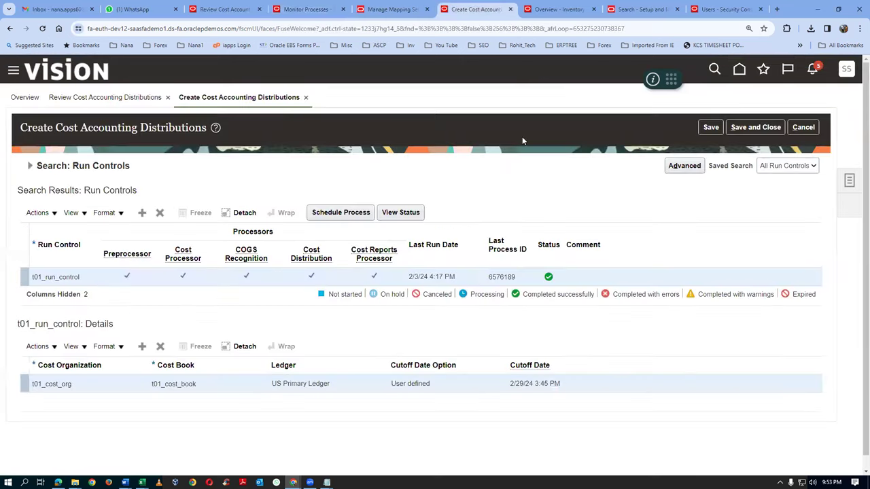
Rerun the cost transaction search to confirm the 4:20 PM miscellaneous receipt is Fully costed, then finish
left_click(755, 127)
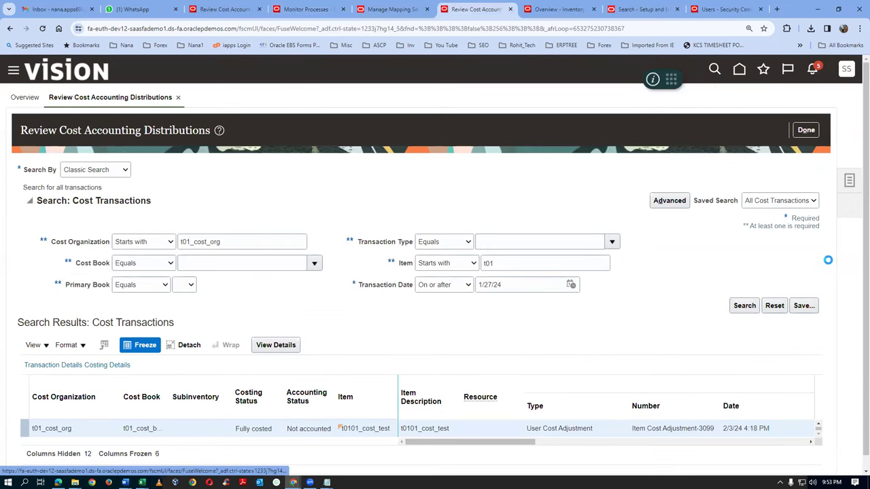
left_click(849, 180)
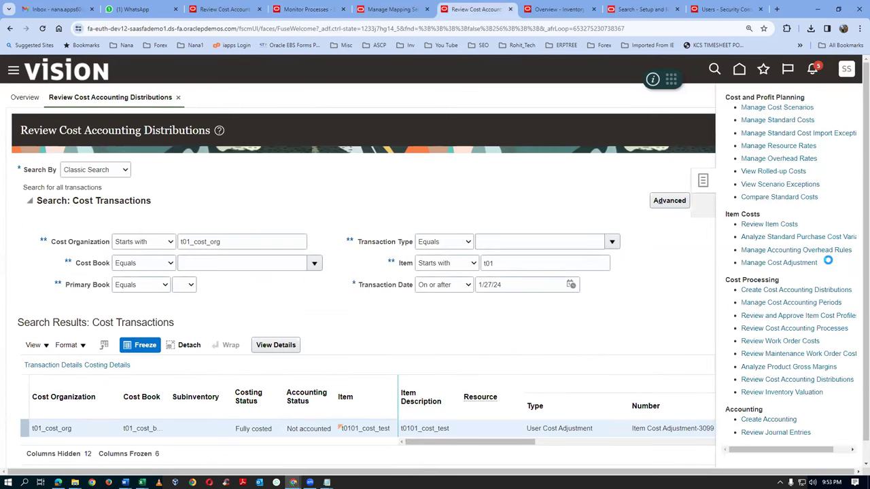
left_click(775, 379)
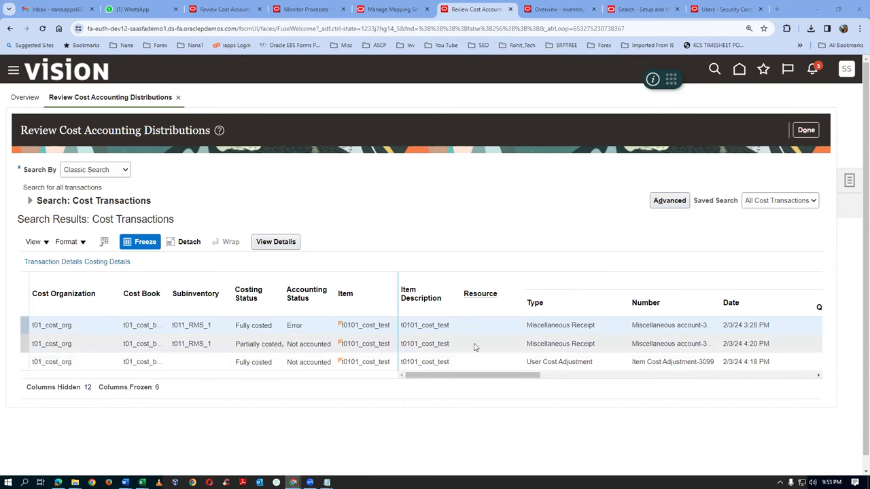
left_click(29, 201)
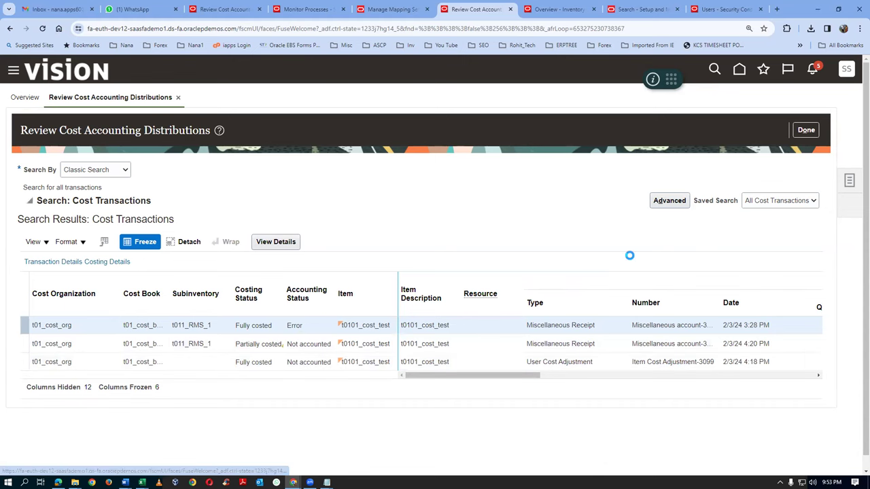
left_click(755, 306)
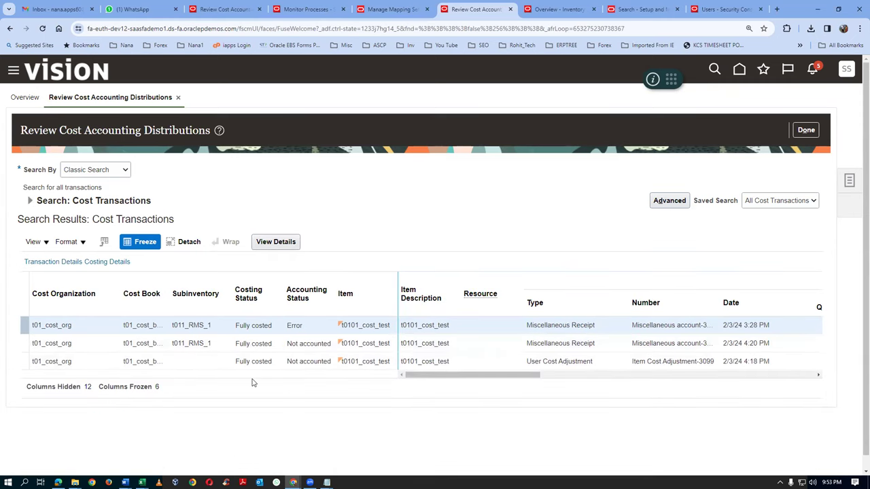
left_click(806, 130)
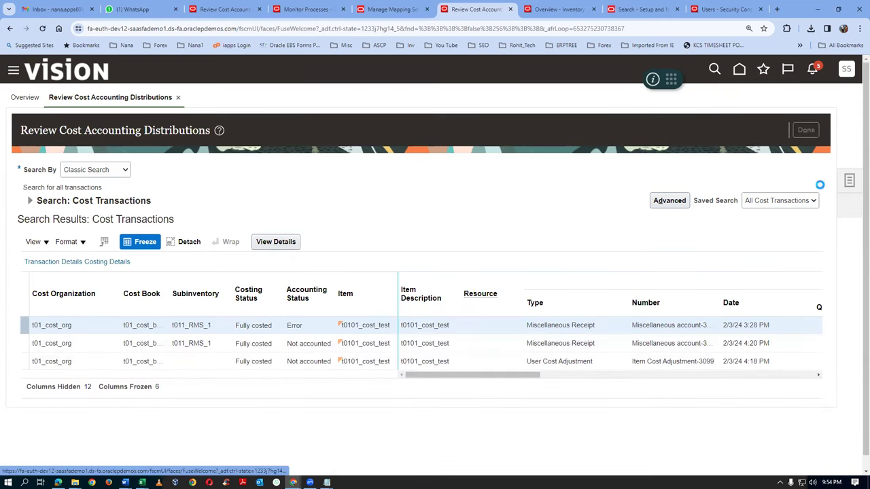
left_click(849, 181)
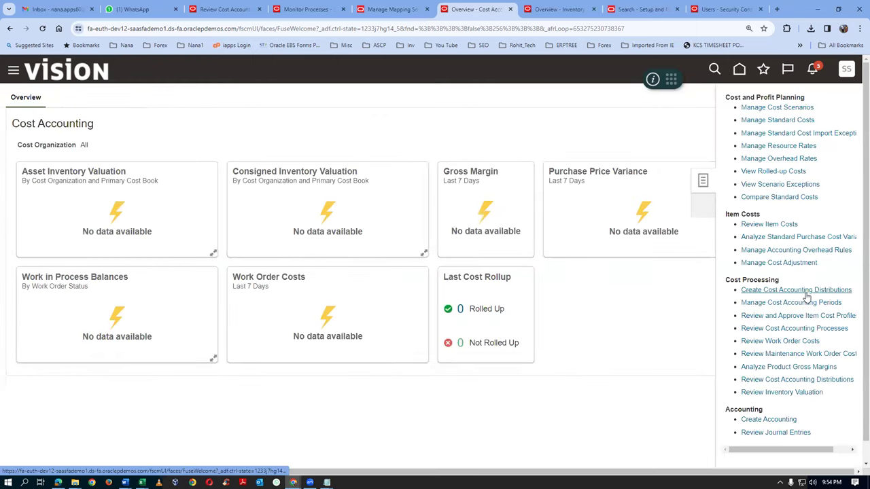
Search Review Item Costs for cost organization and item starting with 't01', showing t0101_cost_test at 19.00000 USD
left_click(775, 224)
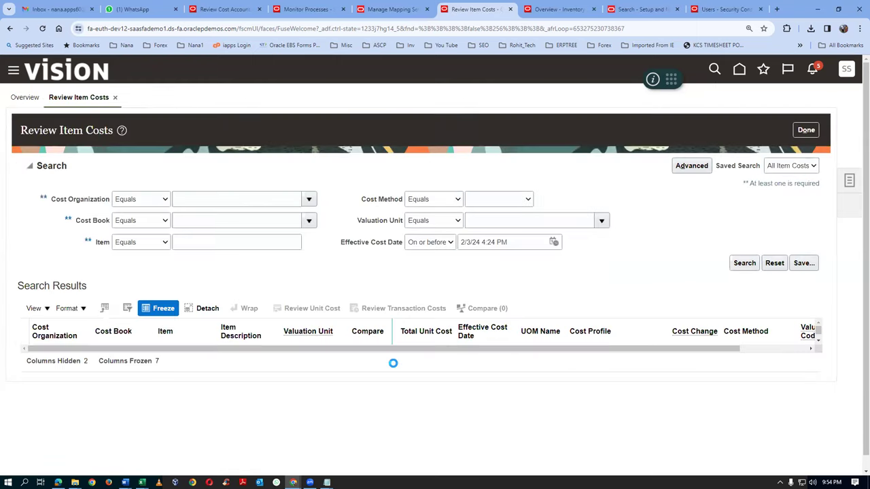
left_click(133, 201)
left_click(130, 212)
left_click(224, 201)
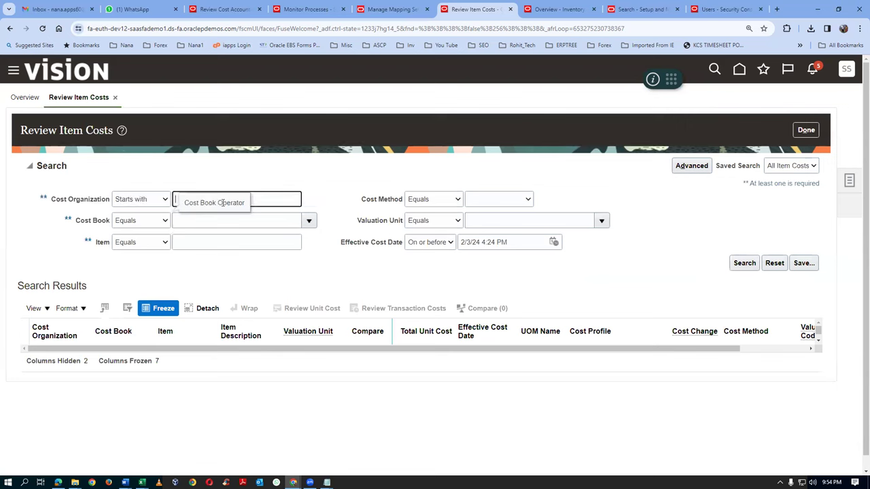
type("t01")
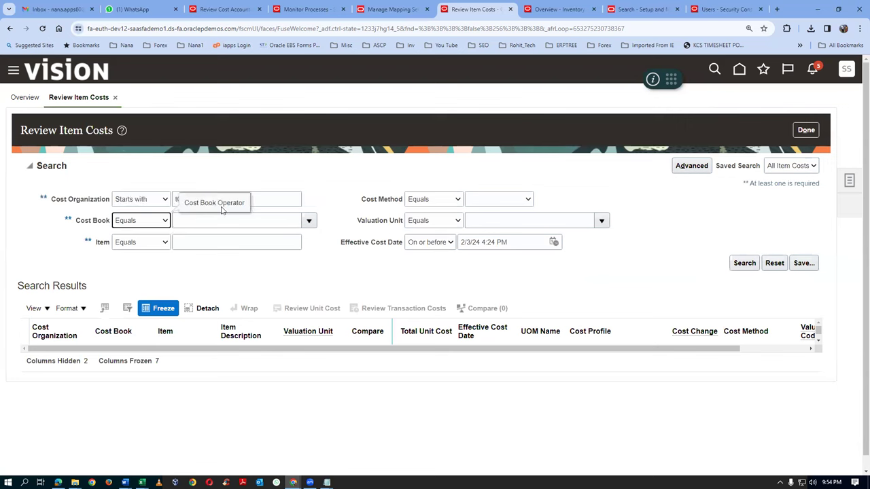
left_click(146, 243)
left_click(151, 255)
left_click(196, 242)
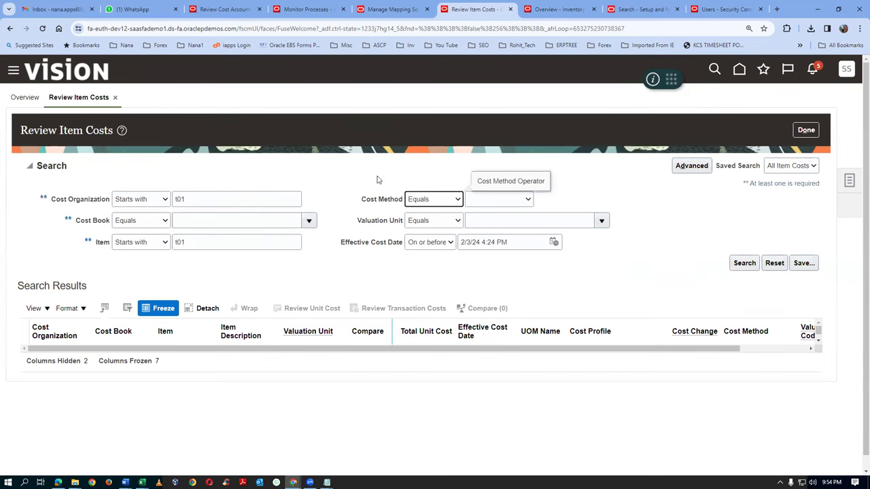
left_click(744, 264)
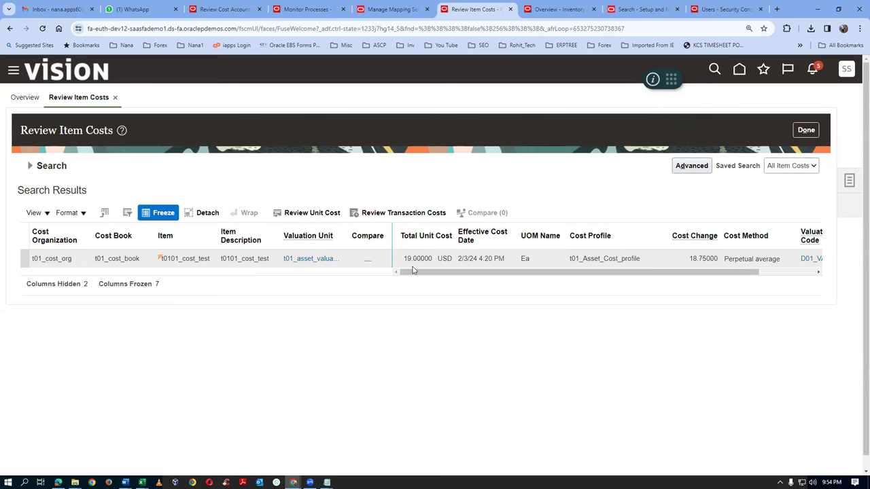
left_click(8, 483)
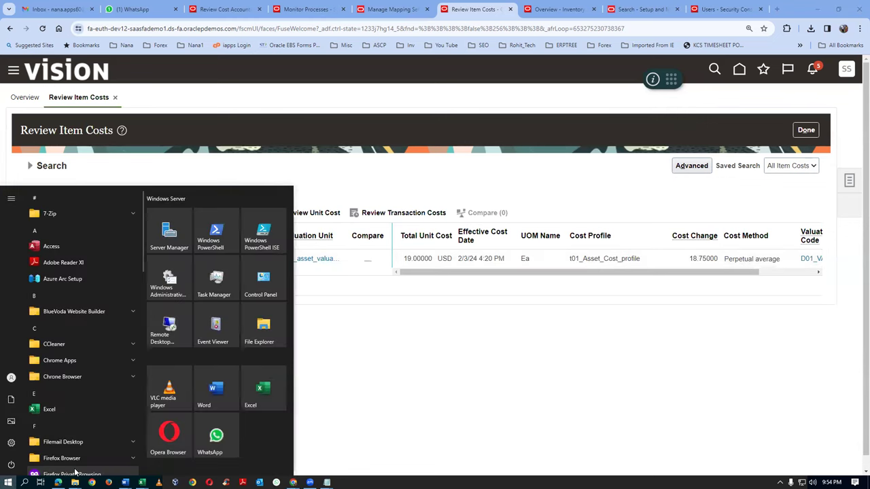
Launch Calculator with 'calc' and add 1600 + 2200 to get 3800
type("calc")
key("Return")
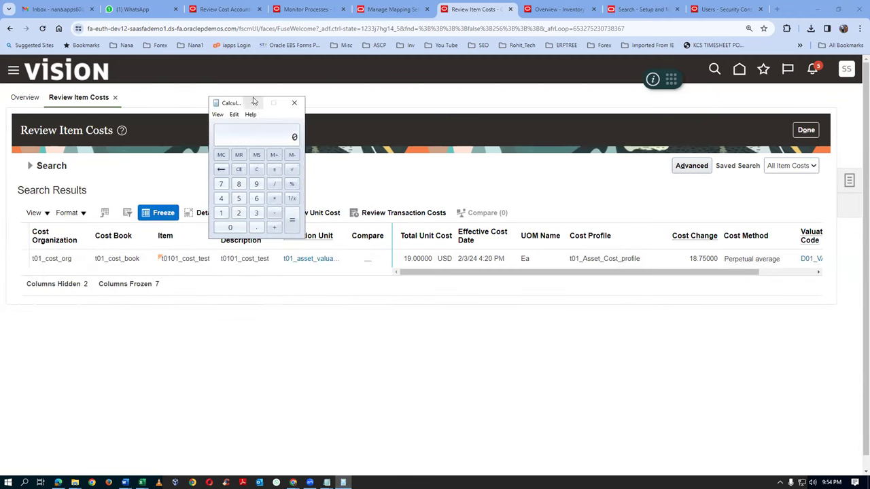
left_click_drag(238, 110, 294, 289)
type("1600")
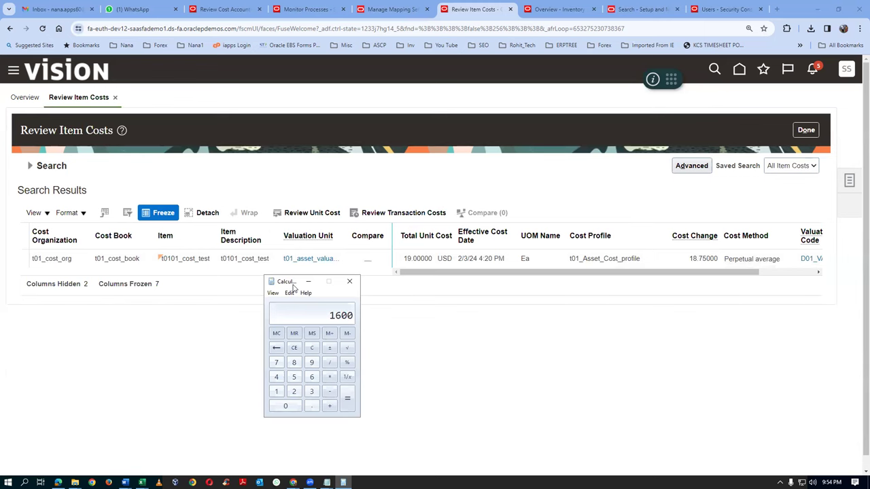
type("+22")
type("00")
key("Return")
Divide 3800 by 200 to get 19, matching the item's 19.00000 unit cost
type("/200")
key("Return")
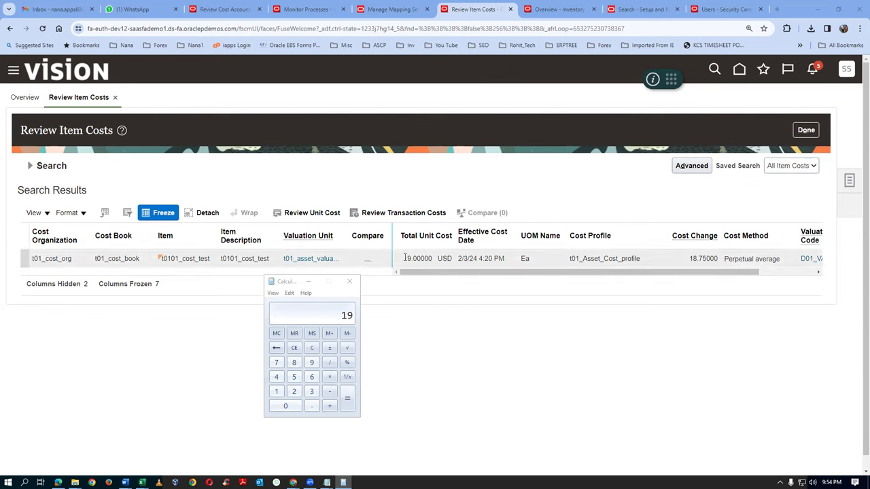
left_click_drag(405, 258, 439, 260)
left_click(449, 341)
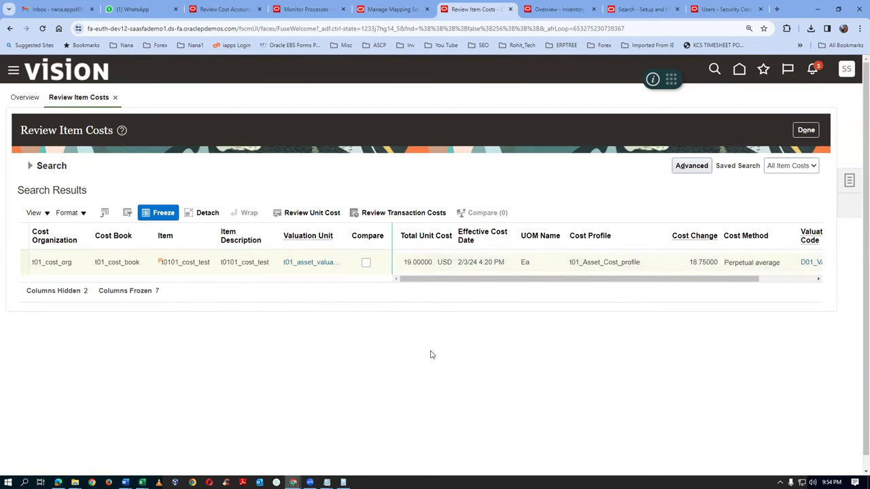